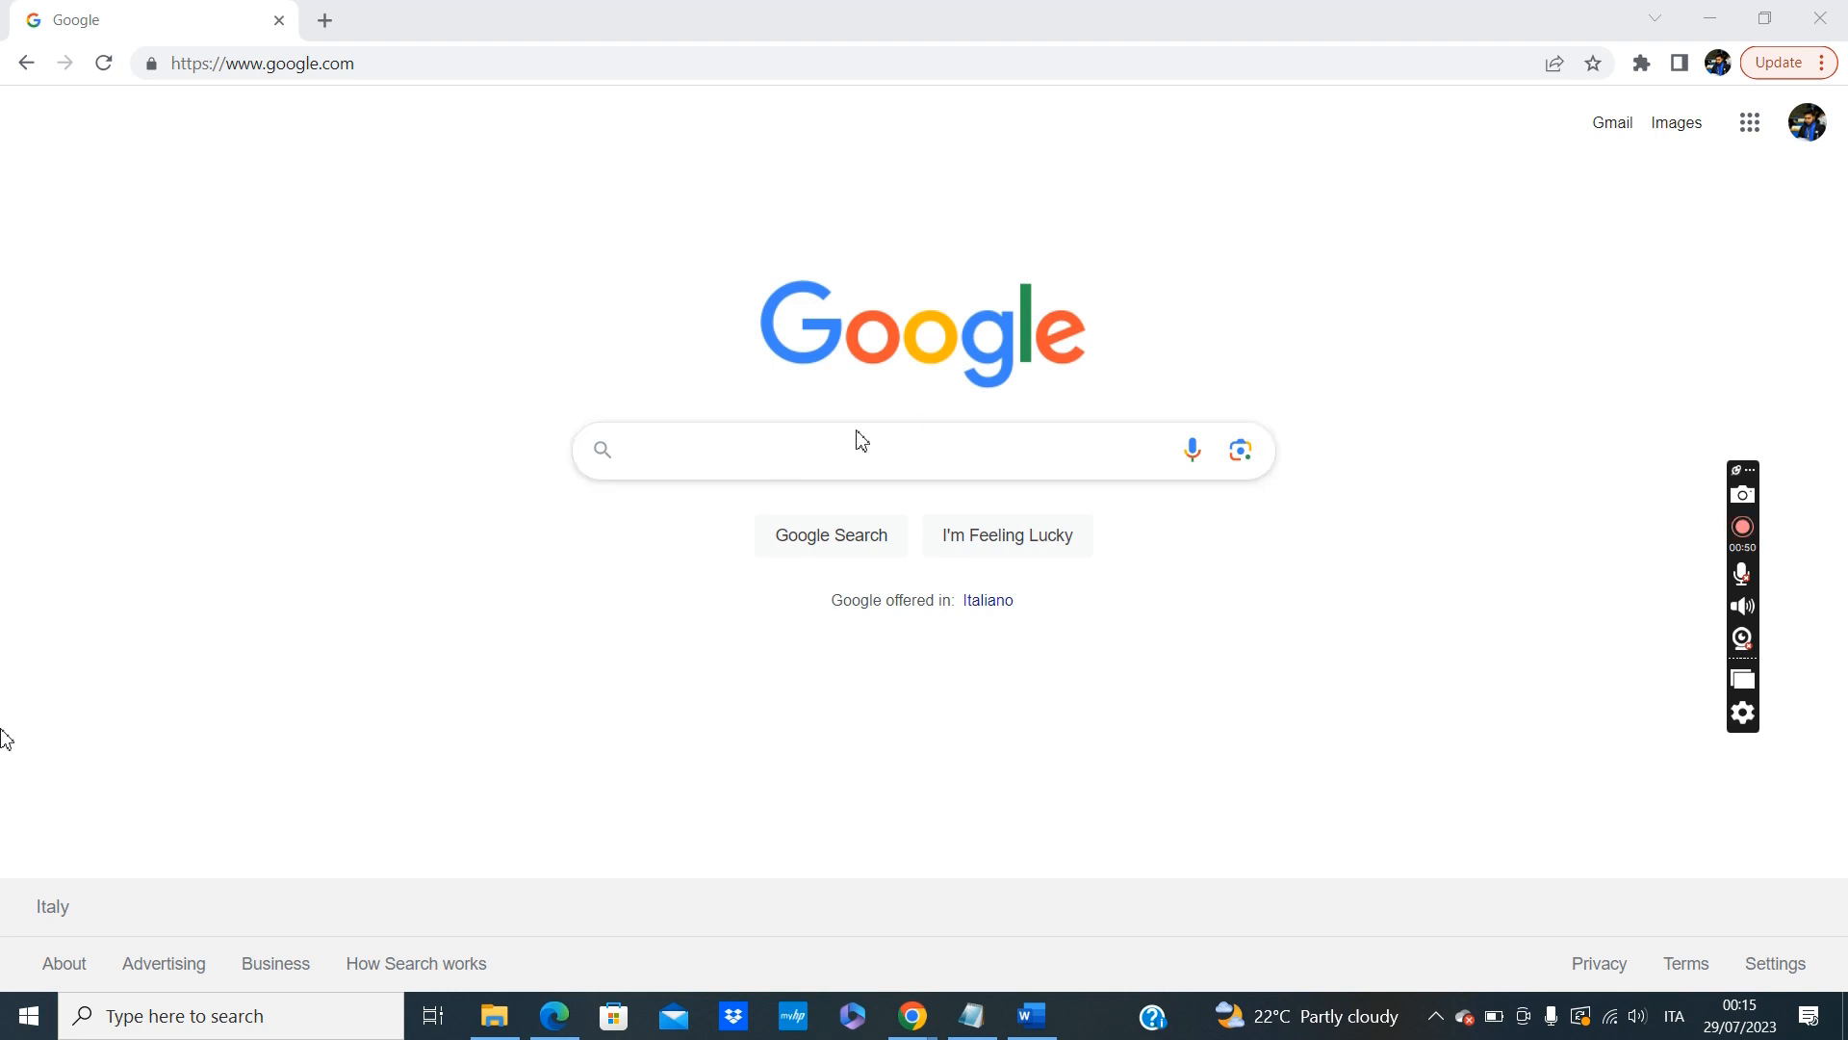
# Search Google for "dsu toscana" and open the DSU Toscana homepage from the results.
pyautogui.click(763, 444)
pyautogui.write('ds')
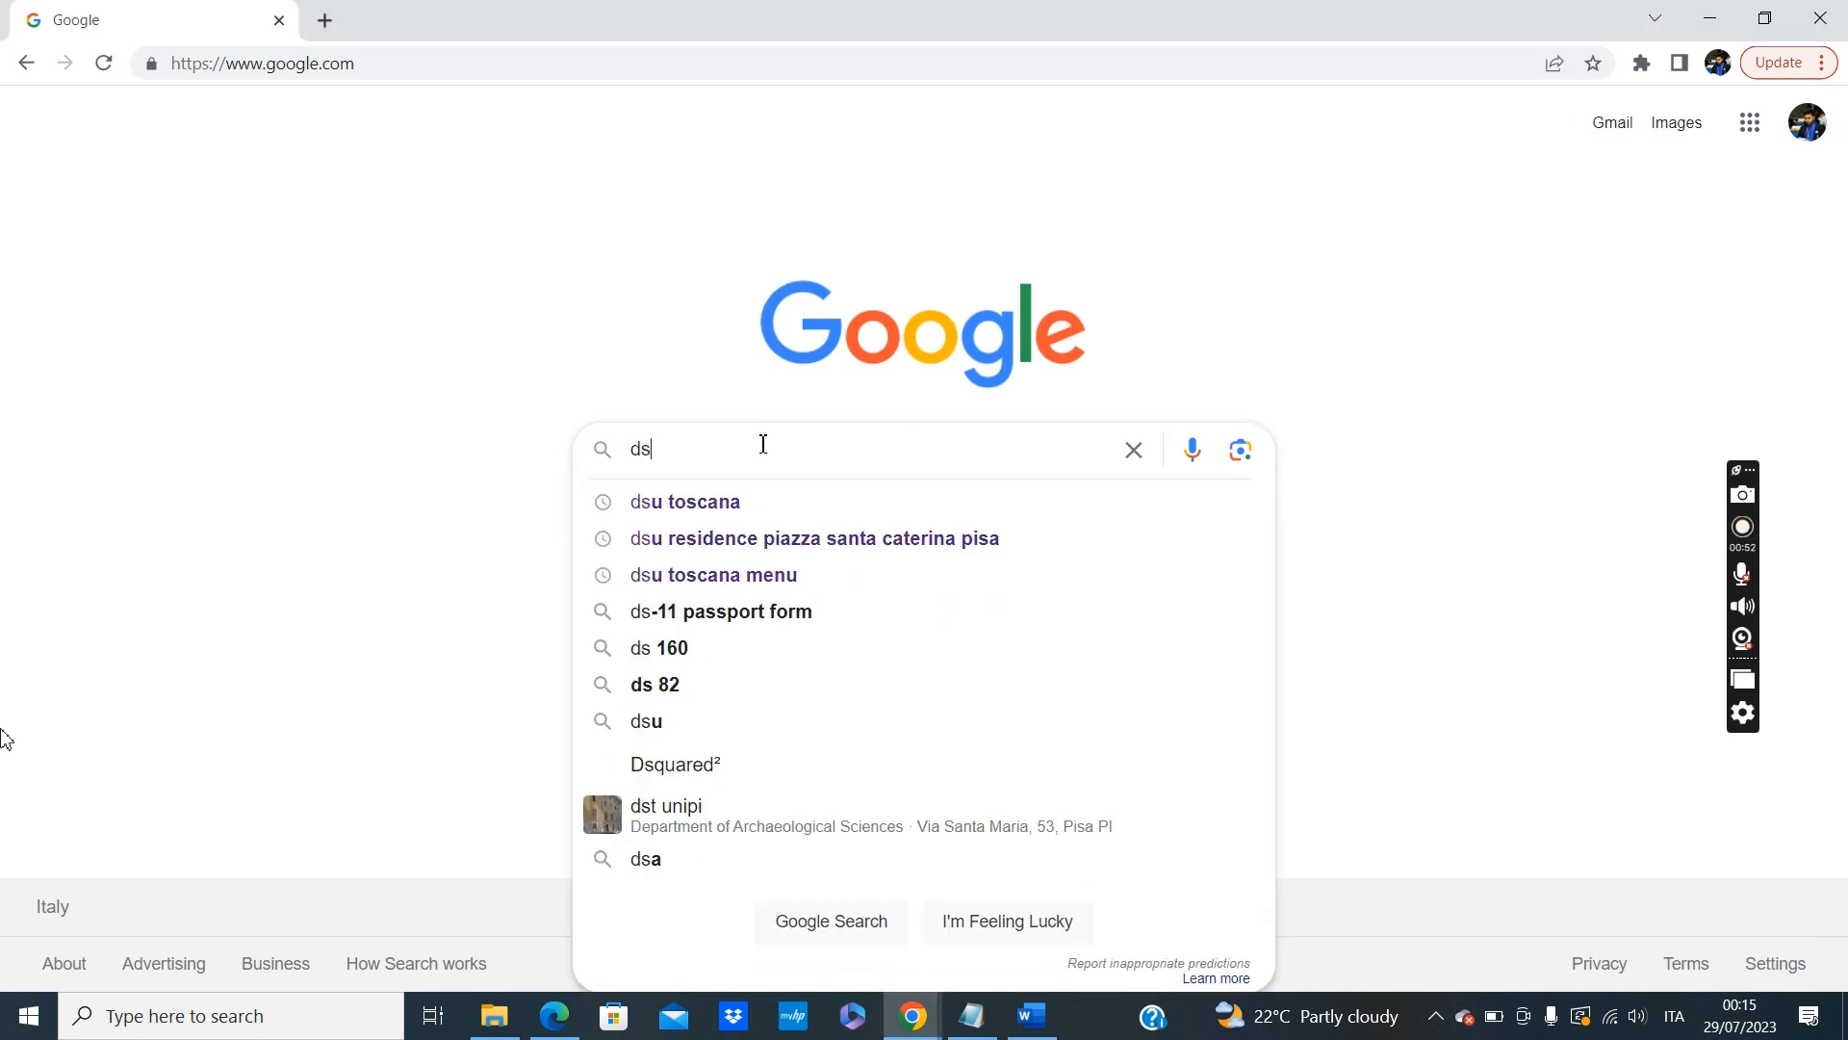
pyautogui.press('Down')
pyautogui.press('Return')
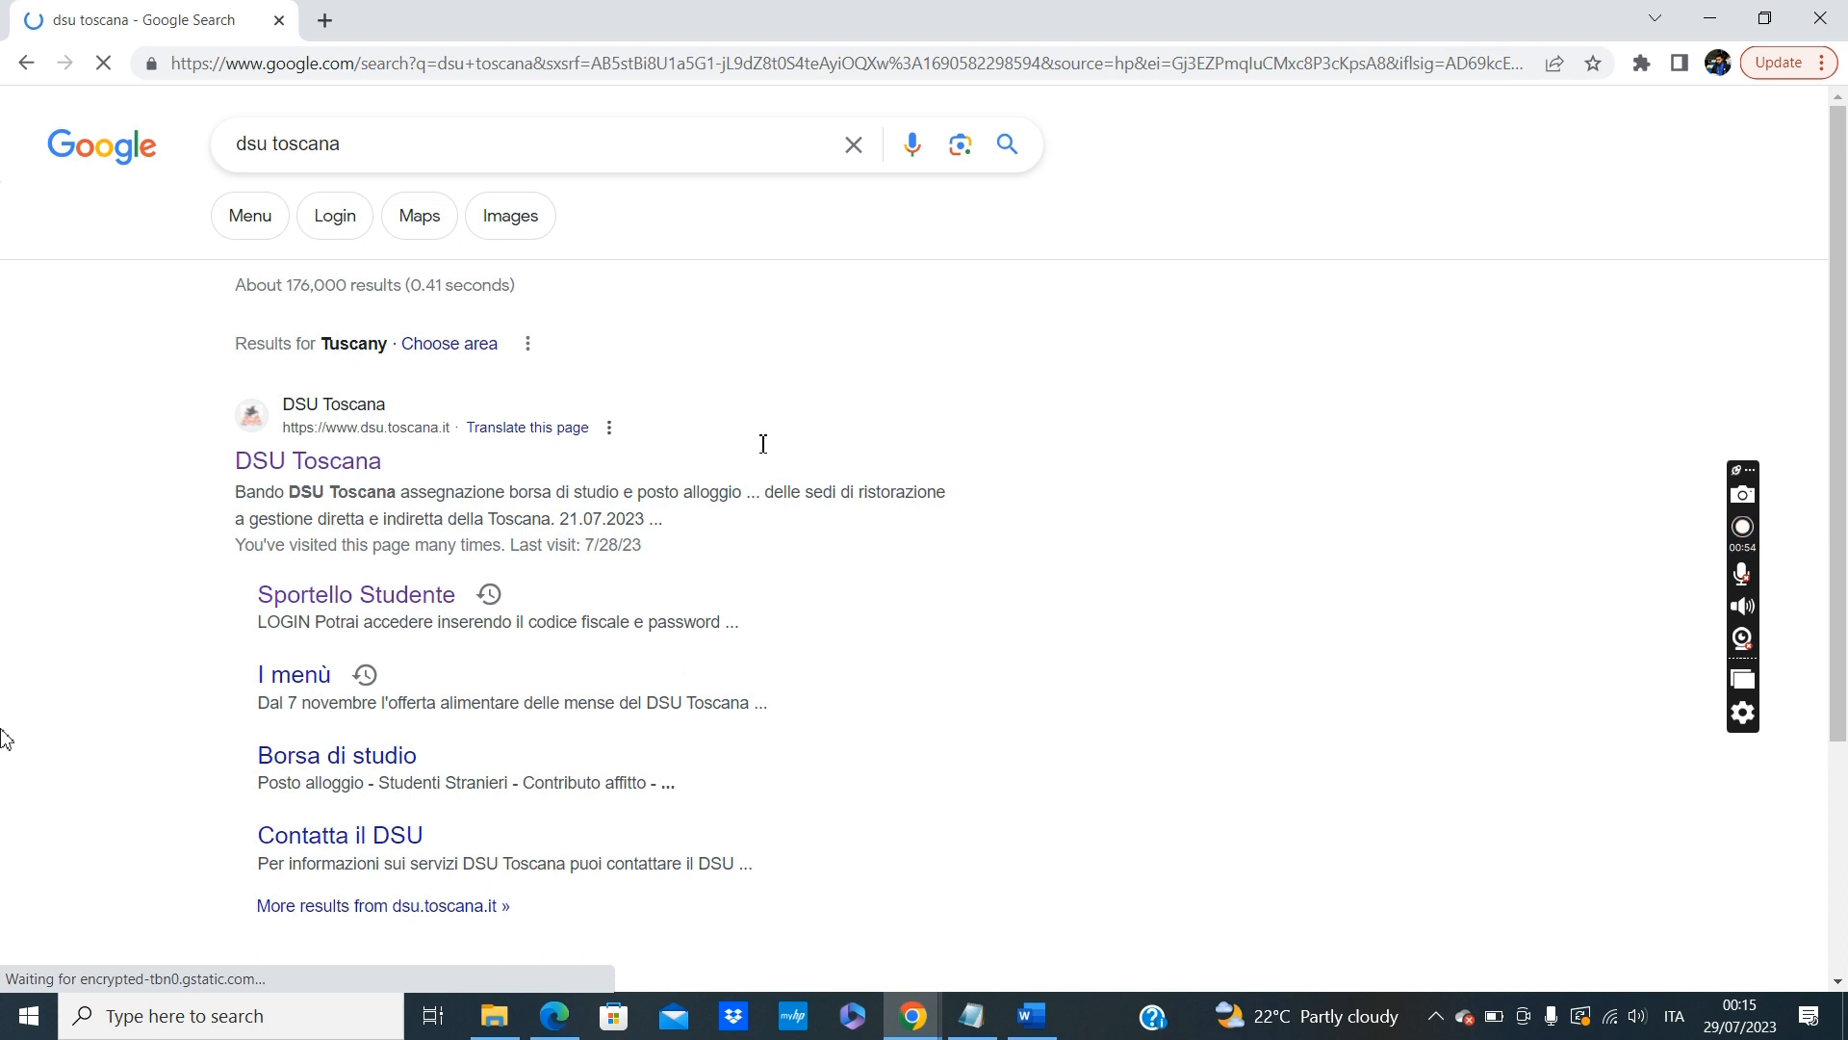
pyautogui.click(318, 468)
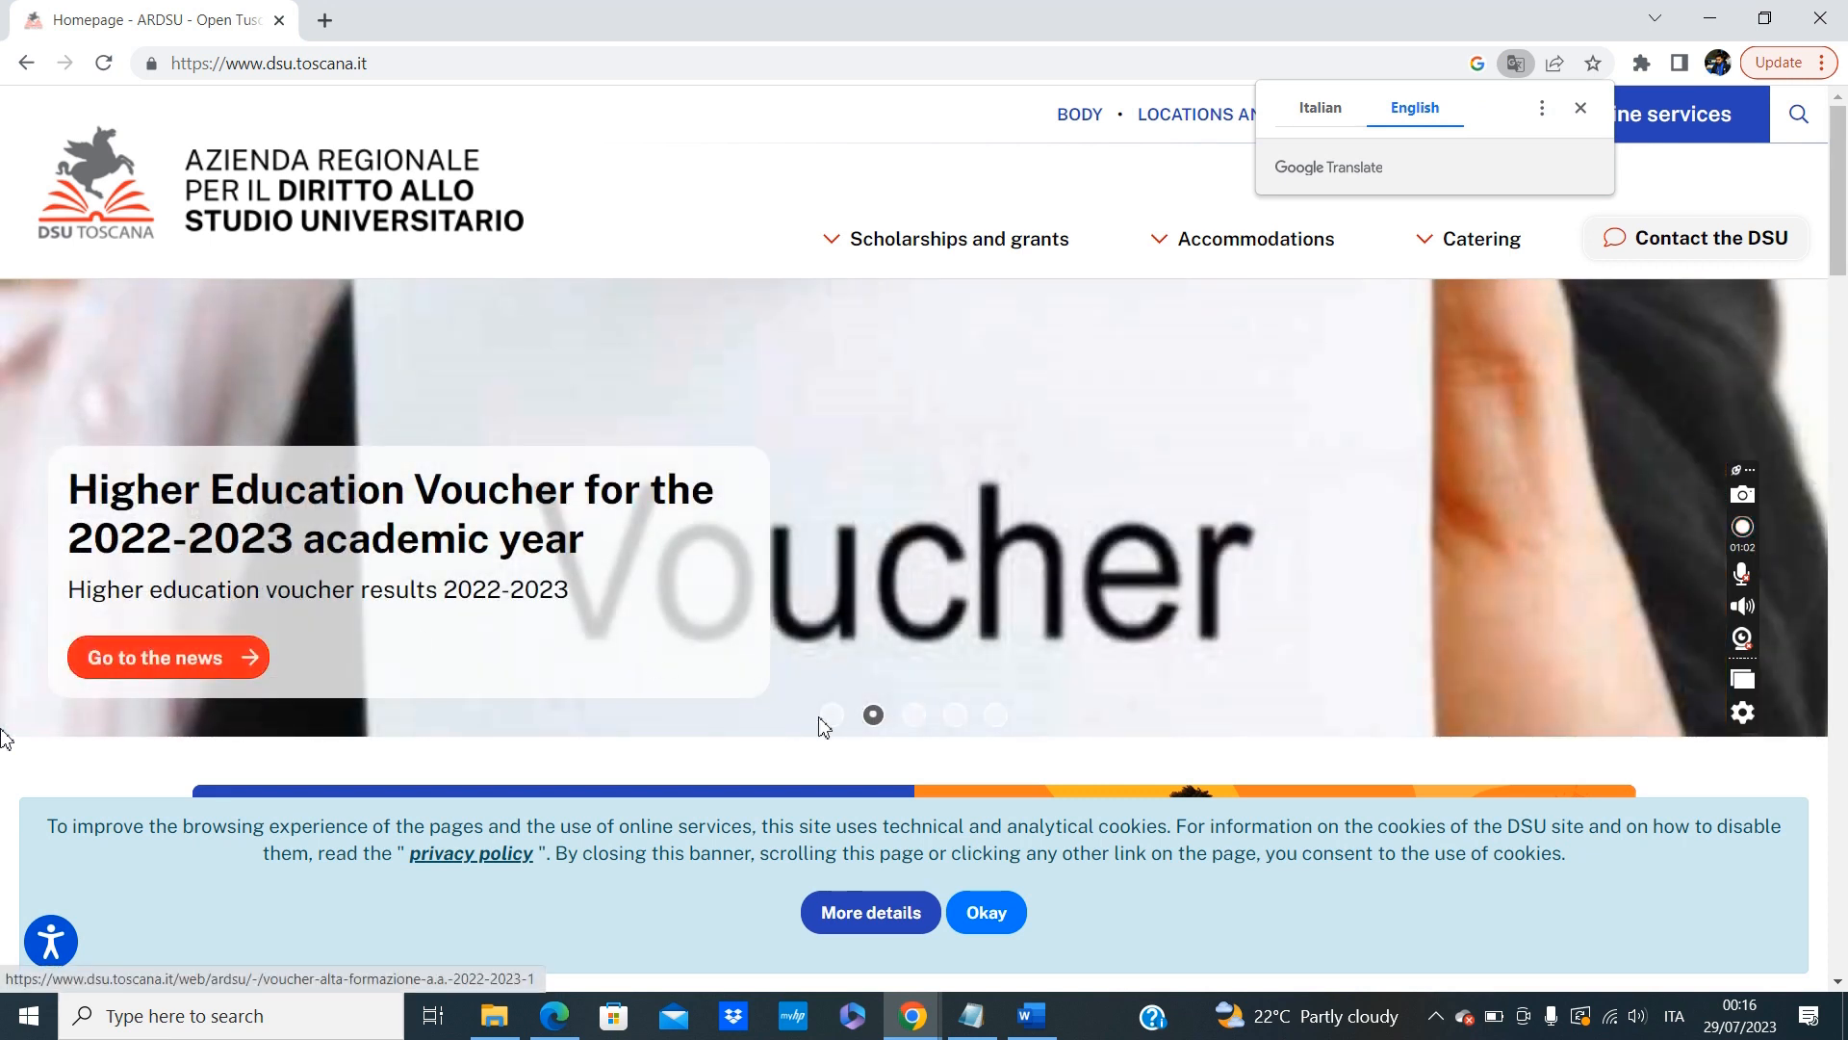
# Open the news on the 2023-2024 scholarship and place in accommodation, and go to its linked online application procedure.
pyautogui.click(827, 717)
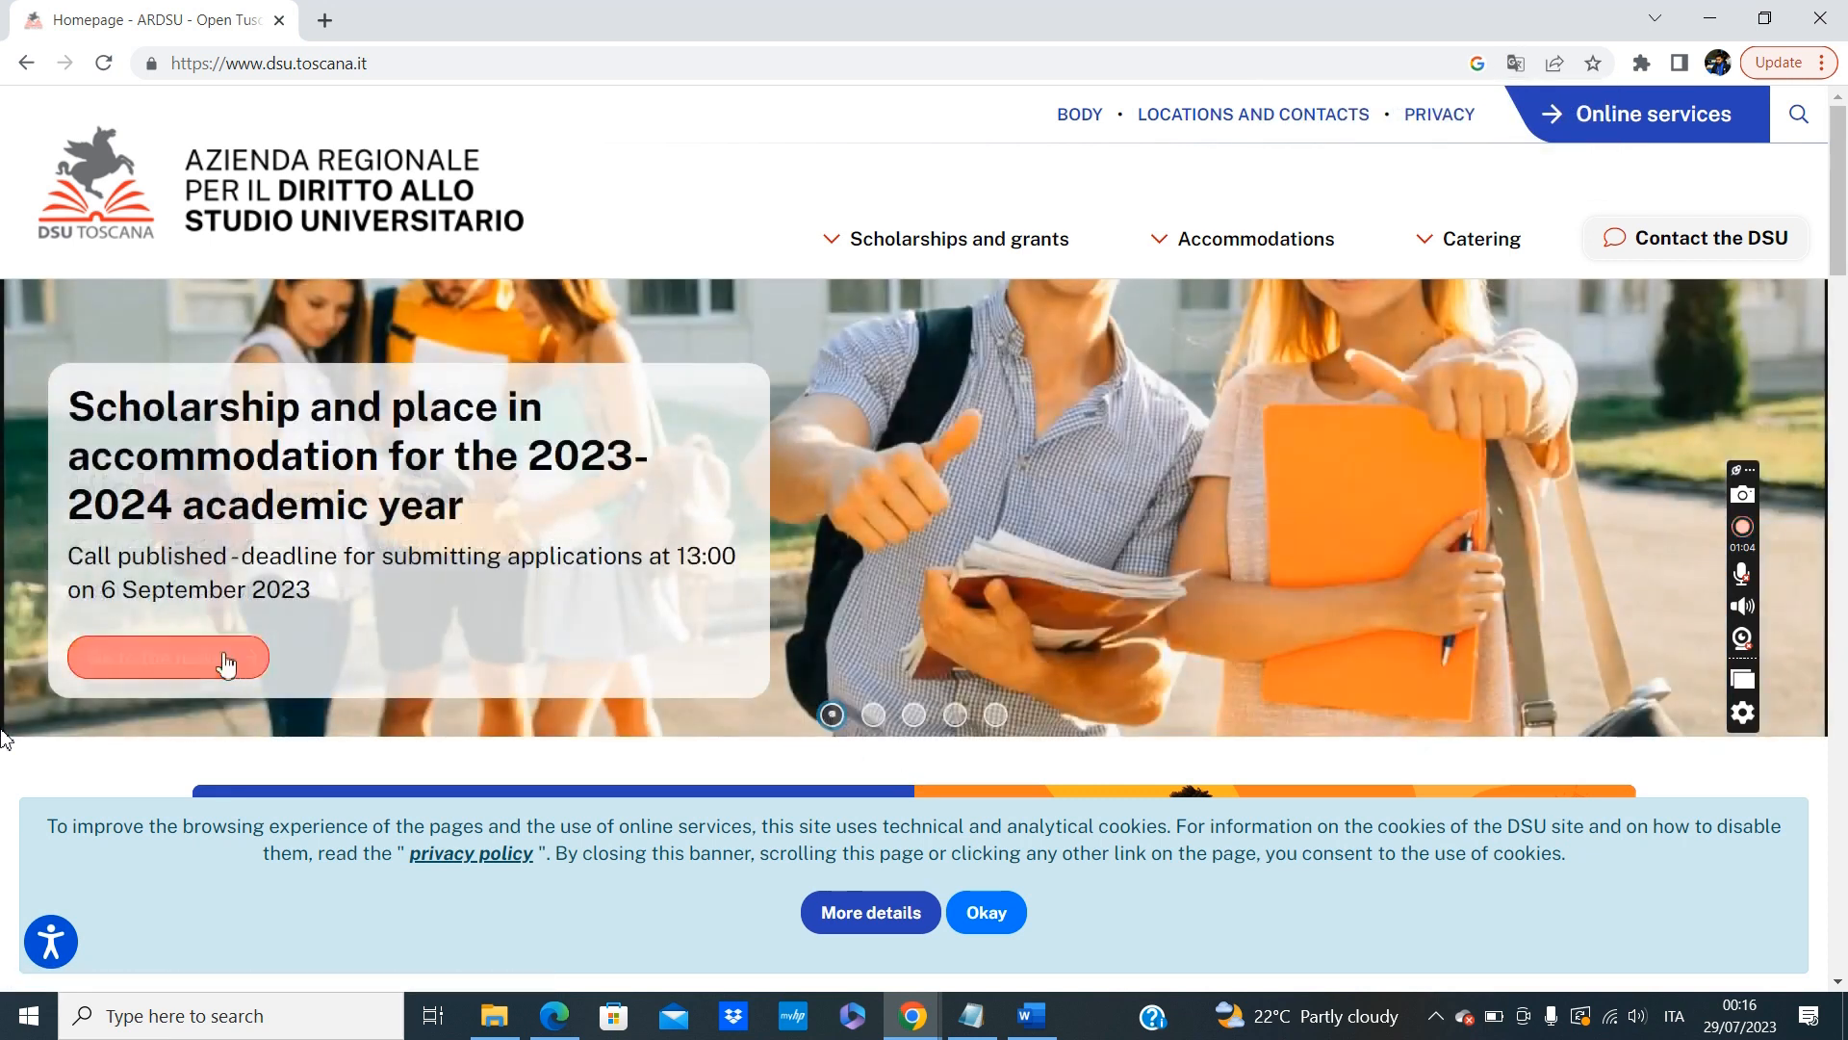
pyautogui.click(161, 674)
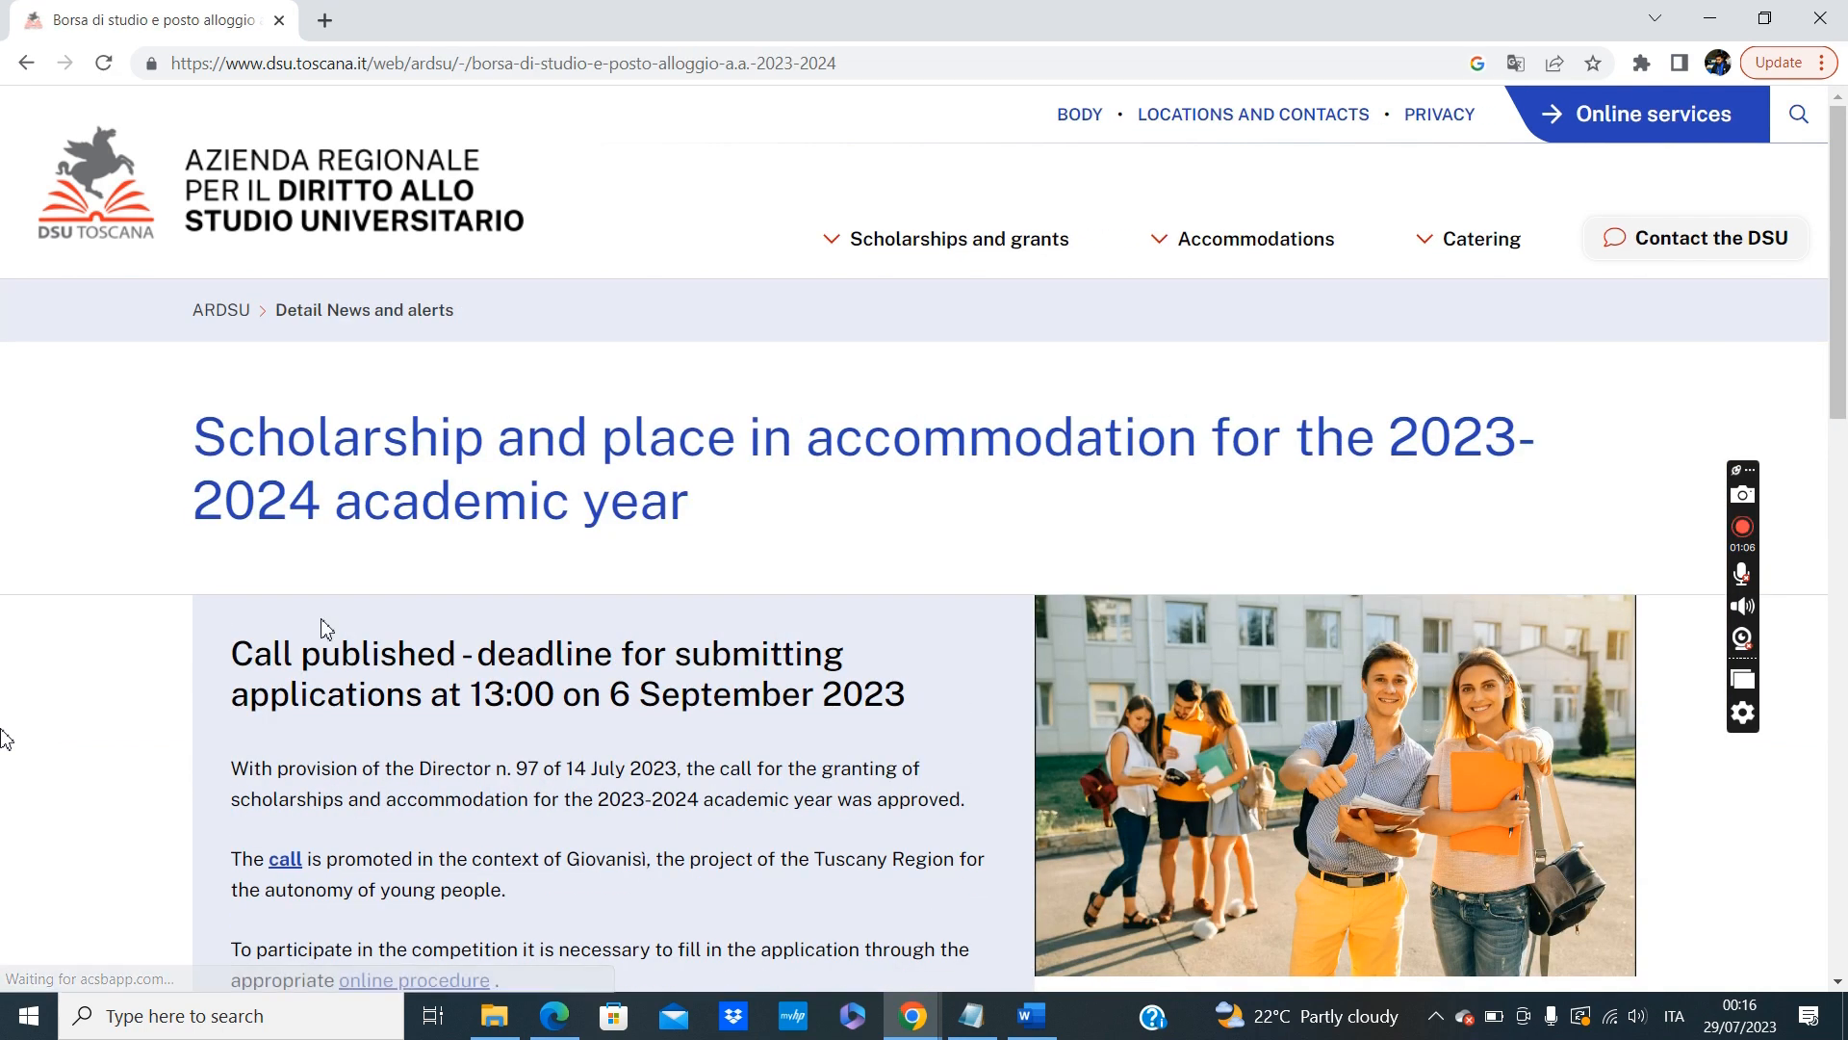
pyautogui.scroll(-4, 539, 661)
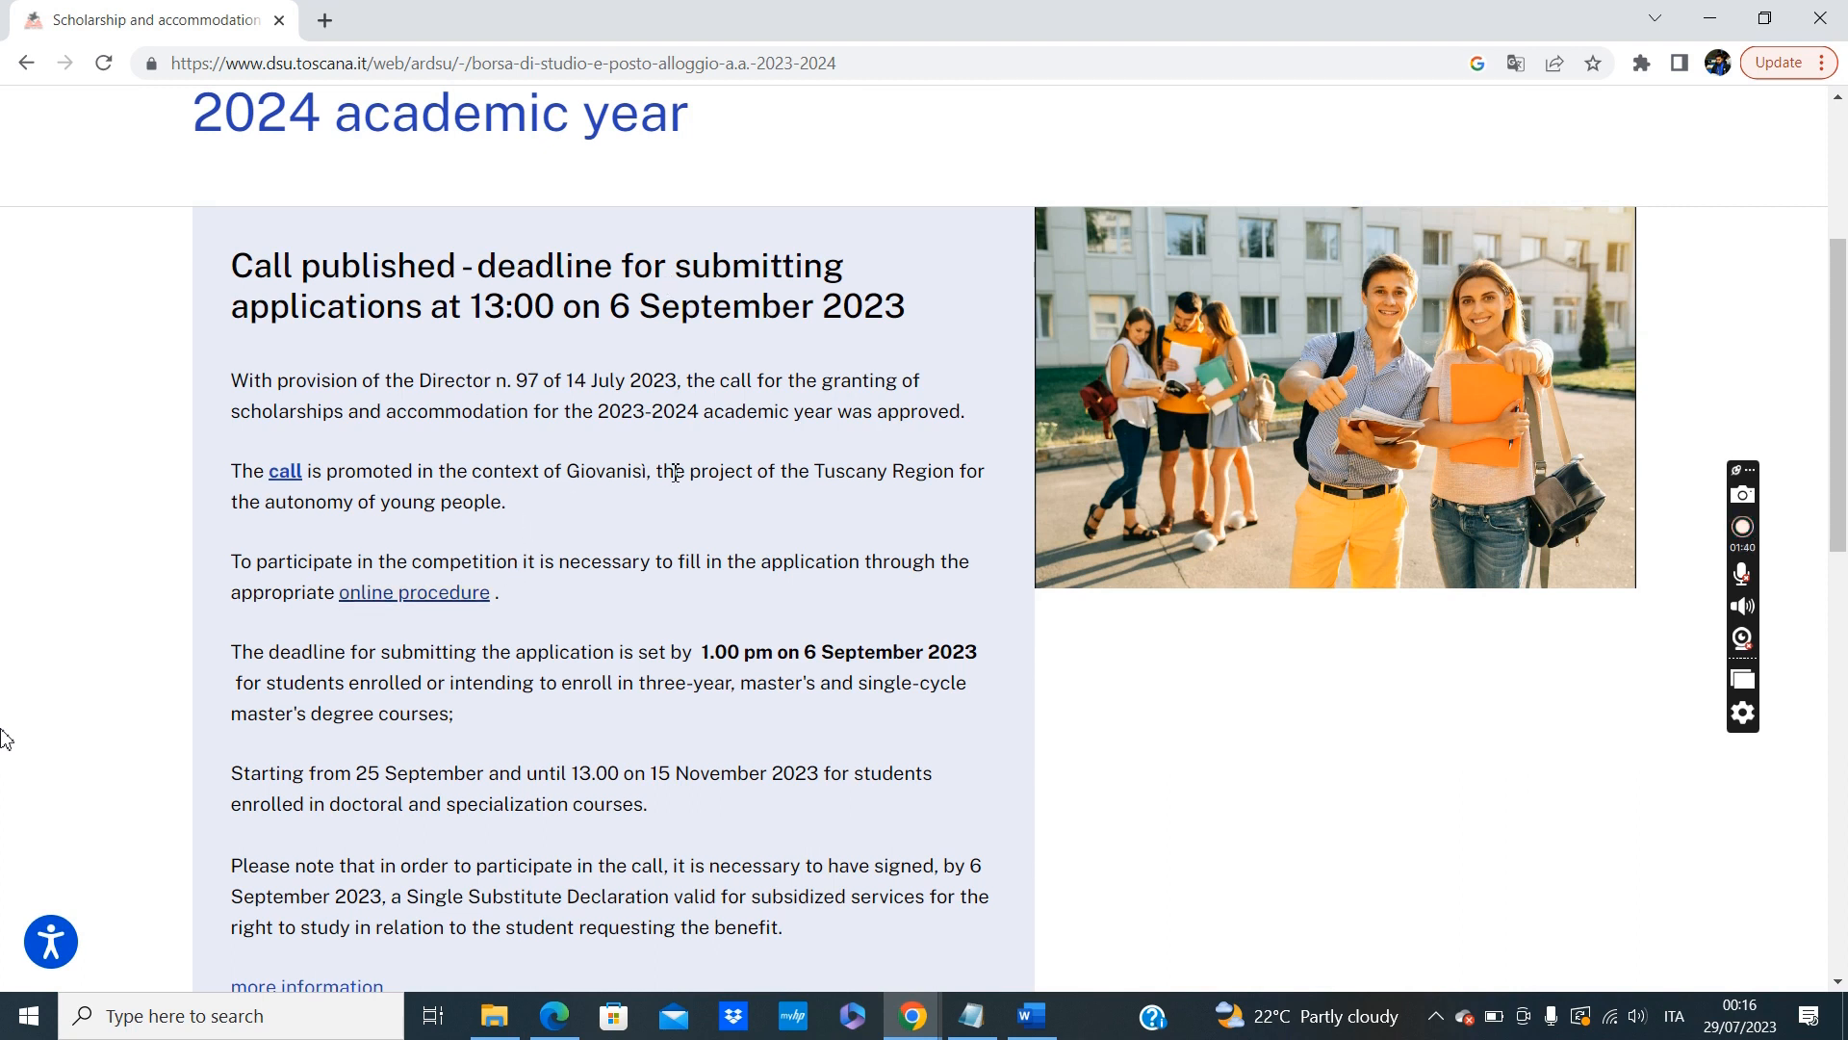
pyautogui.click(401, 592)
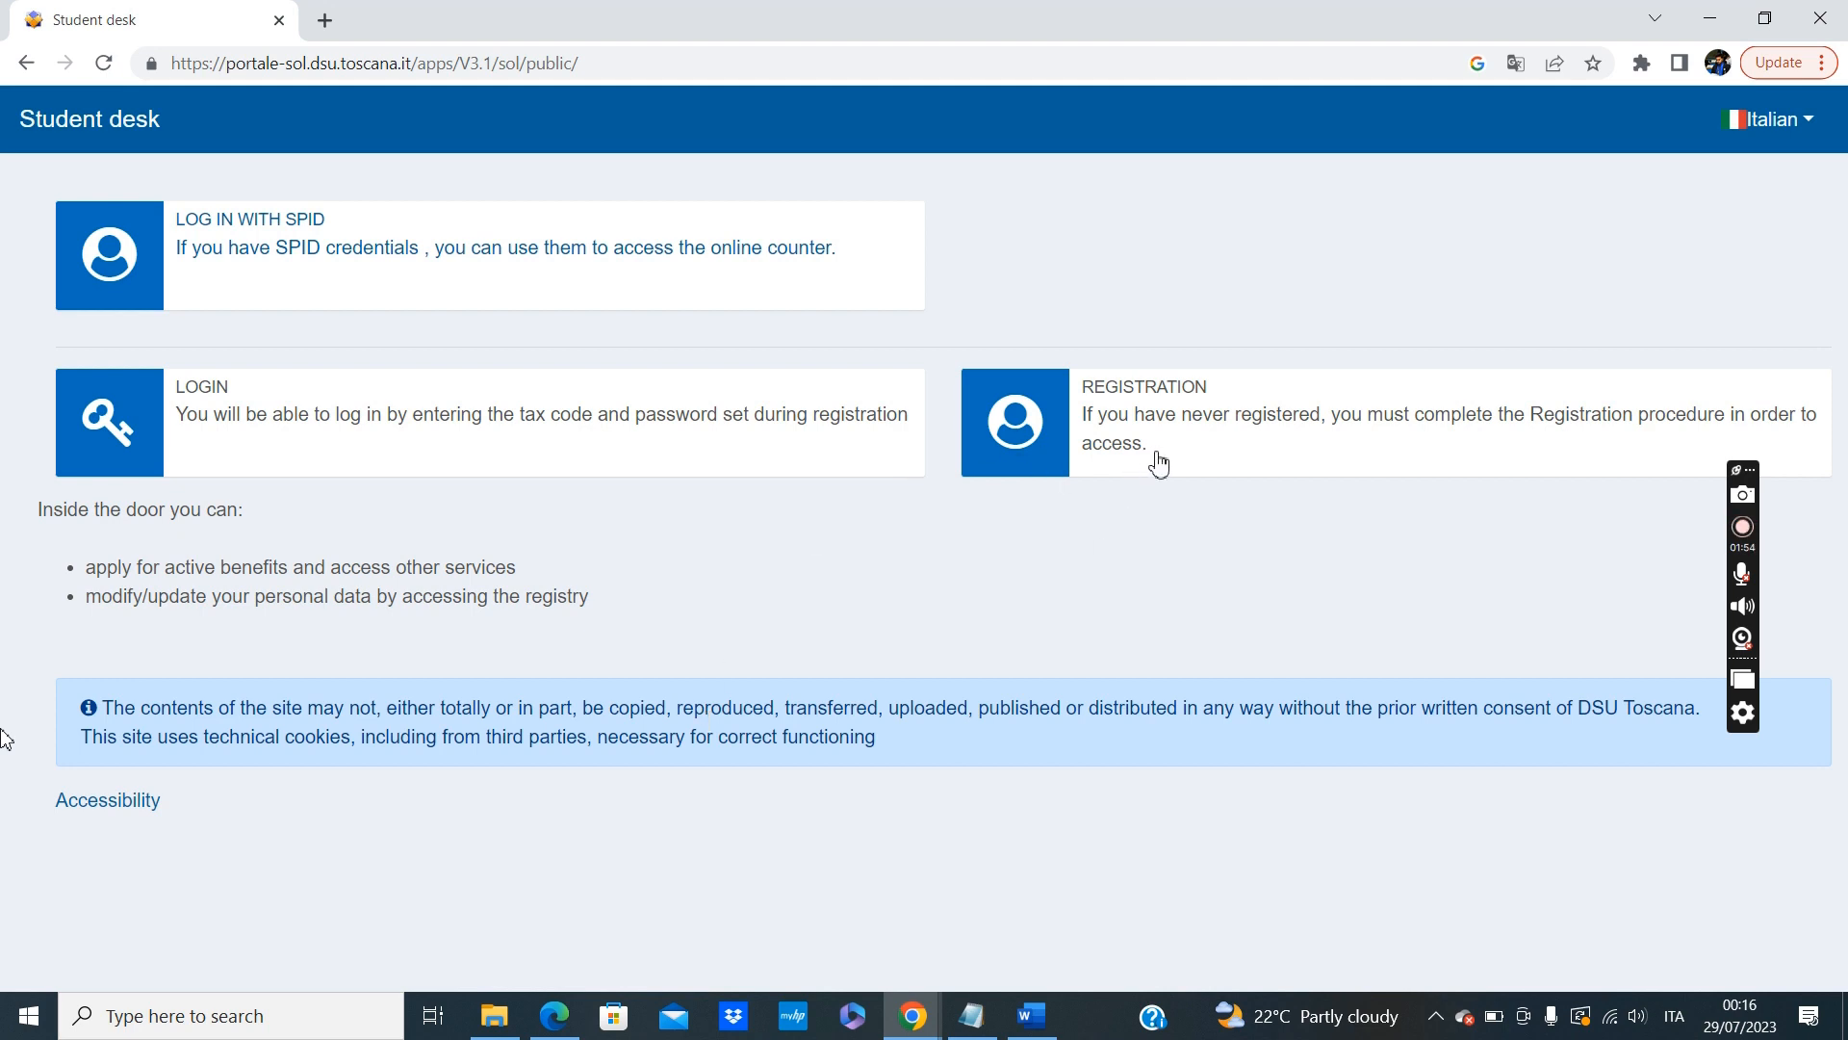
# Start a new registration on the Student desk and accept the GDPR data processing disclosure.
pyautogui.click(1250, 425)
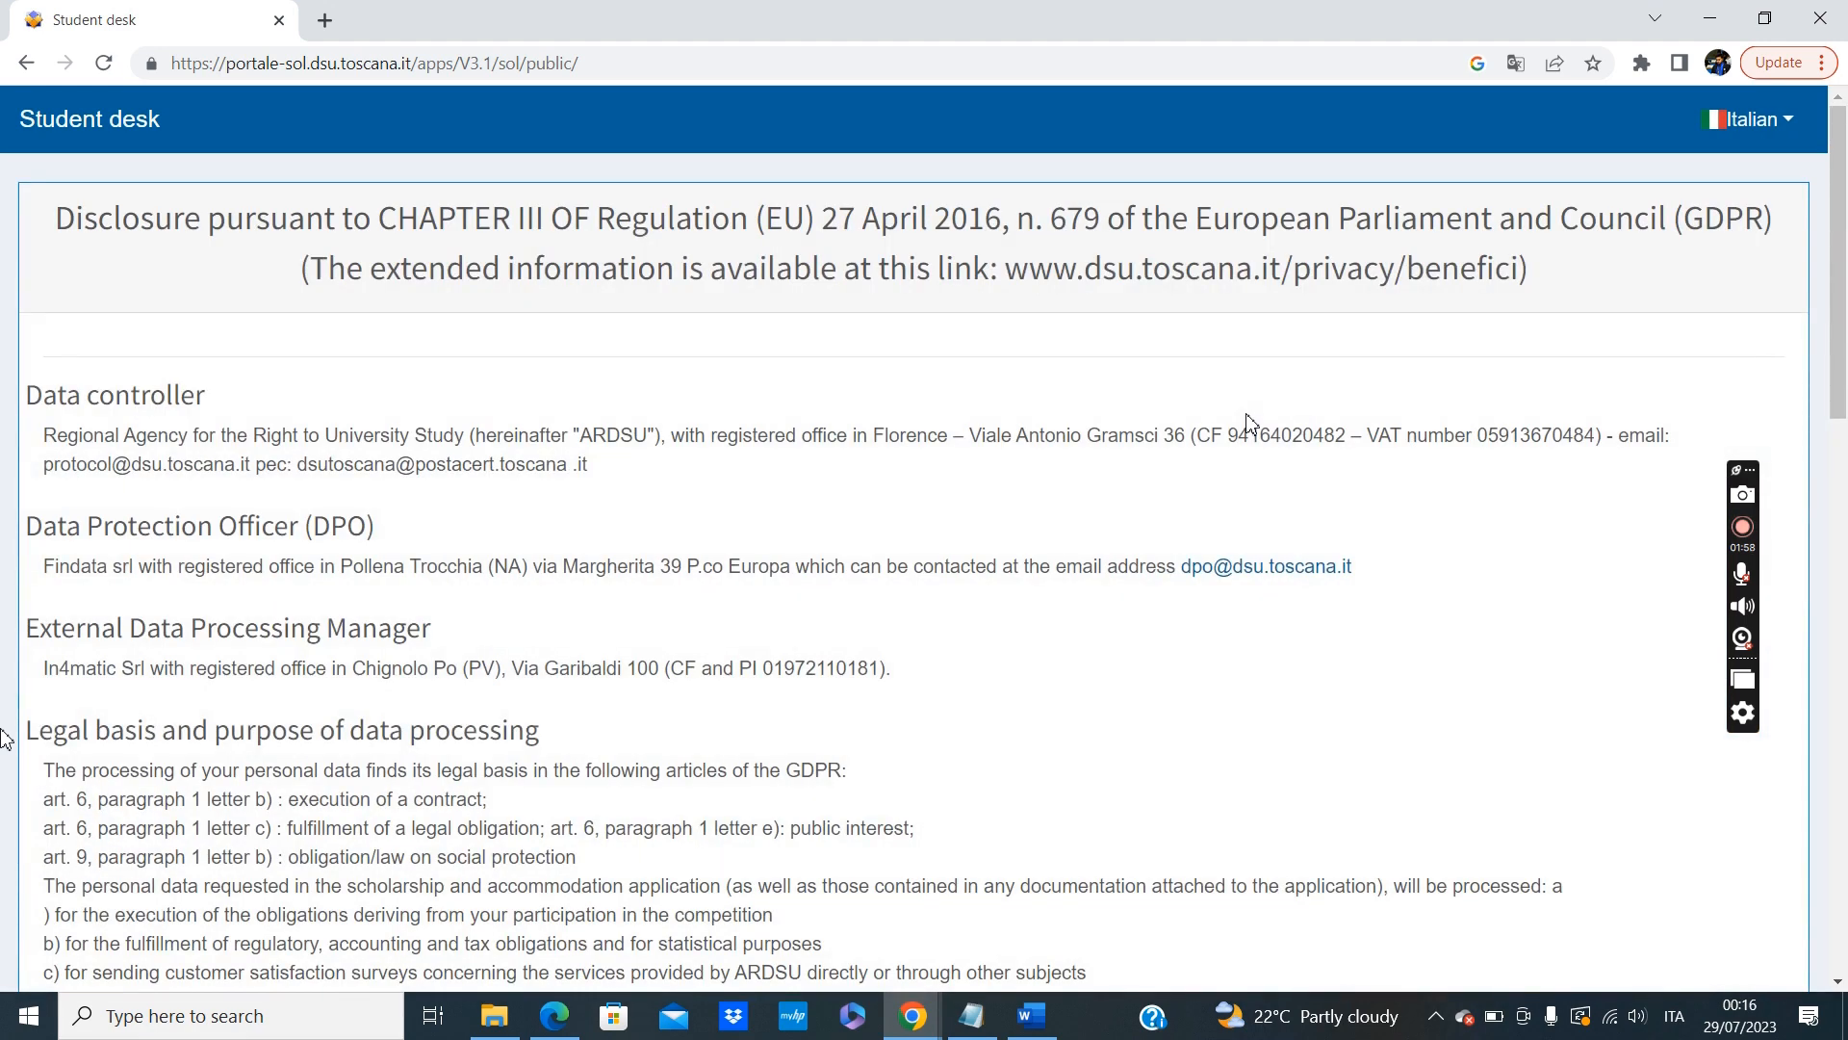
pyautogui.scroll(-15, 1250, 426)
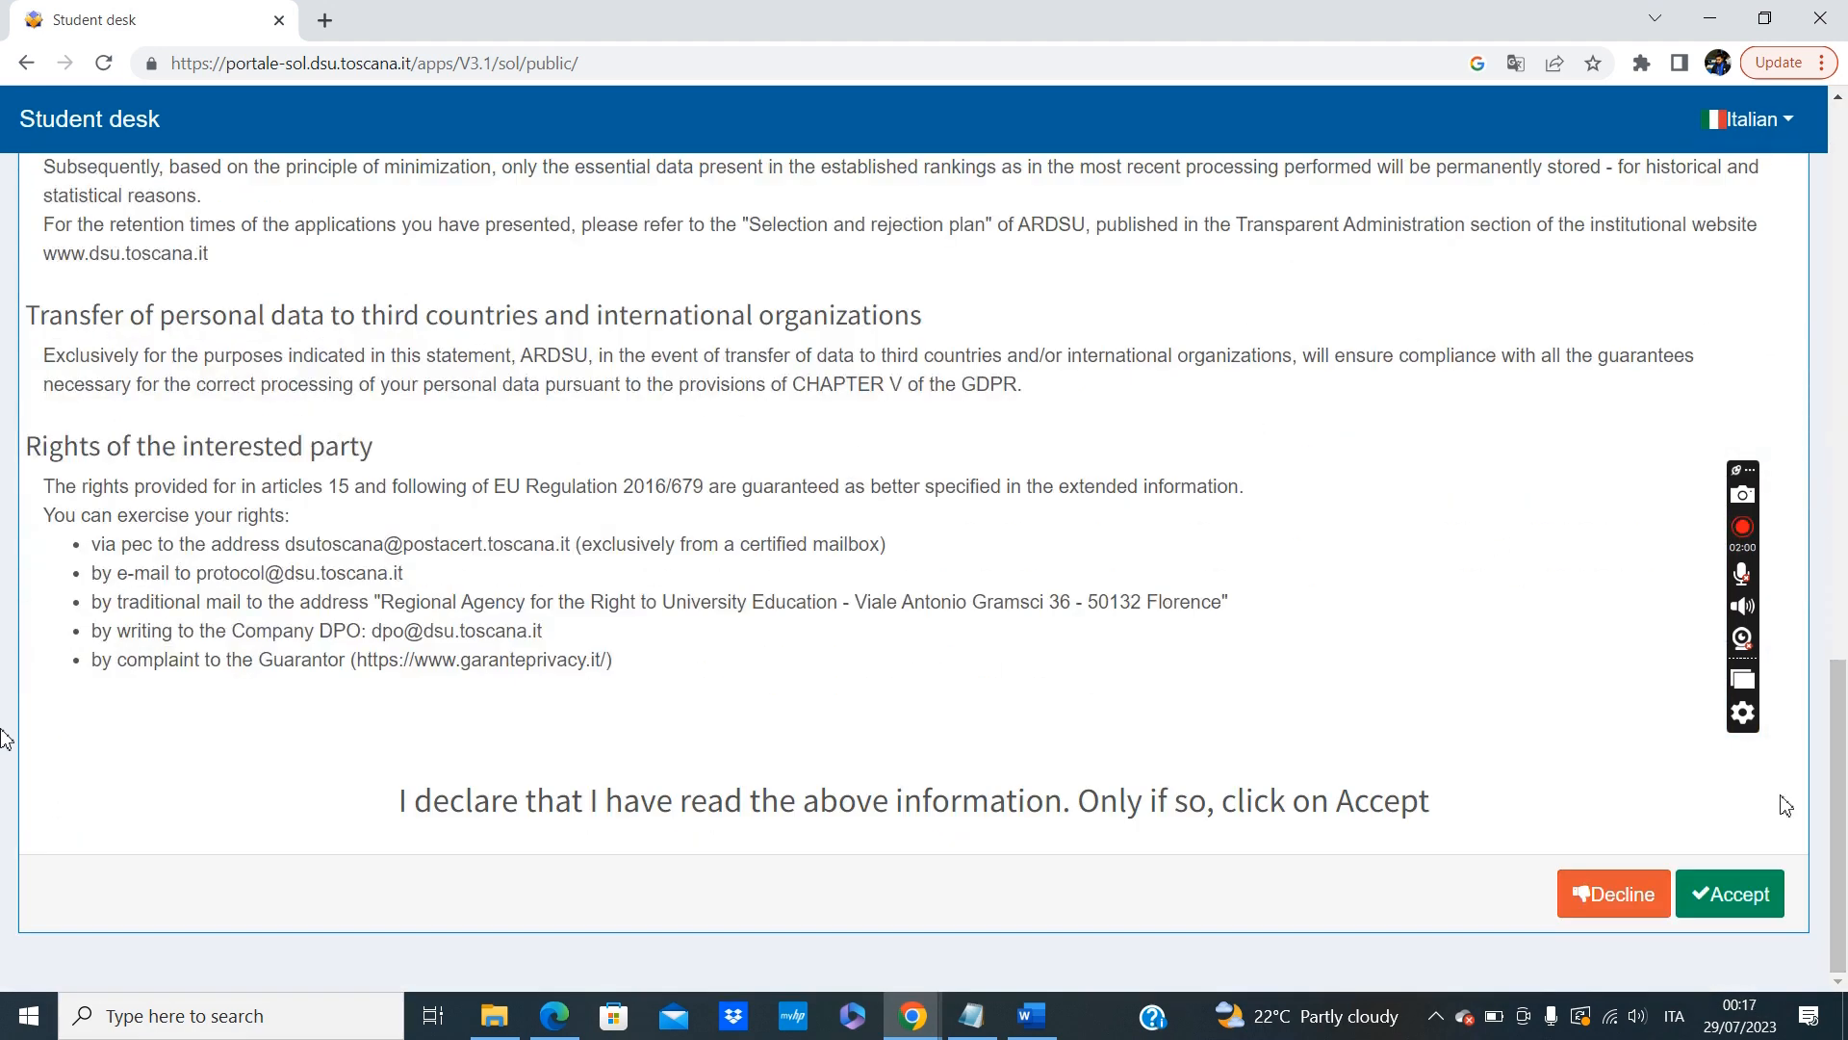
pyautogui.click(1735, 896)
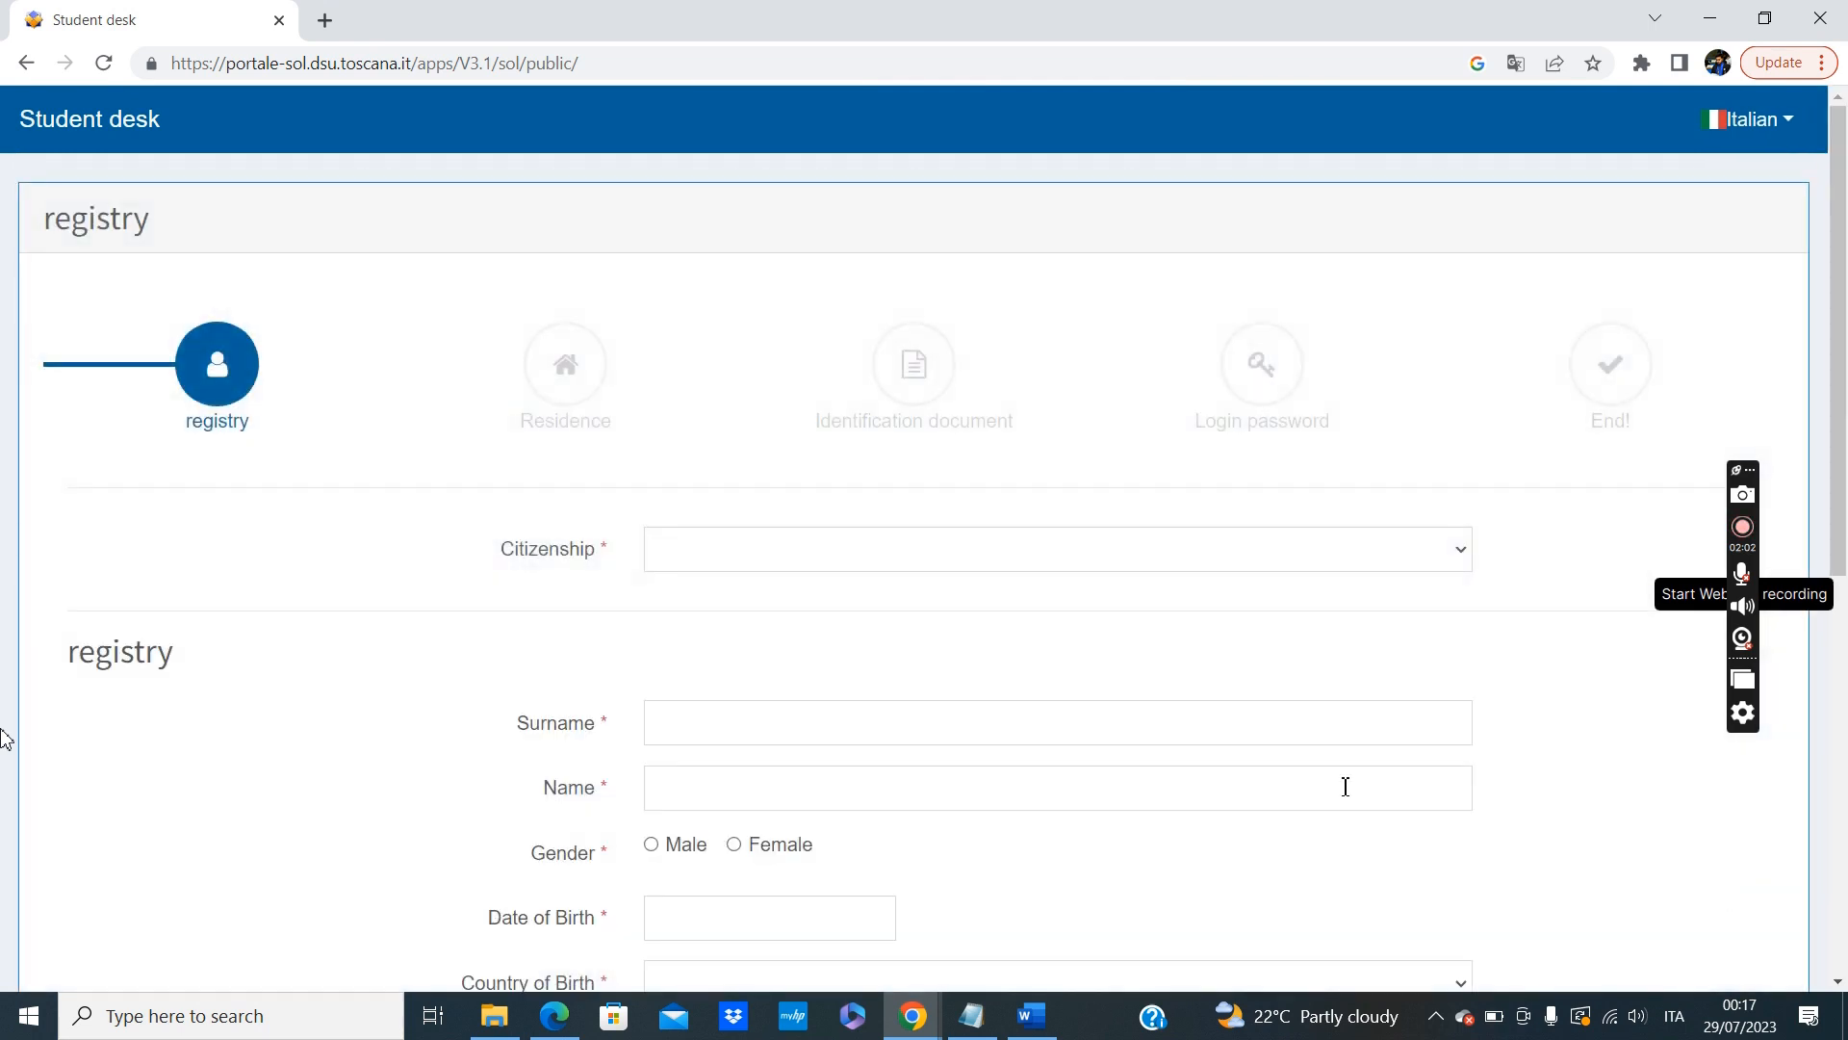
# Set the citizenship to PAKISTAN (Z236) and answer NO to possessing a valid Italian identity document.
pyautogui.scroll(-3, 870, 598)
pyautogui.scroll(2, 874, 600)
pyautogui.scroll(-1, 876, 600)
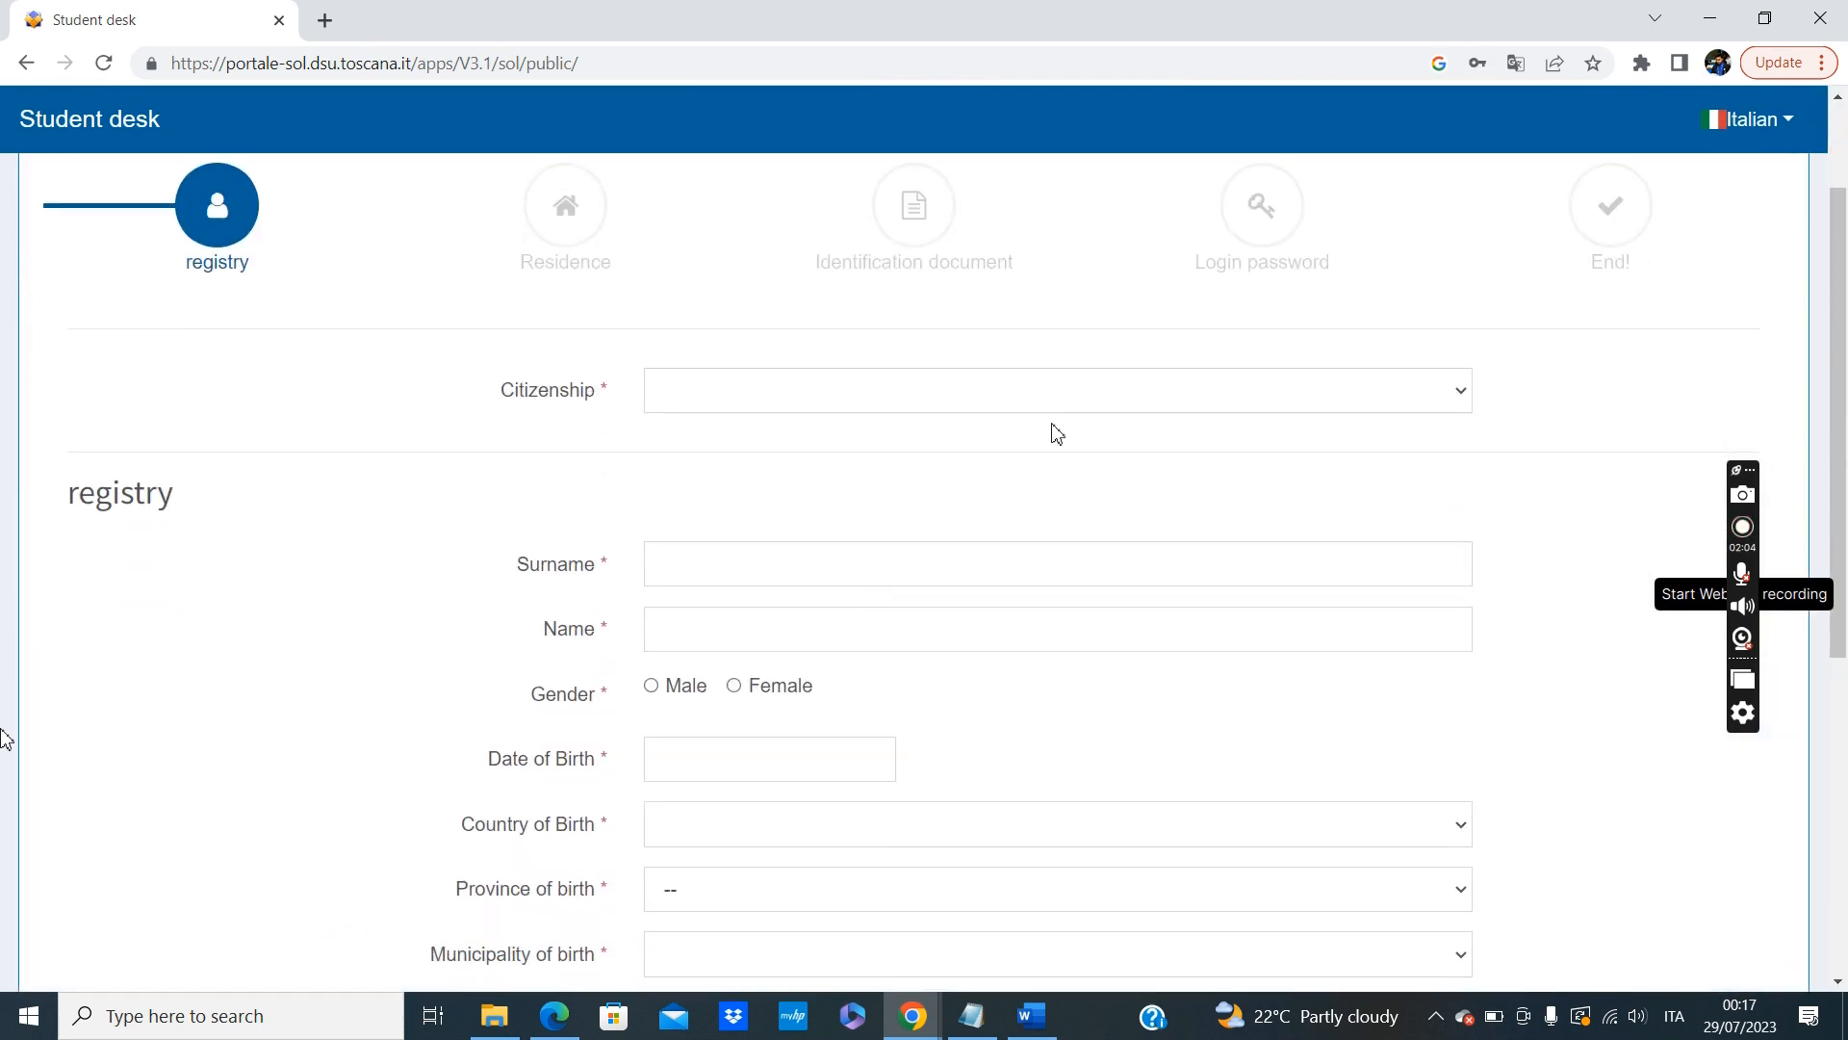
pyautogui.click(1171, 400)
pyautogui.scroll(-8, 996, 702)
pyautogui.scroll(-3, 1000, 705)
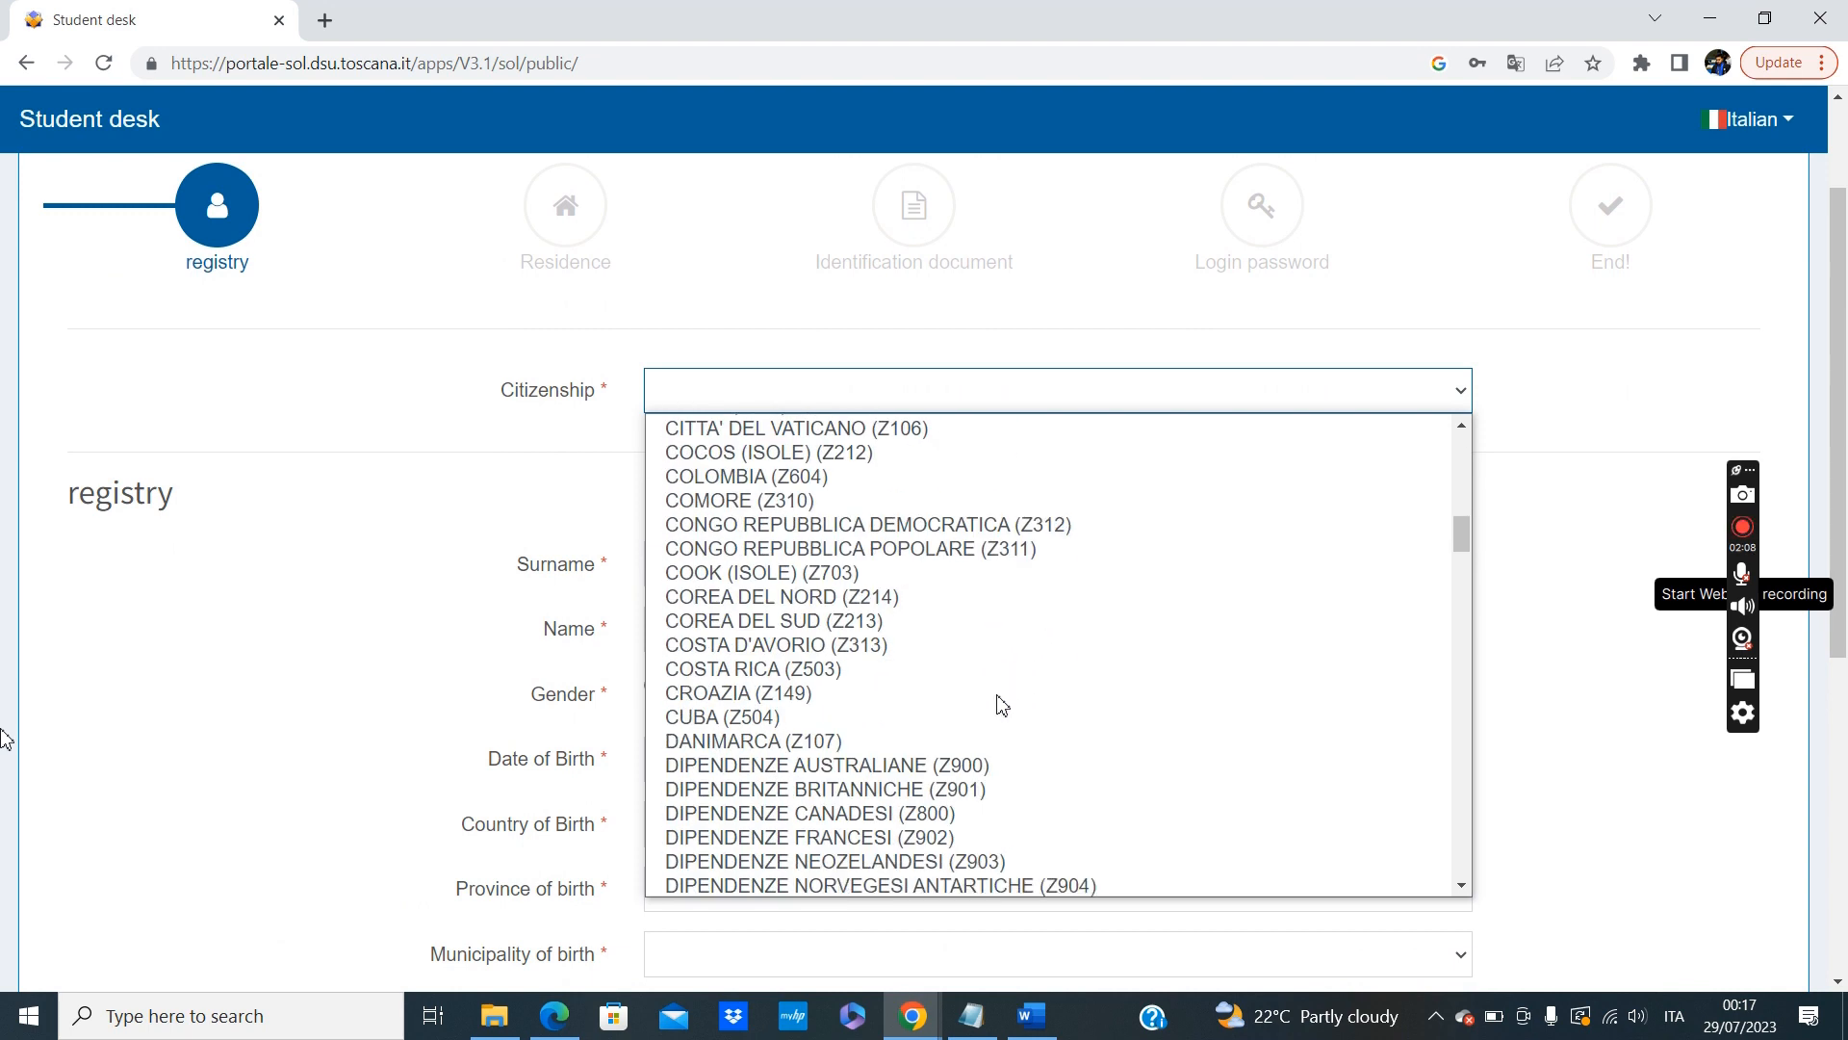
pyautogui.scroll(-15, 1001, 705)
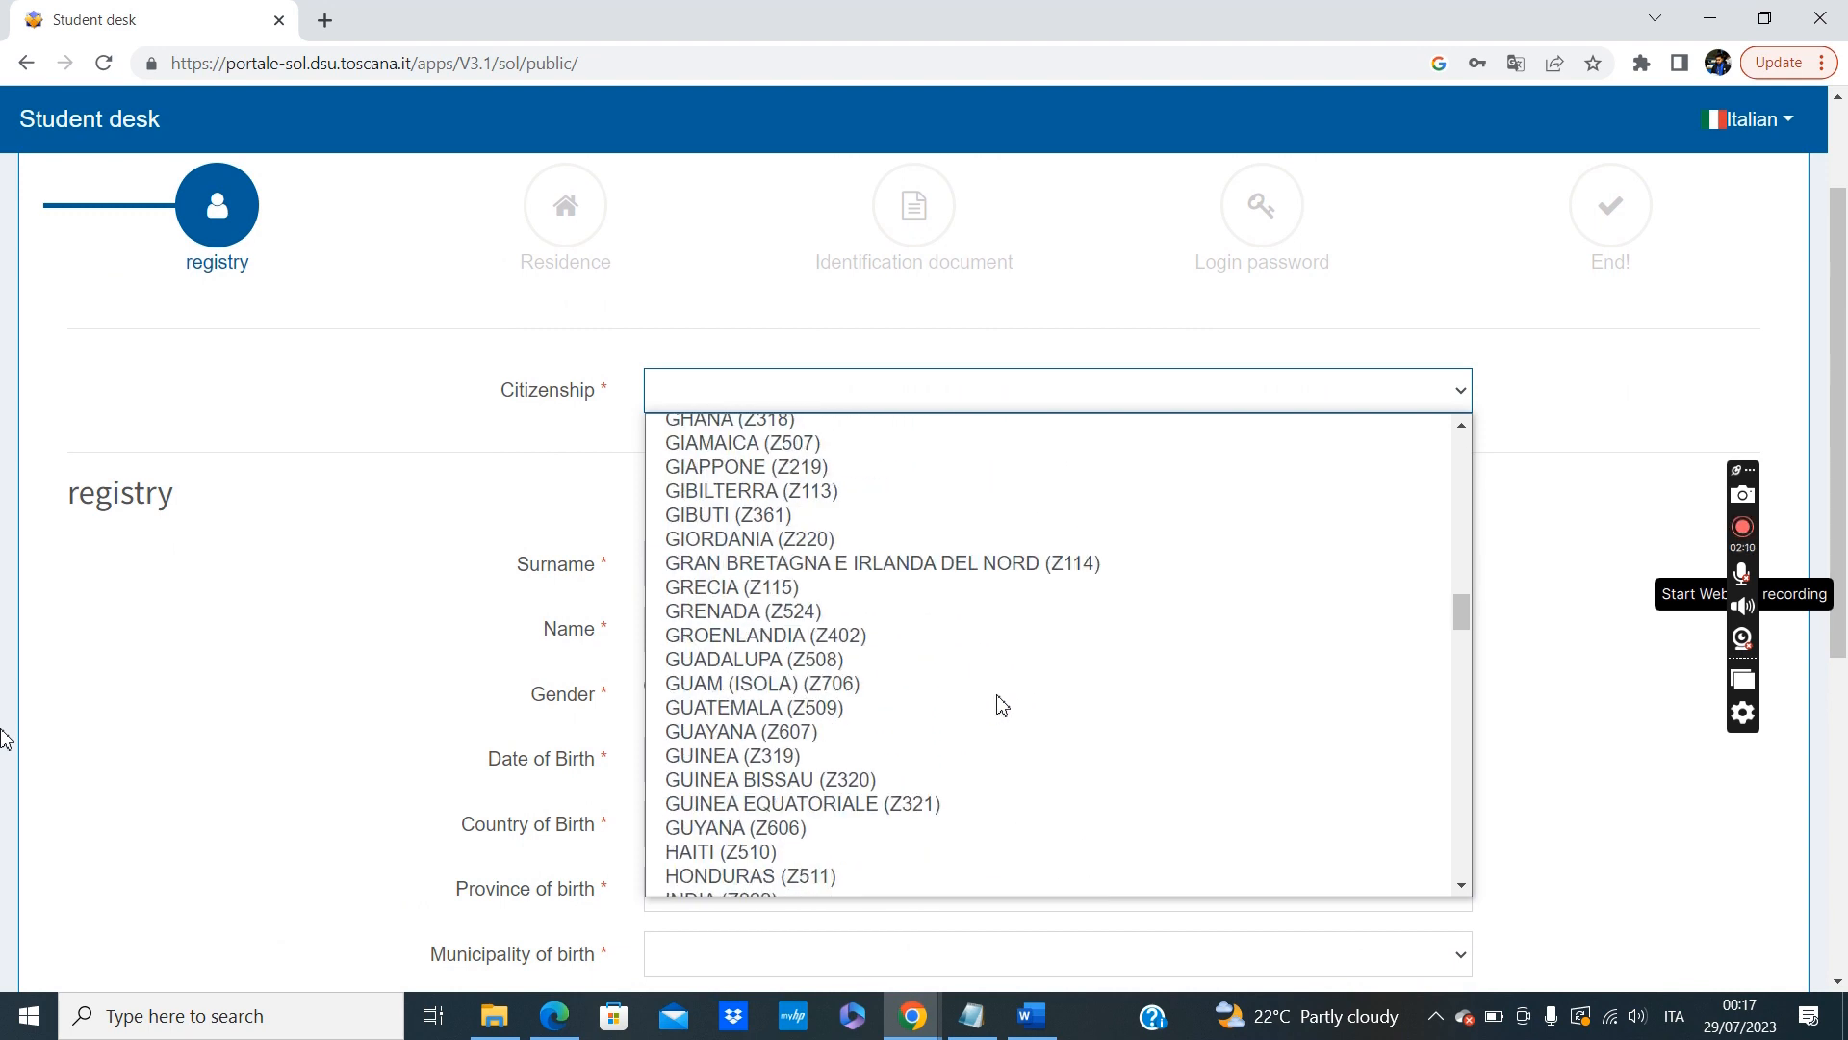
pyautogui.scroll(-20, 1001, 705)
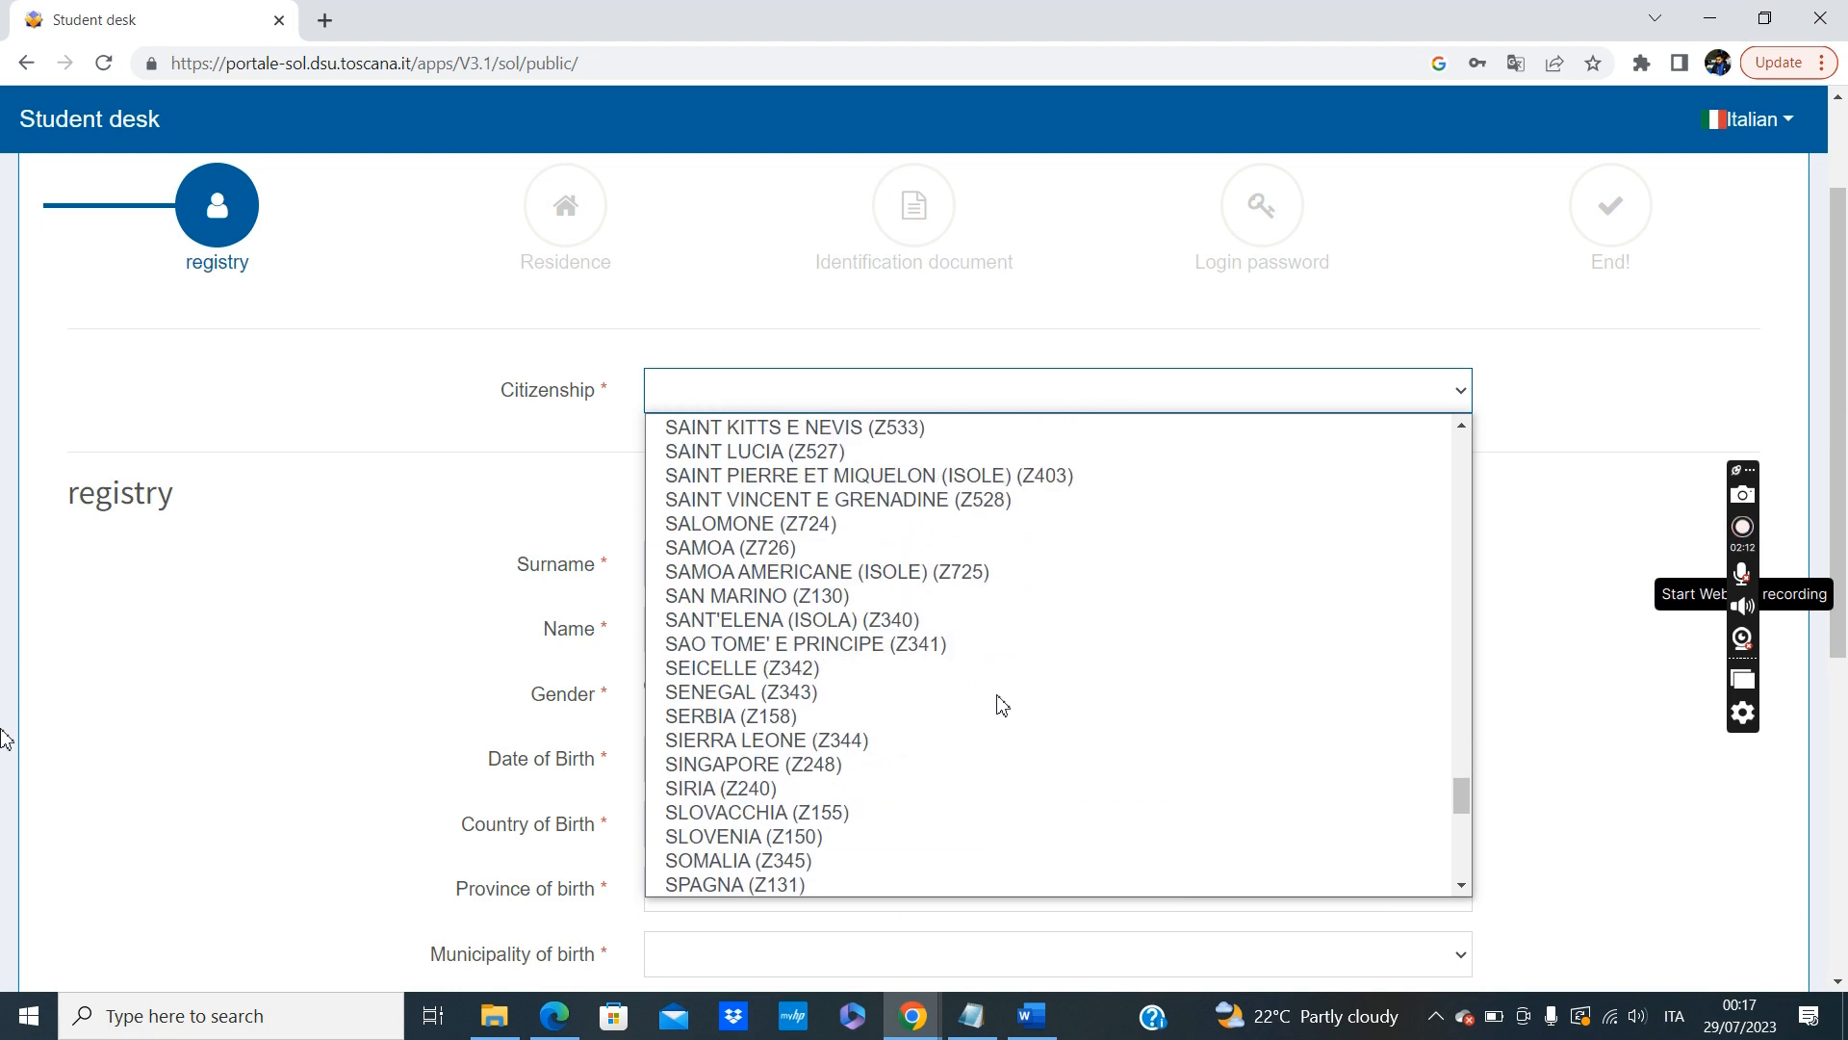
pyautogui.scroll(-2, 1001, 705)
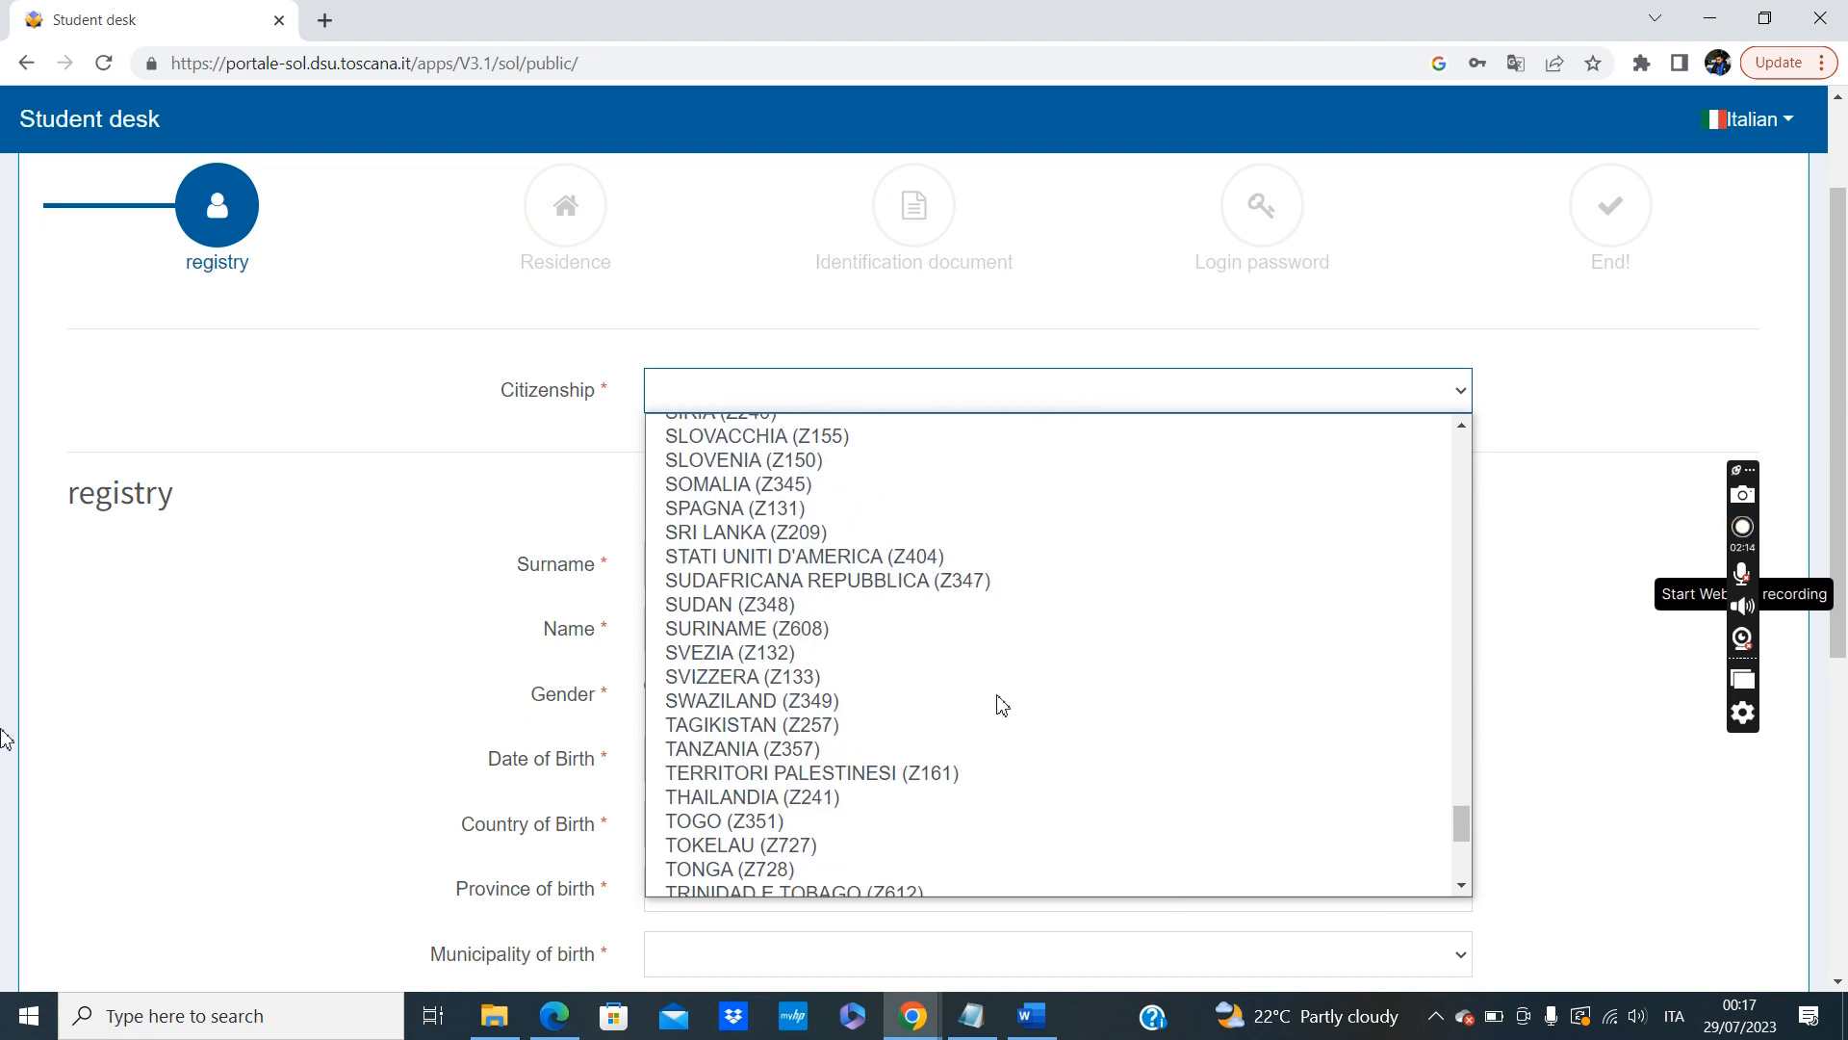
pyautogui.press('p')
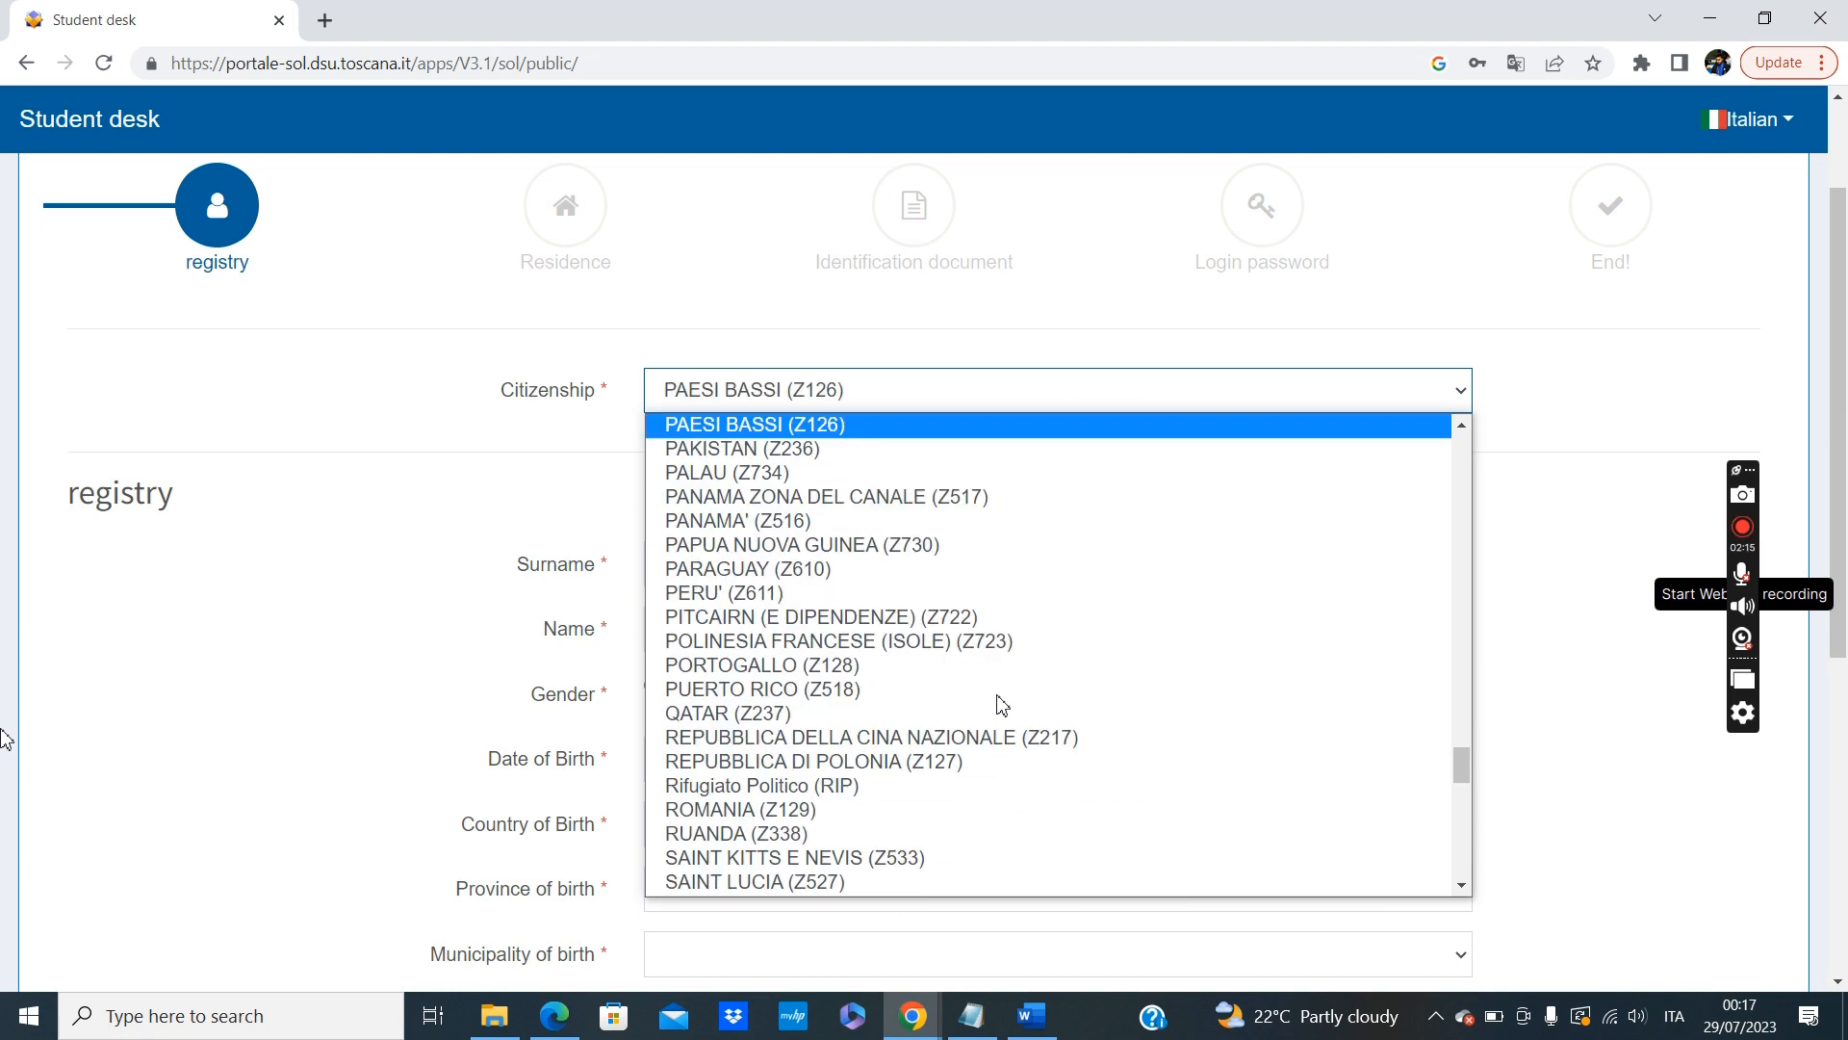
pyautogui.click(712, 450)
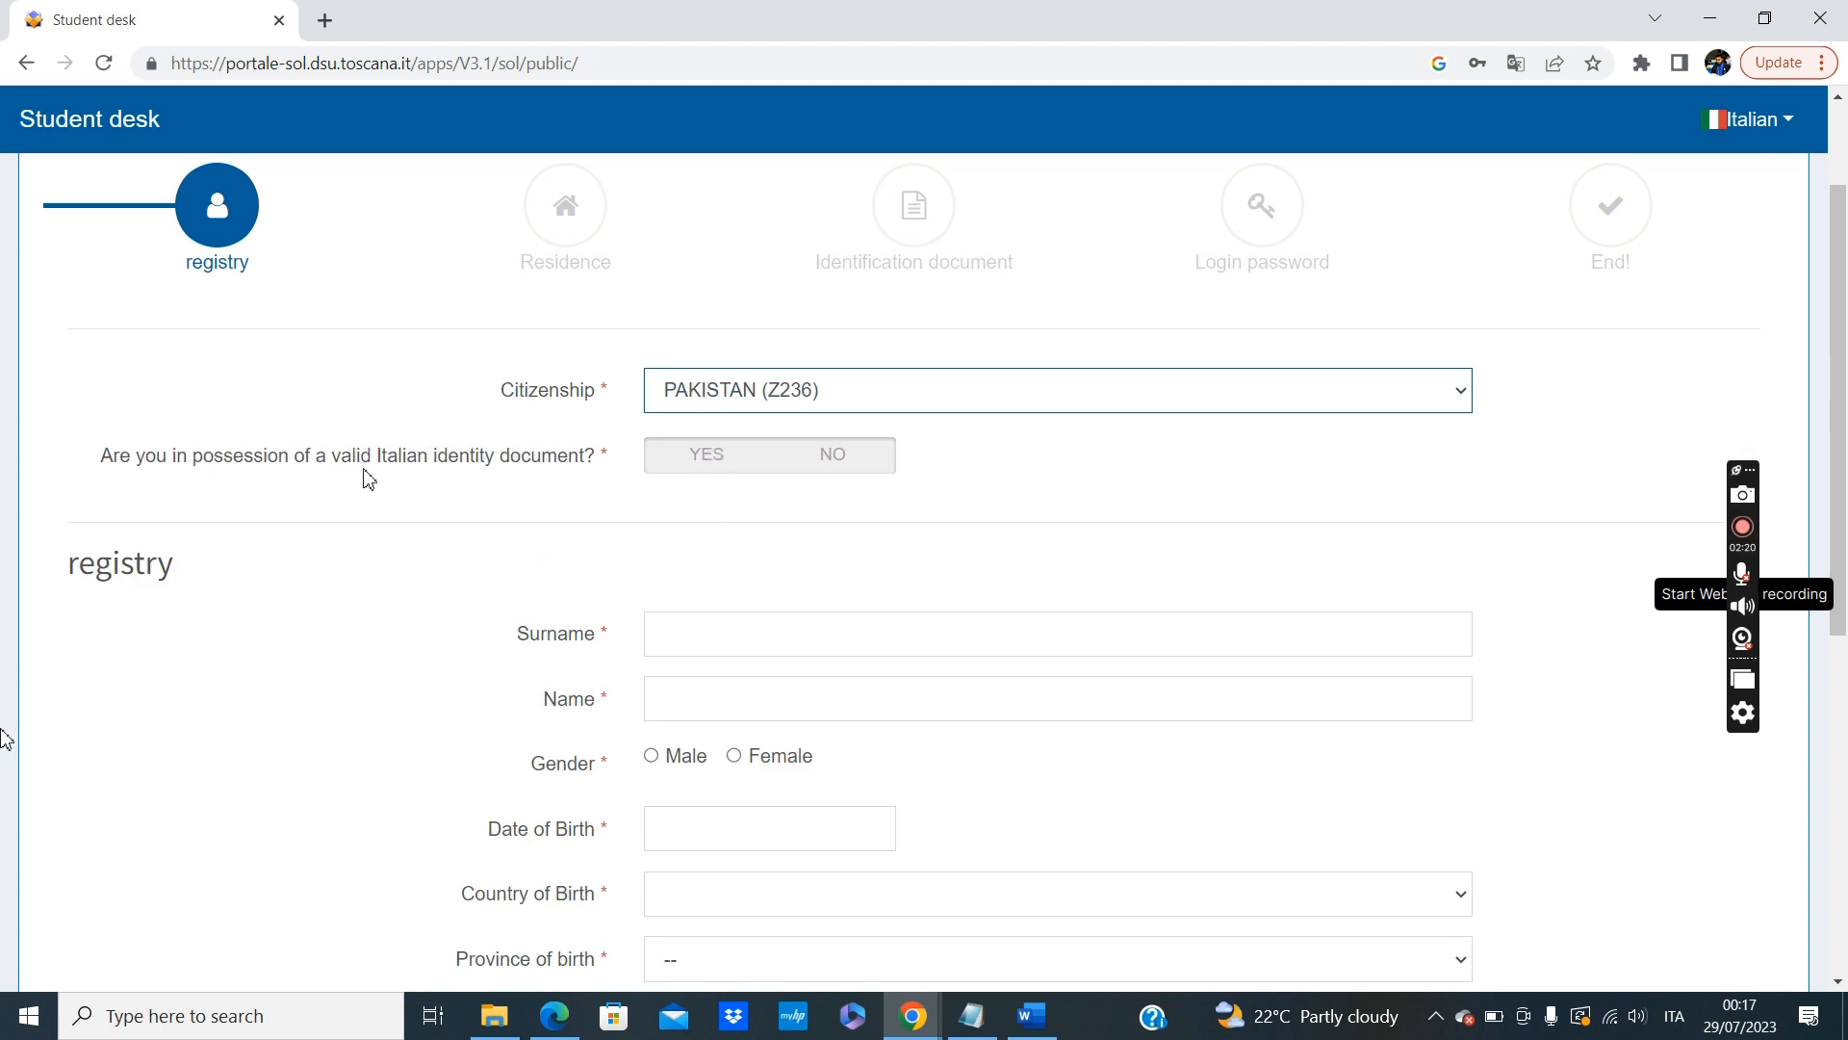
pyautogui.click(853, 460)
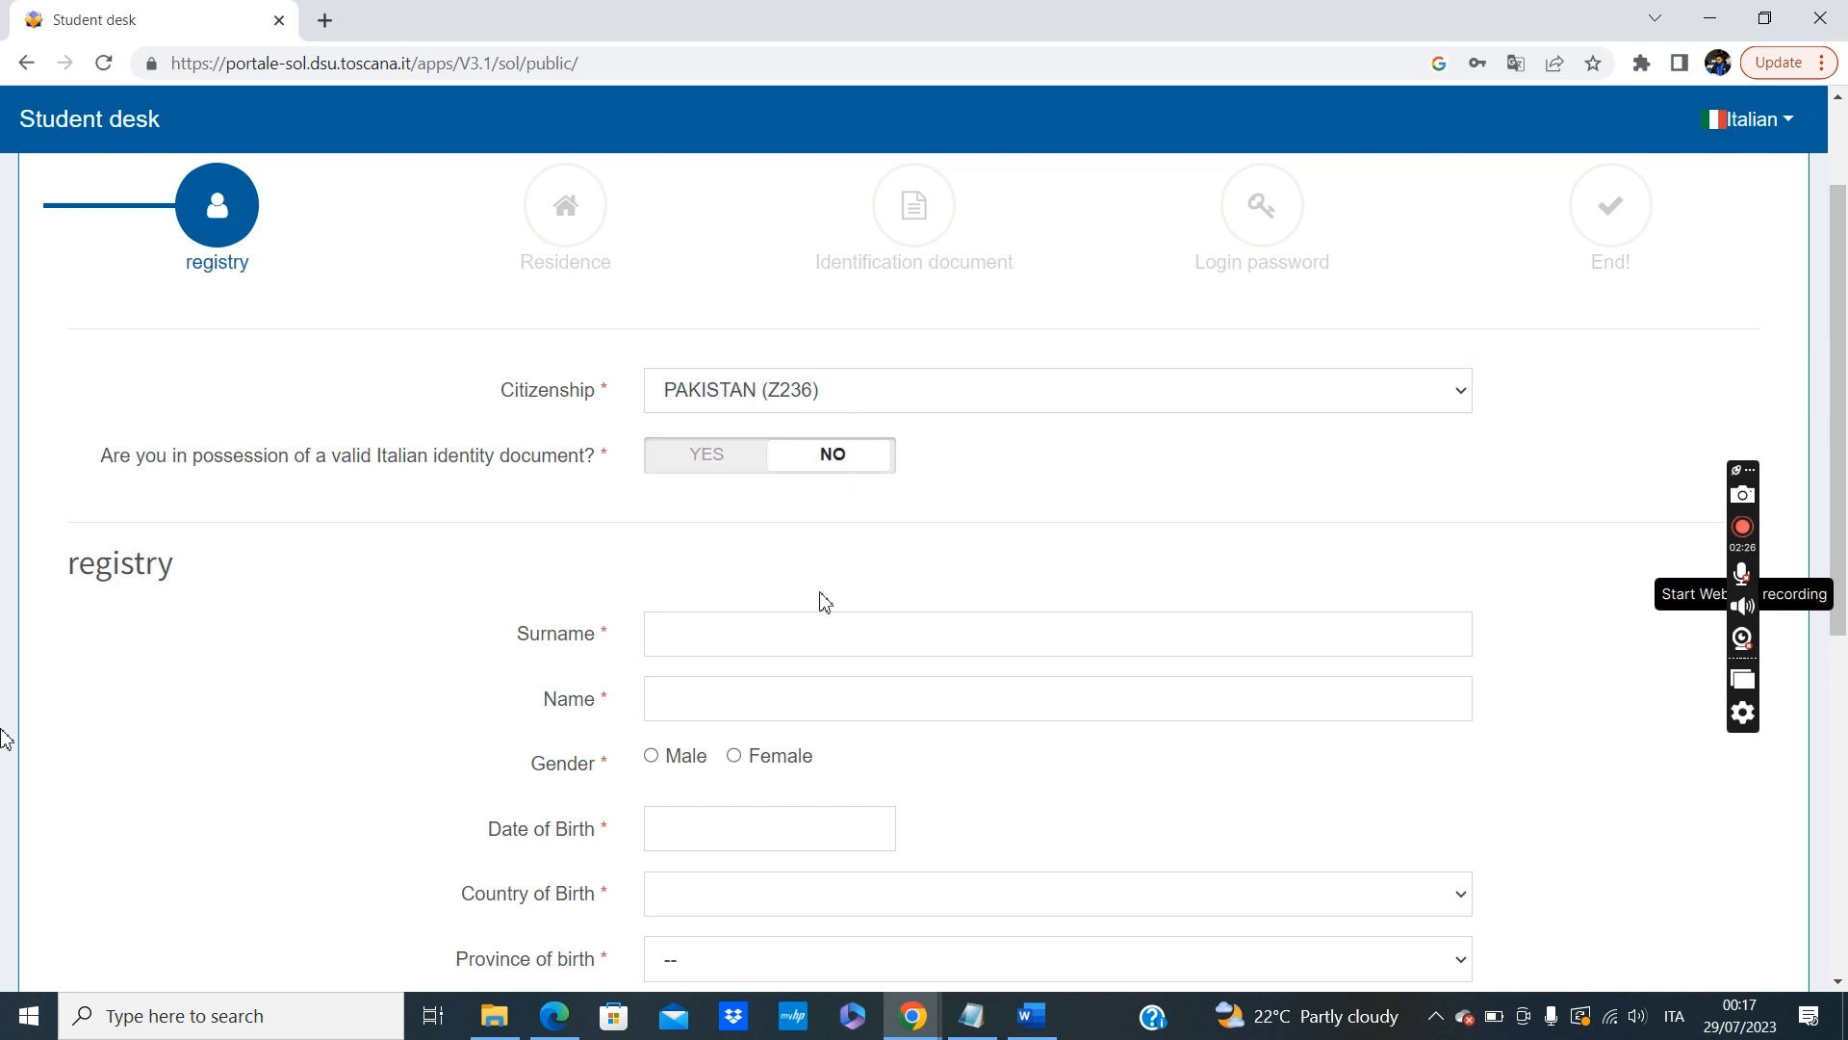
# Enter the applicant's surname and name in the registry section and set the gender to Male.
pyautogui.scroll(-2, 825, 600)
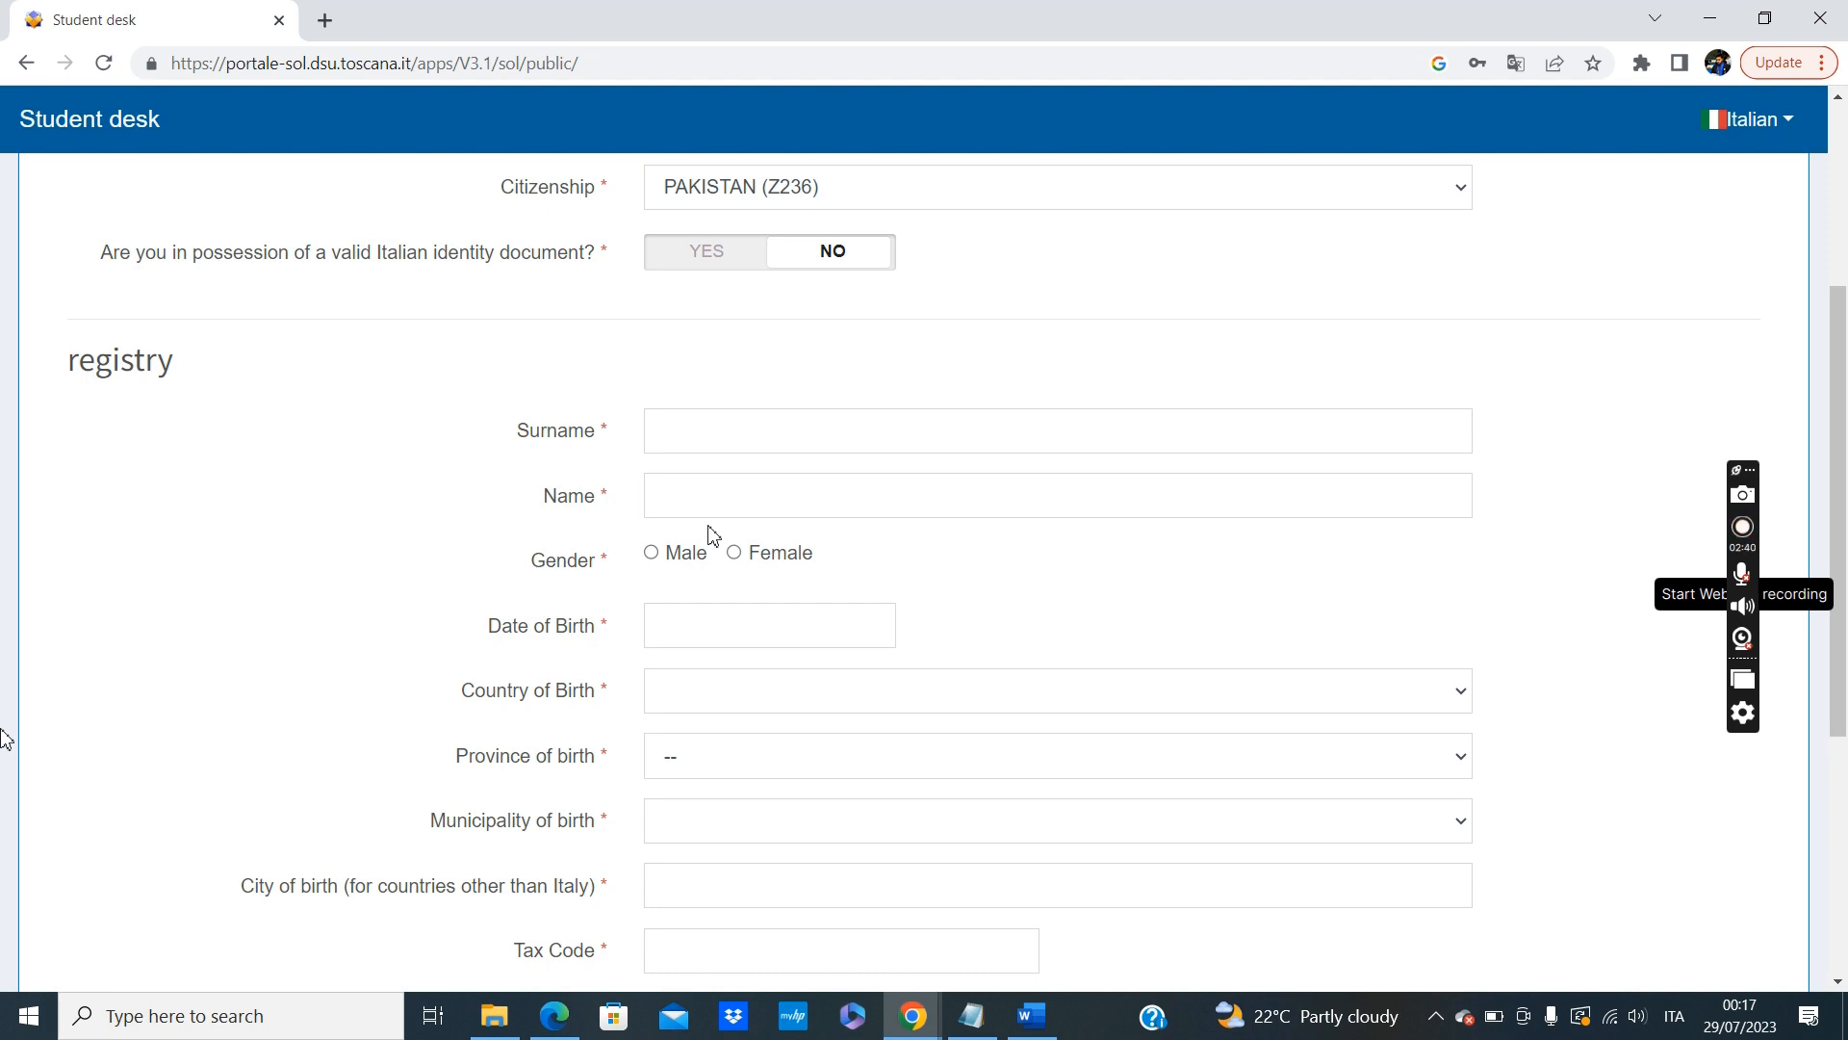
pyautogui.click(742, 444)
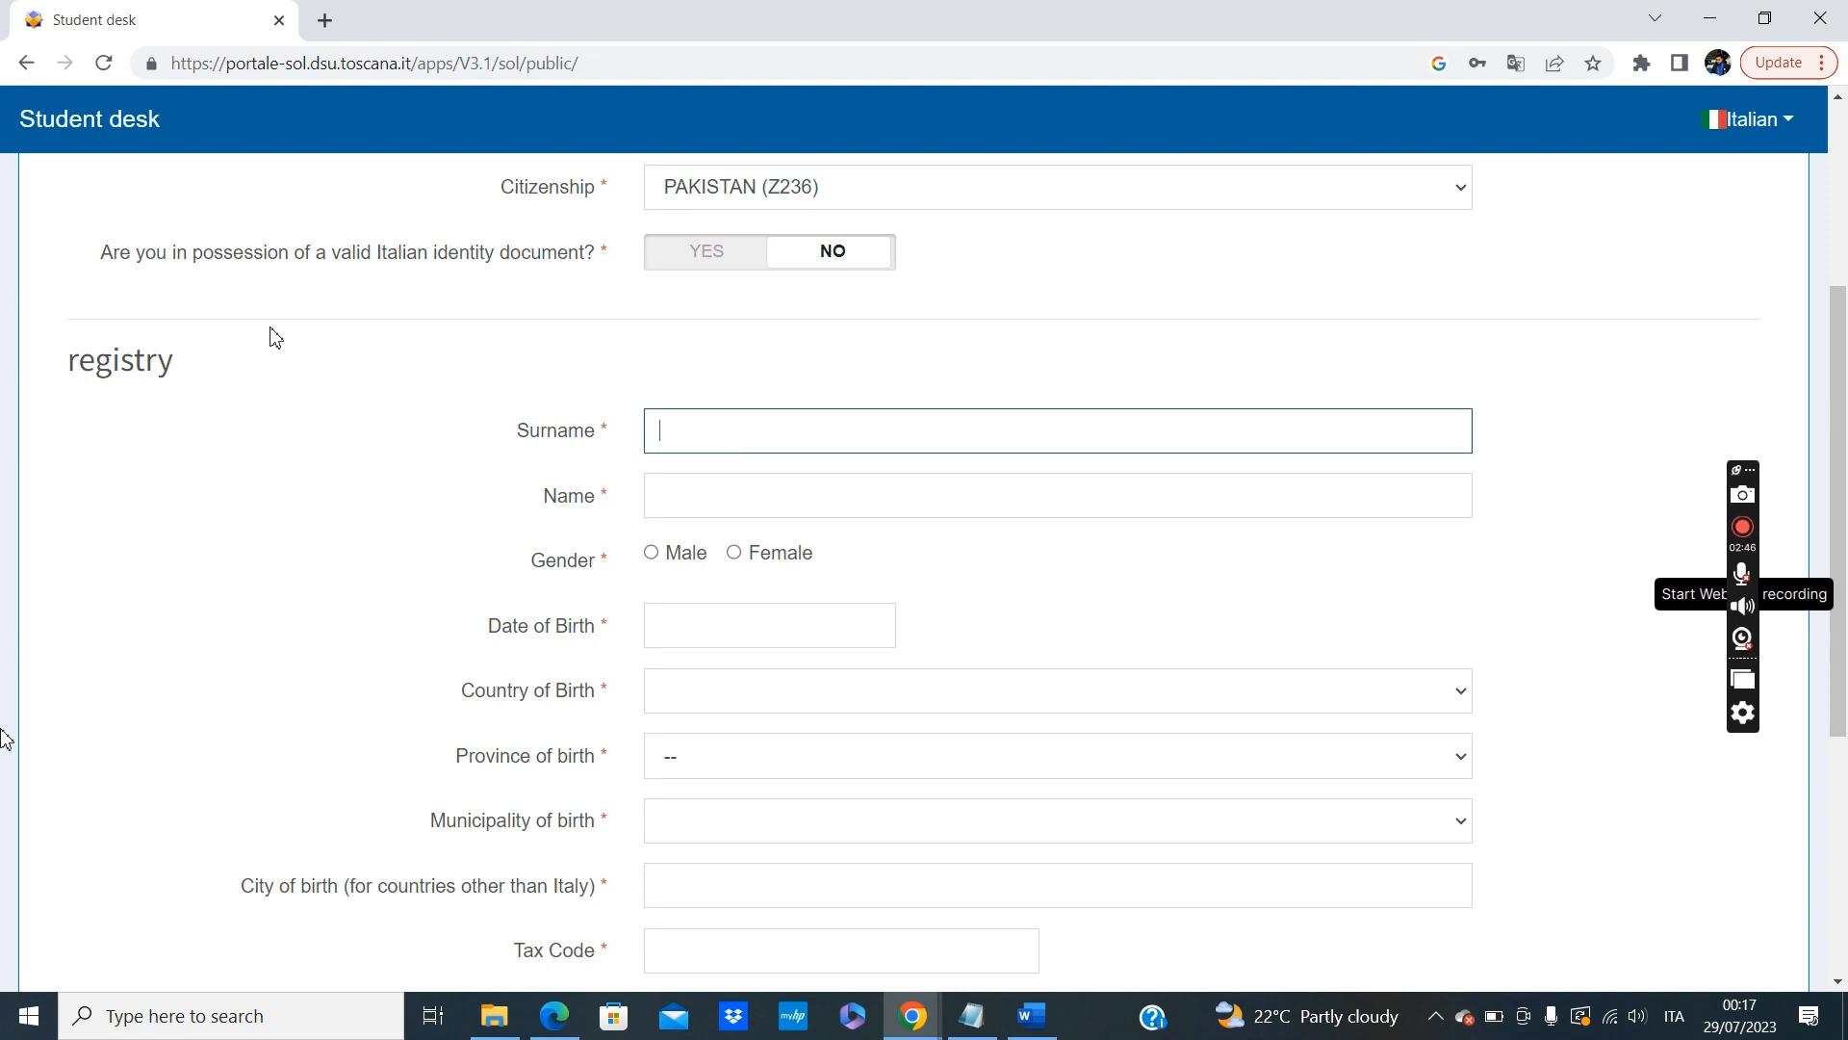
pyautogui.press('Tab')
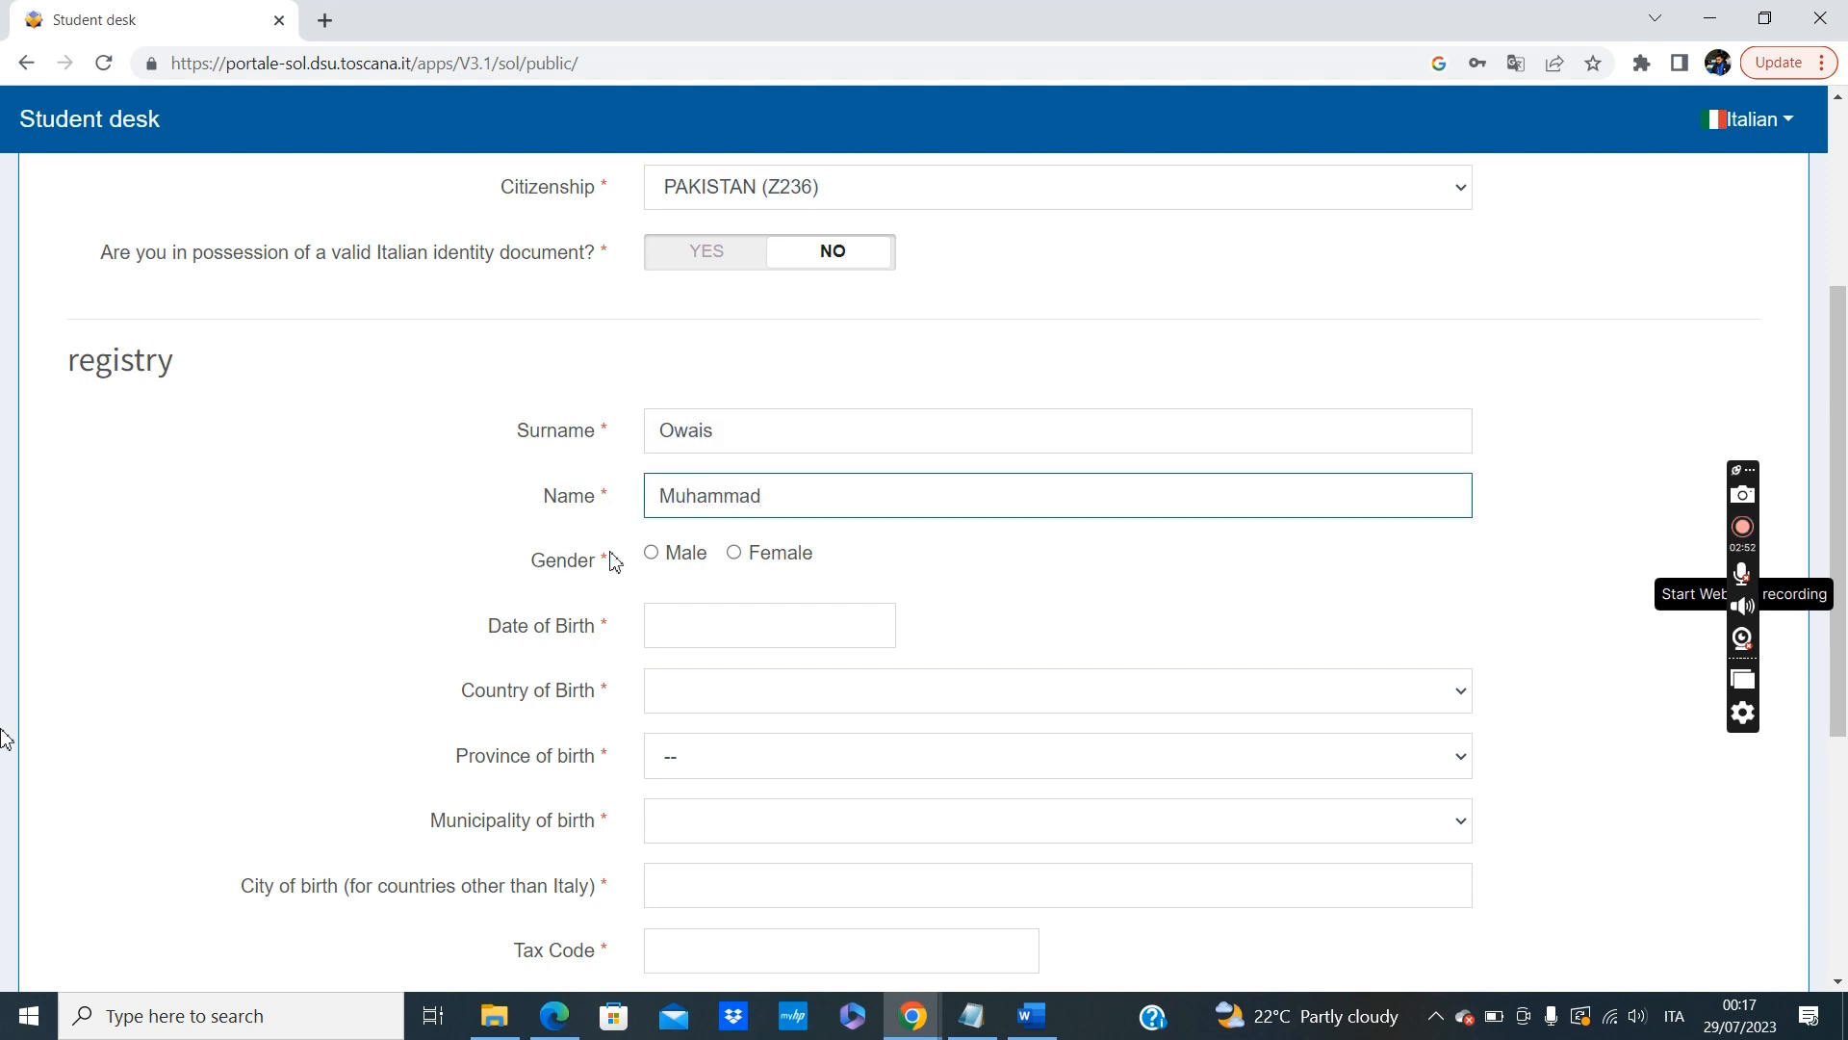
pyautogui.click(651, 554)
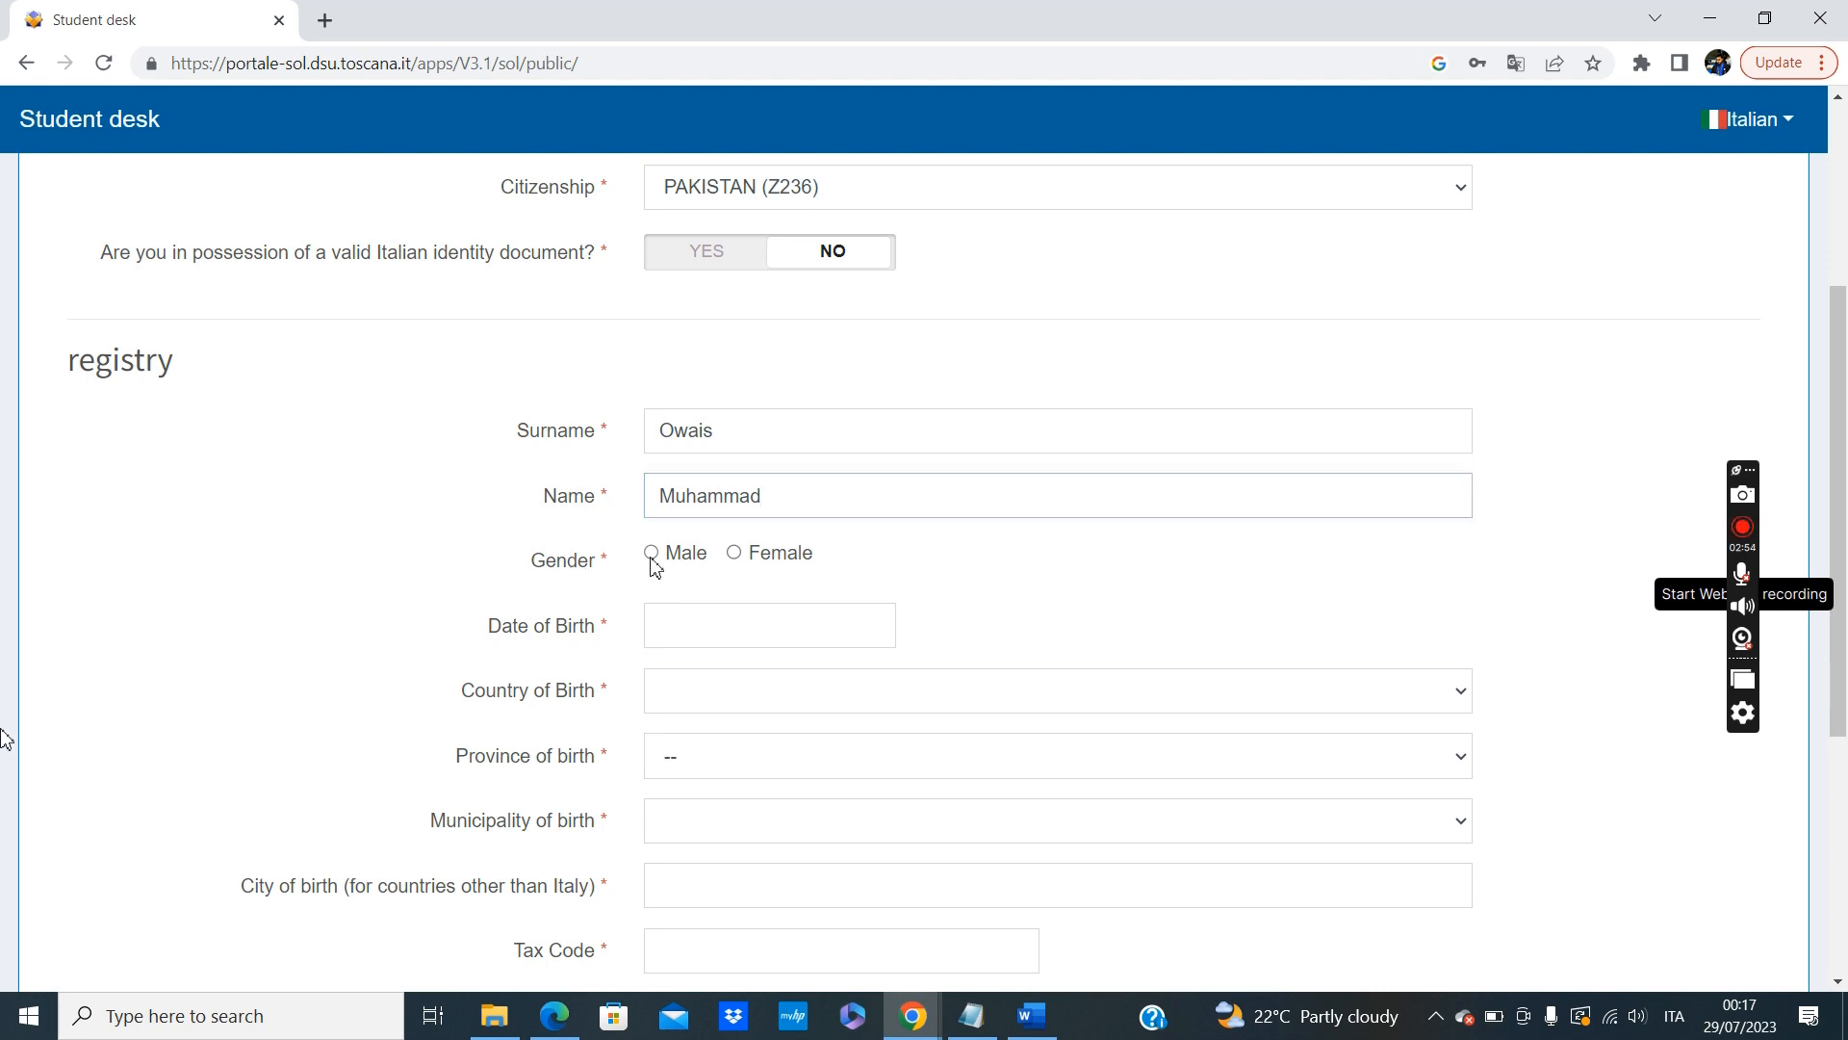
# Fill in the applicant's date of birth, correcting the year after picking the day.
pyautogui.click(706, 626)
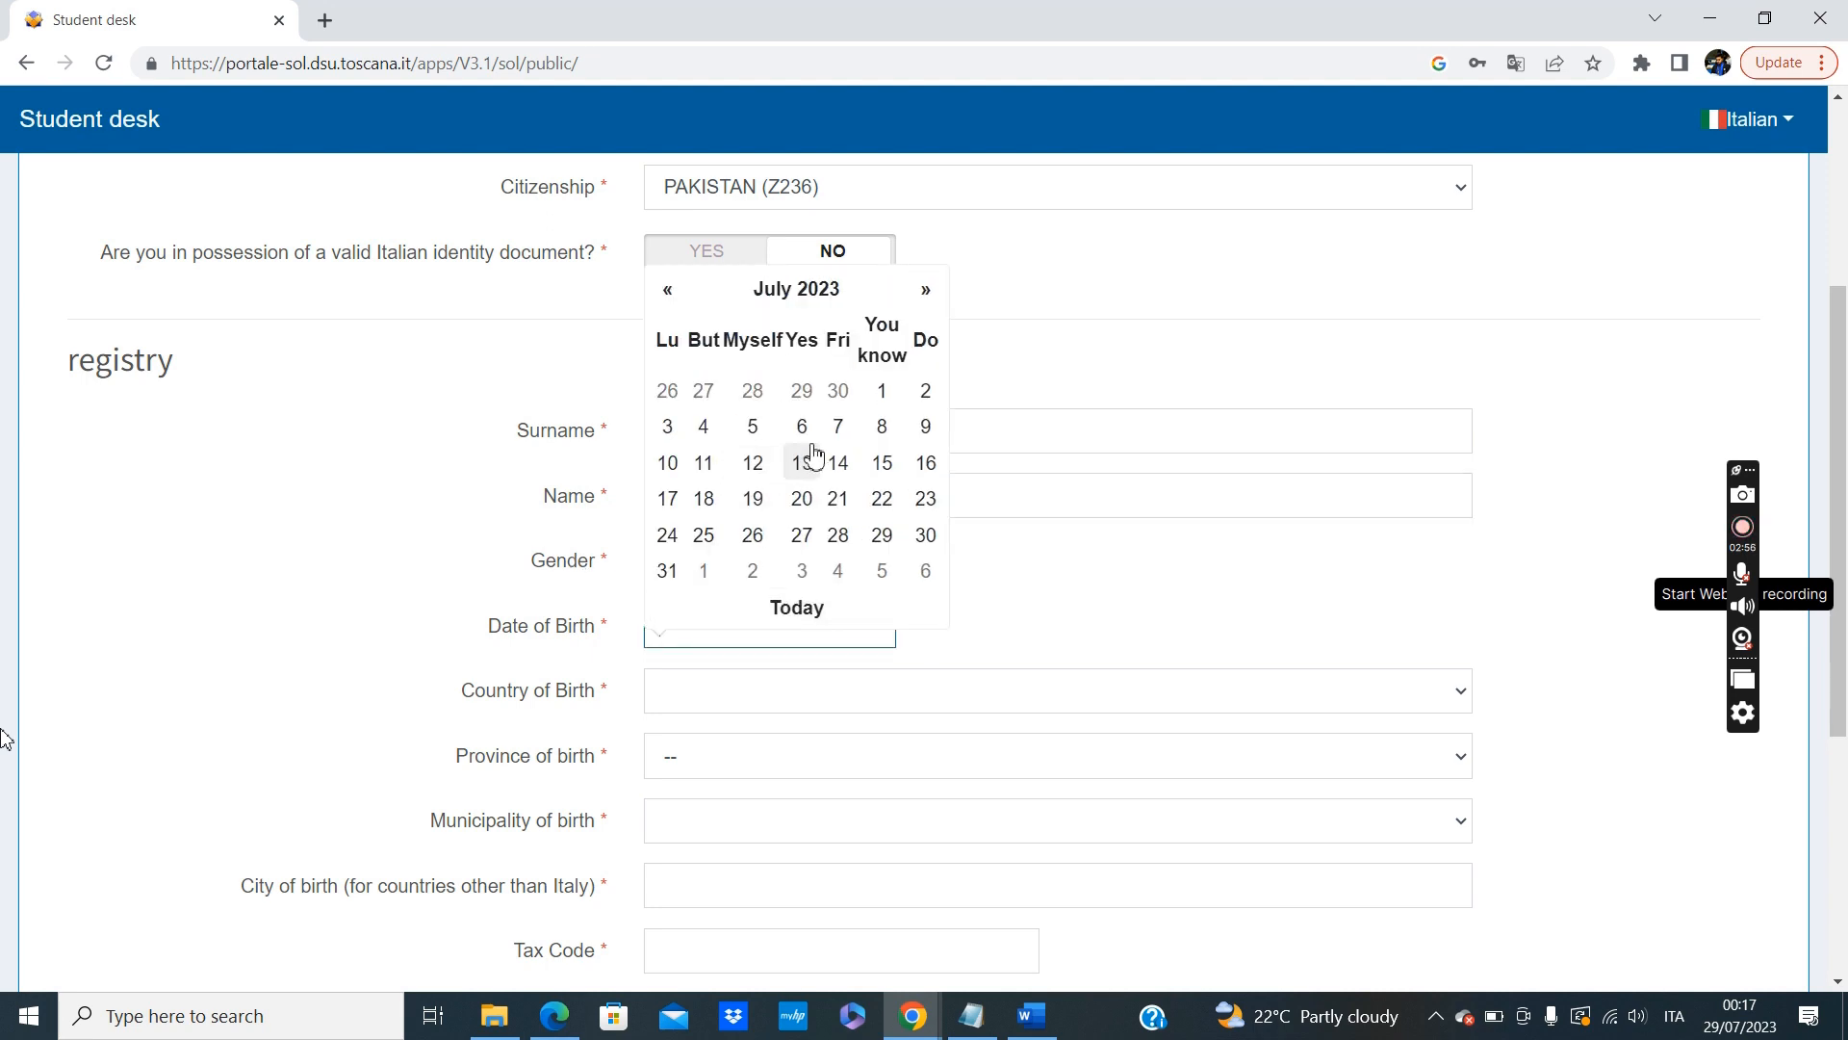
pyautogui.click(806, 456)
pyautogui.click(850, 633)
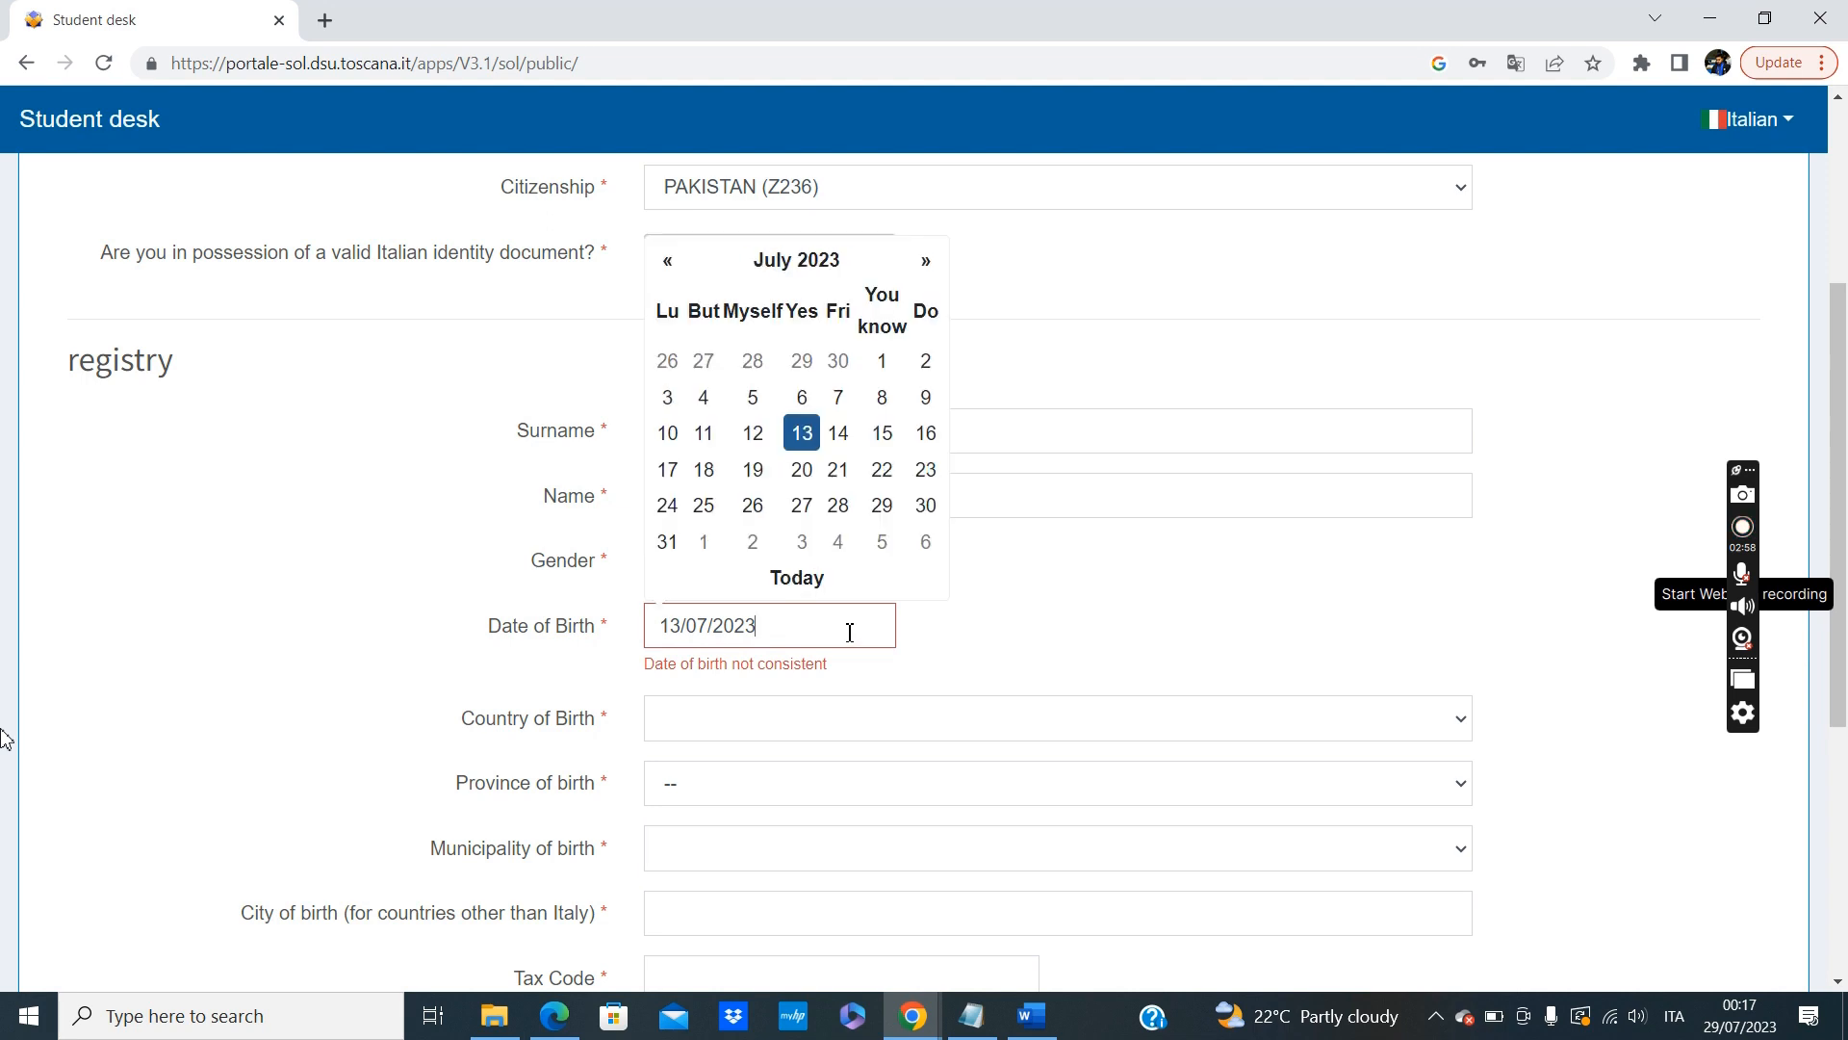
pyautogui.press('BackSpace')
pyautogui.press('BackSpace')
pyautogui.press('BackSpace')
pyautogui.press('BackSpace')
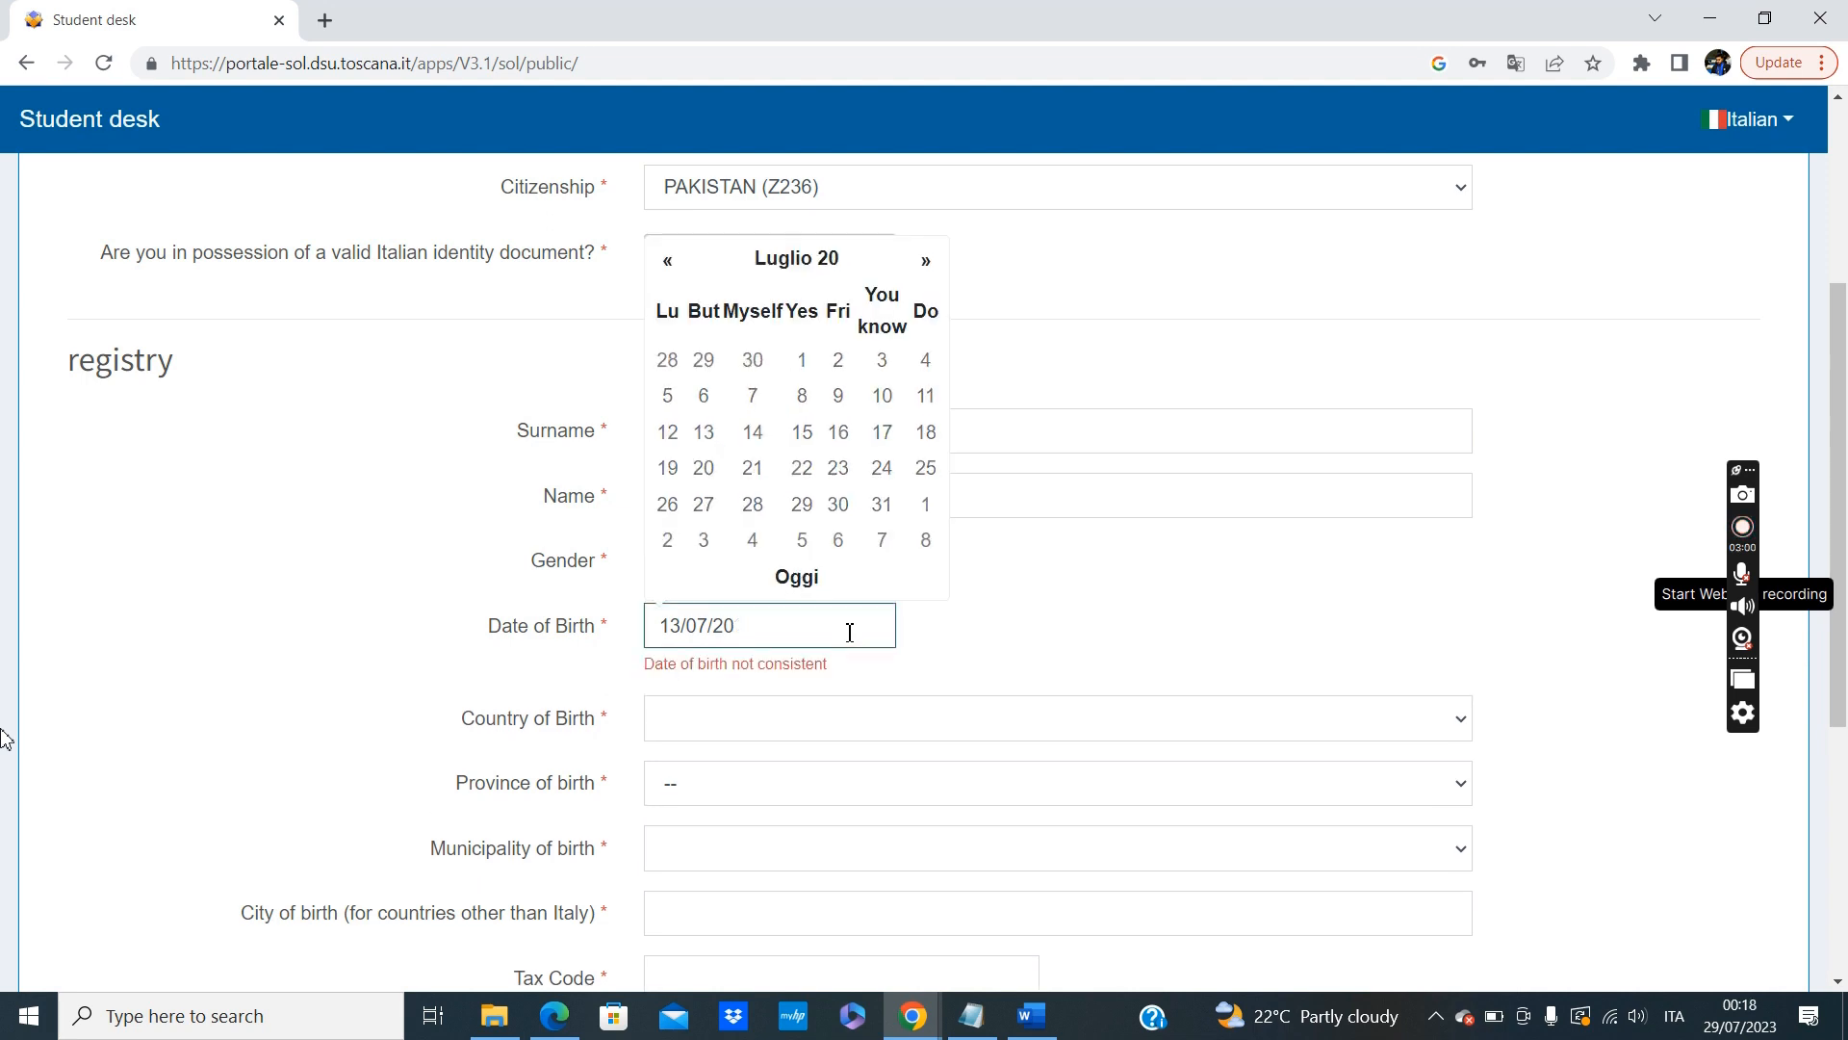
pyautogui.write('1995')
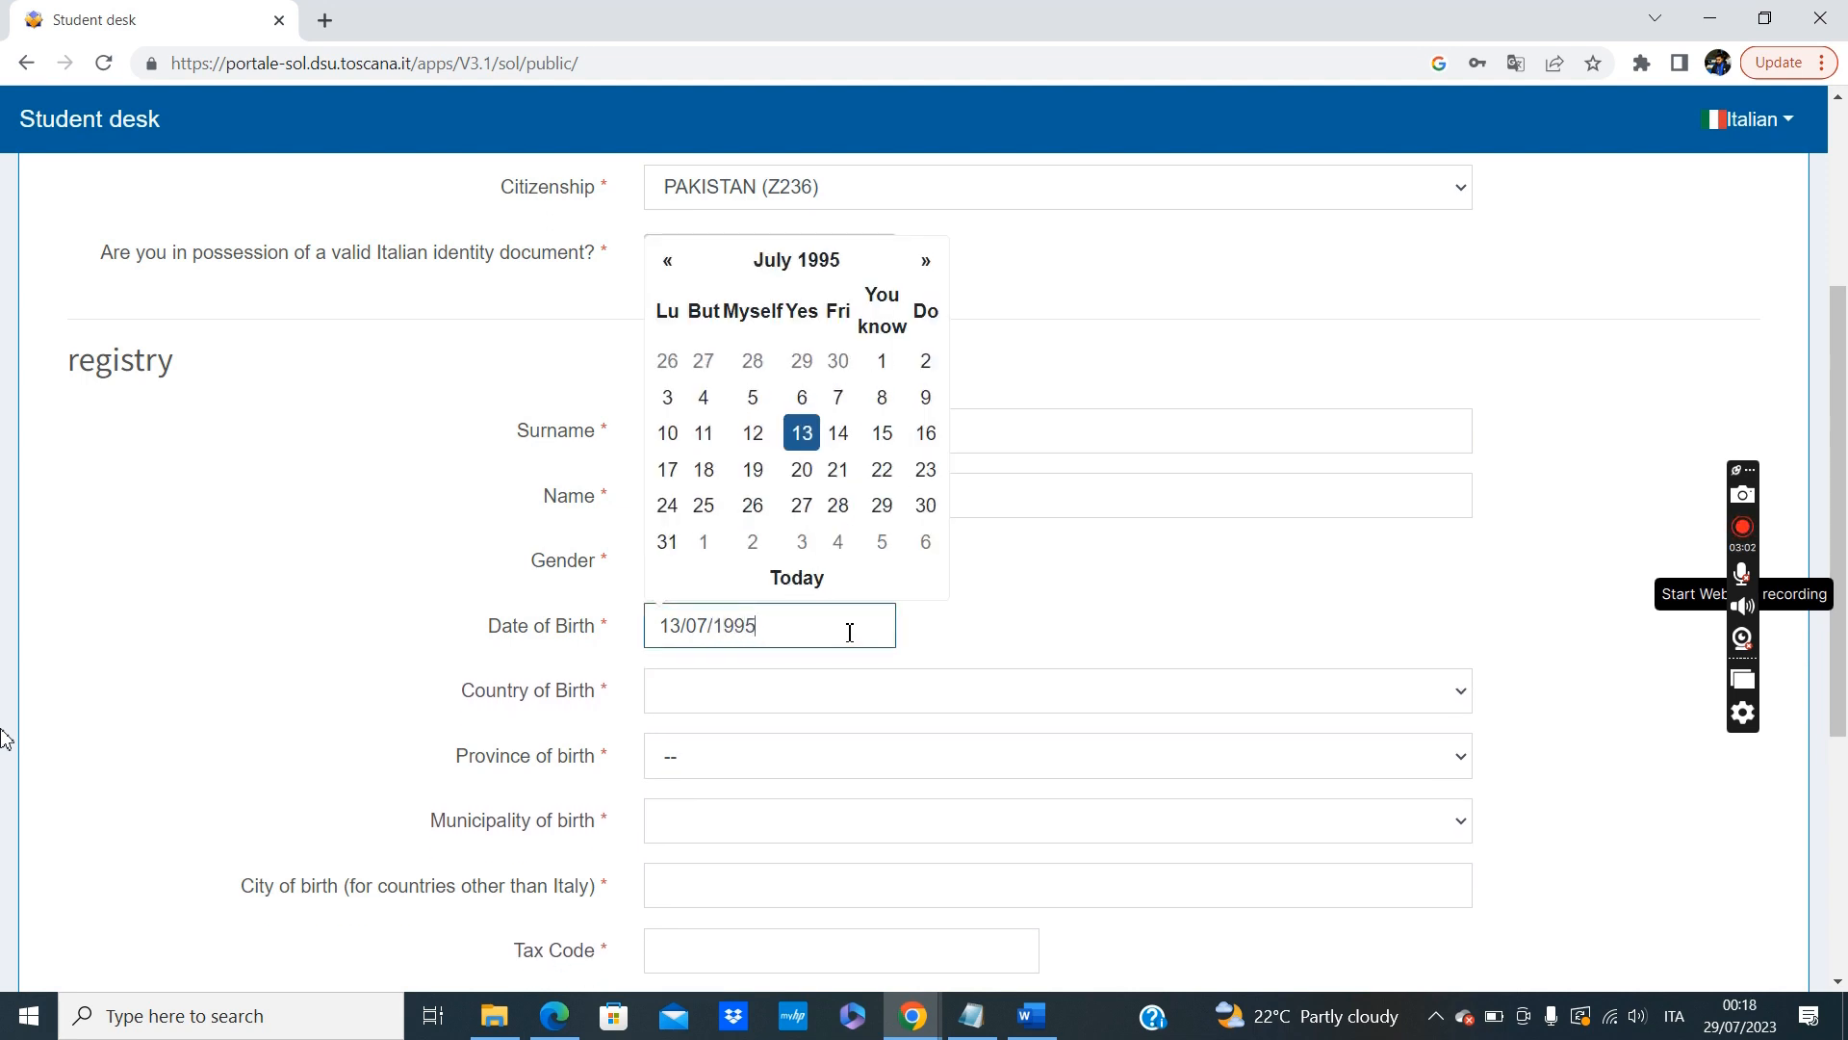
# Set the country of birth to PAKISTAN (Z236).
pyautogui.scroll(-3, 850, 632)
pyautogui.click(851, 405)
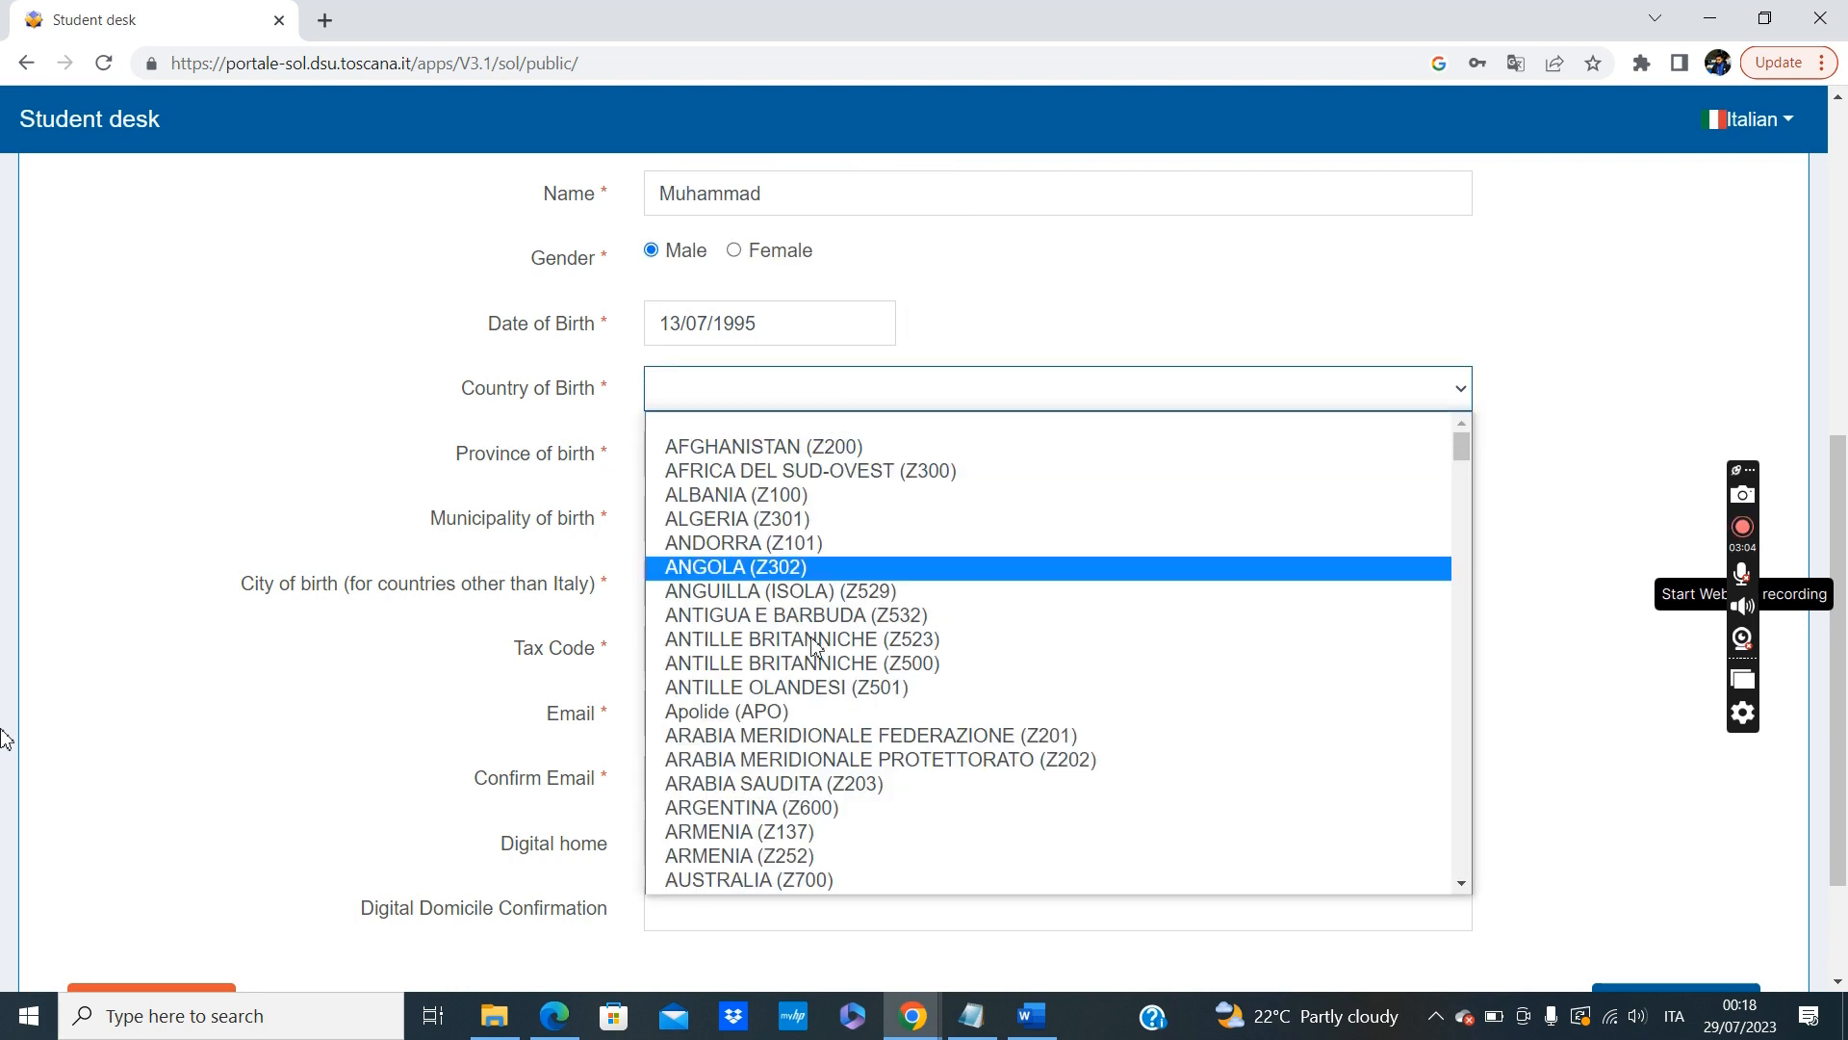
pyautogui.press('p')
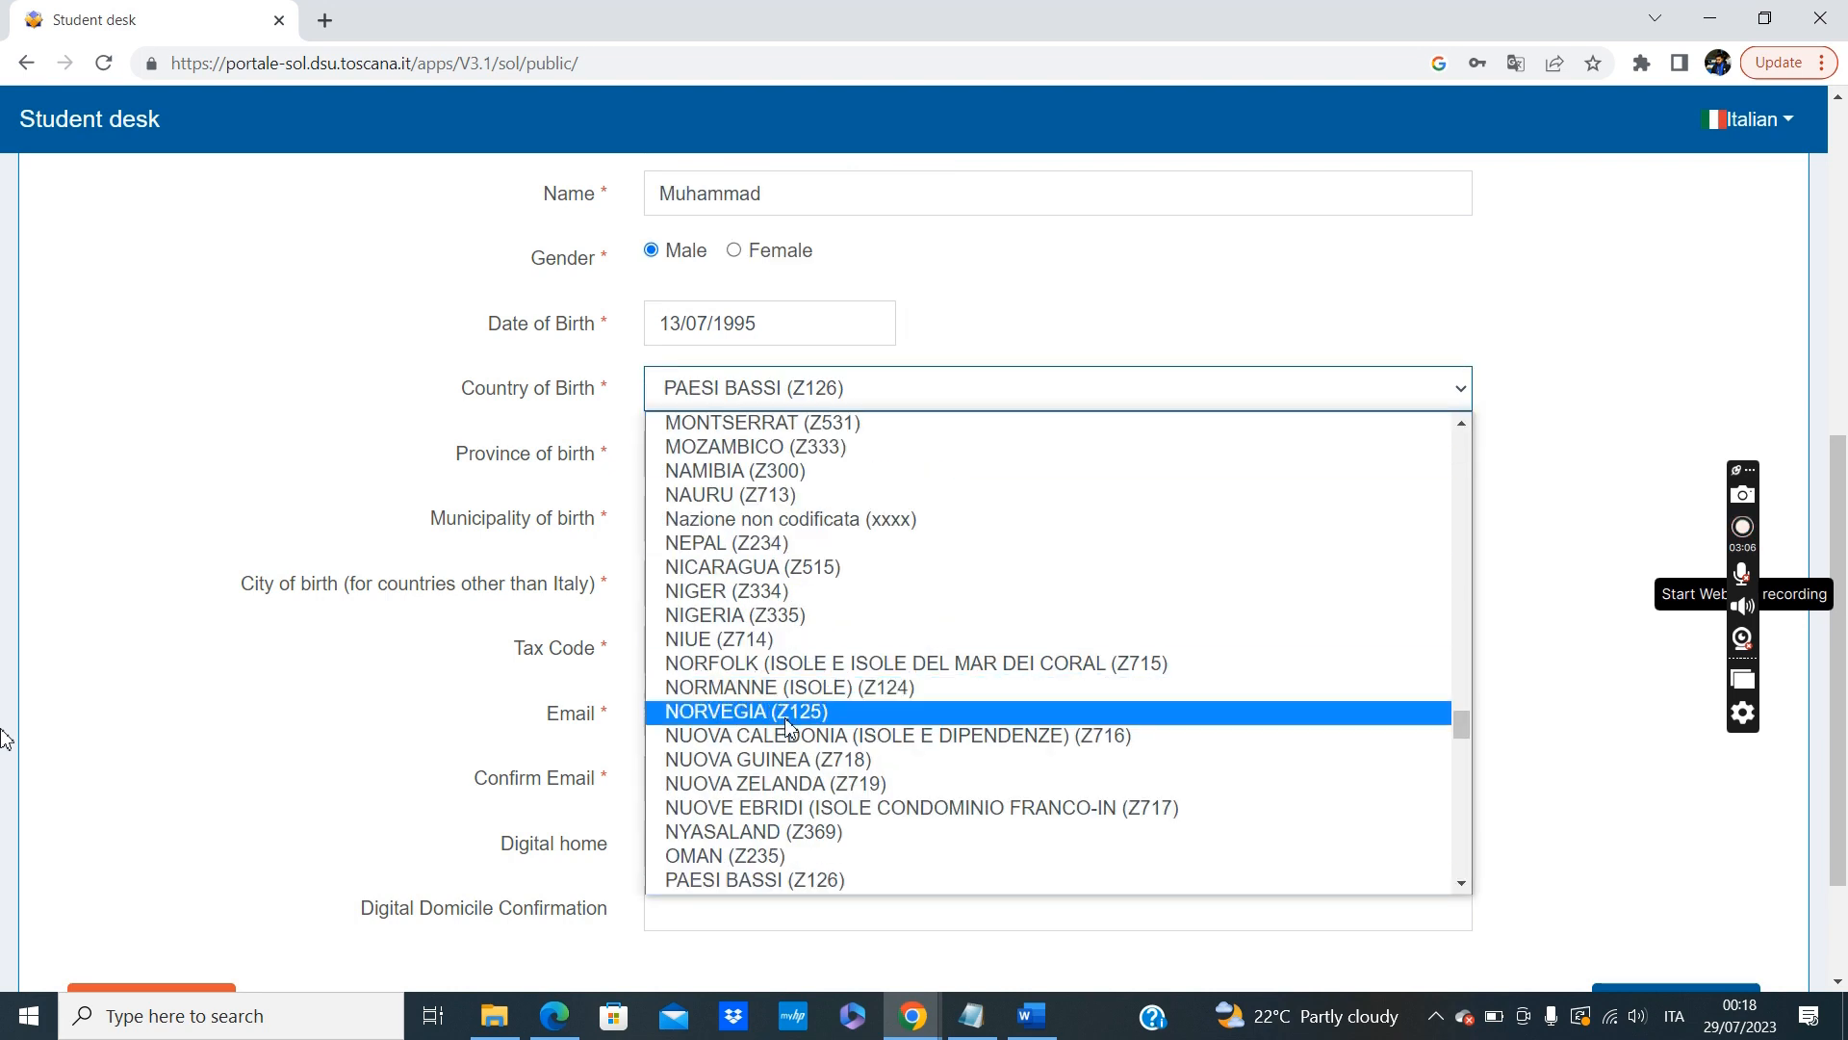
pyautogui.scroll(-2, 788, 714)
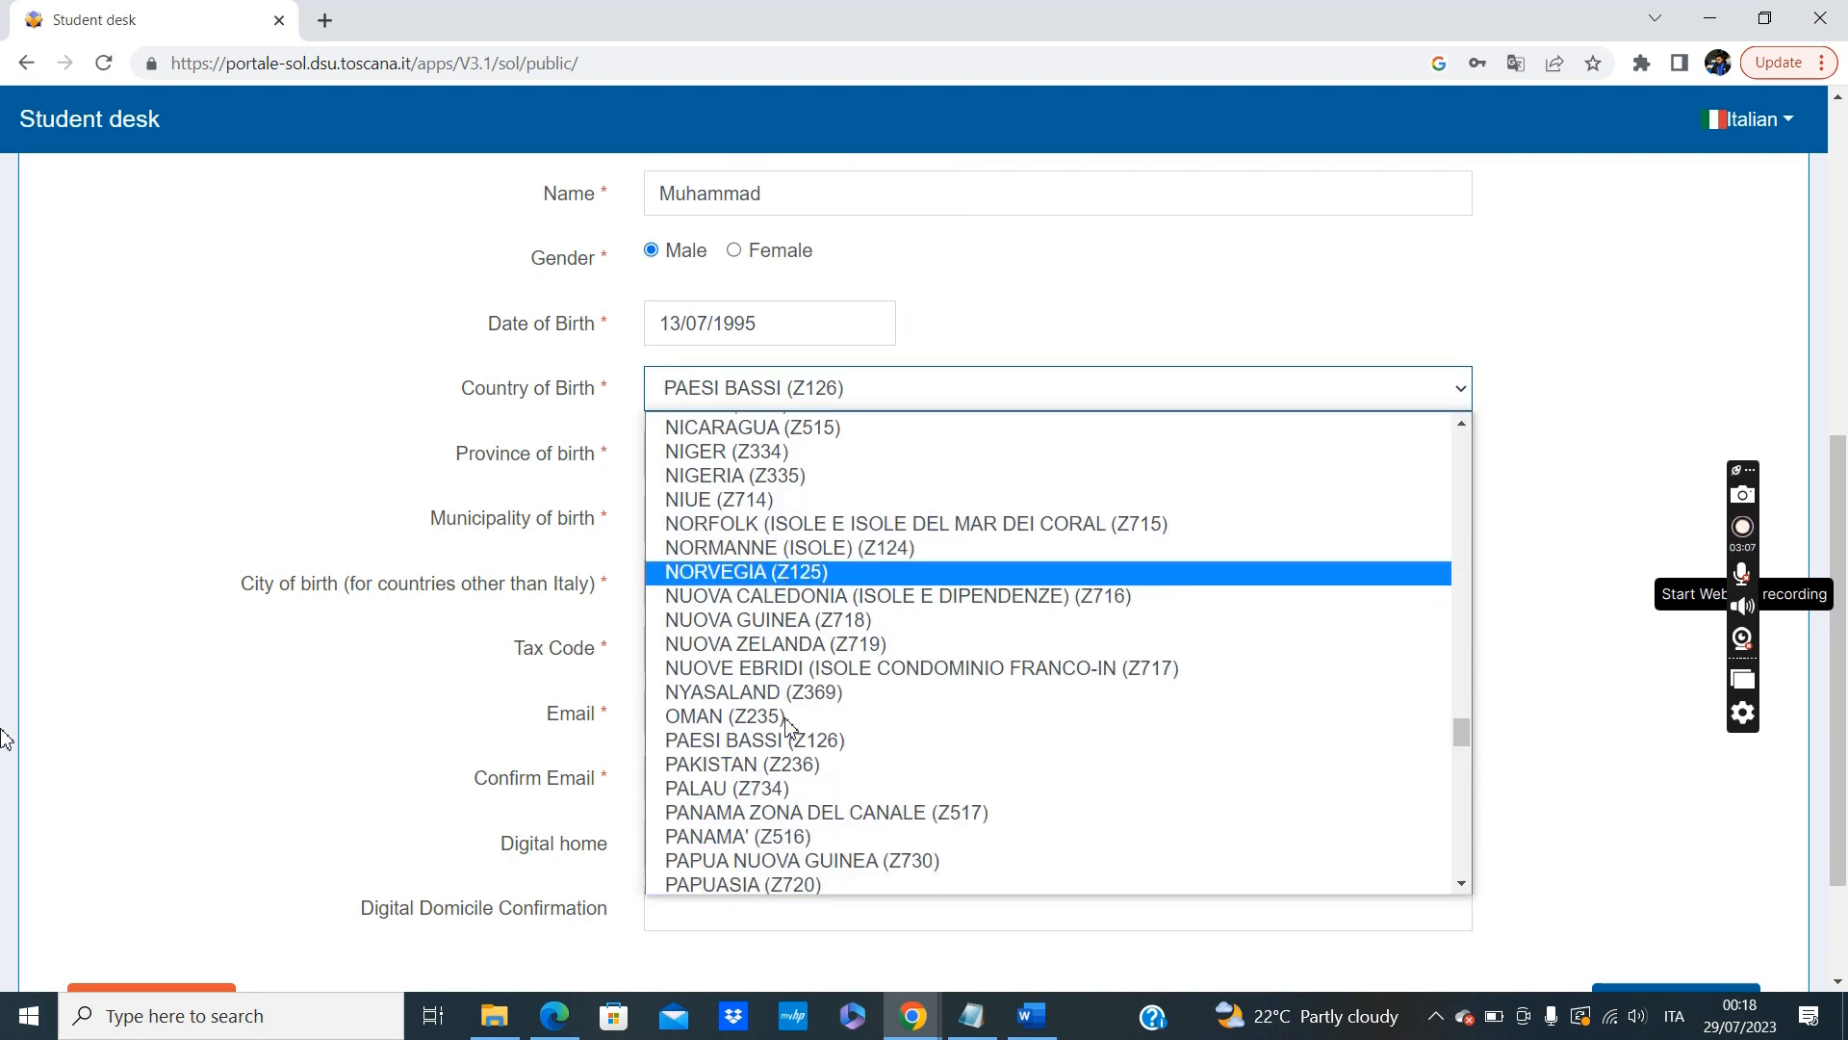
pyautogui.click(773, 765)
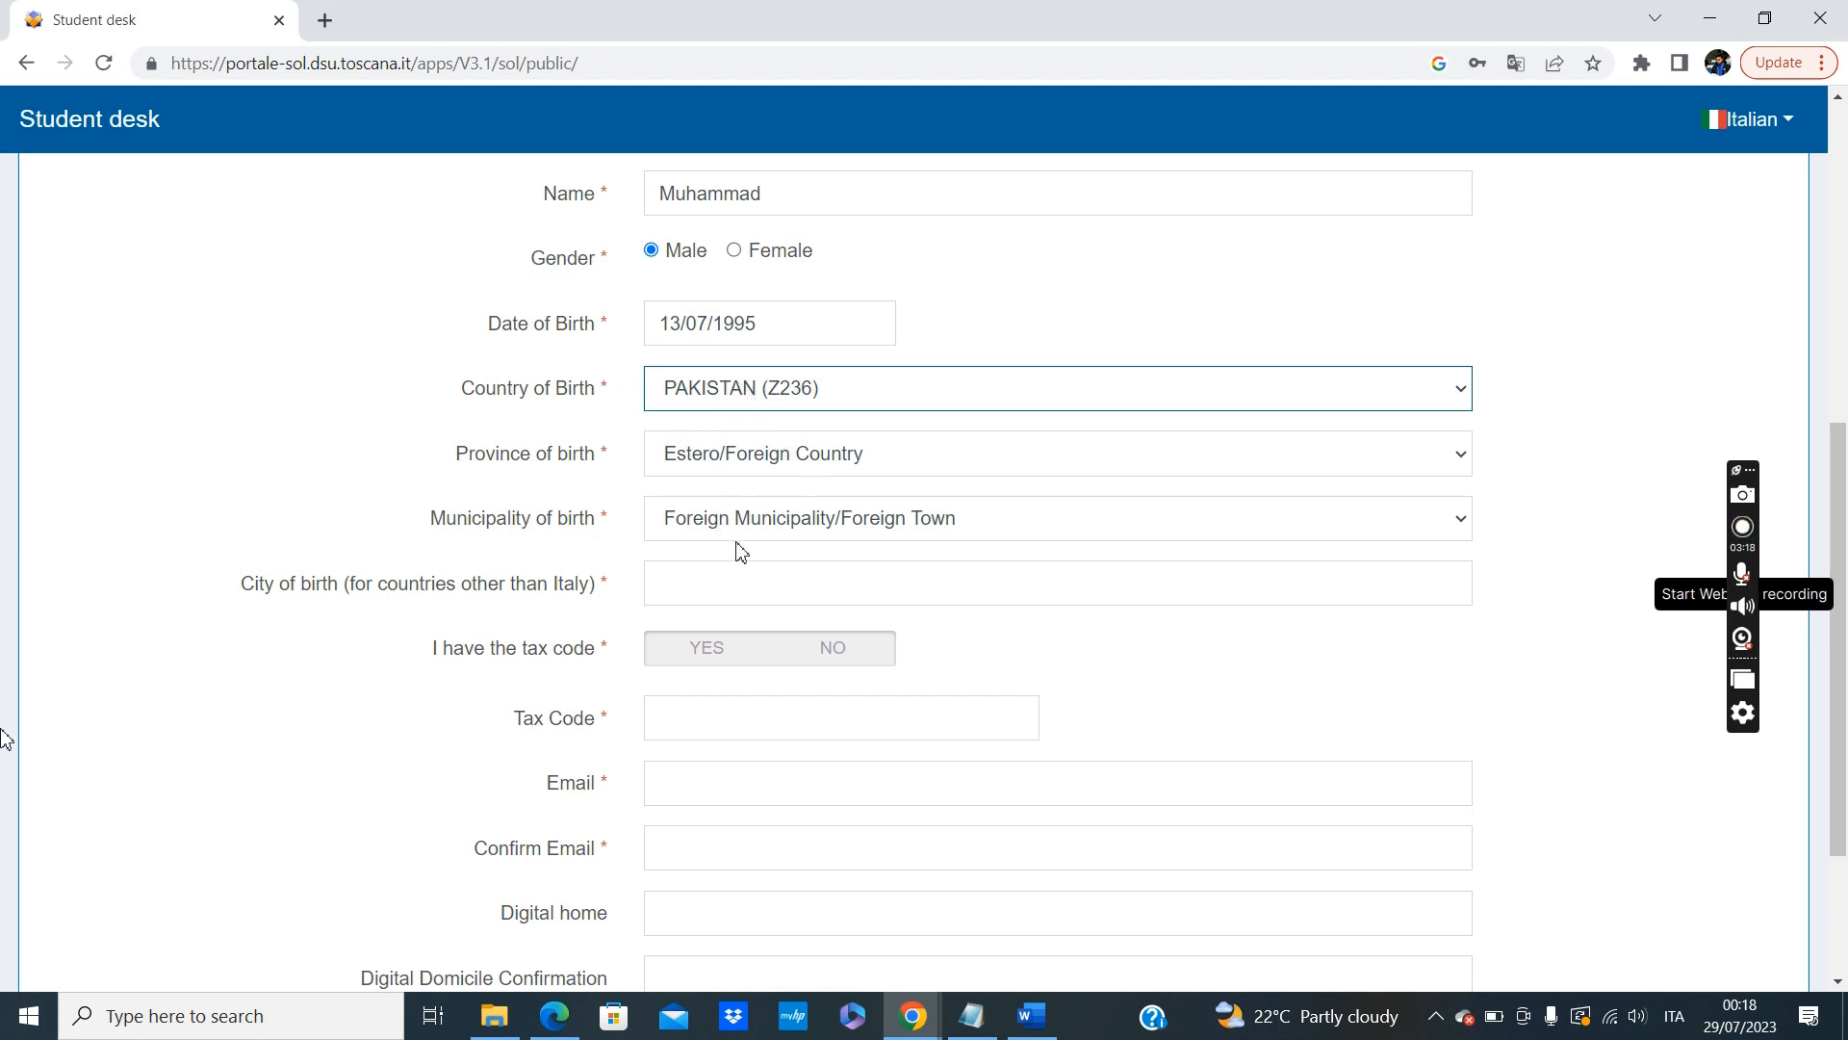
# Enter Karachi as the city of birth and answer NO to having the tax code.
pyautogui.scroll(-1, 892, 547)
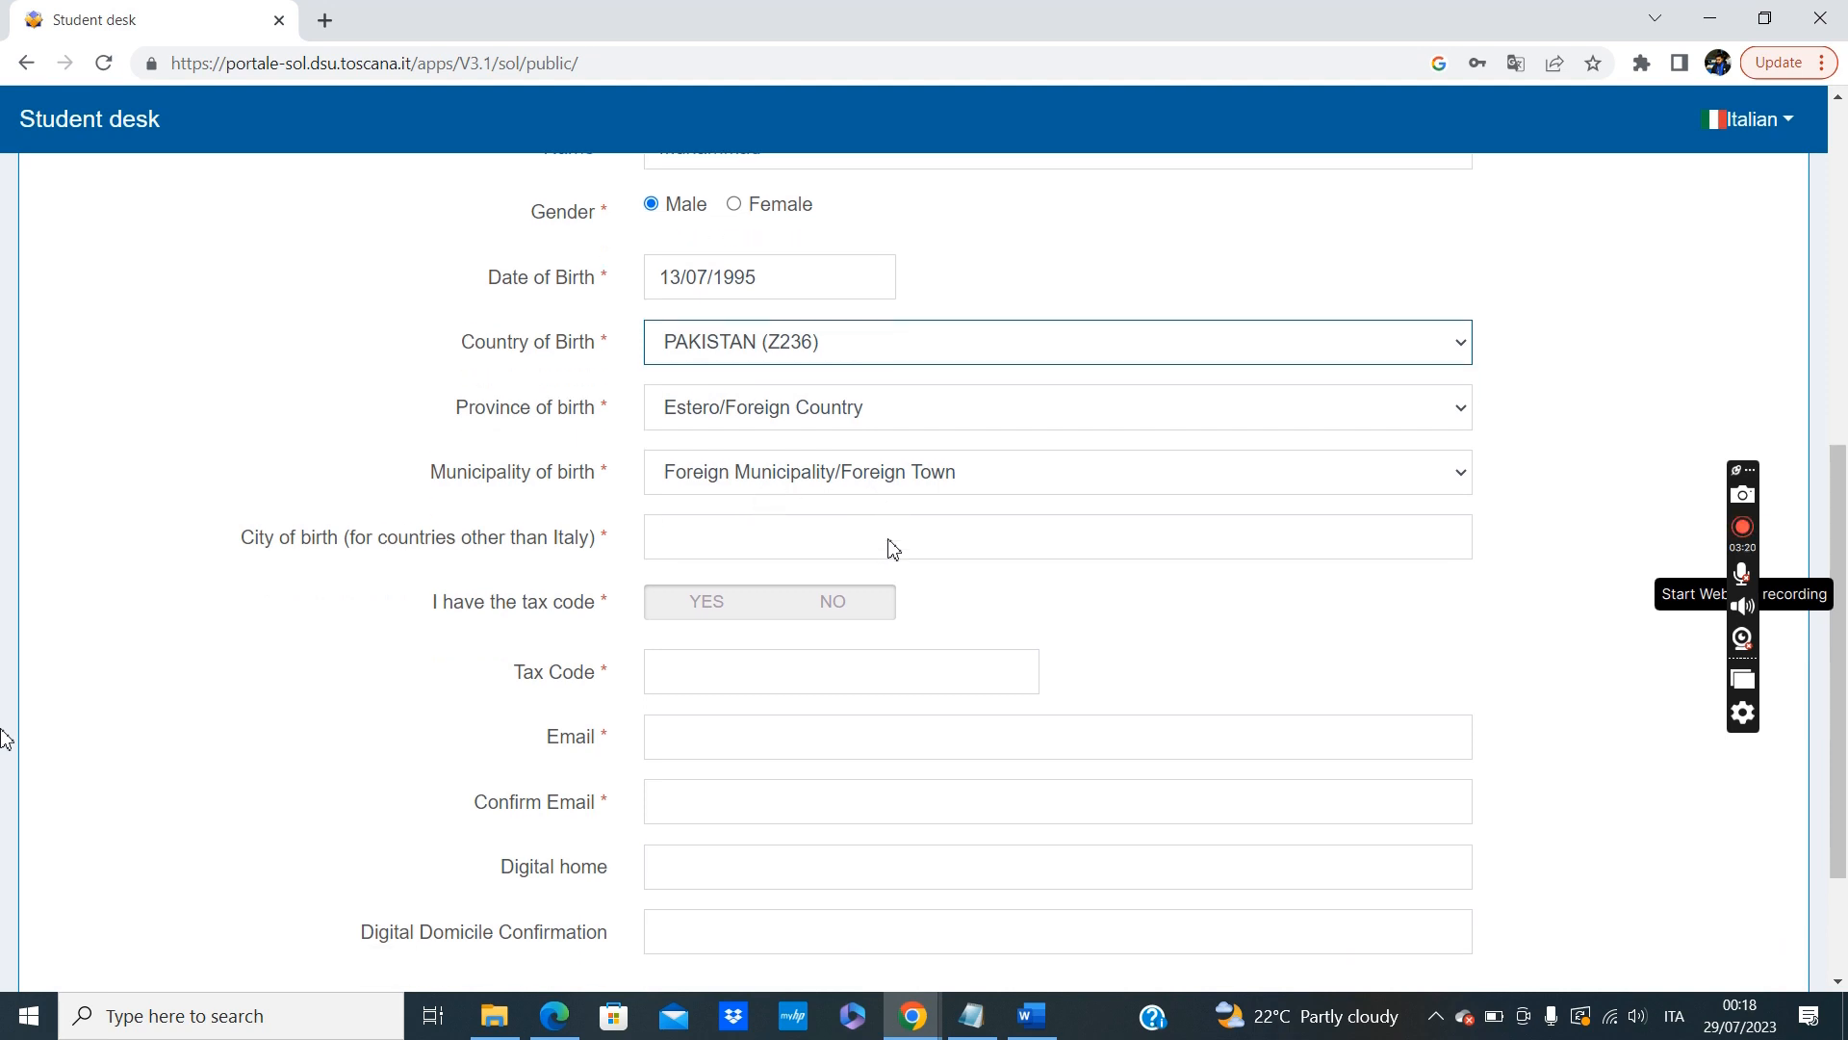
pyautogui.click(892, 541)
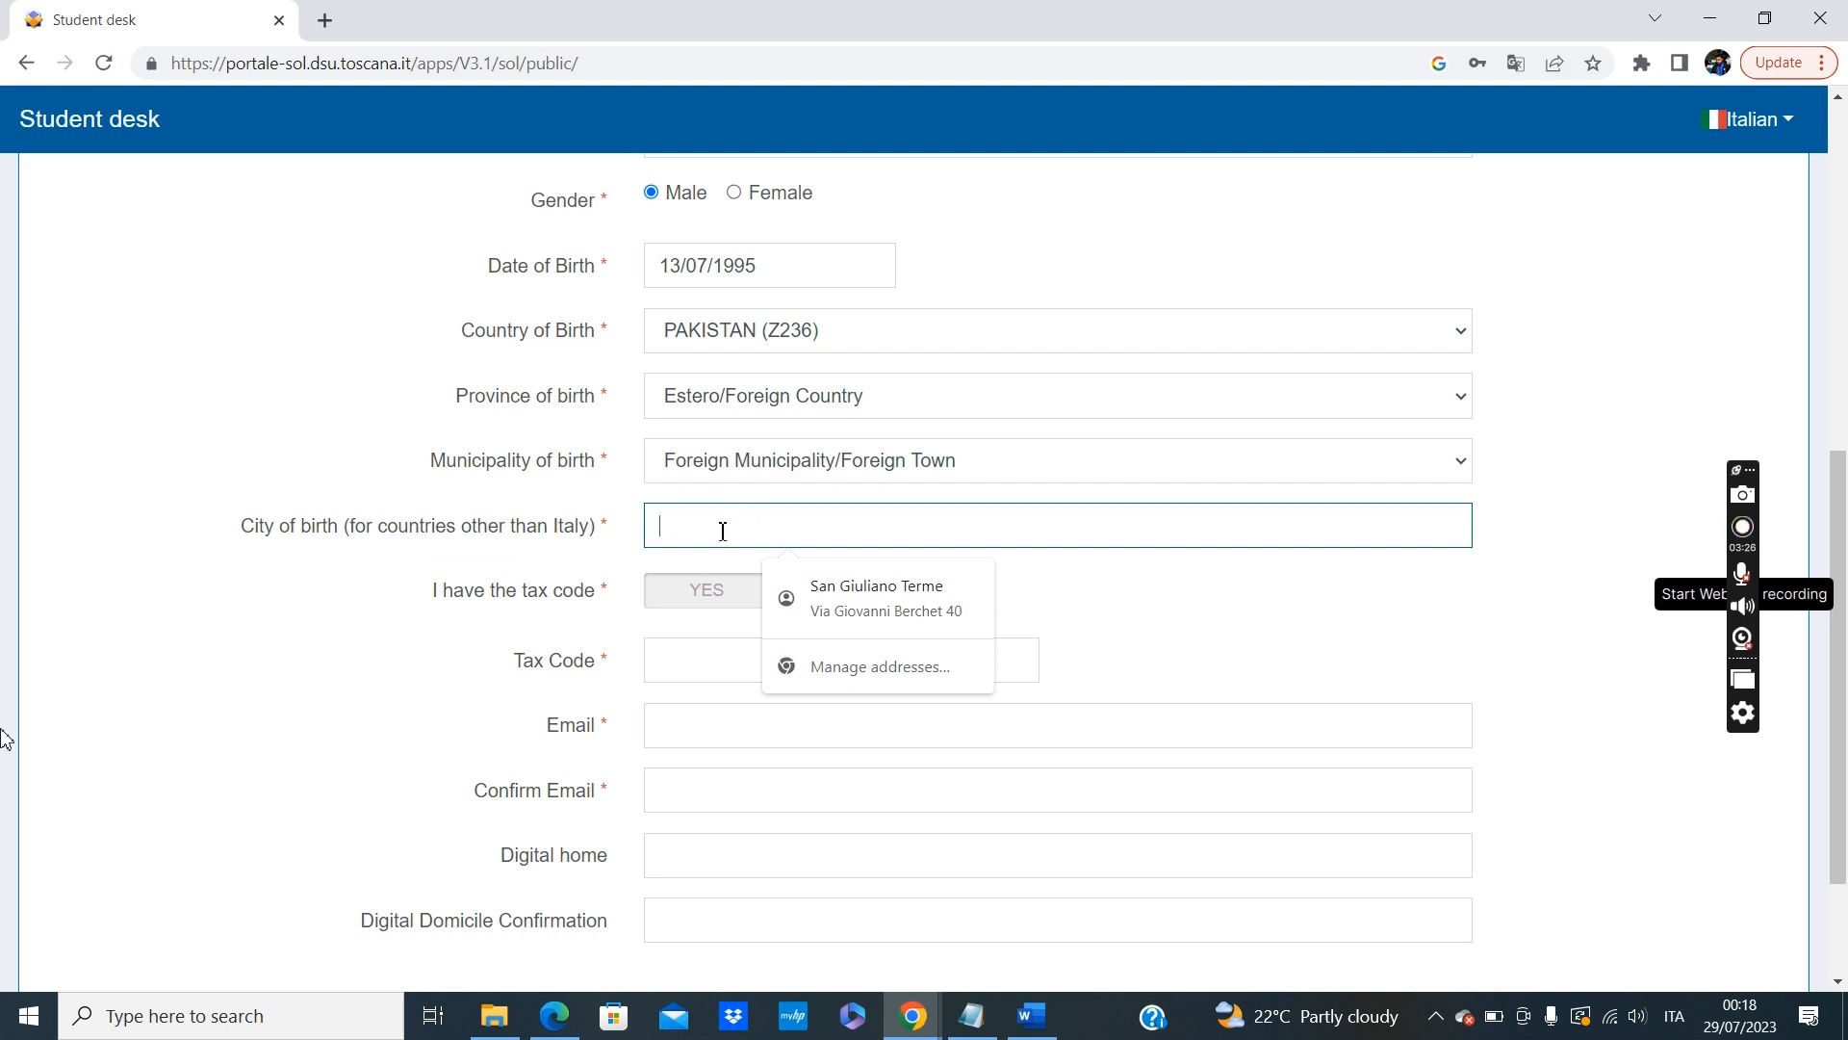
pyautogui.write('Karachi')
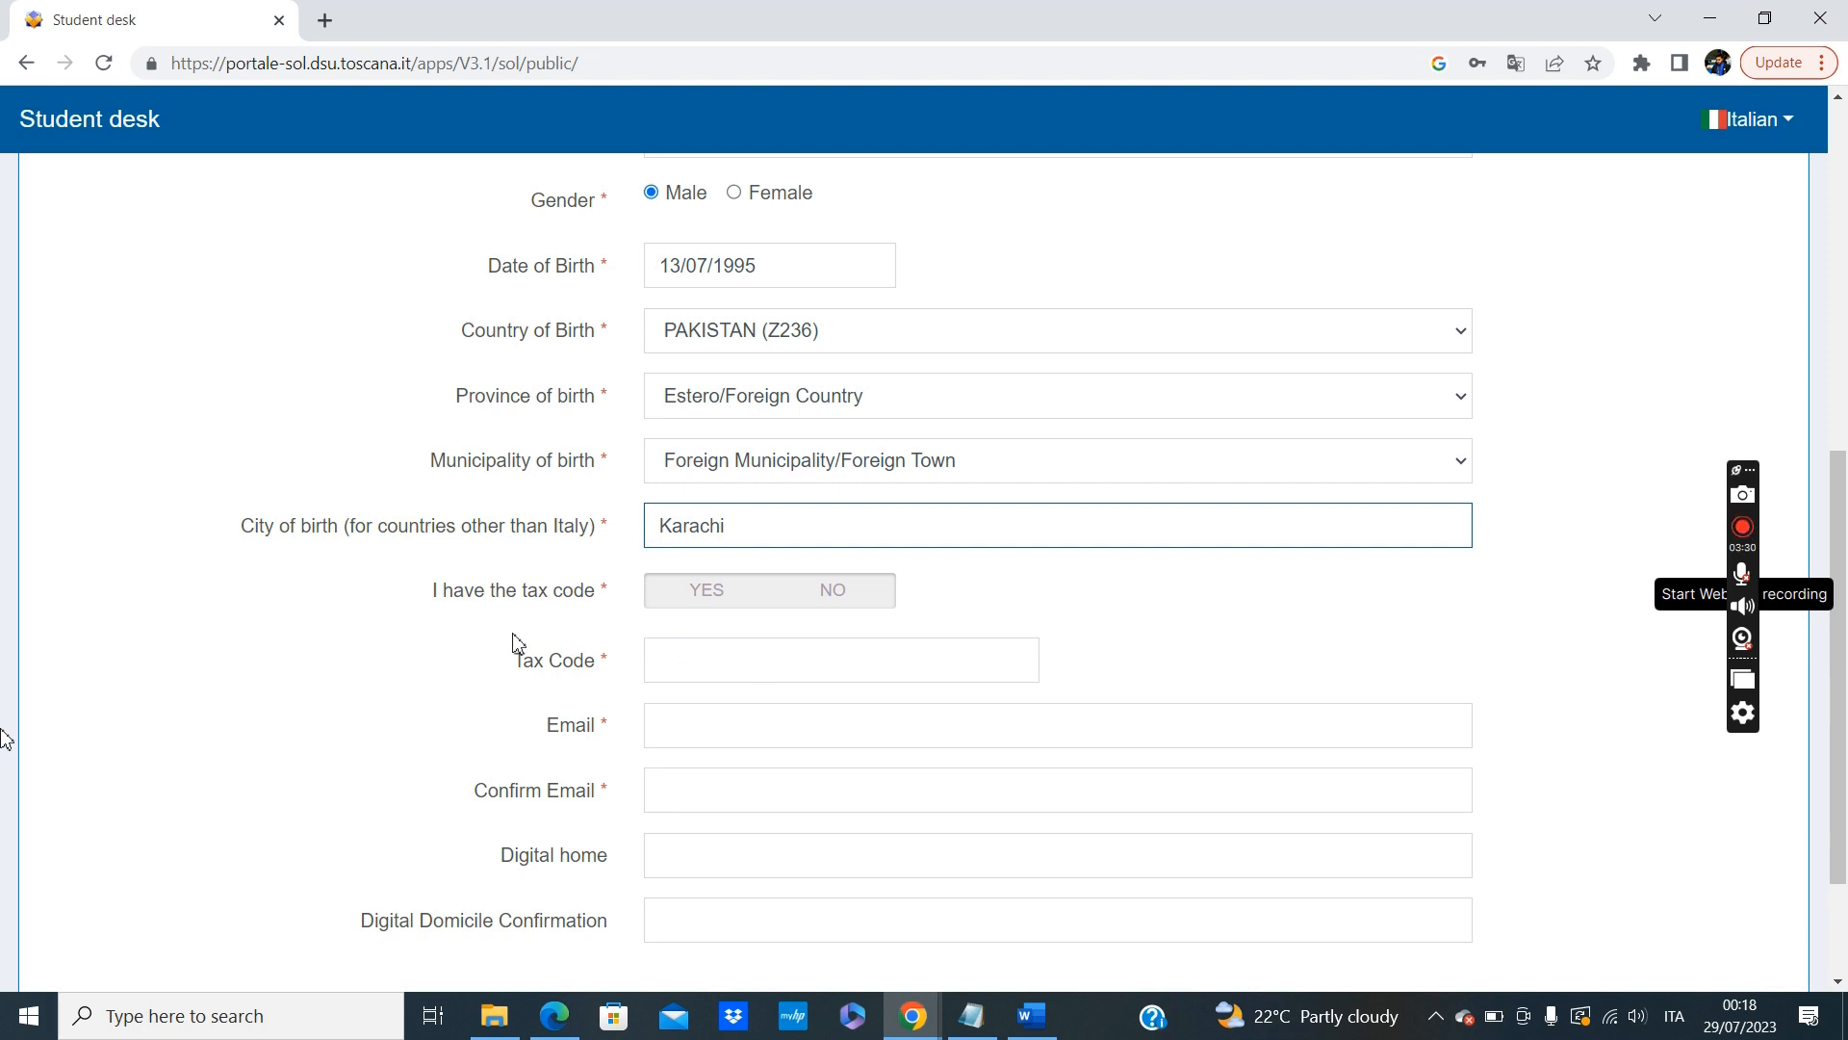
pyautogui.scroll(-1, 513, 643)
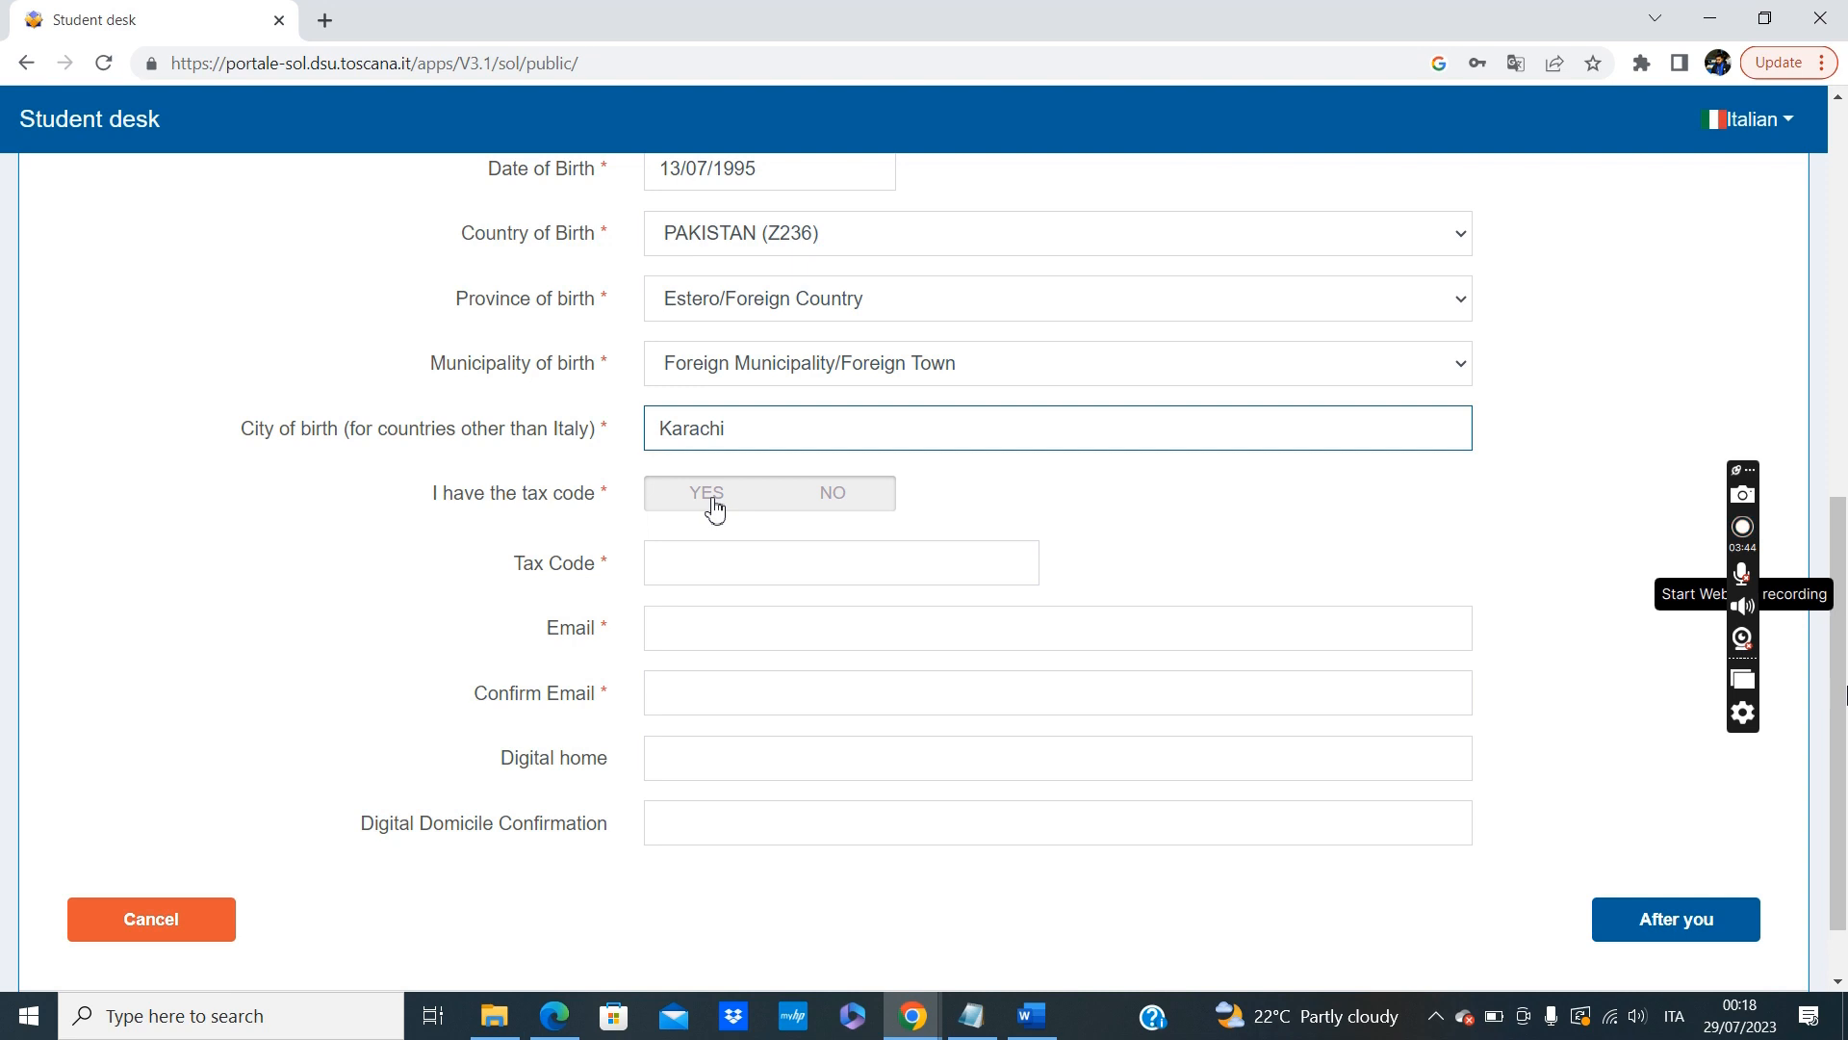
pyautogui.click(852, 507)
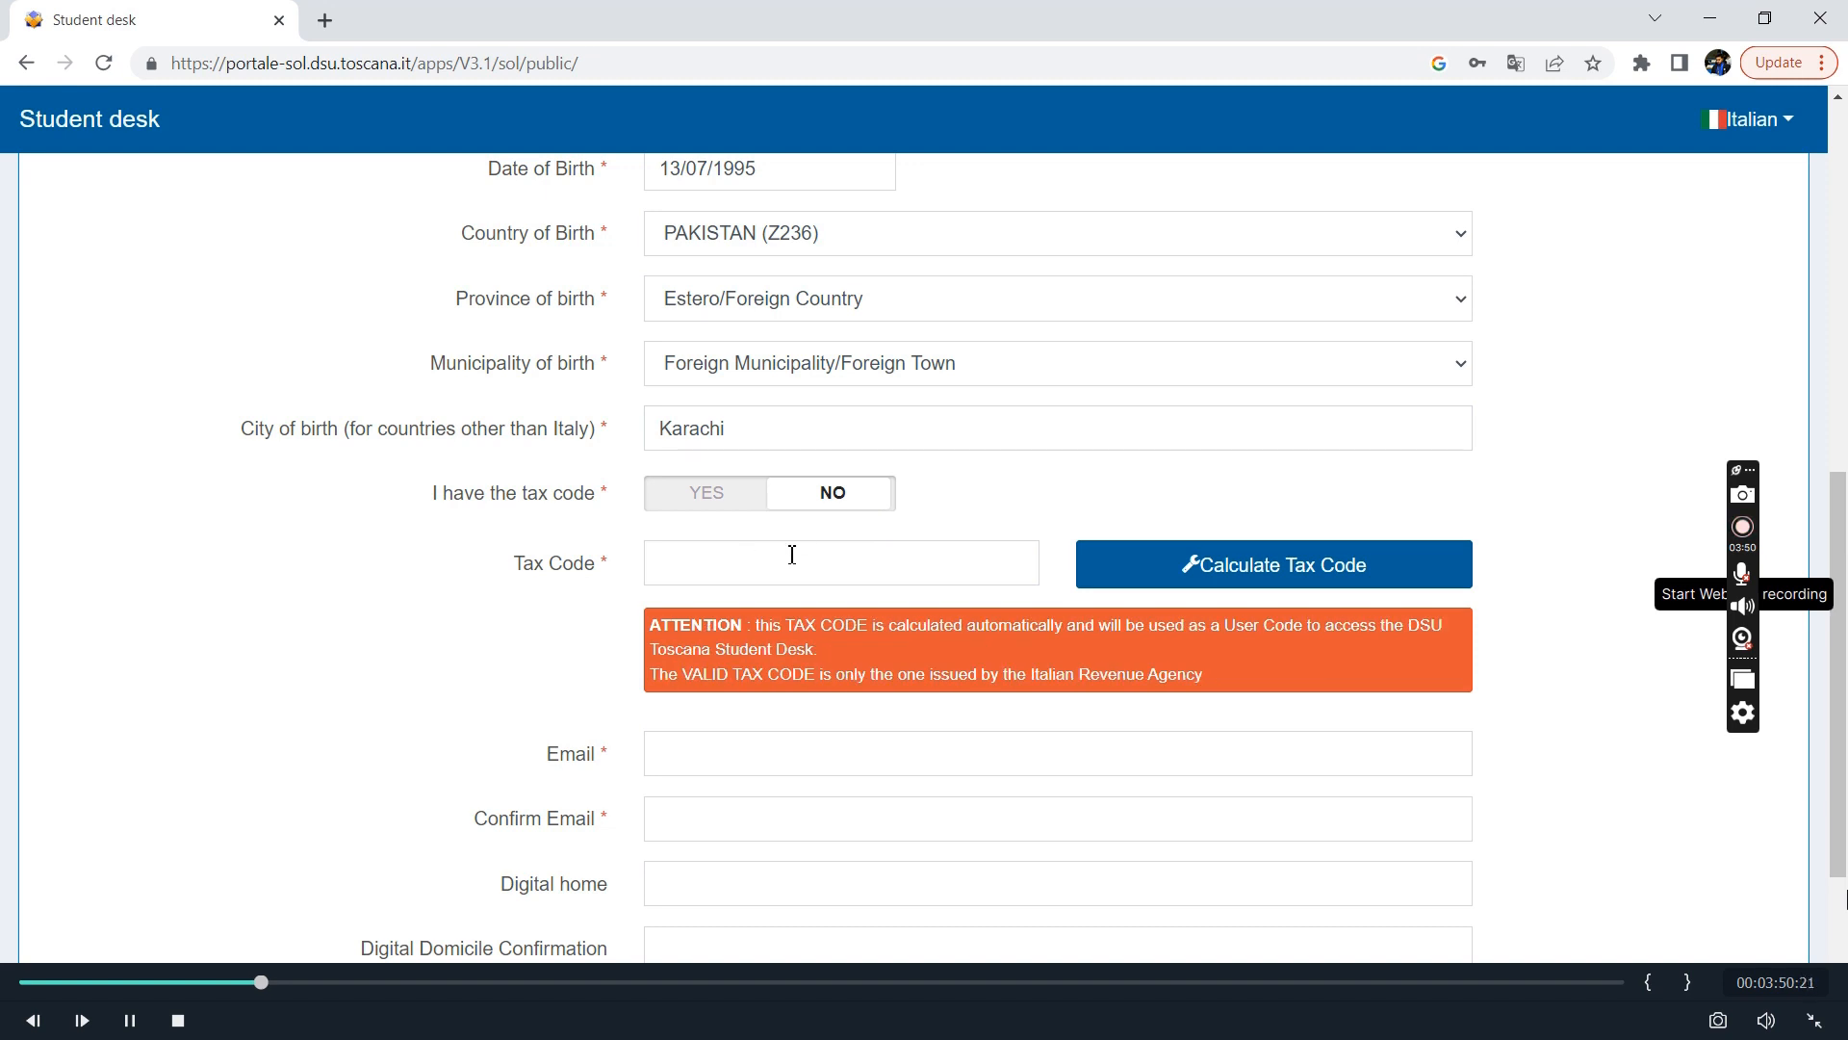
# Review the registry data entered and calculate the applicant's tax code automatically from it, selecting the generated code.
pyautogui.scroll(4, 962, 565)
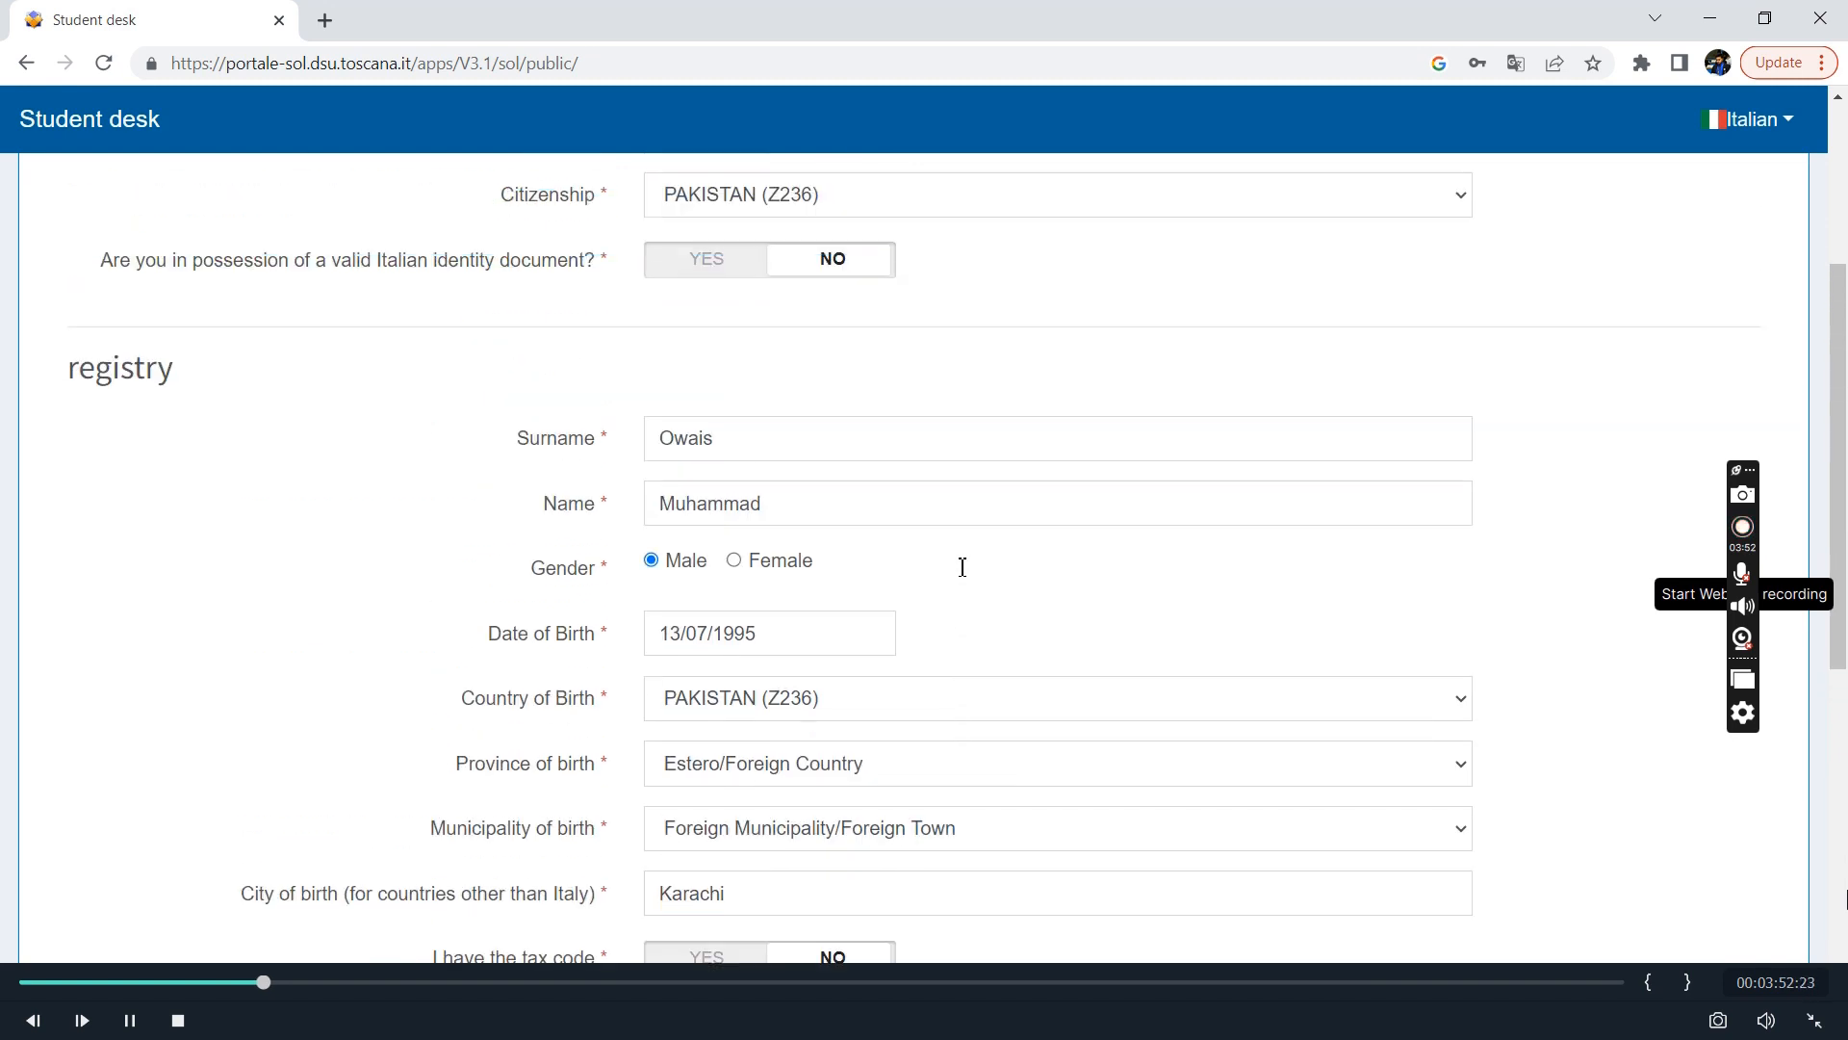
pyautogui.scroll(-3, 962, 573)
pyautogui.scroll(2, 747, 298)
pyautogui.scroll(-1, 747, 298)
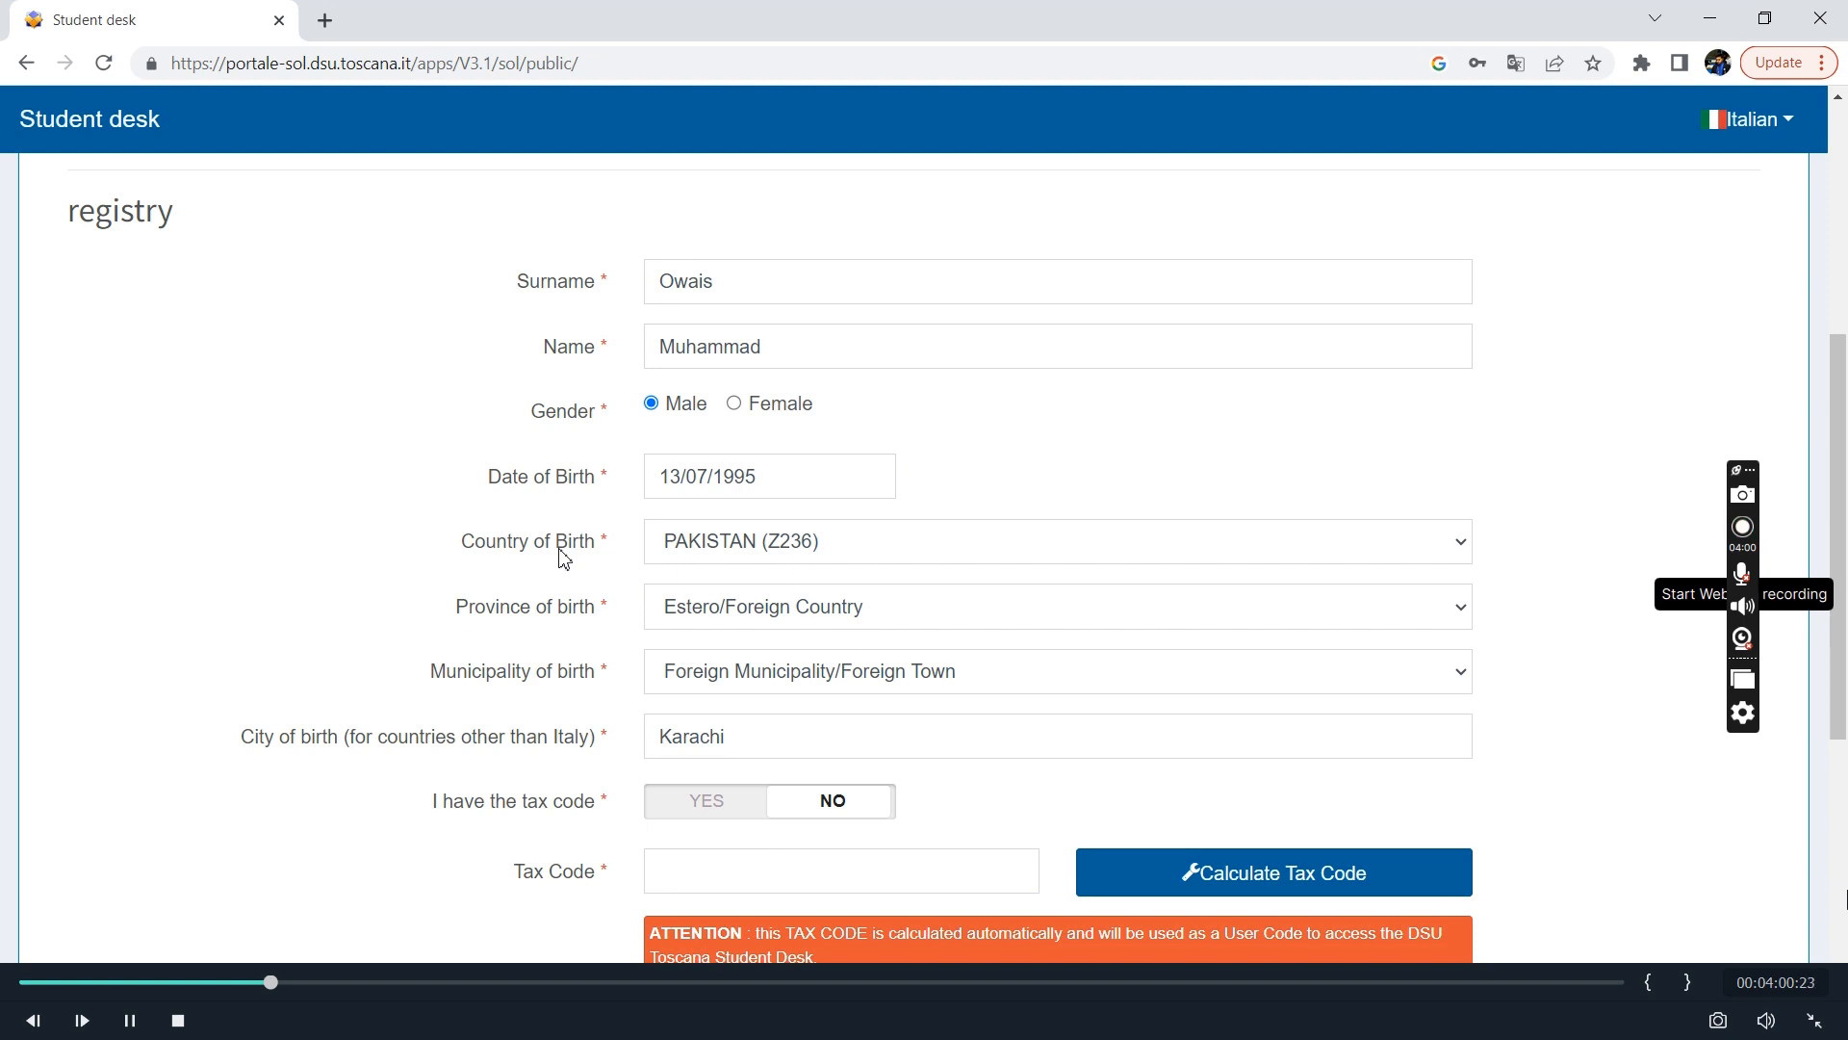
pyautogui.scroll(-2, 809, 717)
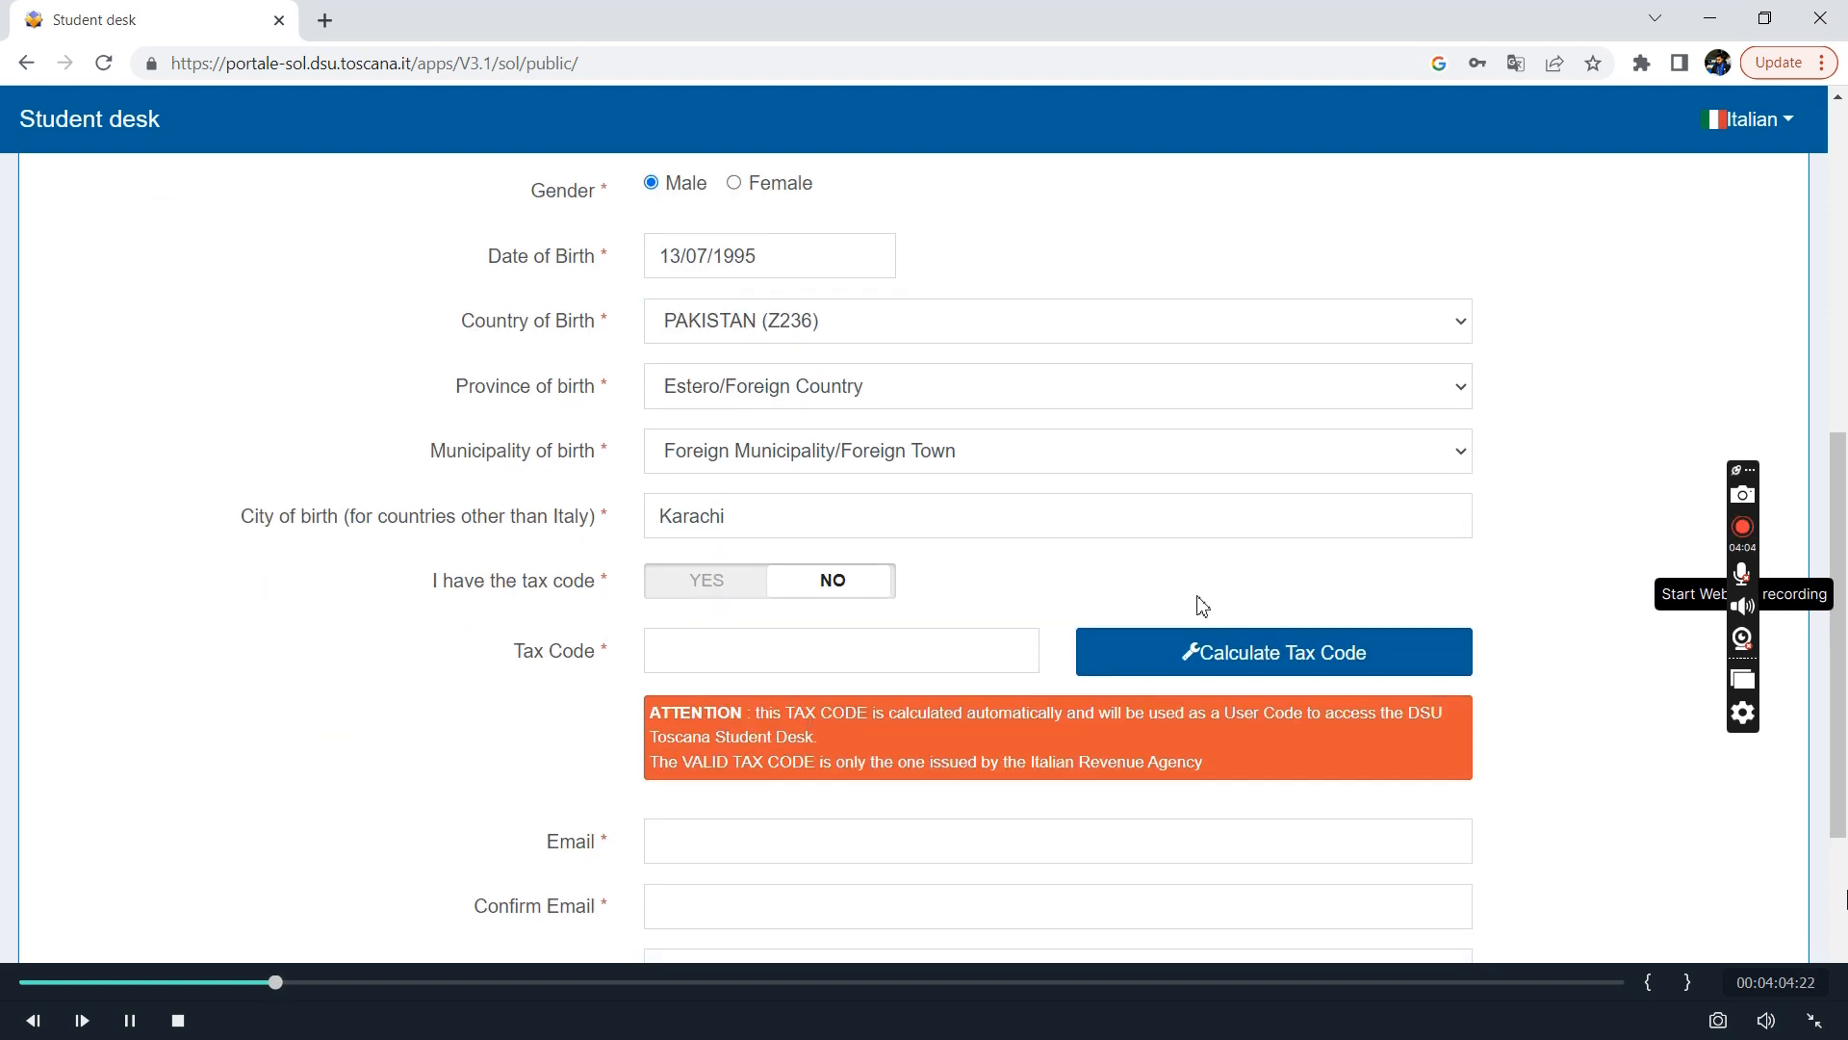
pyautogui.click(1251, 663)
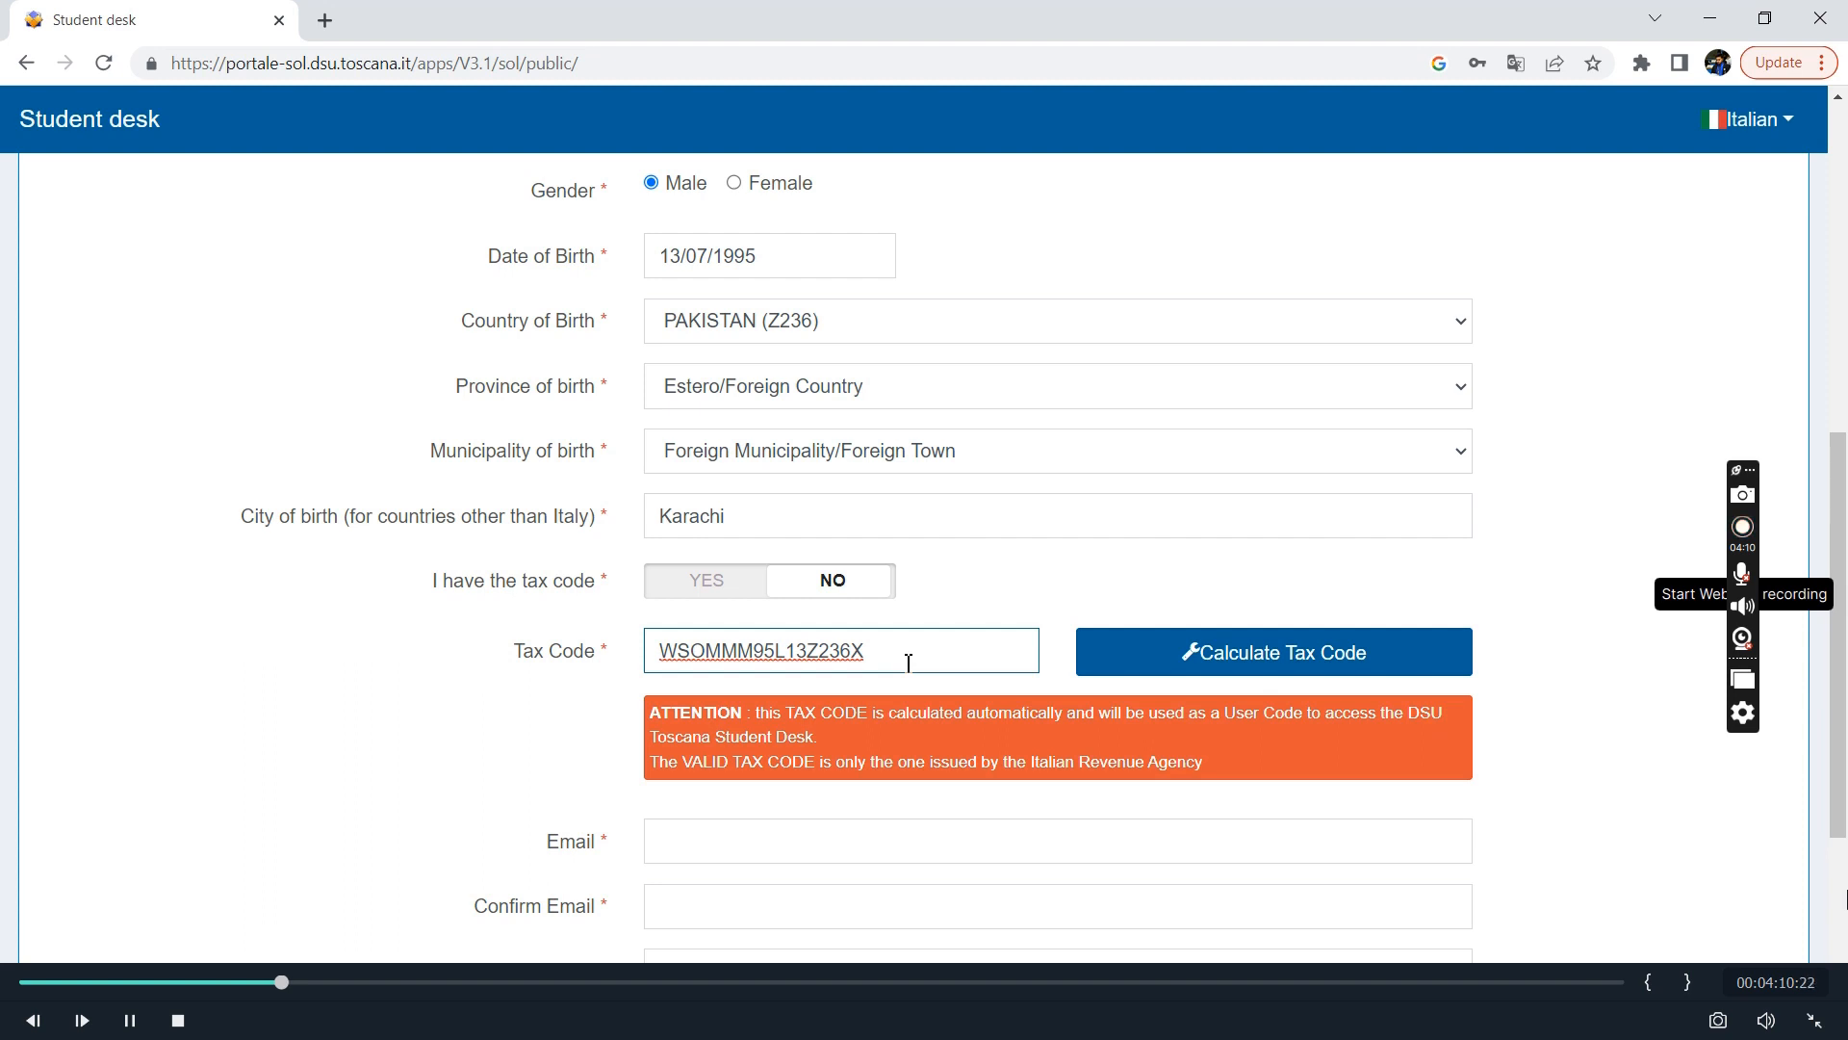
pyautogui.moveTo(908, 662); pyautogui.dragTo(501, 669)
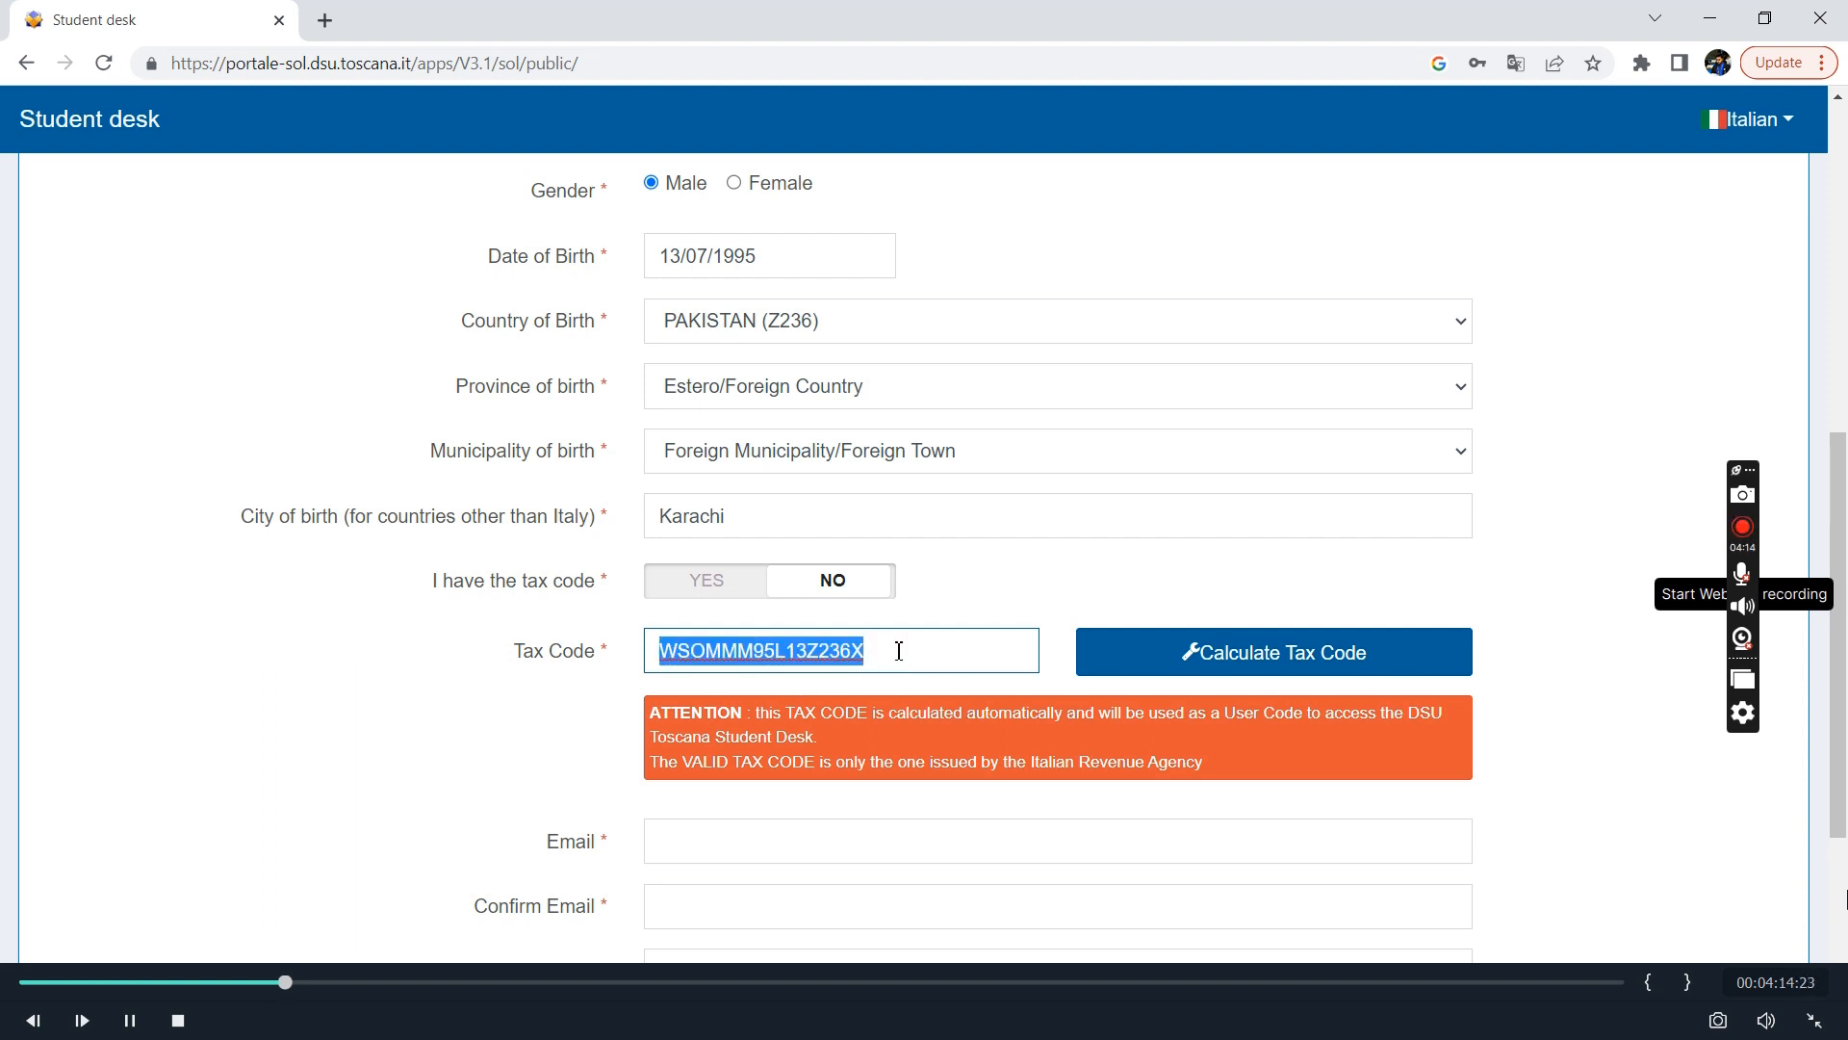
# Enter the applicant's email address, repeat it in the confirmation field, and continue to the Residence section with Digital home left blank.
pyautogui.scroll(-3, 899, 650)
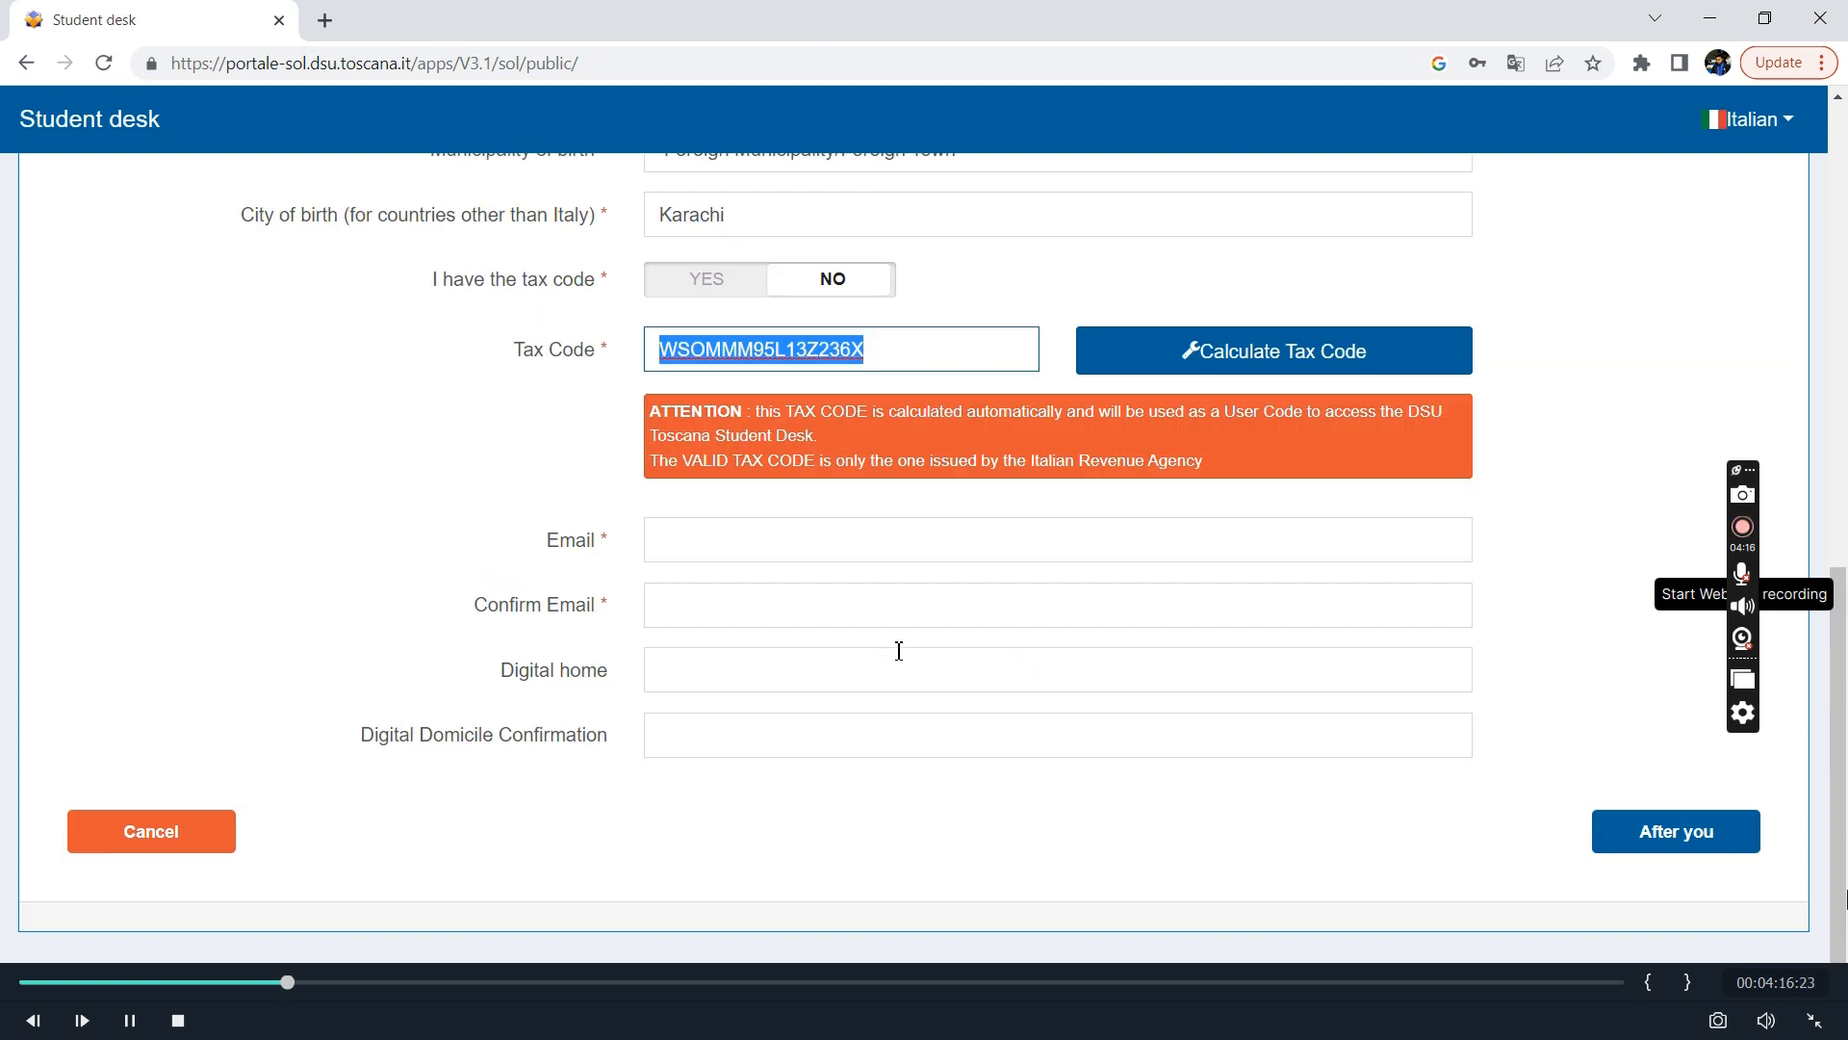
pyautogui.click(783, 534)
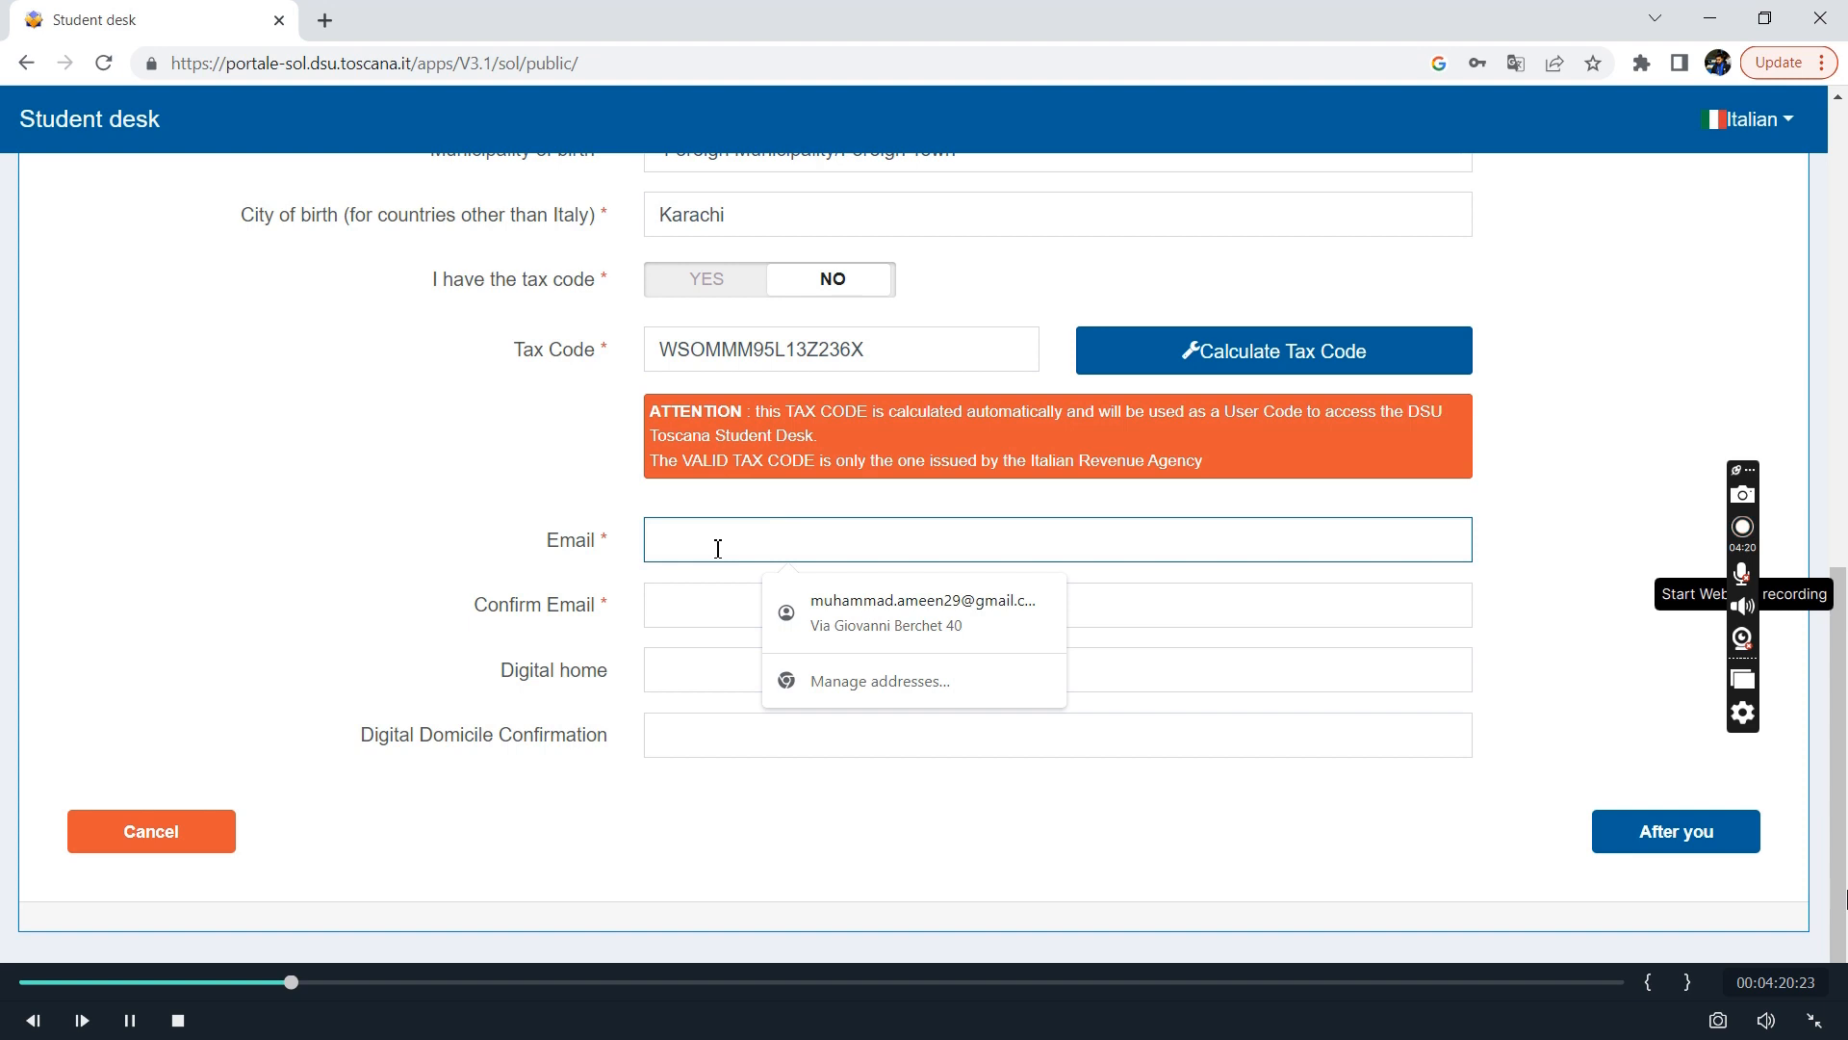
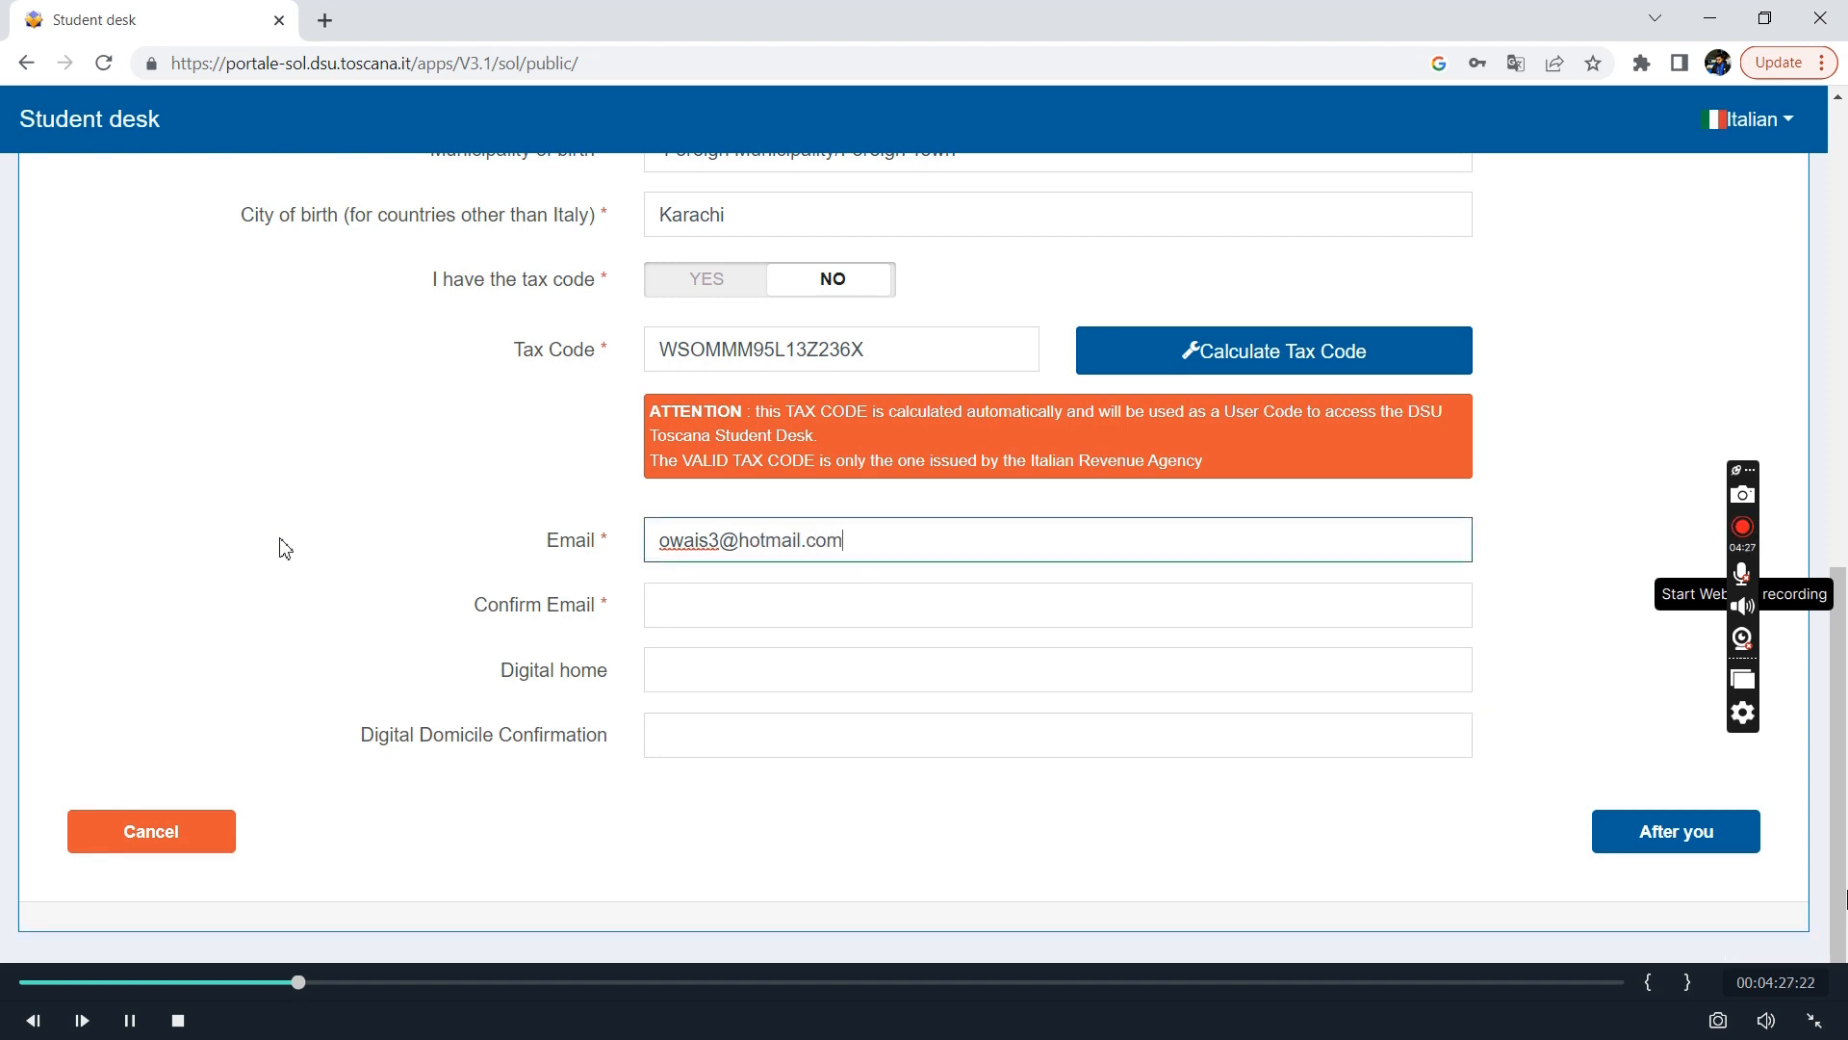
pyautogui.press('Tab')
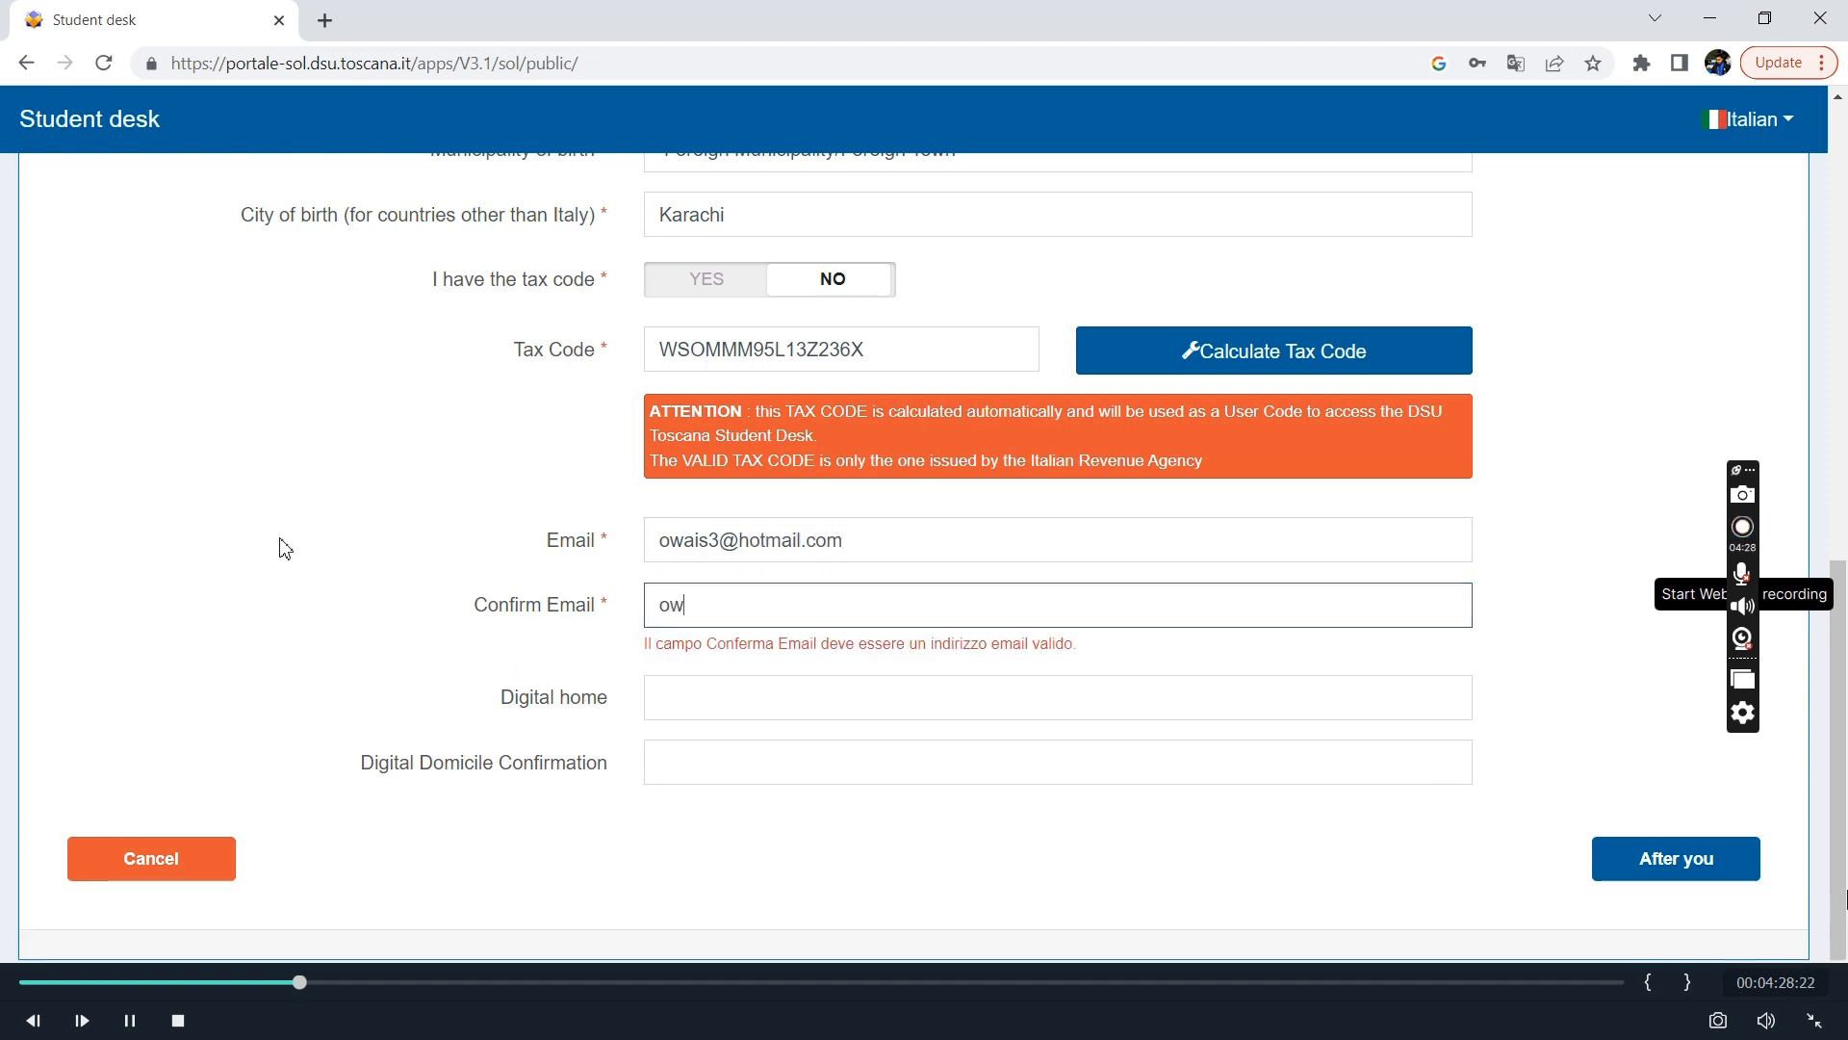
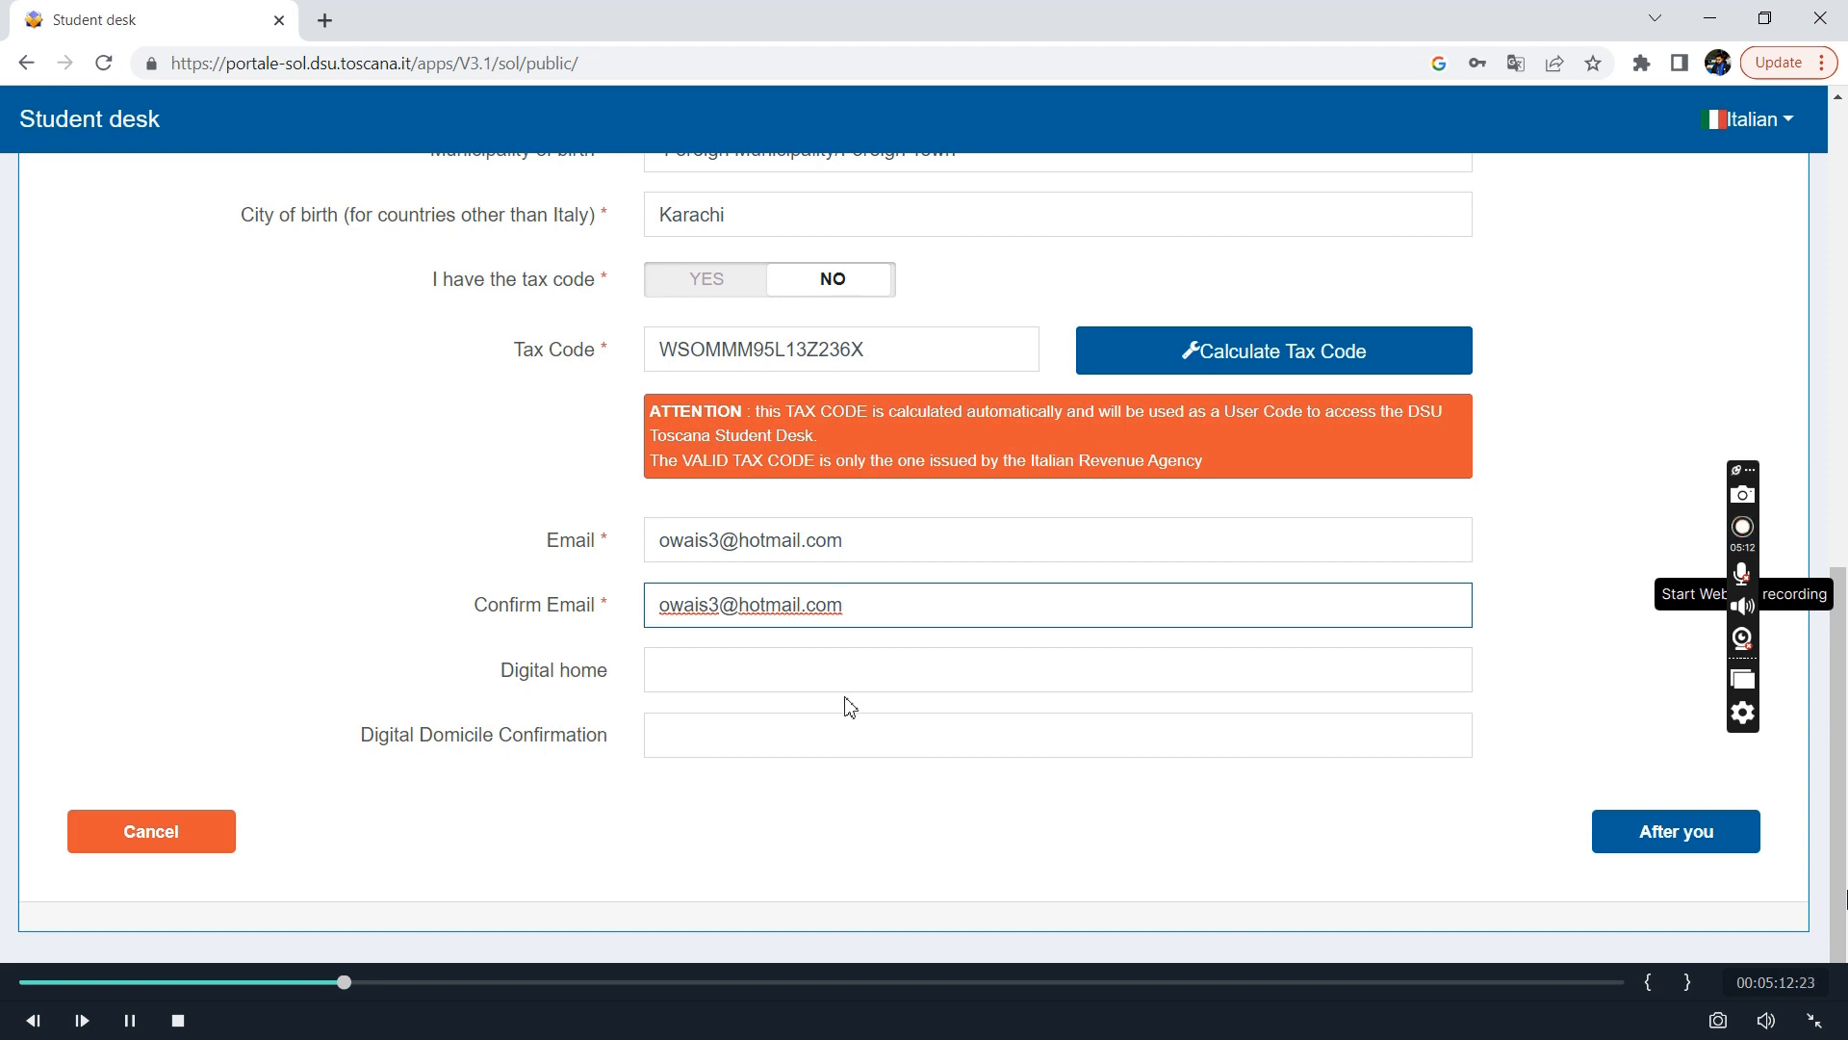
pyautogui.click(766, 685)
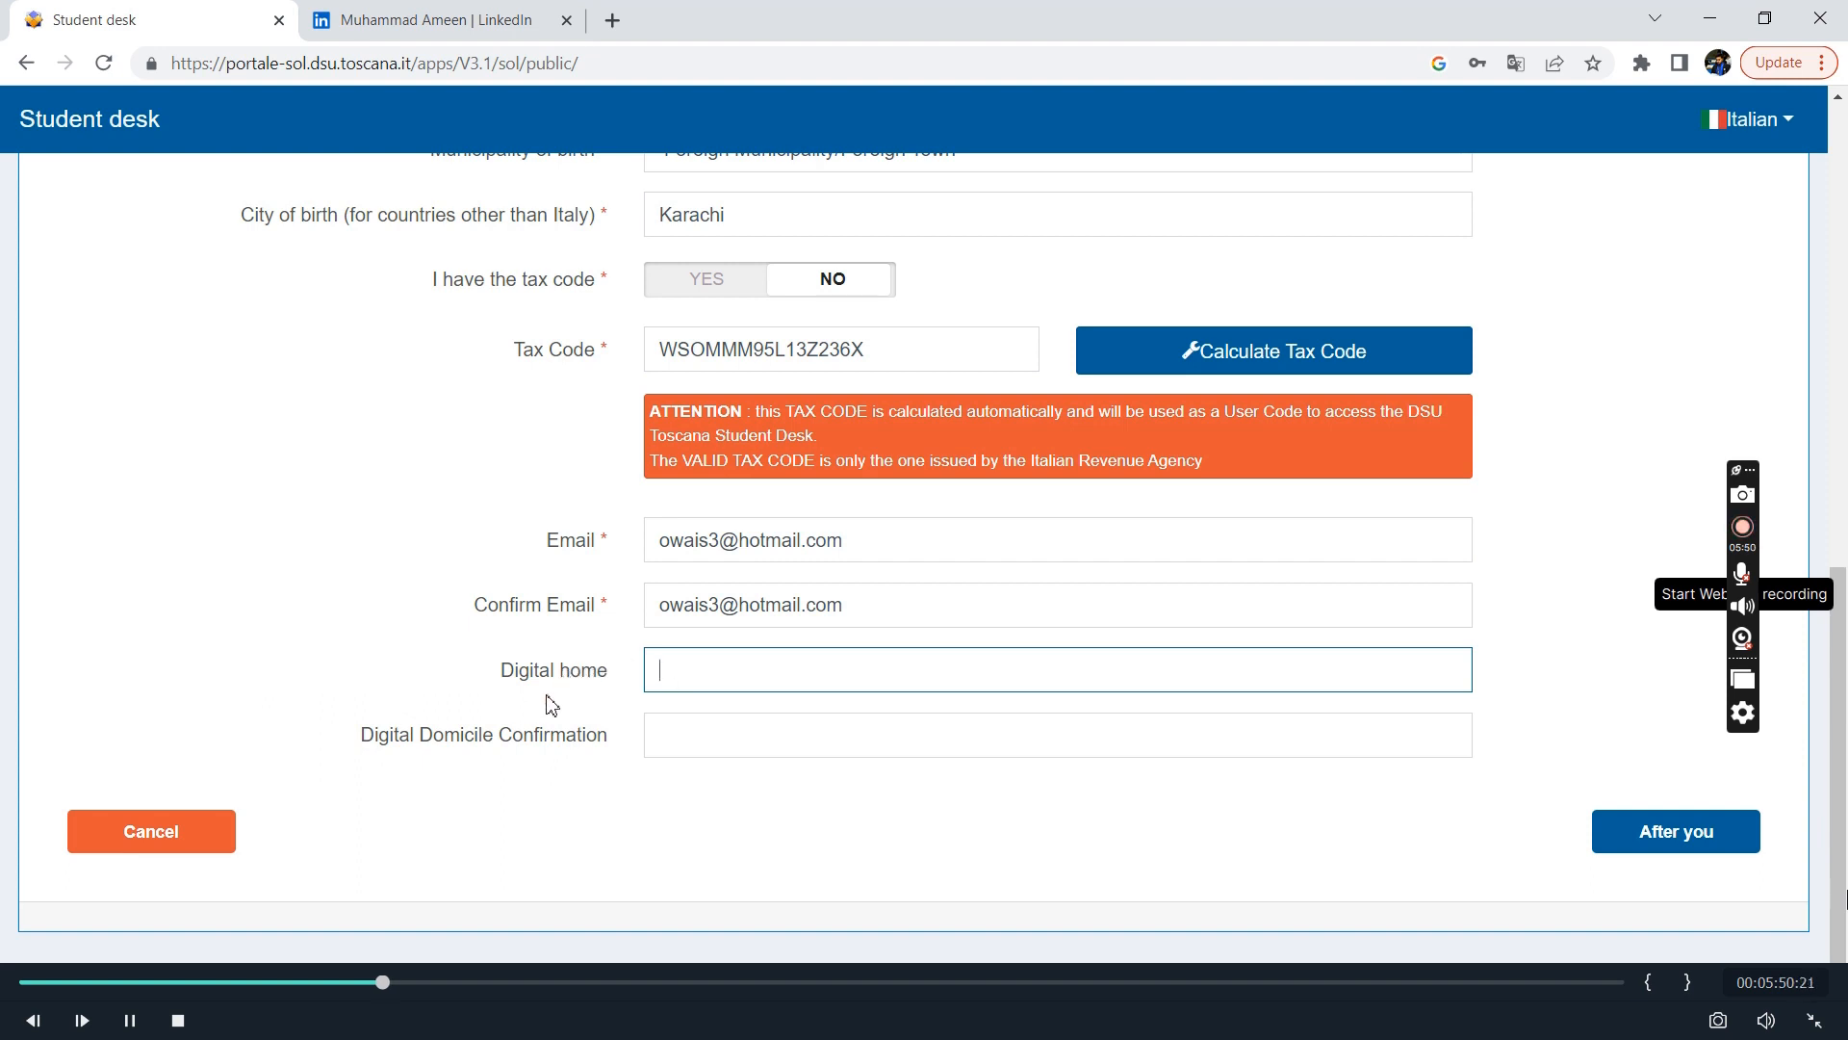
pyautogui.click(1686, 855)
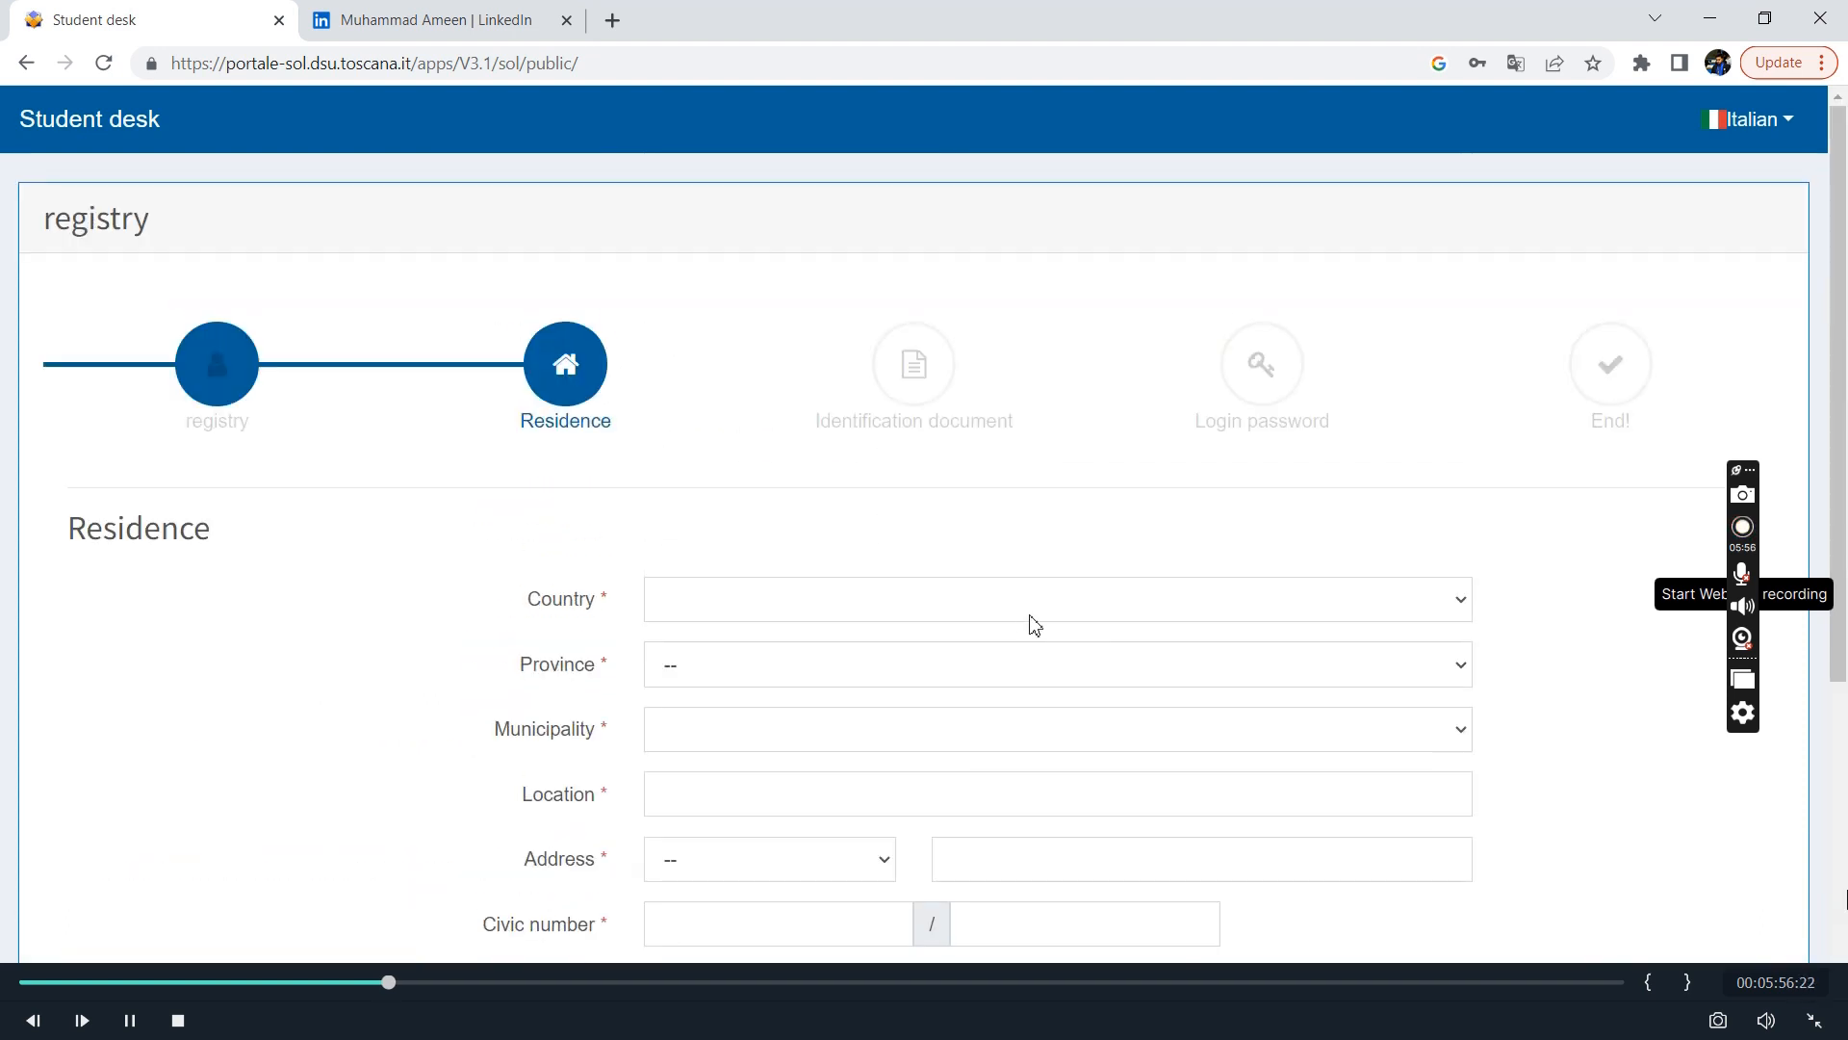
# Set the residence country to PAKISTAN (Z236) and enter Karachi as the location.
pyautogui.scroll(-2, 943, 627)
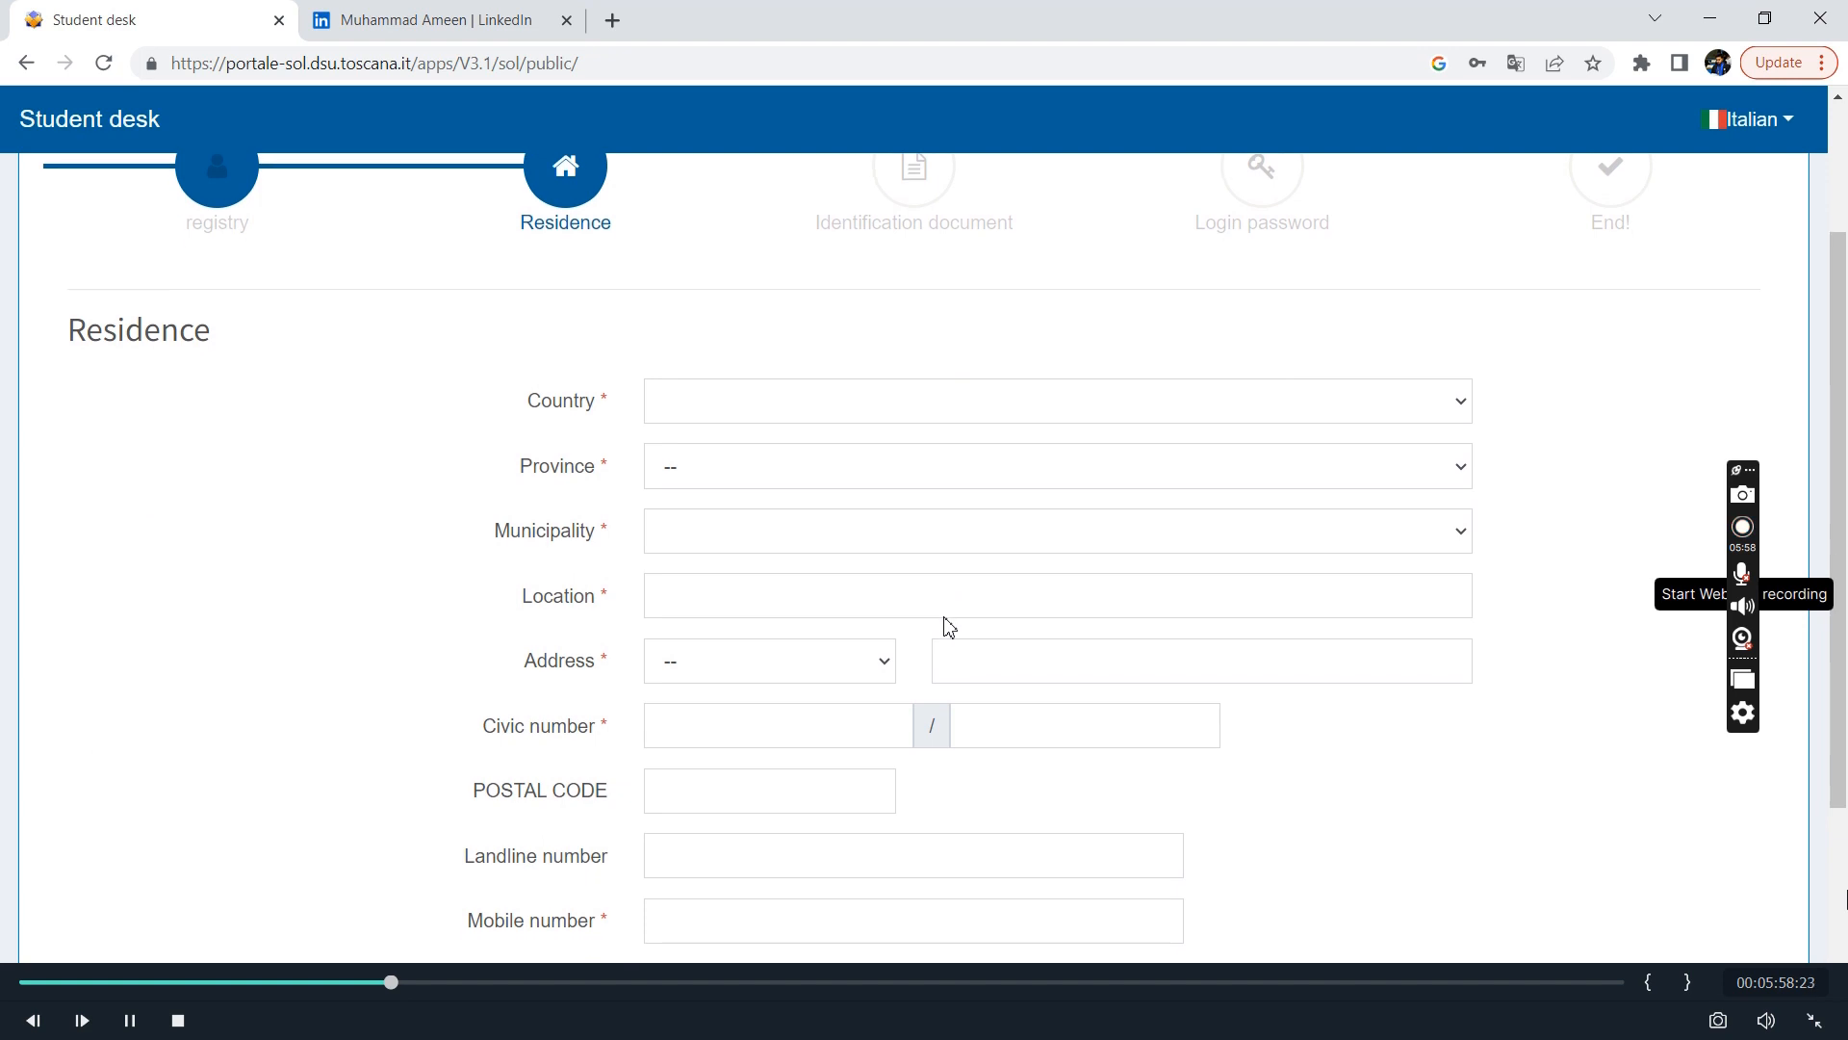
pyautogui.click(944, 377)
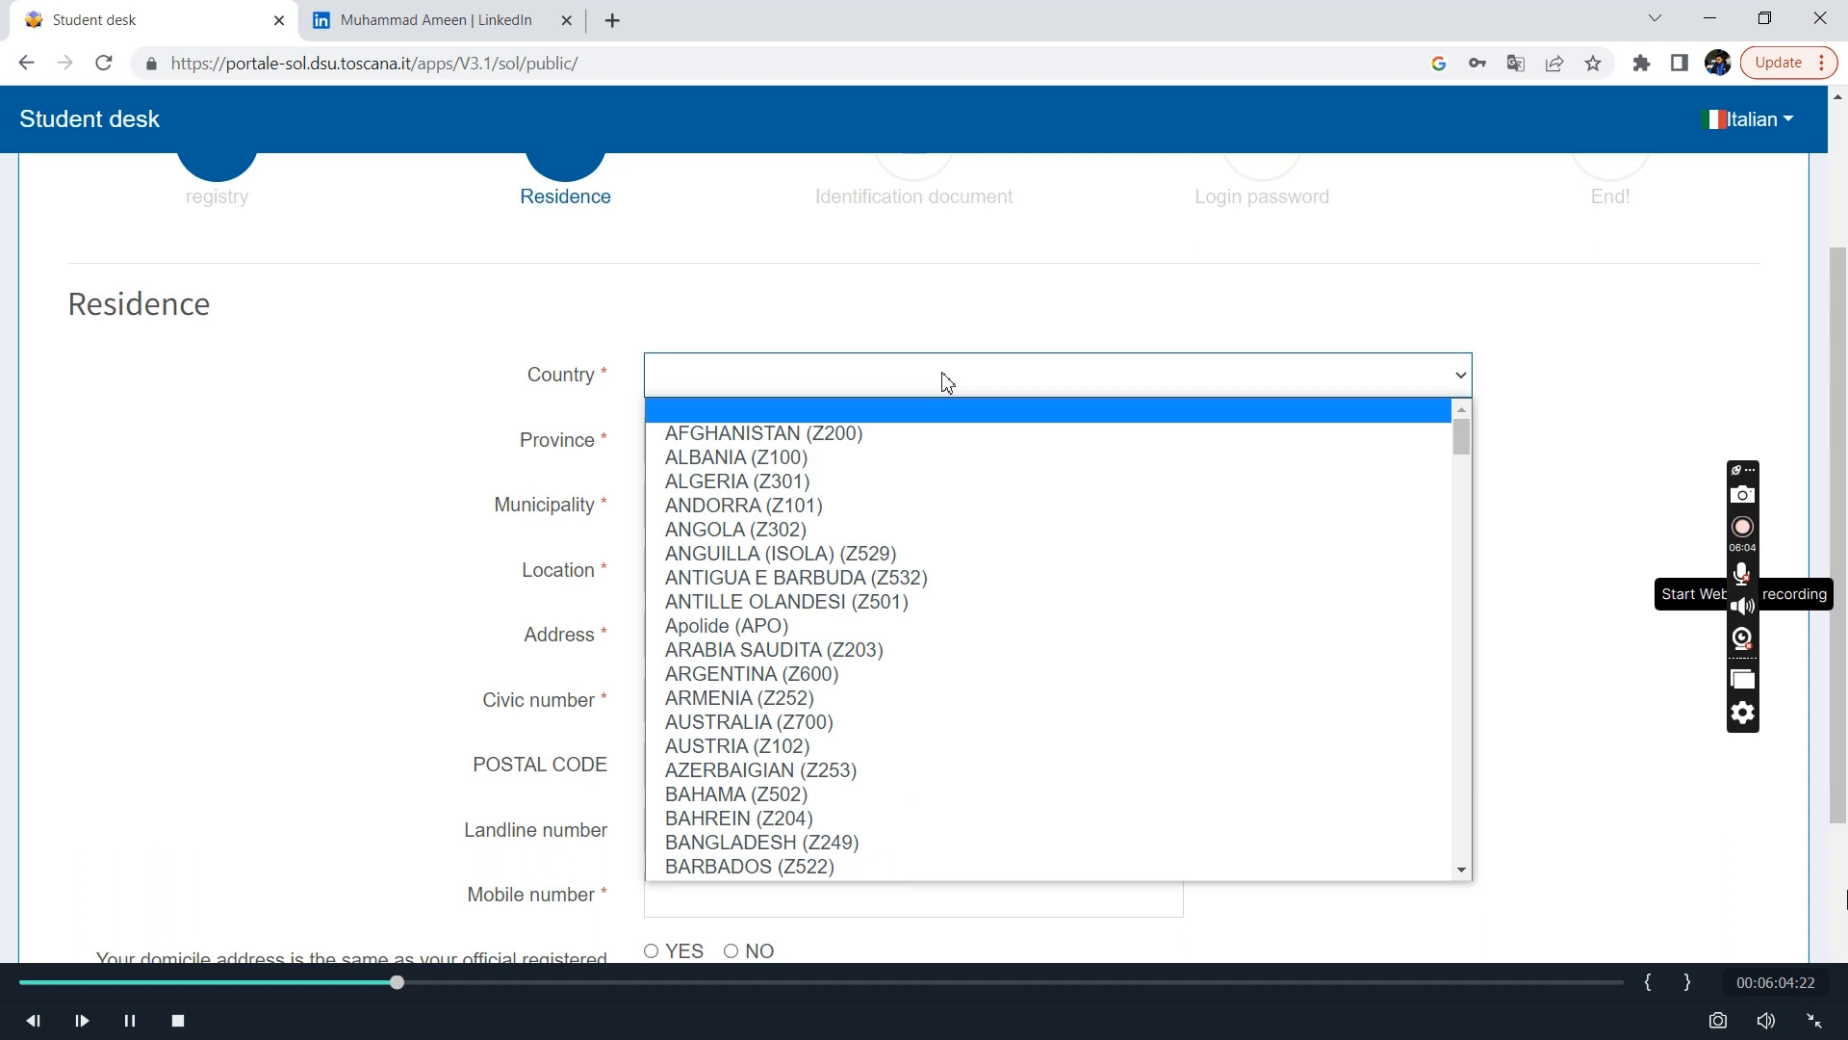
pyautogui.write('pak')
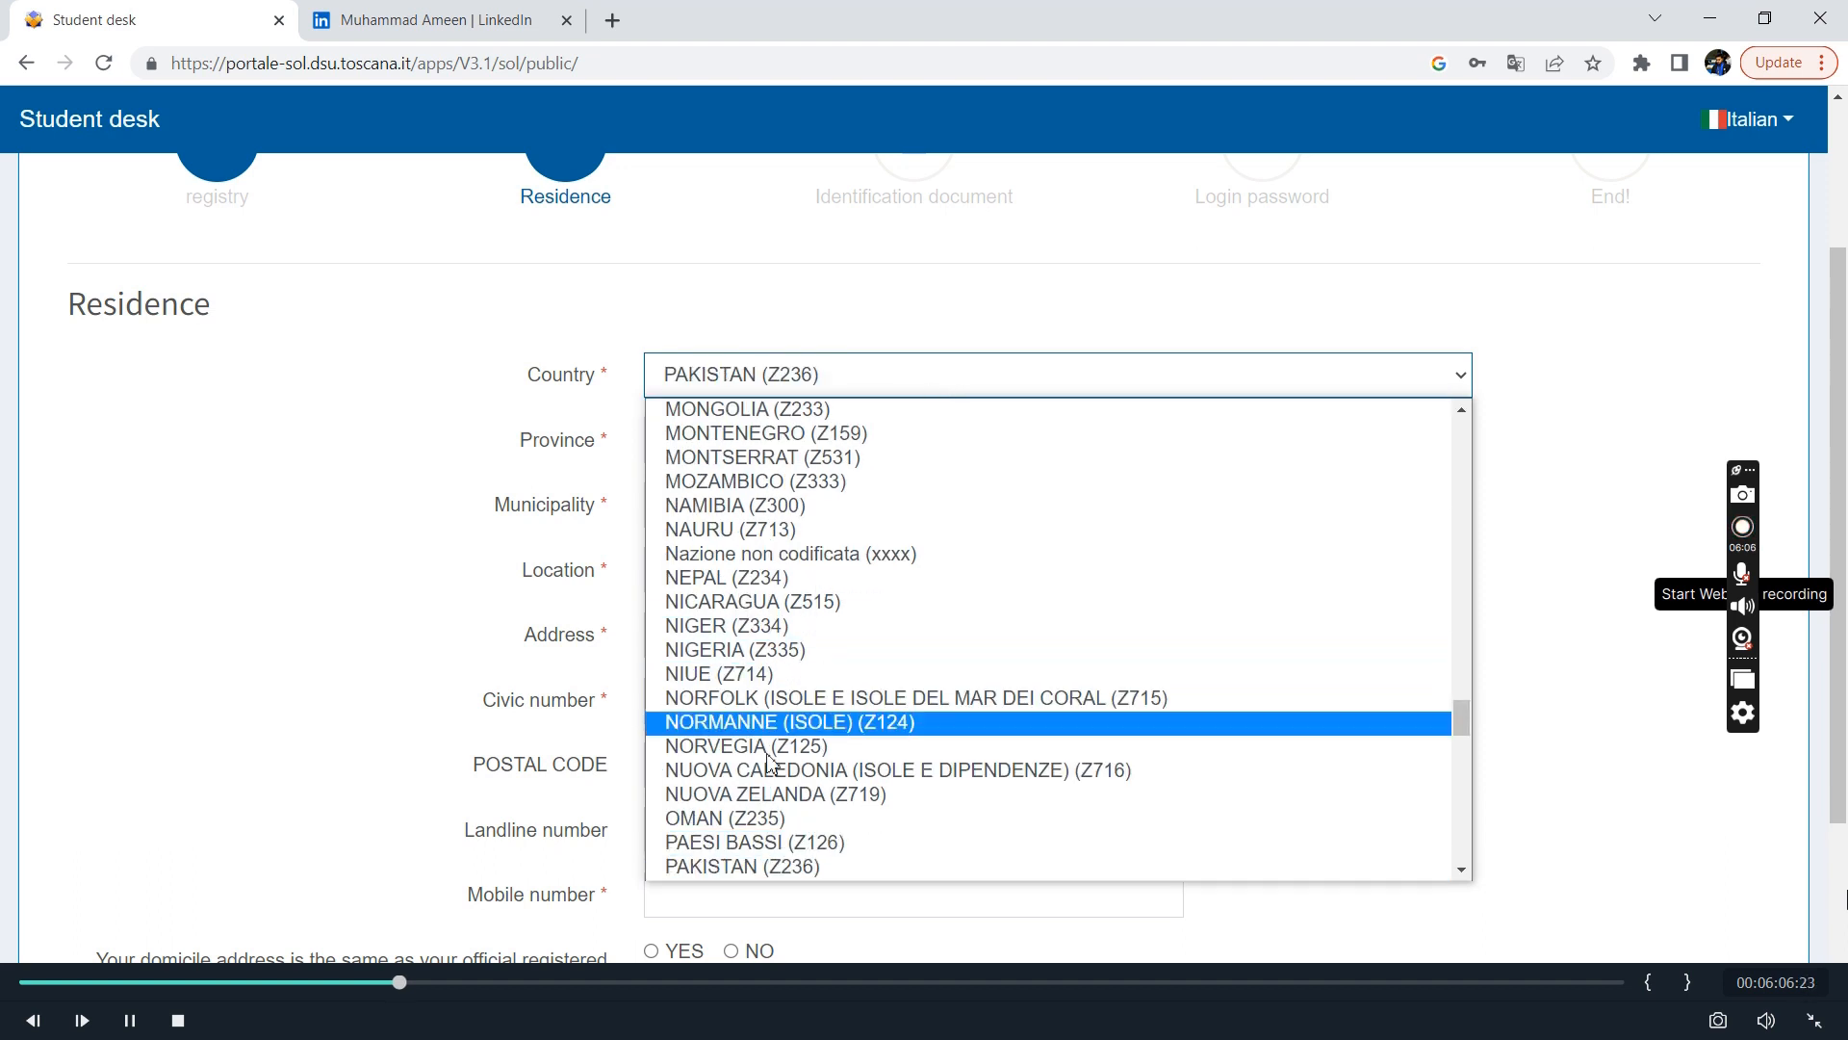
pyautogui.click(756, 869)
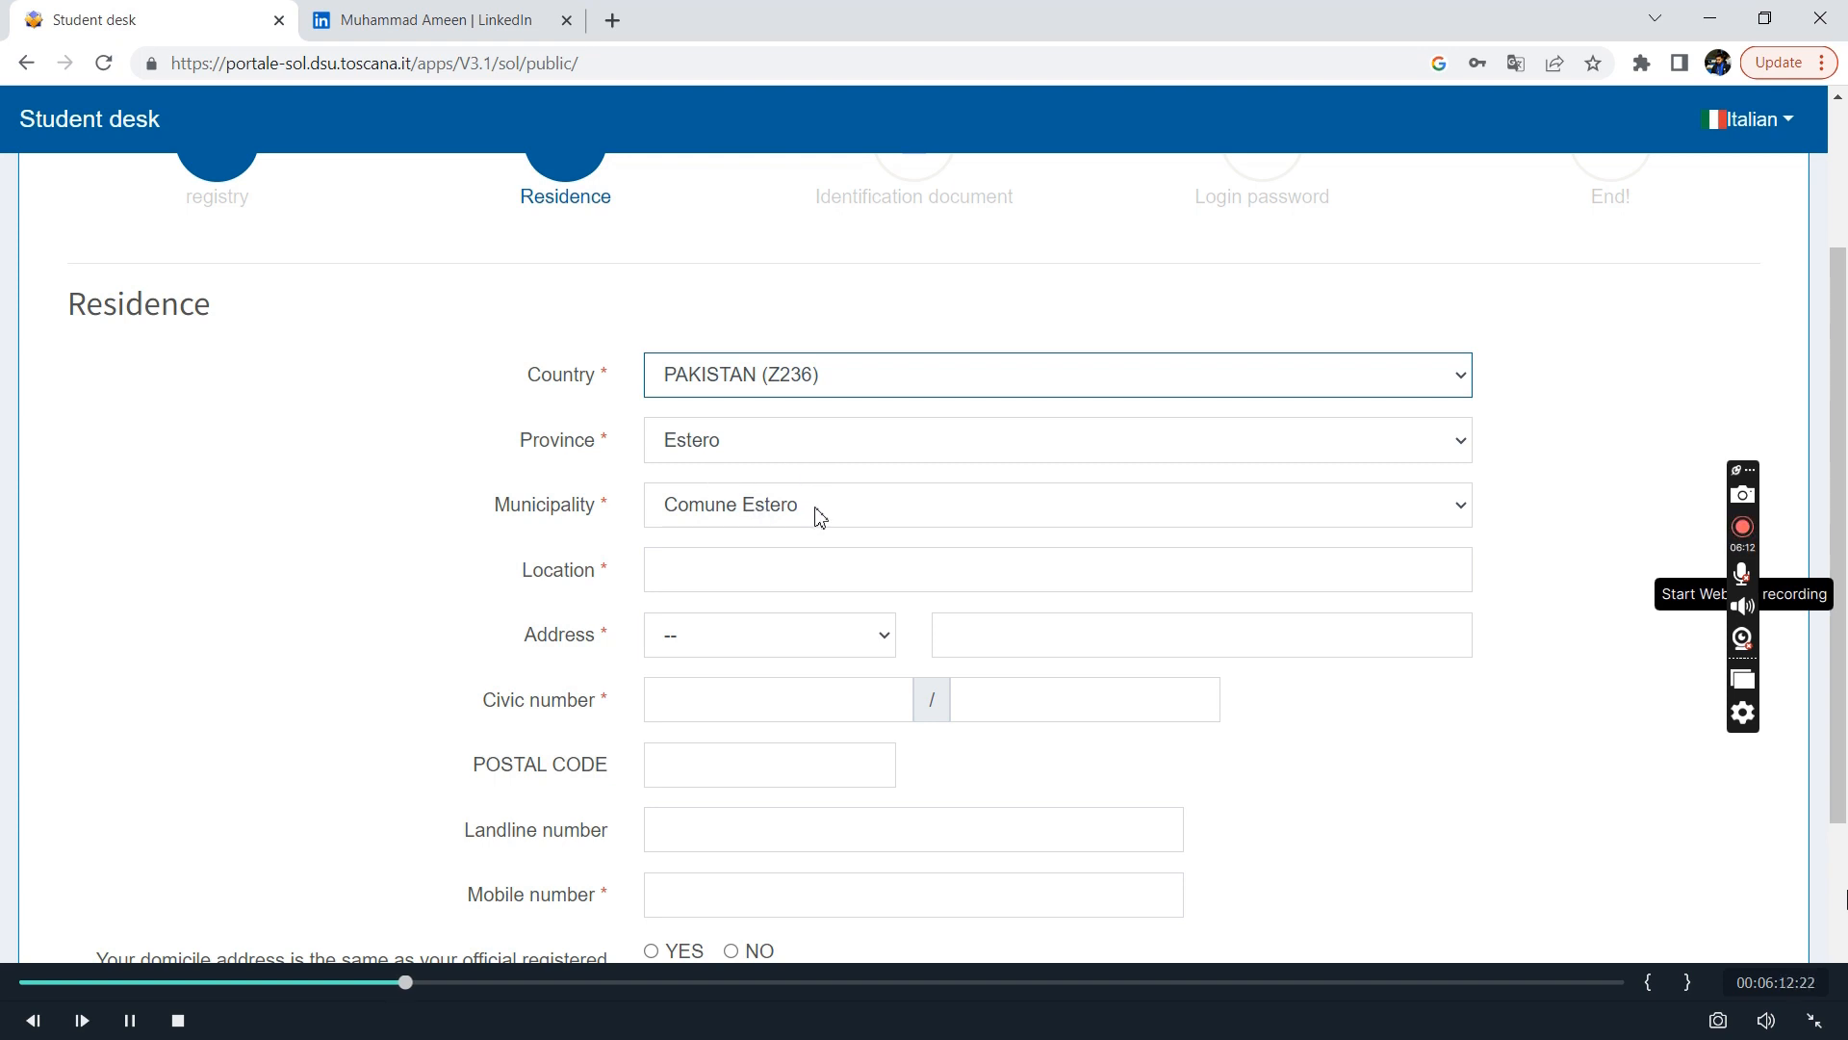
pyautogui.click(786, 576)
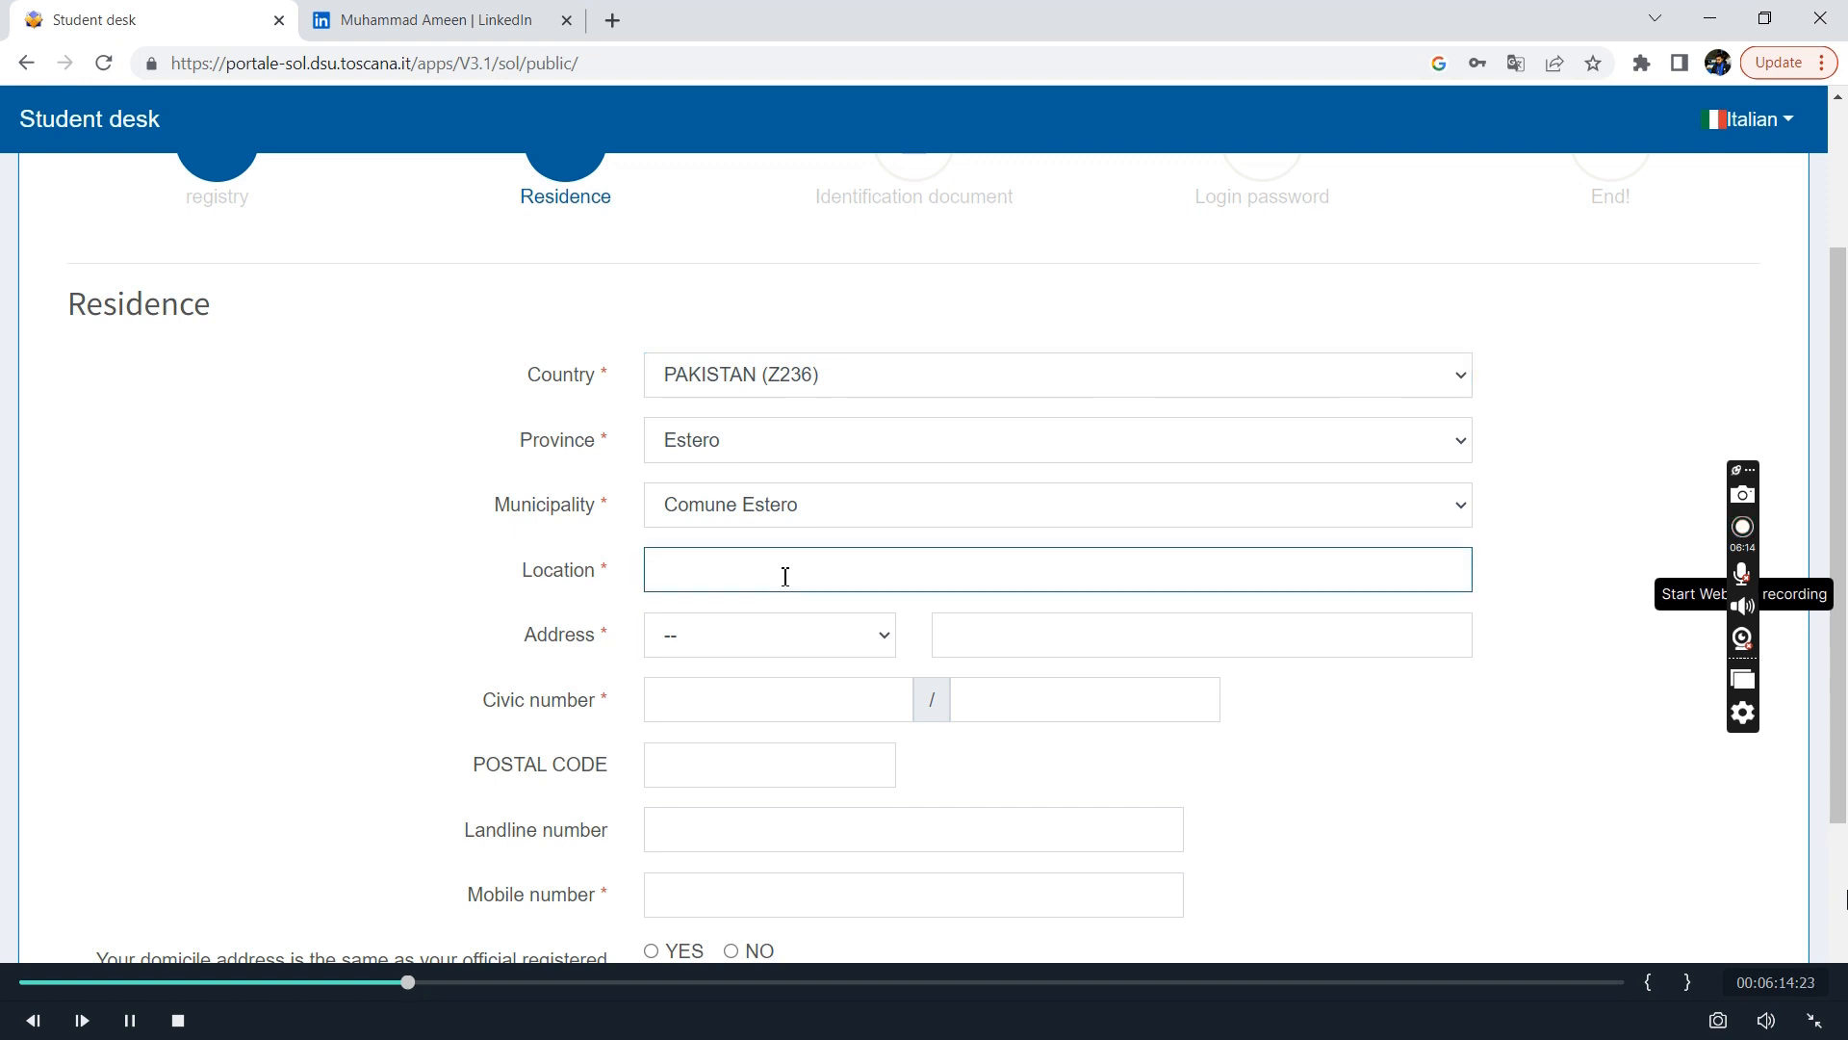
pyautogui.write('Karachu')
pyautogui.press('BackSpace')
pyautogui.write('i')
# Set the street type of the residence address to Strada.
pyautogui.click(853, 638)
pyautogui.scroll(-20, 841, 558)
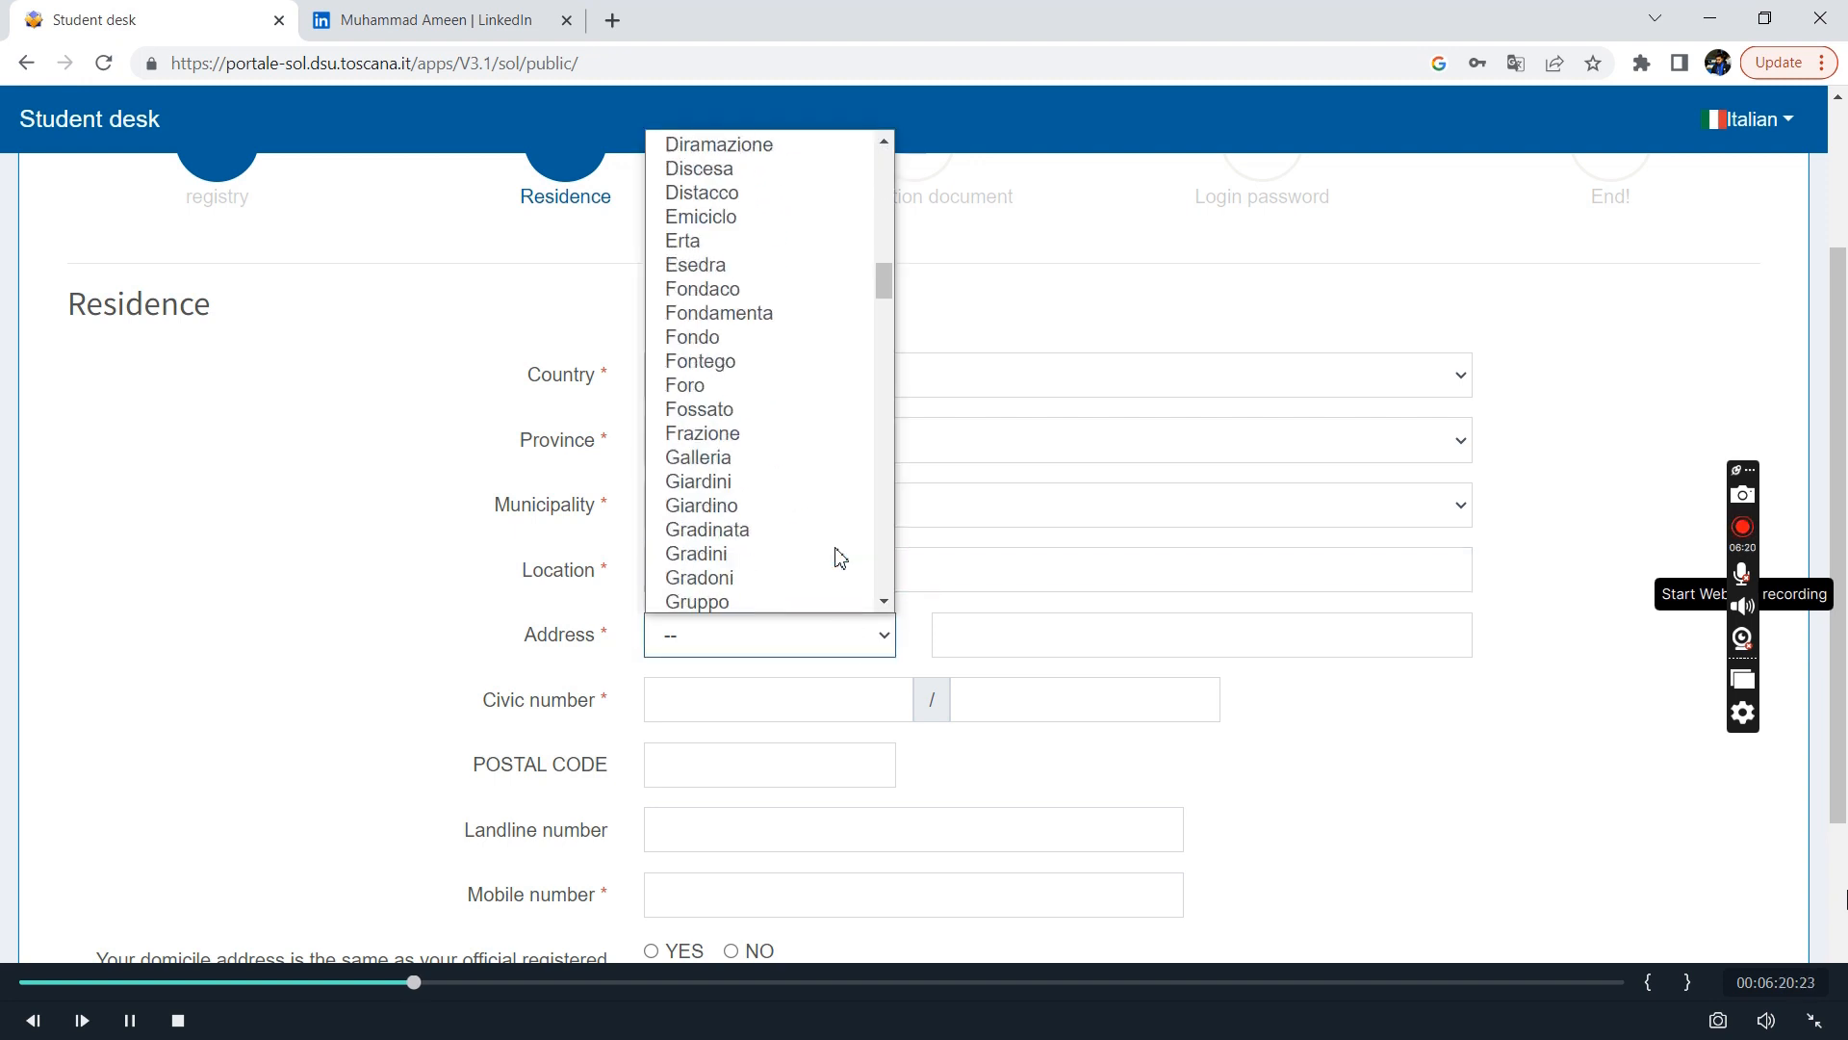
pyautogui.press('s')
pyautogui.scroll(-1, 841, 559)
pyautogui.press('Down')
pyautogui.press('Down')
pyautogui.press('Down')
pyautogui.press('Down')
pyautogui.press('Down')
pyautogui.press('Down')
pyautogui.press('Down')
pyautogui.press('Down')
pyautogui.press('Down')
pyautogui.press('Down')
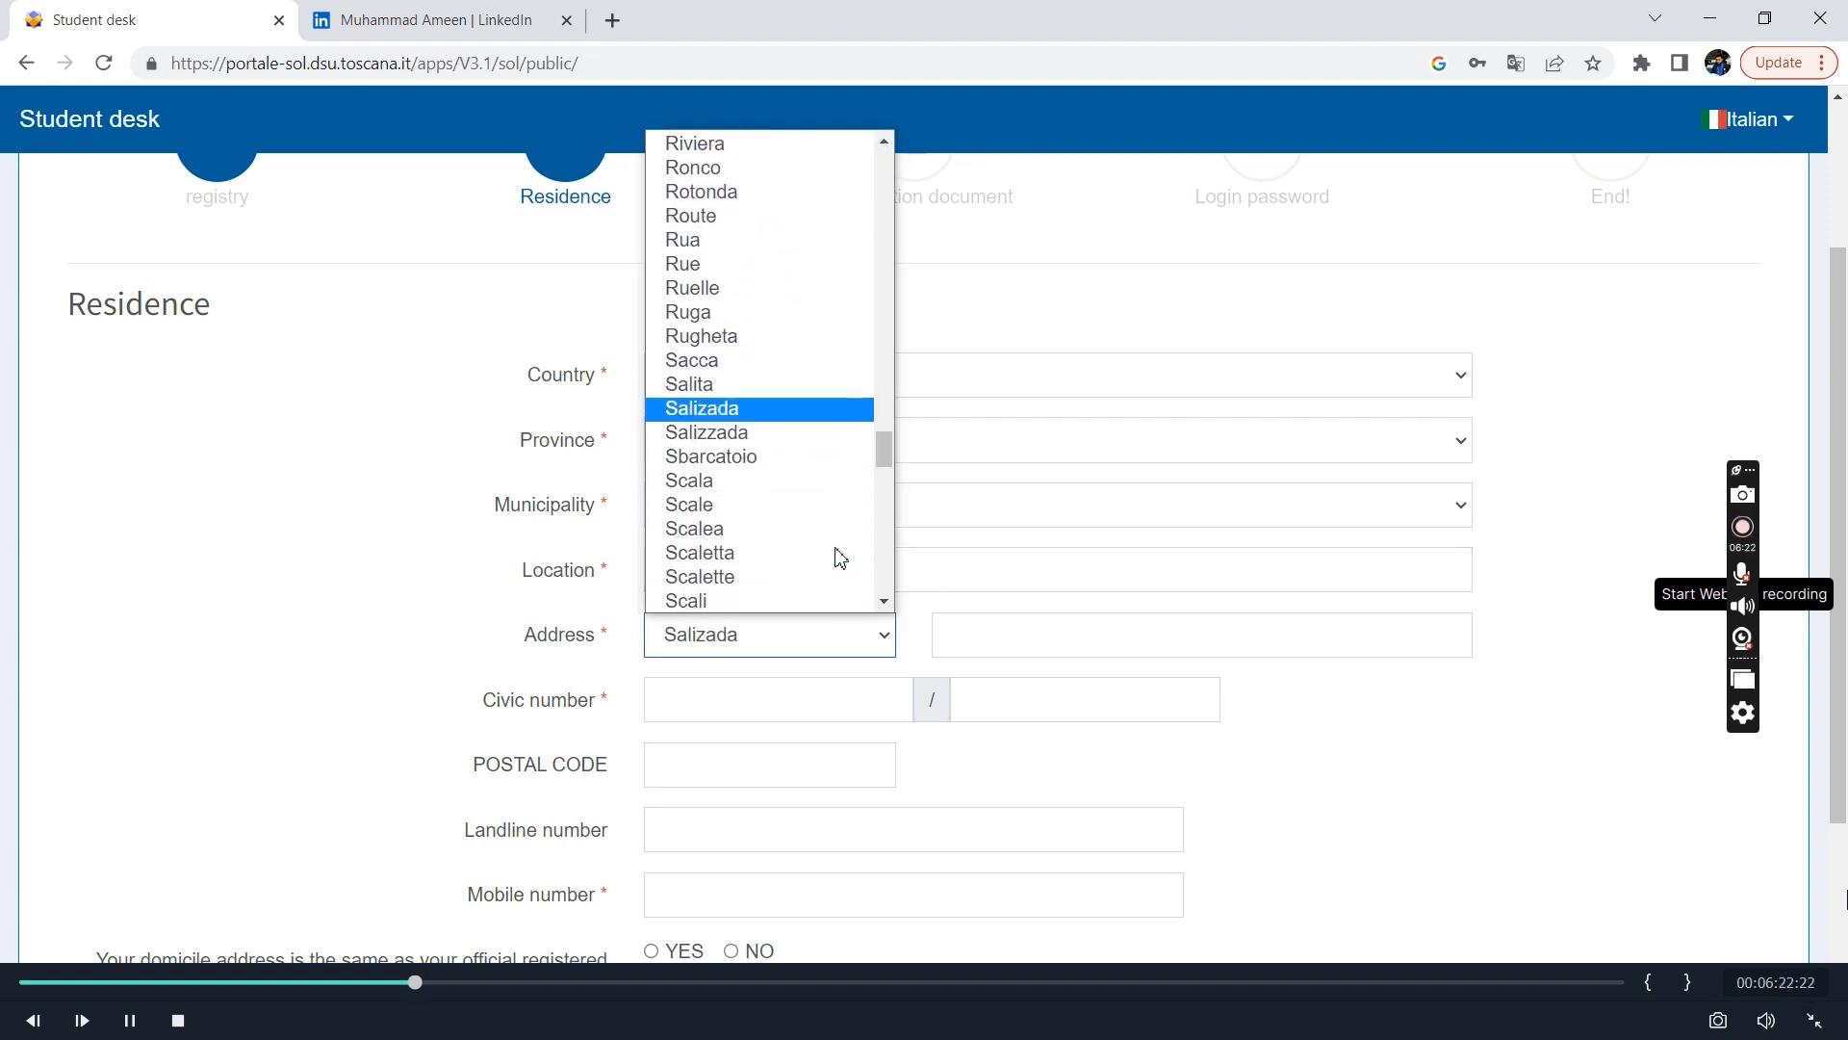
pyautogui.press('Down')
pyautogui.press('Down')
pyautogui.press('Down')
pyautogui.press('Down')
pyautogui.press('Down')
pyautogui.press('Down')
pyautogui.press('Down')
pyautogui.press('Down')
pyautogui.press('Down')
pyautogui.press('Down')
pyautogui.press('Down')
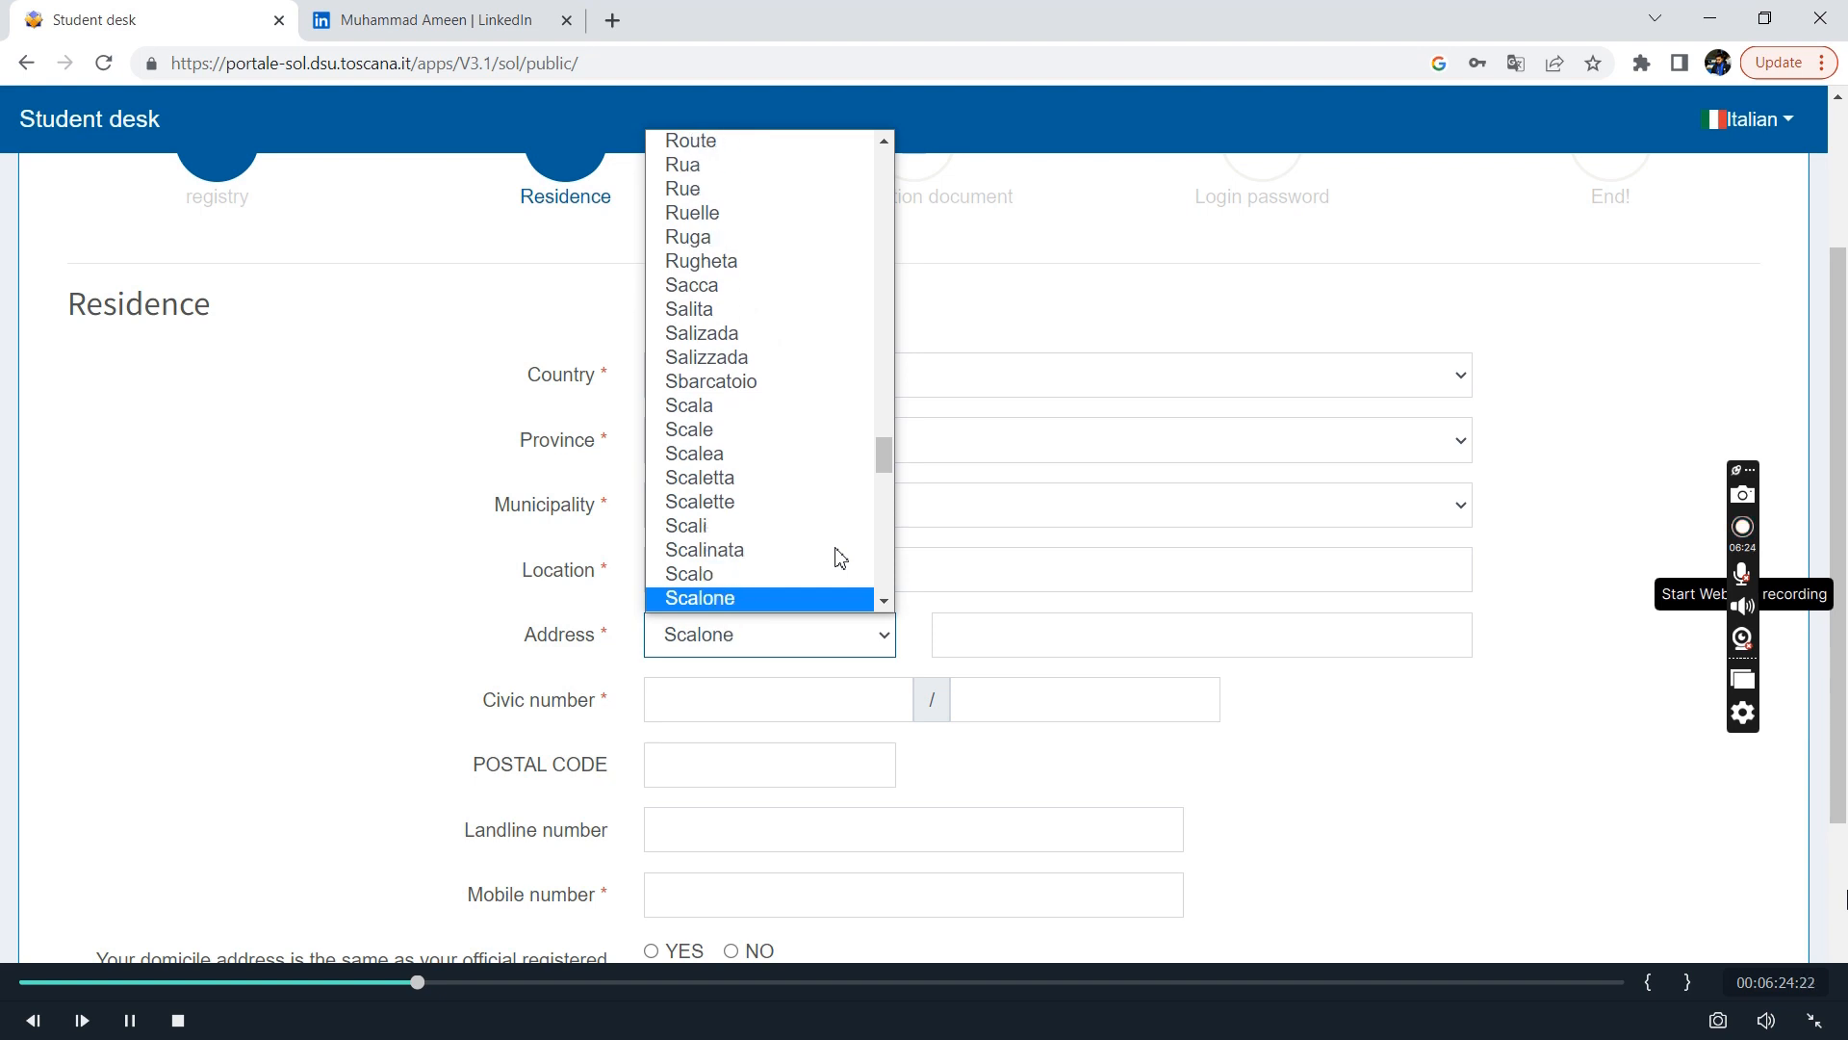
pyautogui.press('Down')
pyautogui.press('Down')
pyautogui.press('Down')
pyautogui.press('Down')
pyautogui.press('Down')
pyautogui.press('Down')
pyautogui.press('Down')
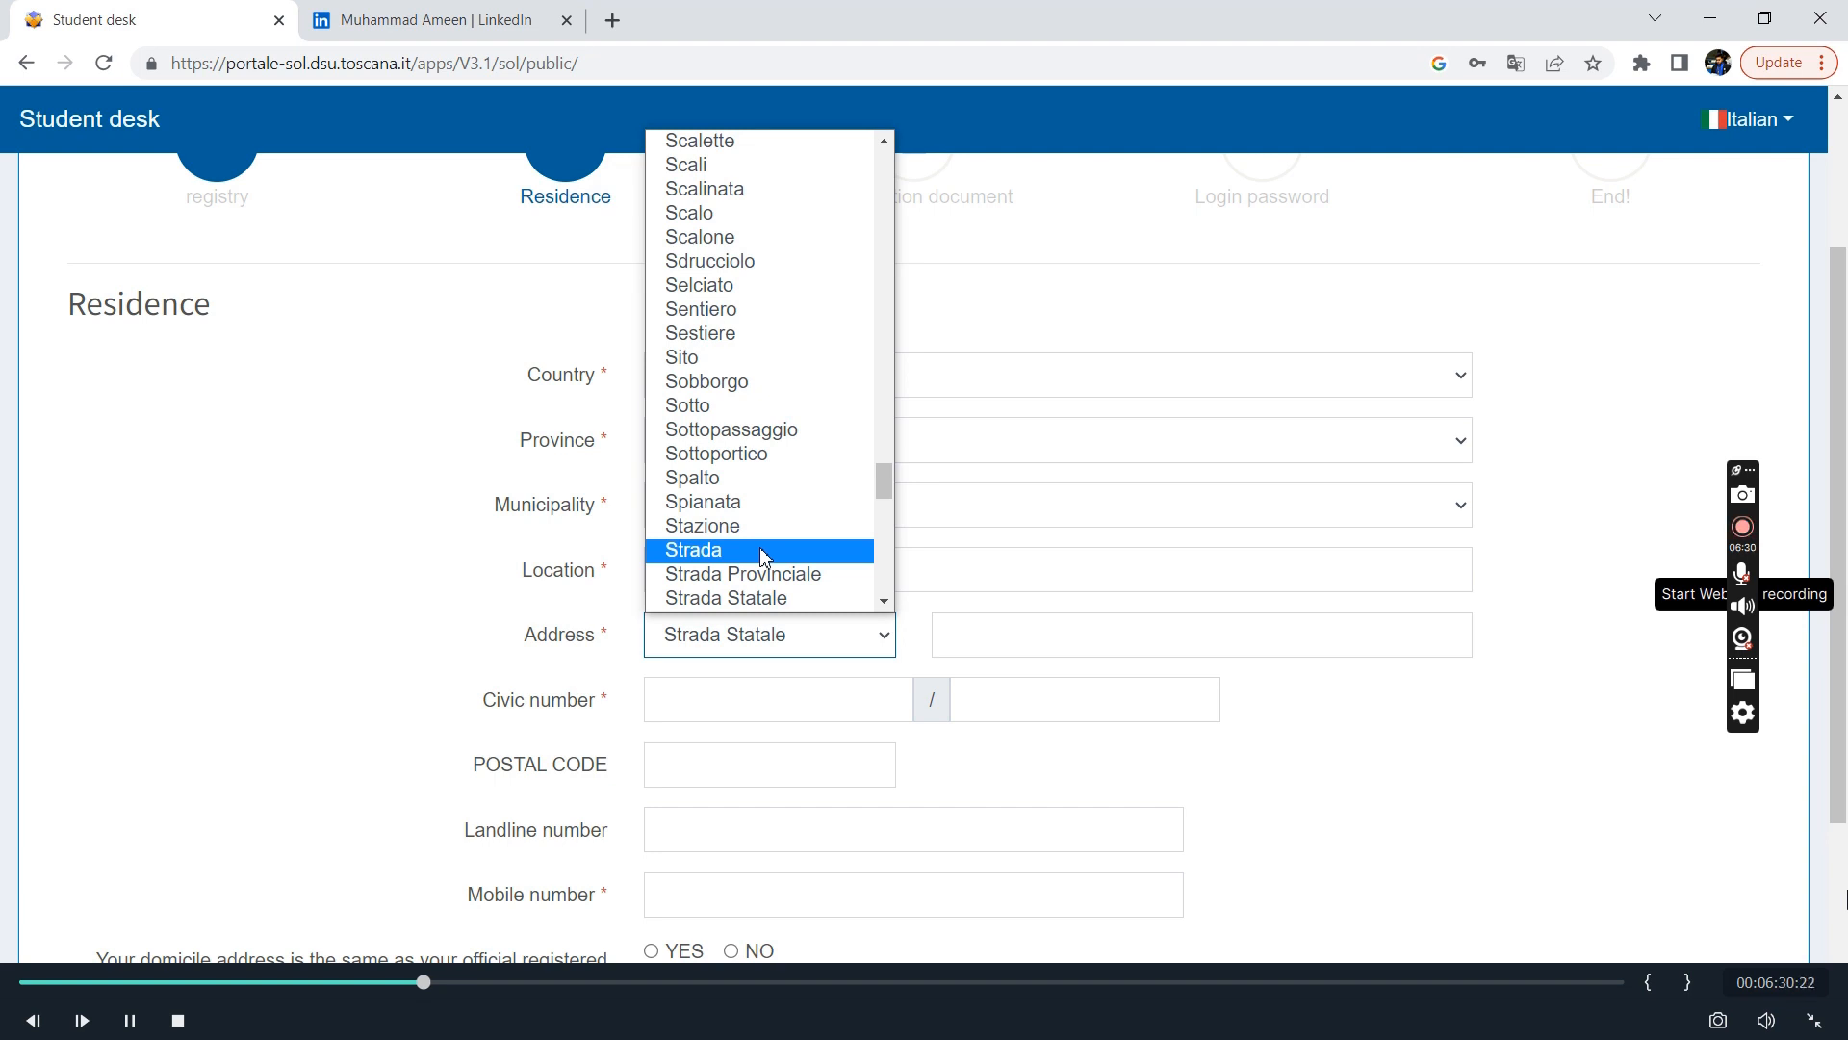
pyautogui.click(763, 551)
# Enter the residence street name, both parts of the civic number and the postal code.
pyautogui.press('Tab')
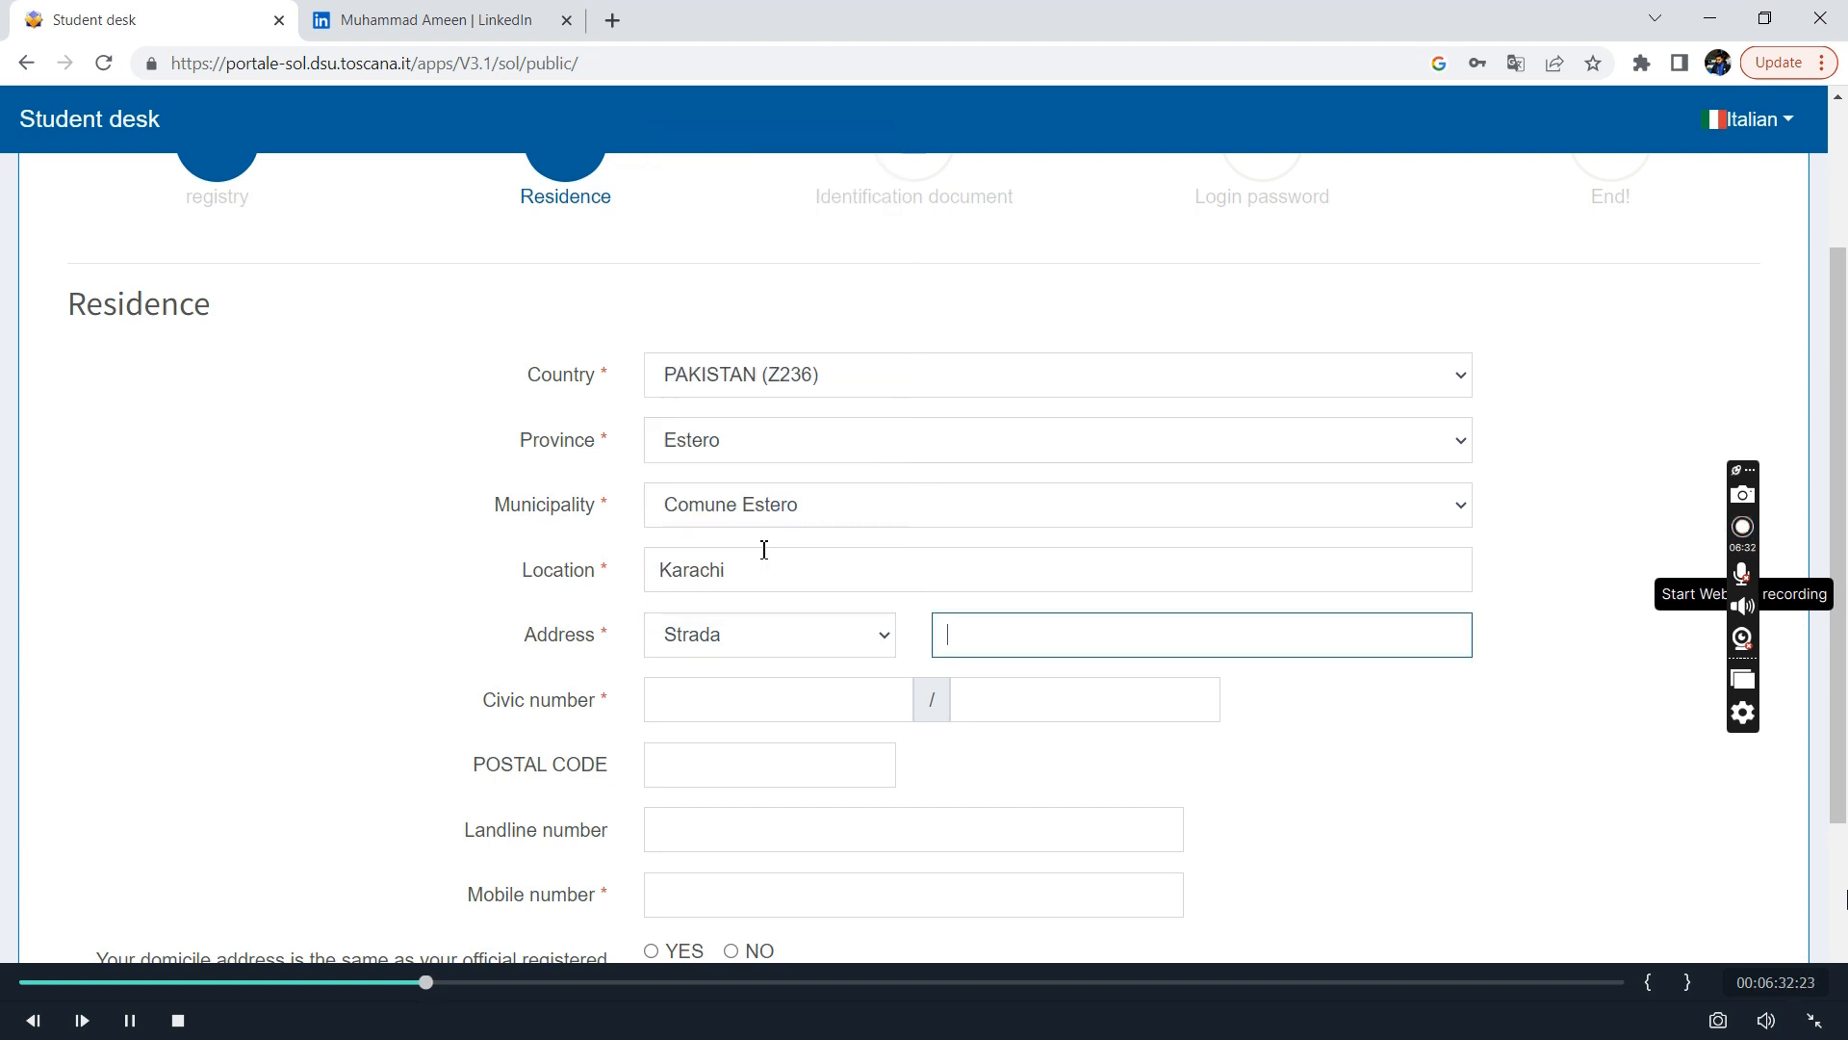
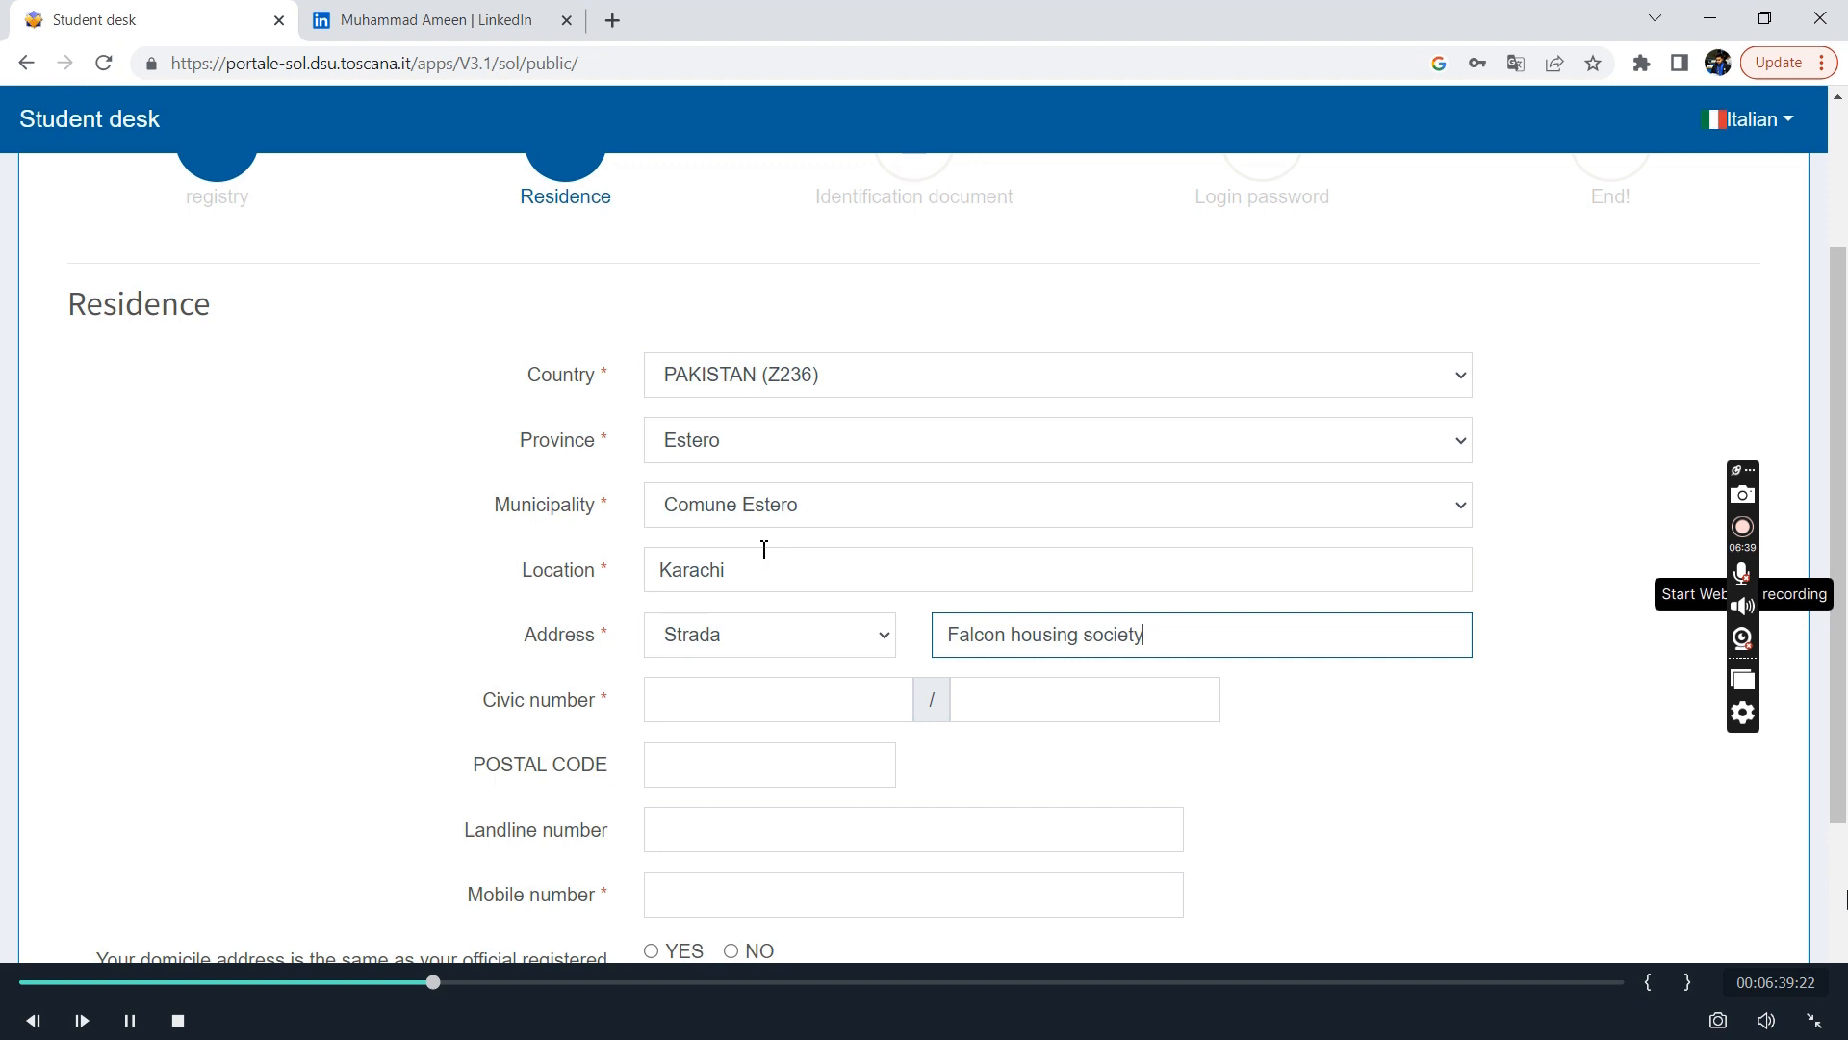
pyautogui.press('Tab')
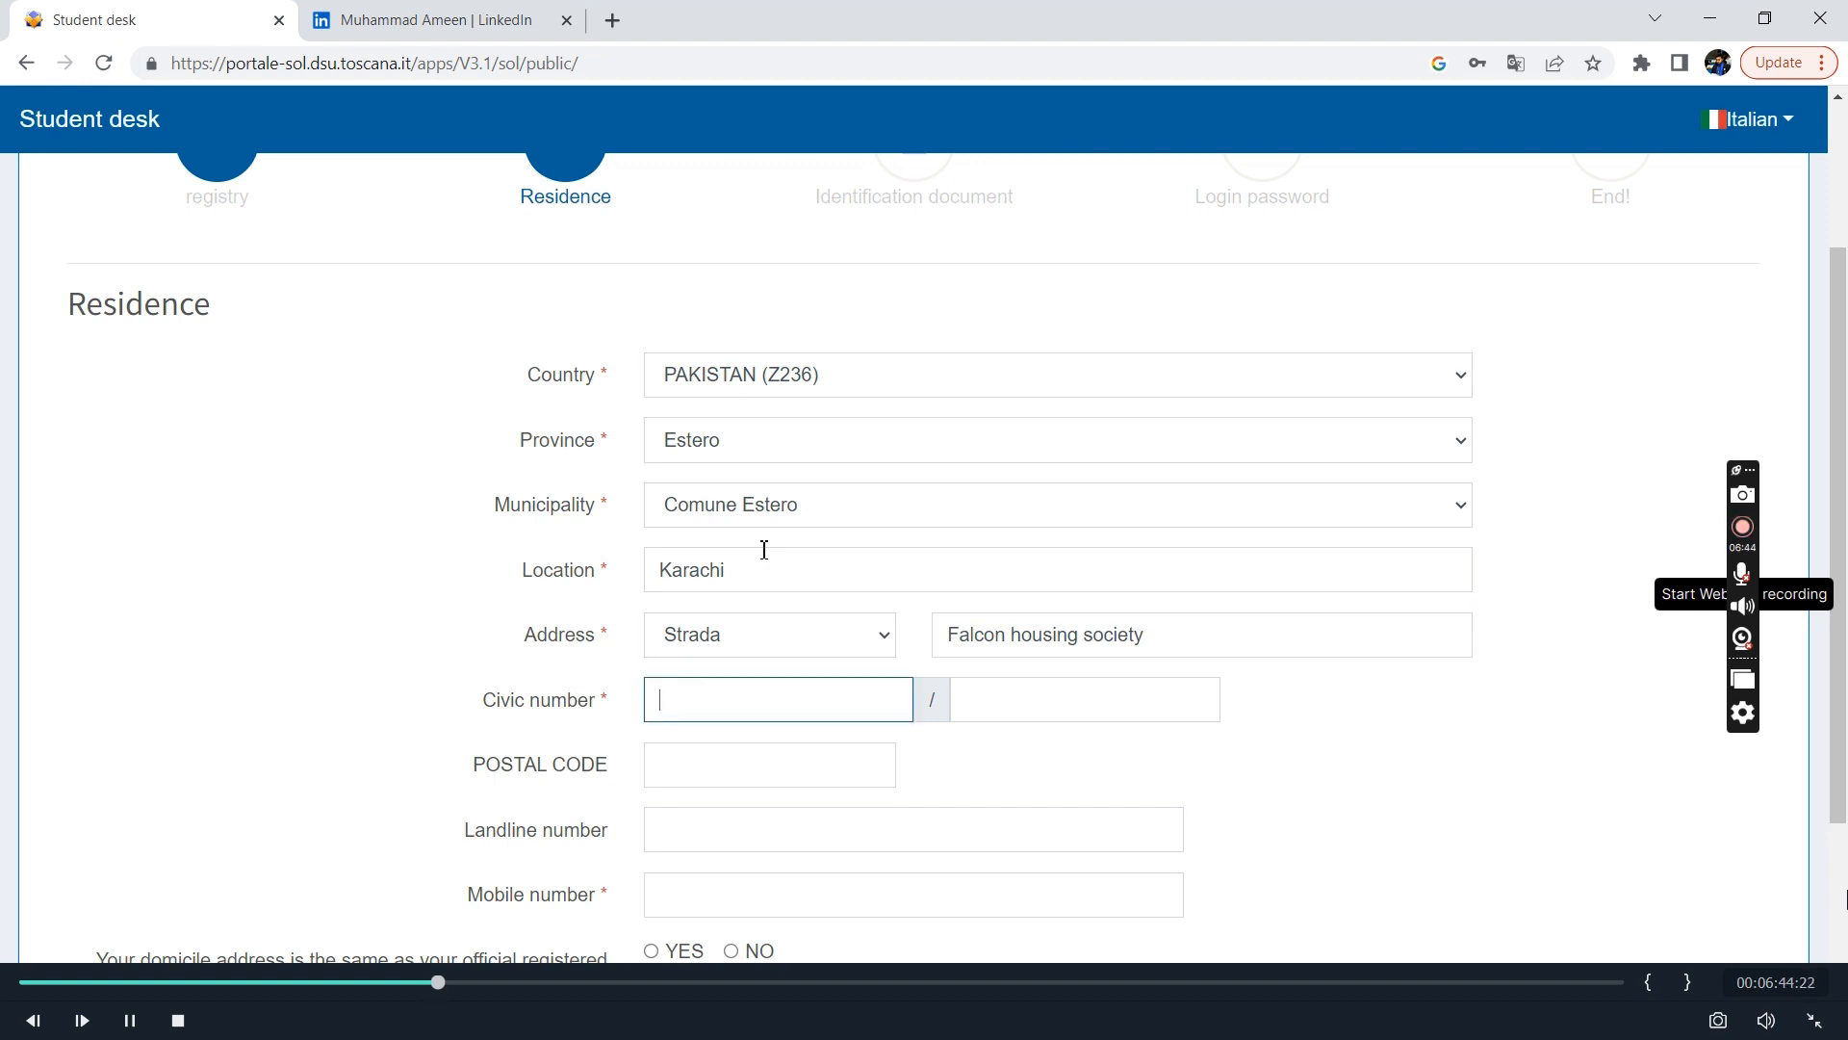
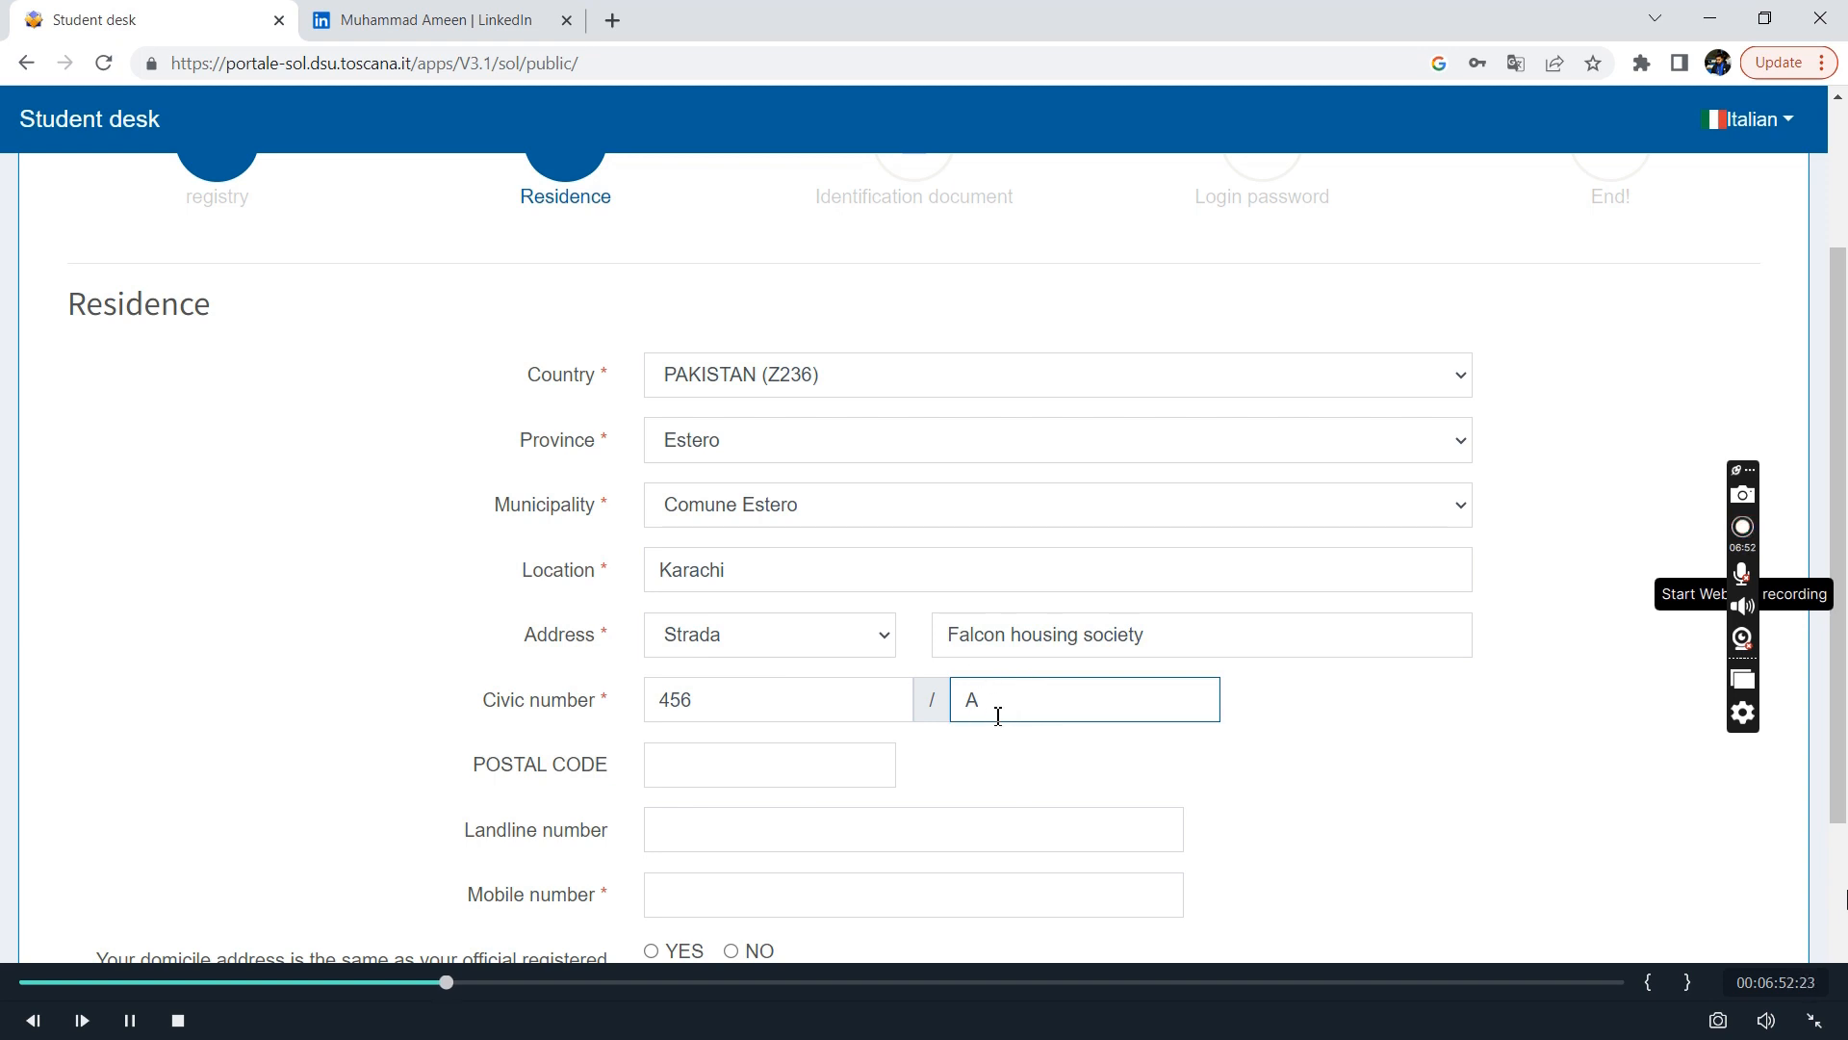
pyautogui.click(772, 765)
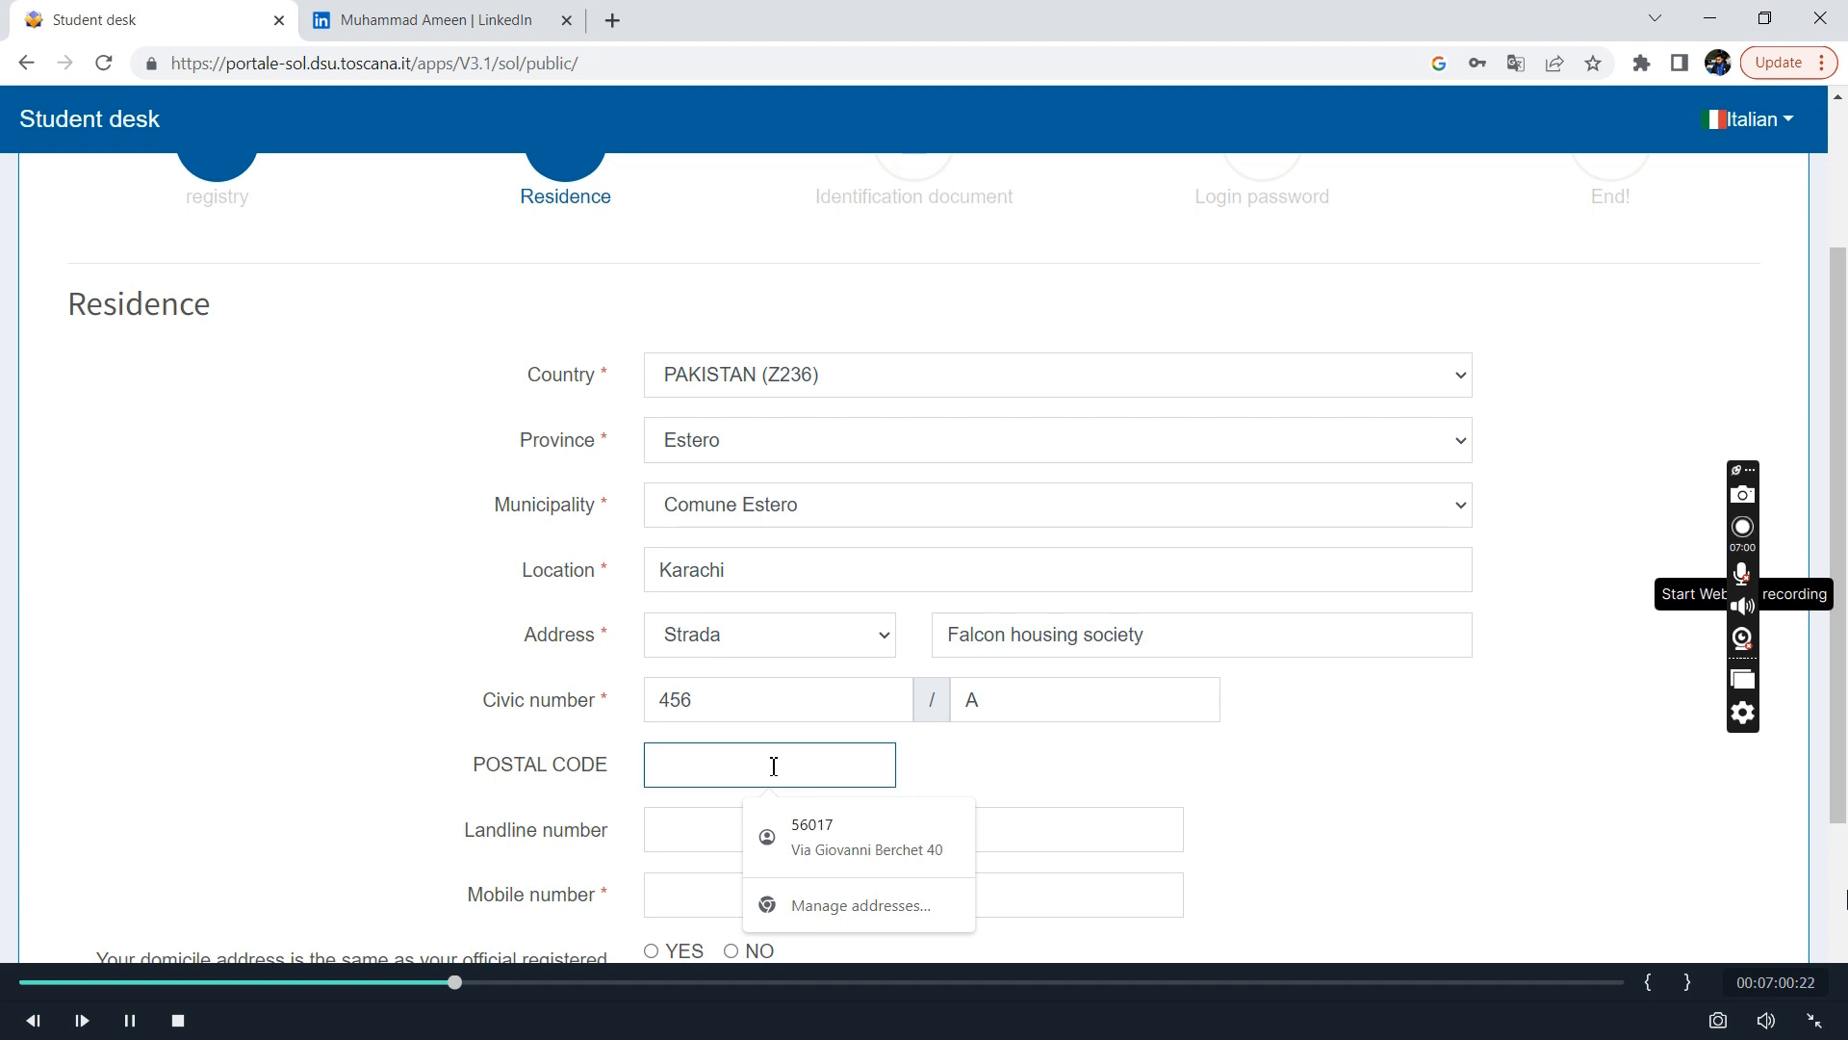
pyautogui.write('45987')
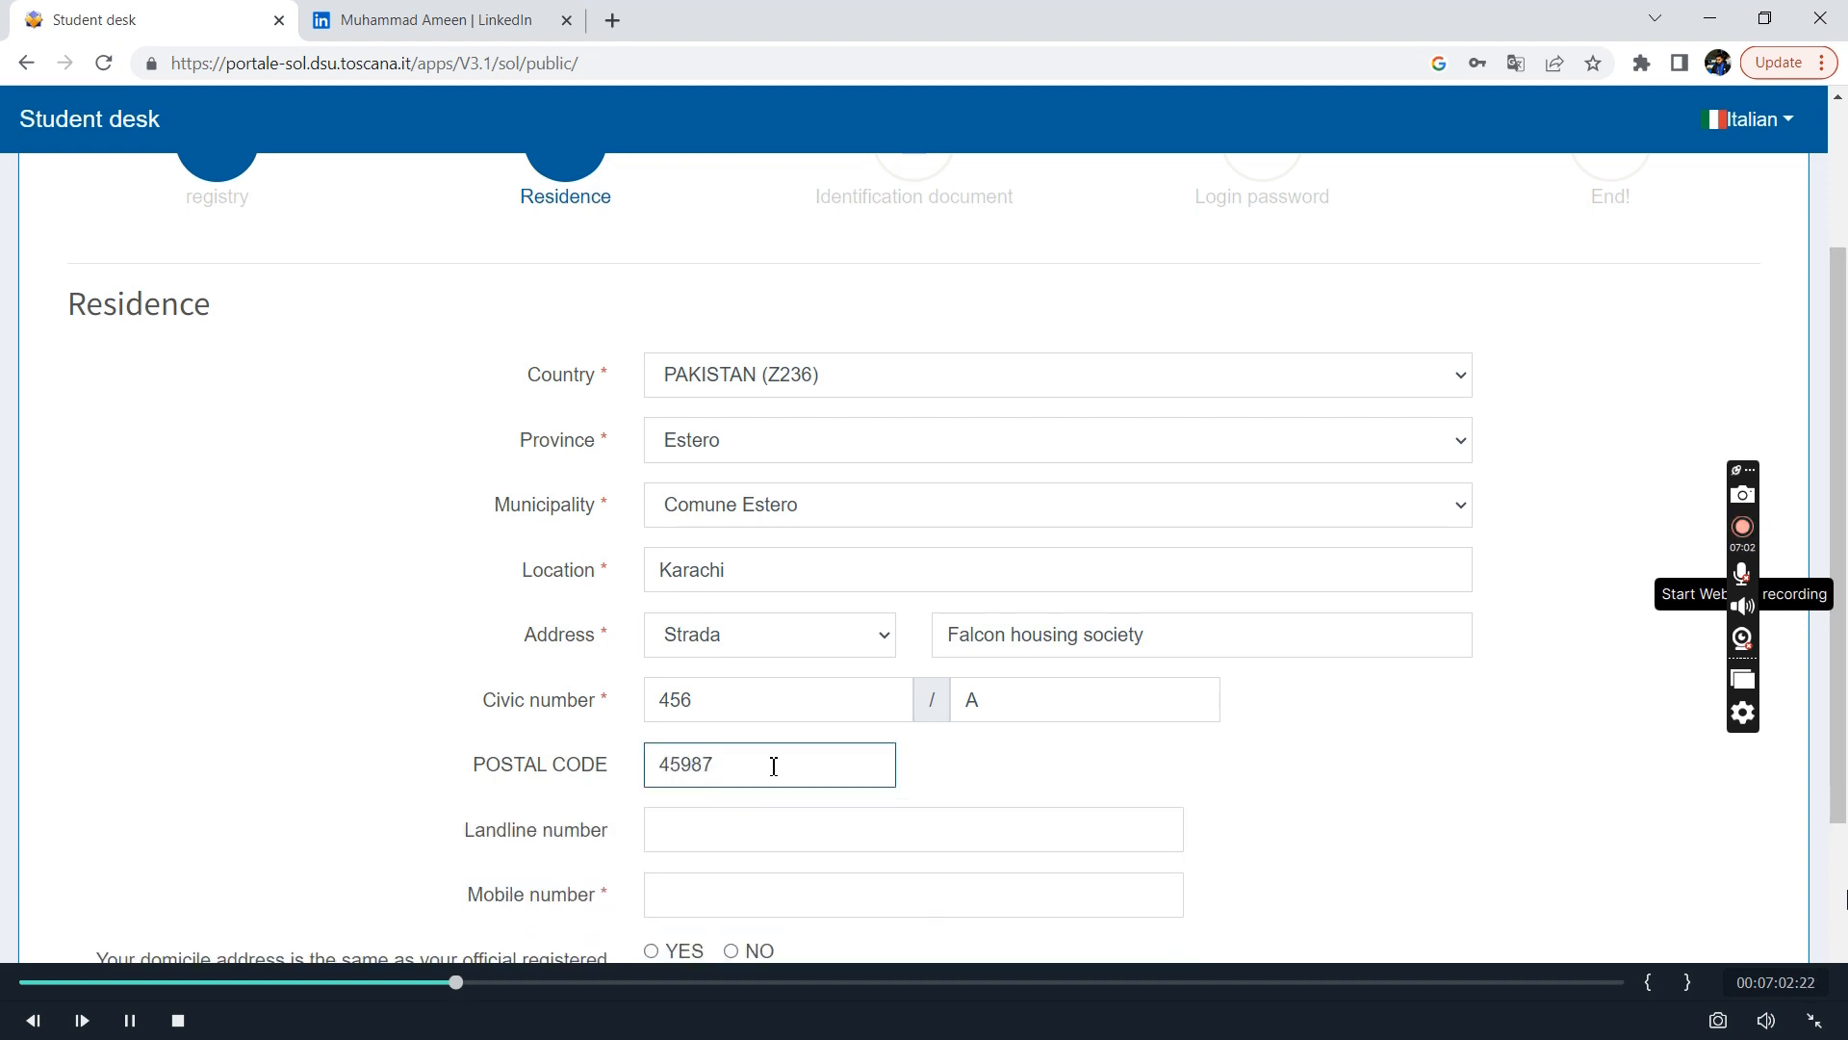
# Enter the applicant's mobile number with the Pakistani country prefix, leaving the landline number blank.
pyautogui.scroll(-3, 773, 766)
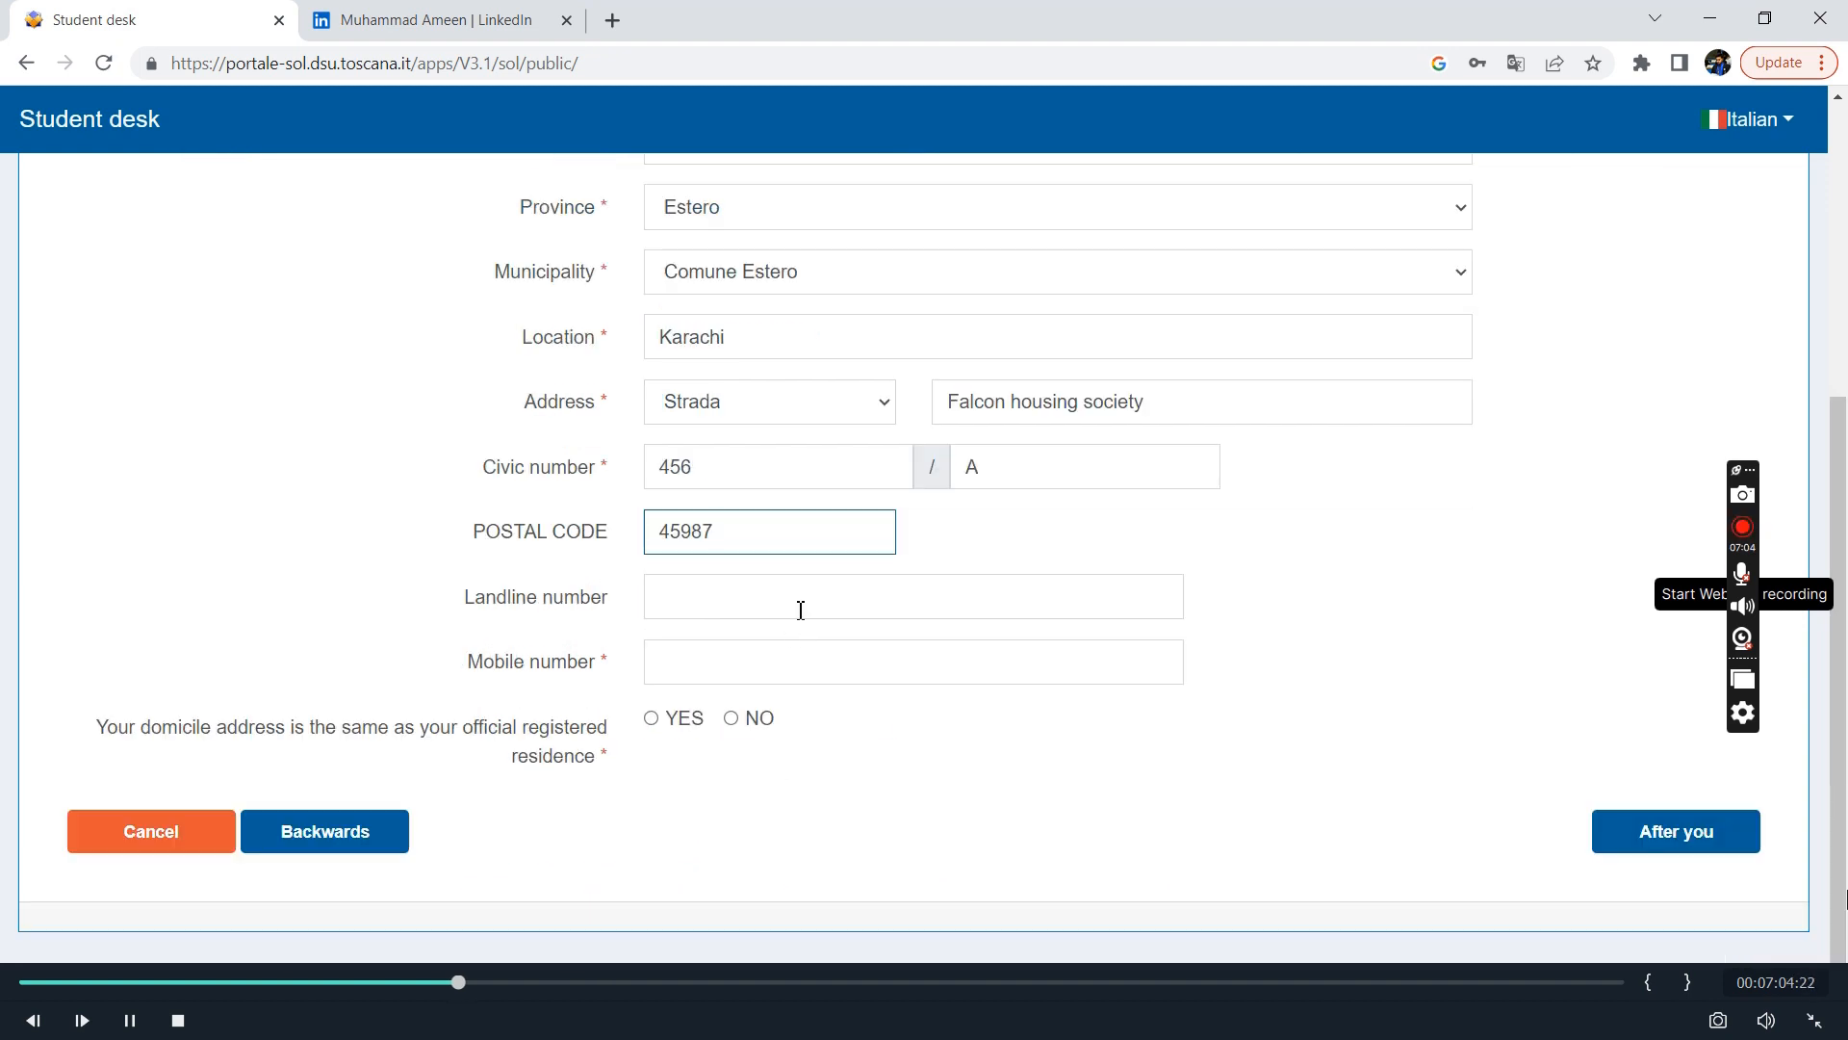
pyautogui.click(705, 672)
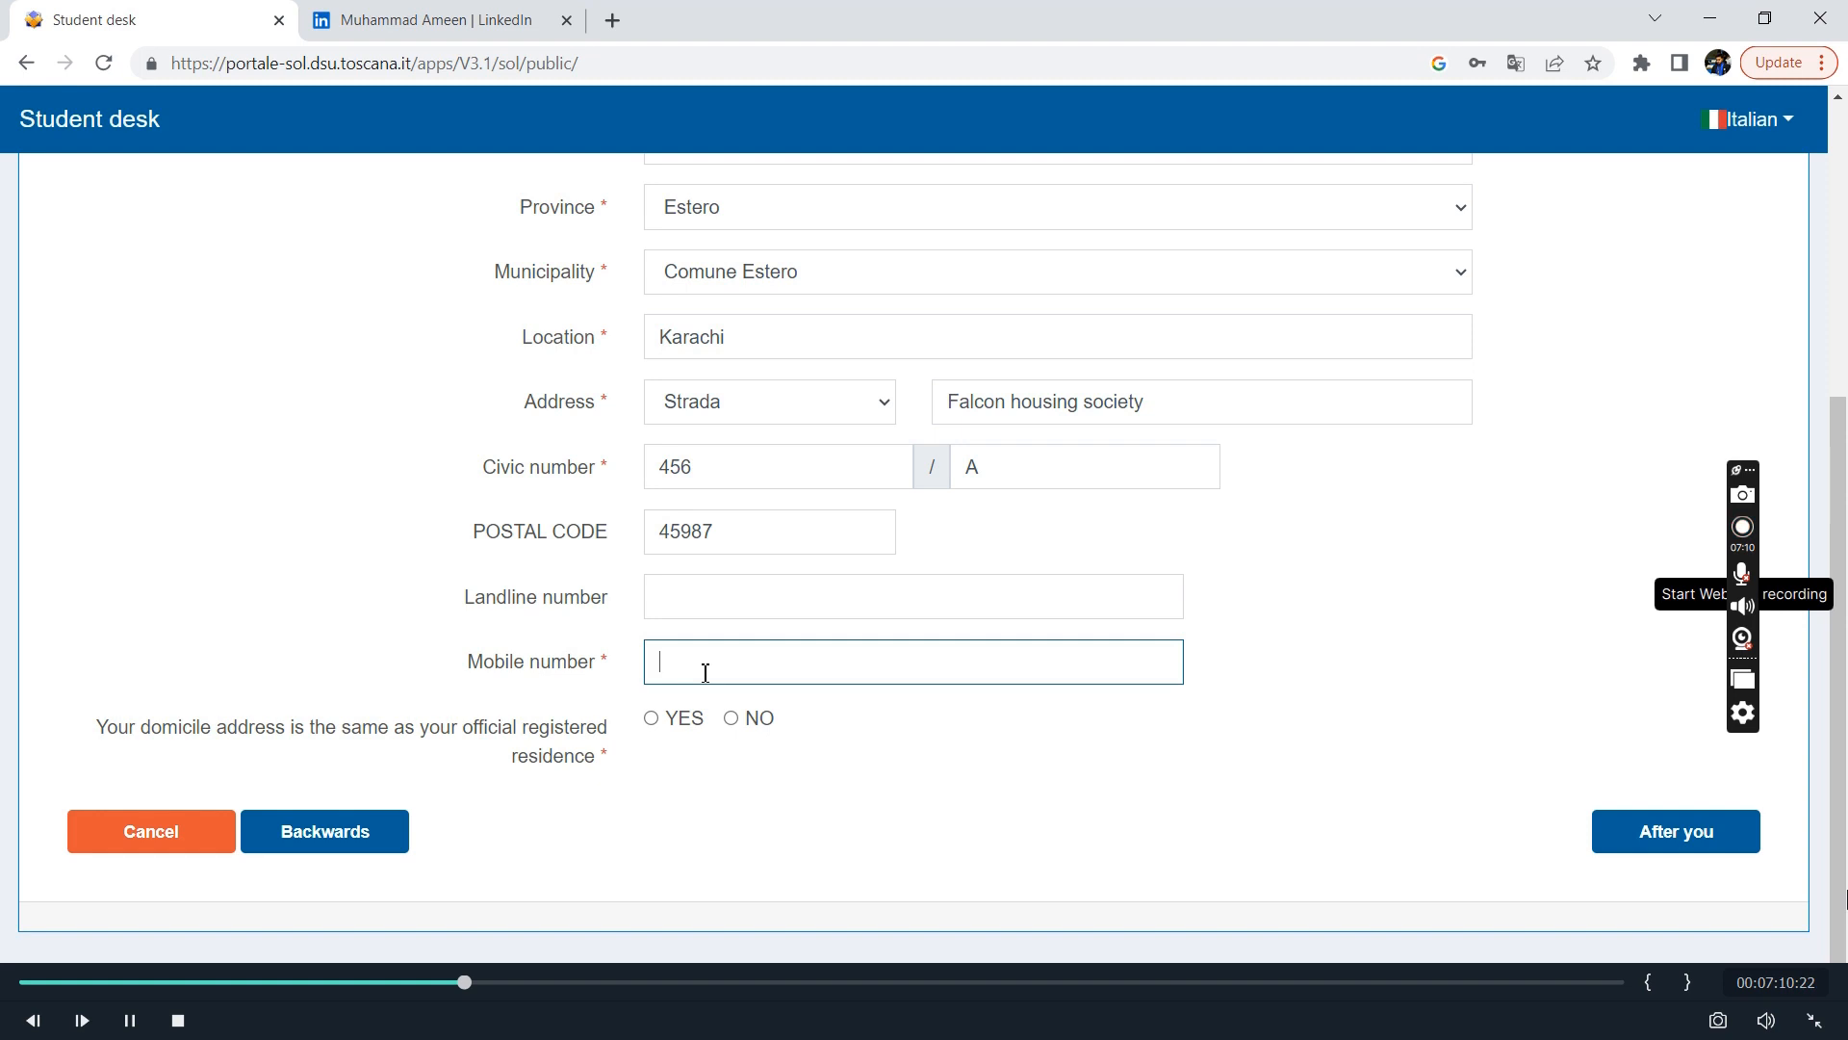
# Answer YES to the domicile address matching the official residence, briefly switching to NO to view the Domicile section.
pyautogui.click(648, 724)
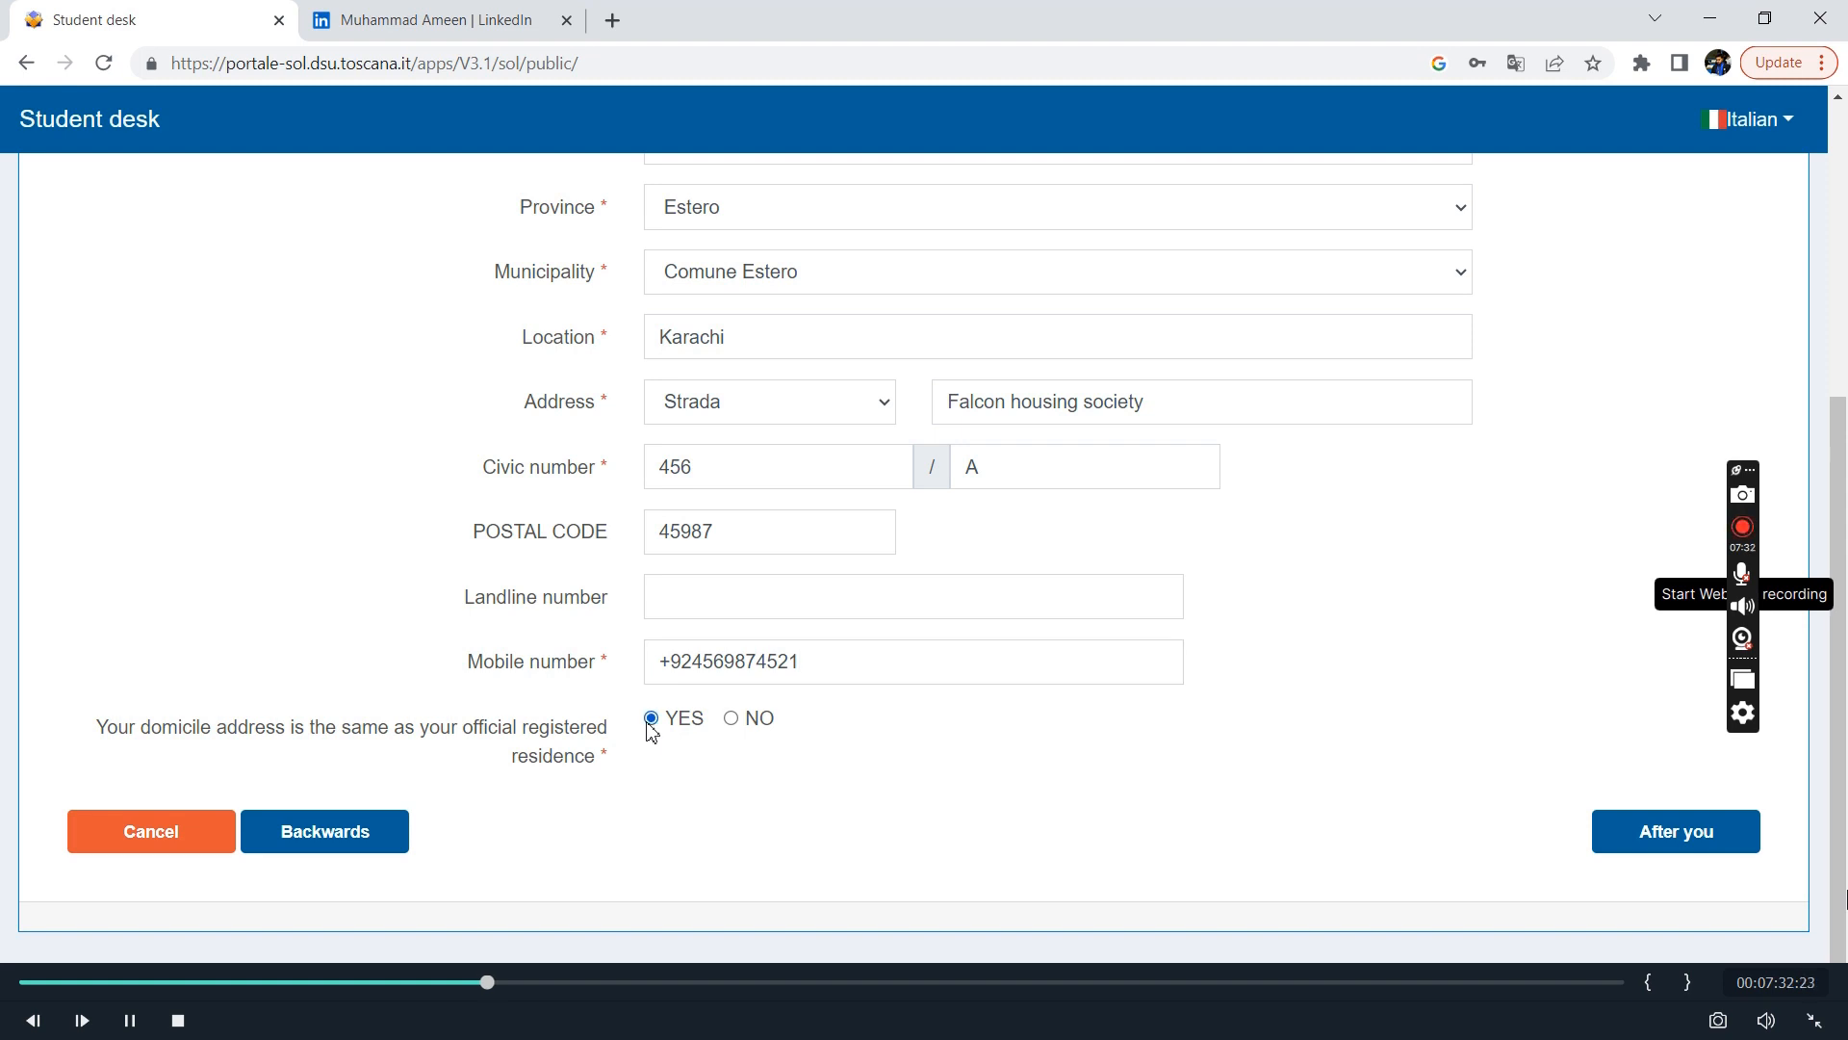
pyautogui.click(731, 720)
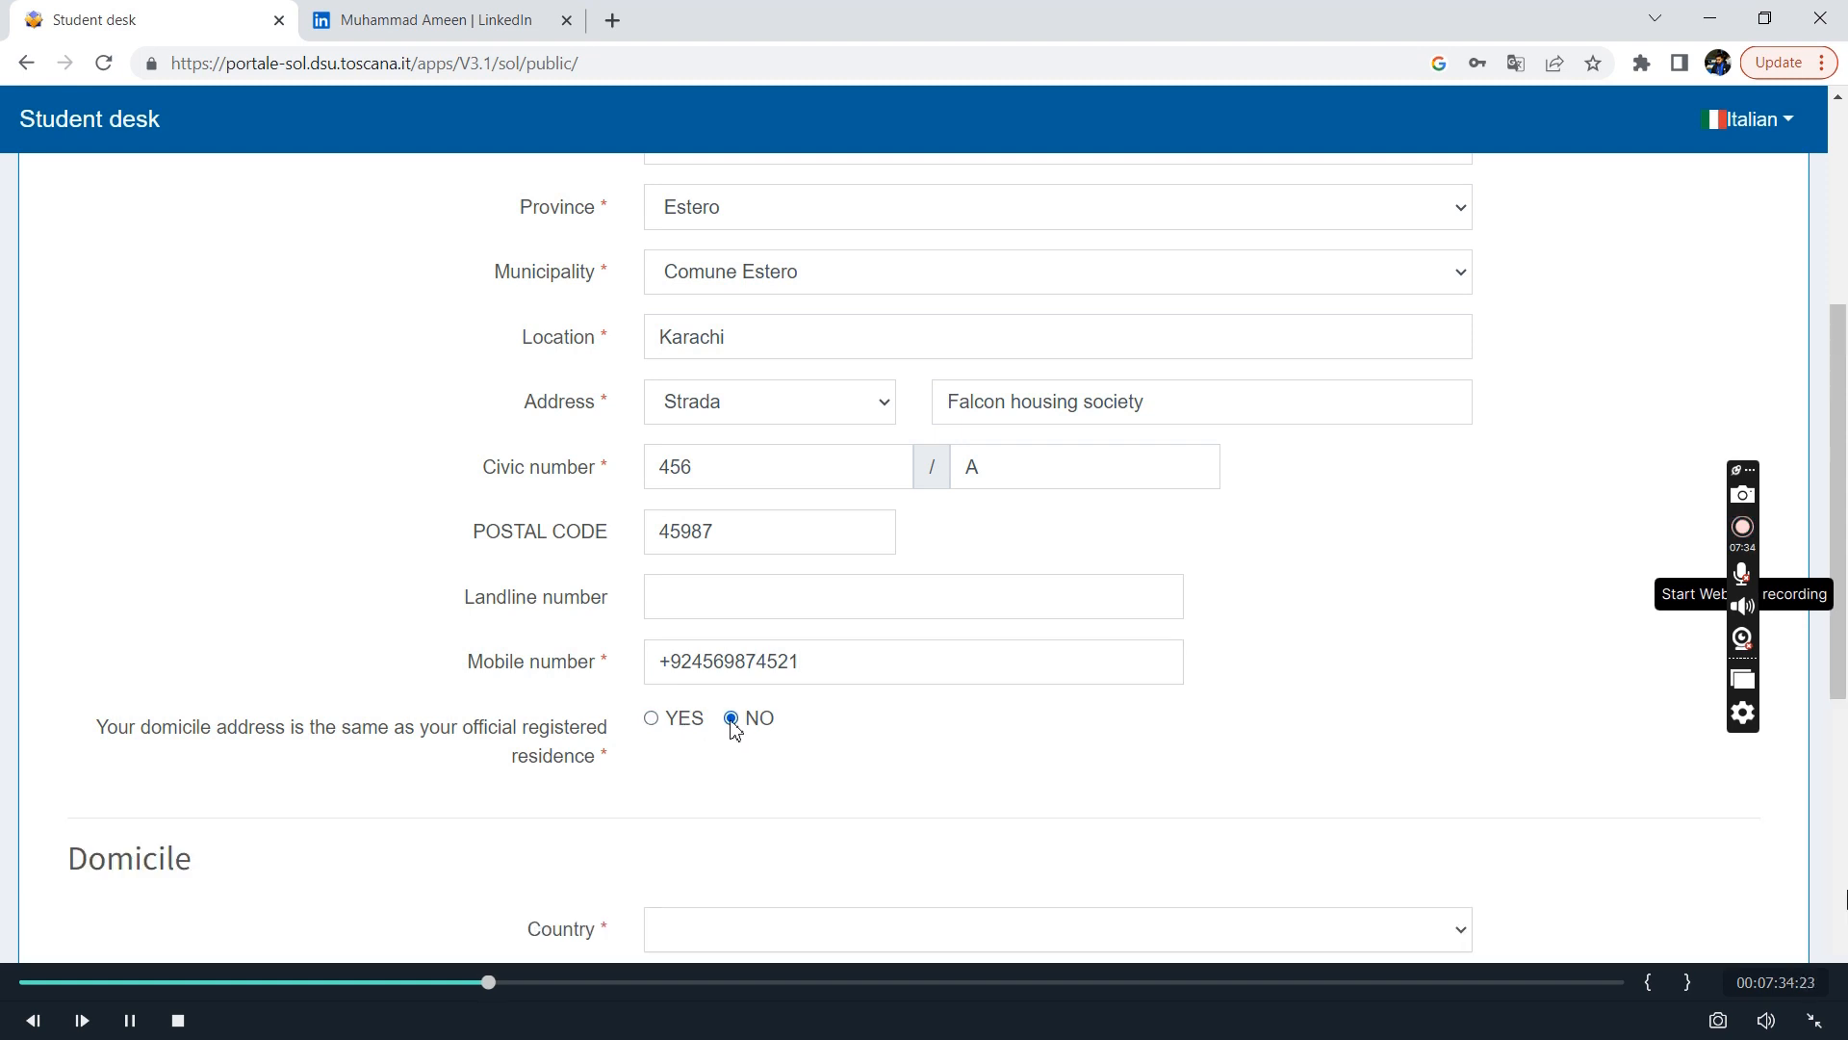
pyautogui.scroll(-5, 731, 724)
pyautogui.scroll(5, 826, 308)
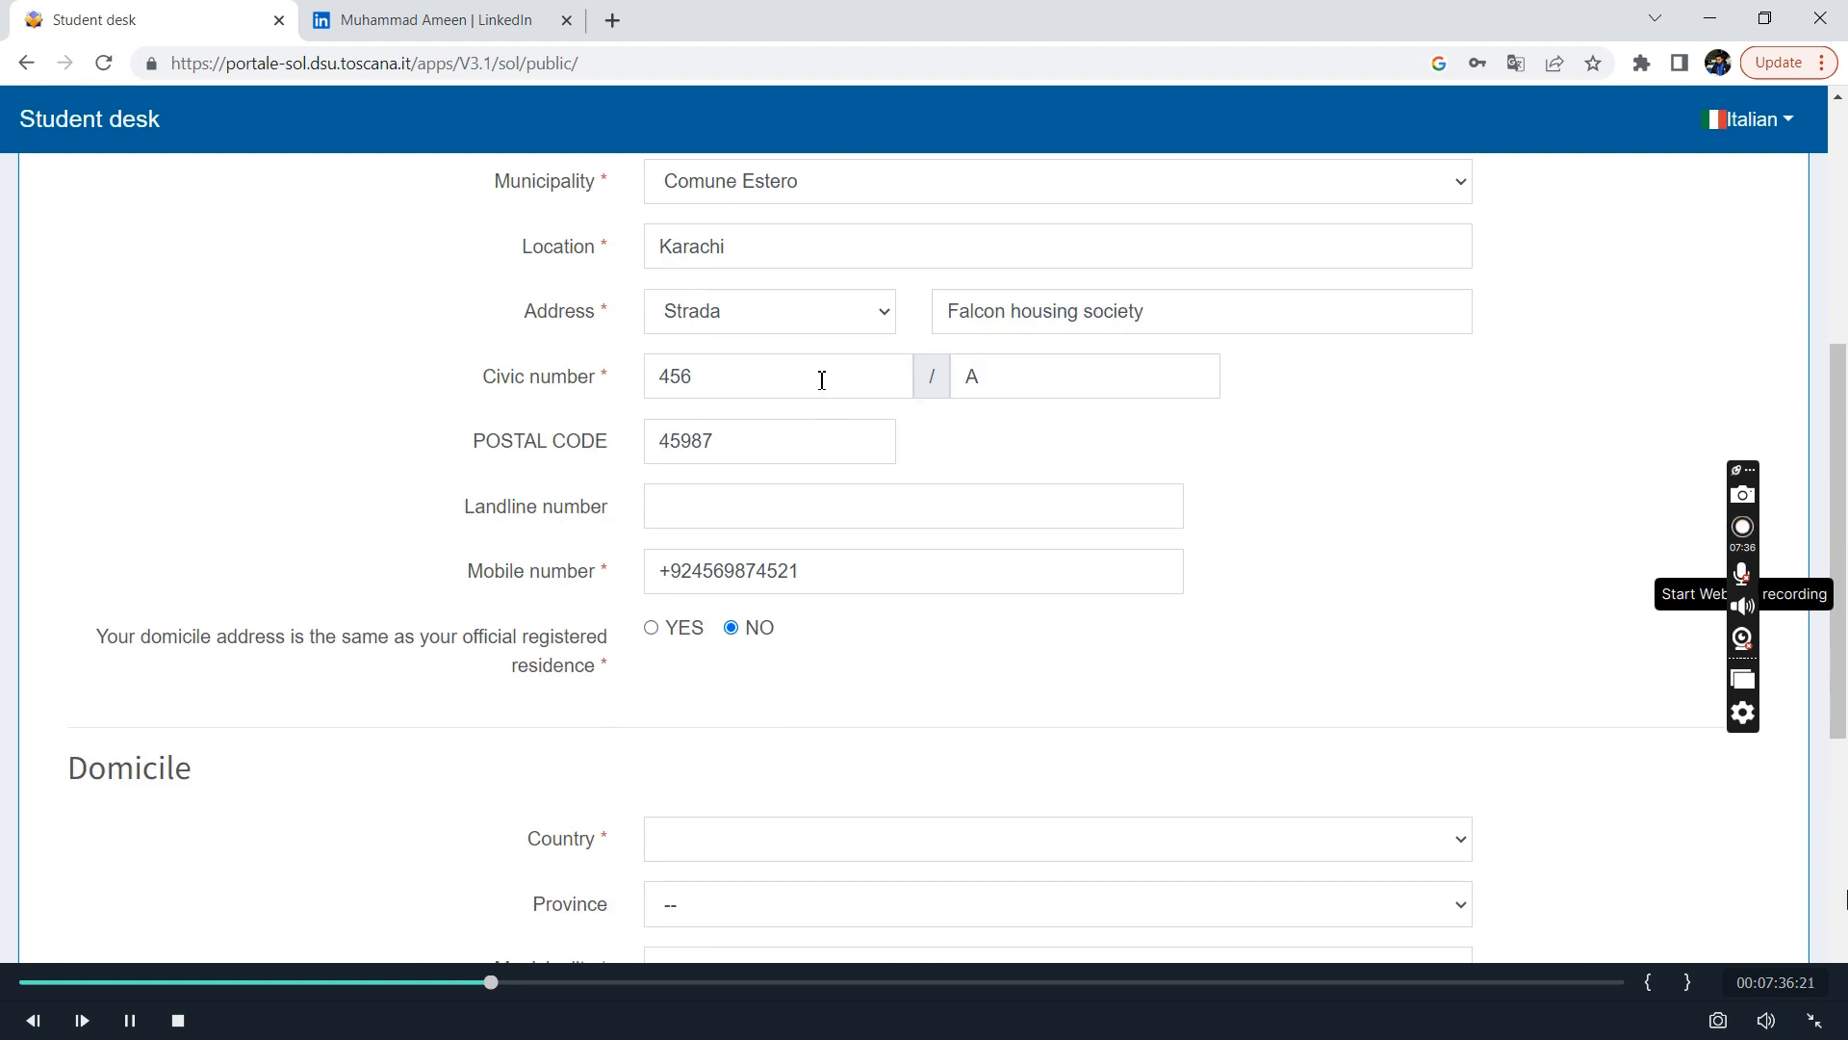
pyautogui.click(651, 628)
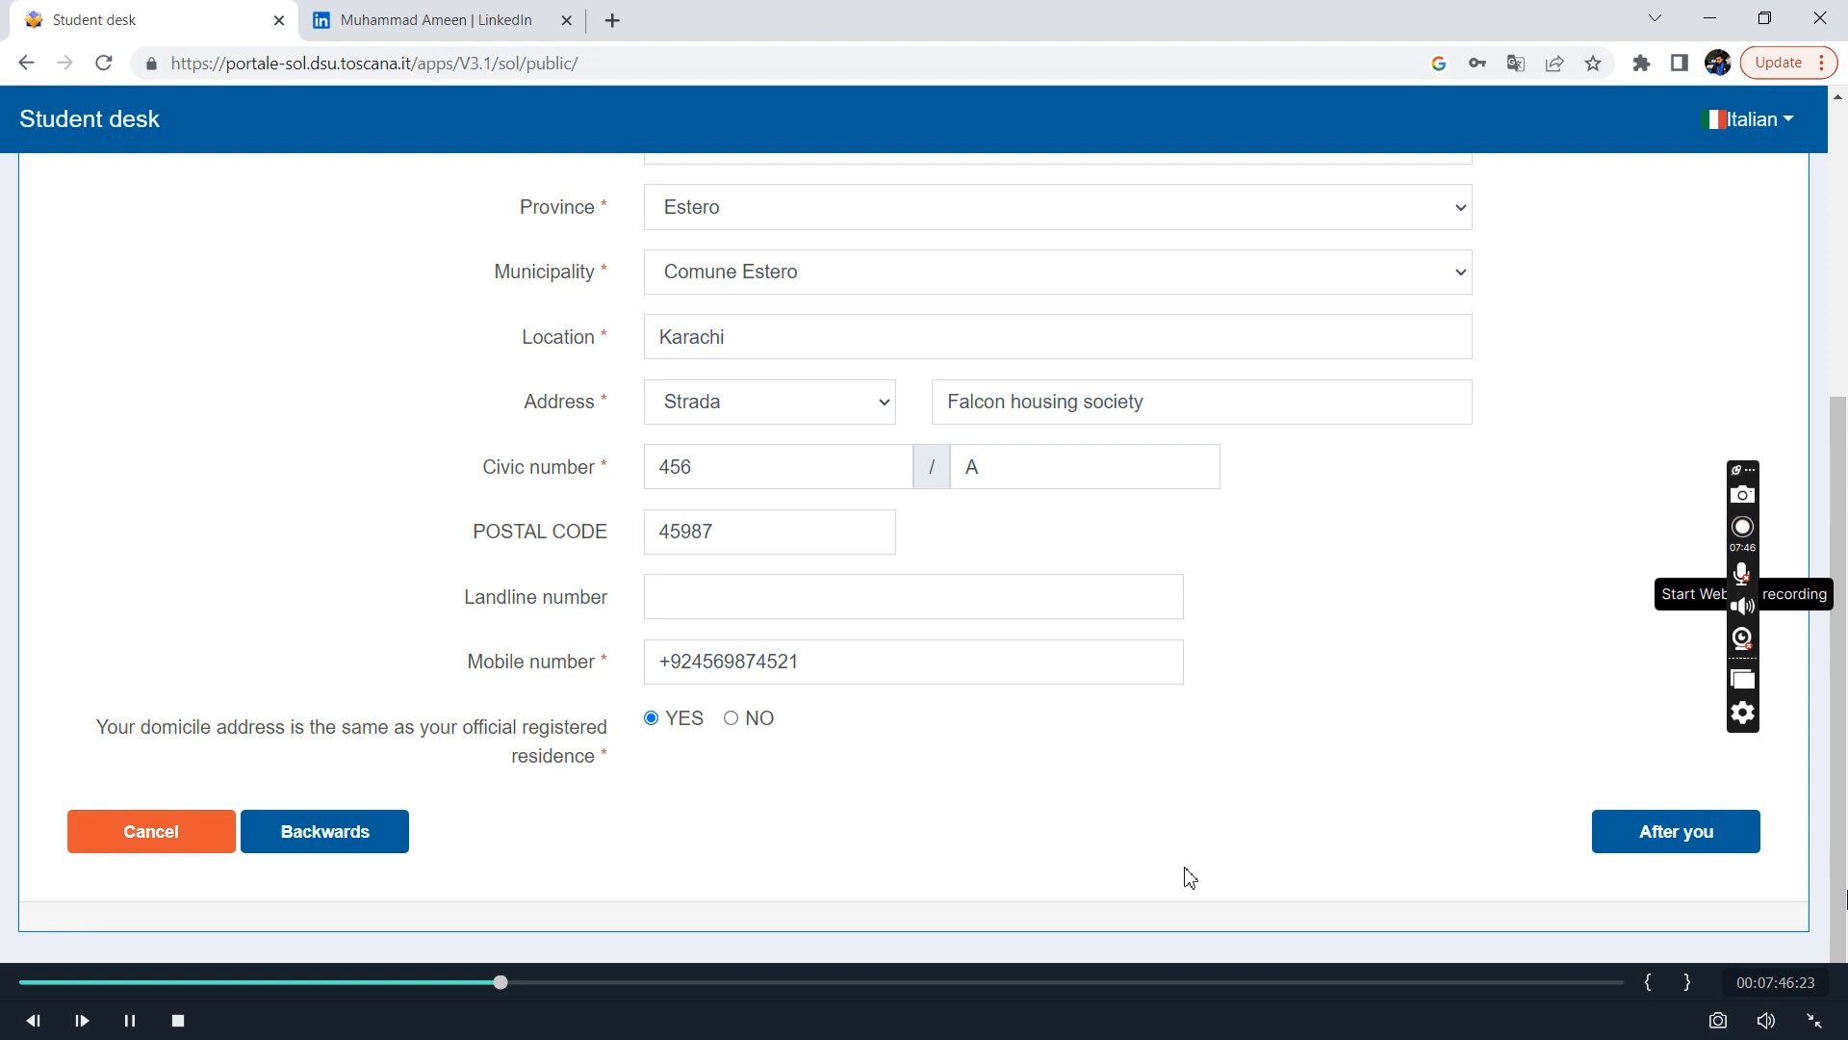
# Continue to the identification document stage and set the document type to PASSAPORTO ORDINARIO, issued by Altro/Foreign Authority.
pyautogui.click(1696, 830)
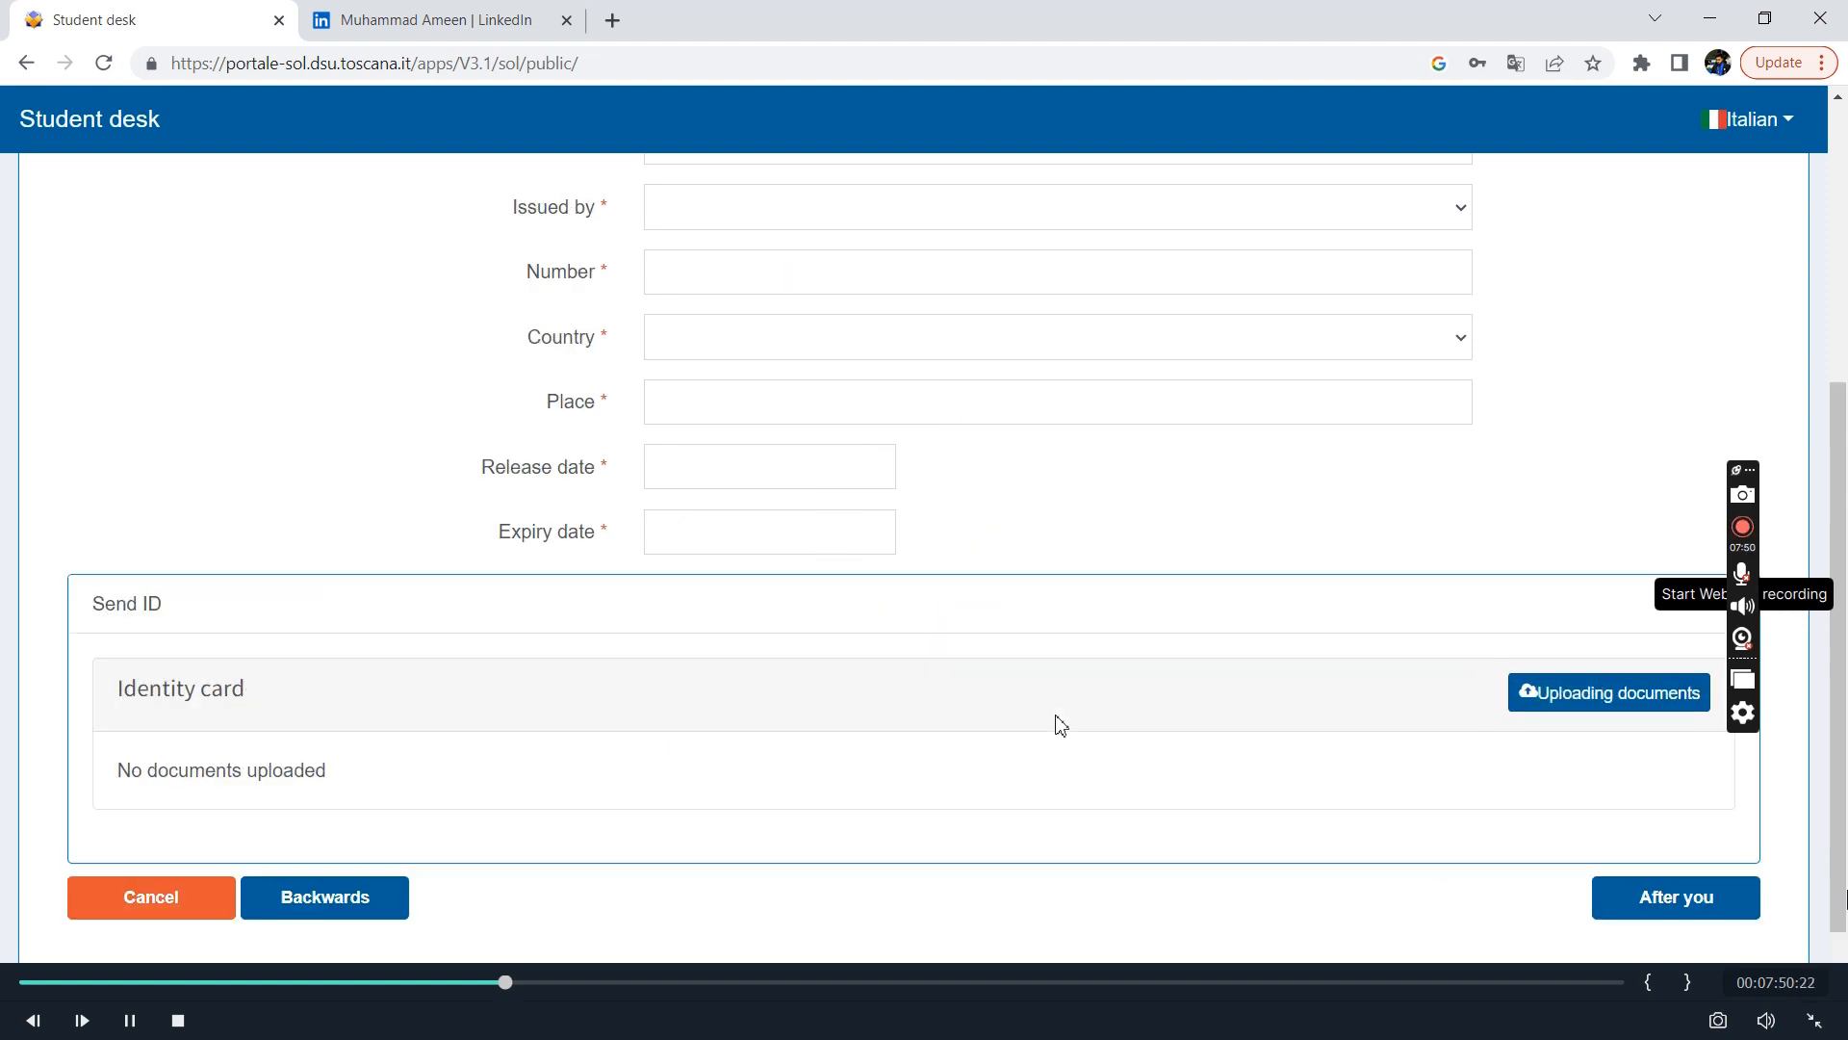
pyautogui.scroll(5, 722, 454)
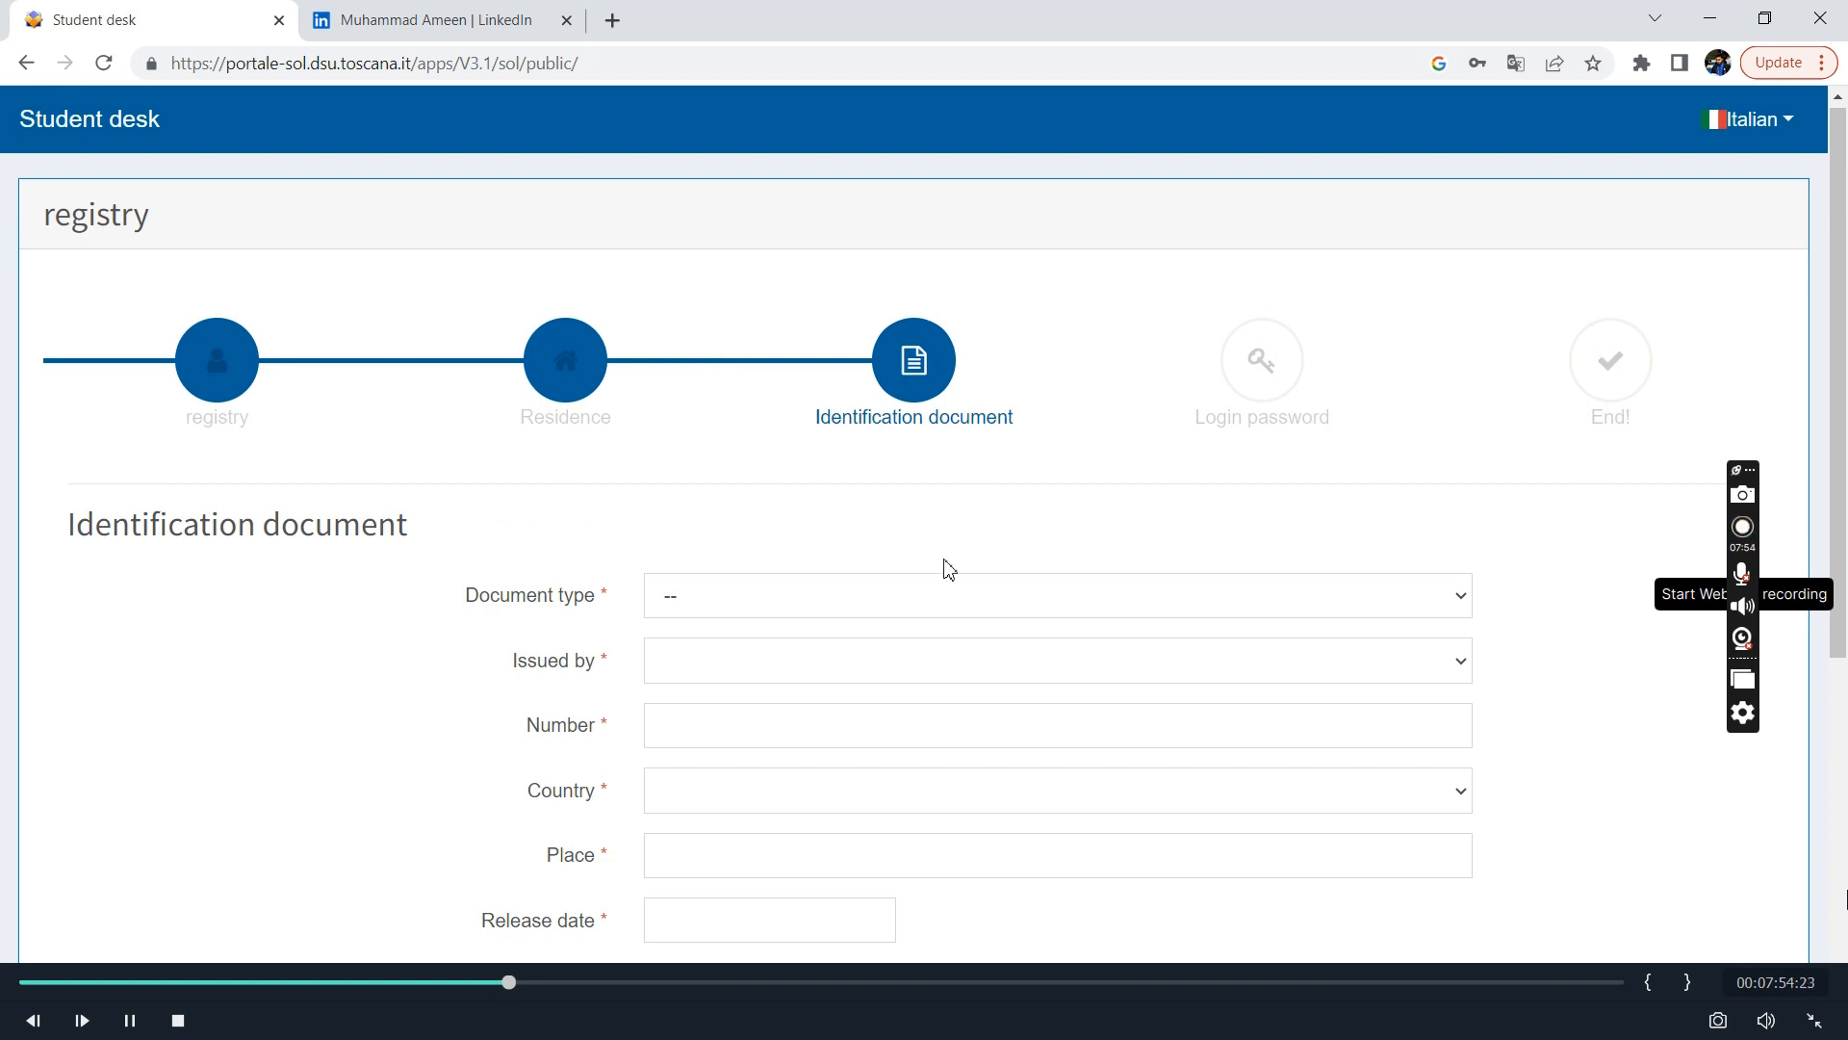
pyautogui.click(1037, 596)
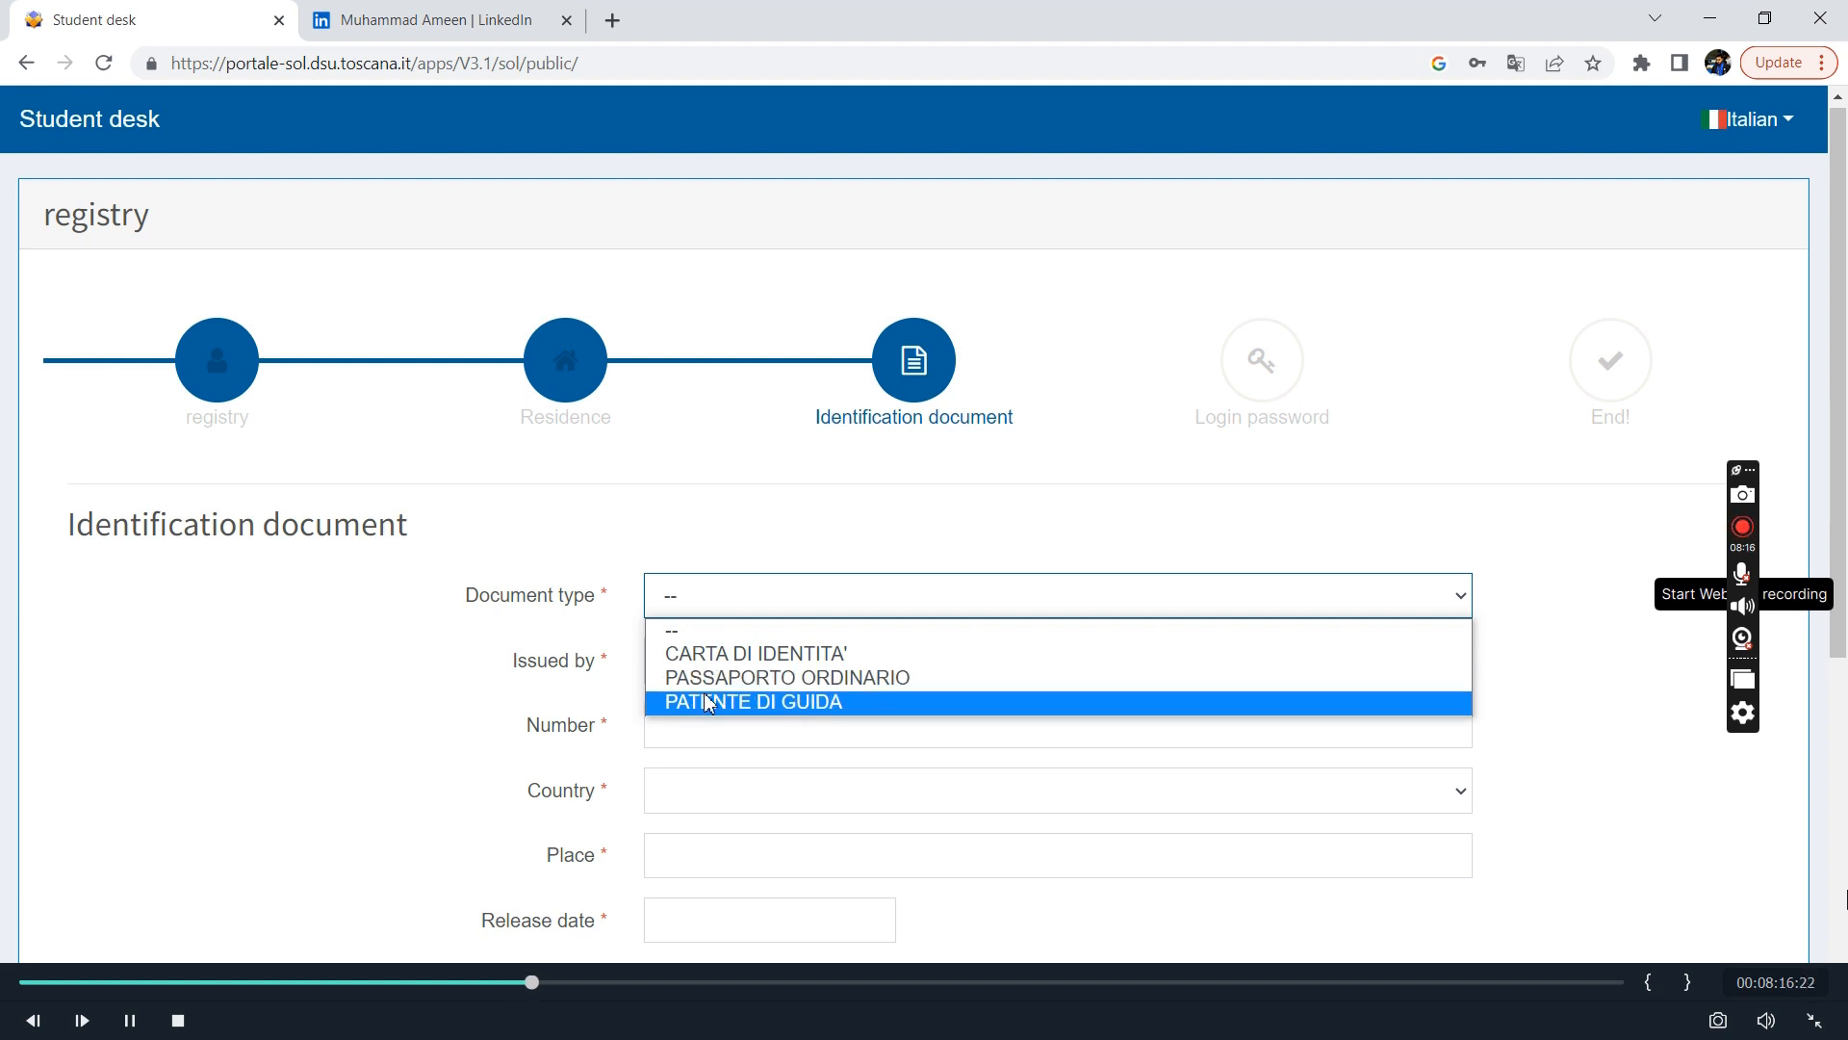
pyautogui.click(756, 669)
pyautogui.click(757, 670)
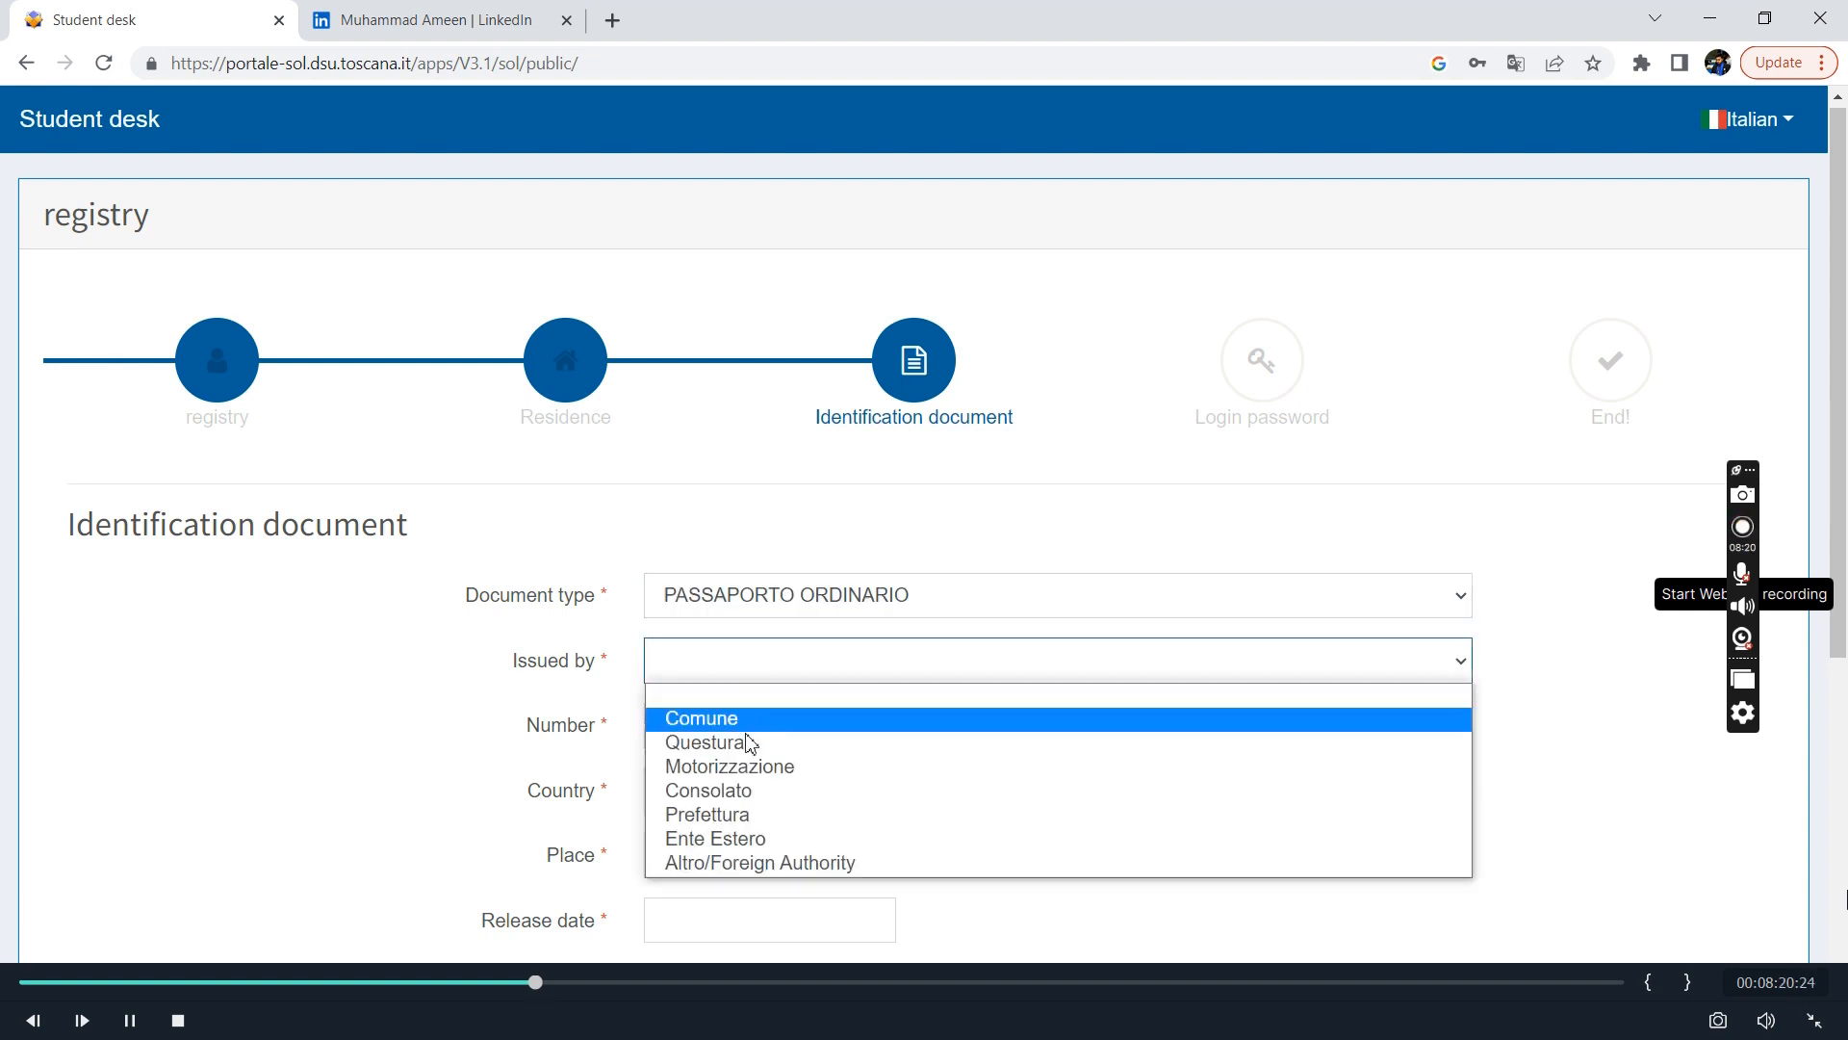
pyautogui.click(738, 863)
# Enter the passport number and set the issuing country to PAKISTAN (Z236).
pyautogui.scroll(-2, 735, 866)
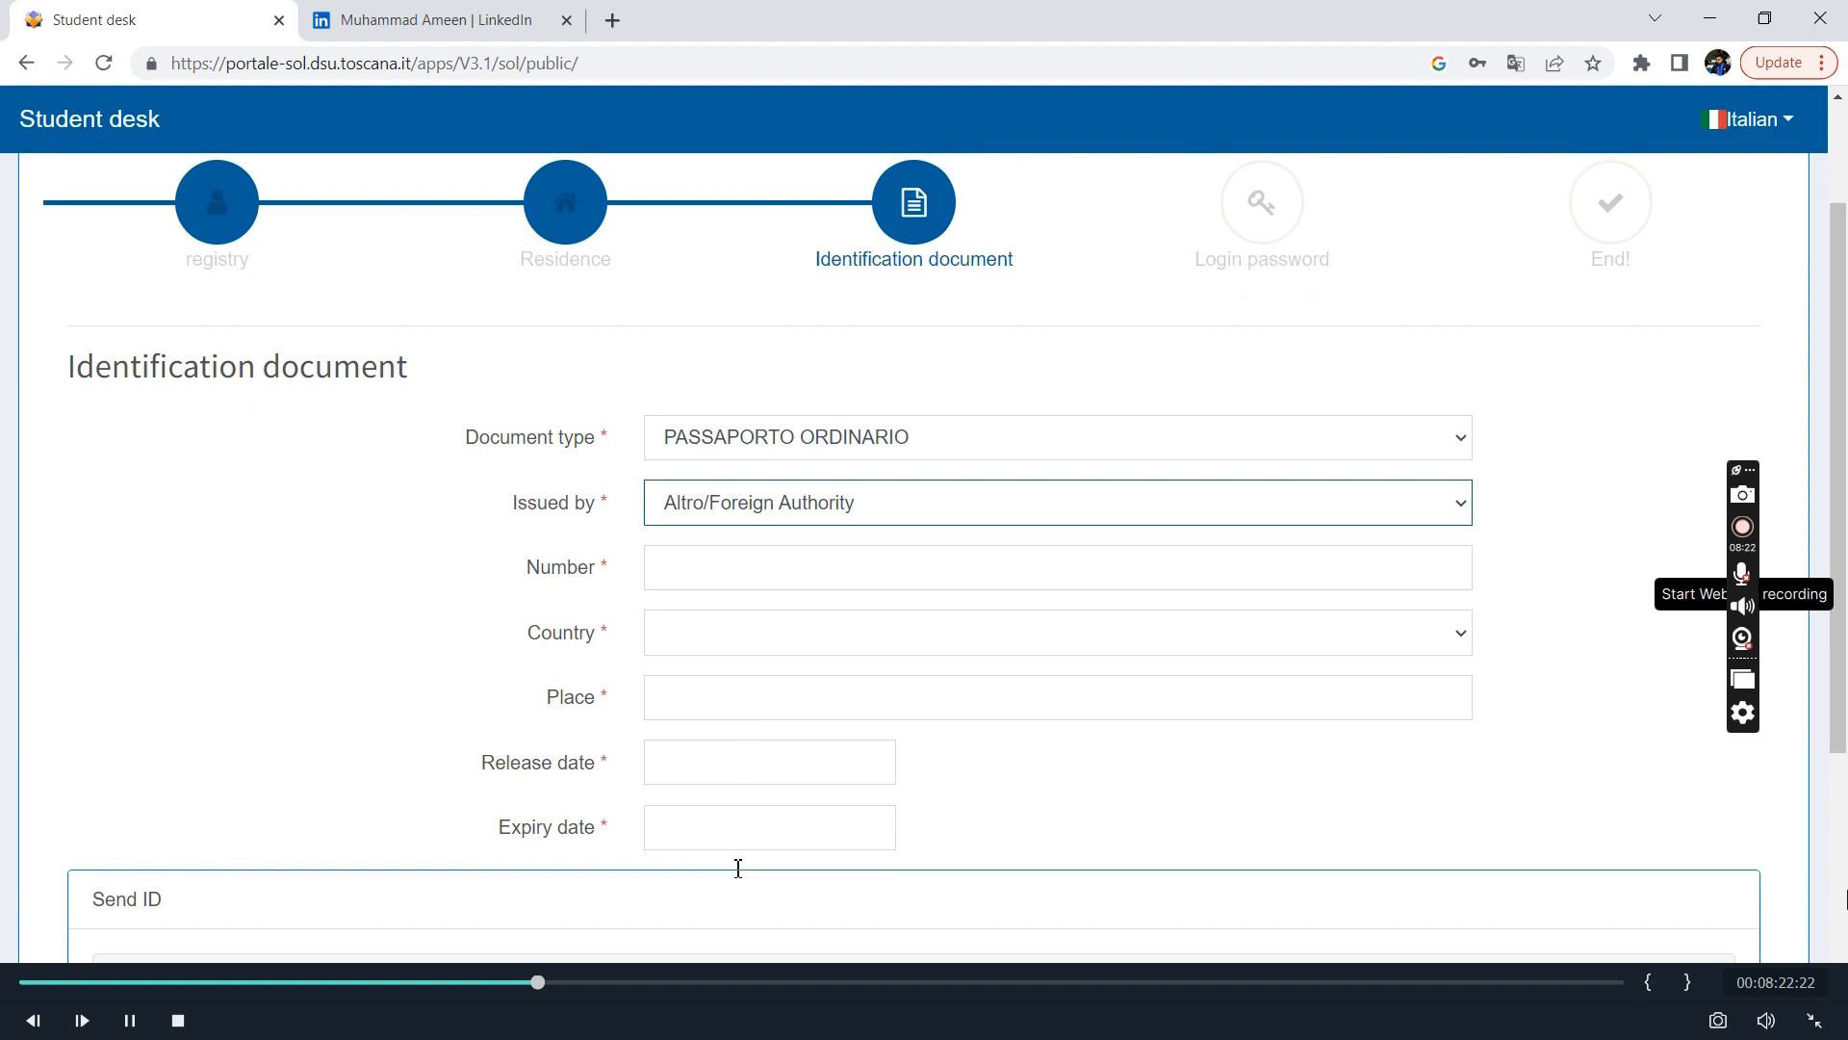
pyautogui.click(768, 557)
pyautogui.press('Tab')
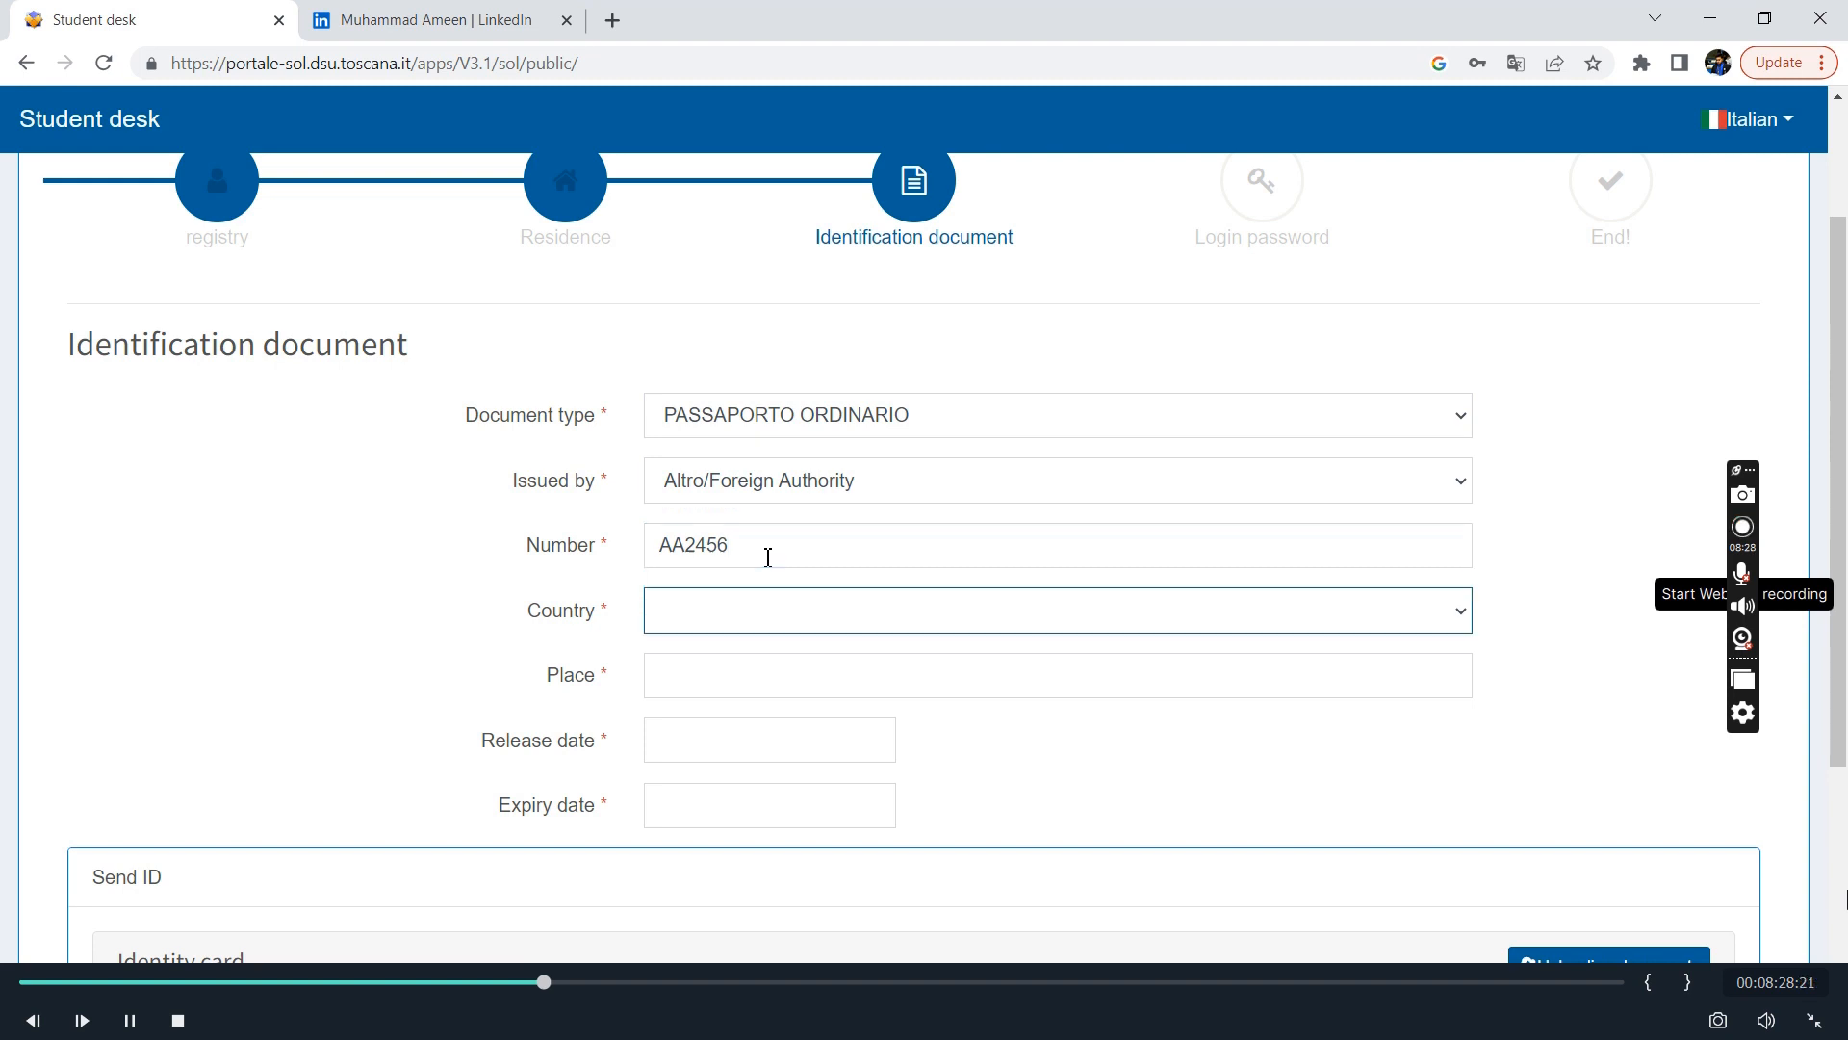
pyautogui.click(847, 617)
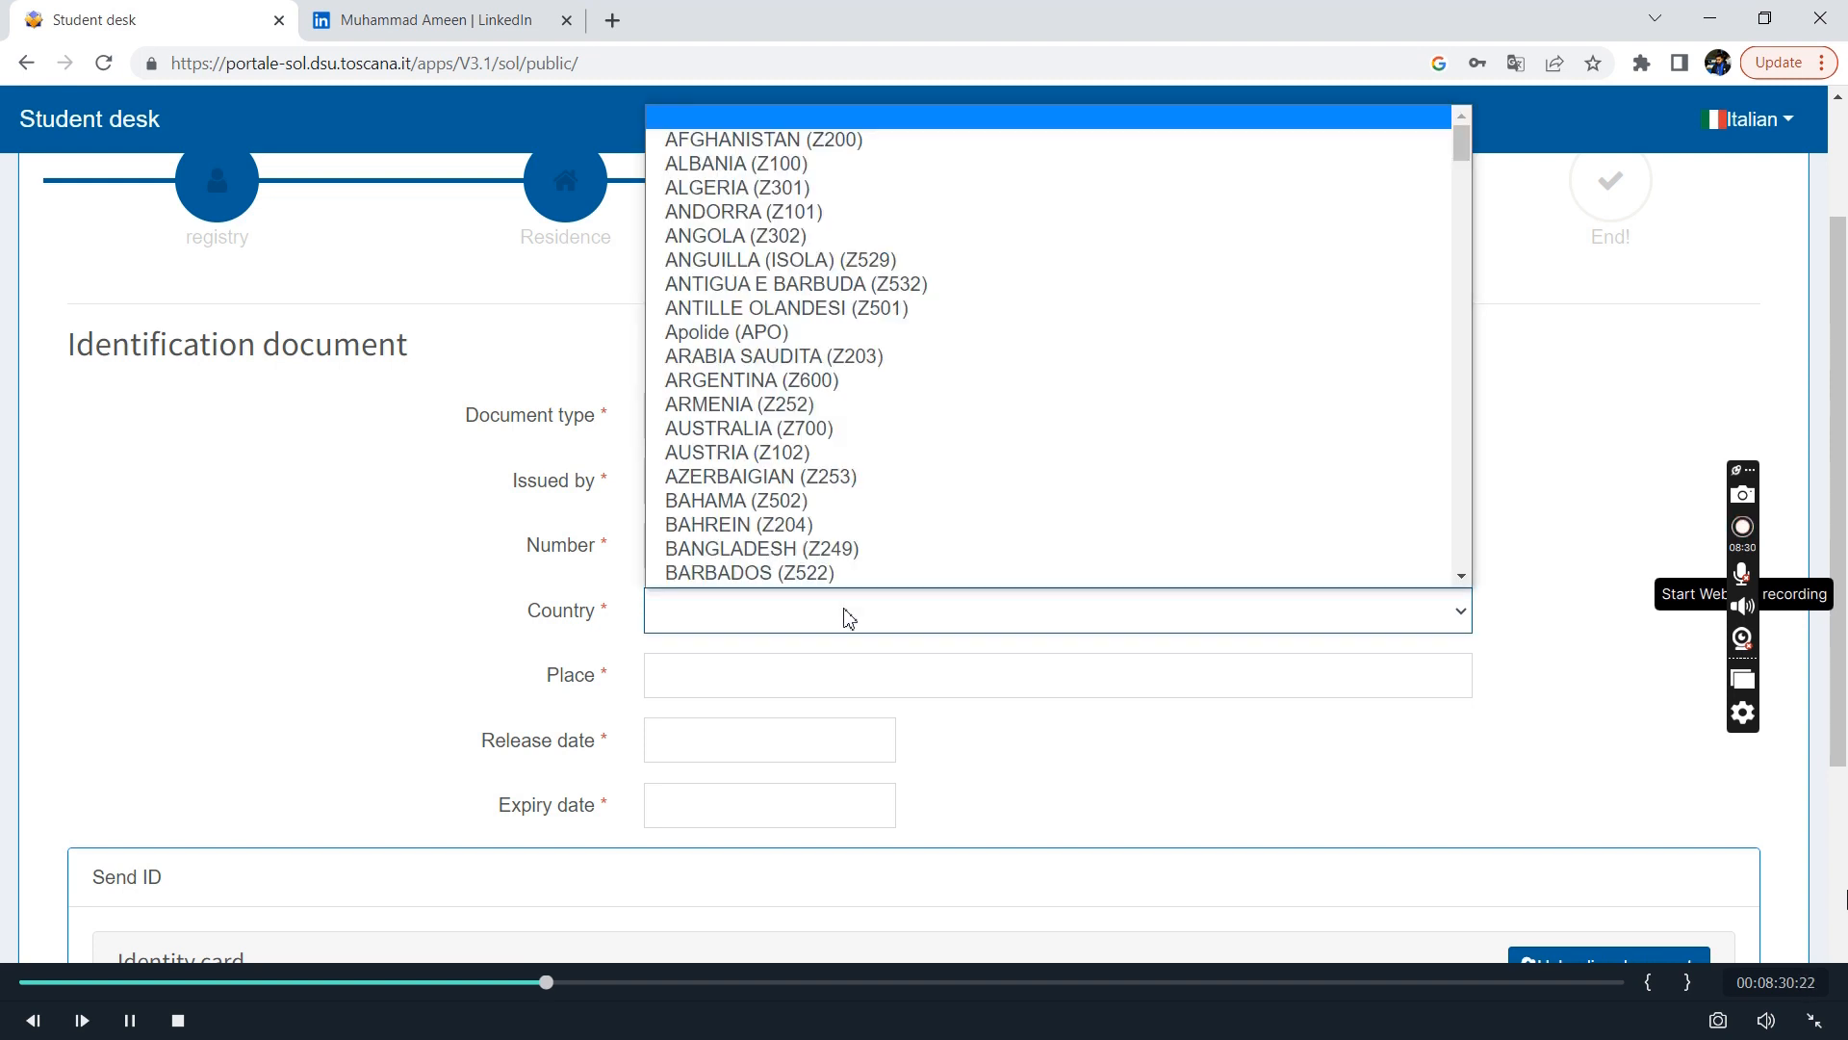
pyautogui.press('p')
pyautogui.press('Down')
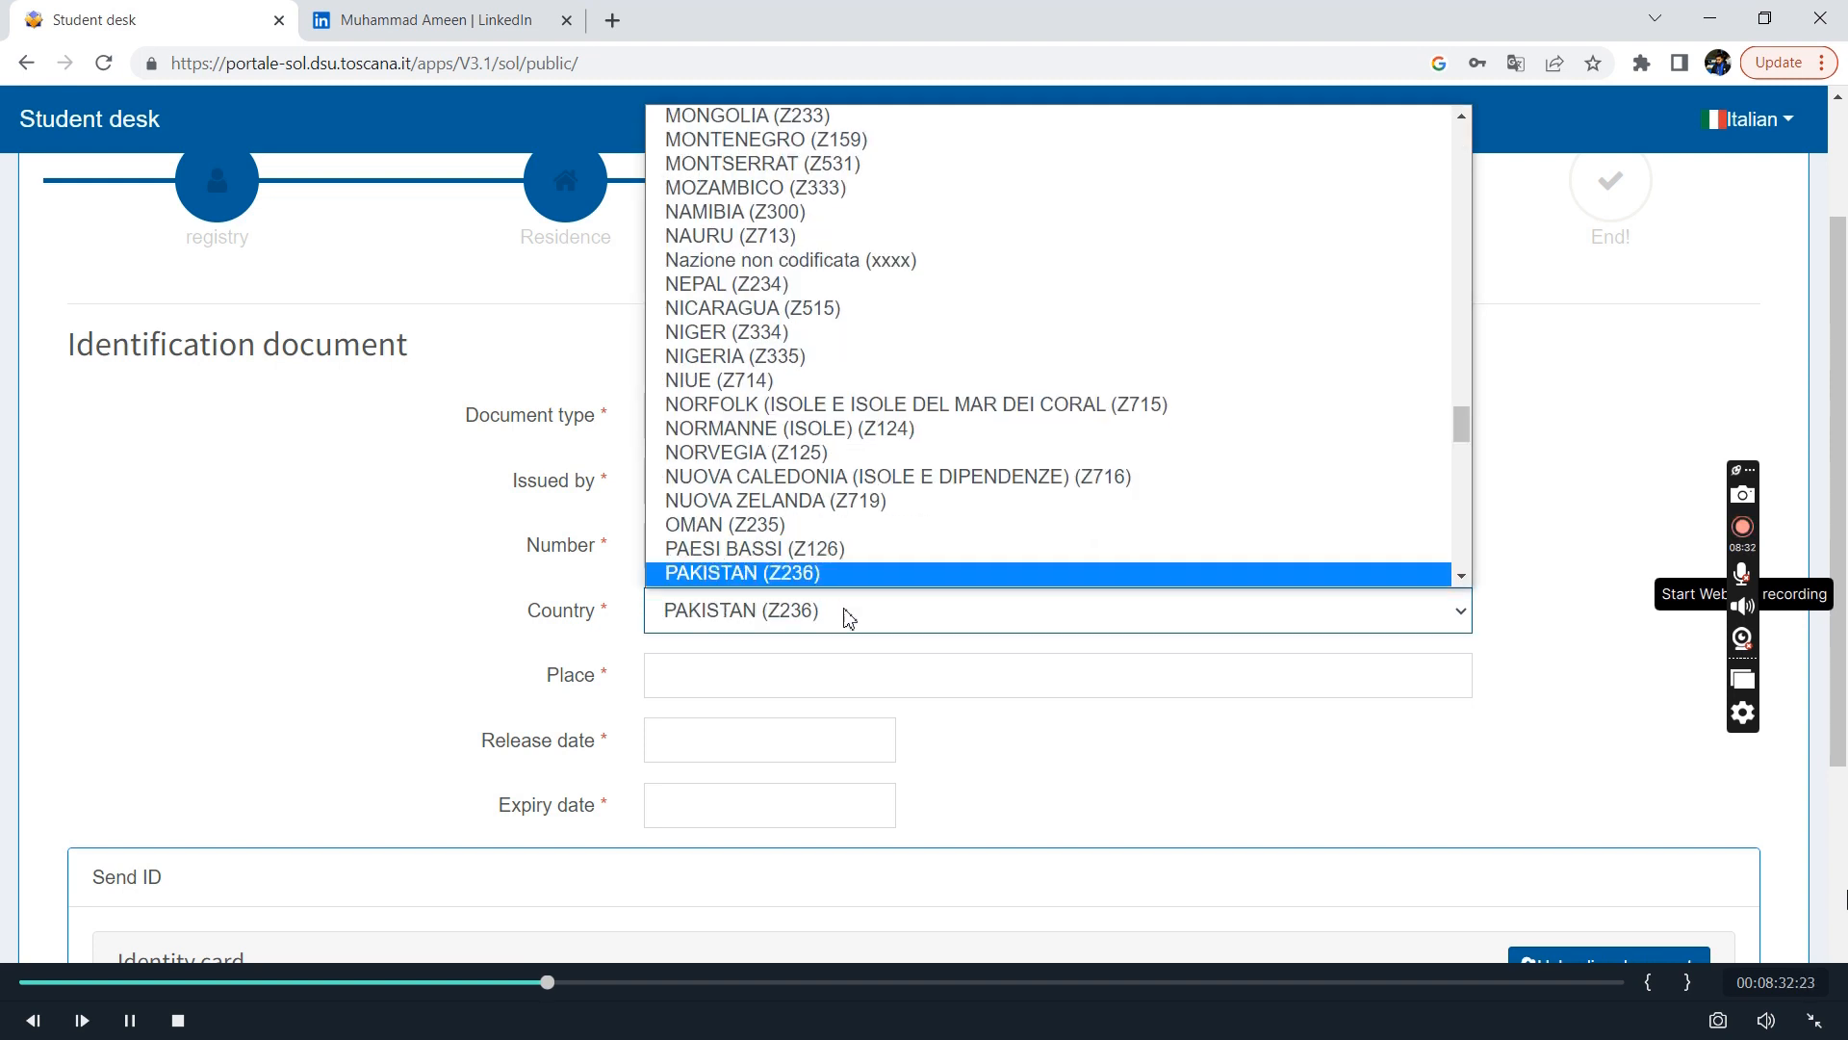
pyautogui.click(789, 573)
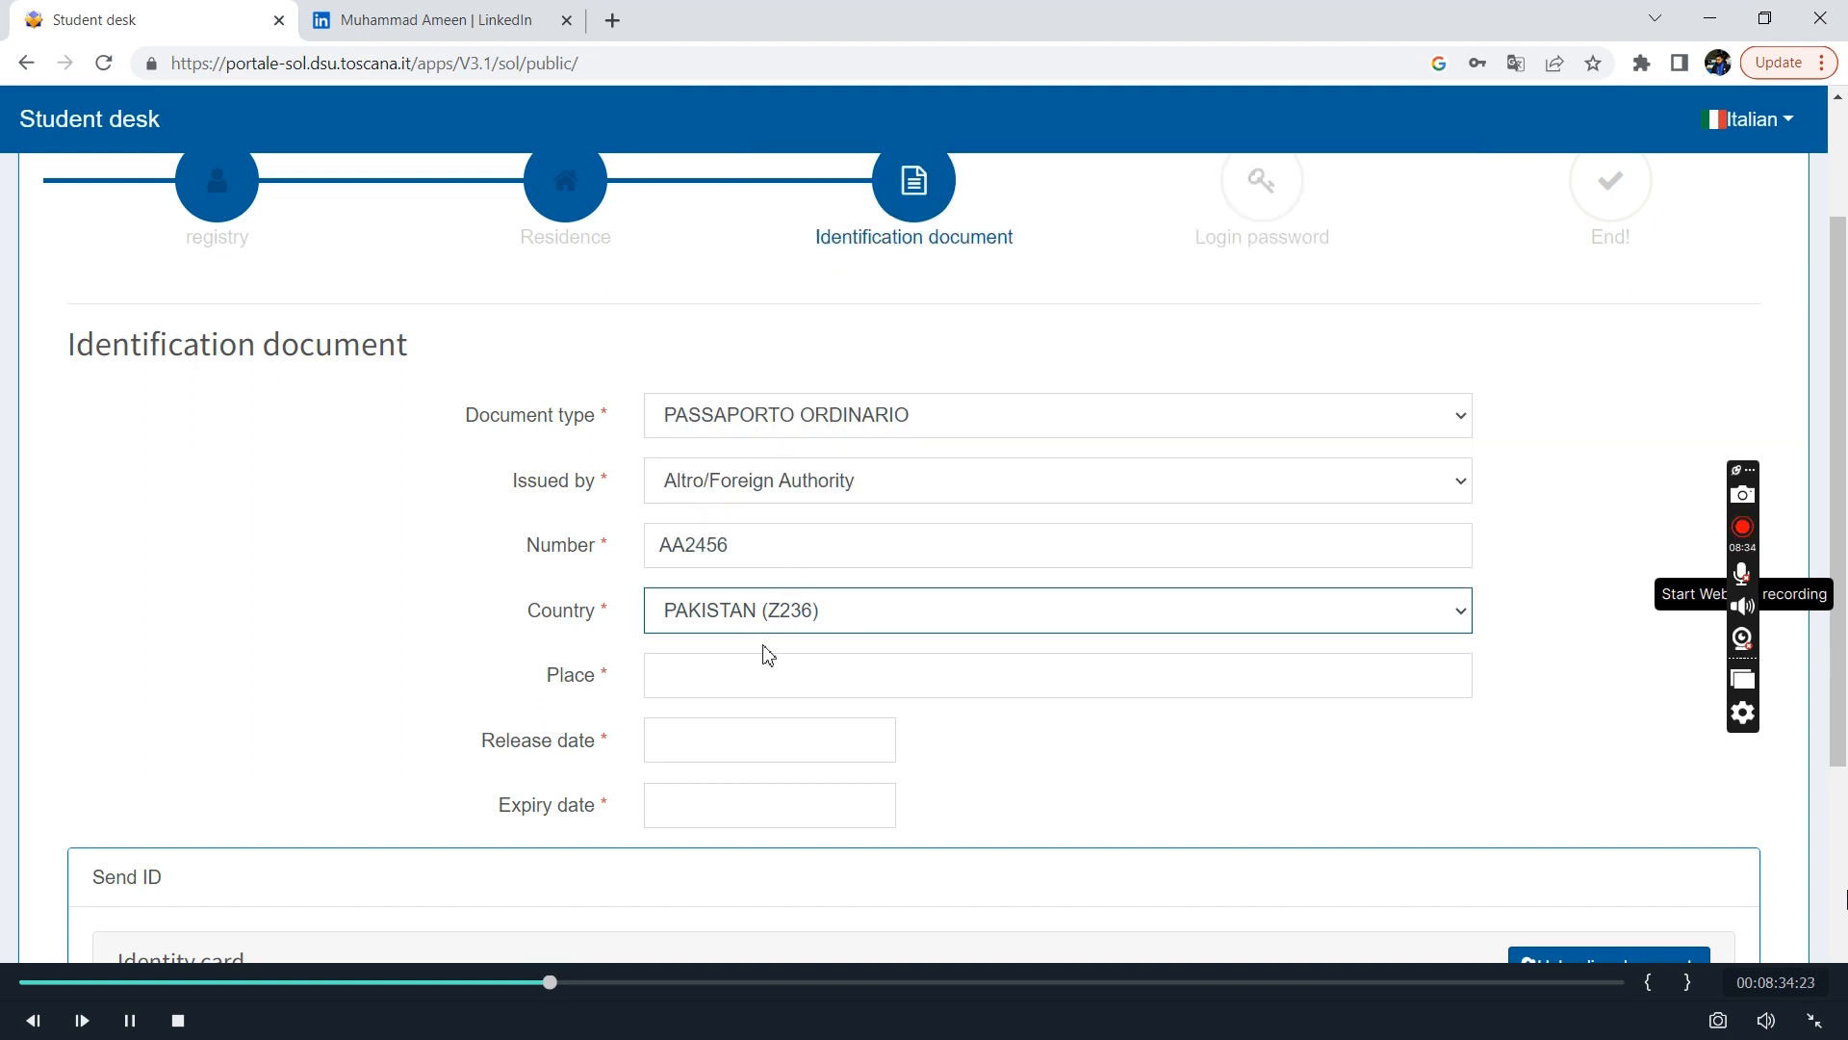
# Enter Karachi as the passport's place of issue and set the release date to 06/07/2023.
pyautogui.click(755, 677)
pyautogui.write('Ka')
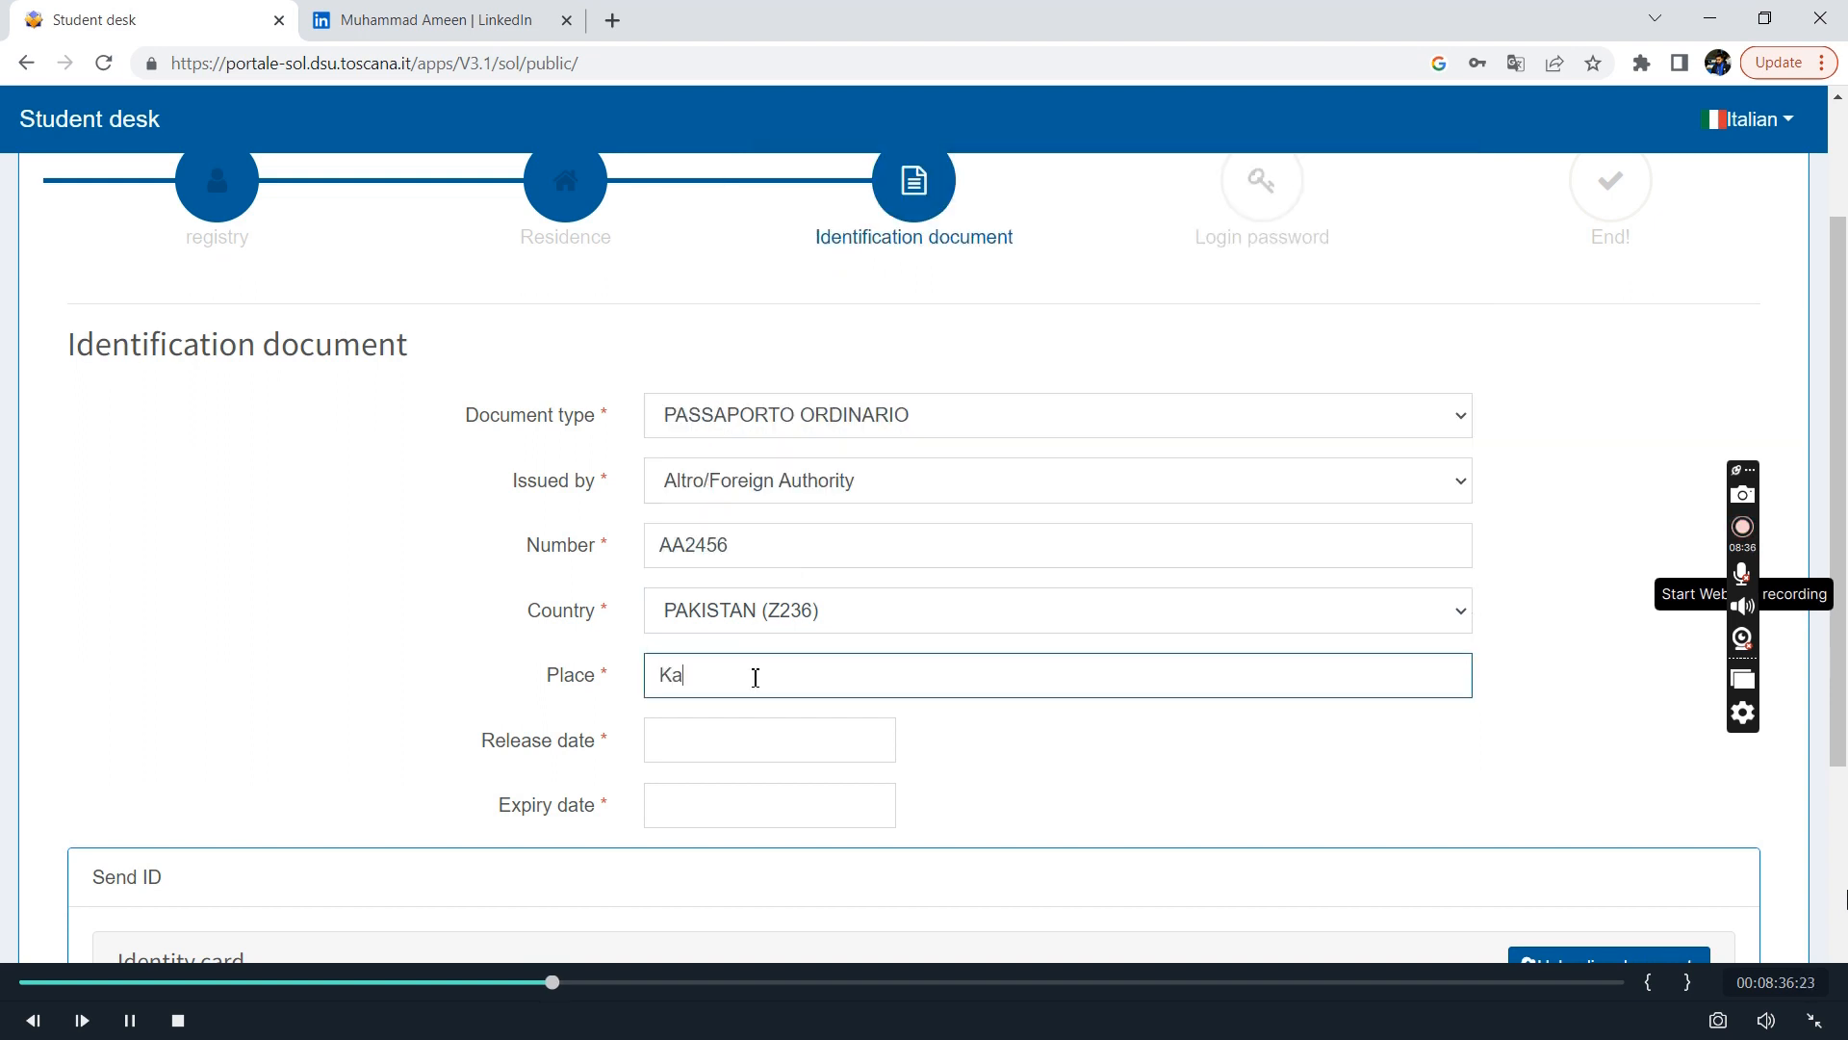
pyautogui.write('rachi')
pyautogui.press('Tab')
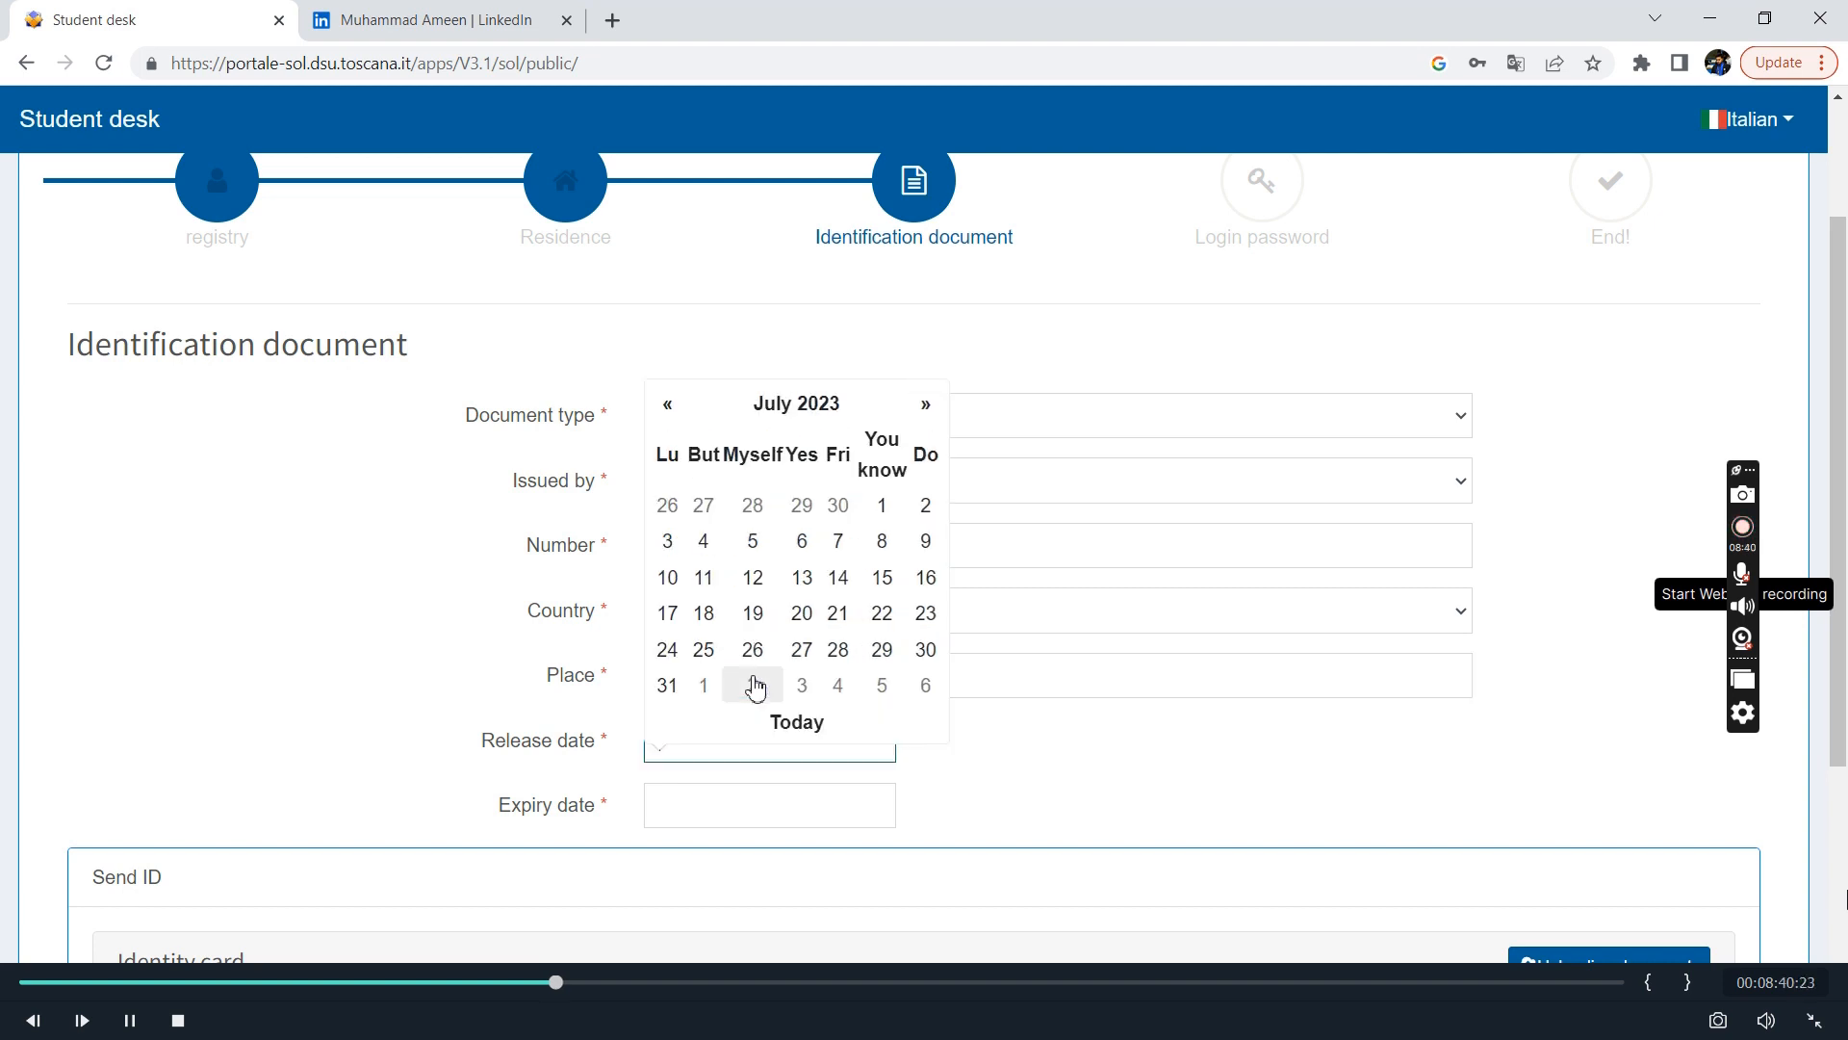
pyautogui.click(803, 539)
# Set the passport's expiry date to 27/07/2028.
pyautogui.click(734, 823)
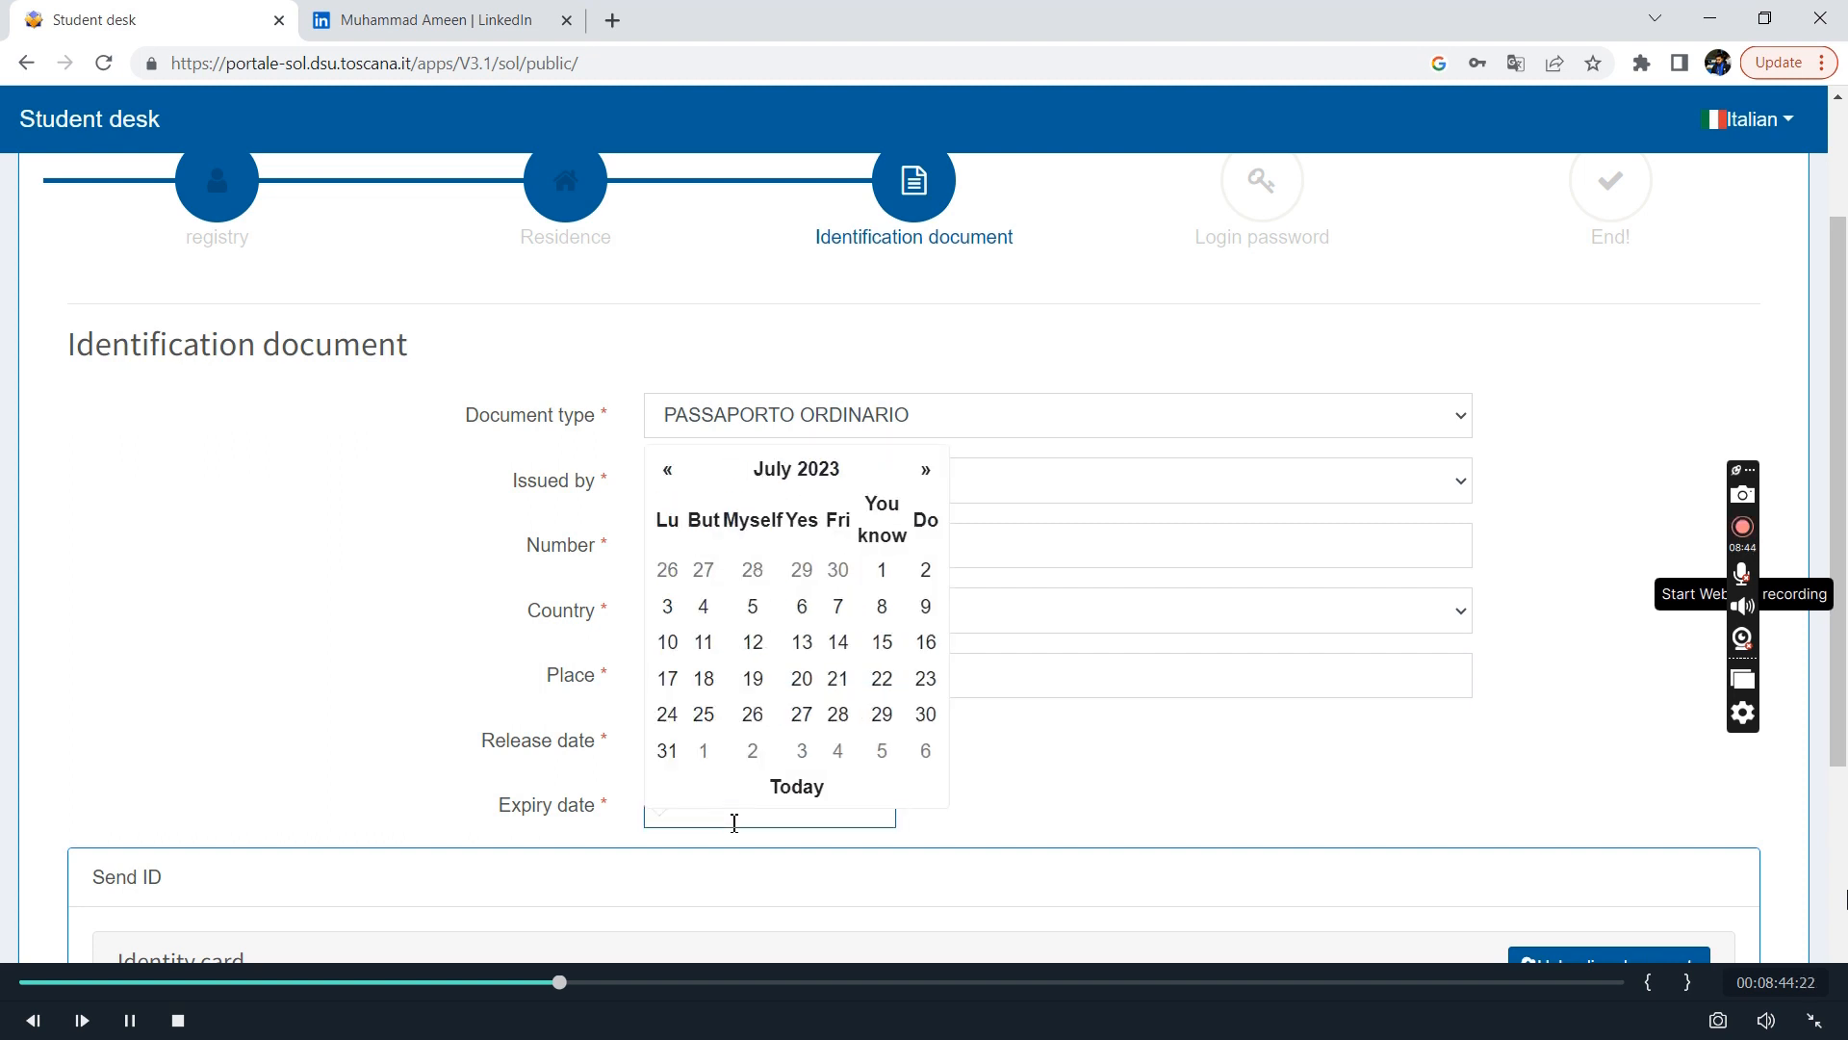
pyautogui.click(806, 714)
pyautogui.click(812, 807)
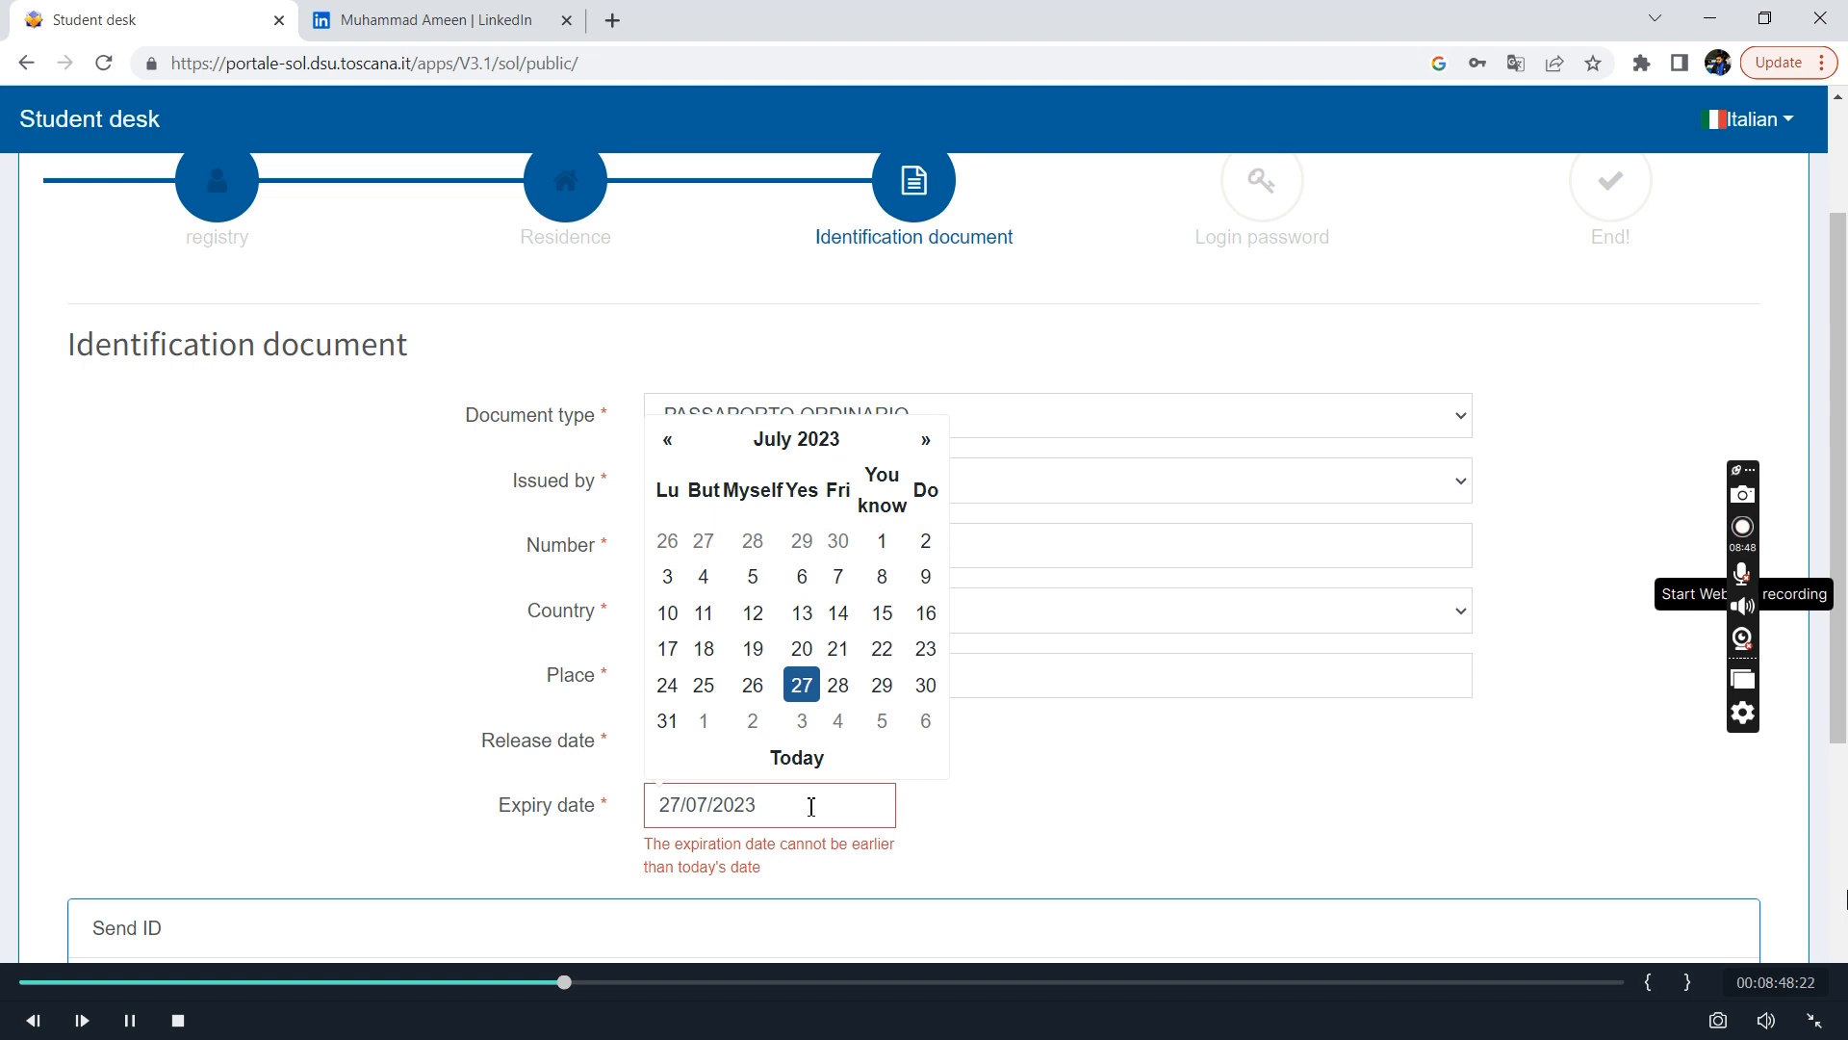
pyautogui.press('BackSpace')
pyautogui.write('7')
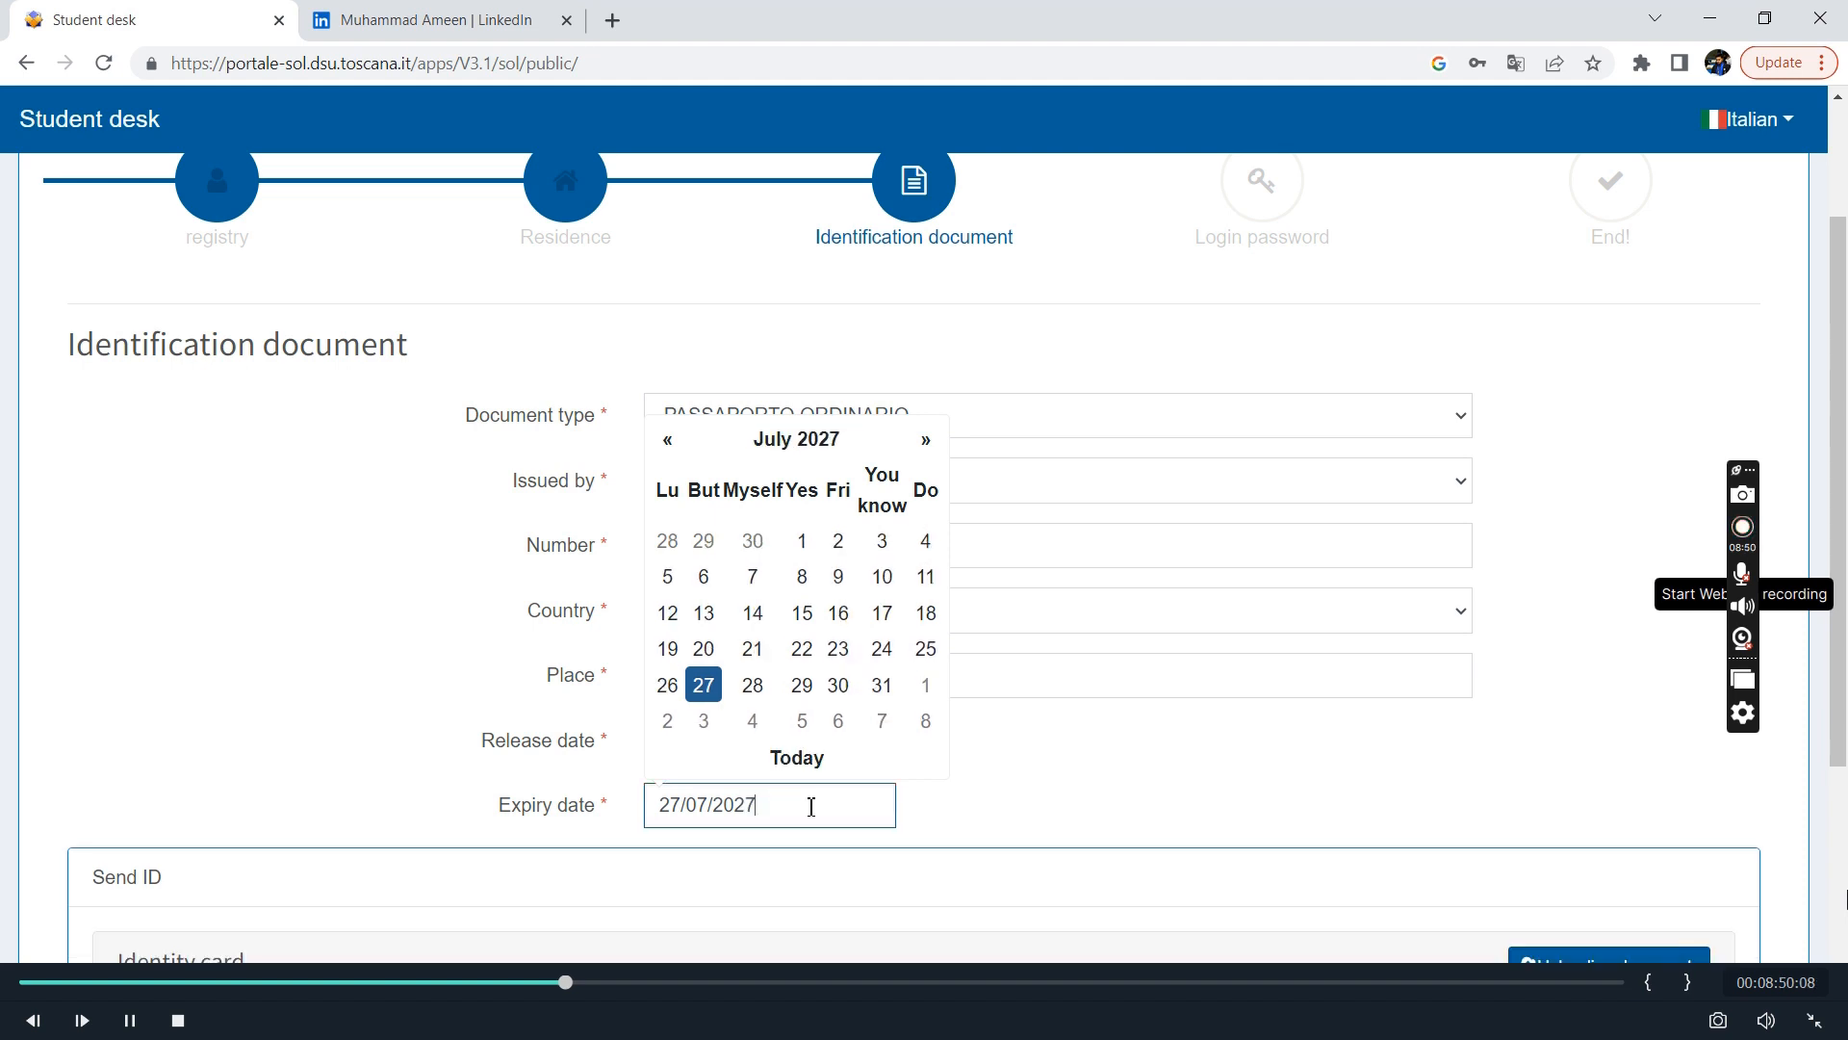
pyautogui.click(948, 811)
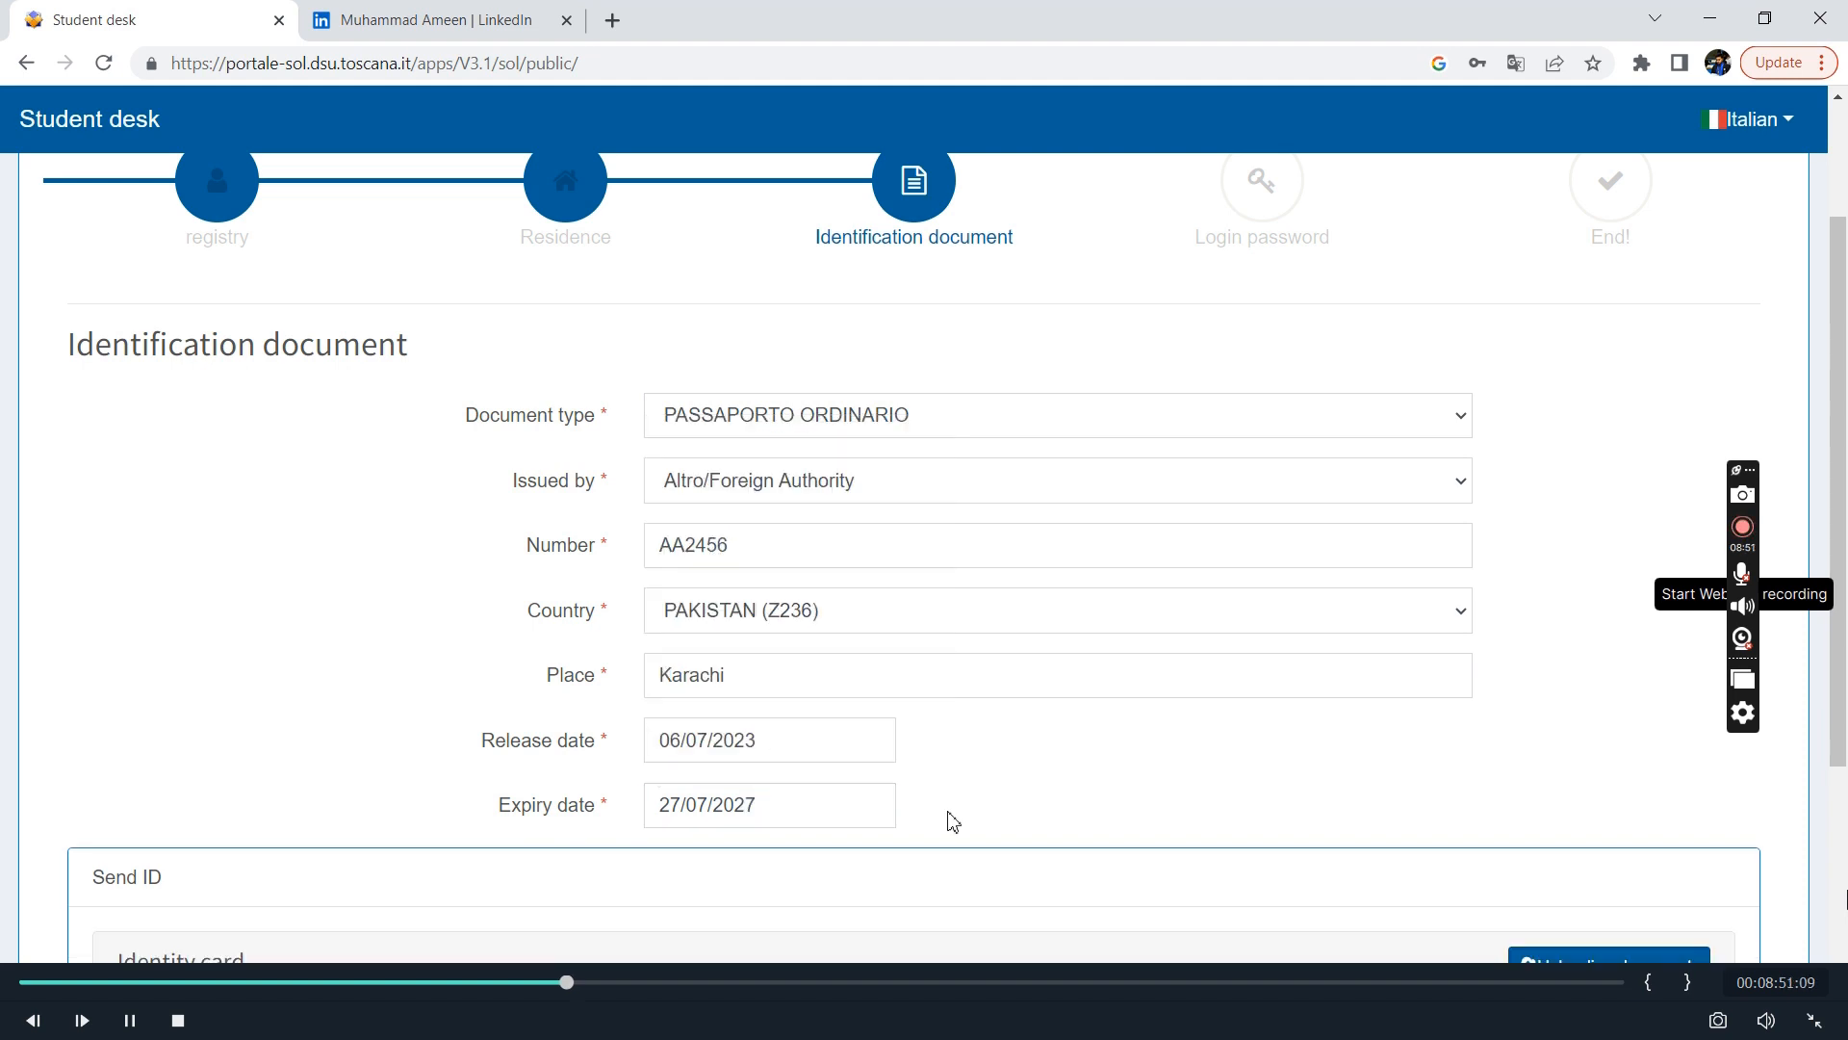
pyautogui.click(871, 809)
pyautogui.press('BackSpace')
pyautogui.write('8')
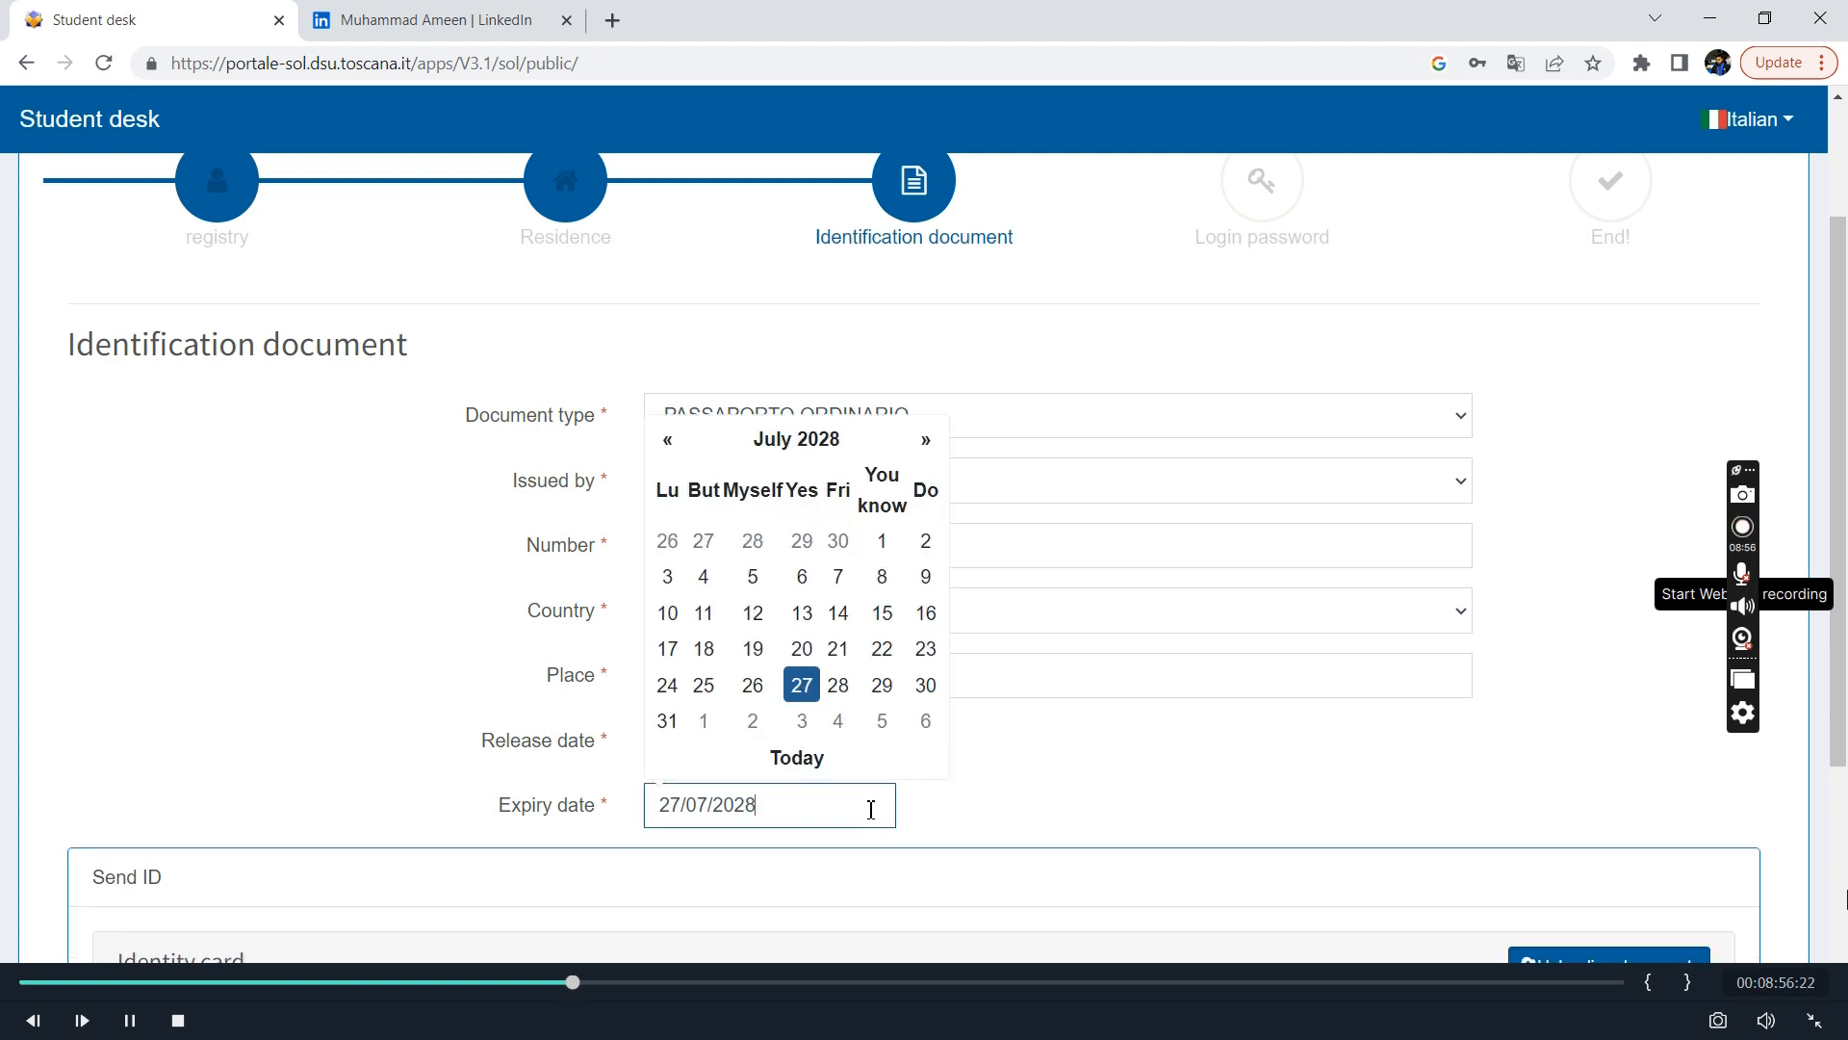
# Open the document upload form for the identity card in the Send ID section.
pyautogui.scroll(-3, 1098, 818)
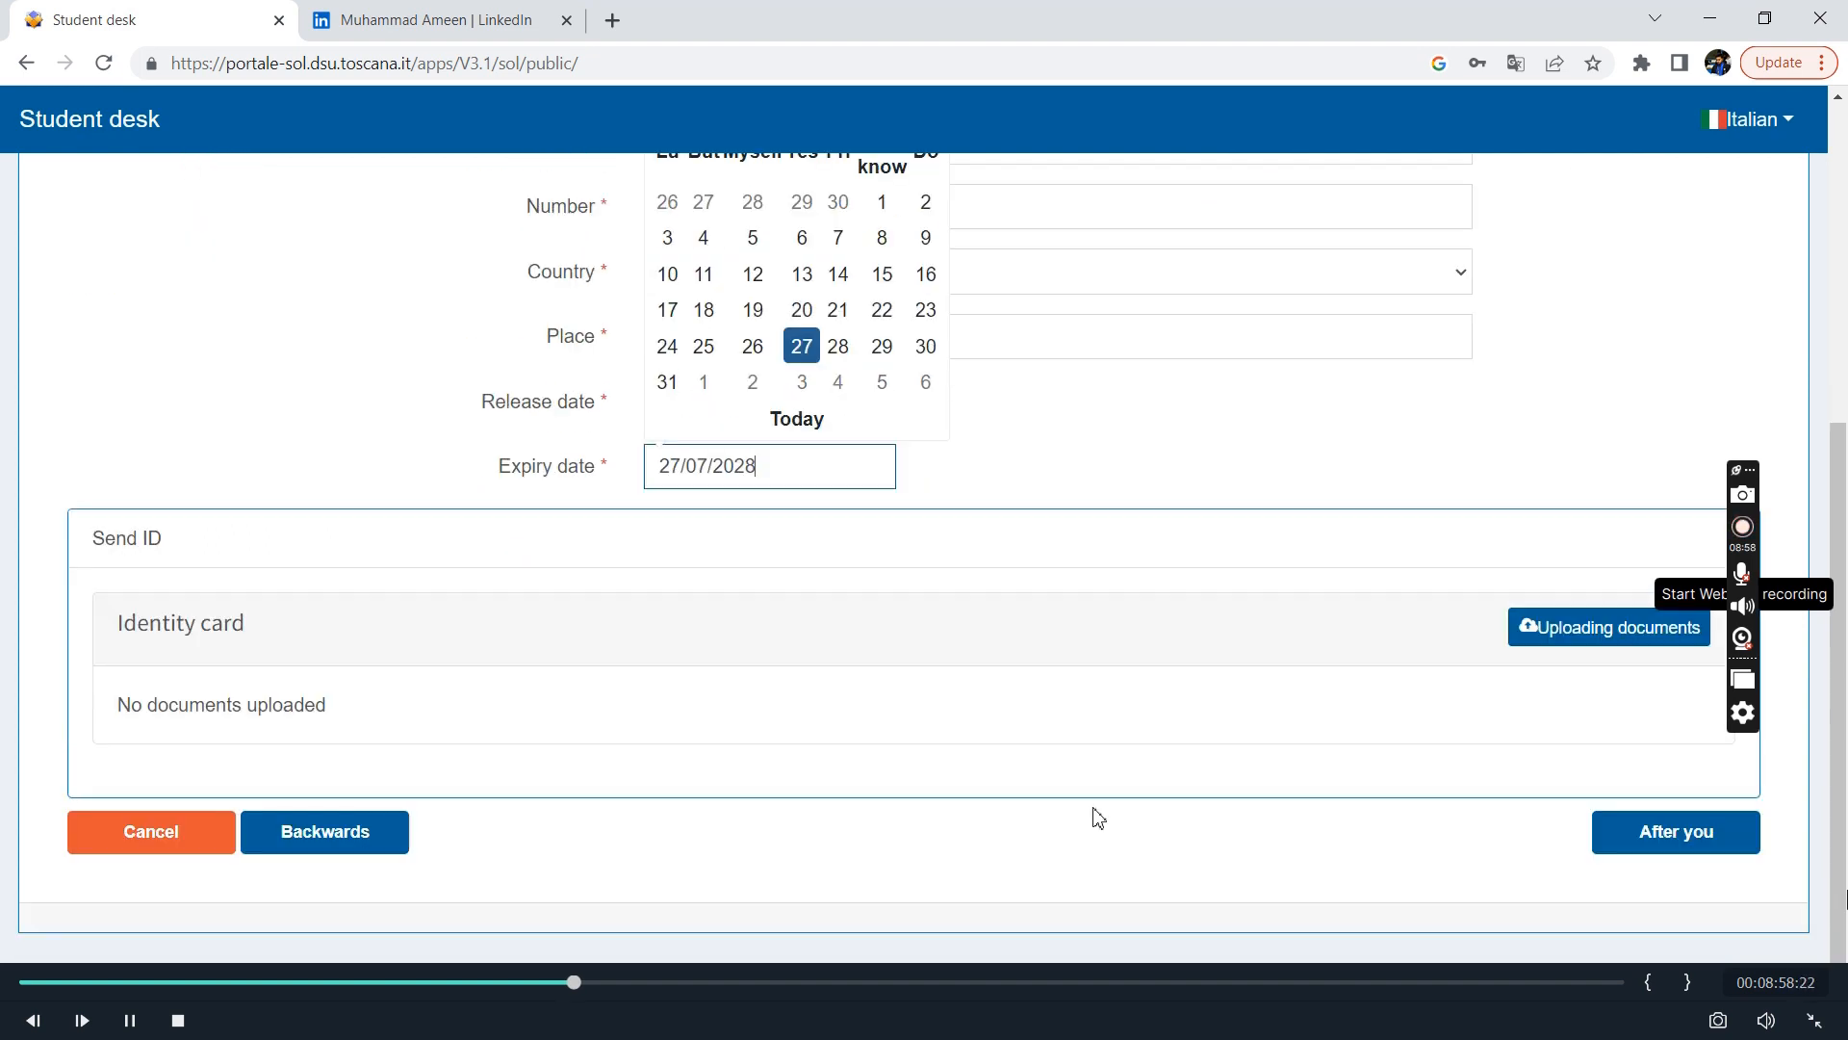
pyautogui.click(1044, 531)
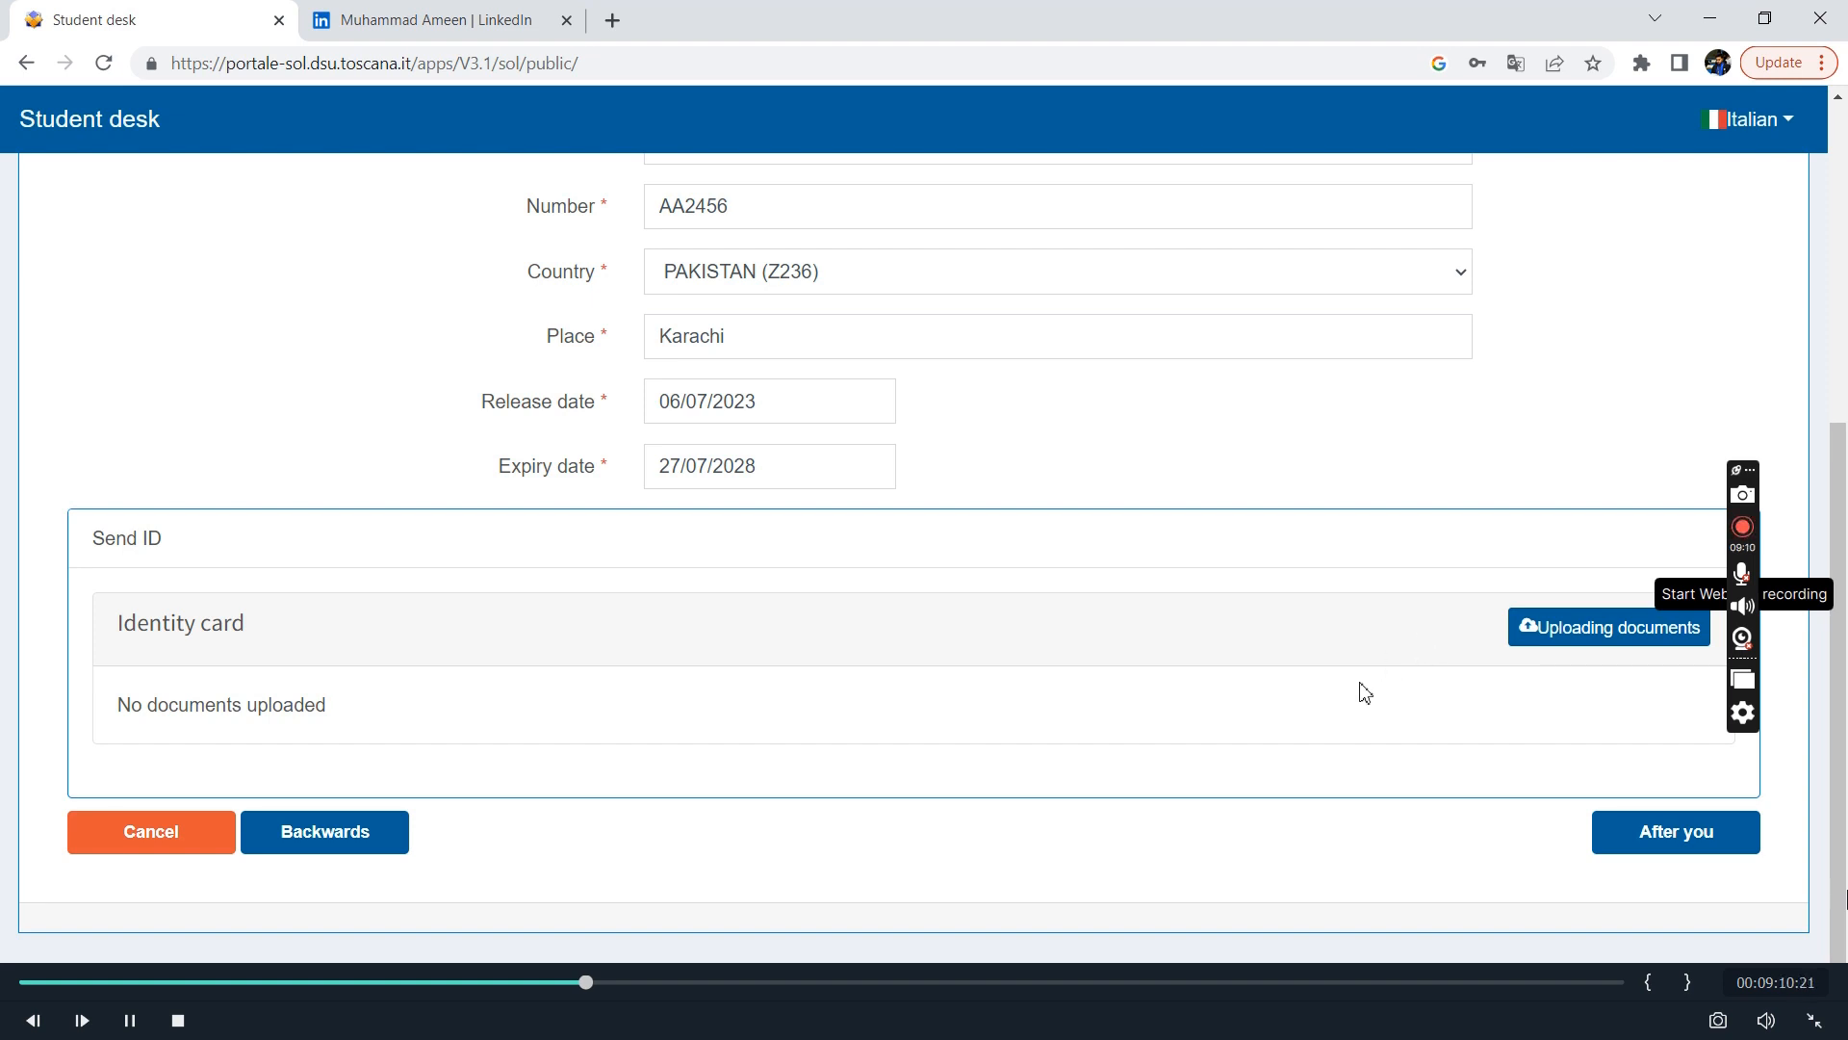
pyautogui.click(1606, 637)
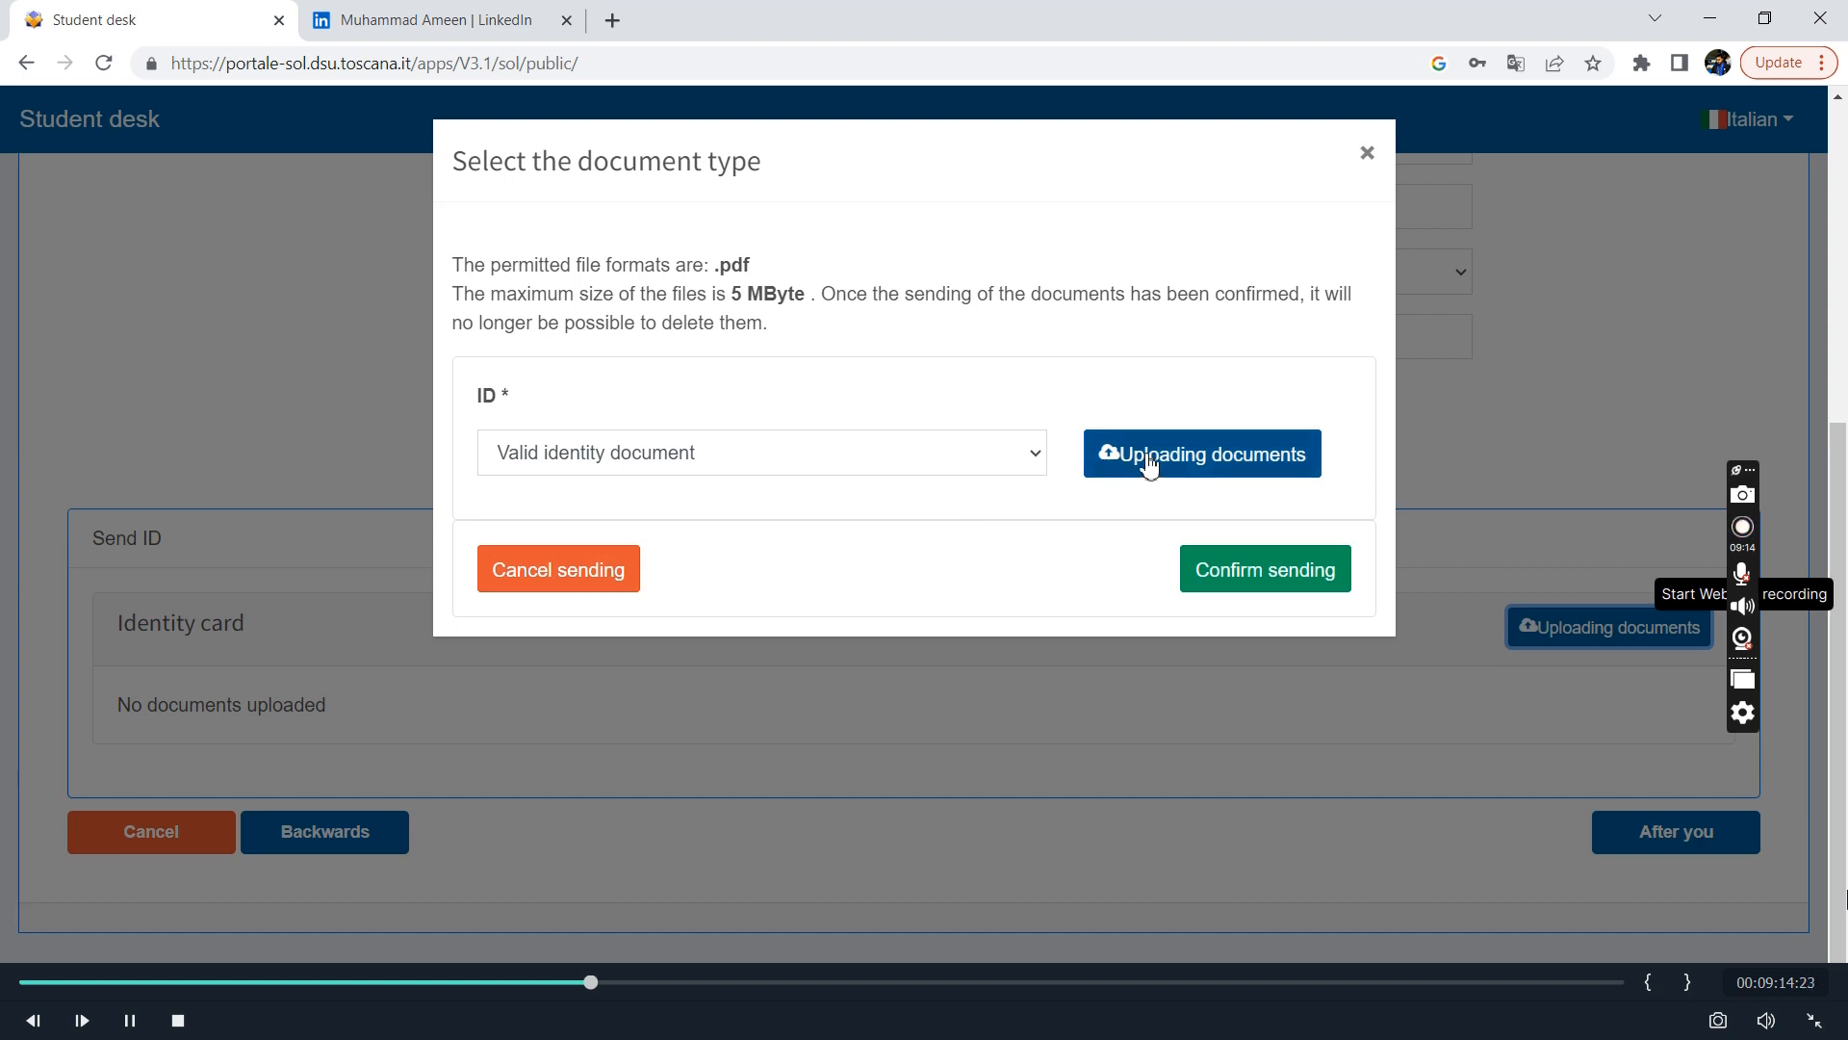
# Try to upload the JPG passport image from the Downloads folder as the valid identity document.
pyautogui.click(1184, 449)
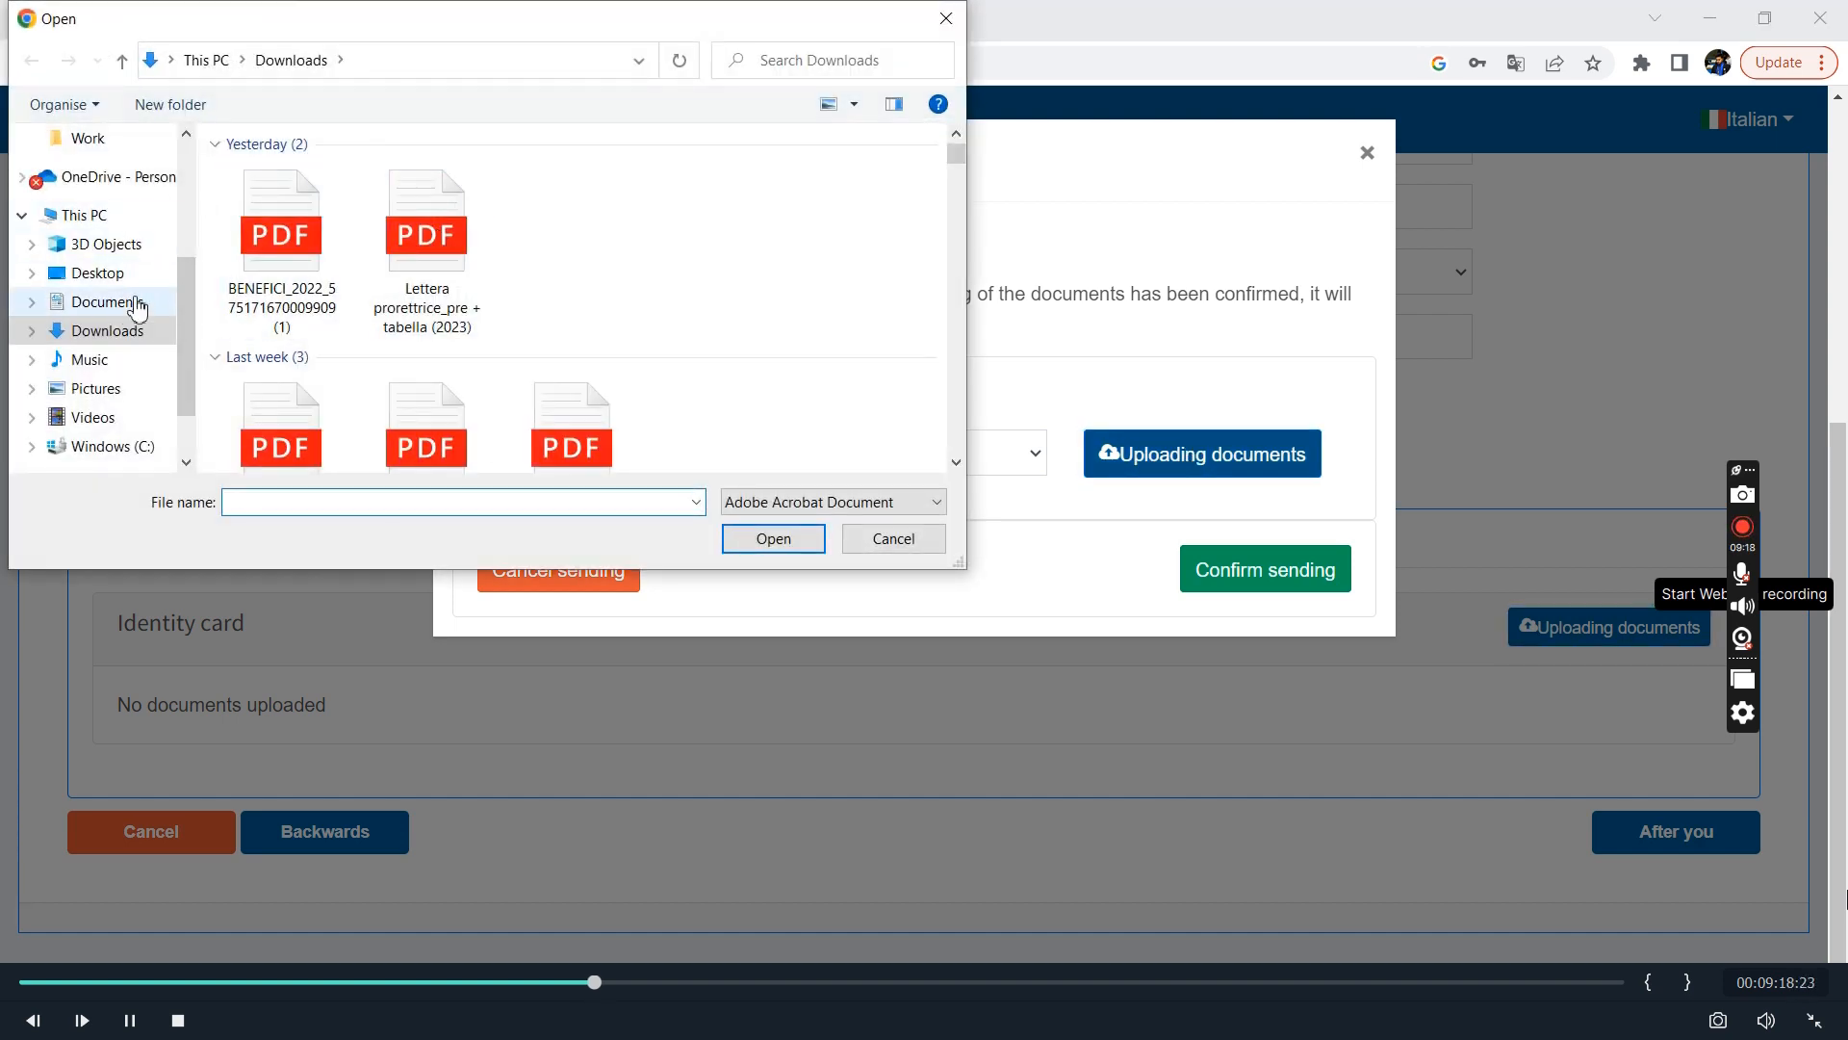
pyautogui.click(122, 337)
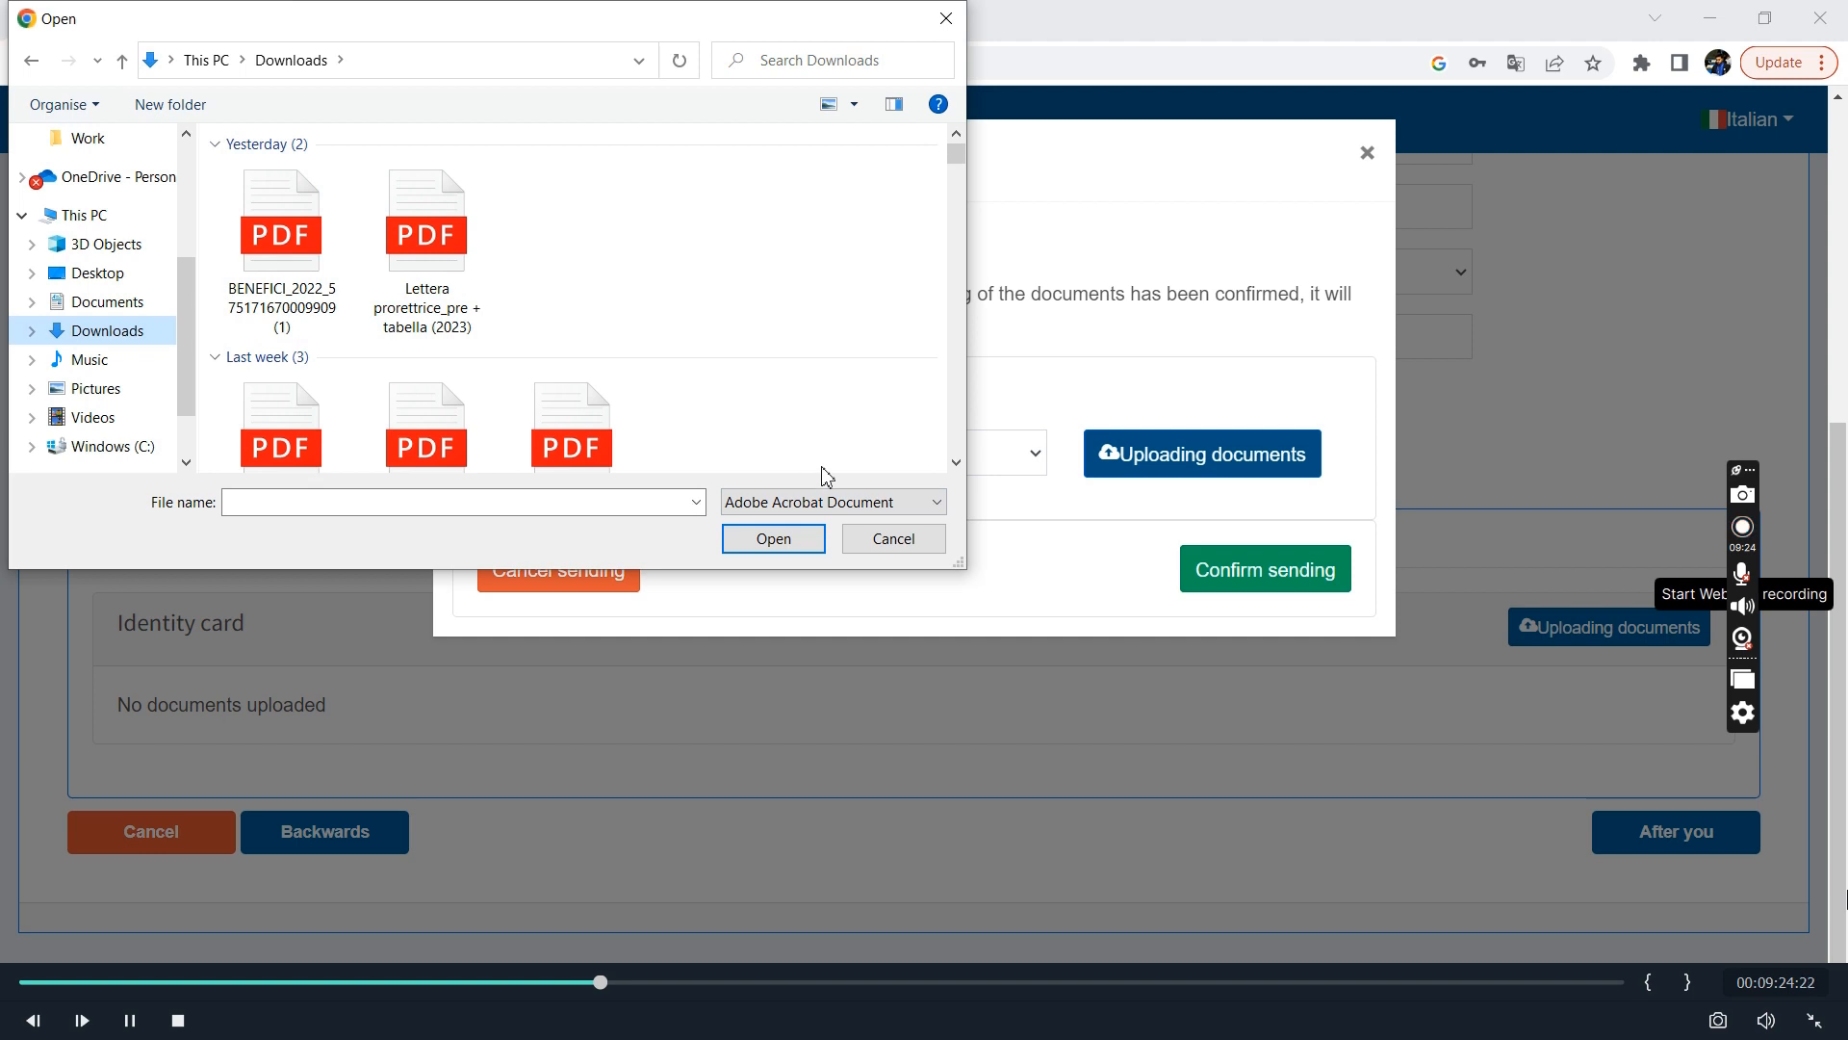
pyautogui.click(845, 501)
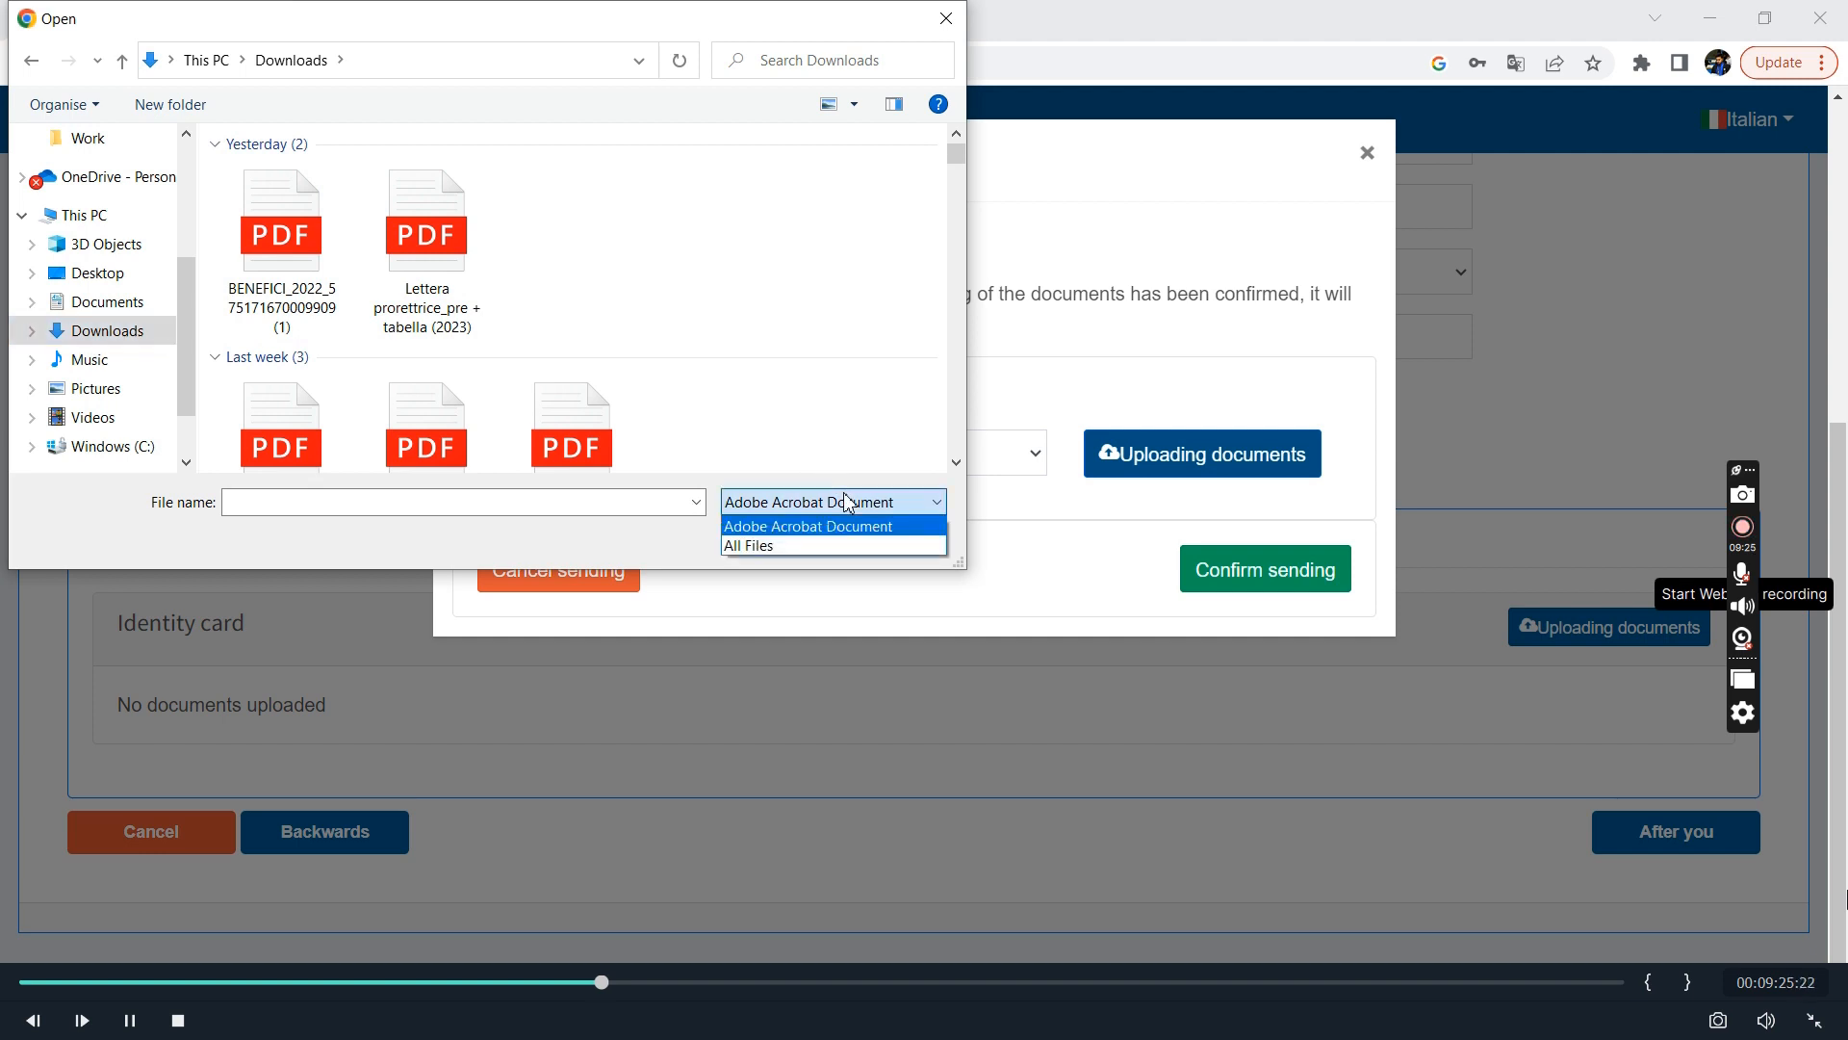
pyautogui.click(810, 545)
pyautogui.click(266, 244)
pyautogui.click(755, 545)
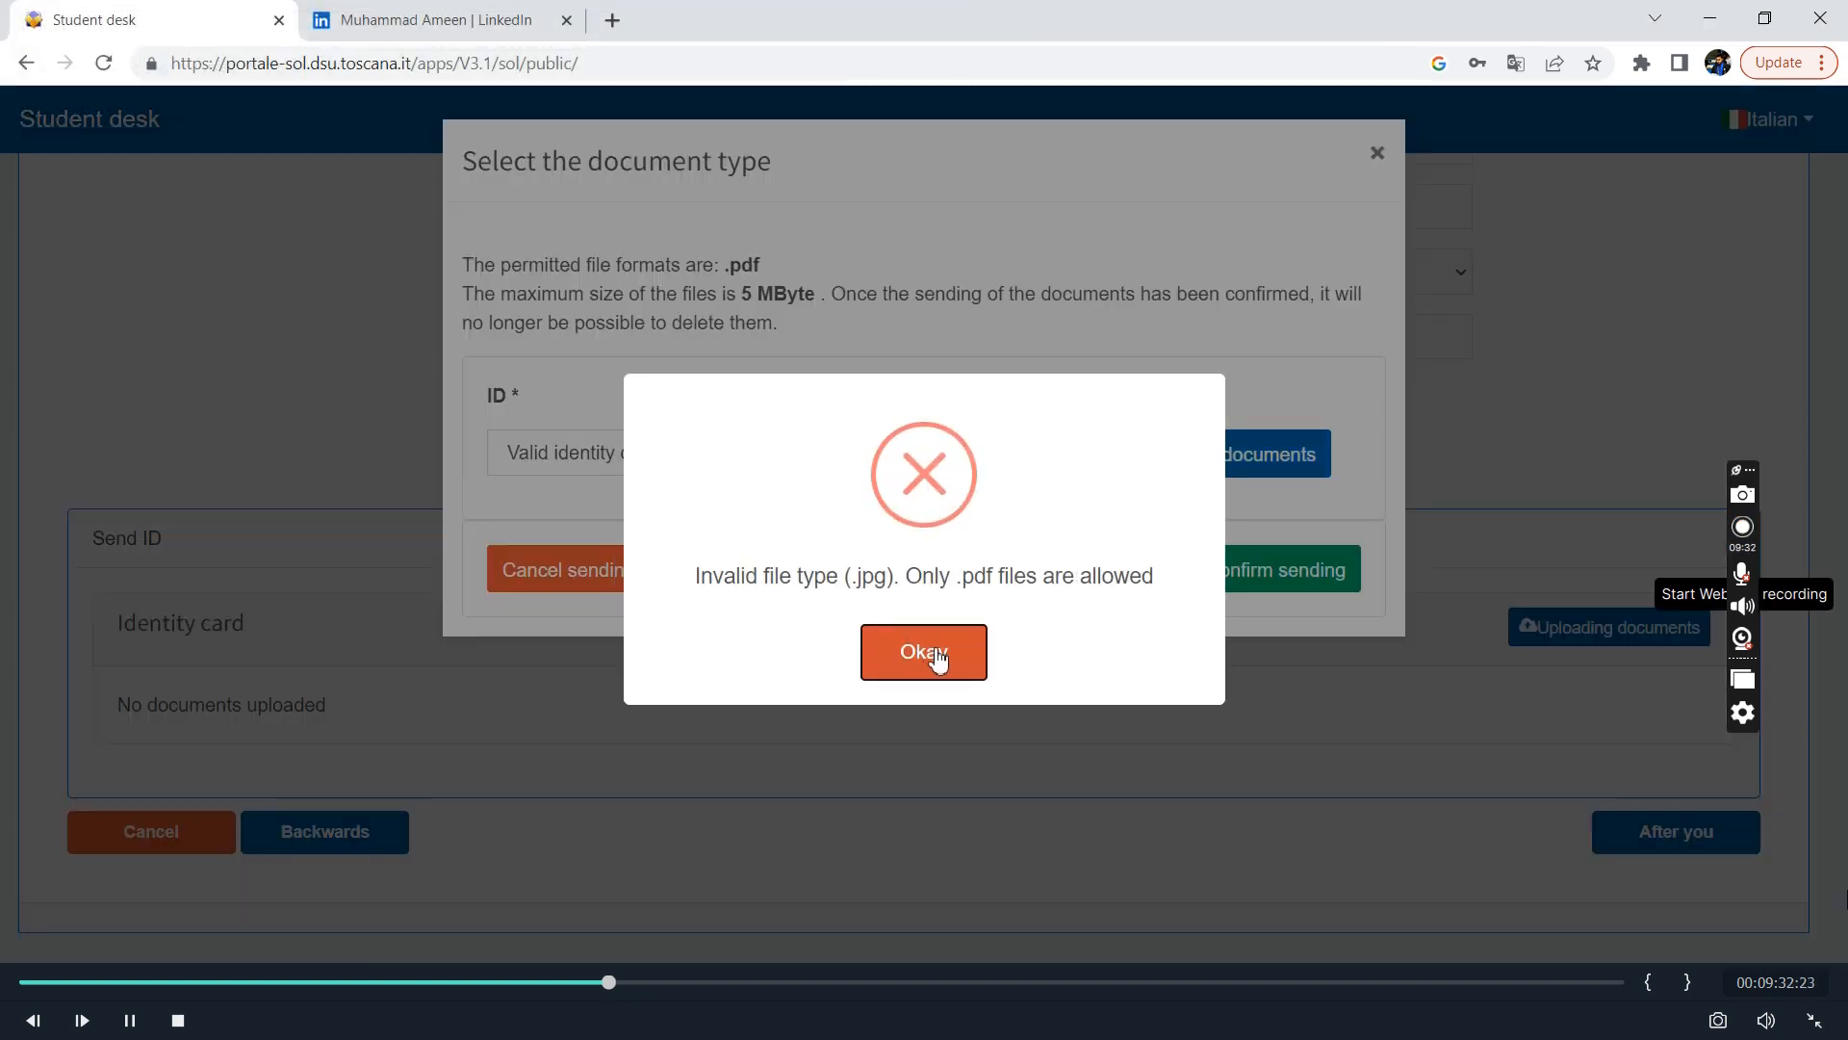
pyautogui.click(925, 653)
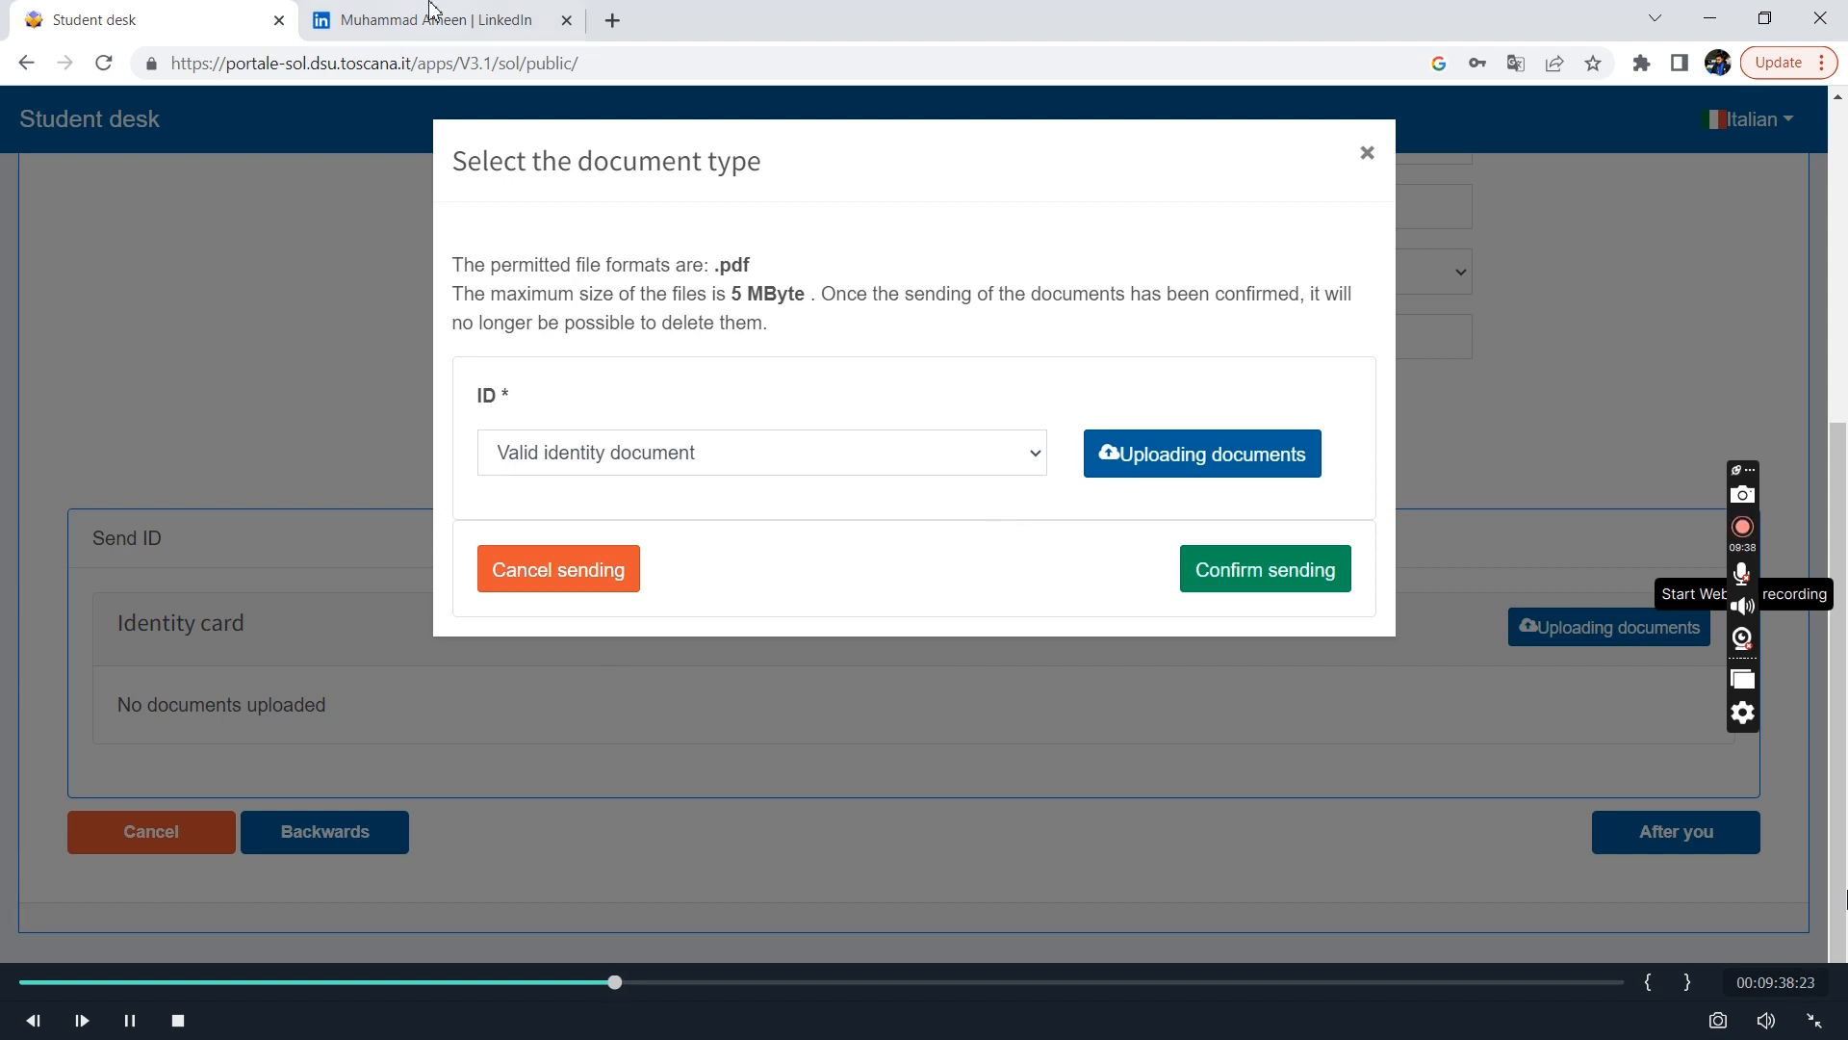
# Search the web for "jpg to pdf" in a new browser tab and open the Smallpdf converter.
pyautogui.click(613, 21)
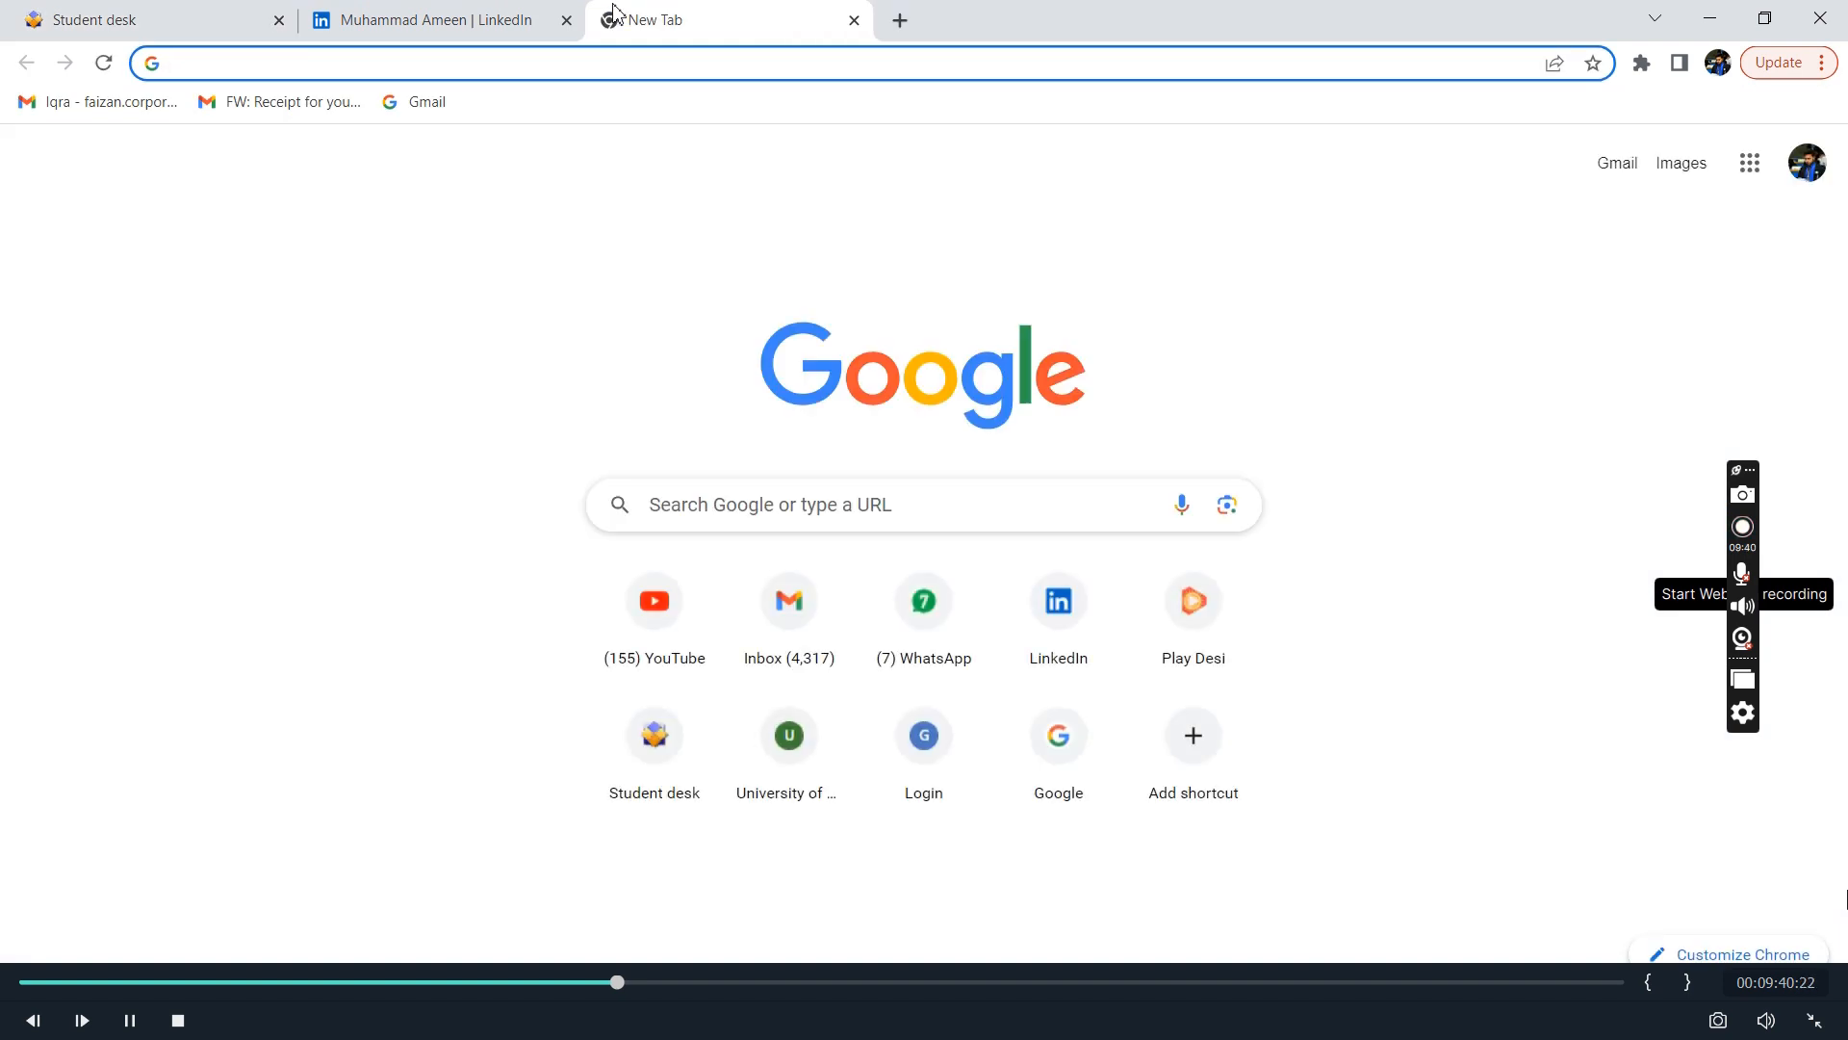
pyautogui.write('jpedh')
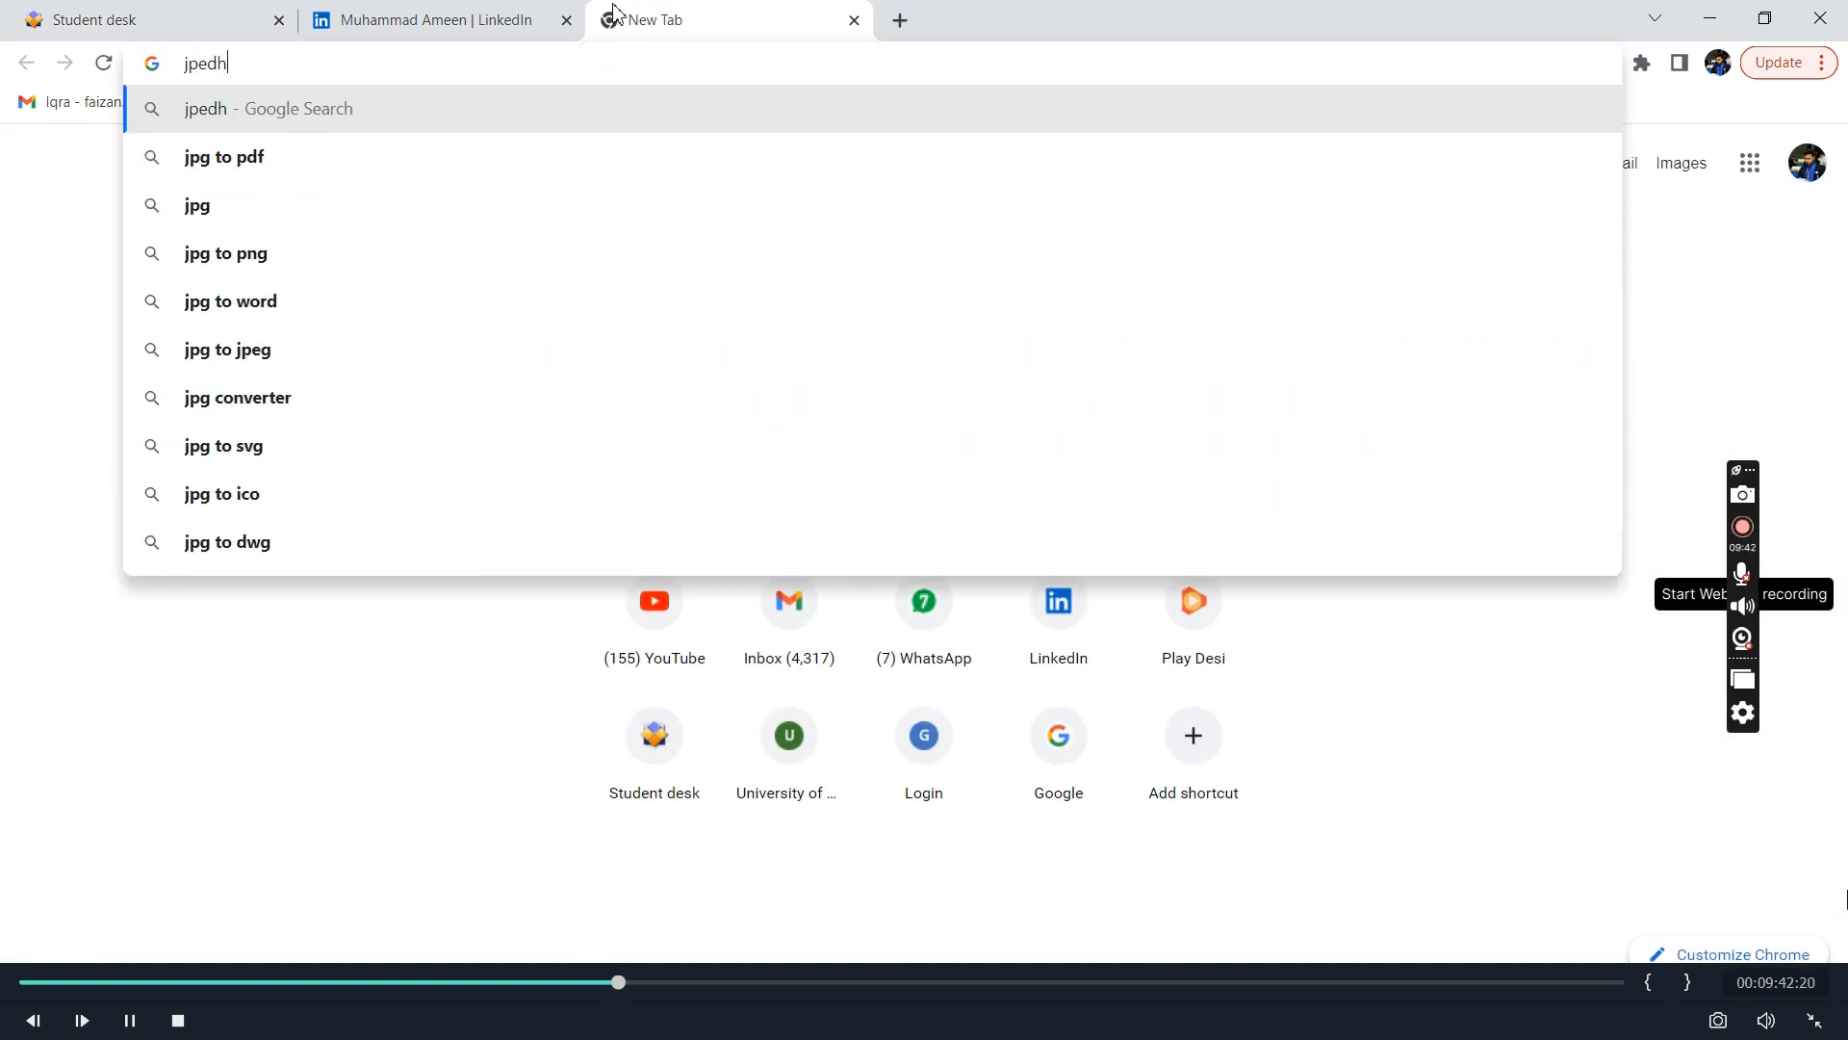
pyautogui.click(274, 174)
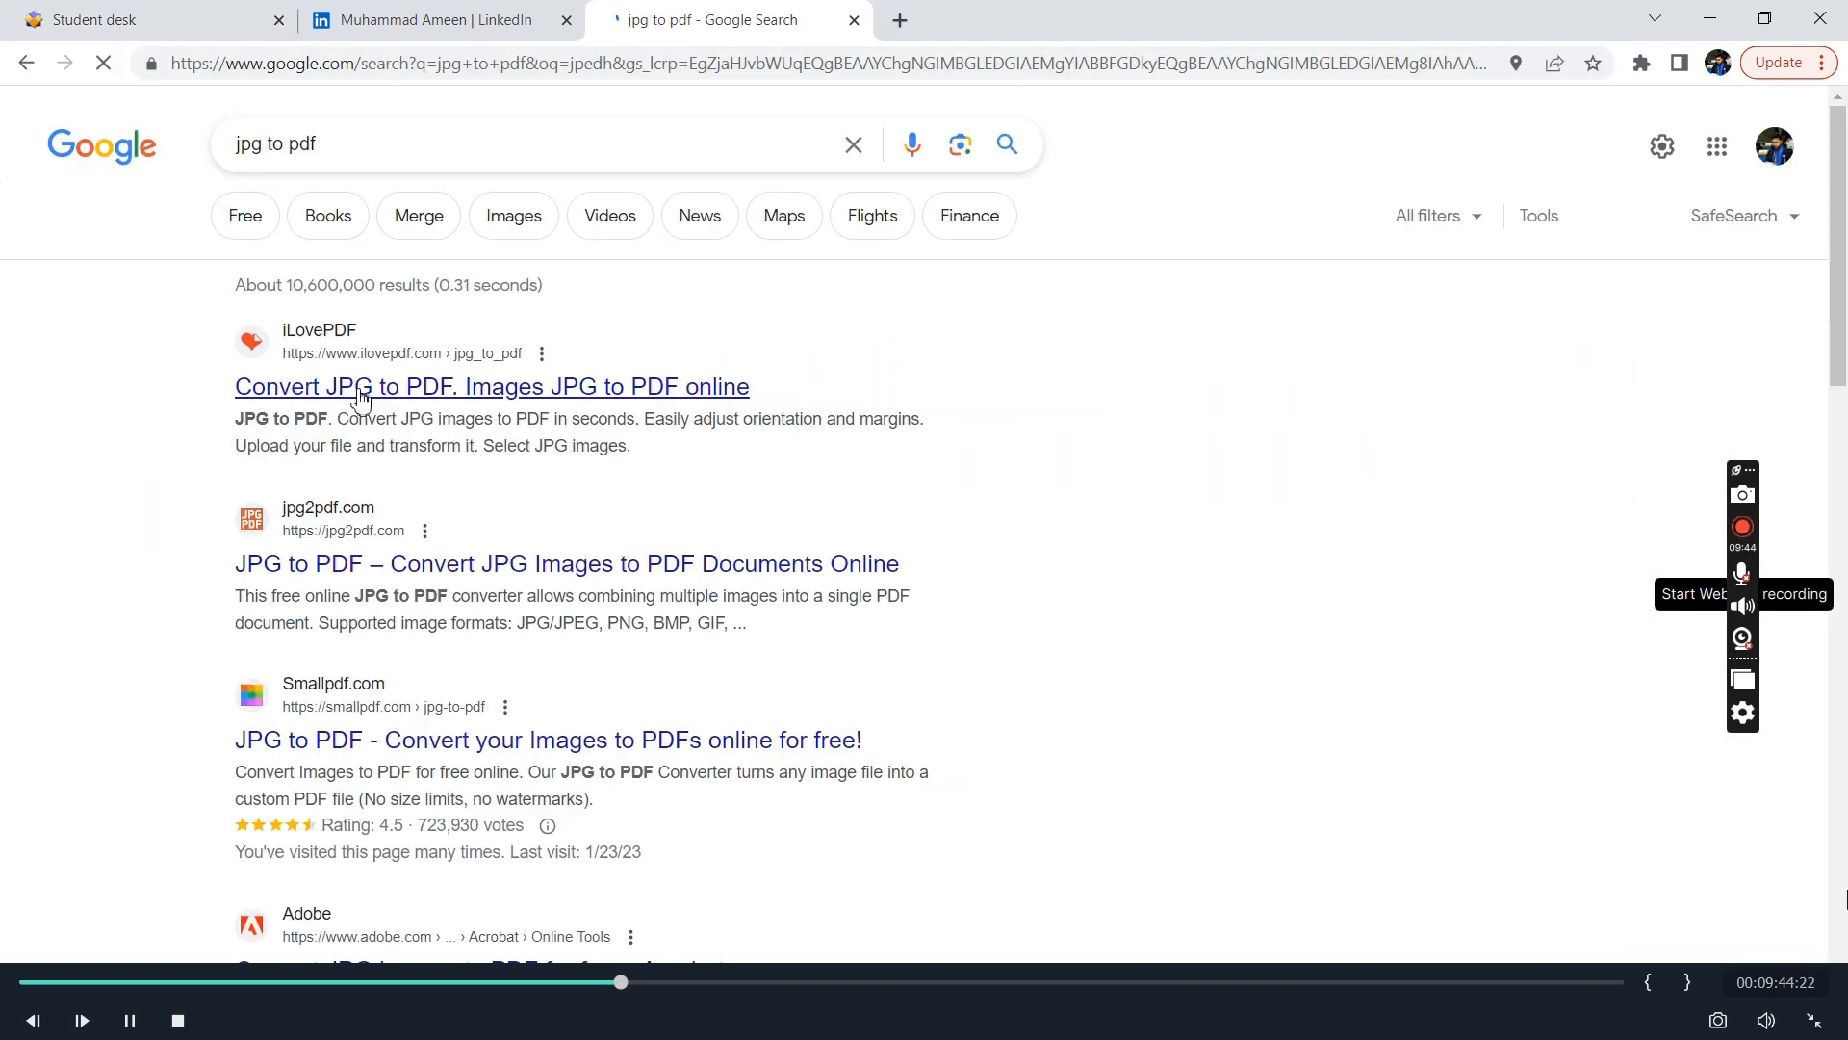
pyautogui.click(338, 746)
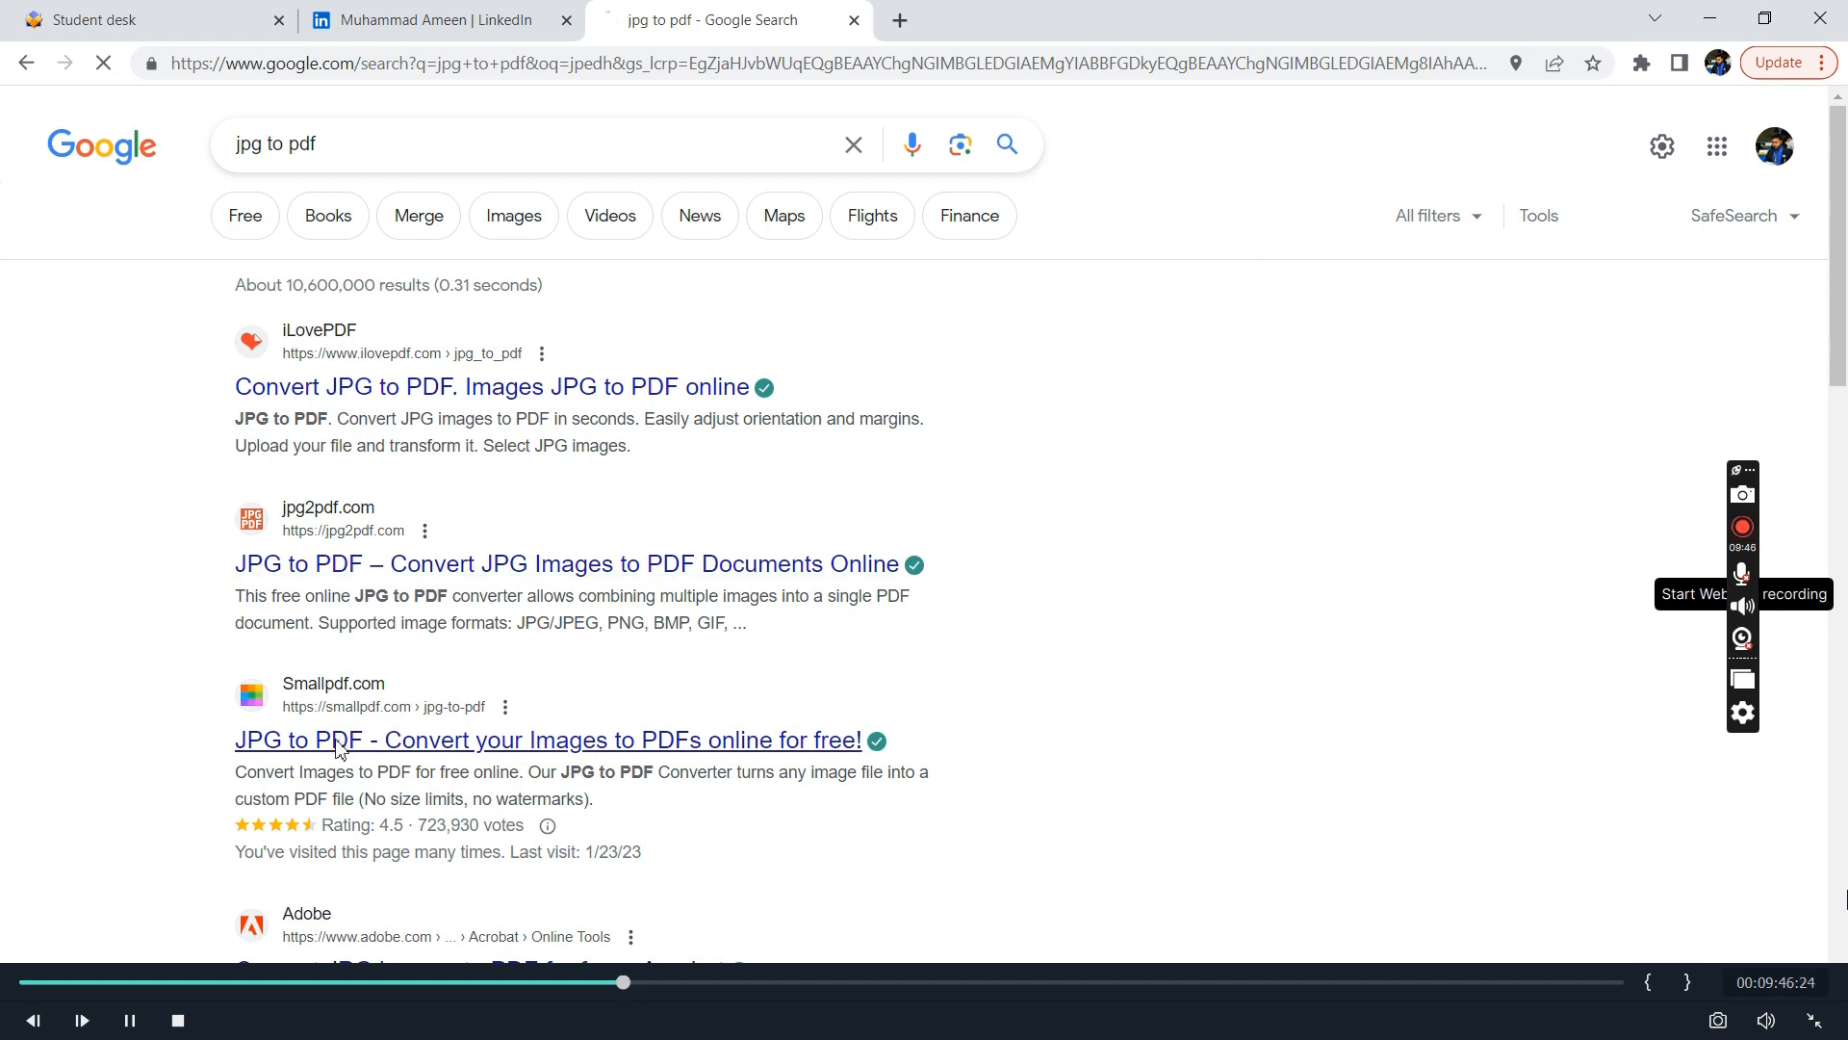
# Convert the passport-data-page-large image from Downloads to PDF and download the resulting file.
pyautogui.click(932, 546)
pyautogui.click(328, 294)
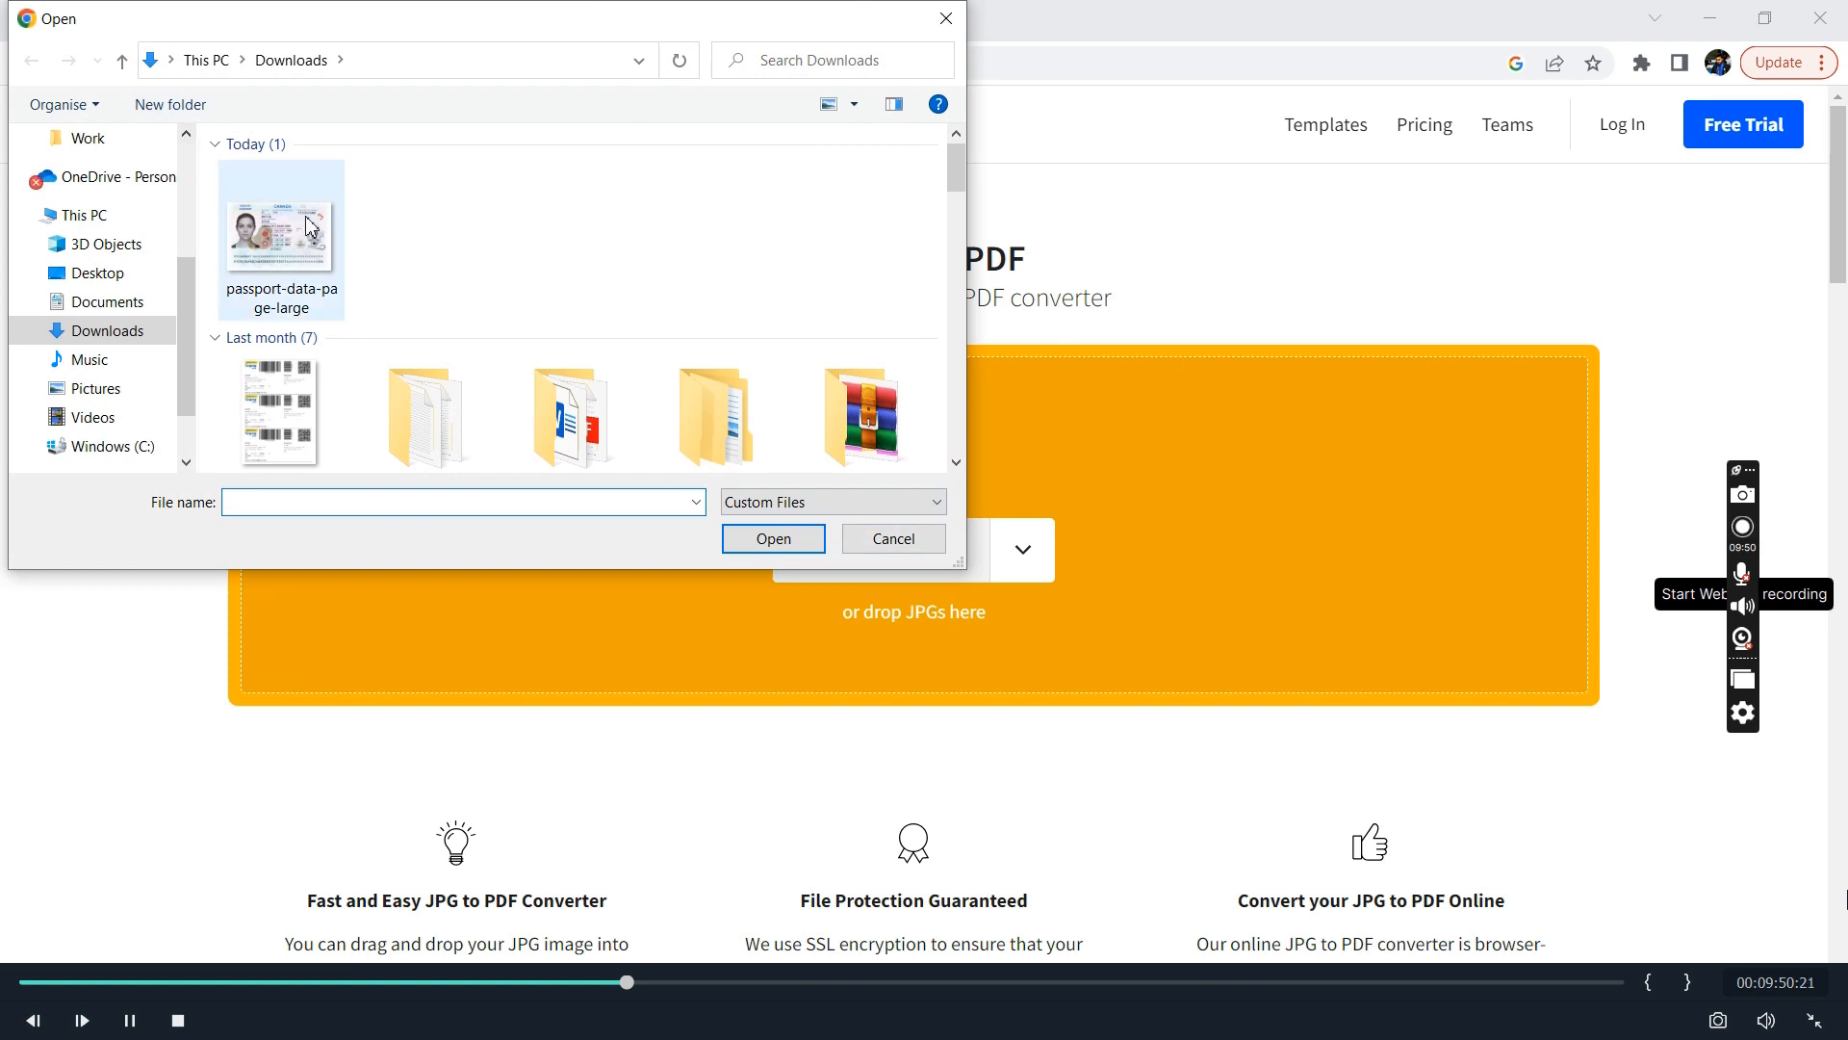
pyautogui.click(789, 545)
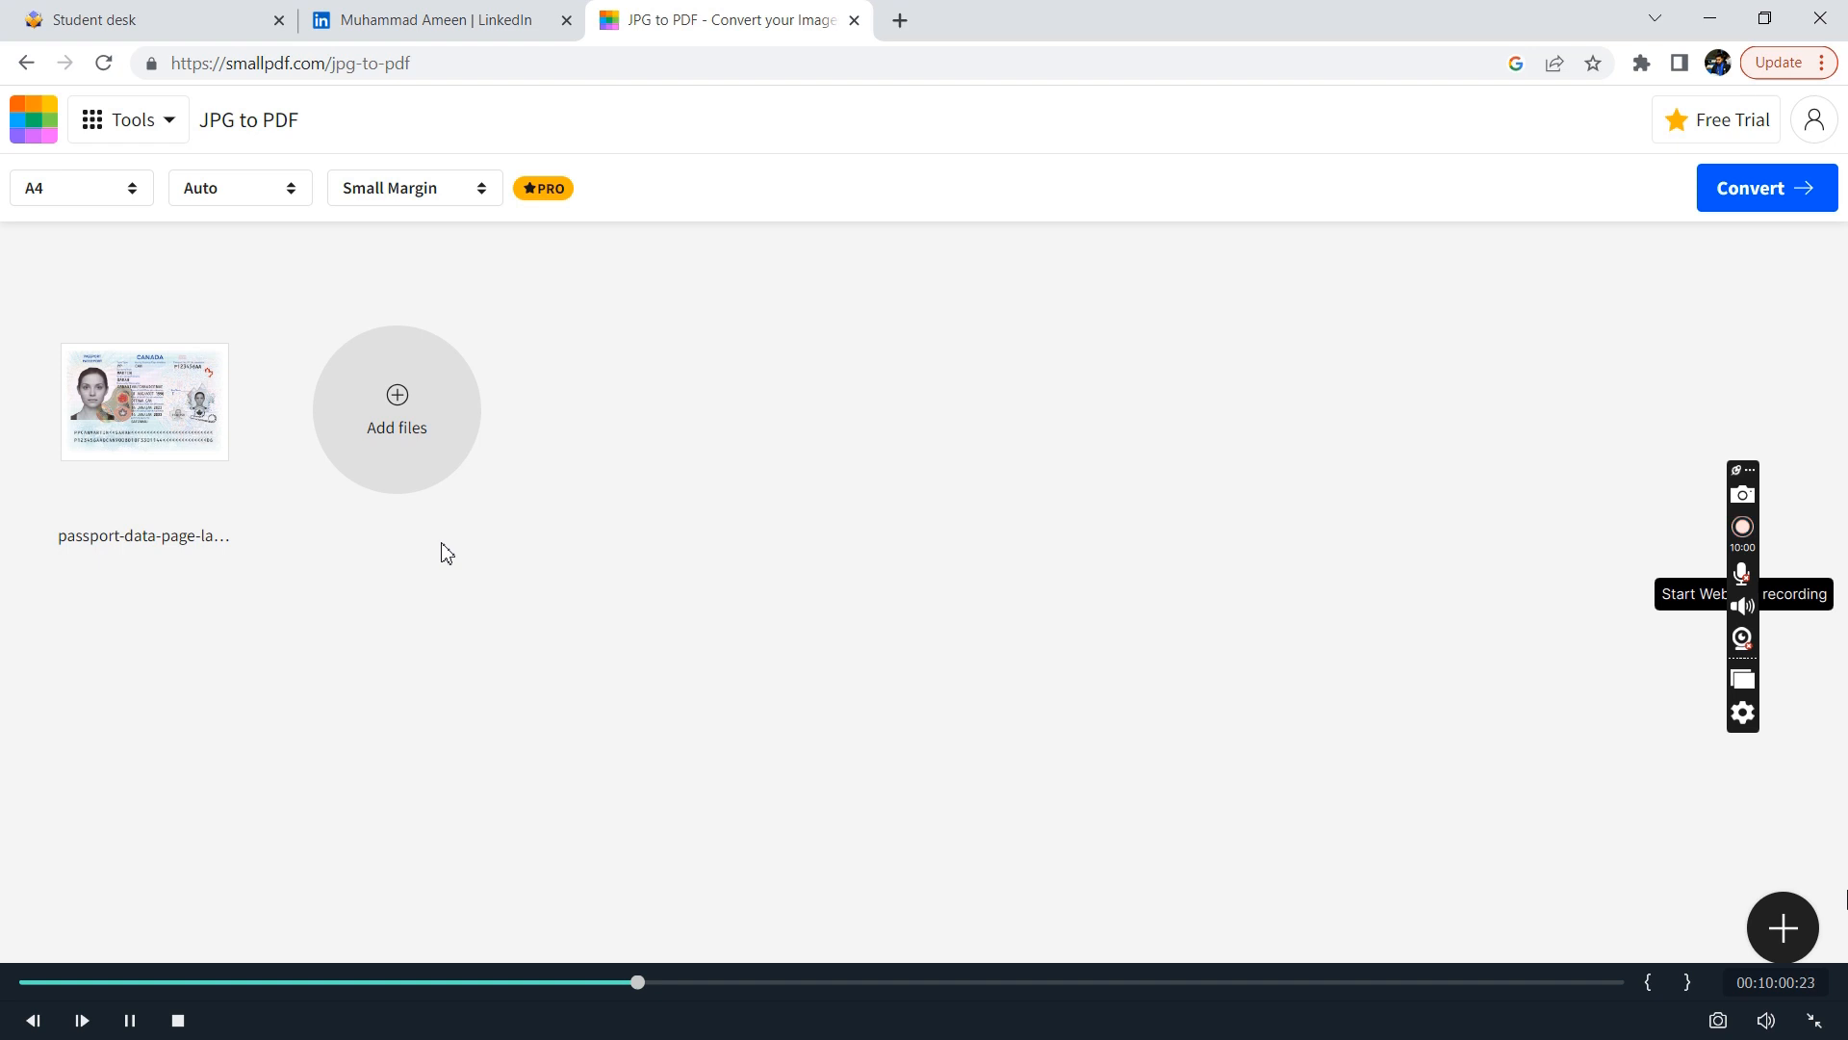
pyautogui.moveTo(145, 422)
pyautogui.click(1799, 193)
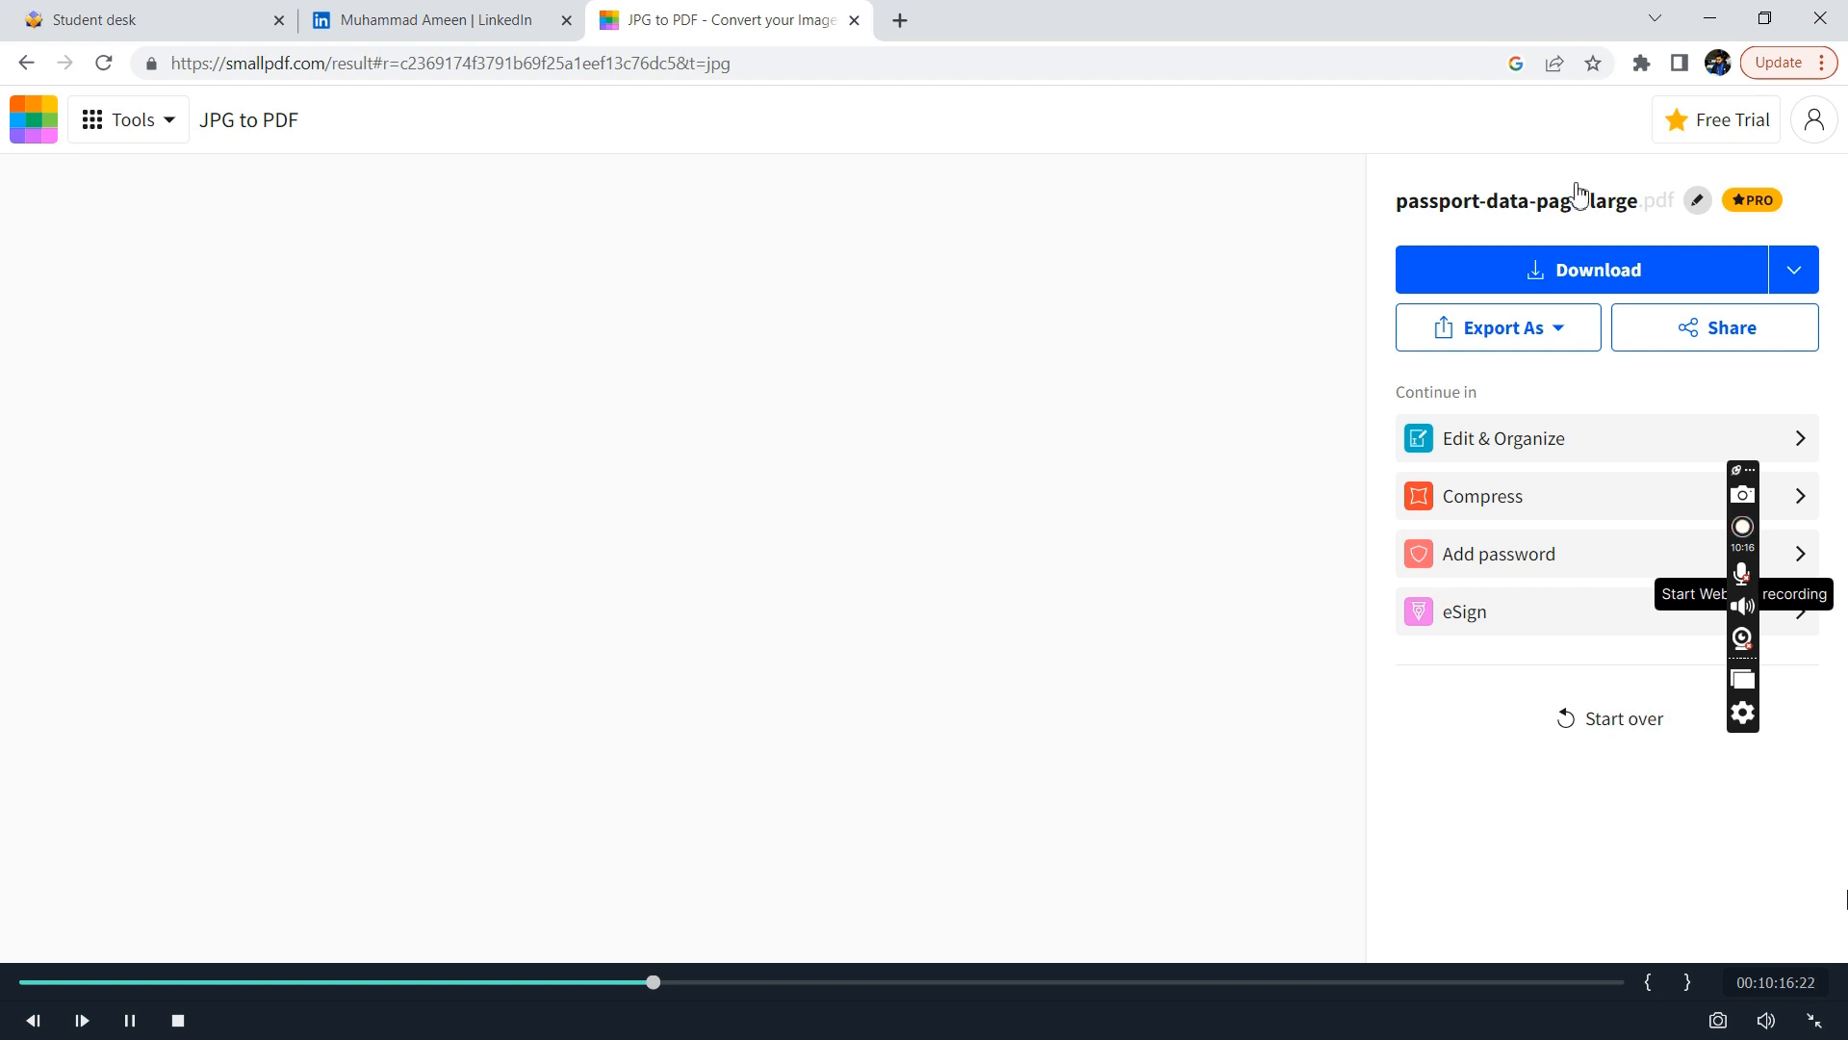
pyautogui.click(1561, 279)
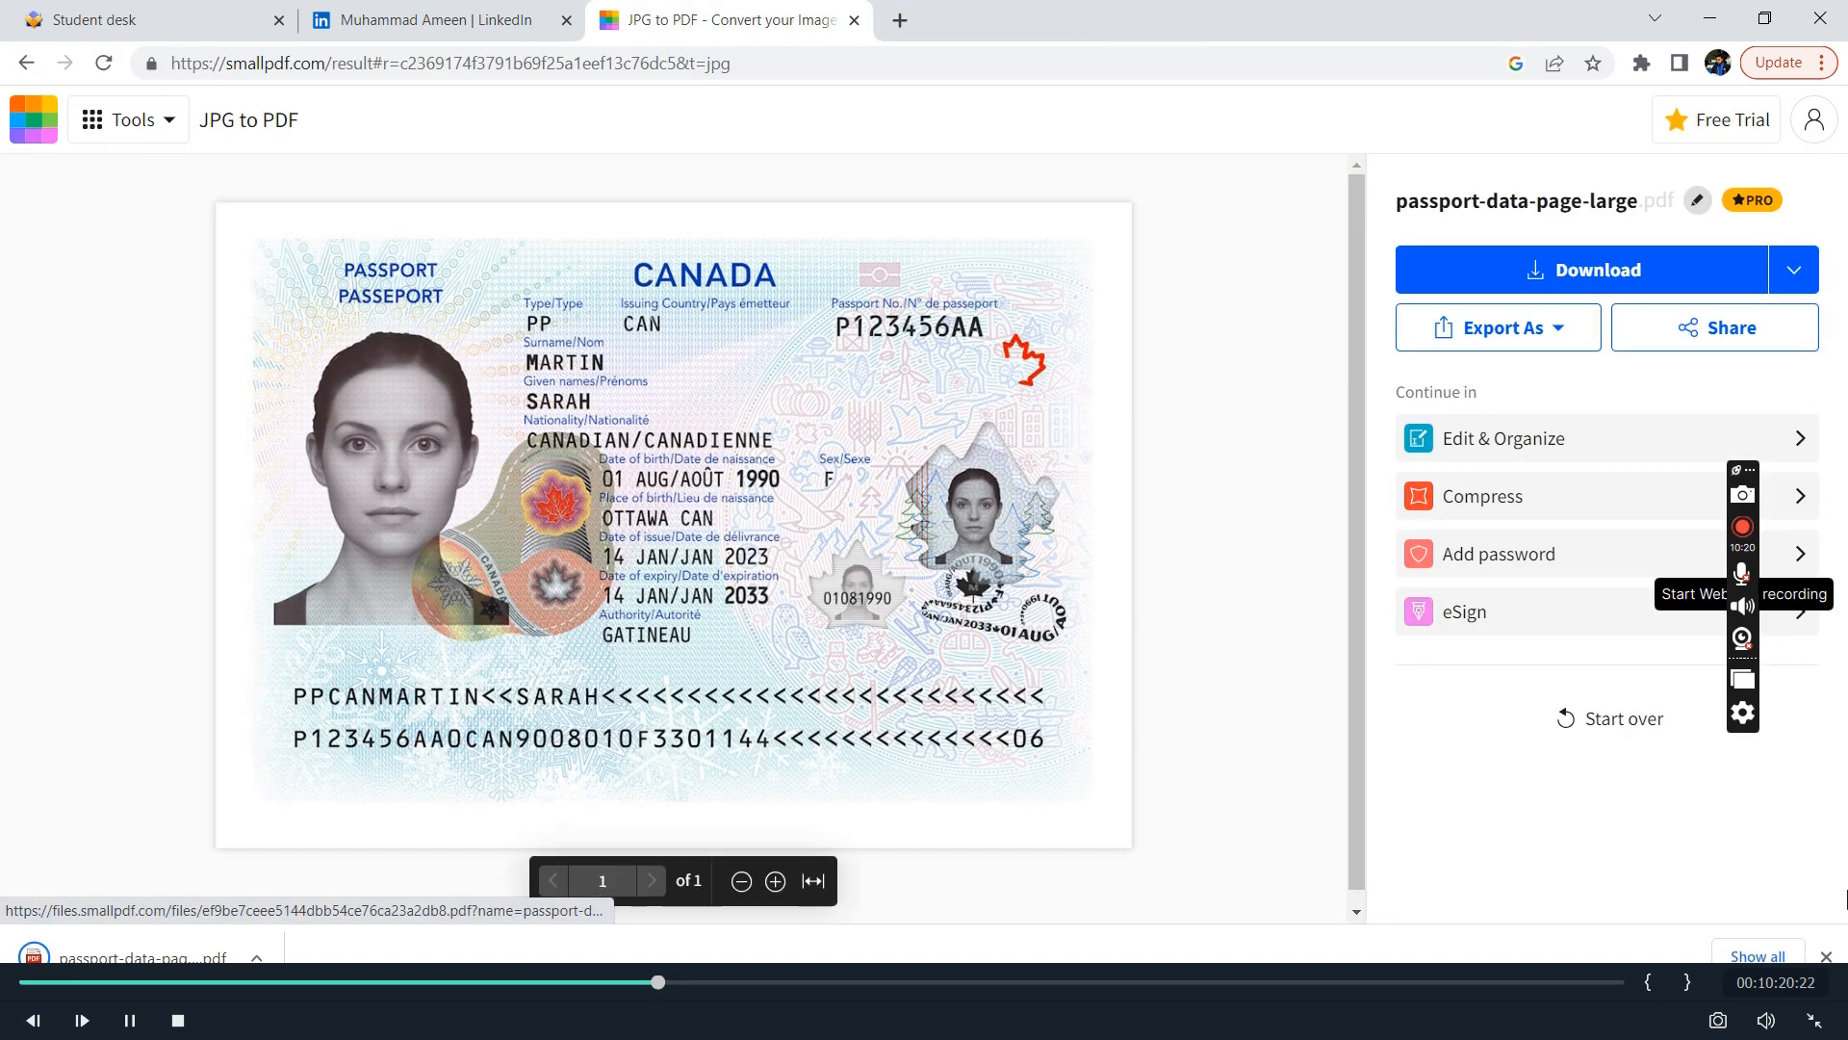
# Return to the Student desk page and upload passport-data-page-large.pdf as the valid identity document.
pyautogui.click(854, 21)
pyautogui.hotkey('ctrl', 'shift', 'Tab')
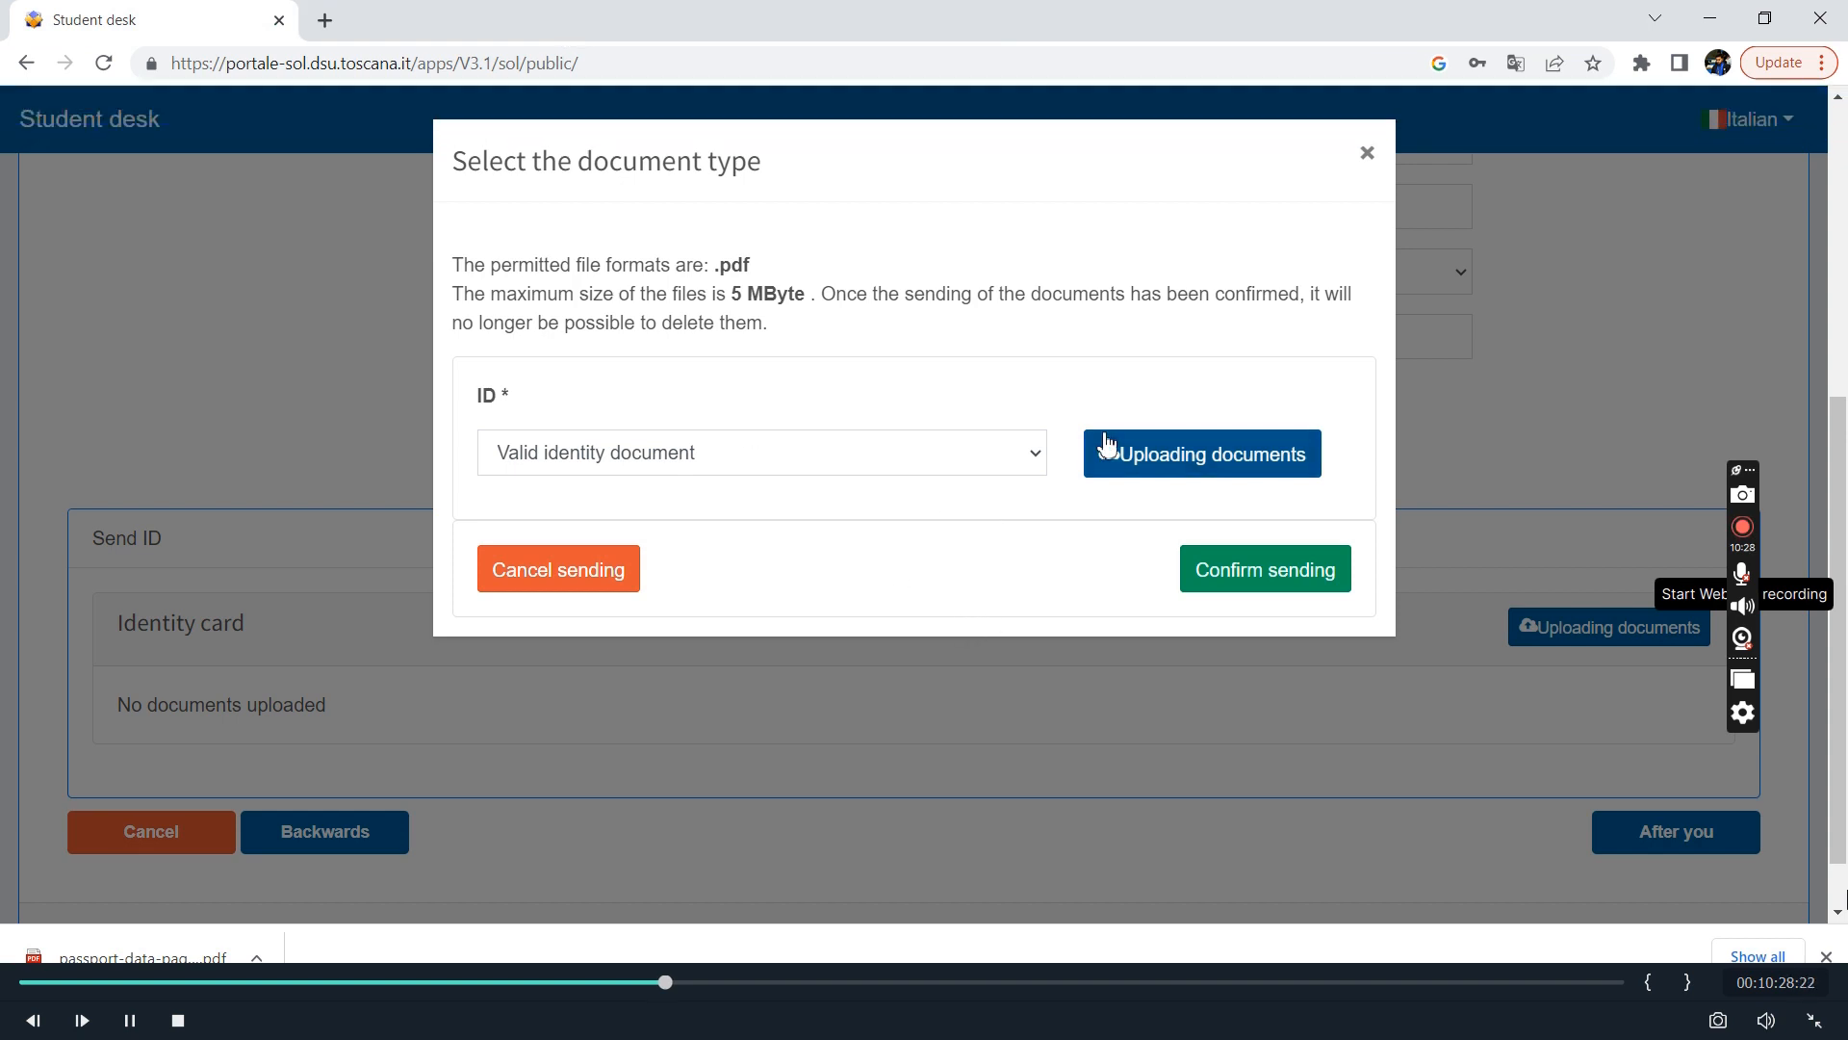
pyautogui.click(1193, 471)
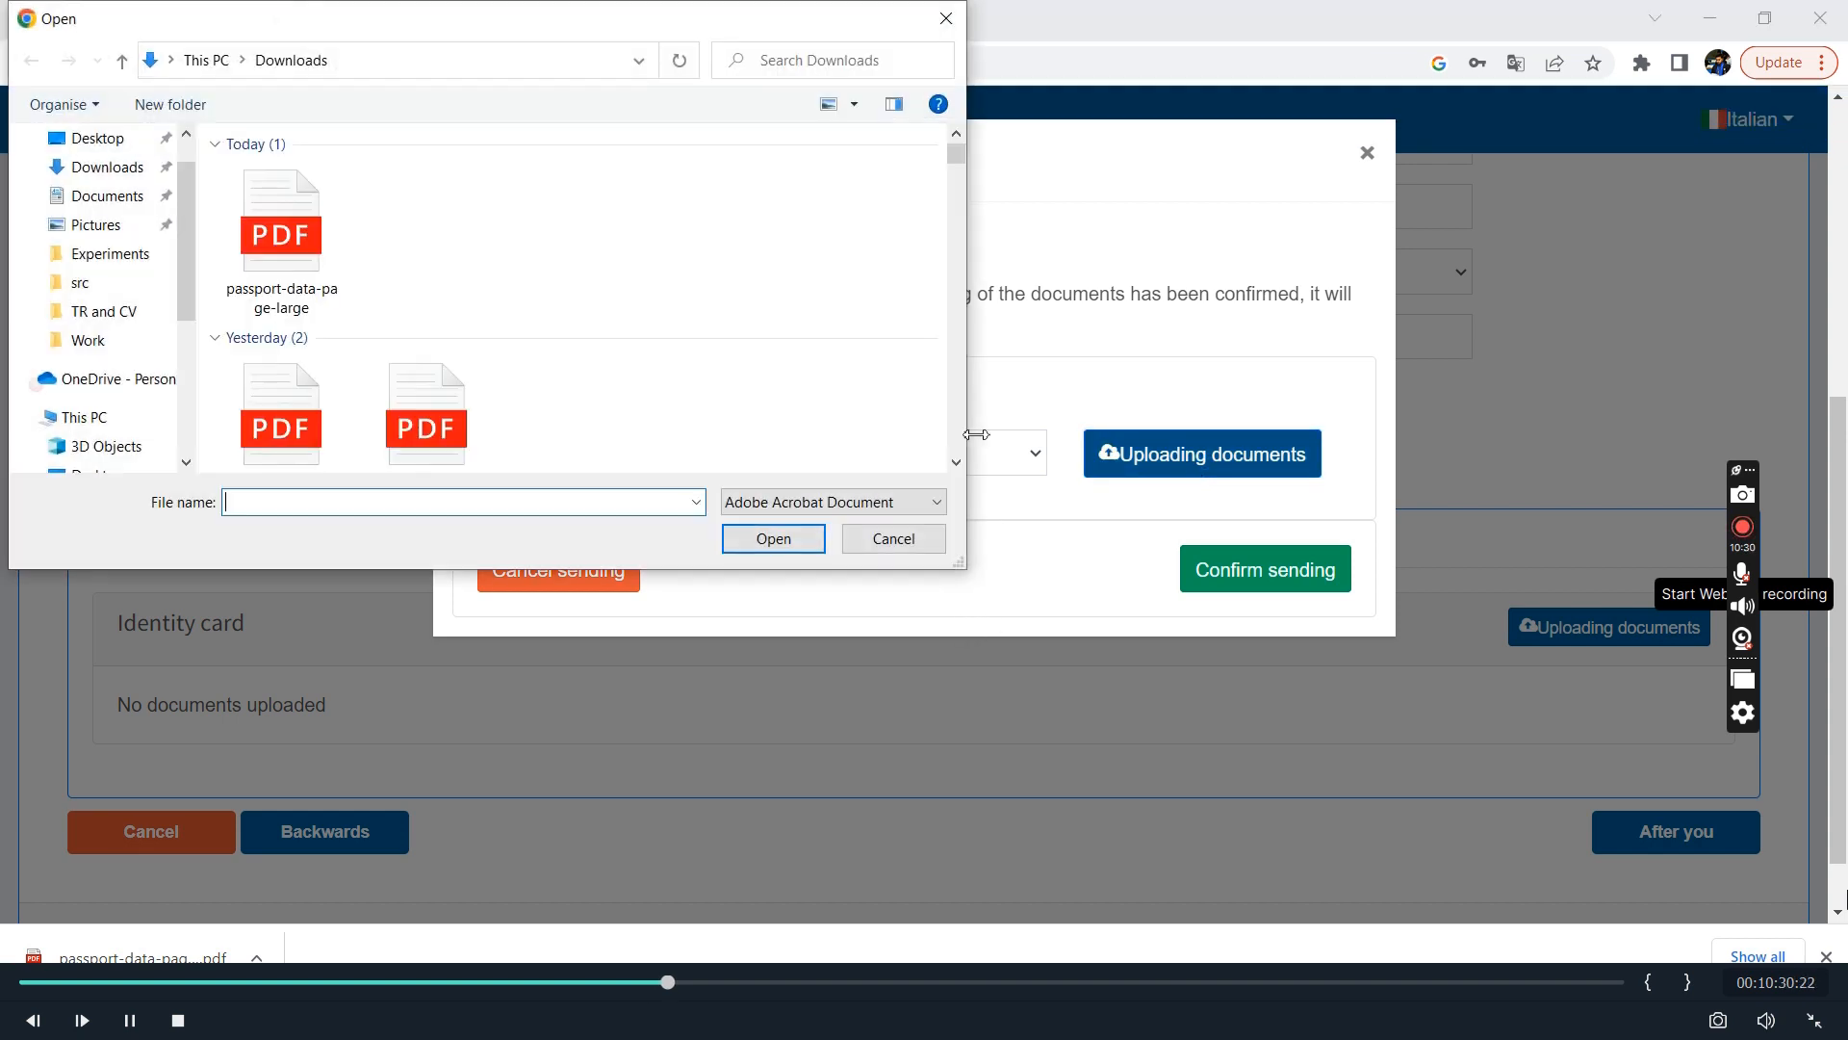
pyautogui.click(281, 241)
pyautogui.click(767, 537)
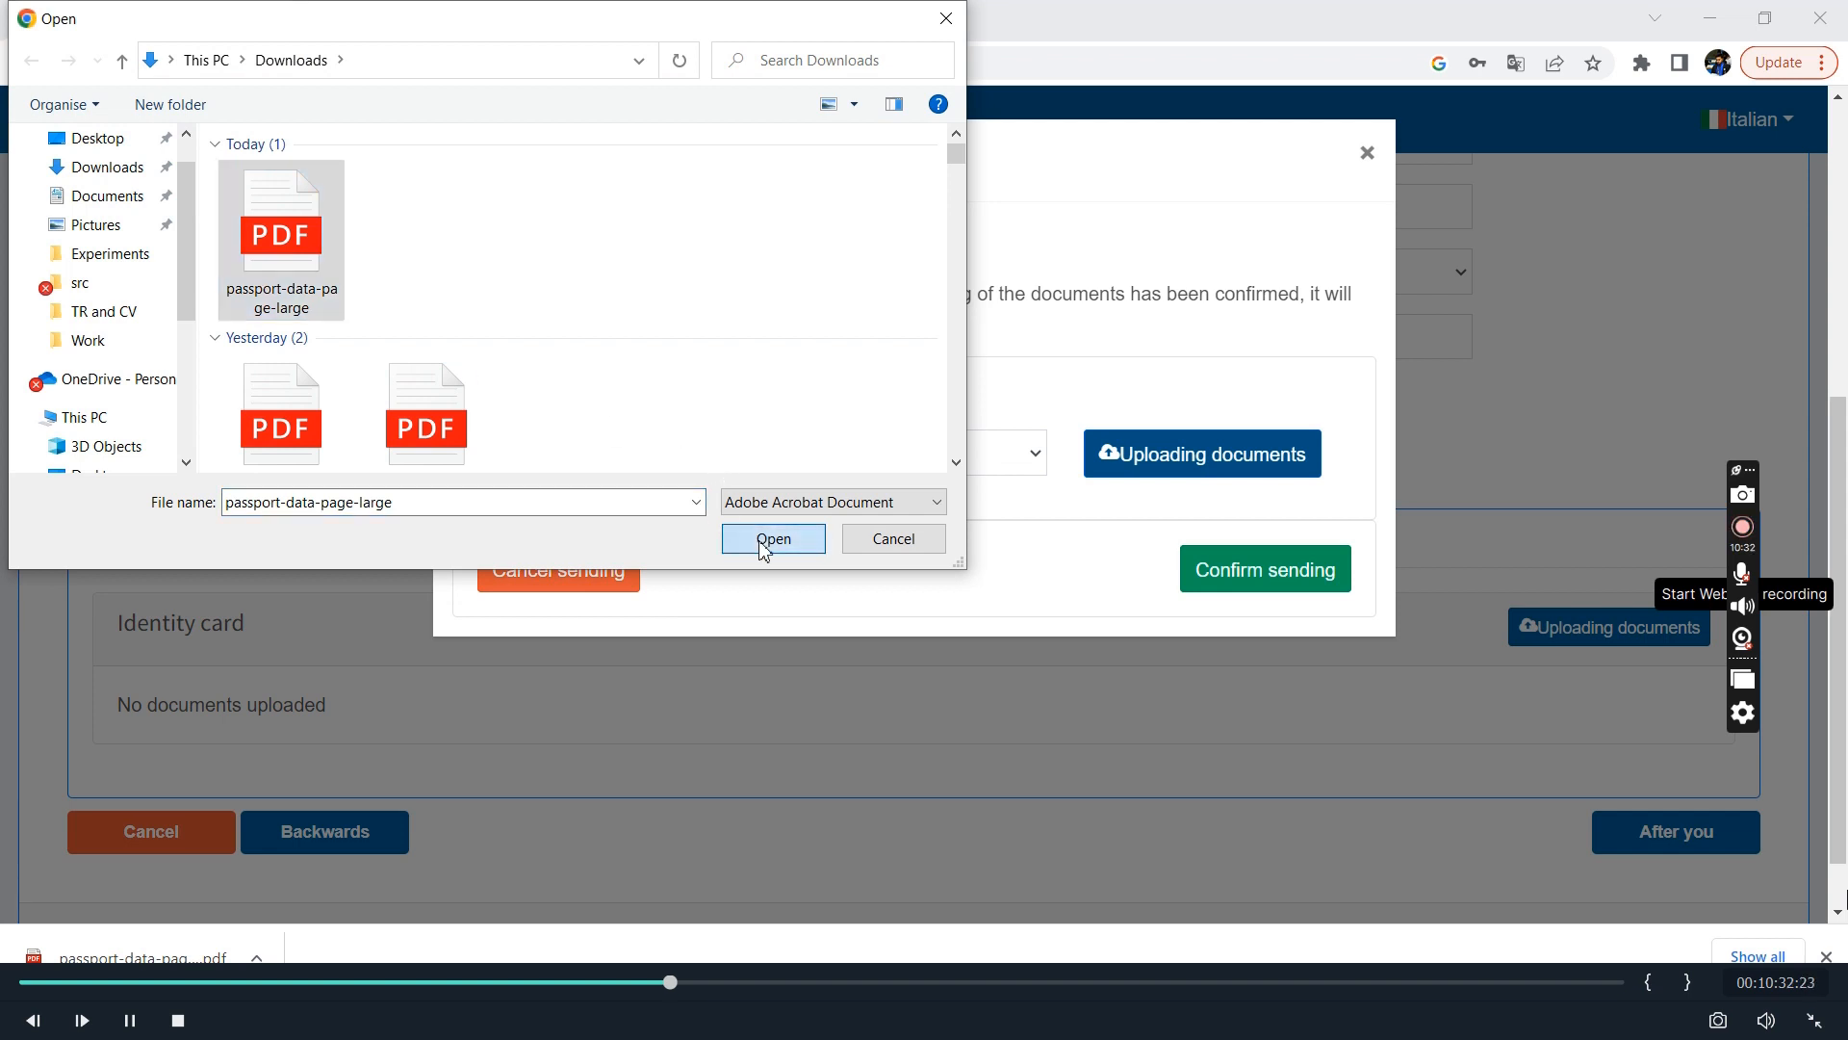
# Confirm sending the identity document and proceed past the login password stage to complete the account registration.
pyautogui.click(1303, 569)
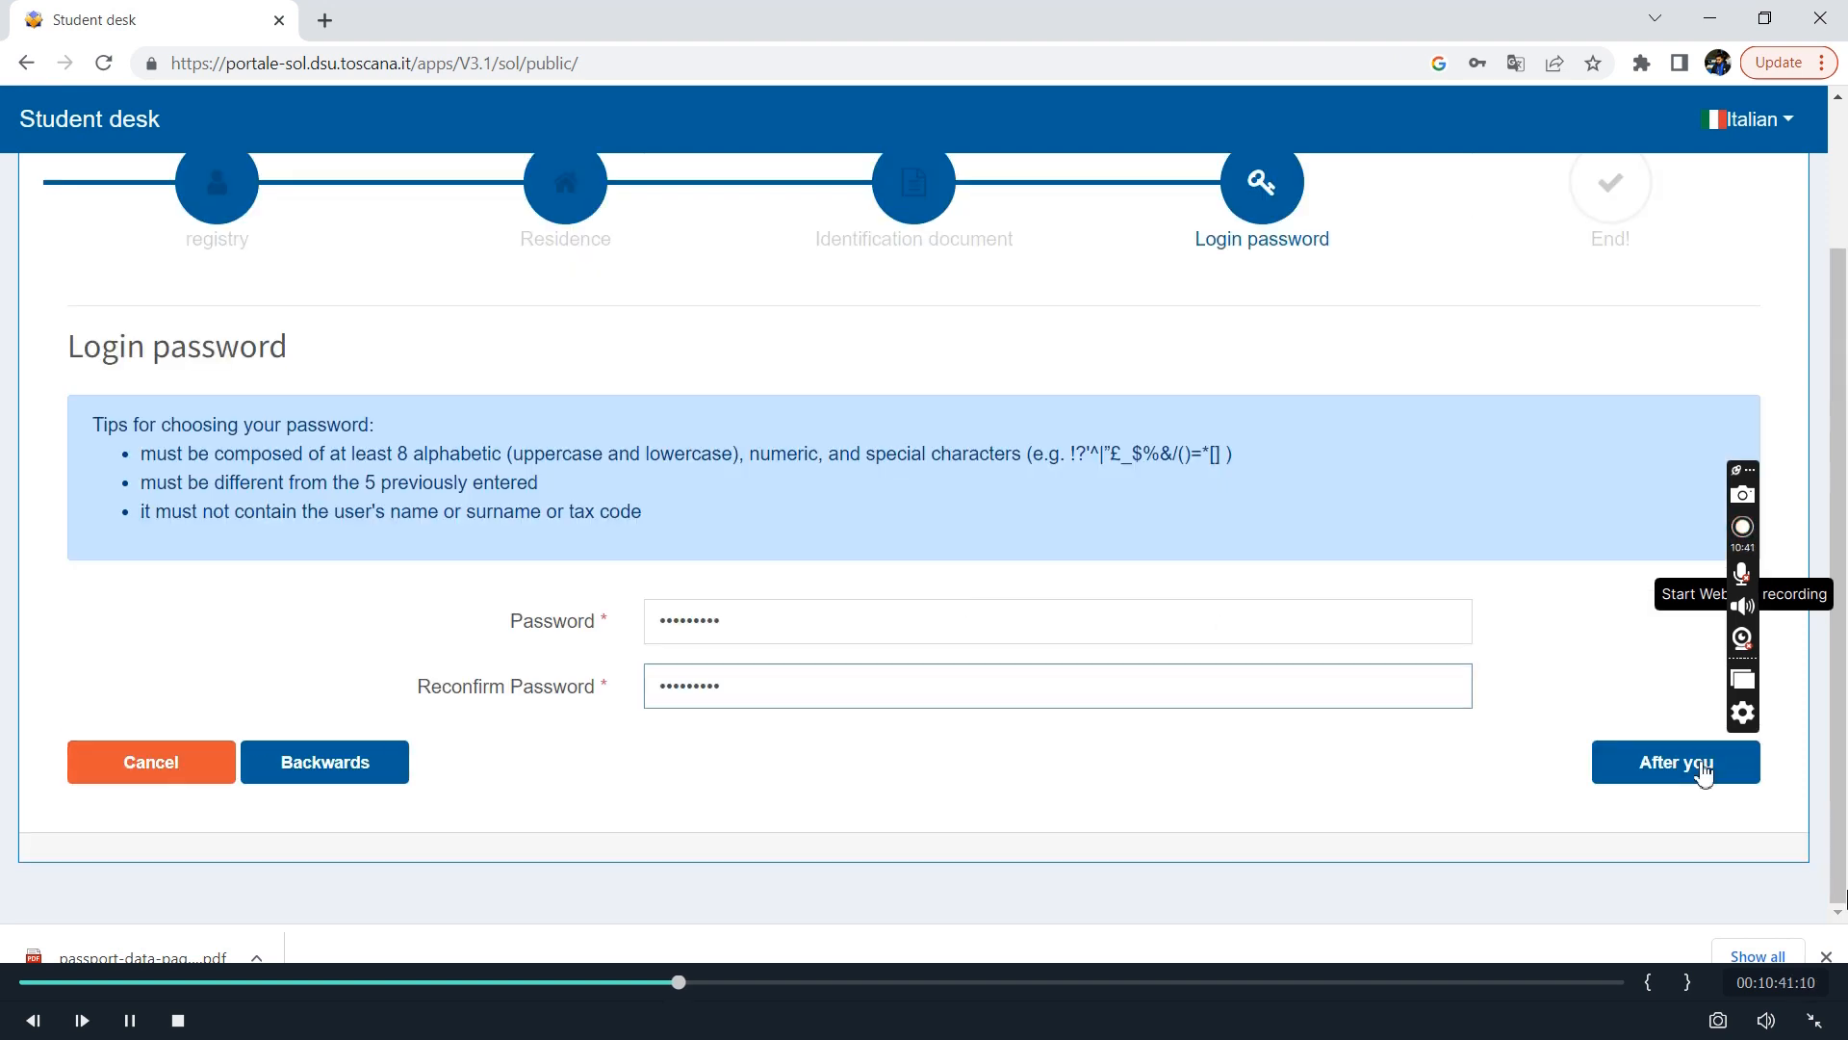
pyautogui.click(1700, 767)
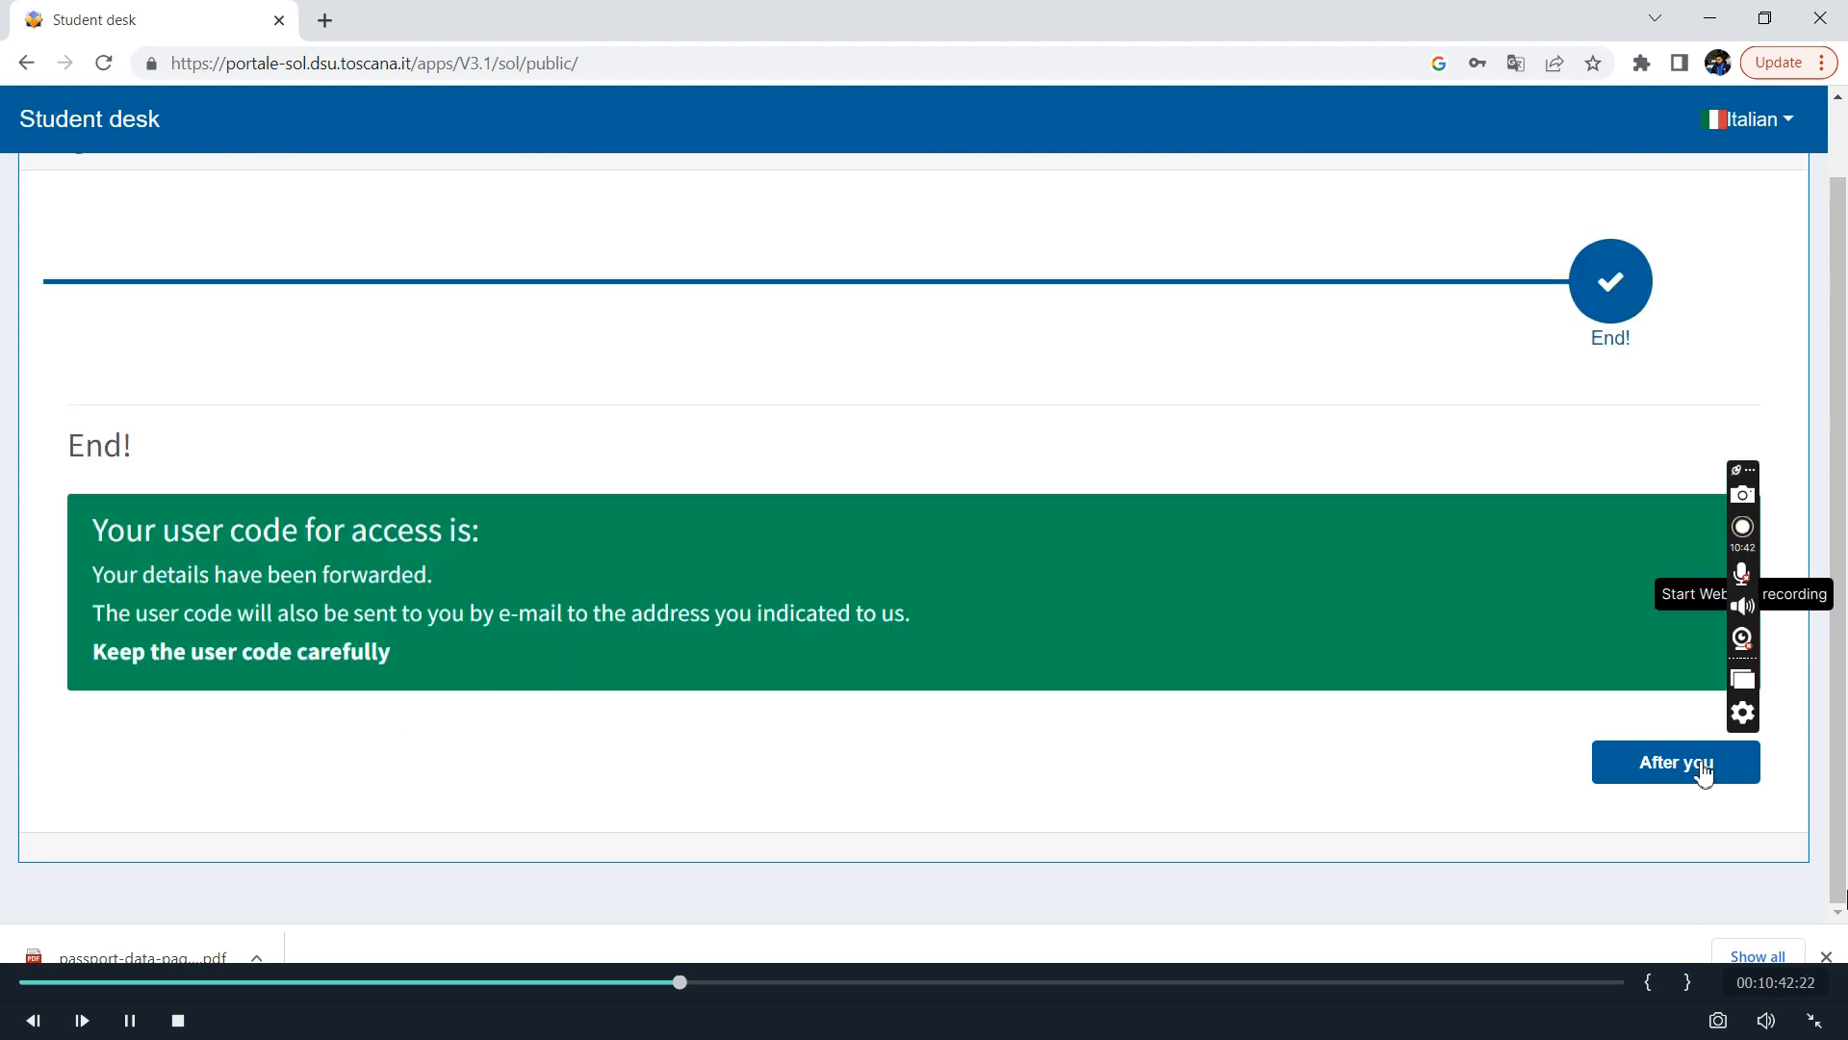
pyautogui.click(1702, 770)
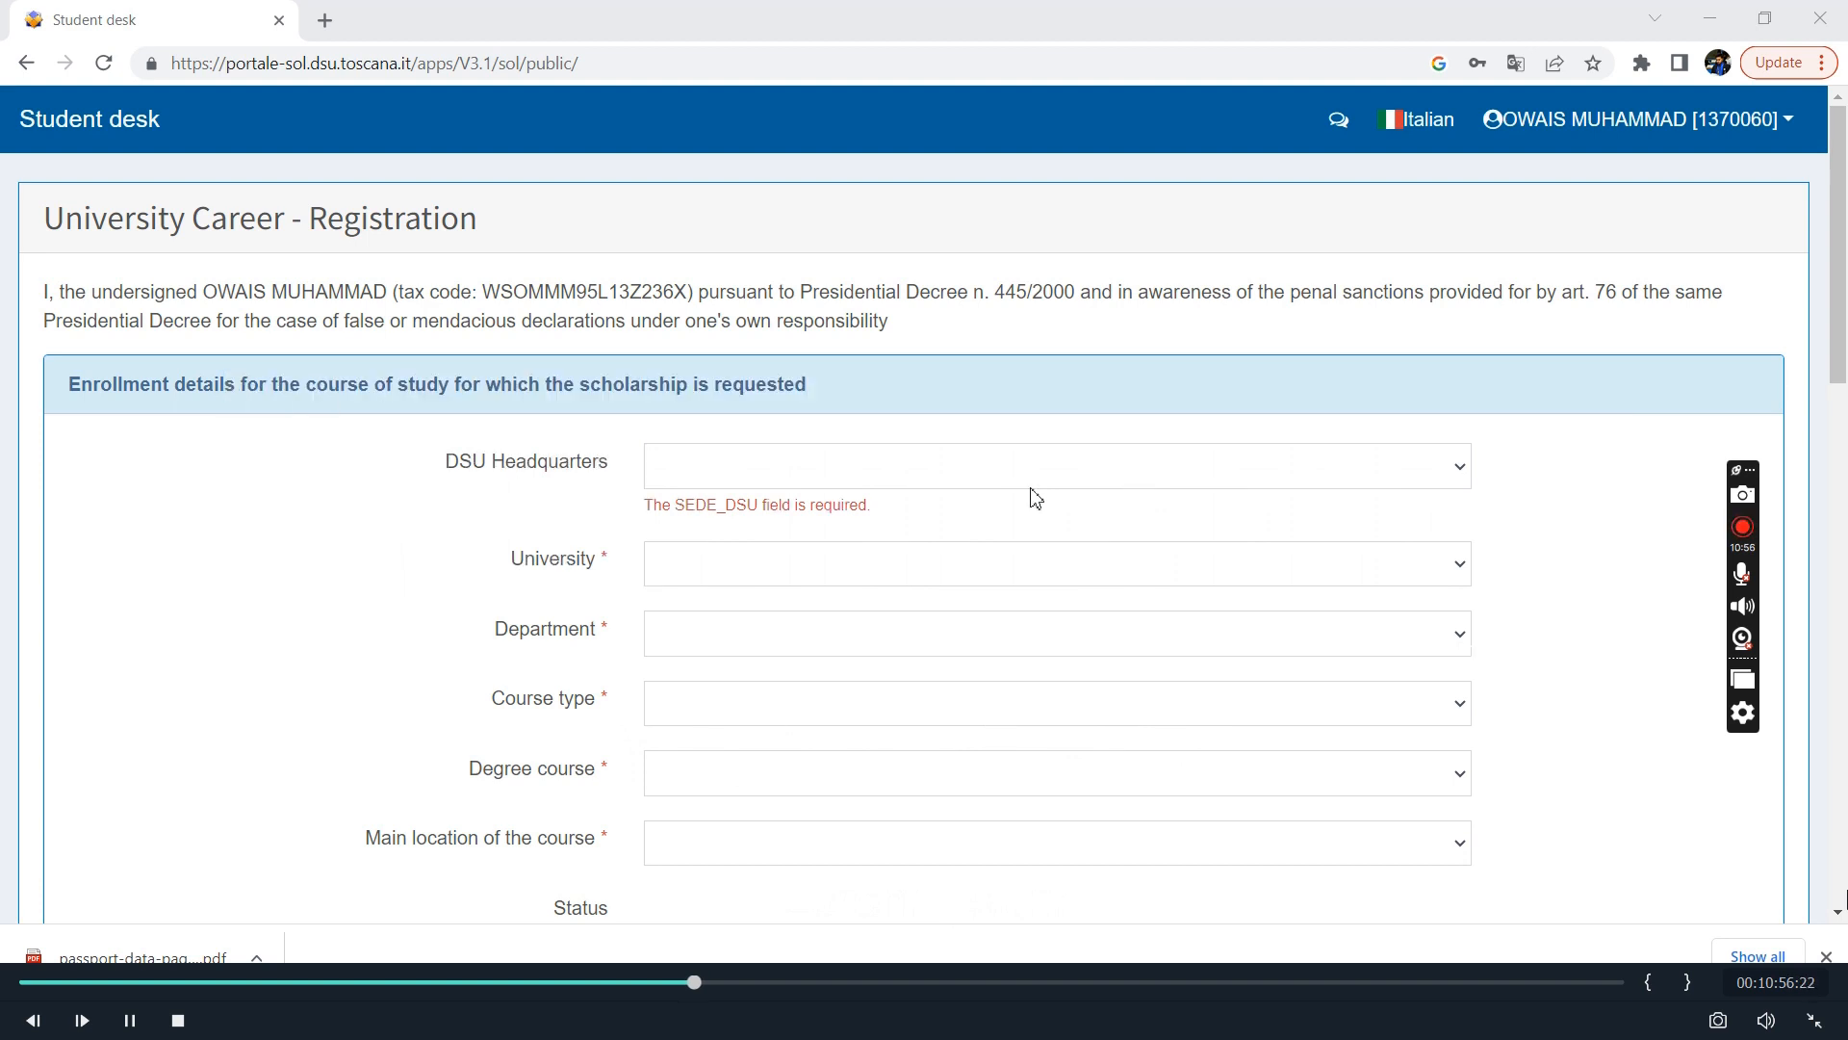
# Set the DSU Headquarters to PISA and the University to Università di Pisa in the enrollment details.
pyautogui.click(1082, 485)
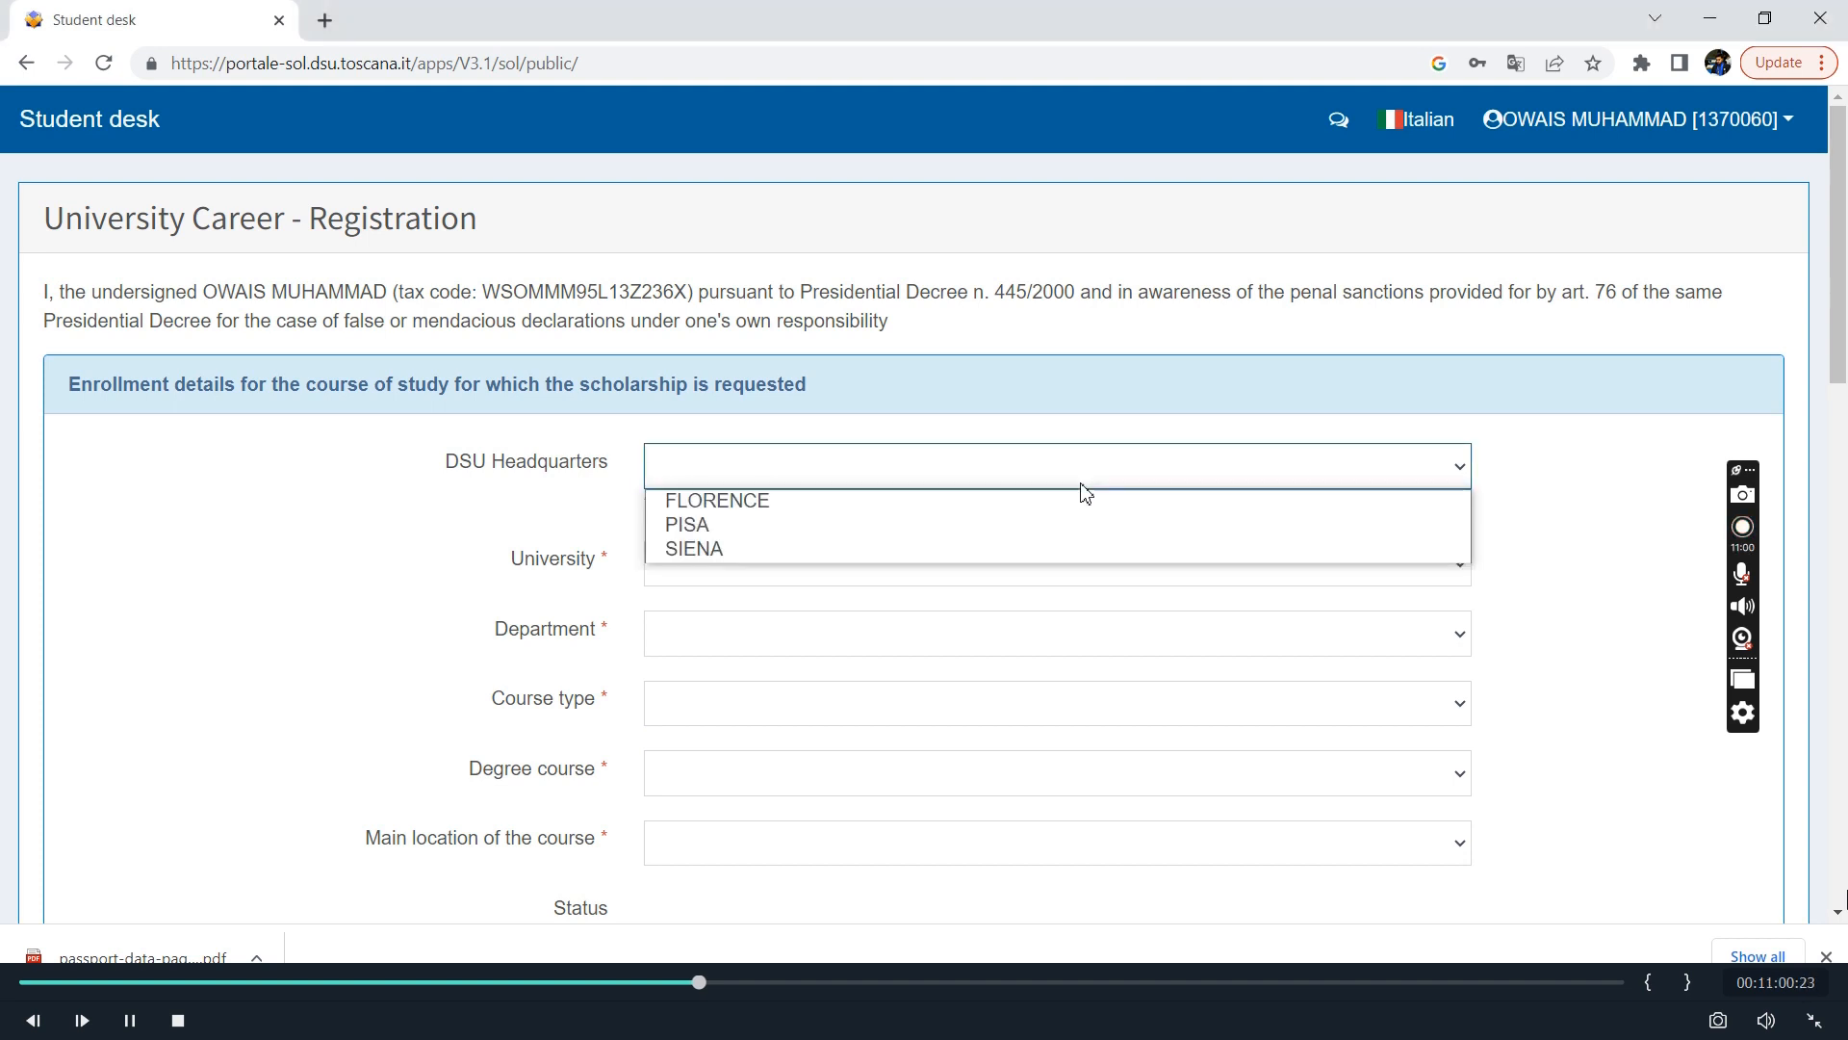
pyautogui.click(720, 526)
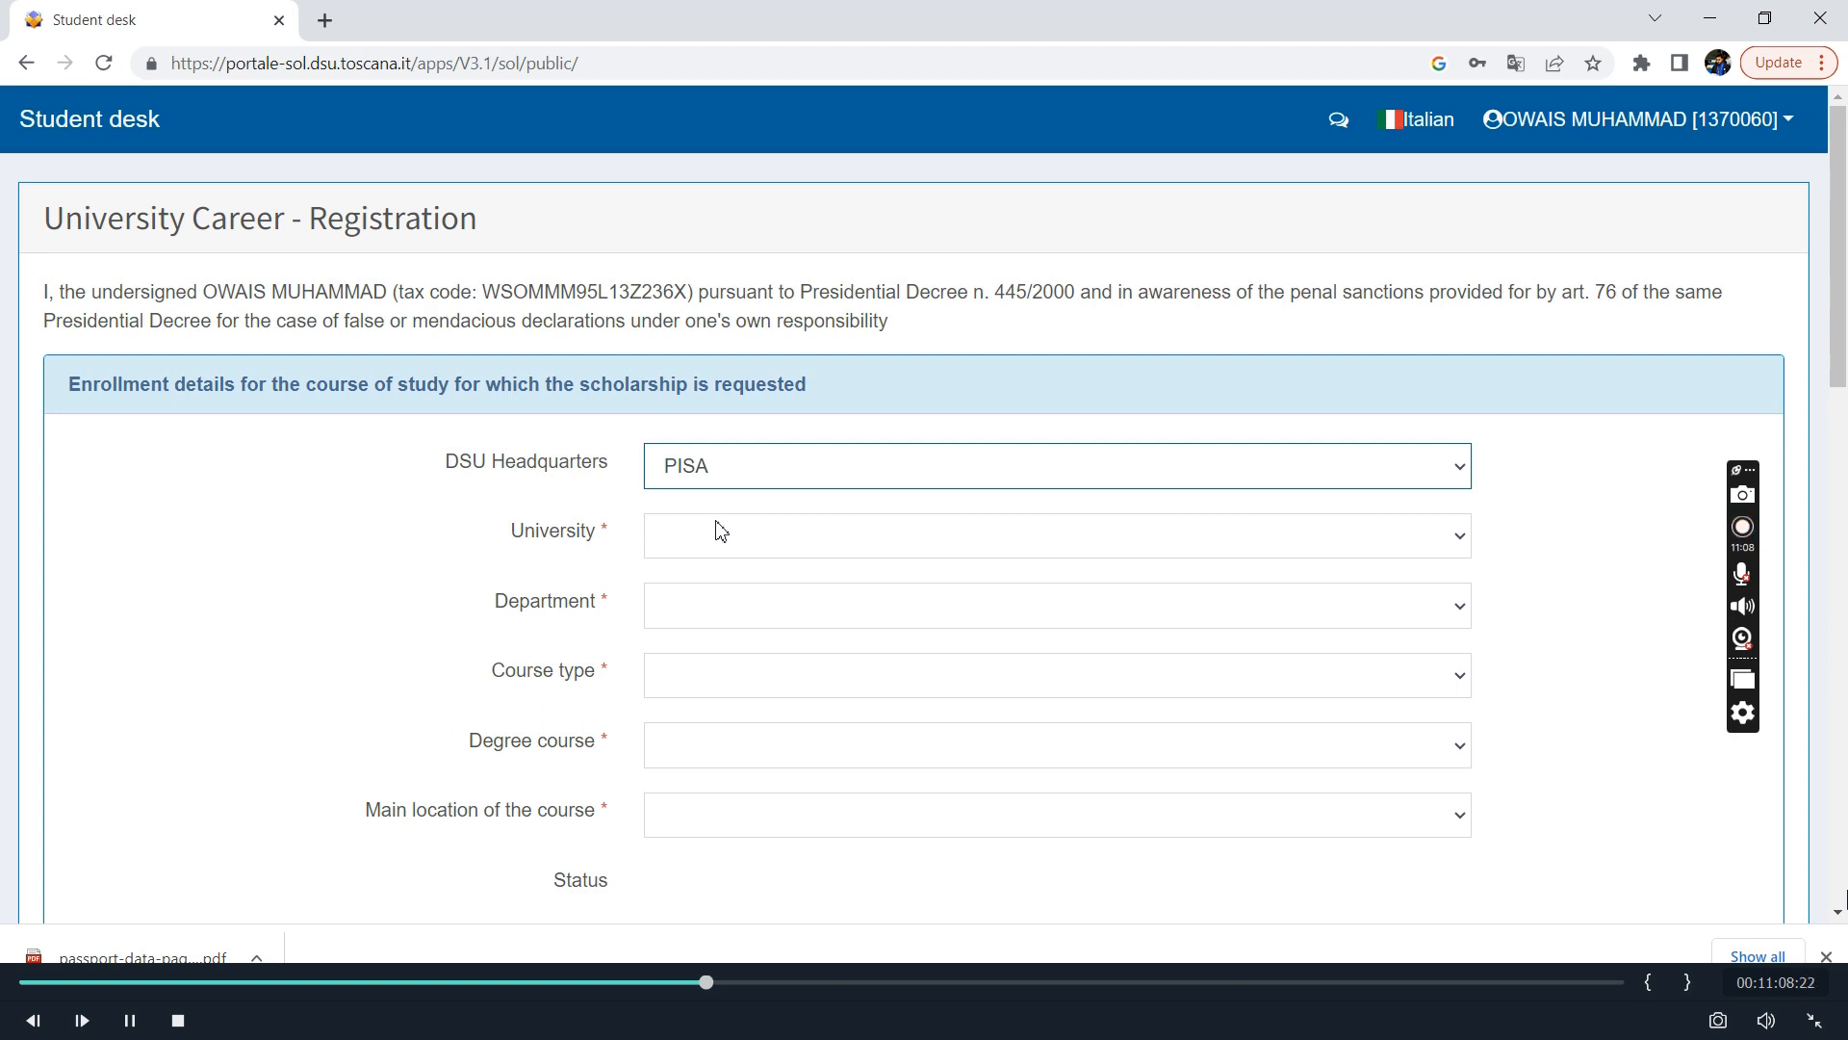
pyautogui.click(1306, 532)
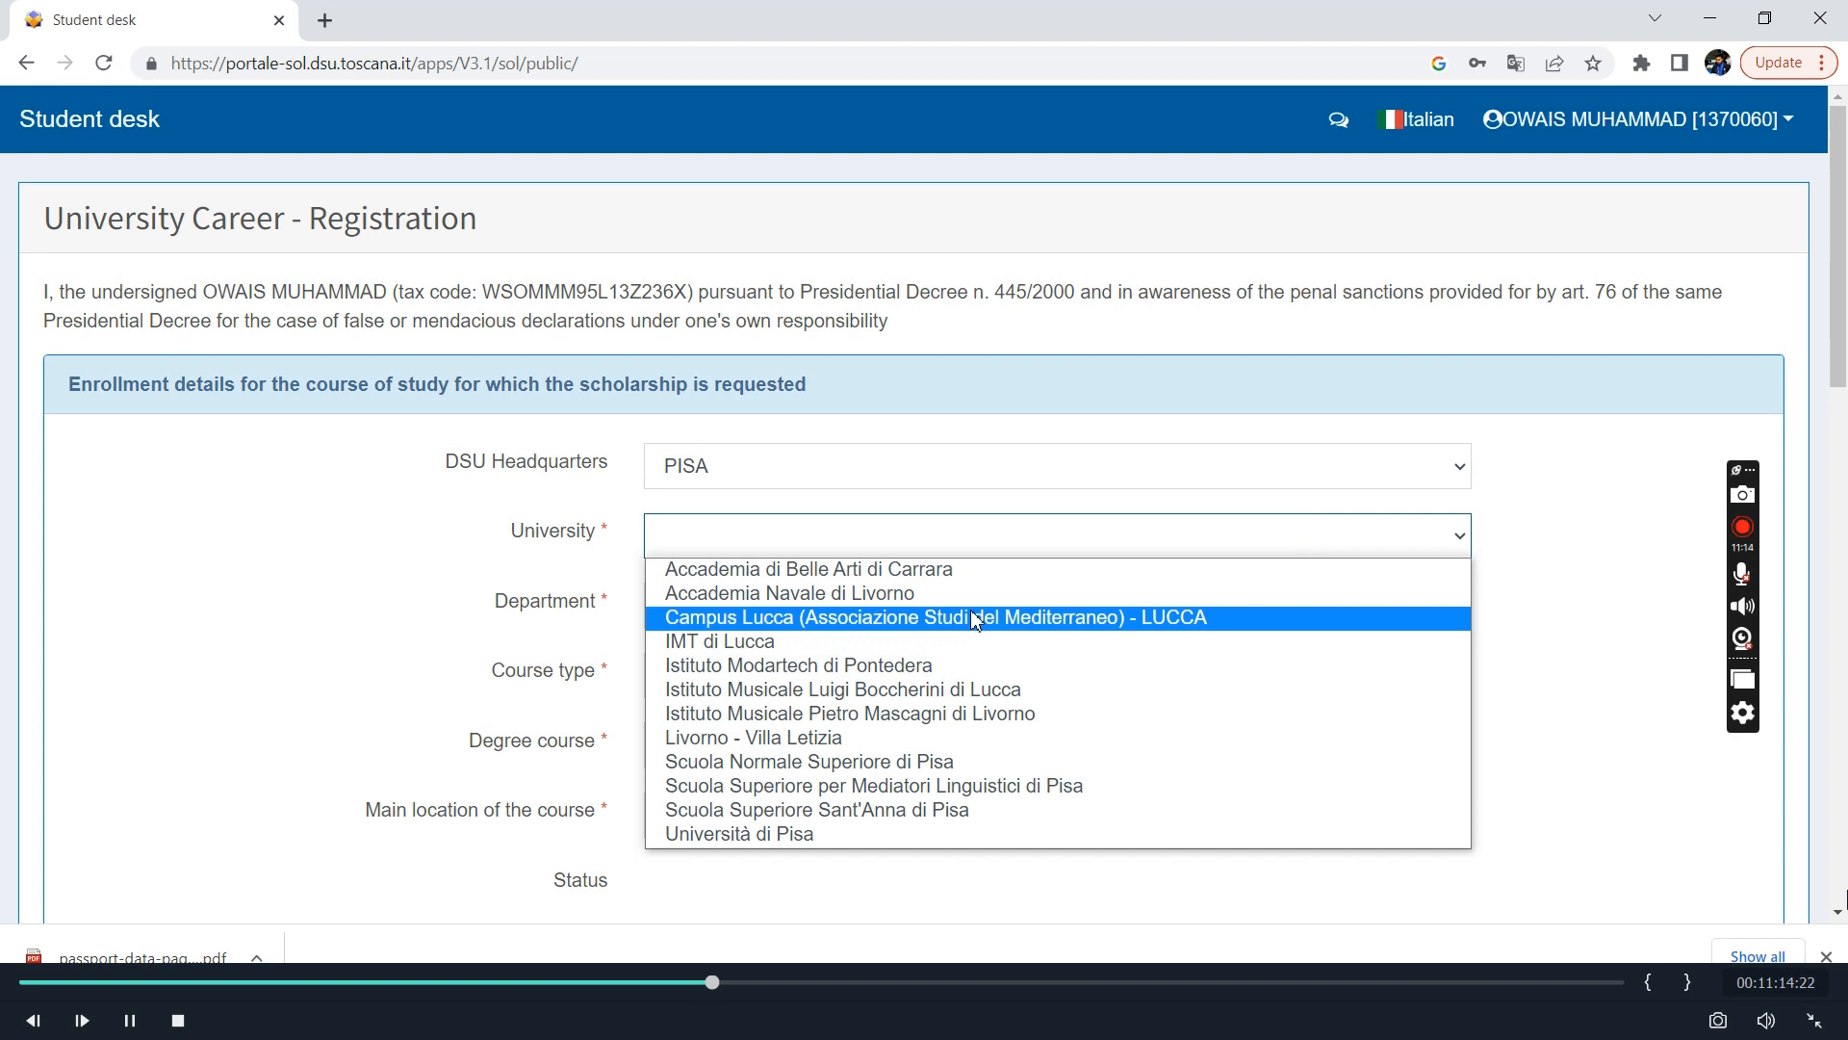
pyautogui.click(827, 834)
# Choose INFORMATICA as the department and Laurea magistrale as the course type.
pyautogui.scroll(-2, 830, 849)
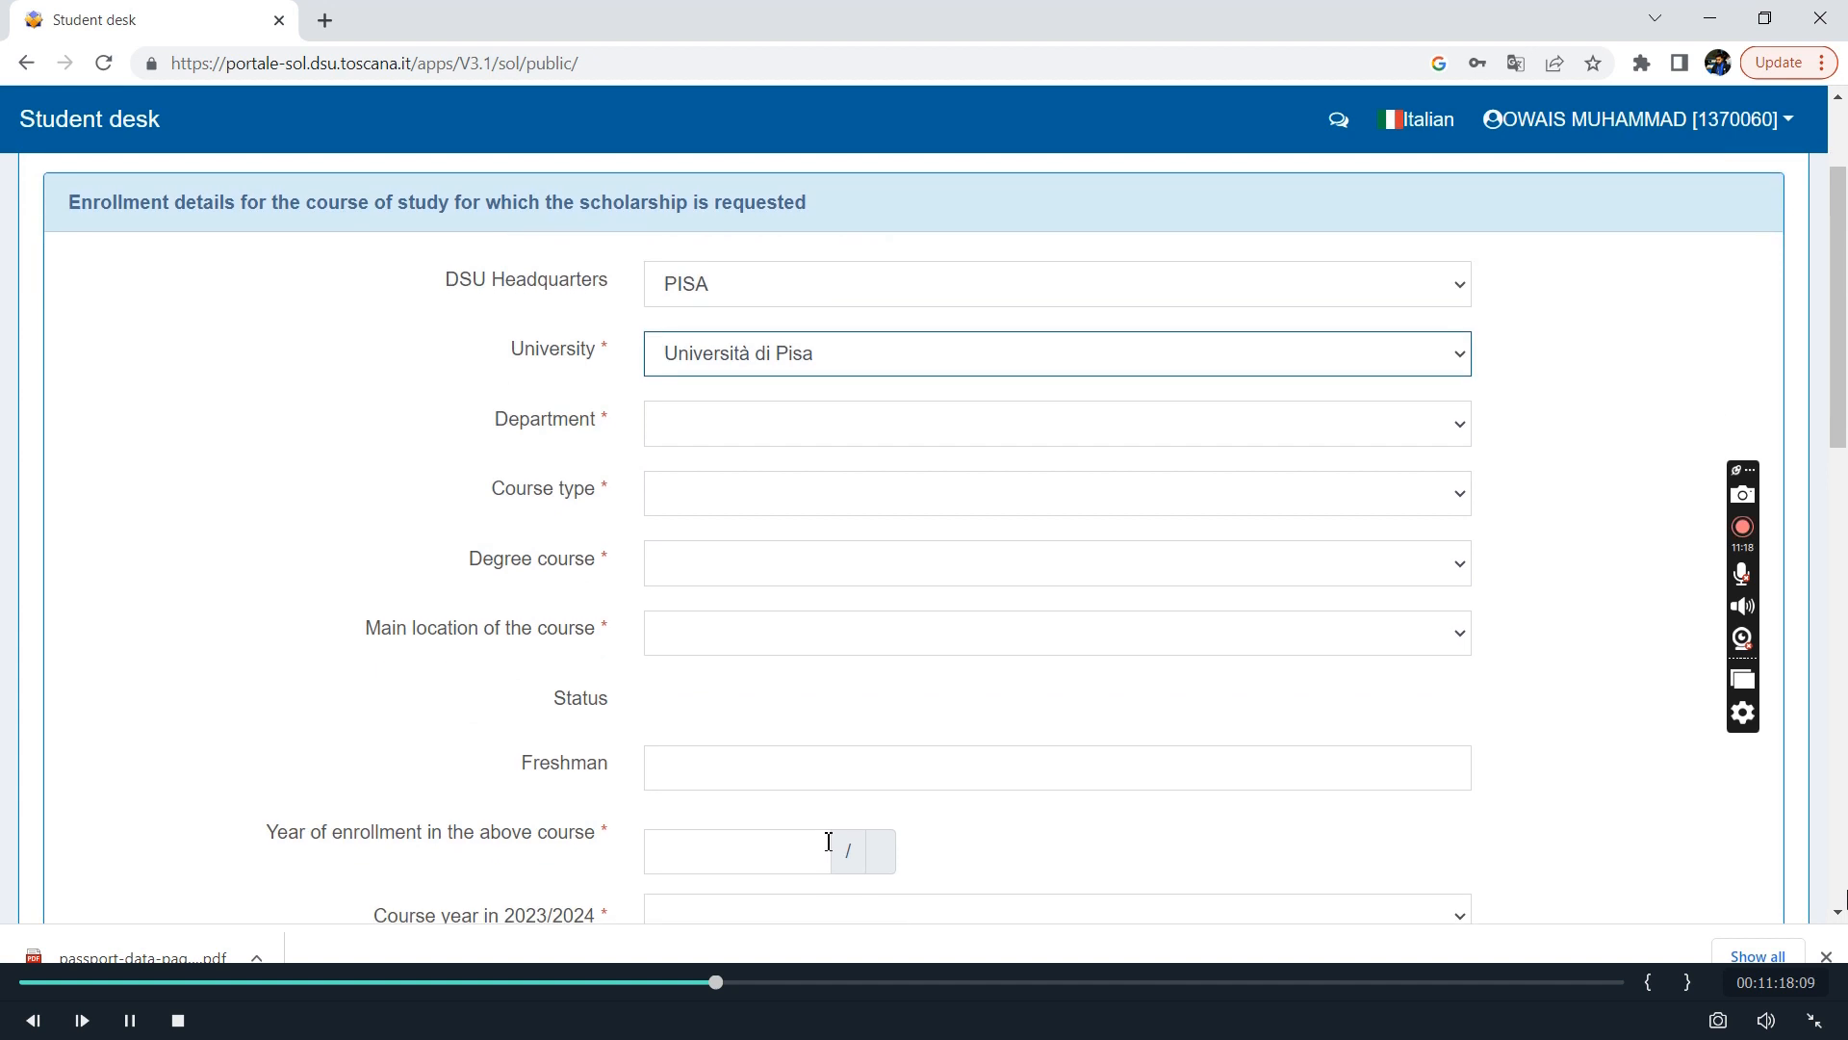
pyautogui.click(1065, 421)
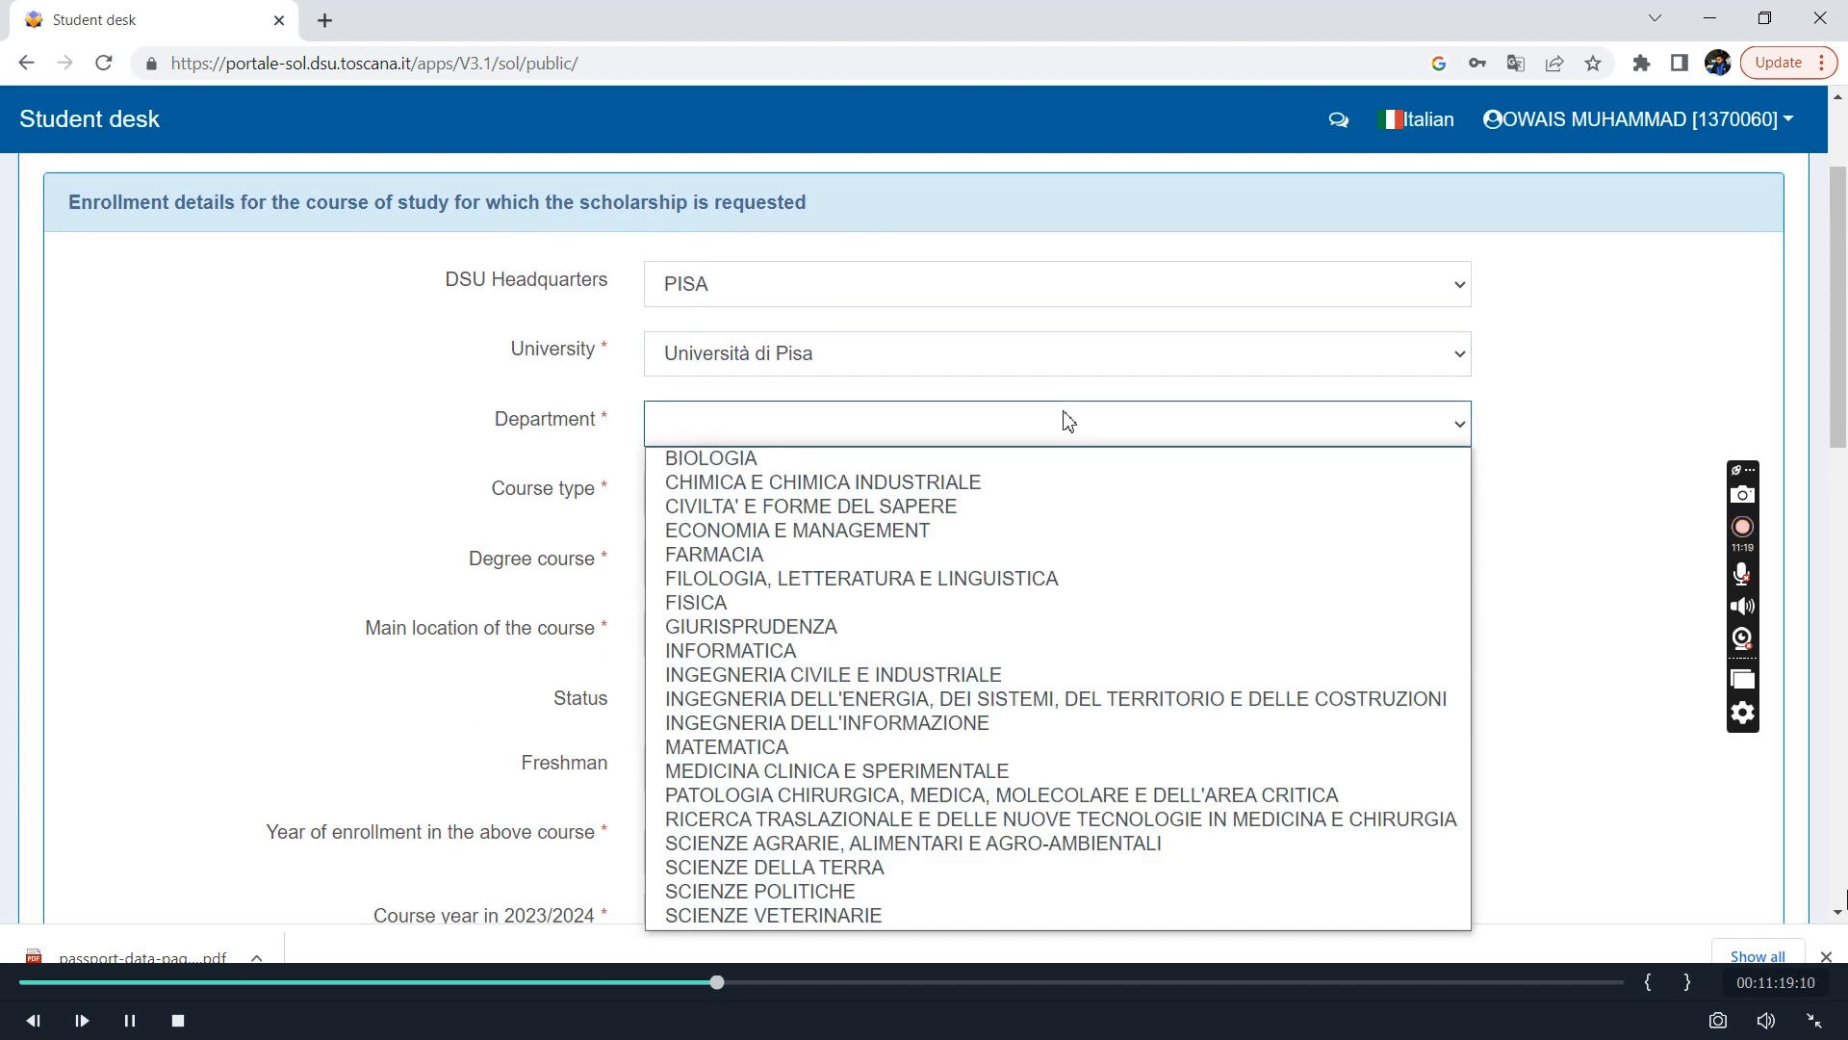
pyautogui.click(805, 654)
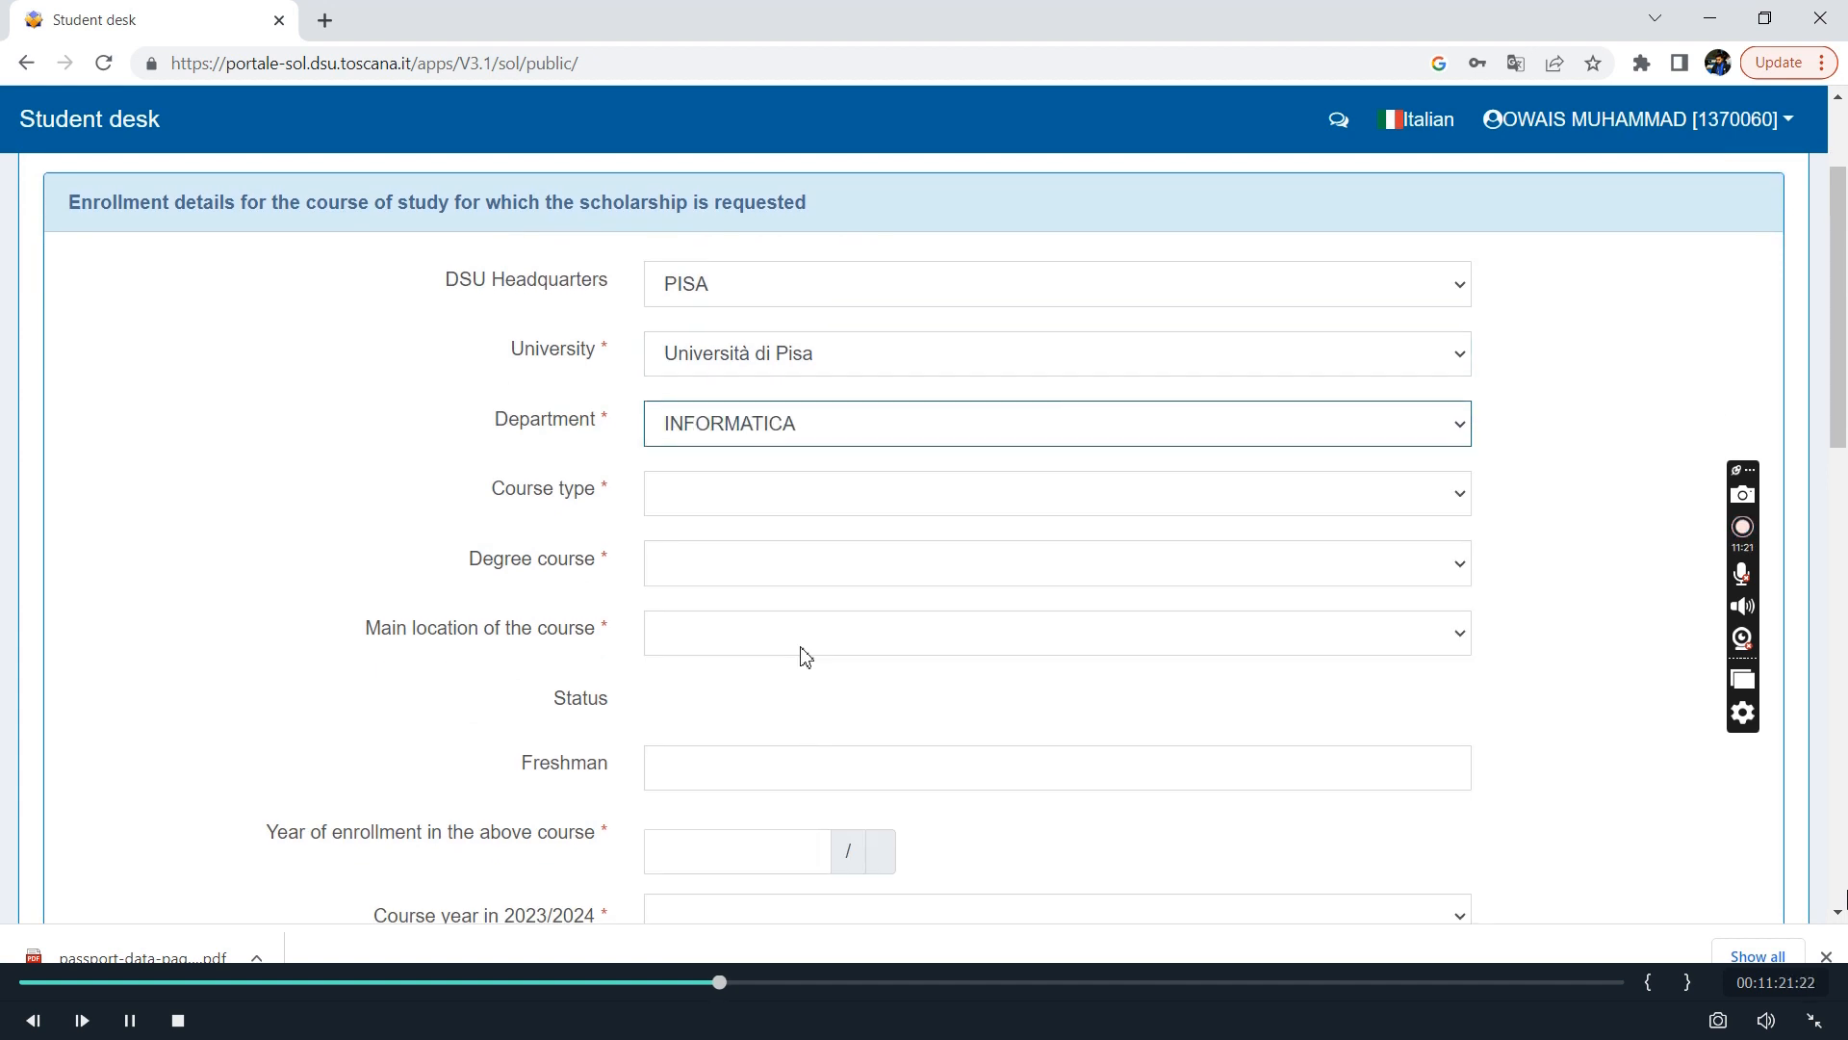
pyautogui.click(1000, 502)
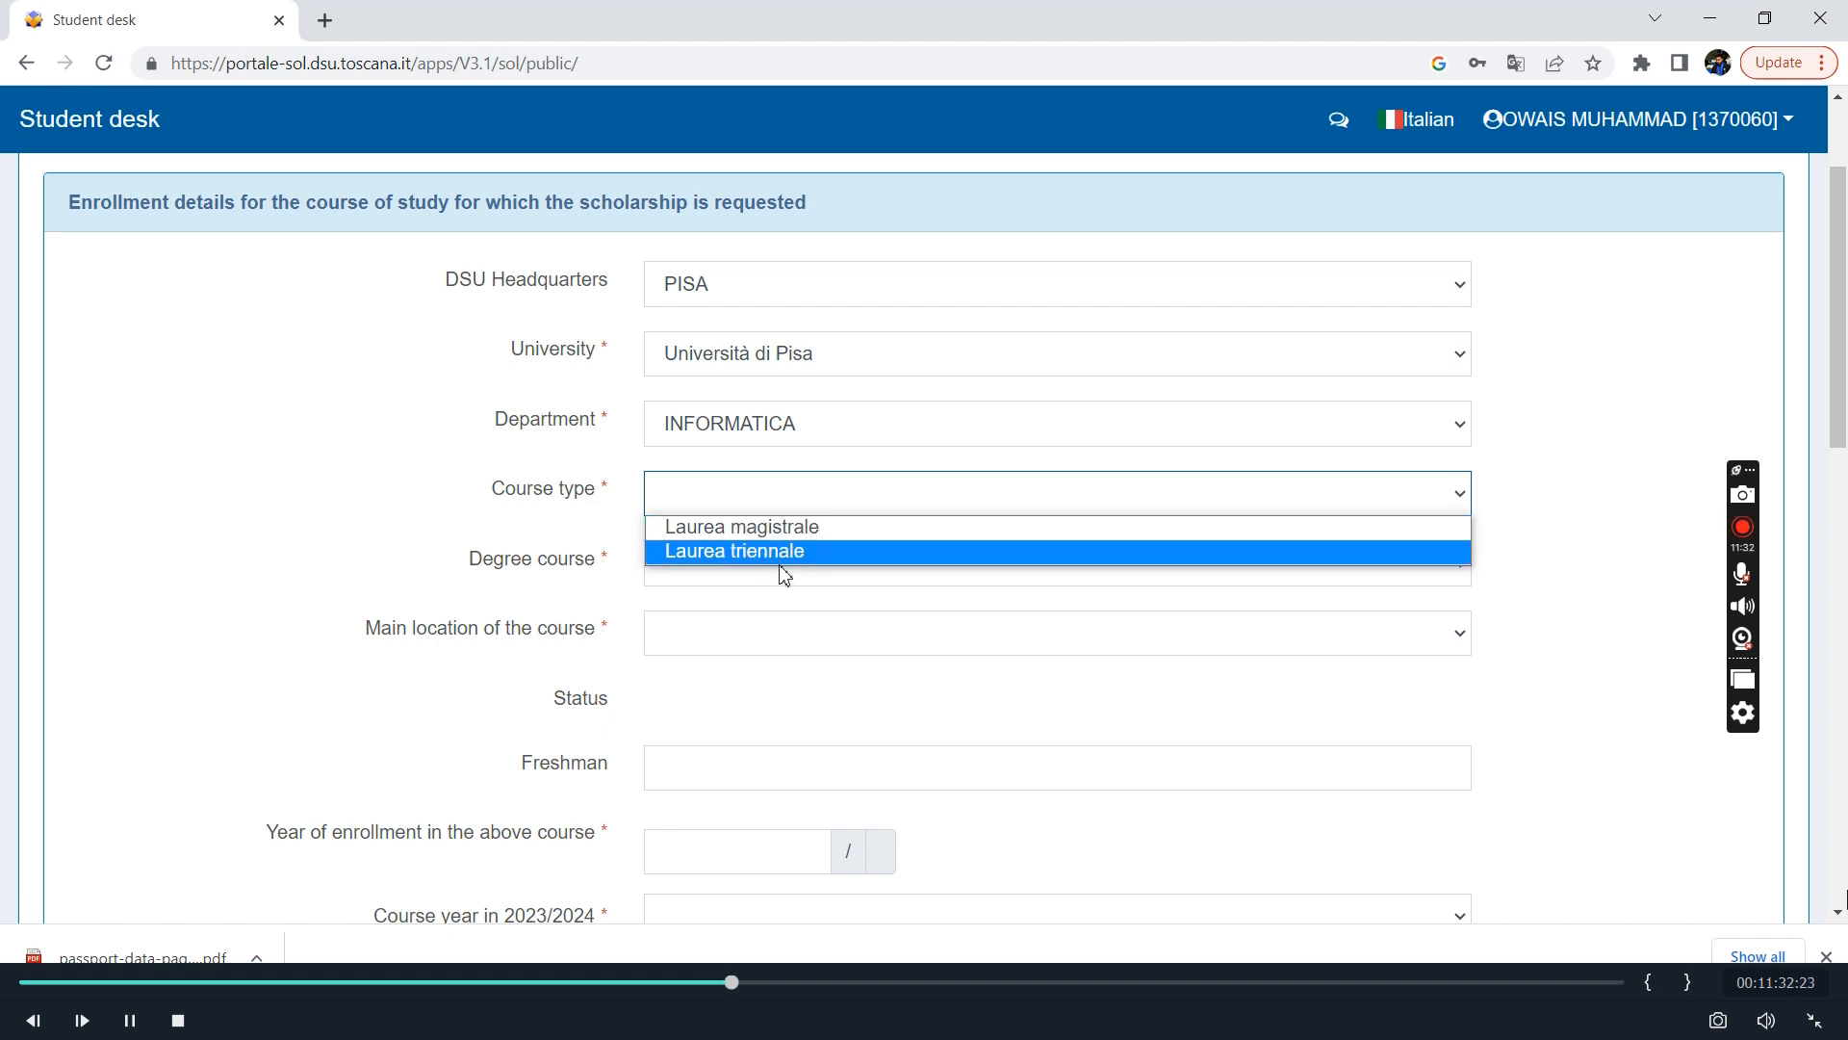
pyautogui.click(789, 534)
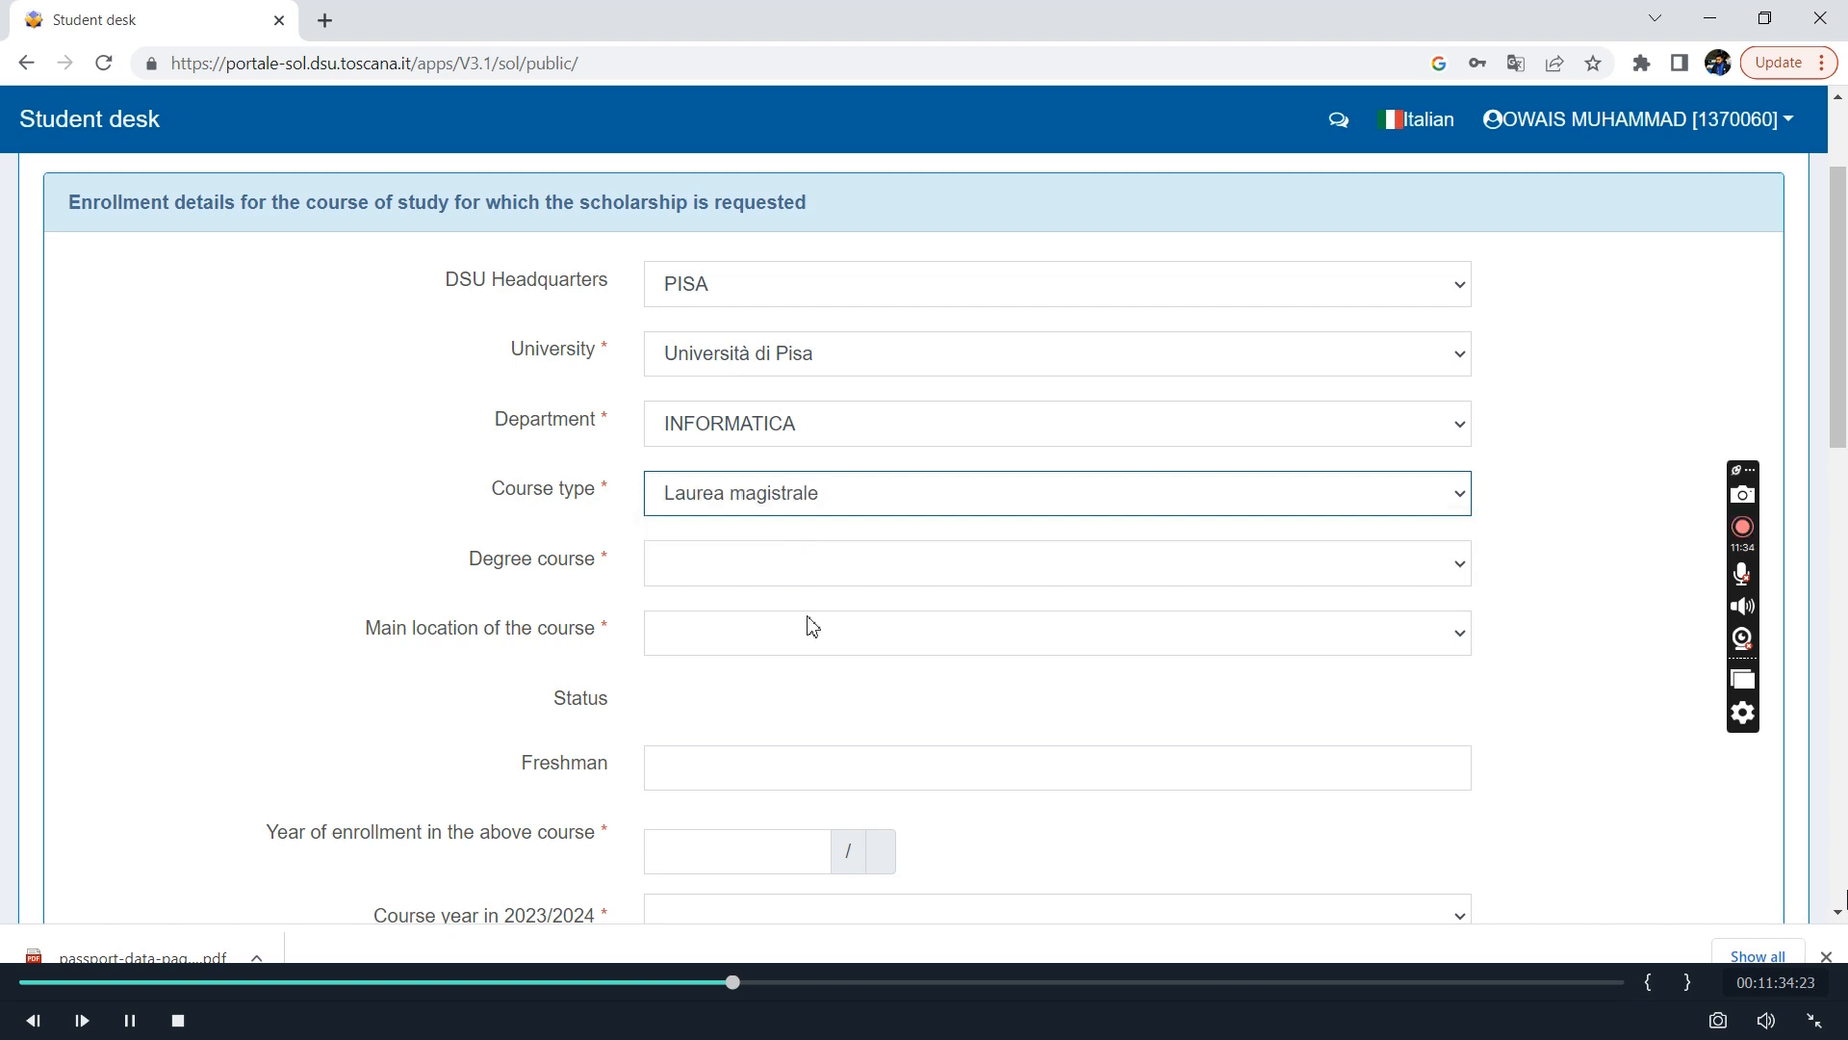
# Choose WIF-LM - INFORMATICA as the degree course and PISA as the main location of the course.
pyautogui.click(934, 576)
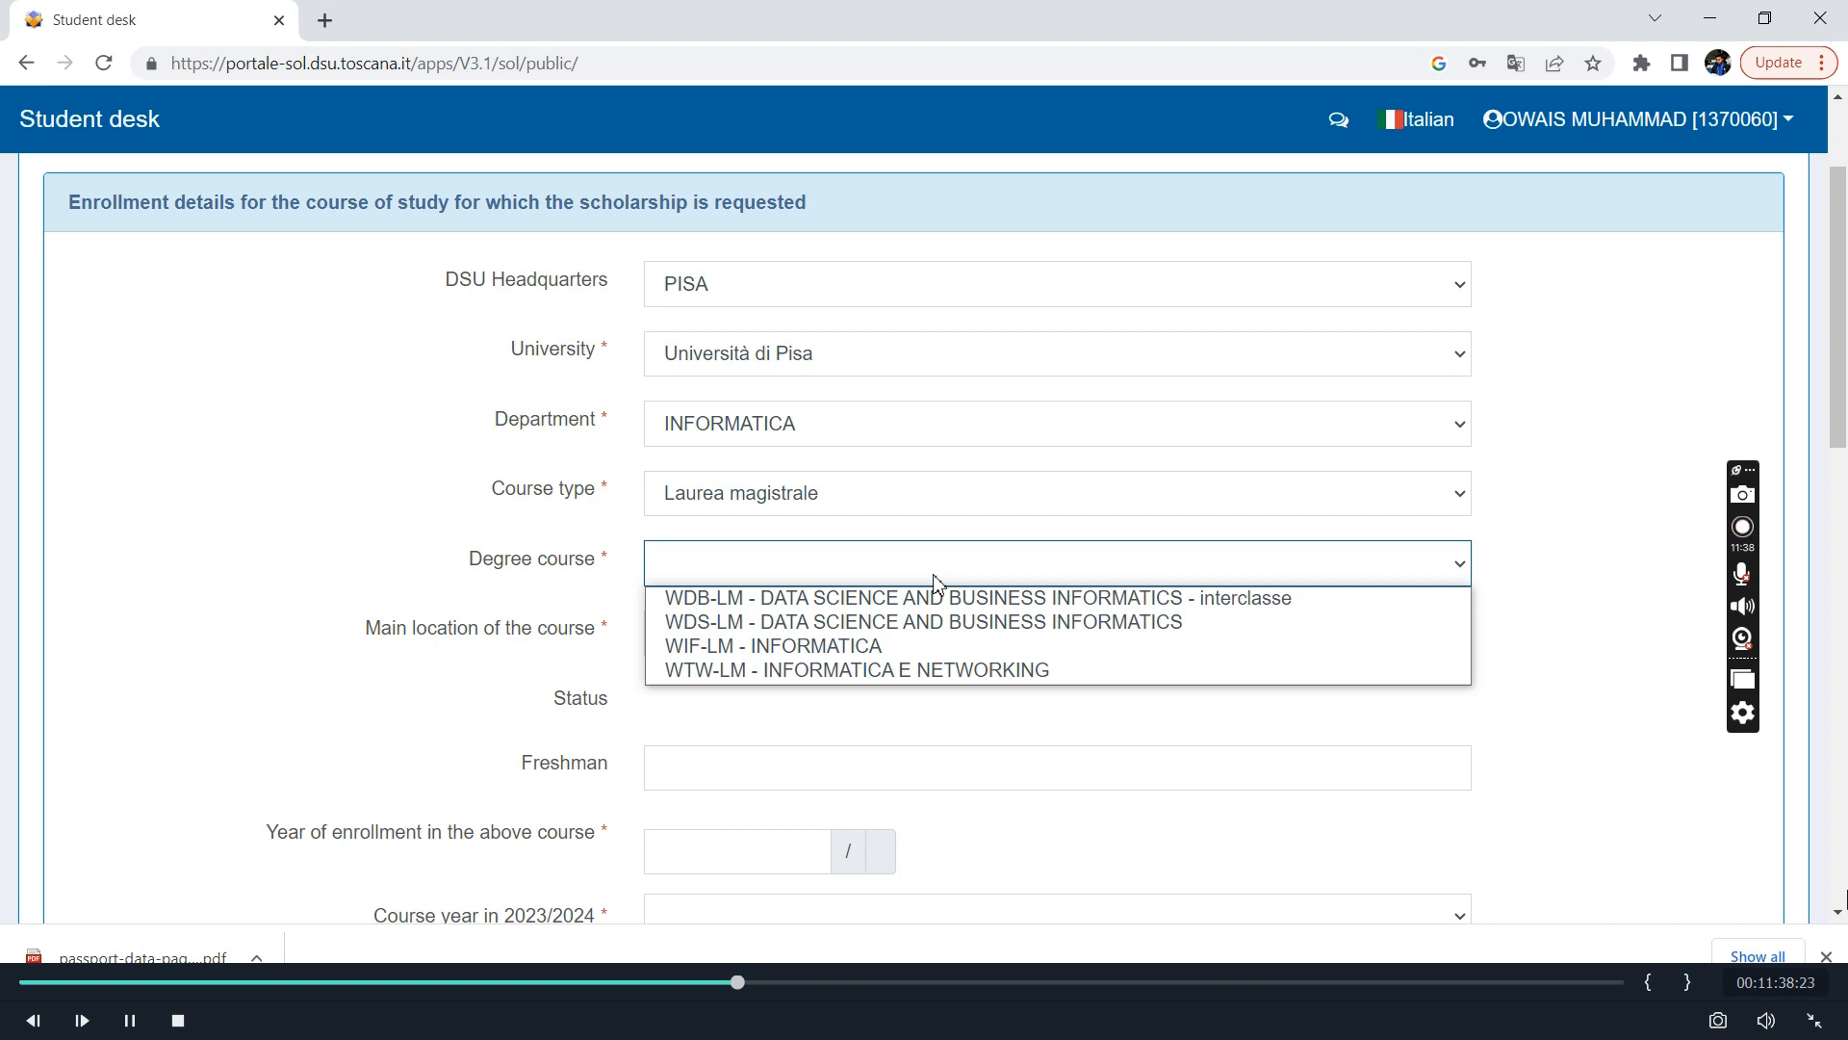
pyautogui.click(851, 647)
pyautogui.scroll(-2, 851, 648)
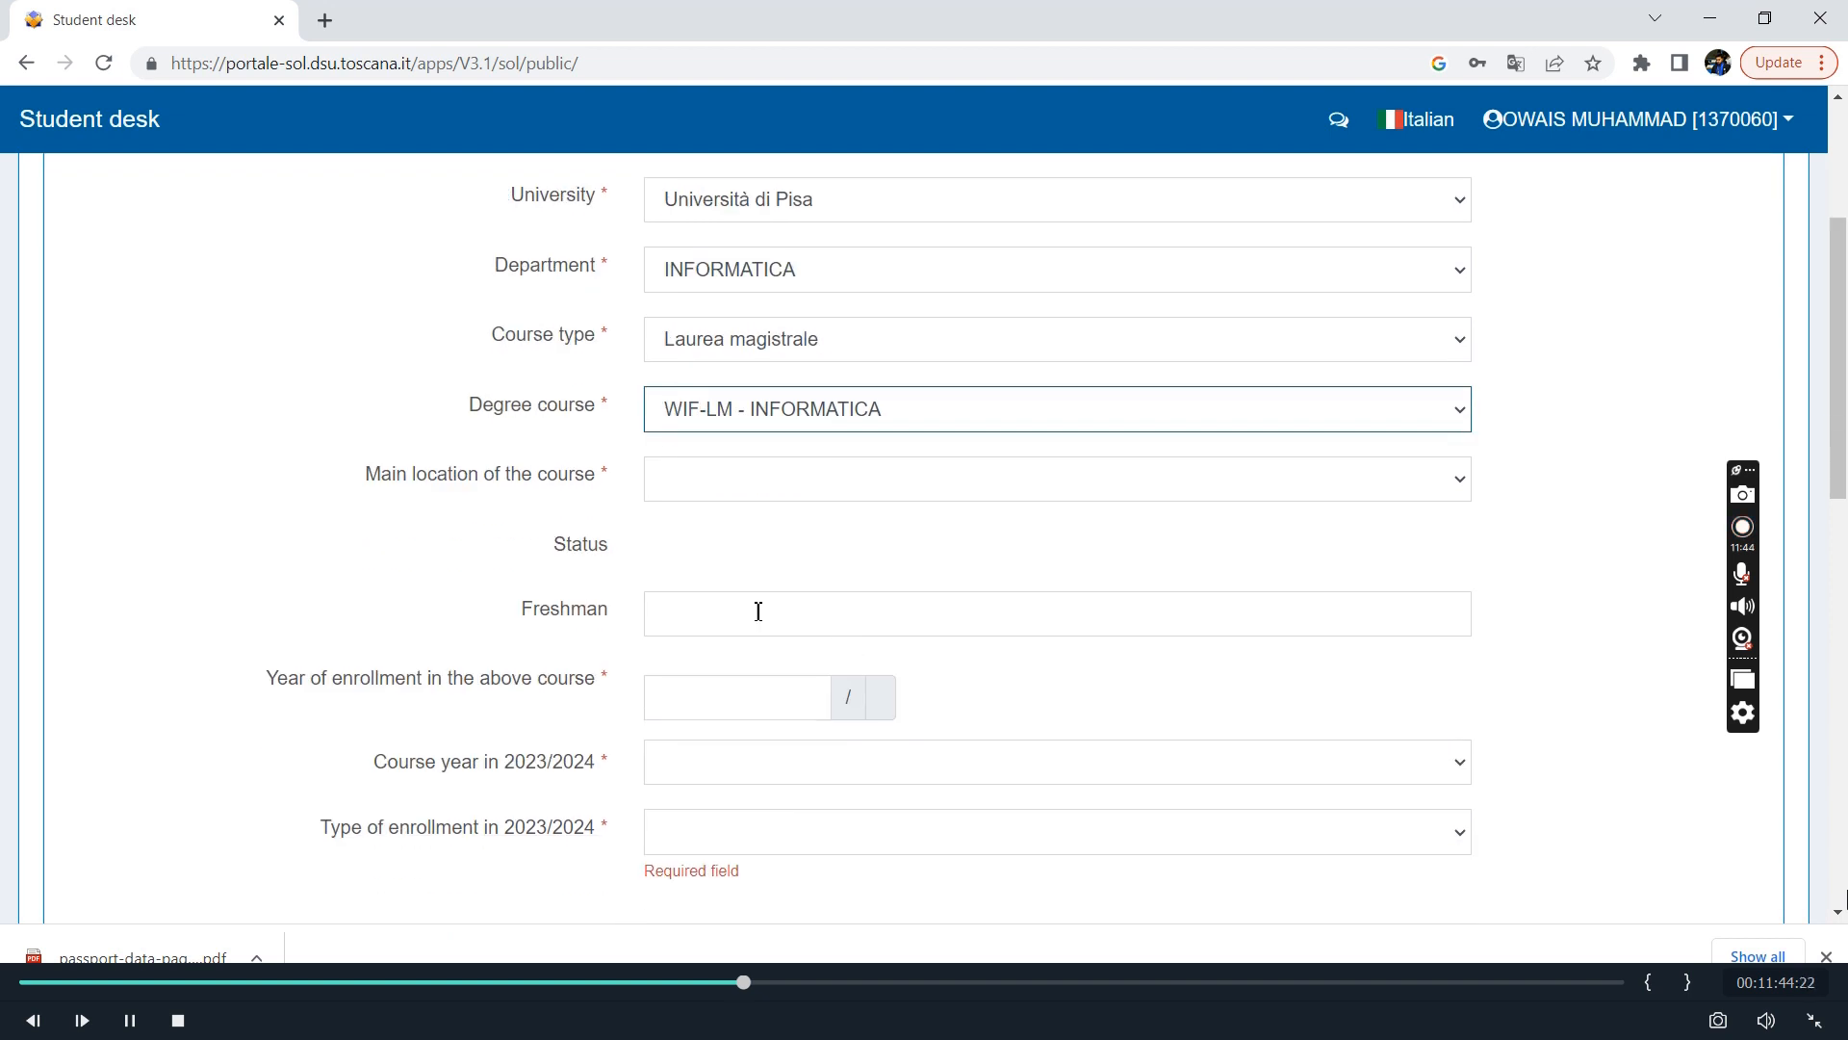
pyautogui.click(1022, 462)
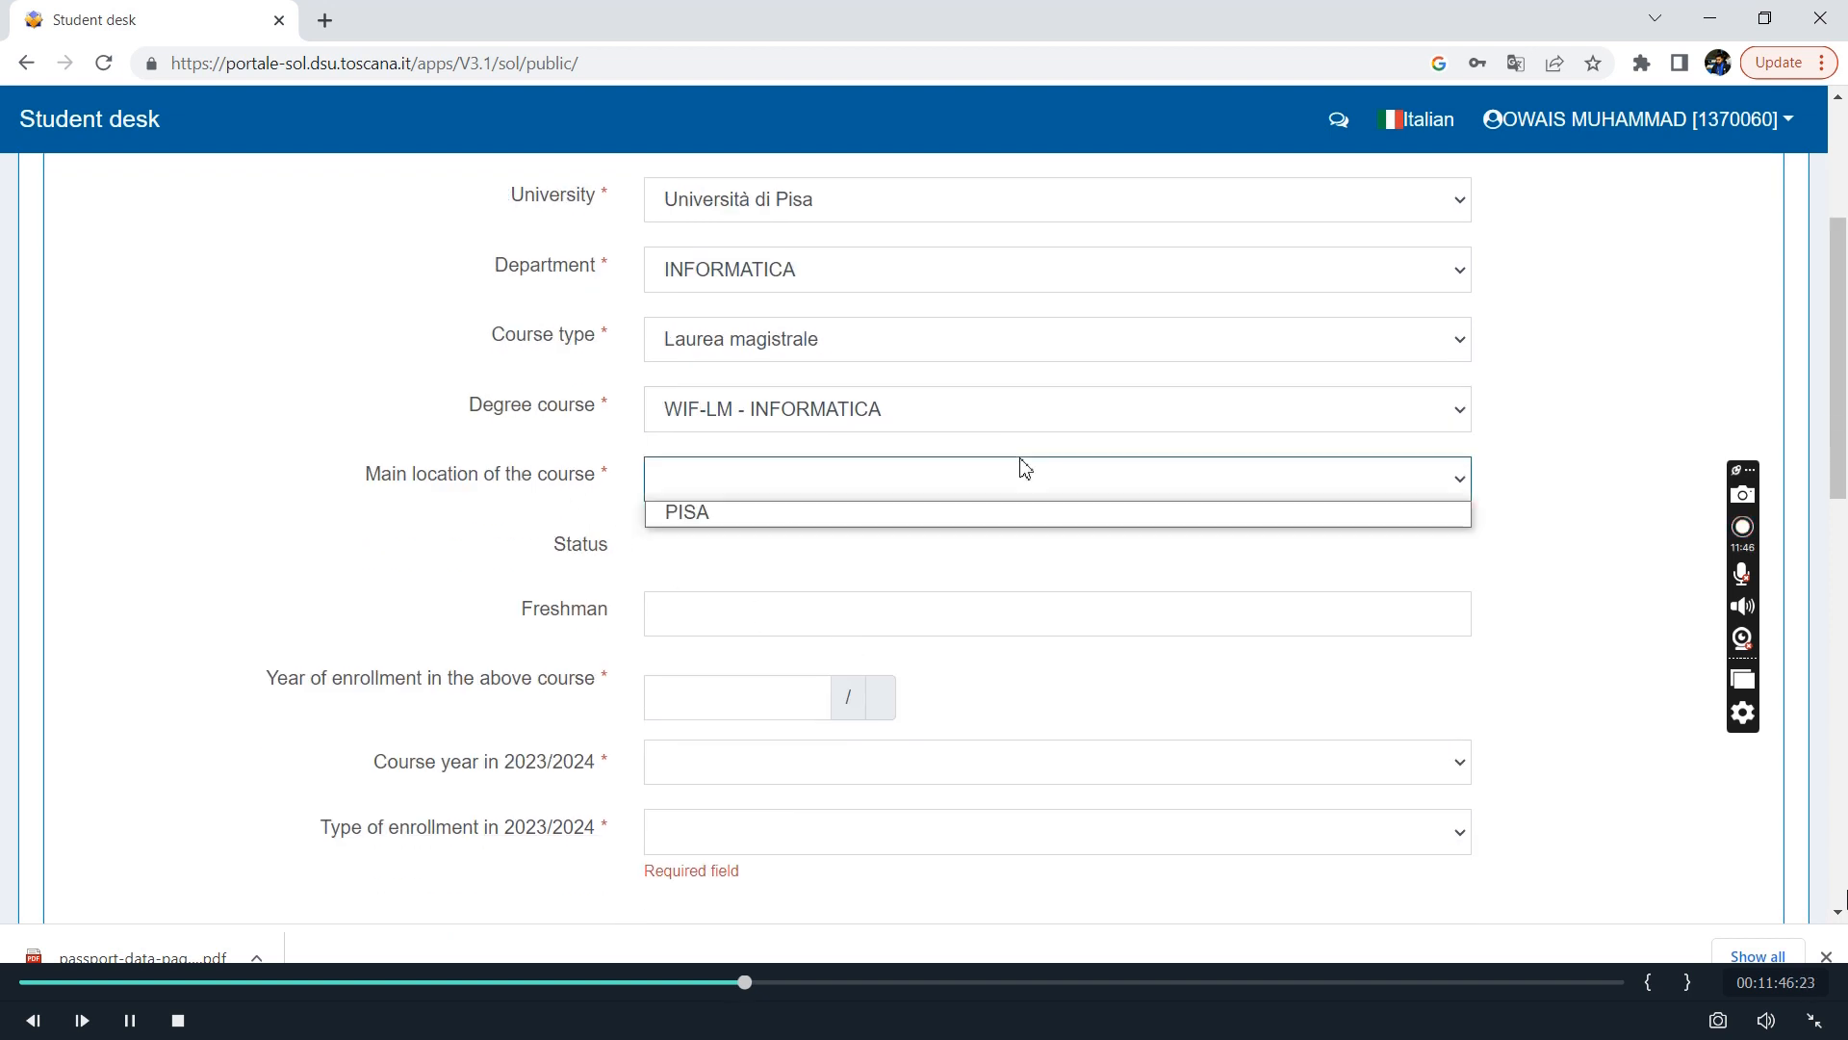
pyautogui.click(914, 528)
# Enter 2023 as the year of enrollment and choose 1° anno nell'.a.a. 2023/2024 as the course year.
pyautogui.scroll(-1, 911, 523)
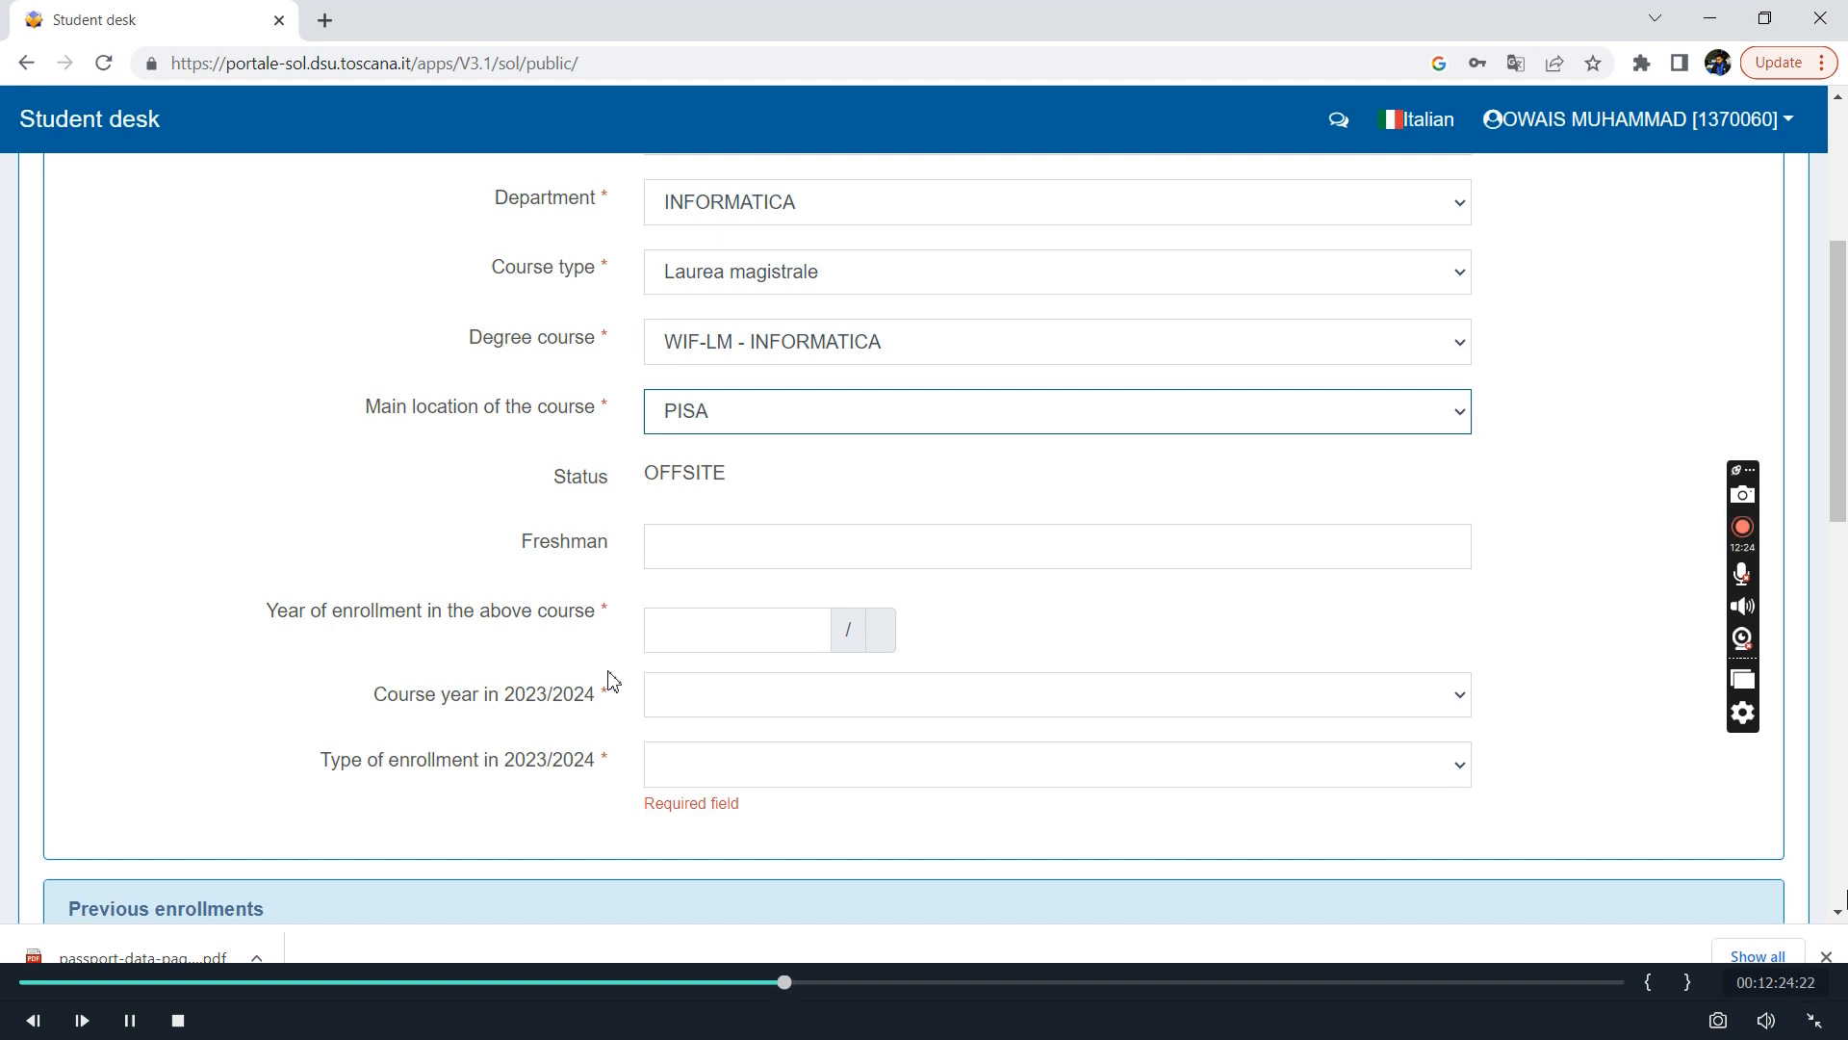
pyautogui.scroll(-1, 759, 627)
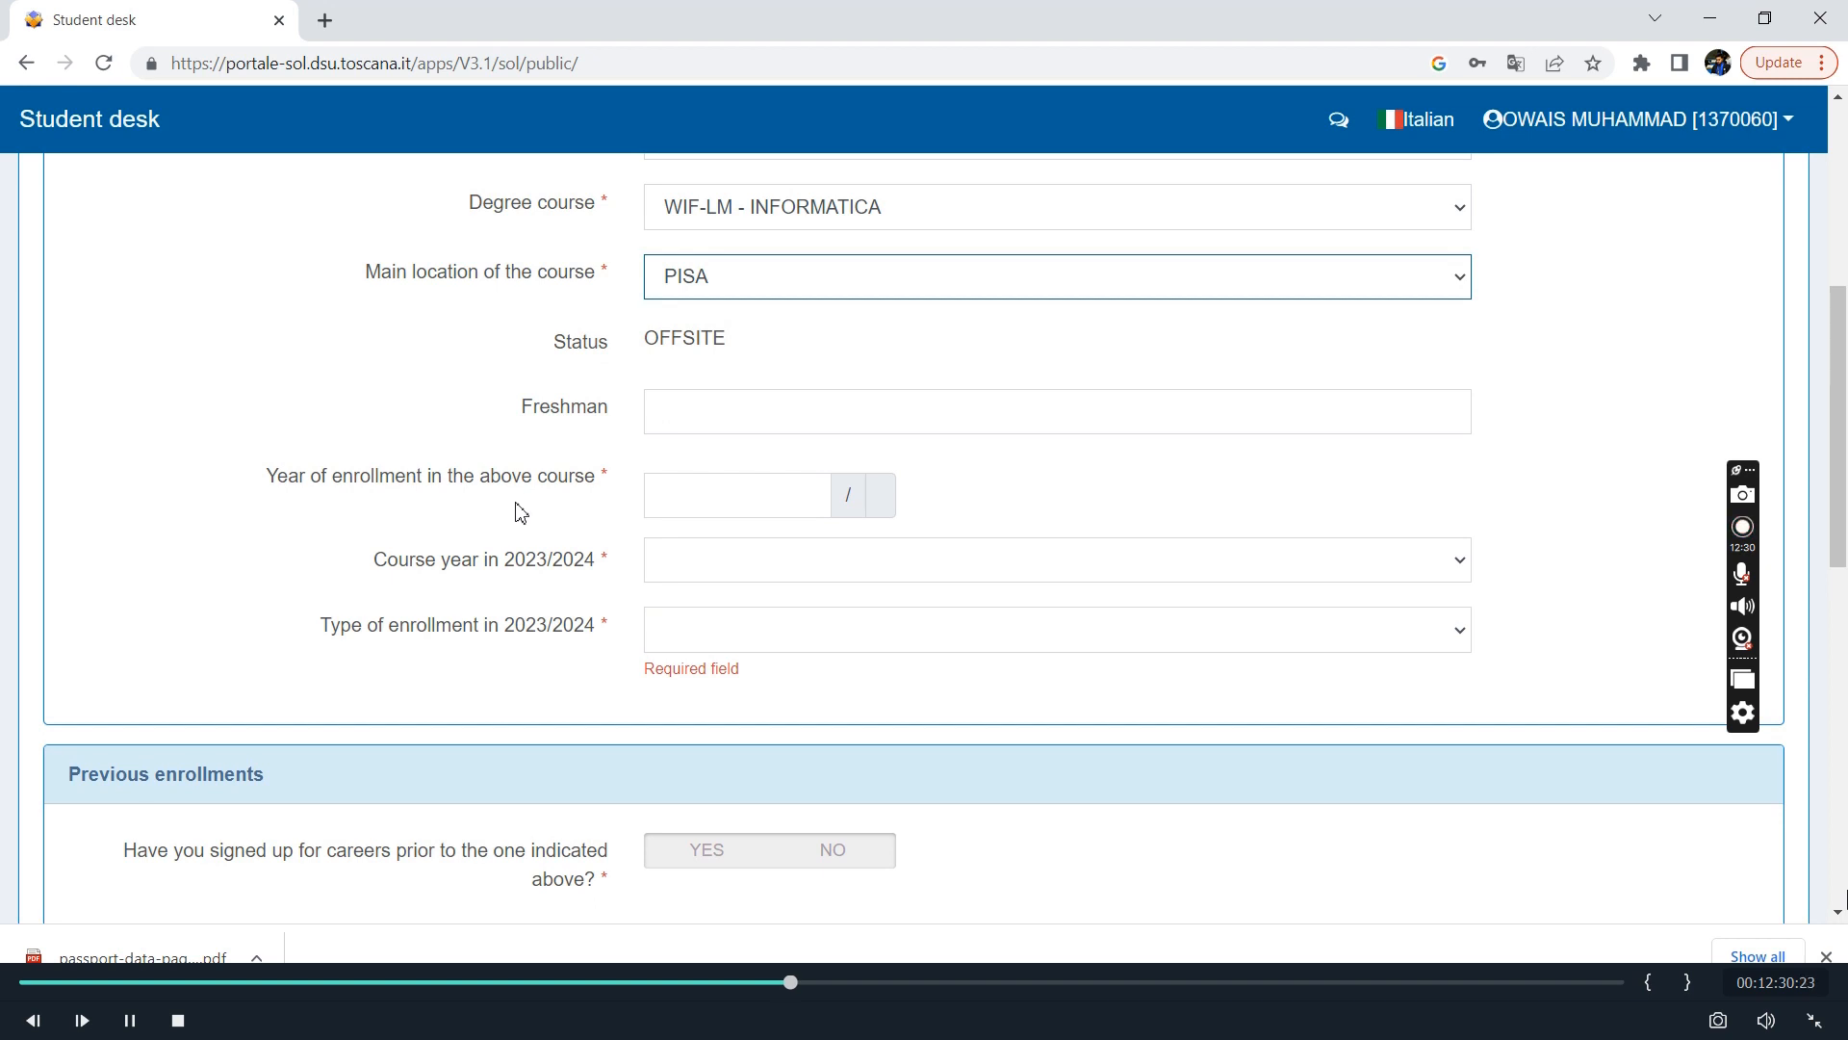
pyautogui.click(704, 494)
pyautogui.write('2023')
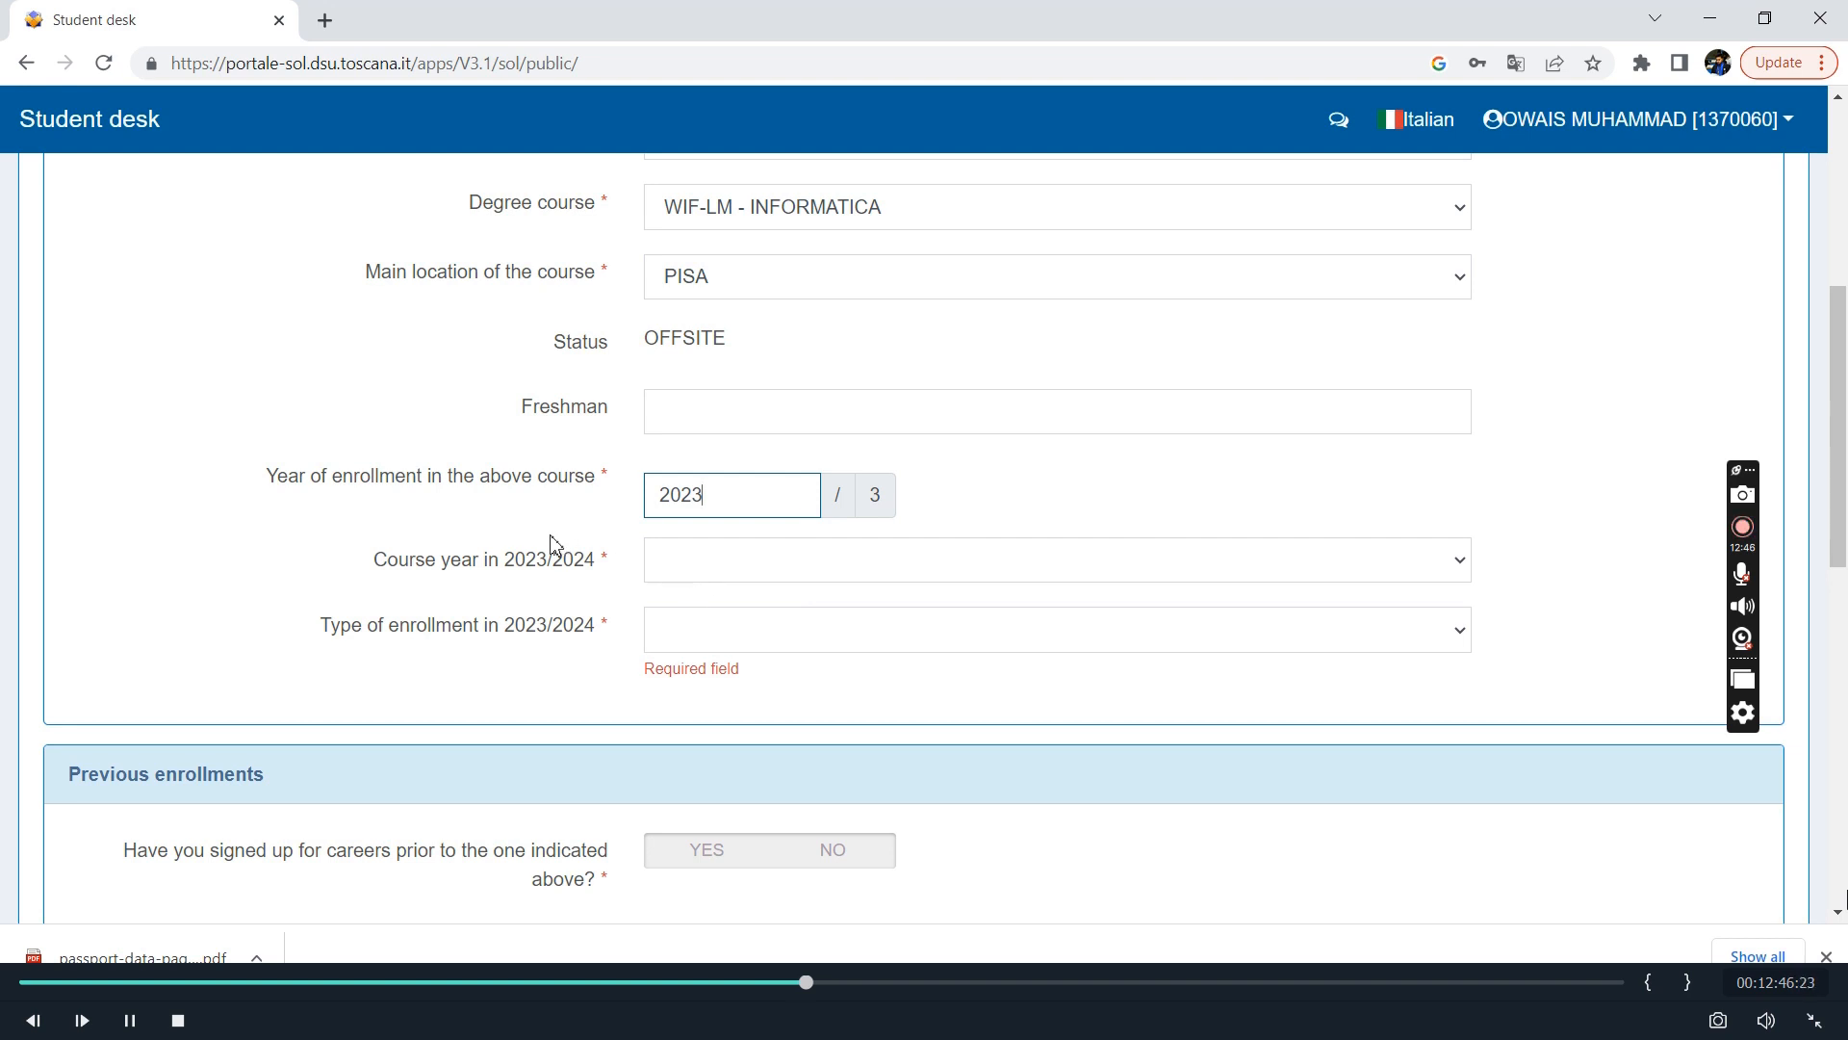
pyautogui.click(697, 579)
pyautogui.click(718, 595)
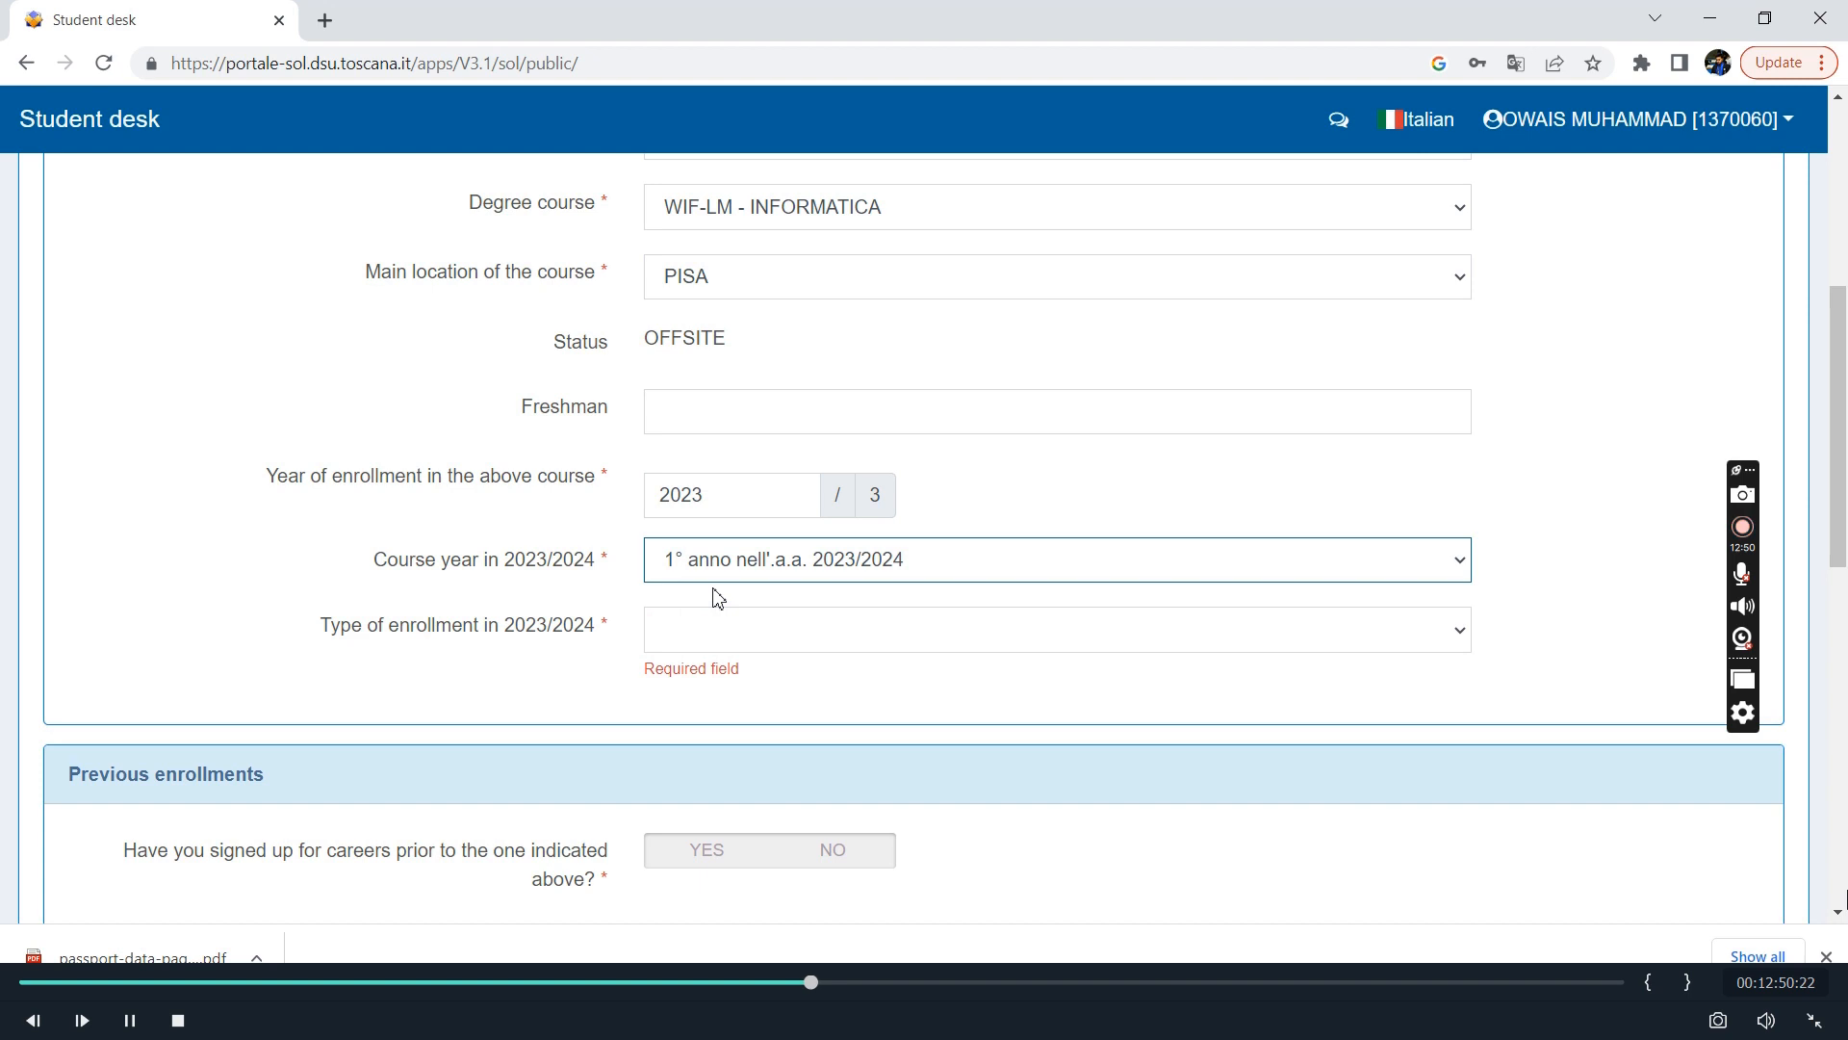
# Set the type of enrollment in 2023/2024 to IN PROGRESS.
pyautogui.scroll(-1, 712, 595)
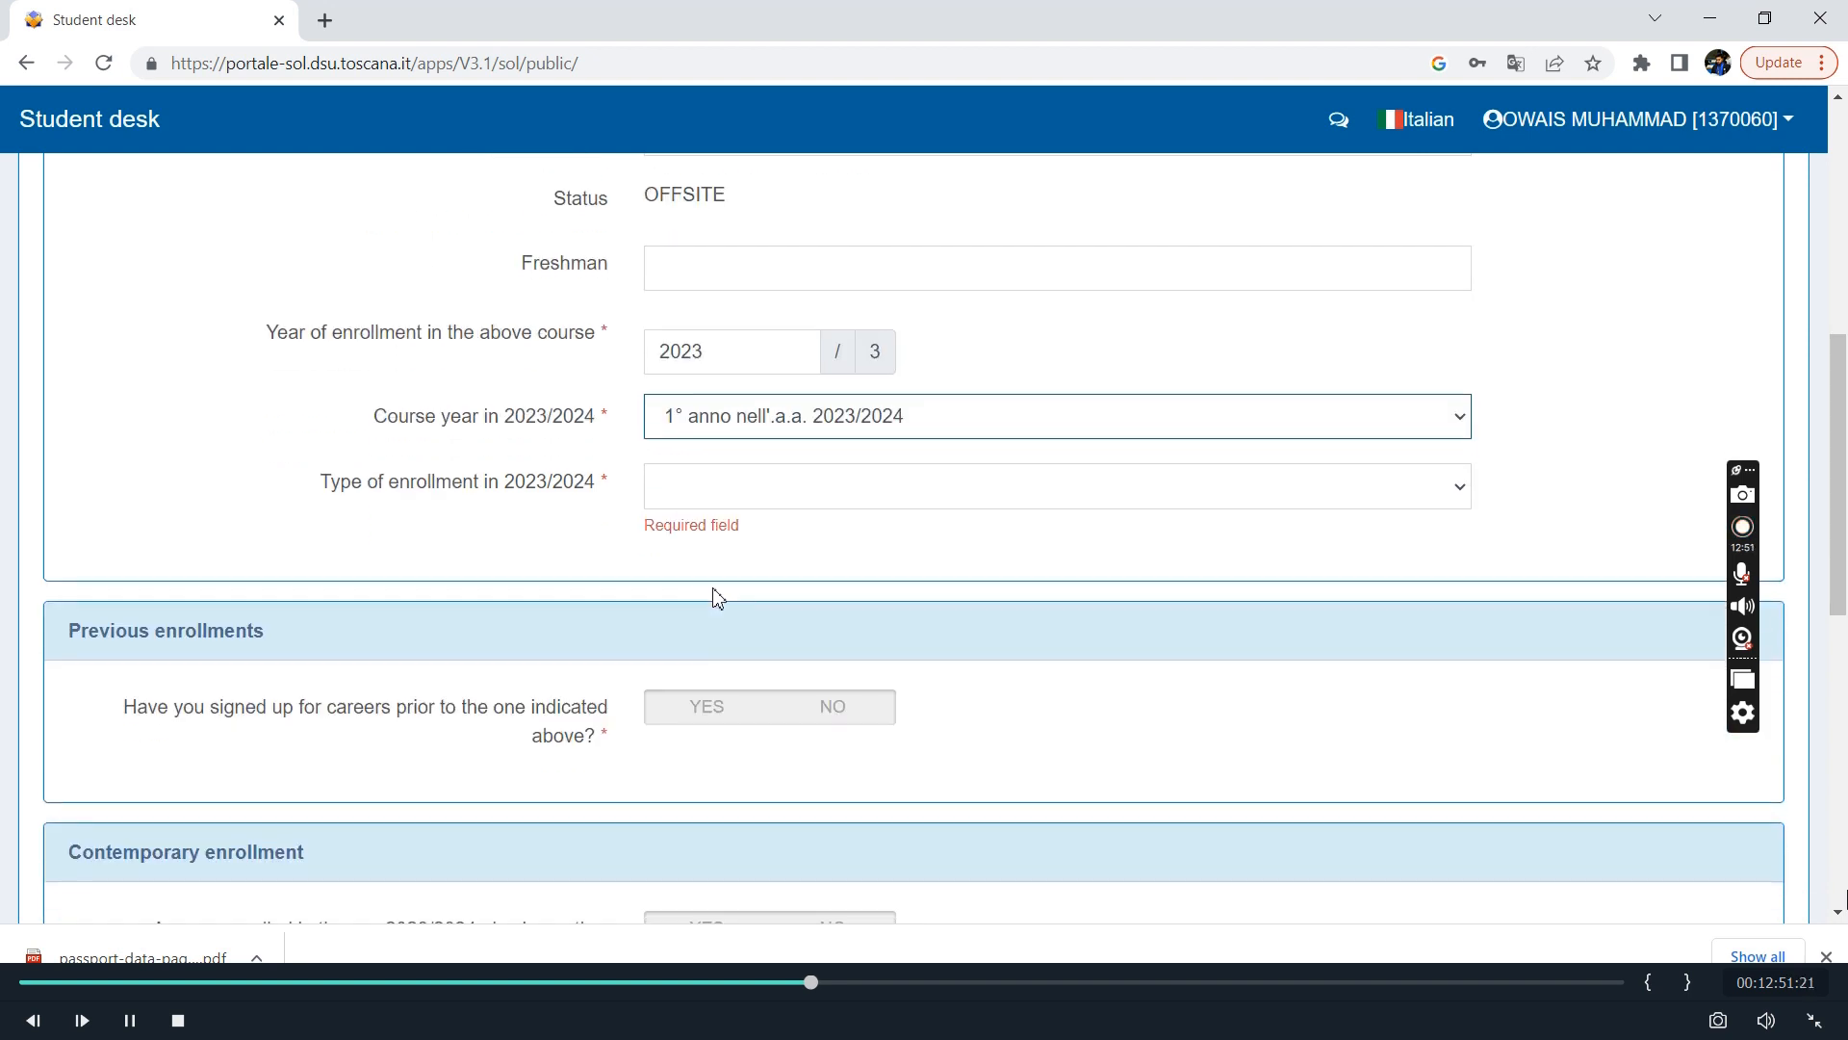
pyautogui.click(787, 510)
pyautogui.click(781, 520)
# Under Previous enrollments, answer YES to having signed up for prior careers and YES to already holding a university degree.
pyautogui.scroll(-2, 771, 524)
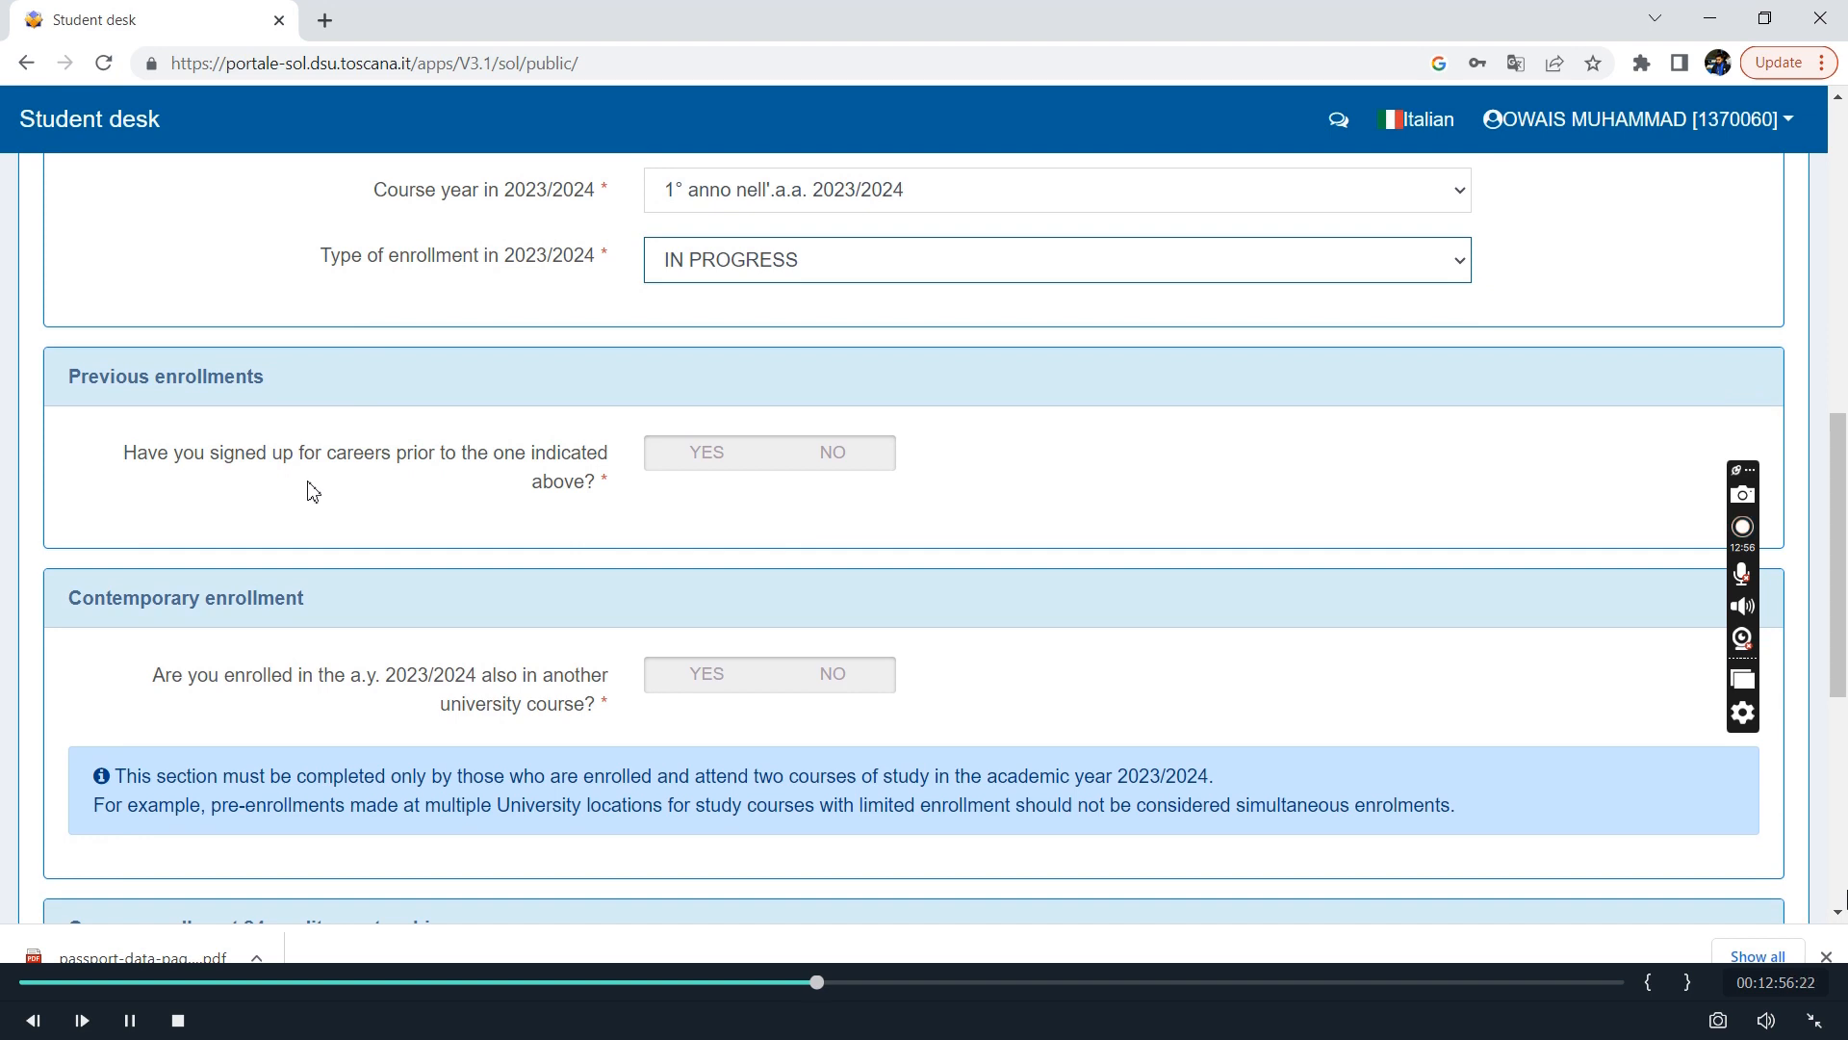
pyautogui.scroll(5, 503, 378)
pyautogui.scroll(-2, 502, 379)
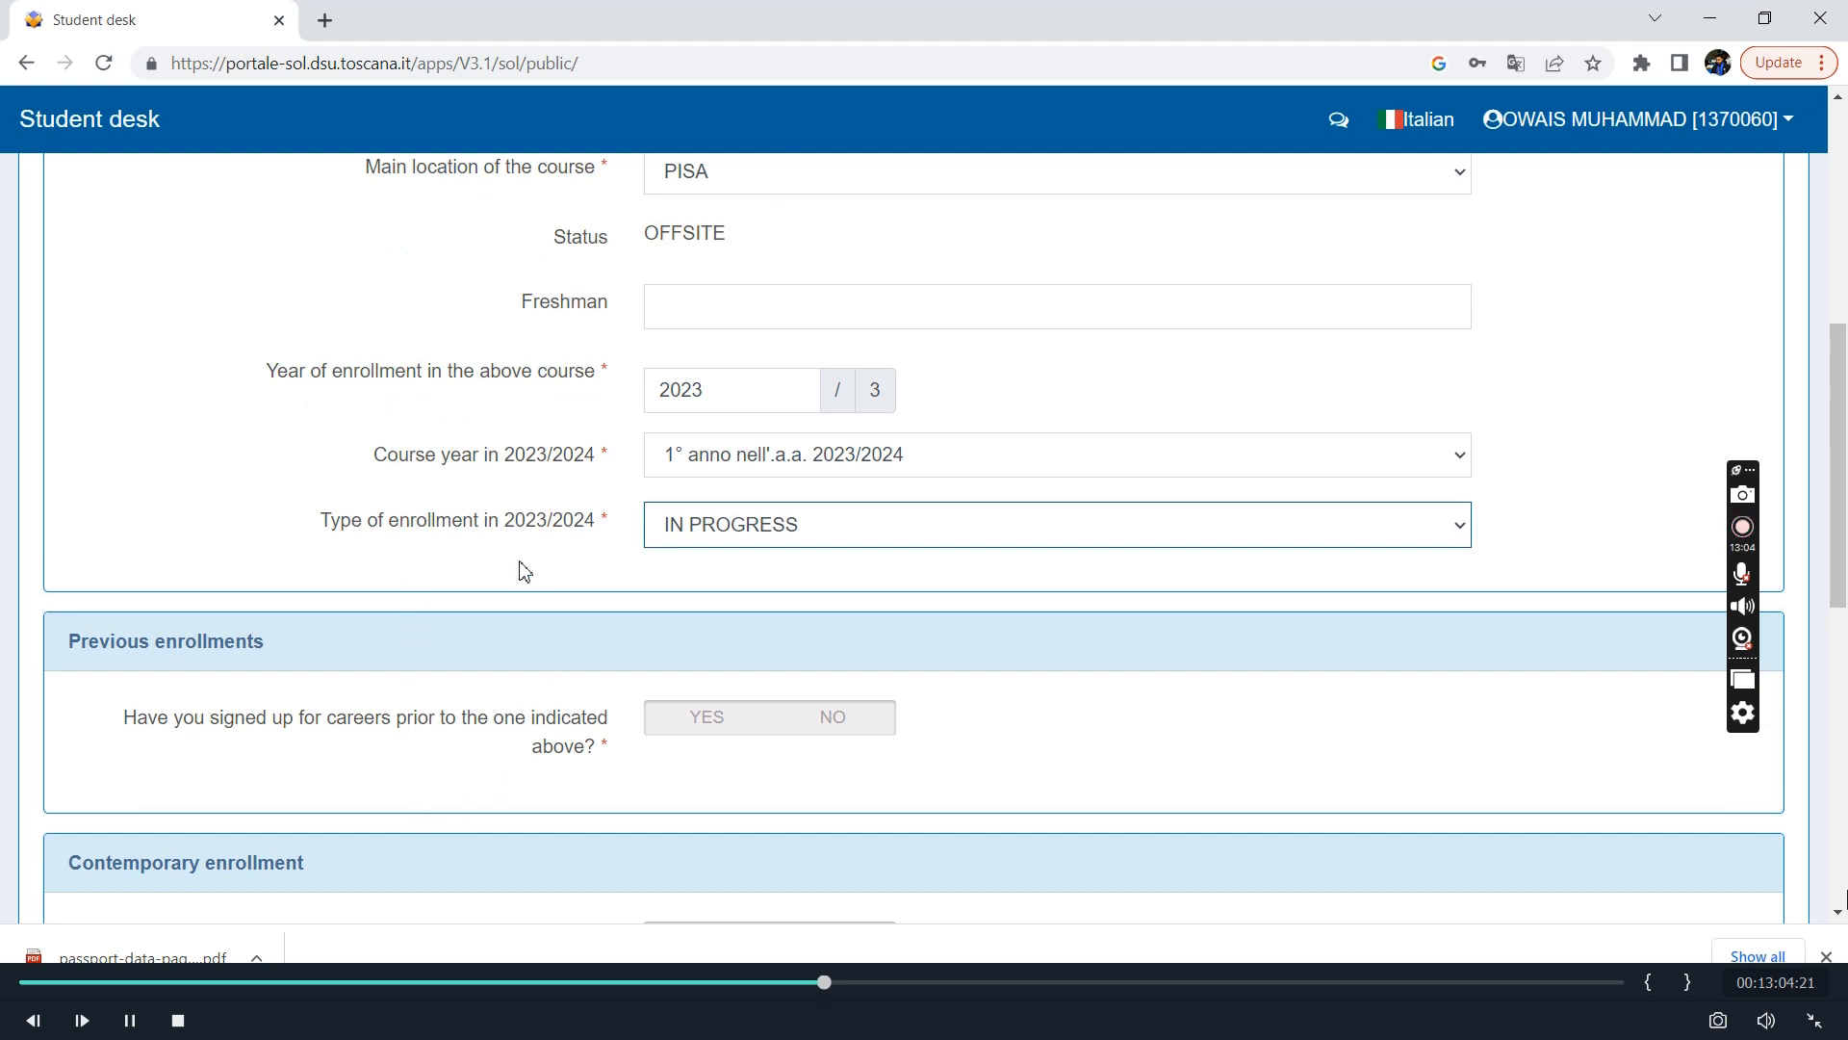
pyautogui.scroll(-2, 462, 787)
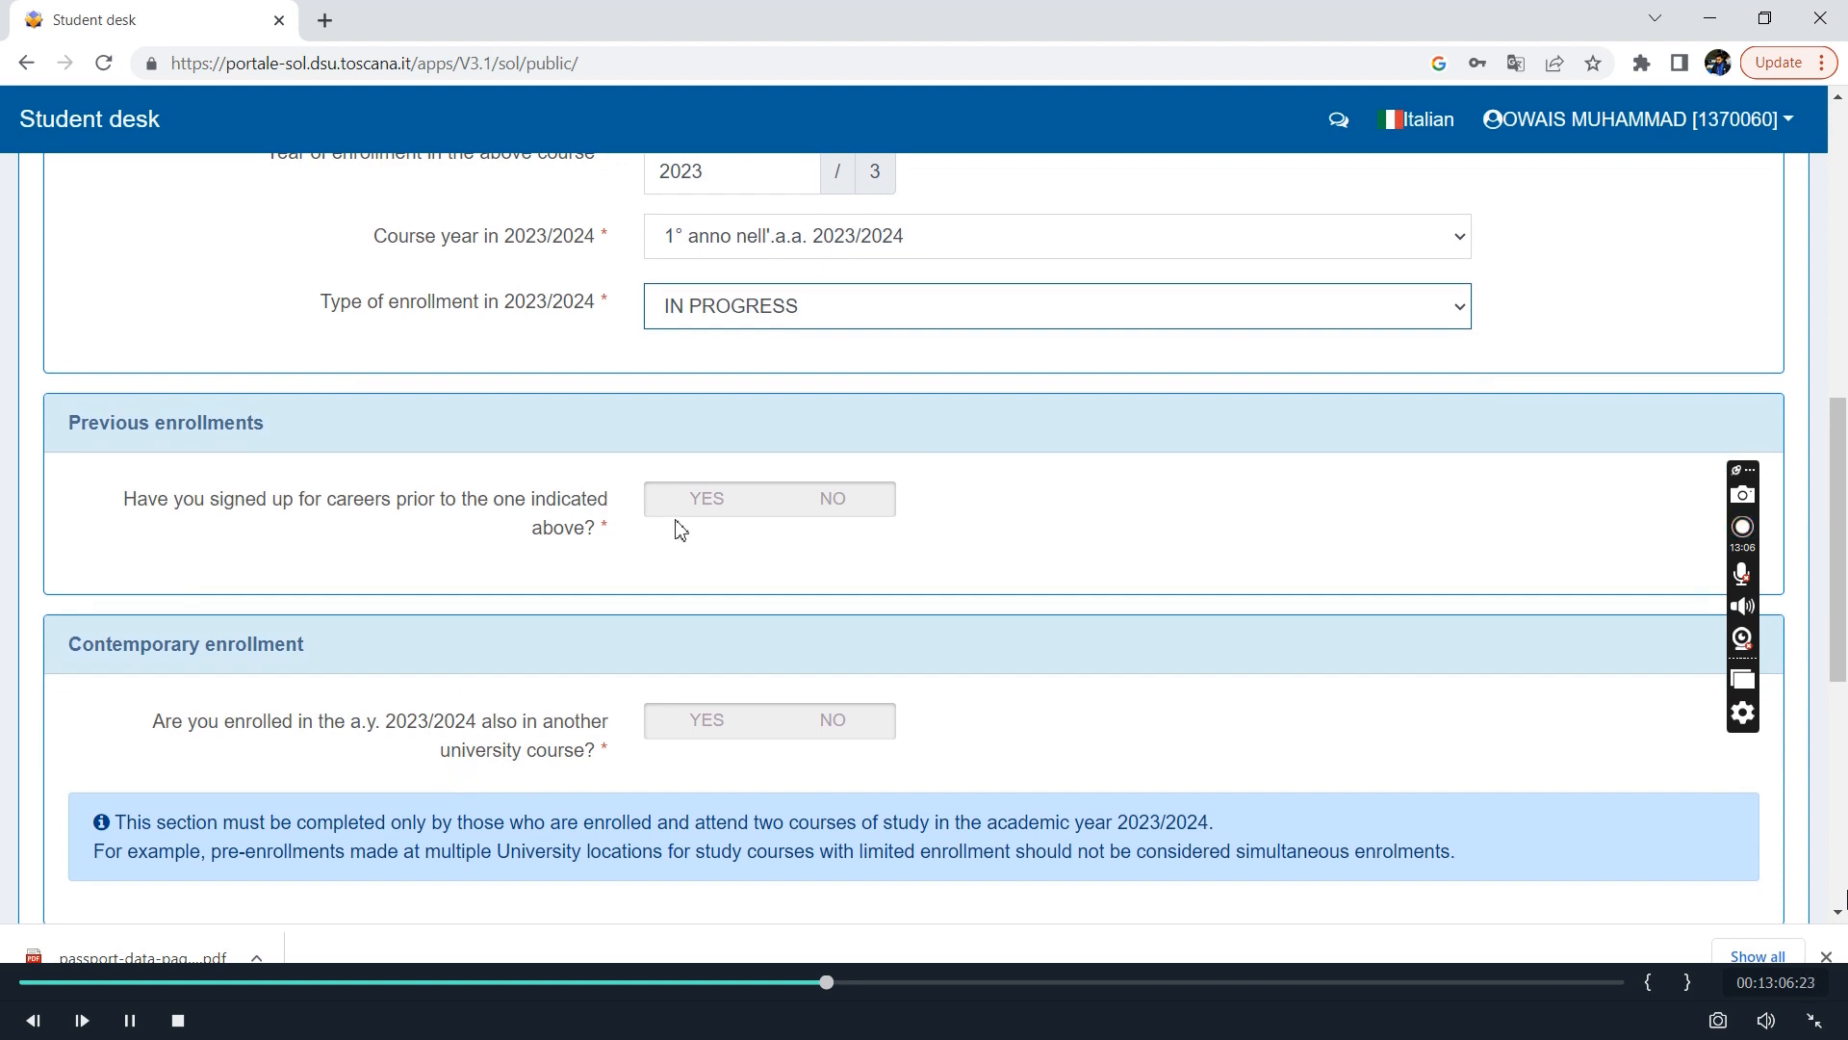
pyautogui.click(707, 500)
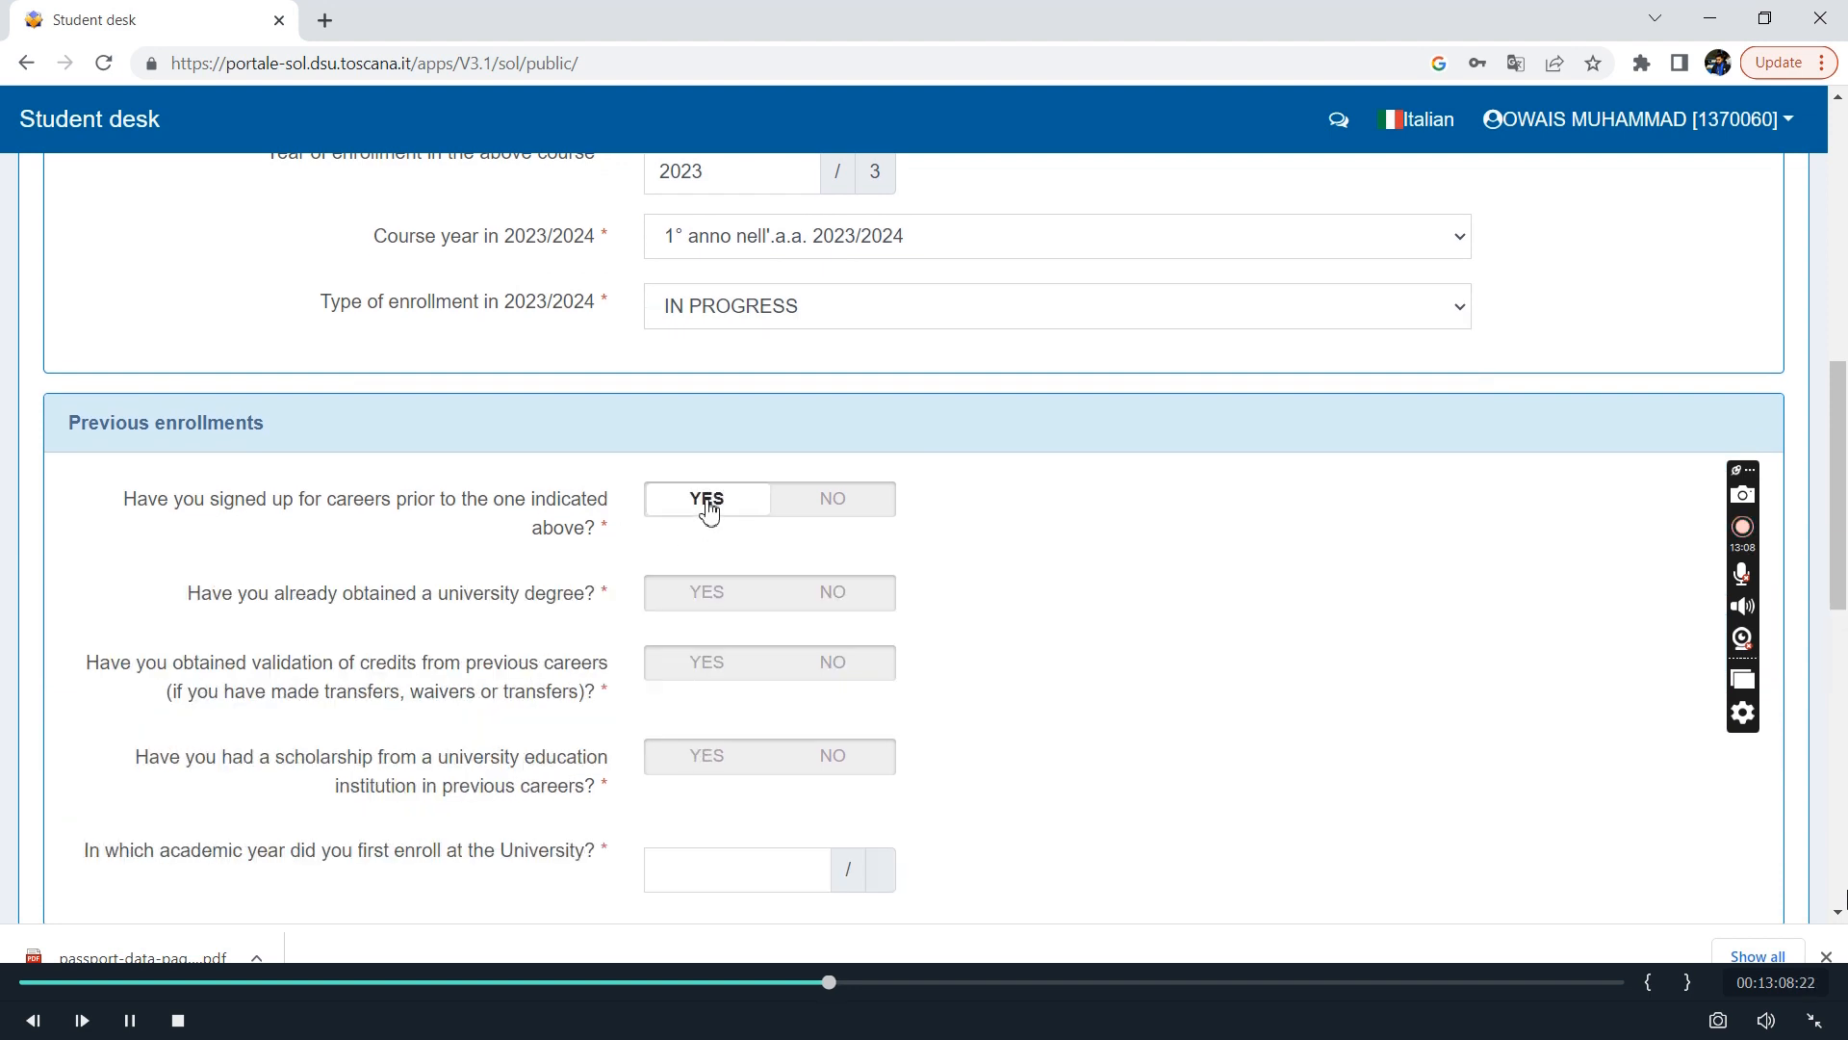
pyautogui.scroll(-2, 471, 693)
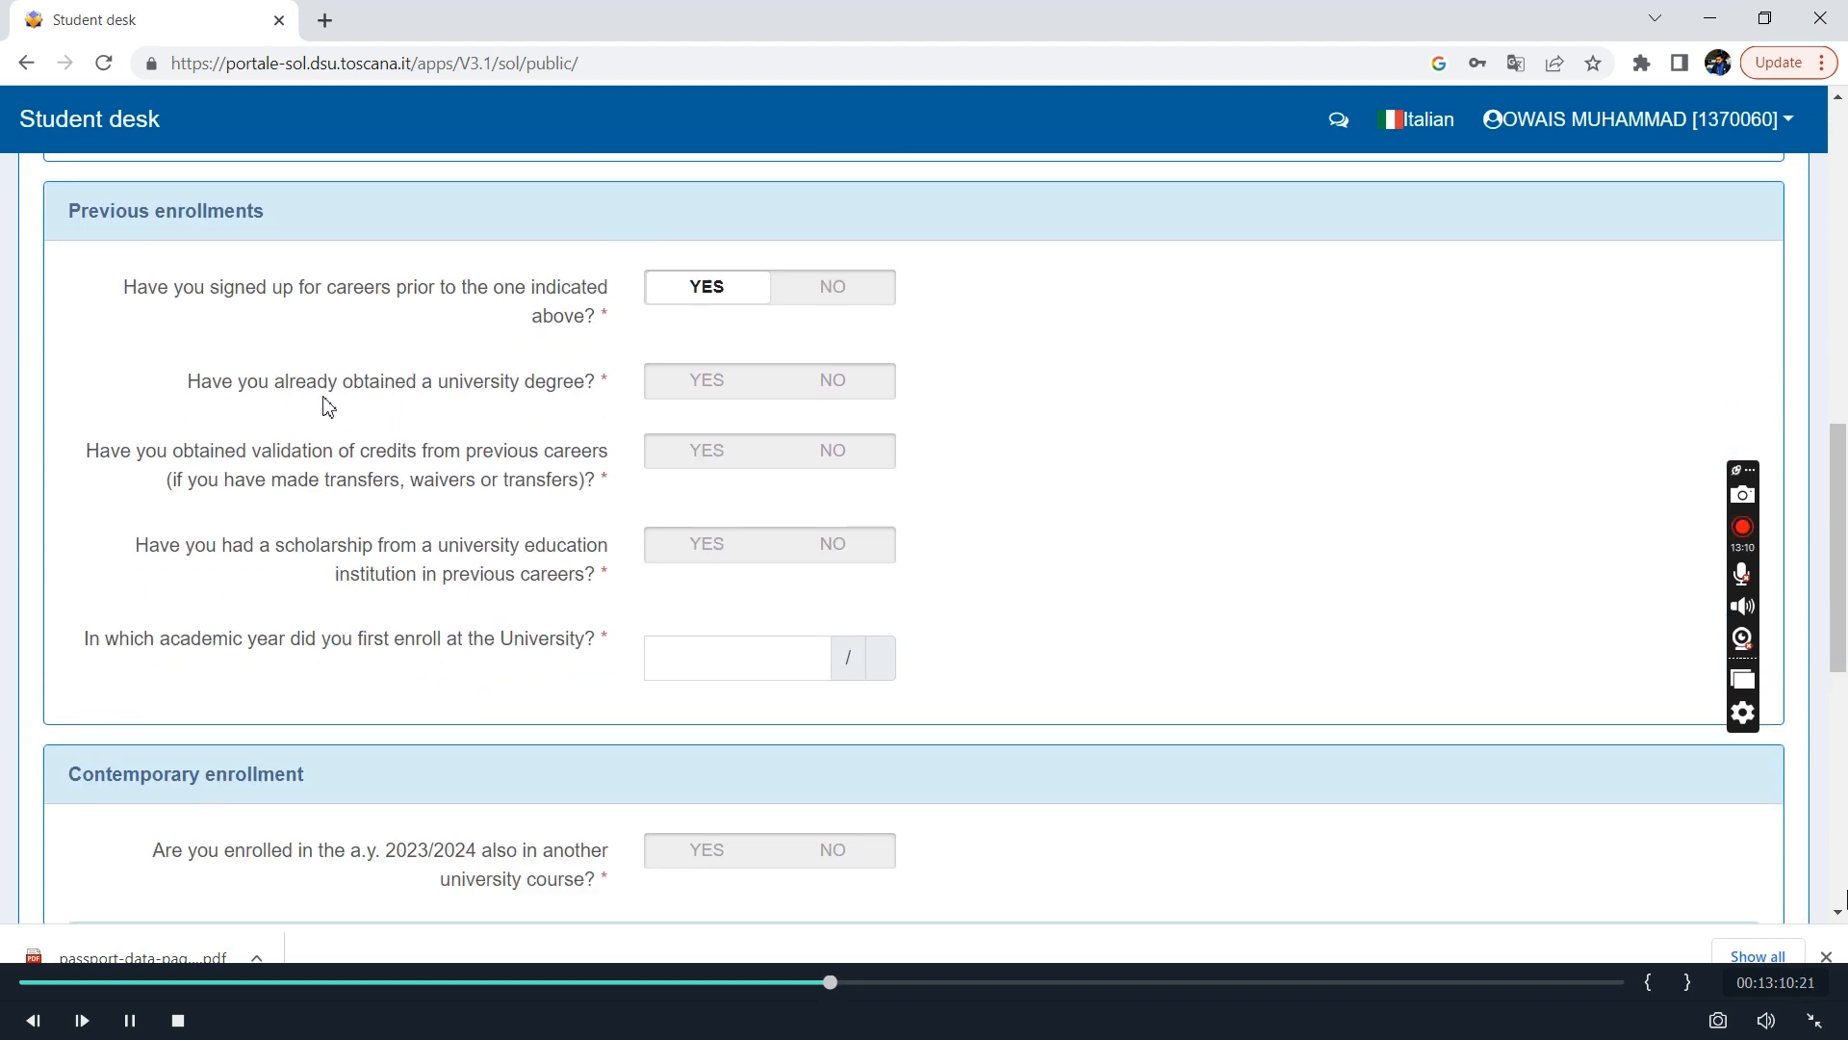
pyautogui.scroll(1, 472, 410)
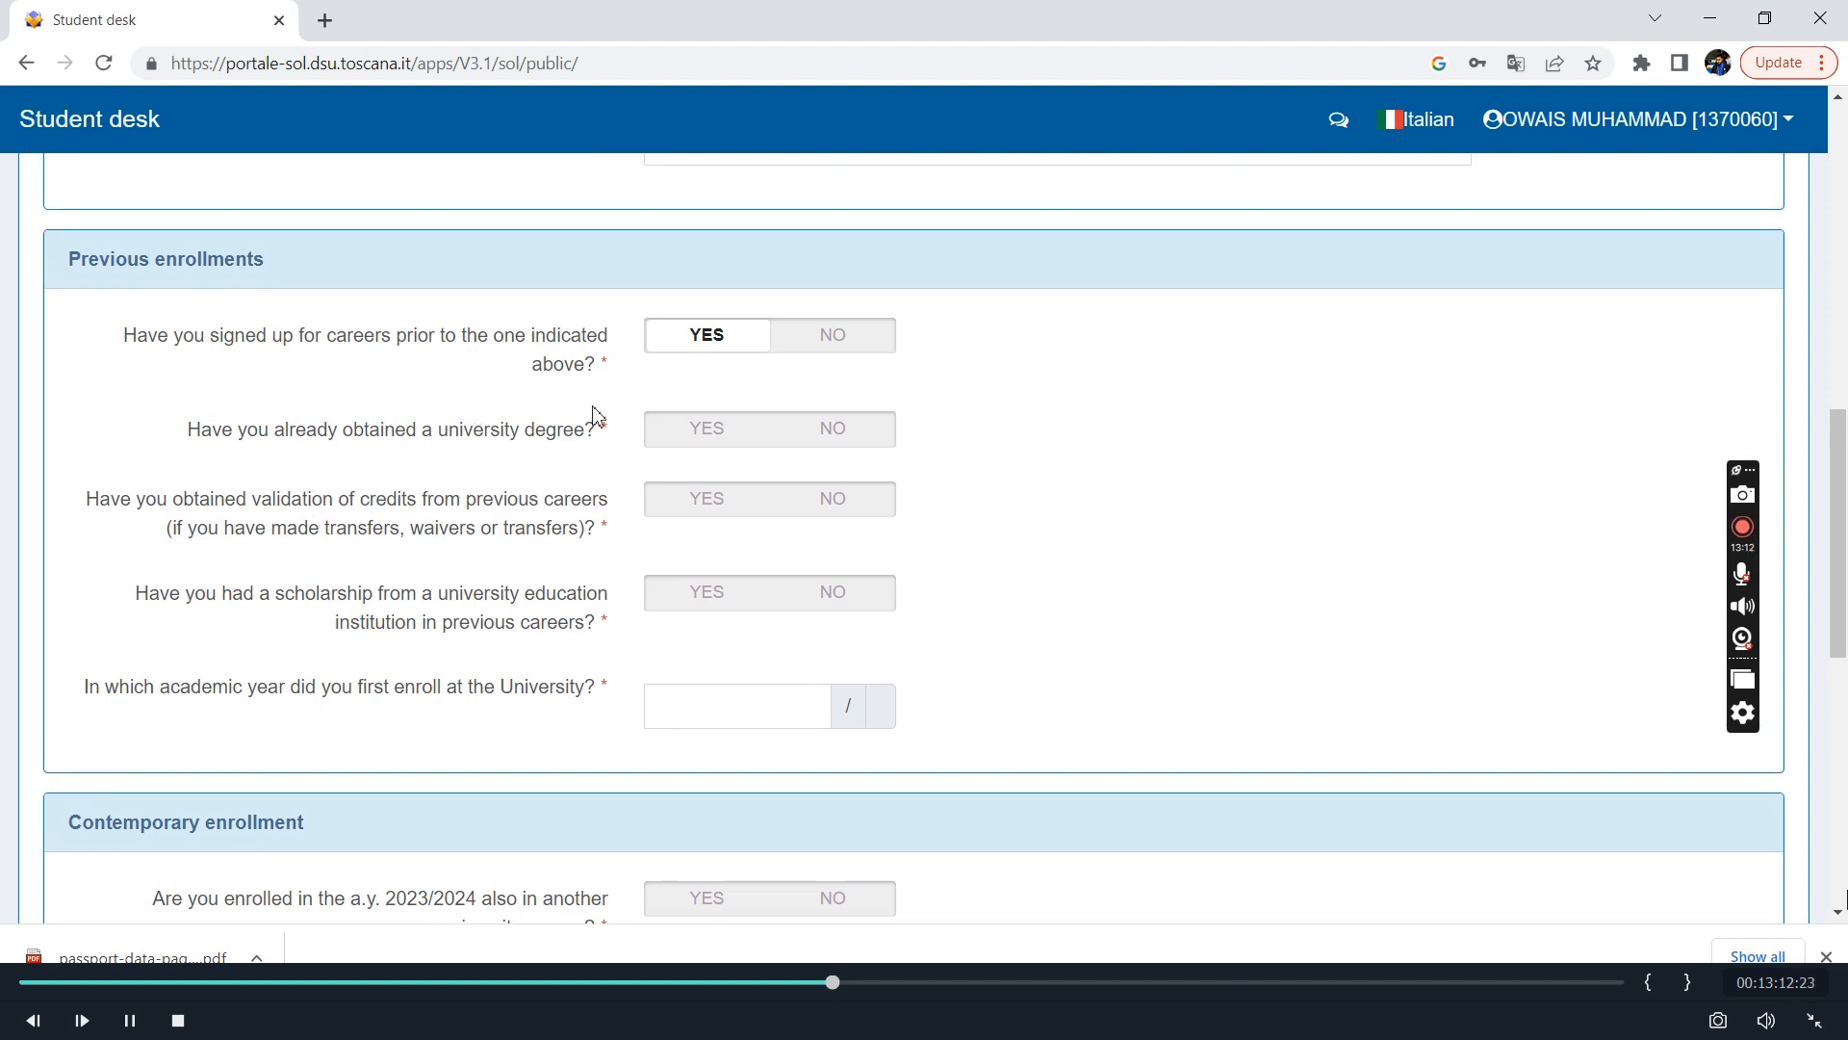
pyautogui.click(691, 441)
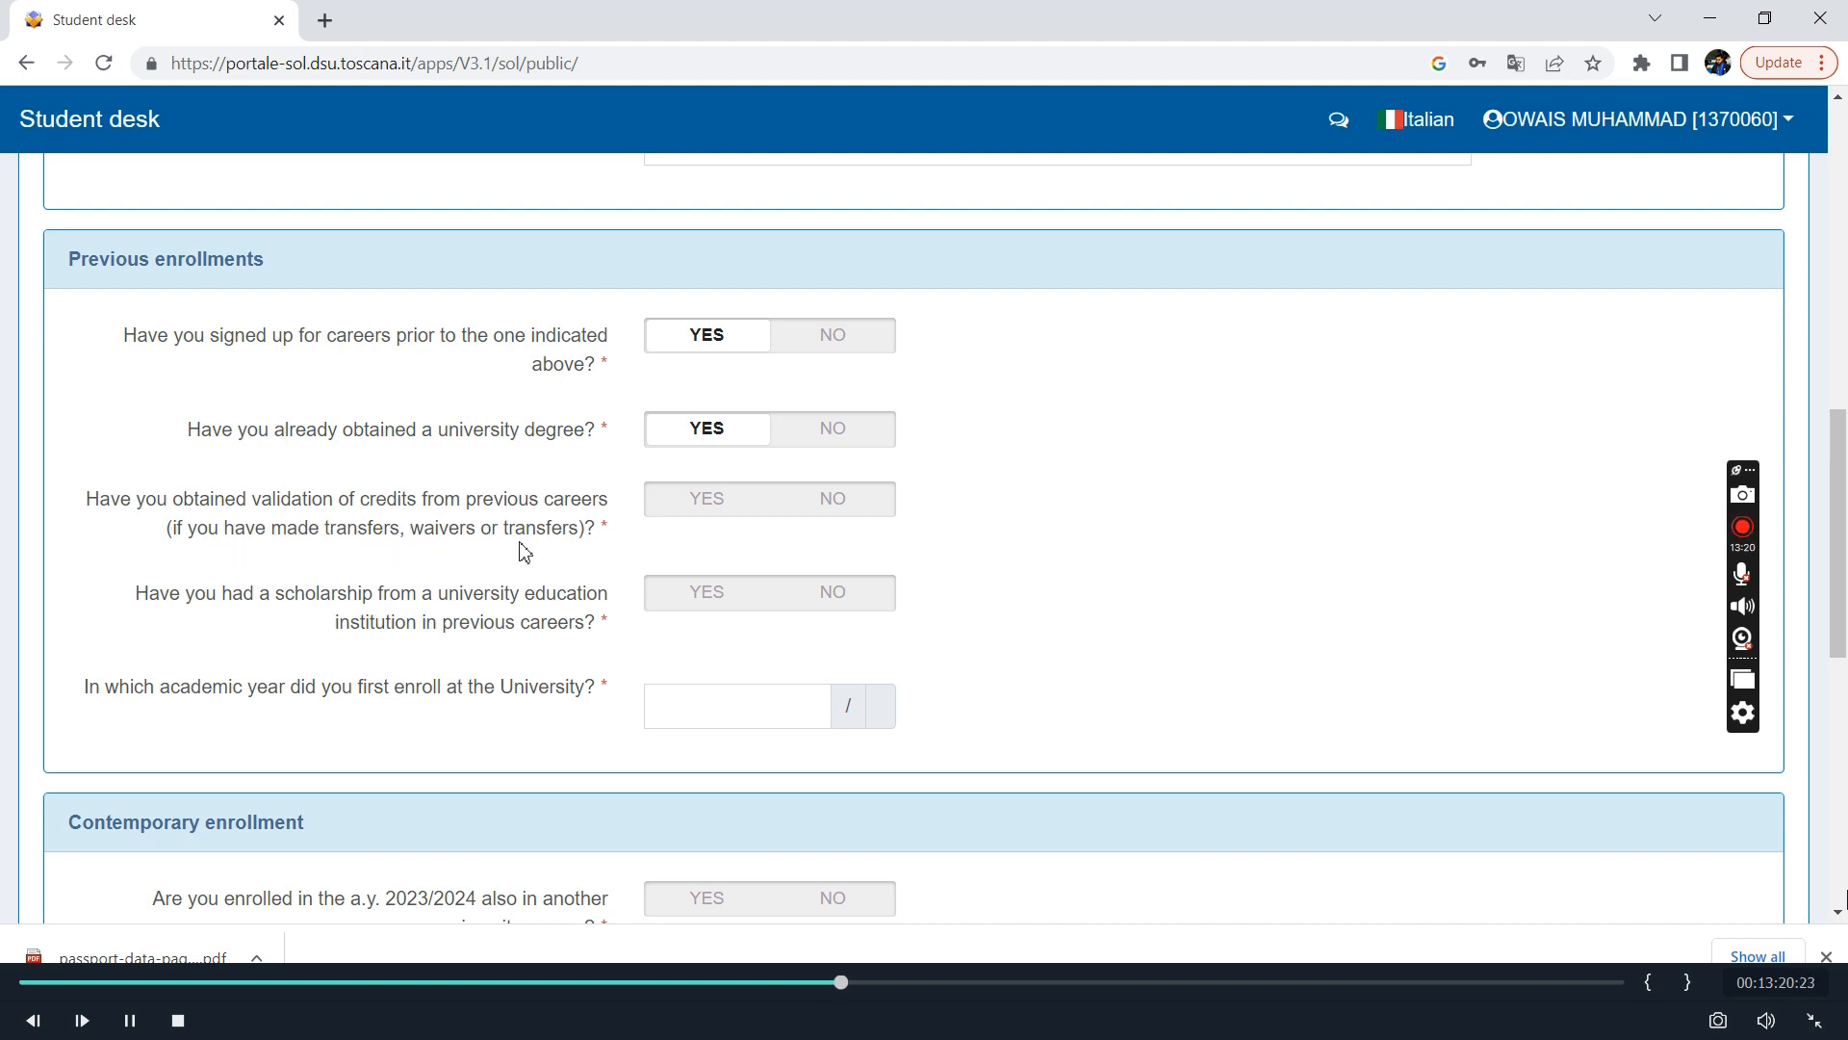
# Answer NO to validated credits and to a previous scholarship, and enter 2017 as the first university enrollment year.
pyautogui.click(839, 517)
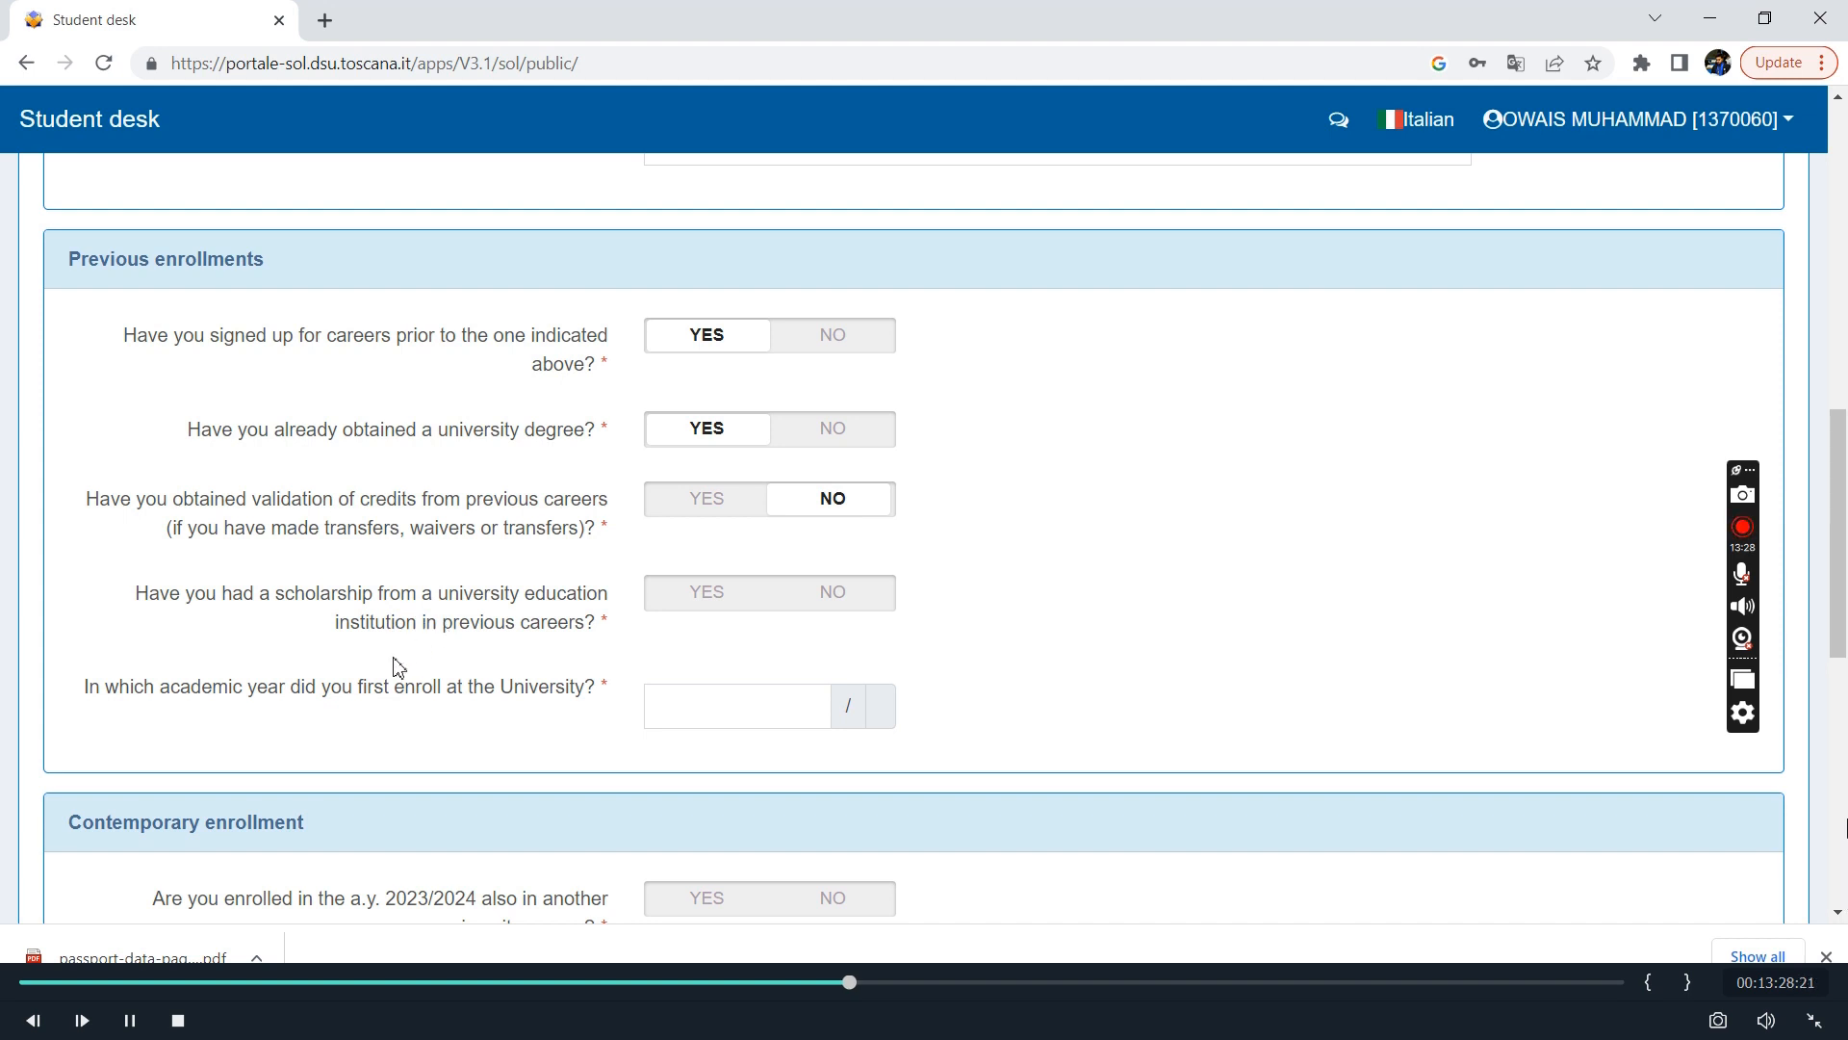
pyautogui.click(853, 609)
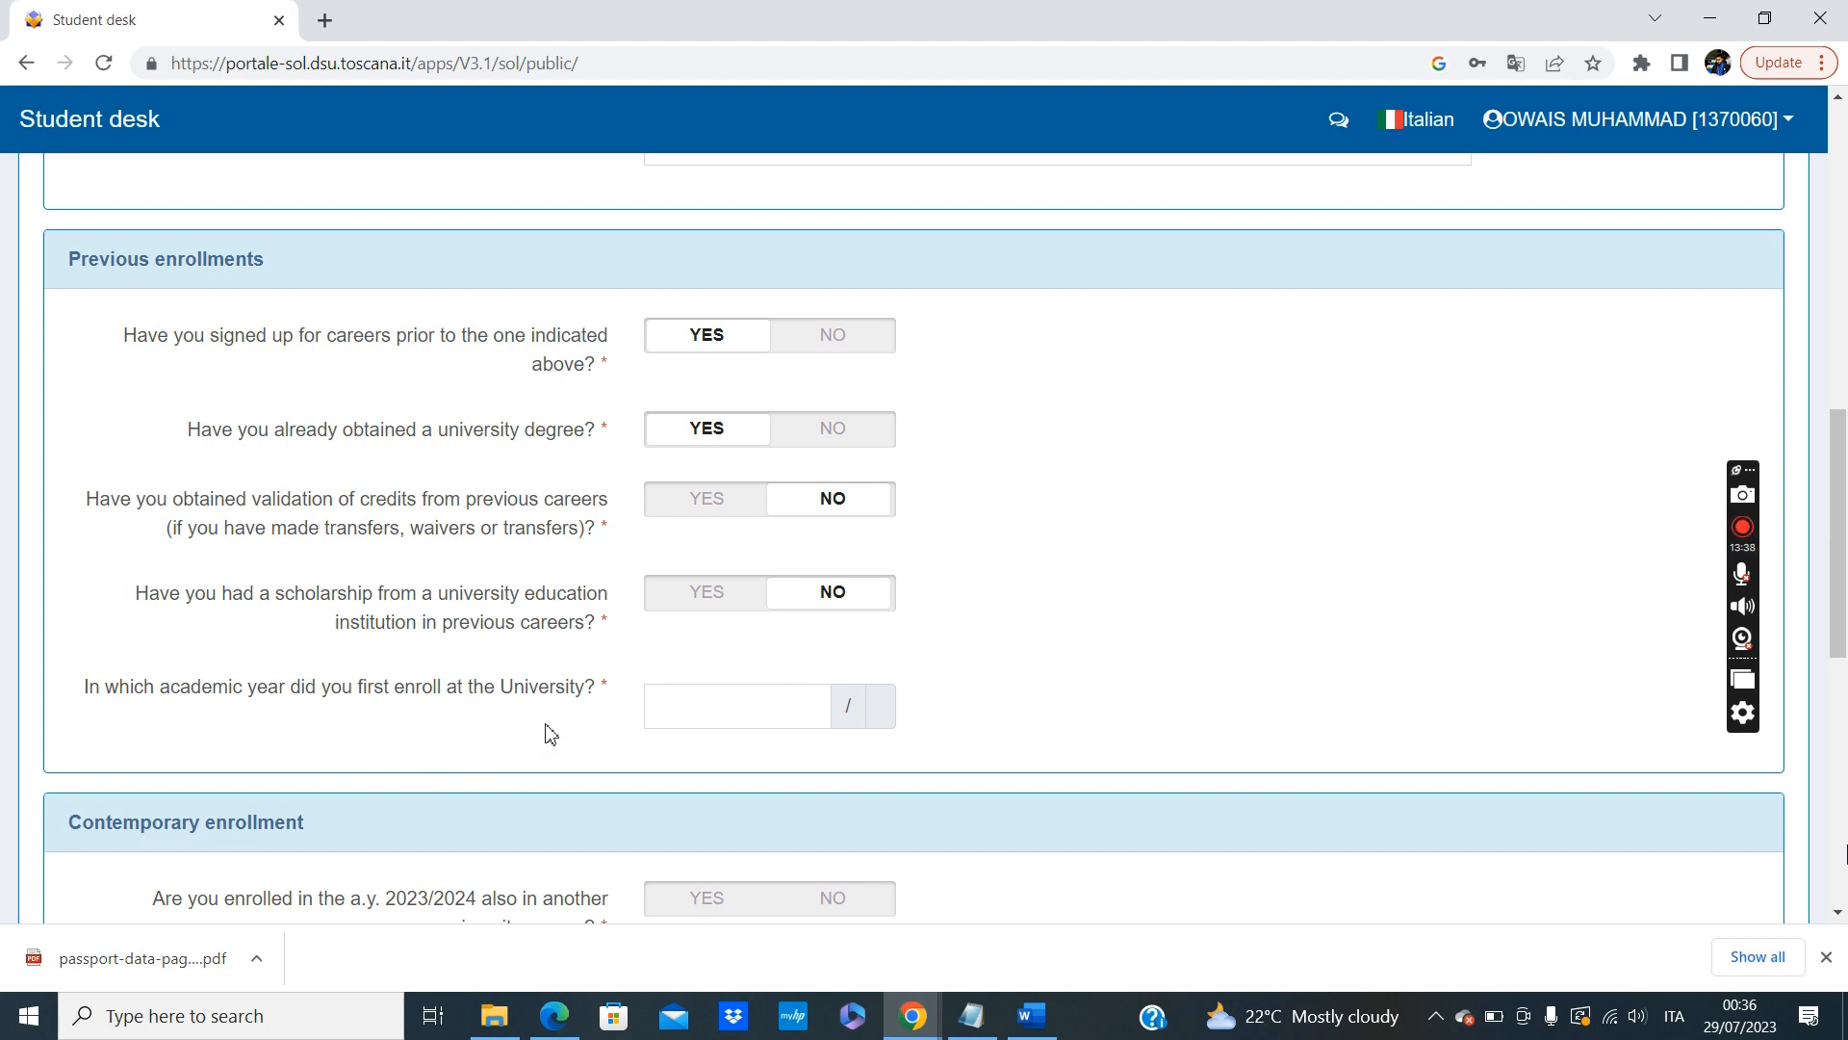
pyautogui.click(713, 689)
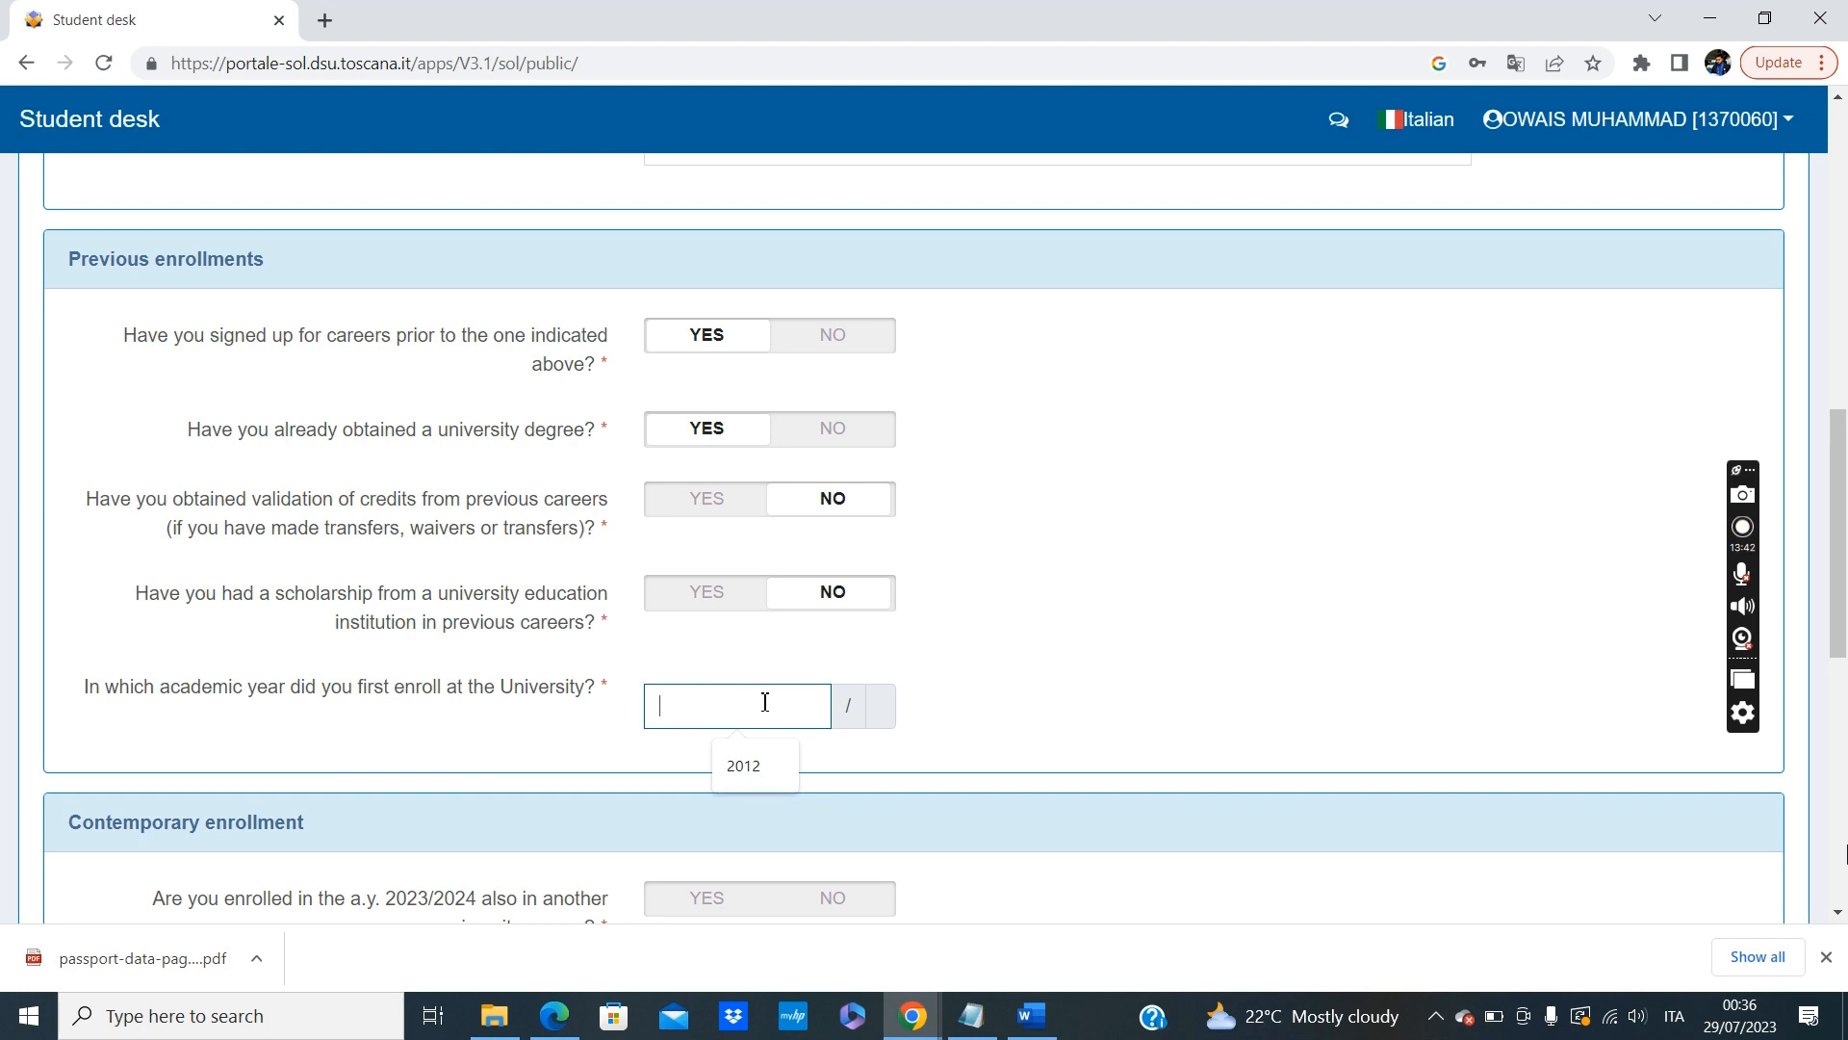
pyautogui.write('20')
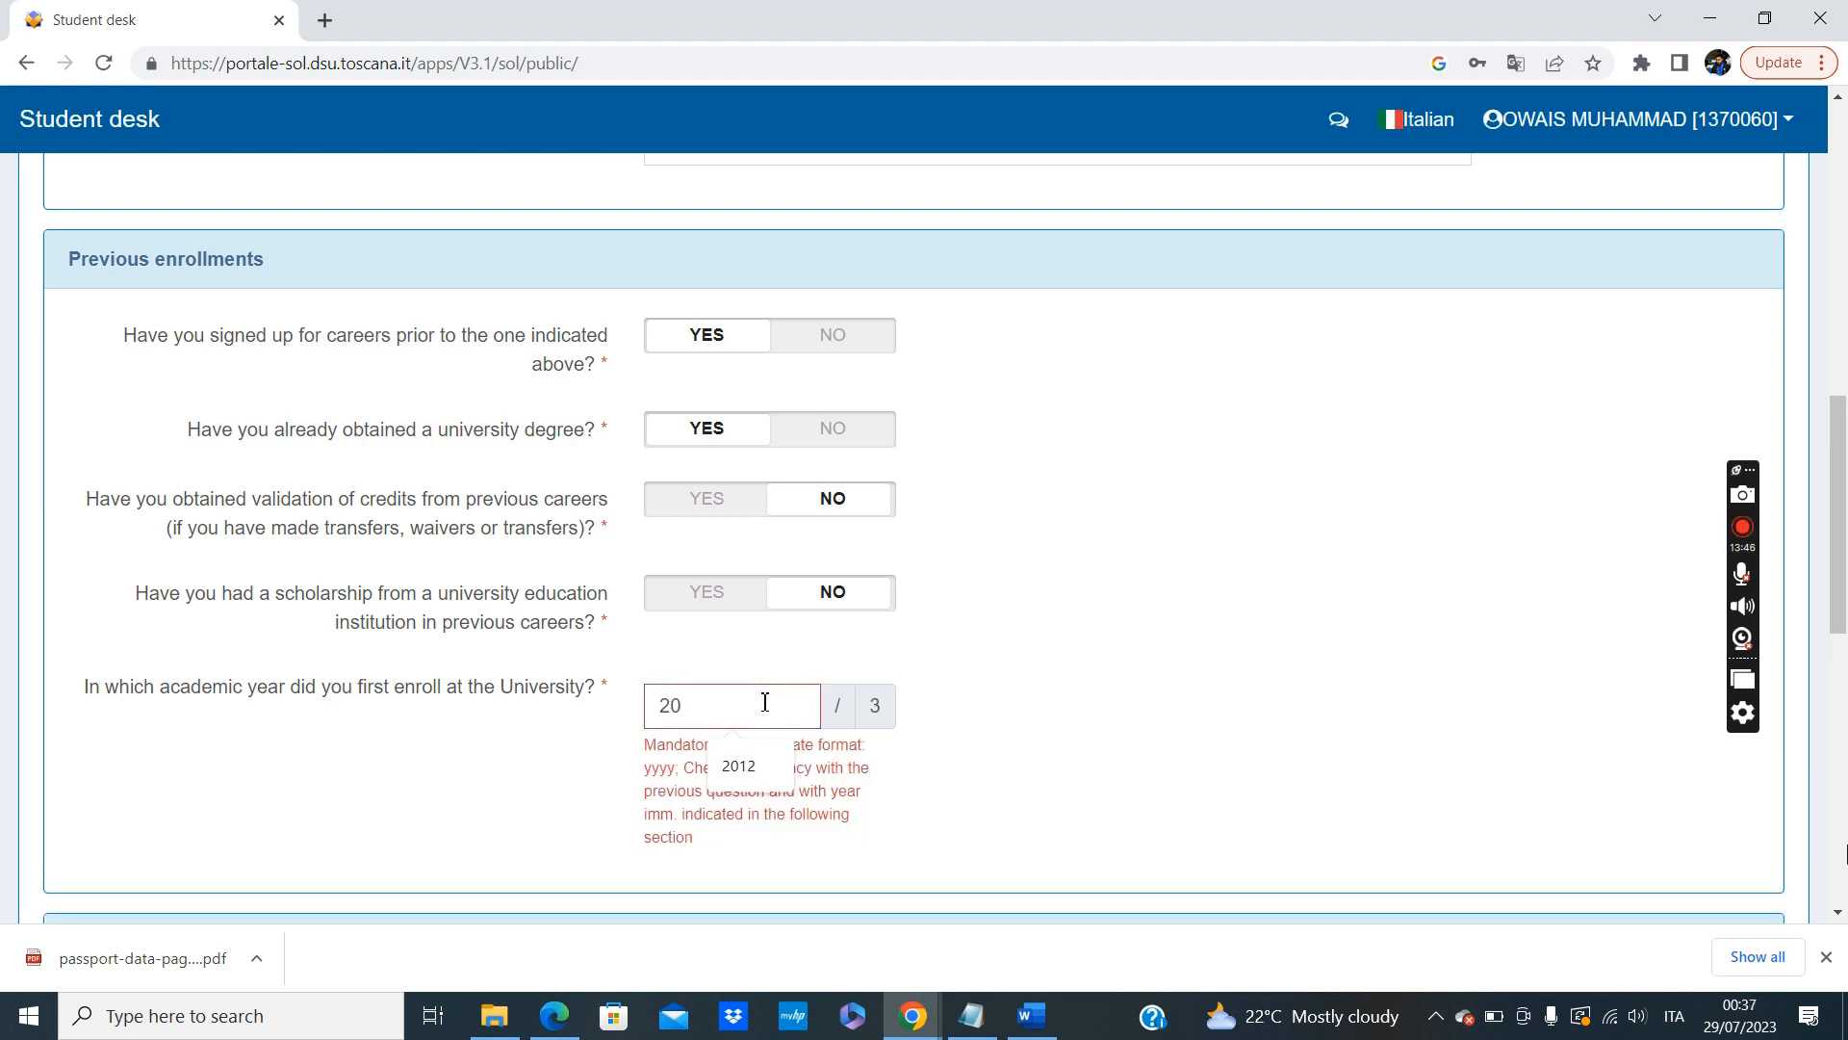
pyautogui.write('17')
# Answer NO to being enrolled in another university course in 2023/2024 and NO to having completed the 24 credits teaching course.
pyautogui.scroll(-2, 765, 702)
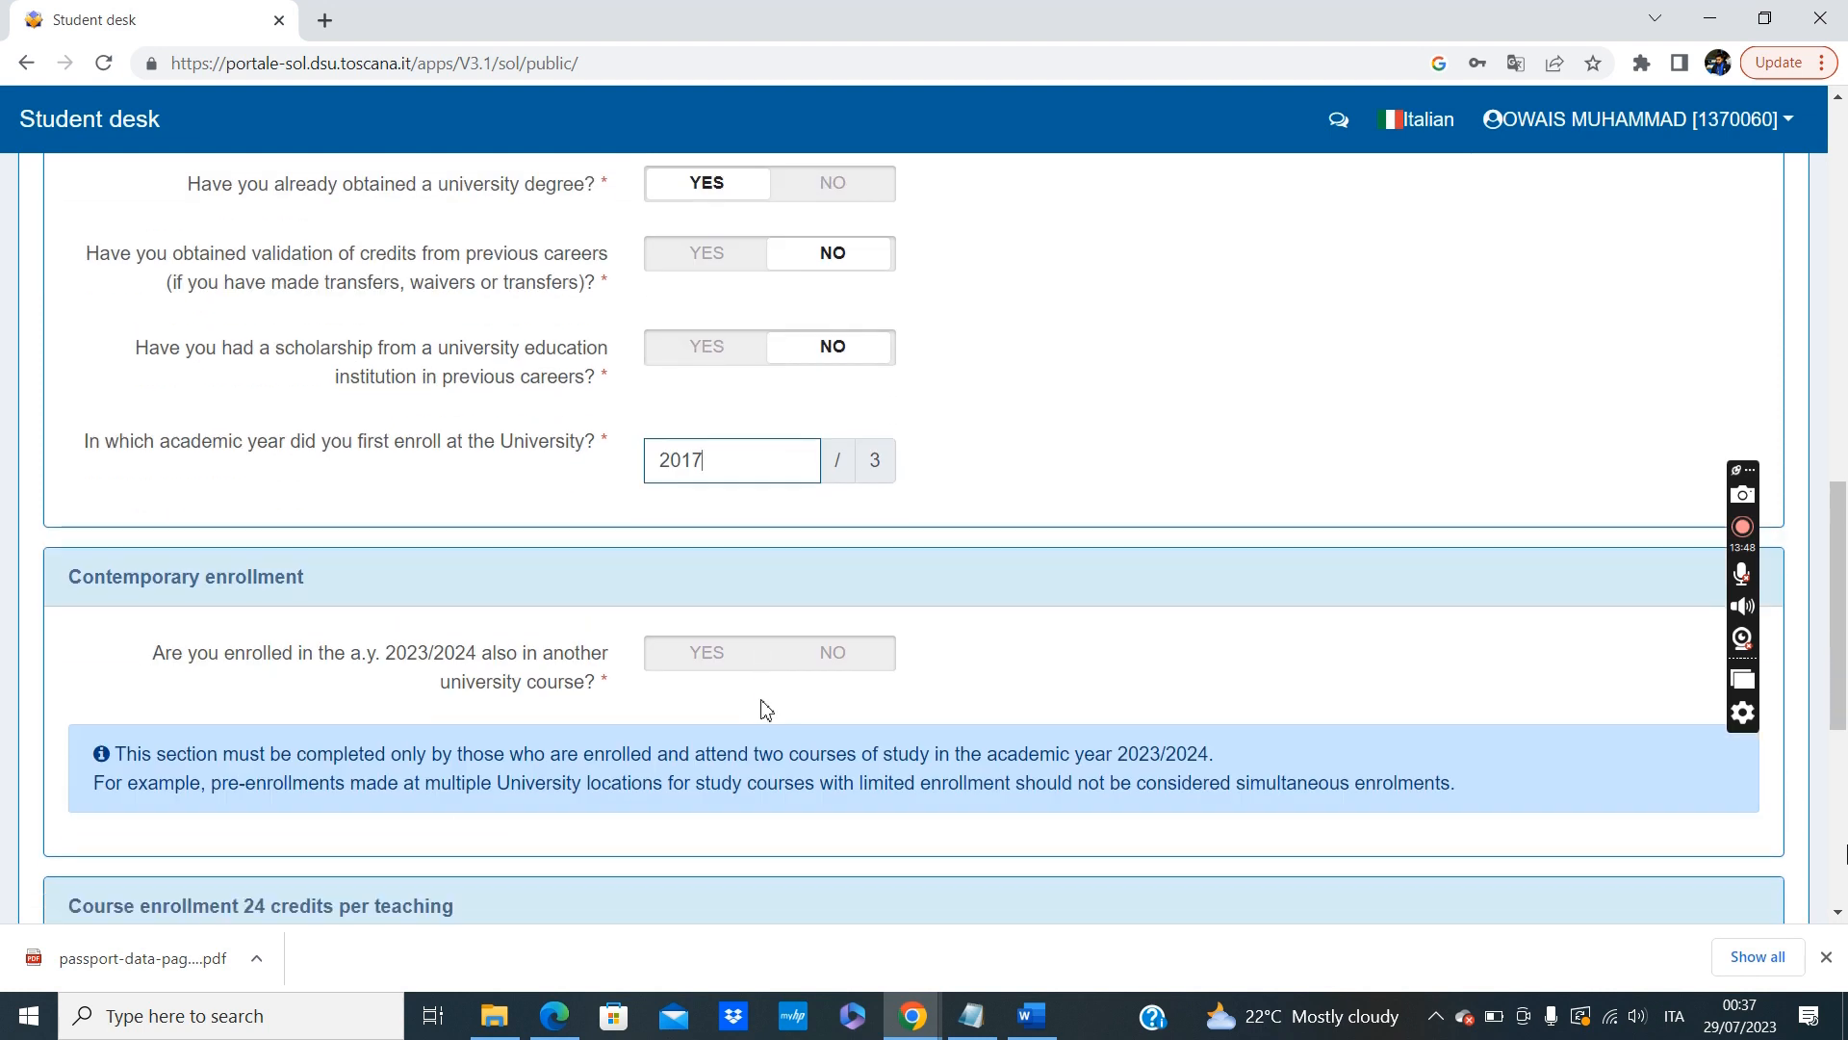
pyautogui.scroll(-1, 564, 643)
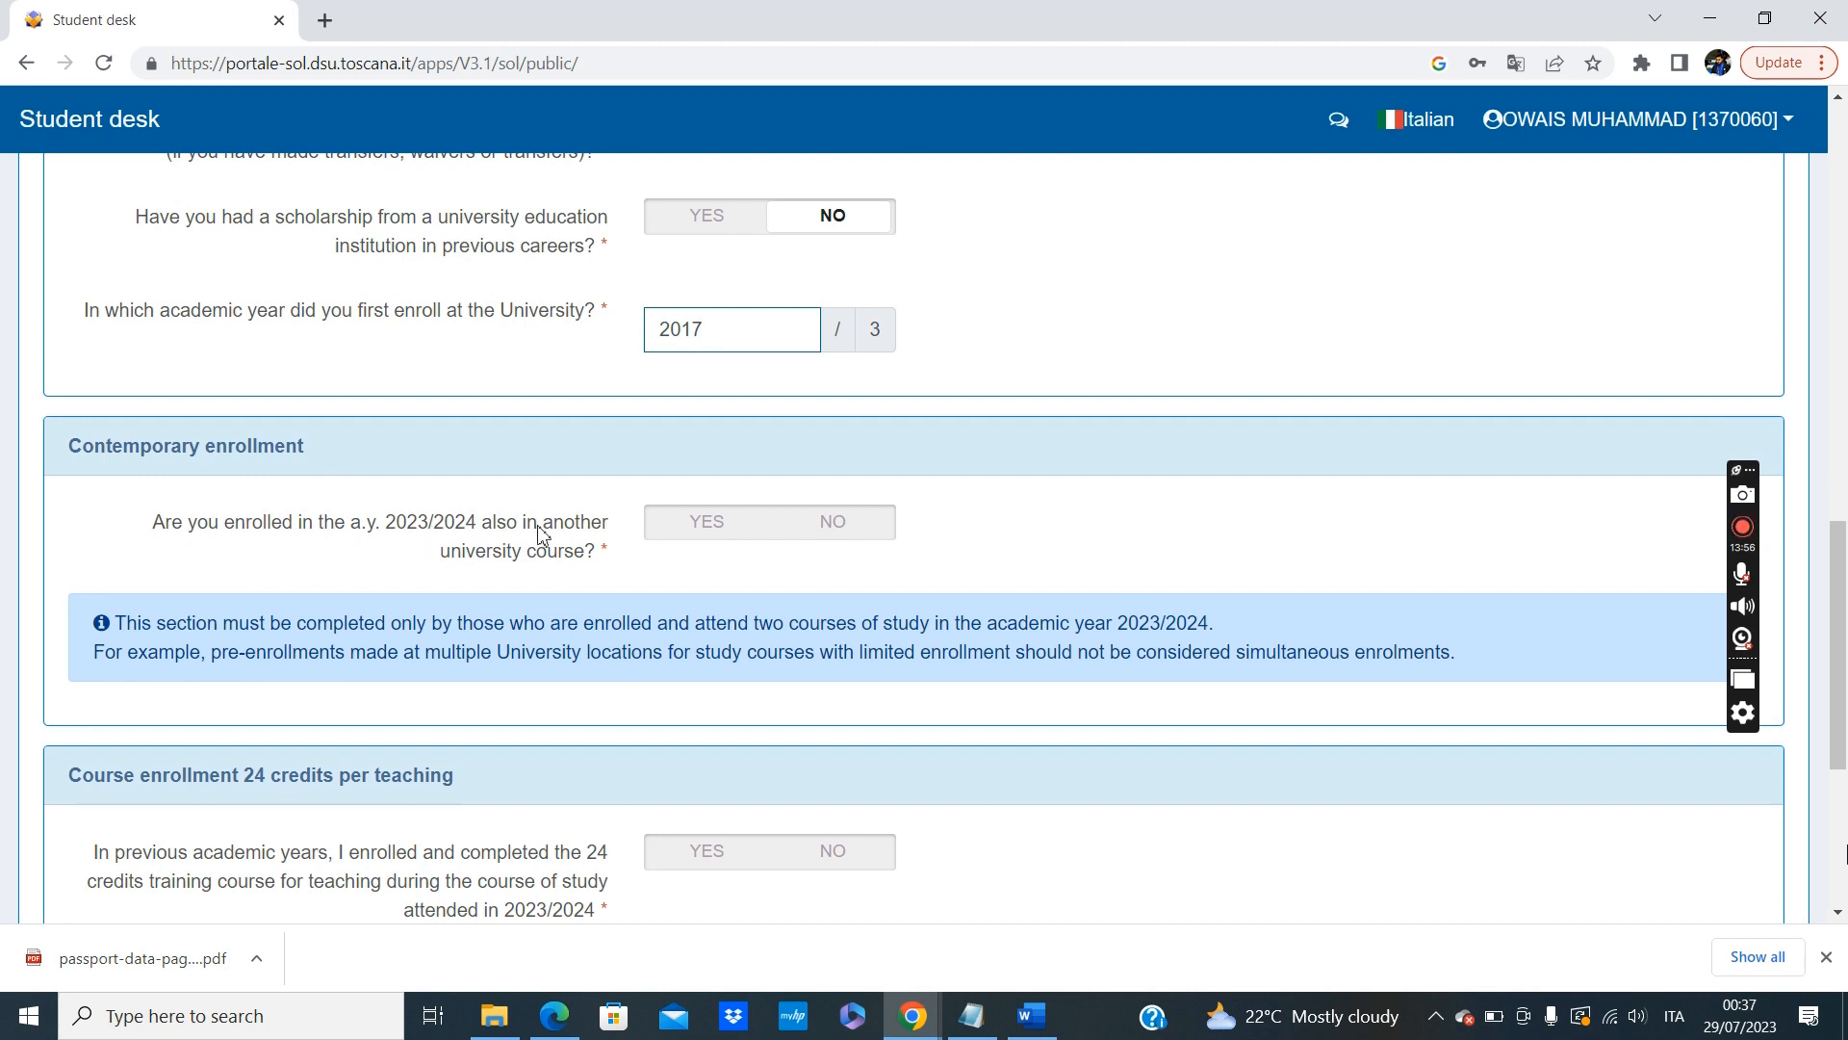
pyautogui.click(849, 527)
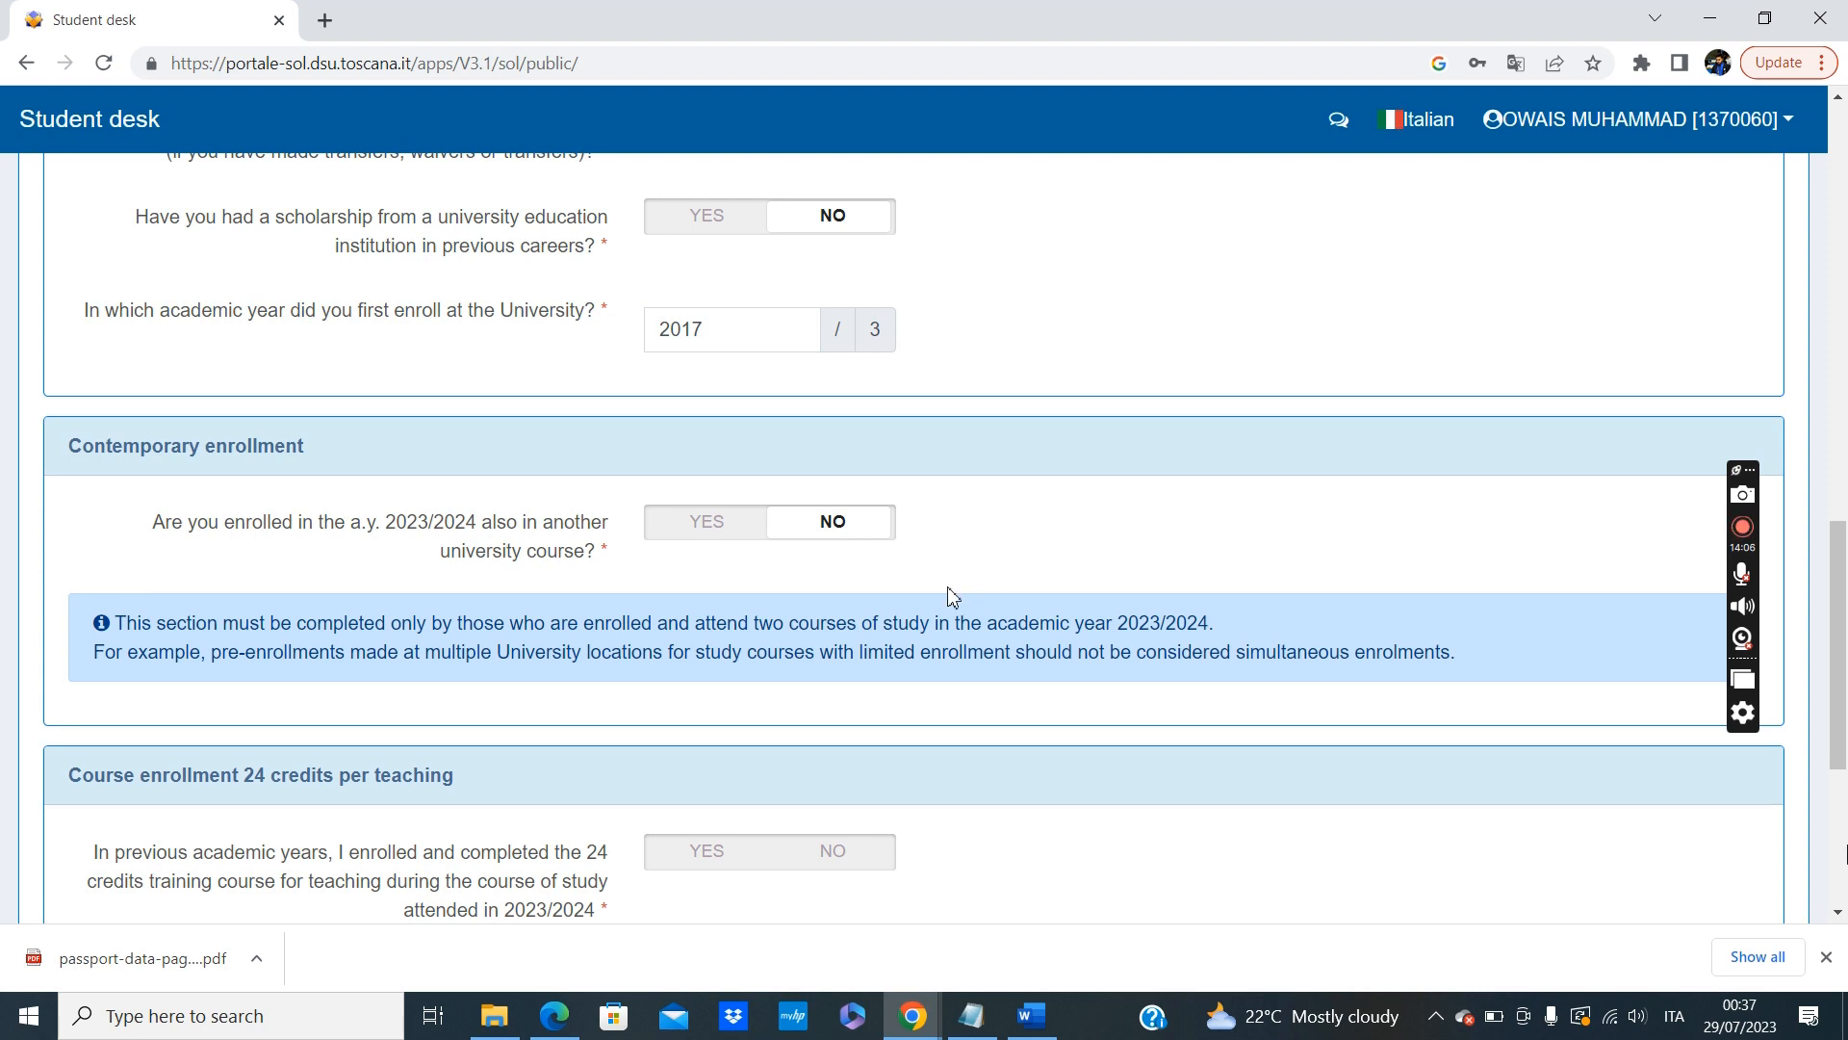
pyautogui.scroll(-3, 951, 597)
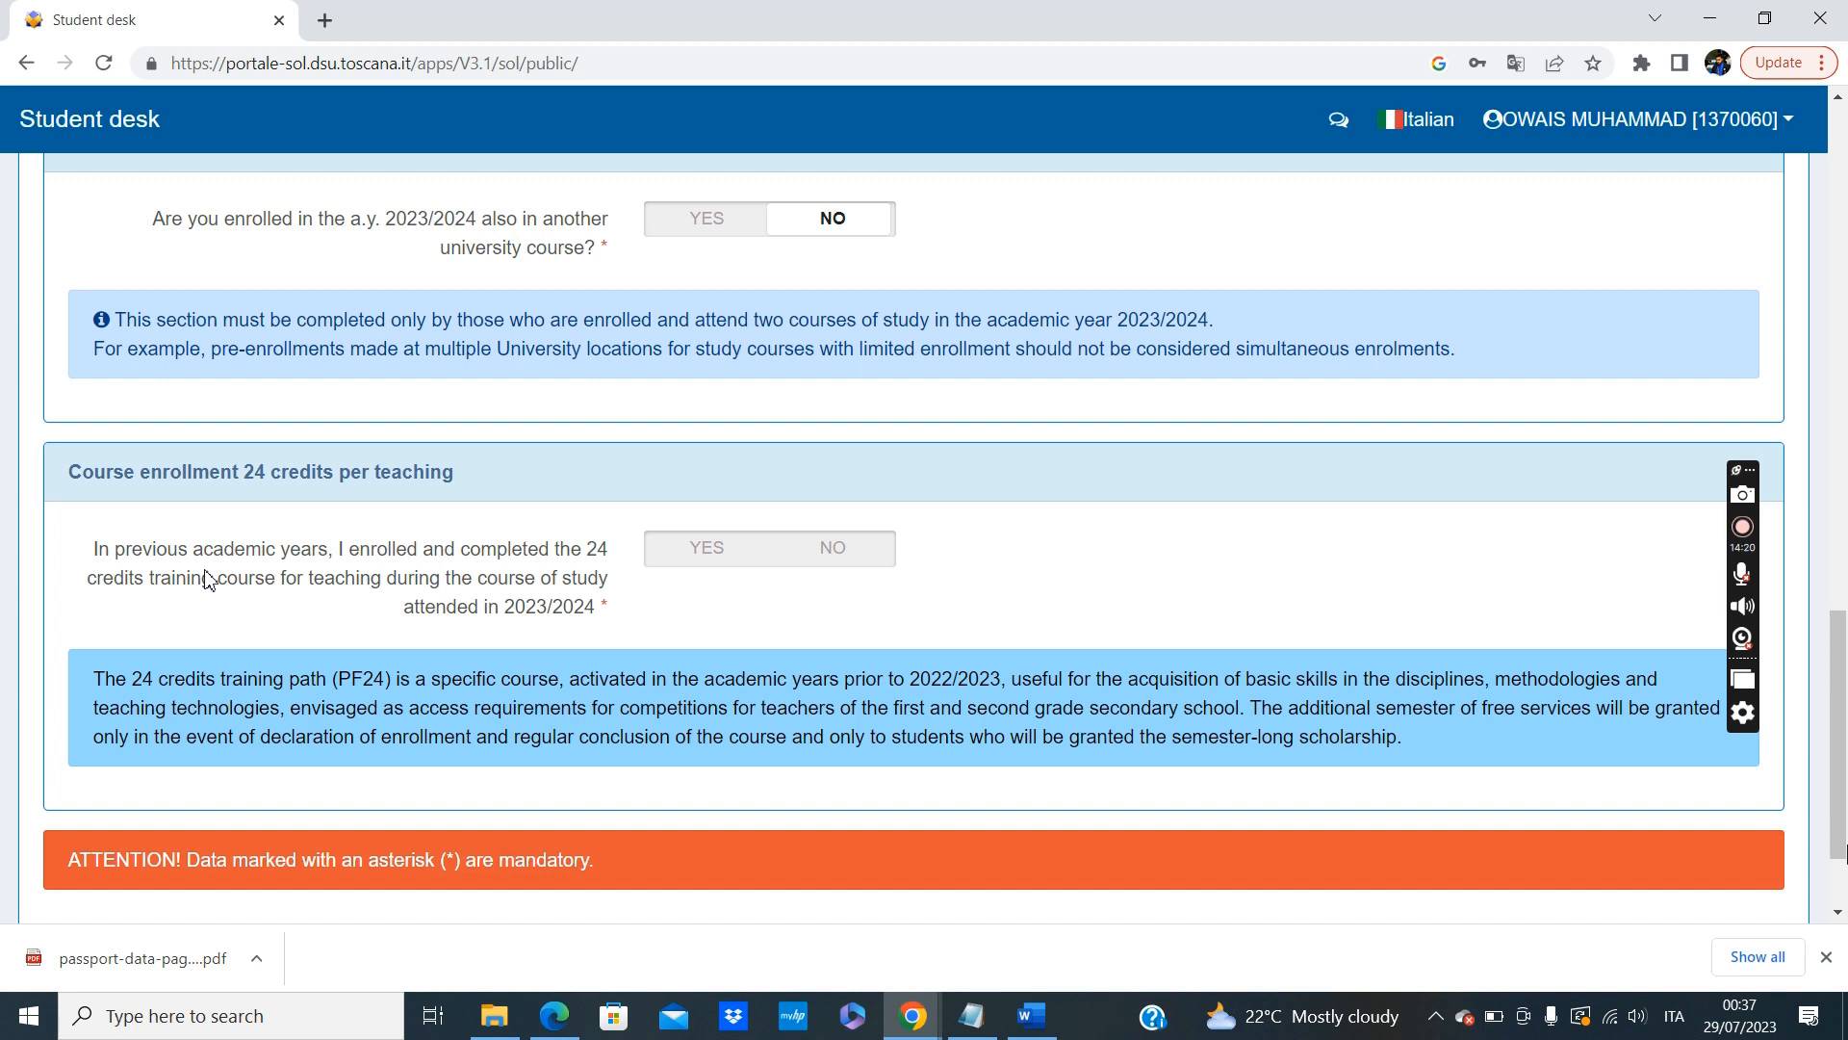
pyautogui.click(850, 568)
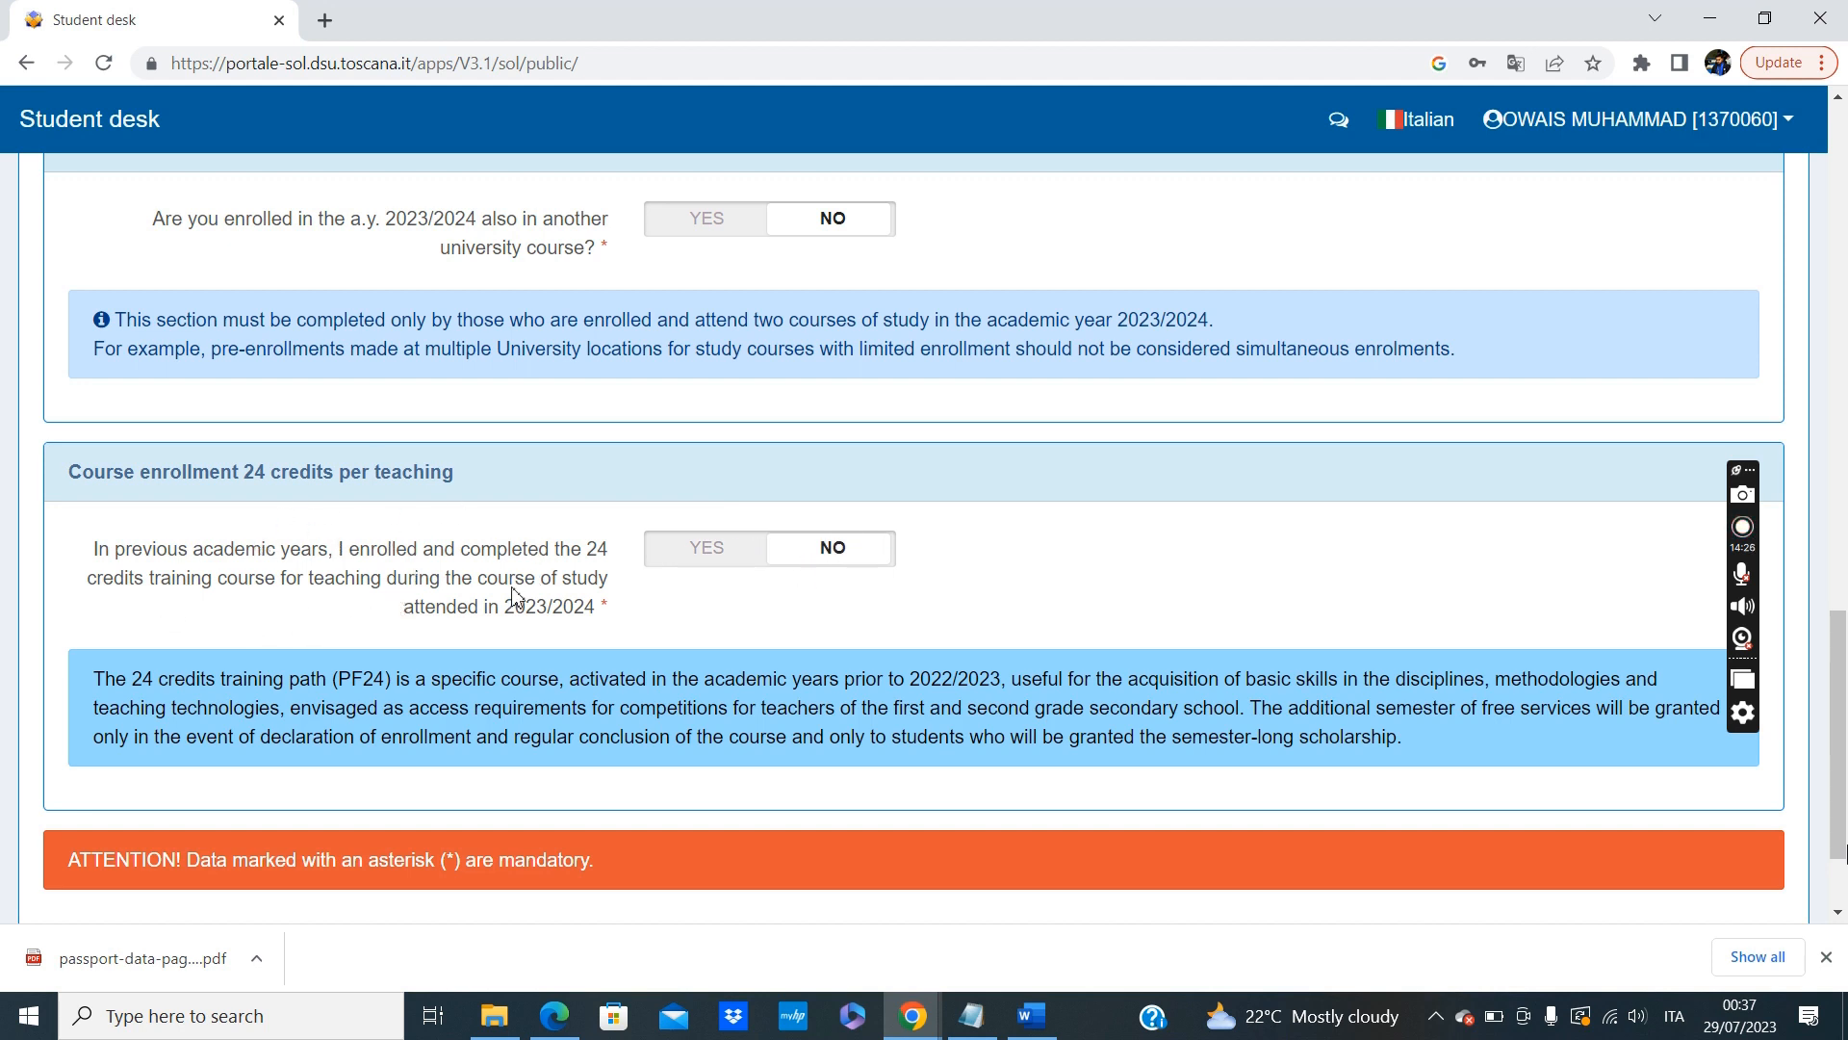
# Save the first University Career section and, in section 2, answer NO to having suspended or interrupted studies.
pyautogui.scroll(-2, 962, 732)
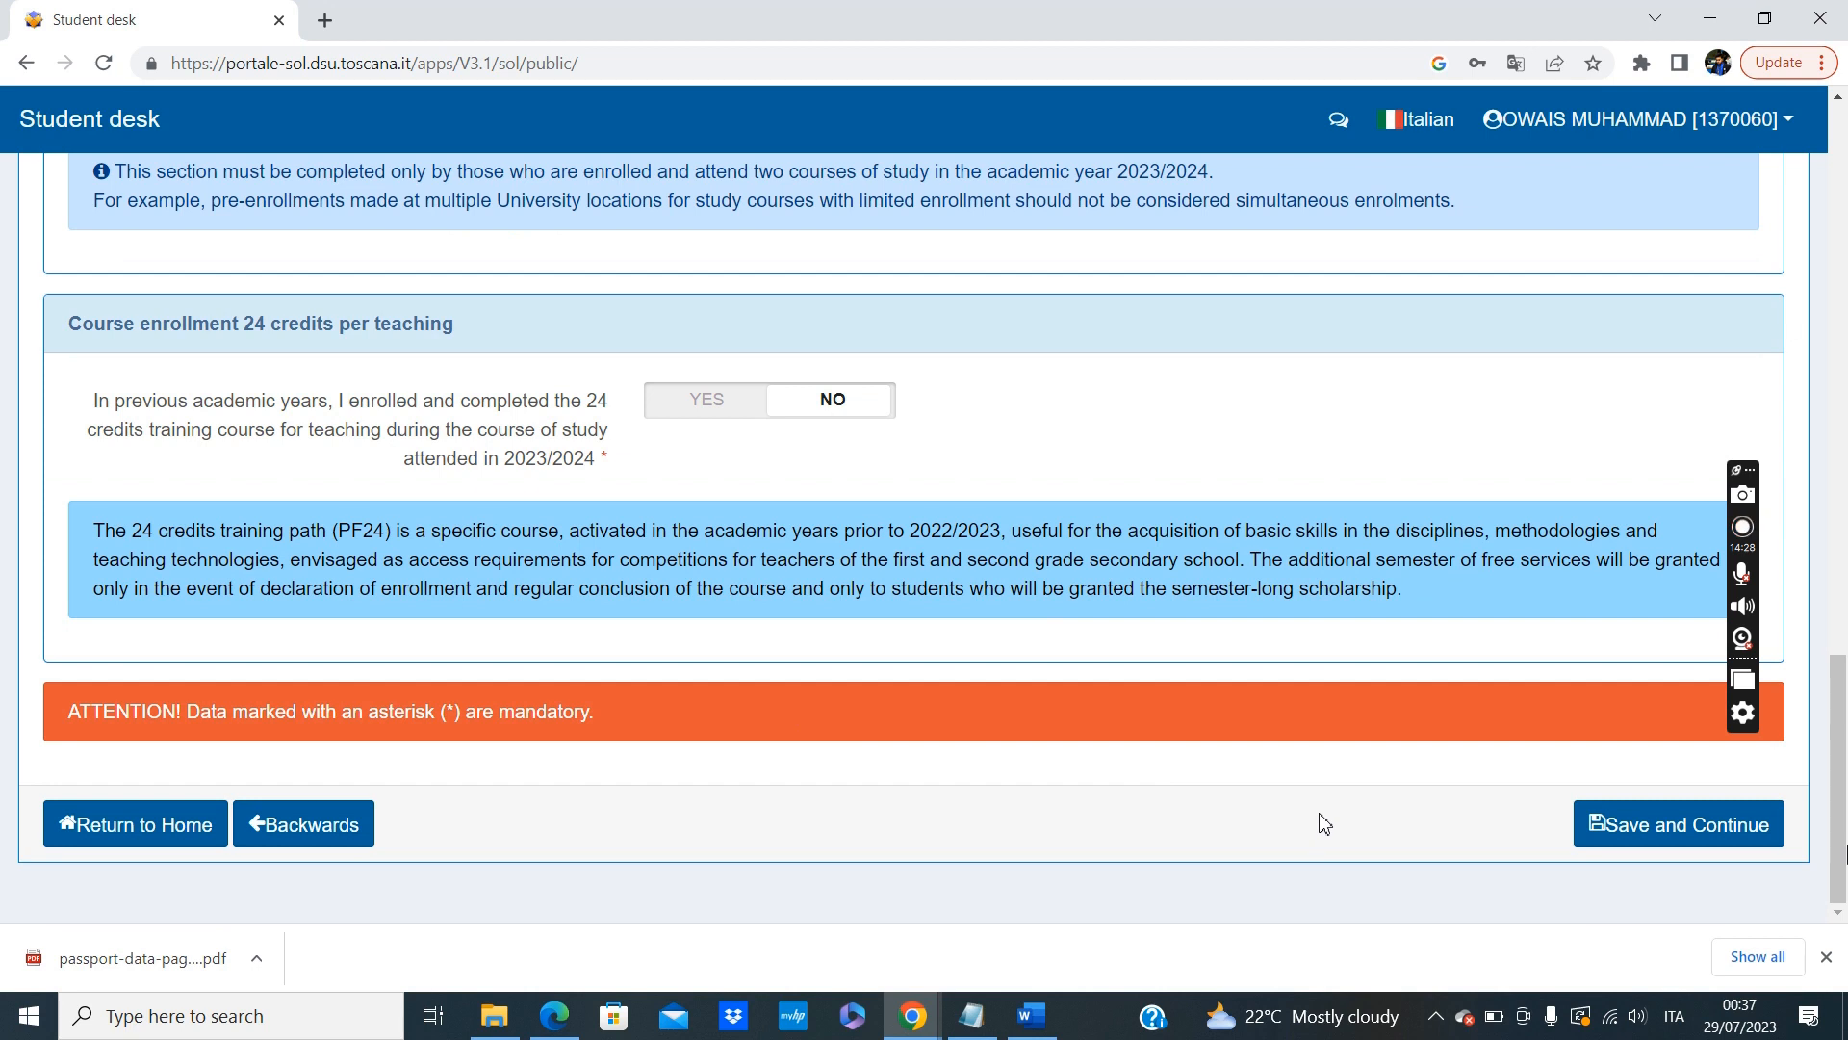
pyautogui.click(1722, 840)
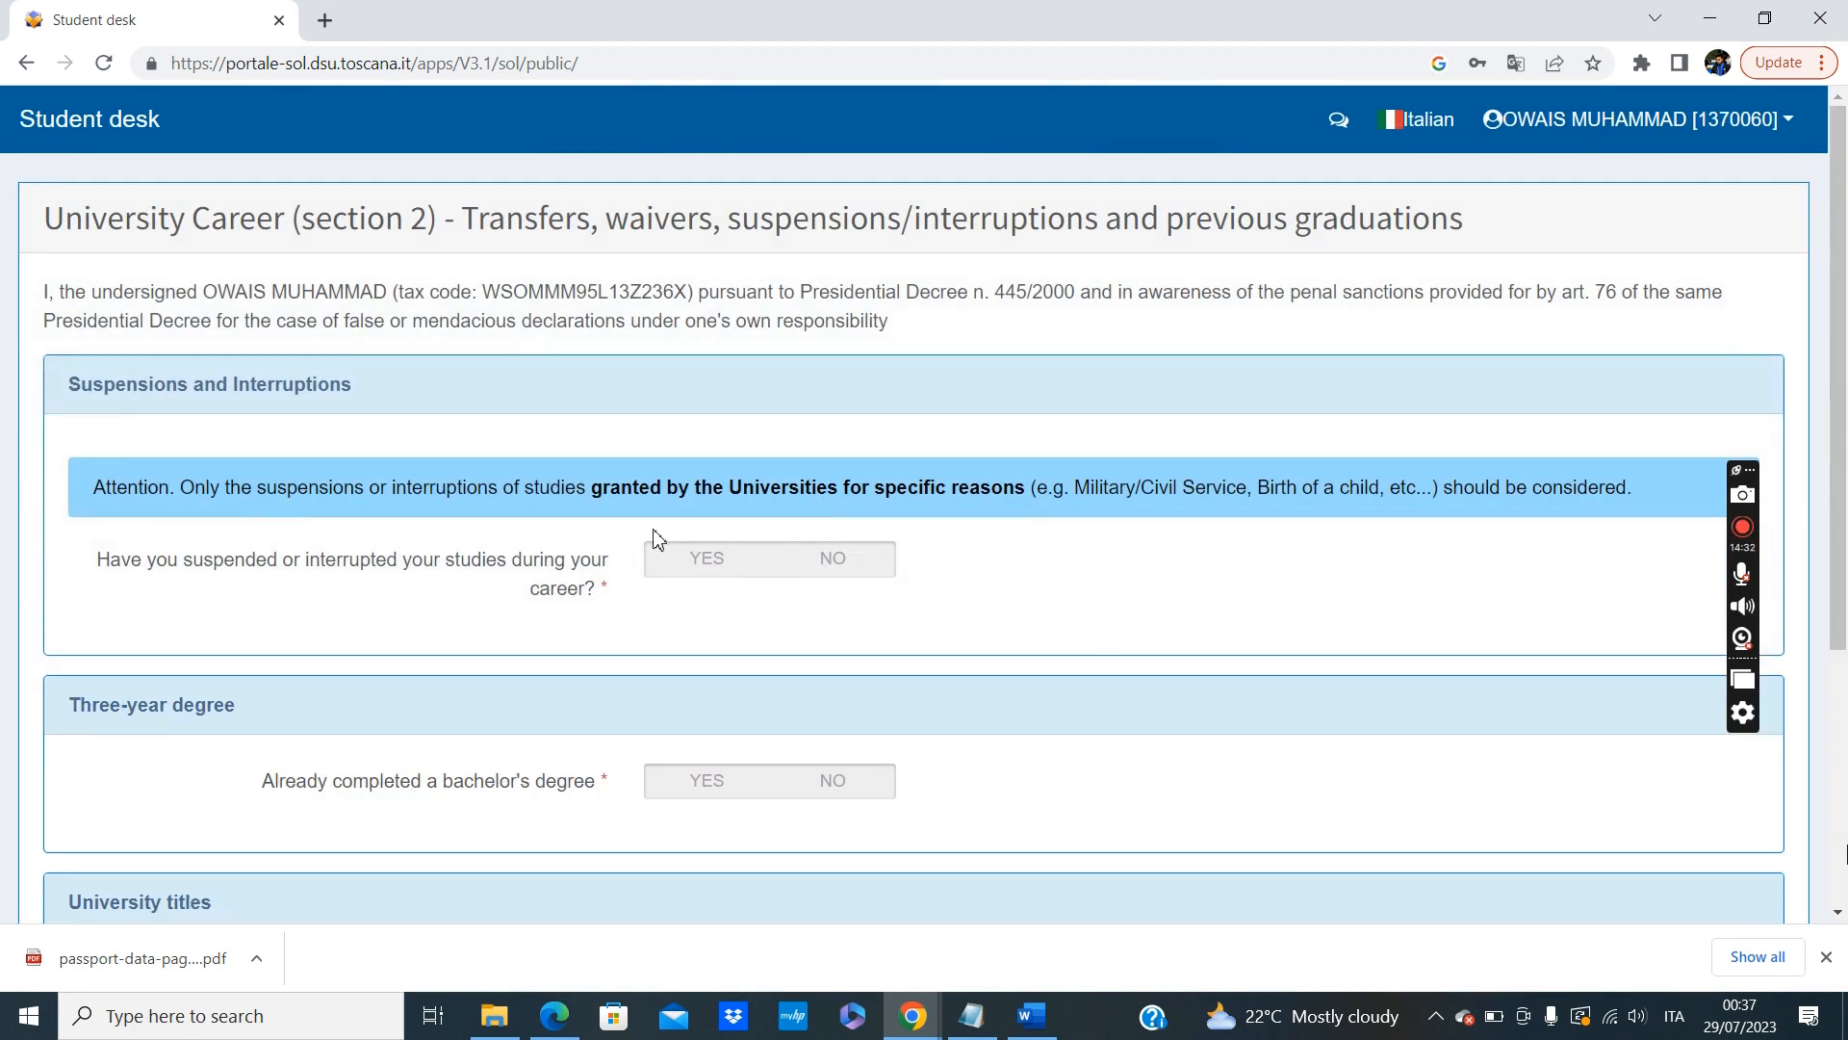
pyautogui.scroll(-1, 652, 536)
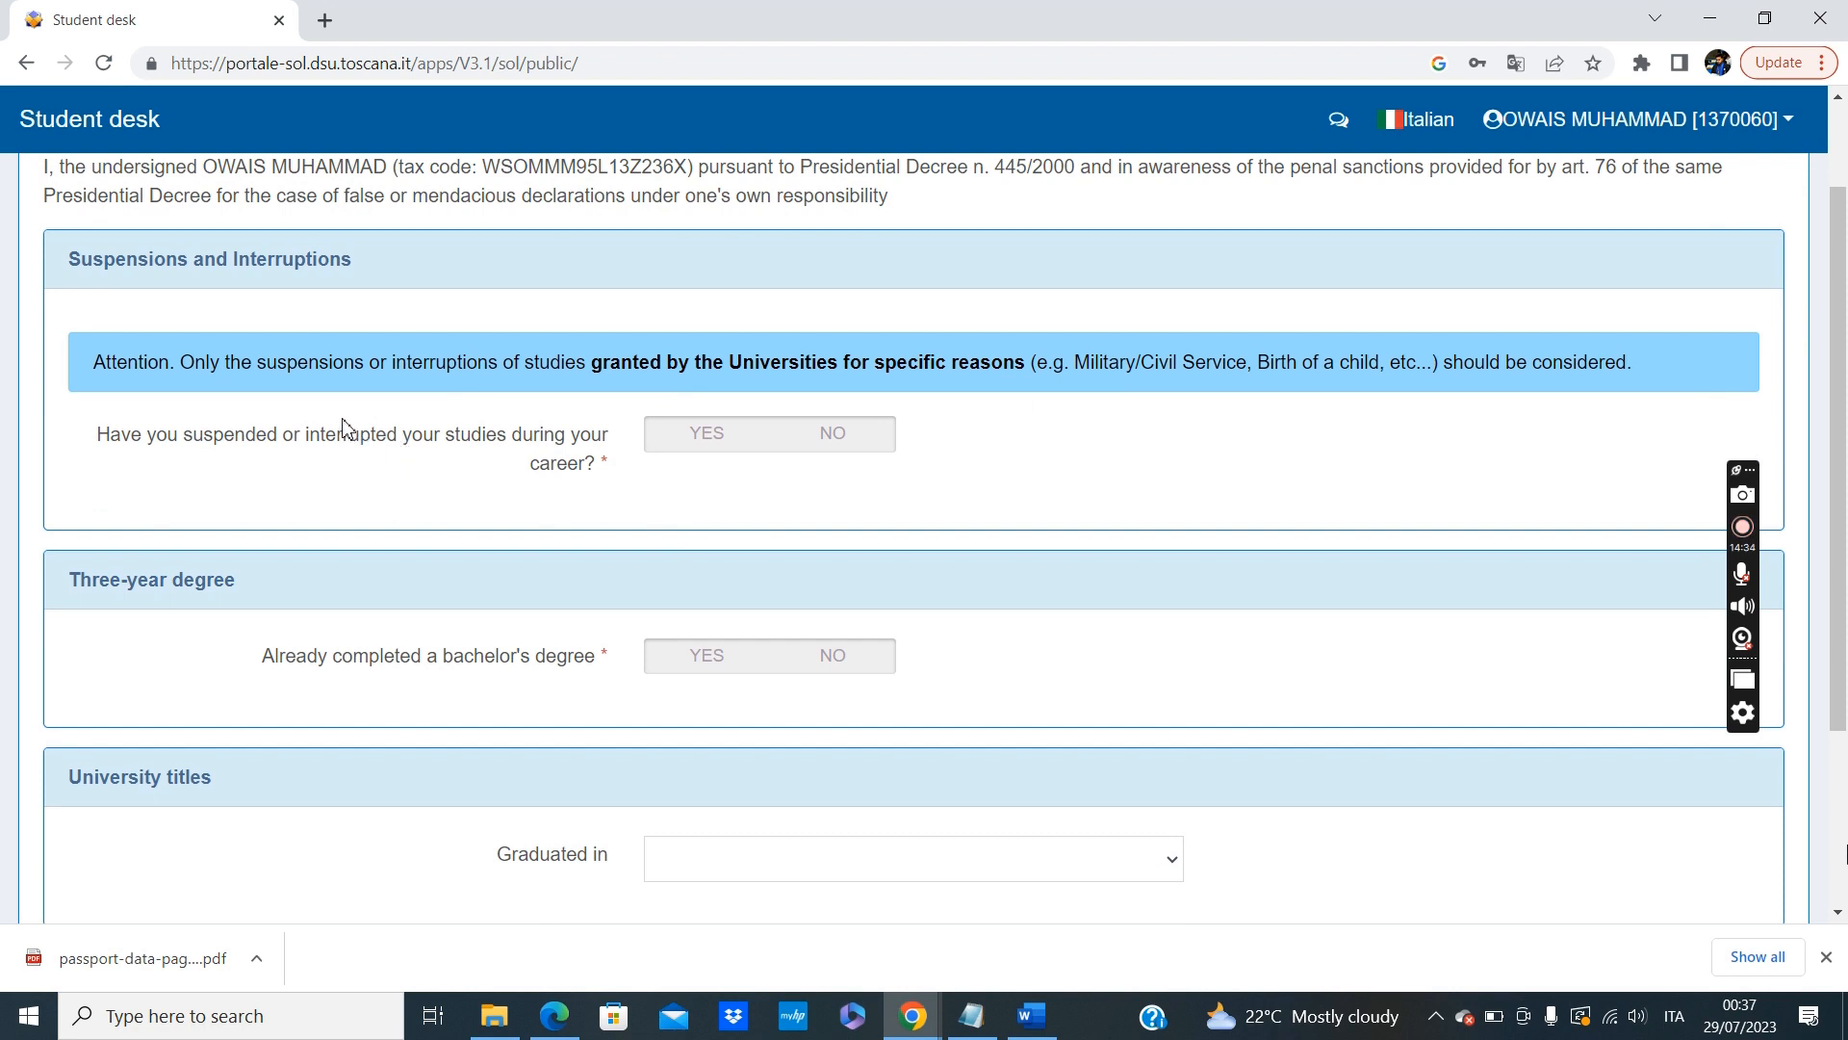
pyautogui.scroll(1, 306, 414)
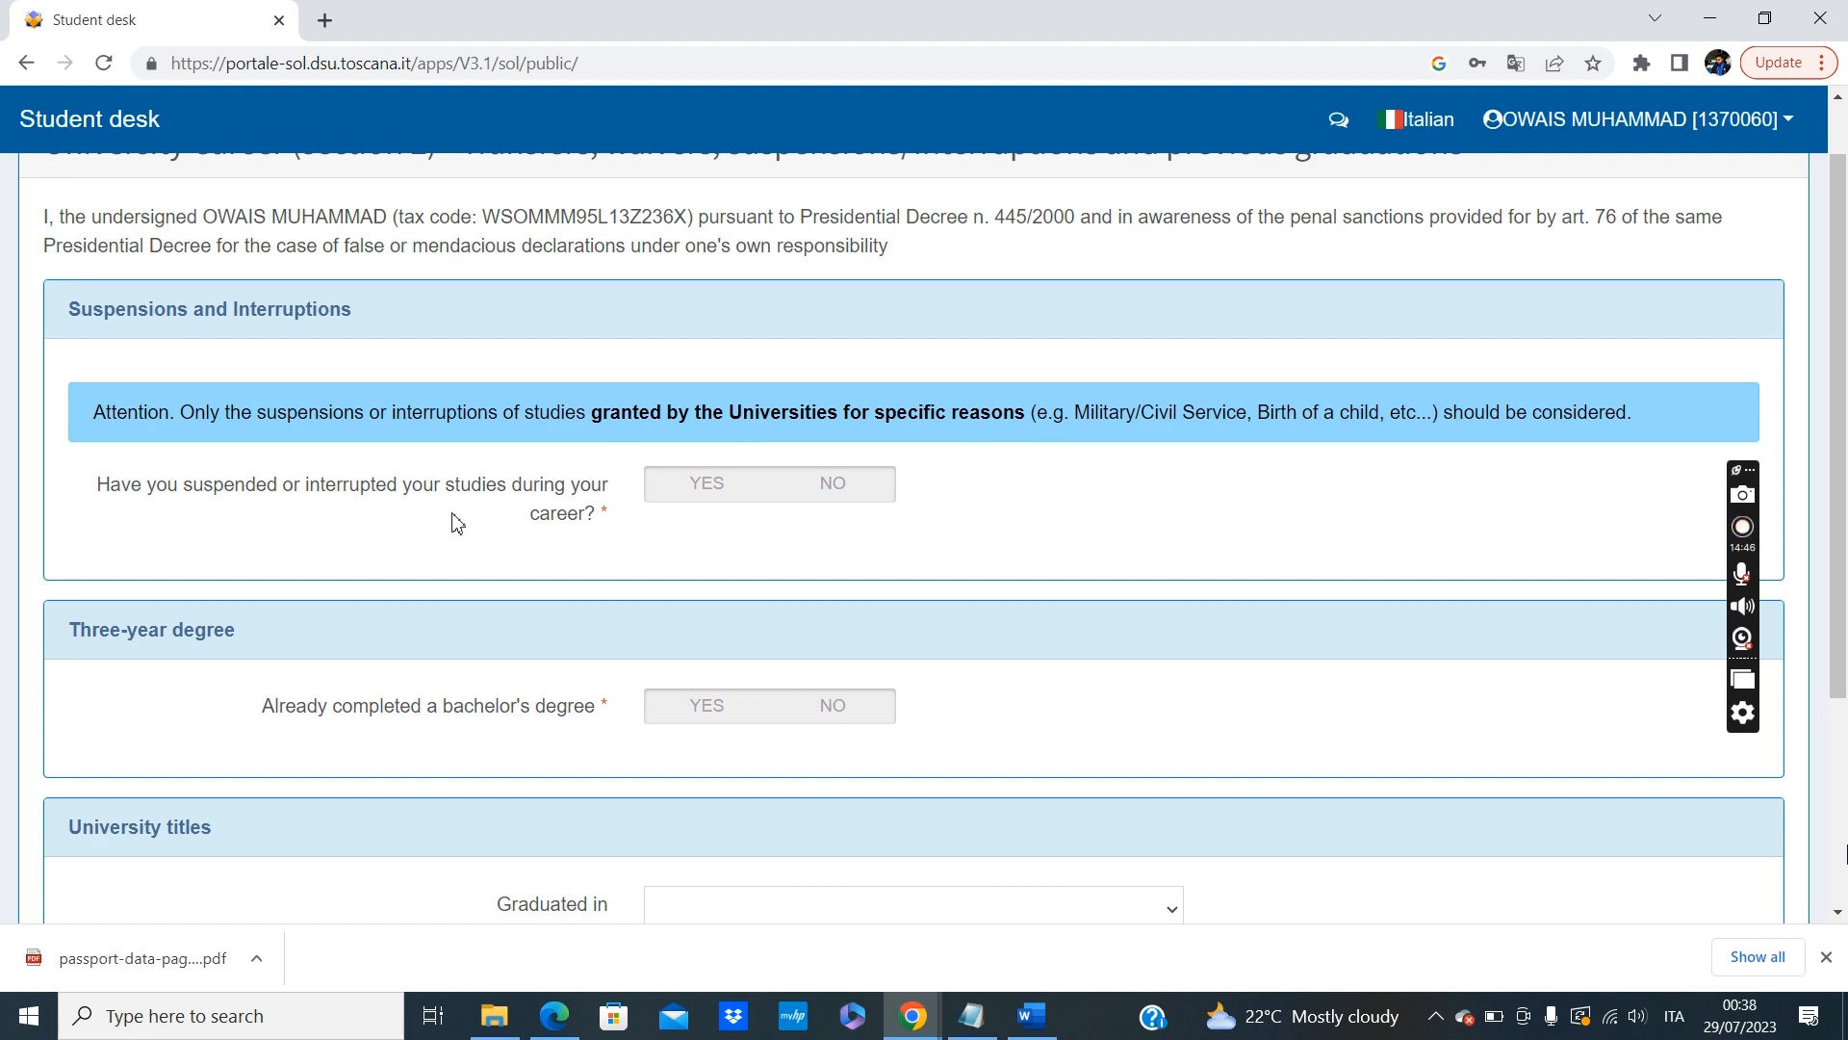
pyautogui.click(839, 495)
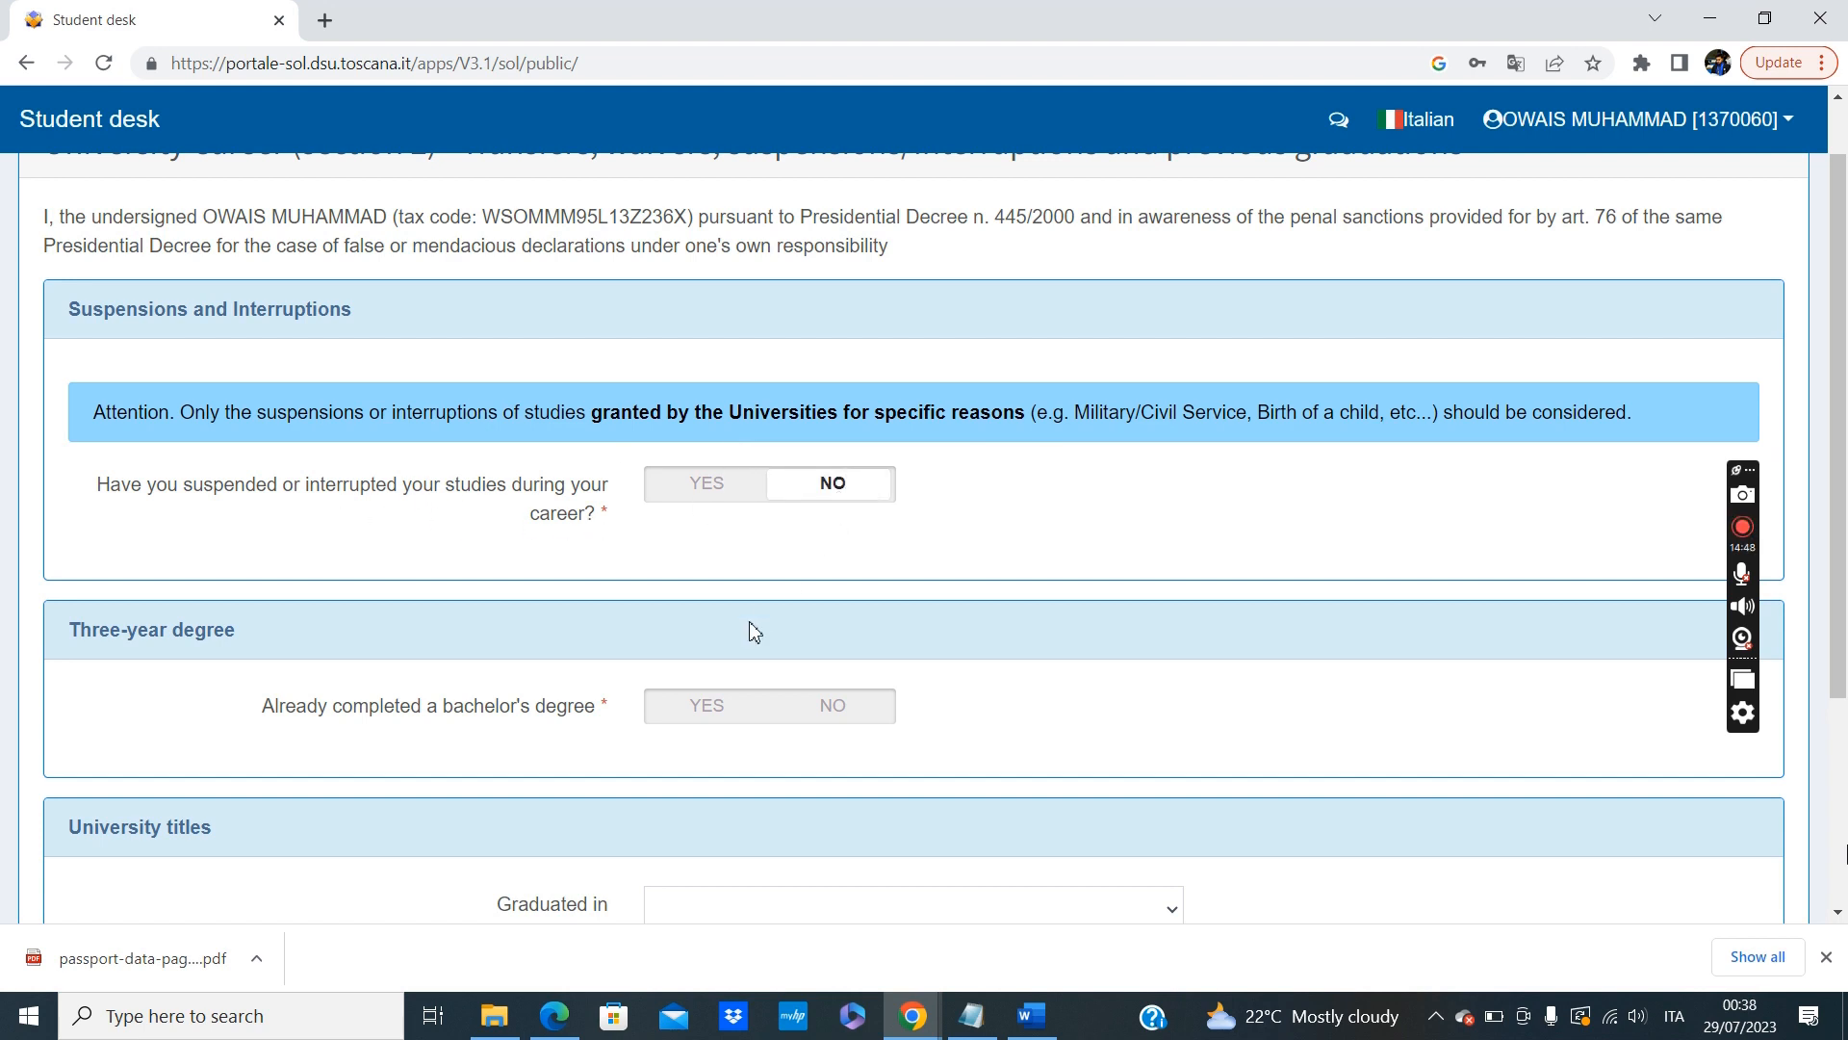
# Answer YES to having completed a bachelor's degree and enter University of Karachi as the awarding university.
pyautogui.scroll(-2, 747, 630)
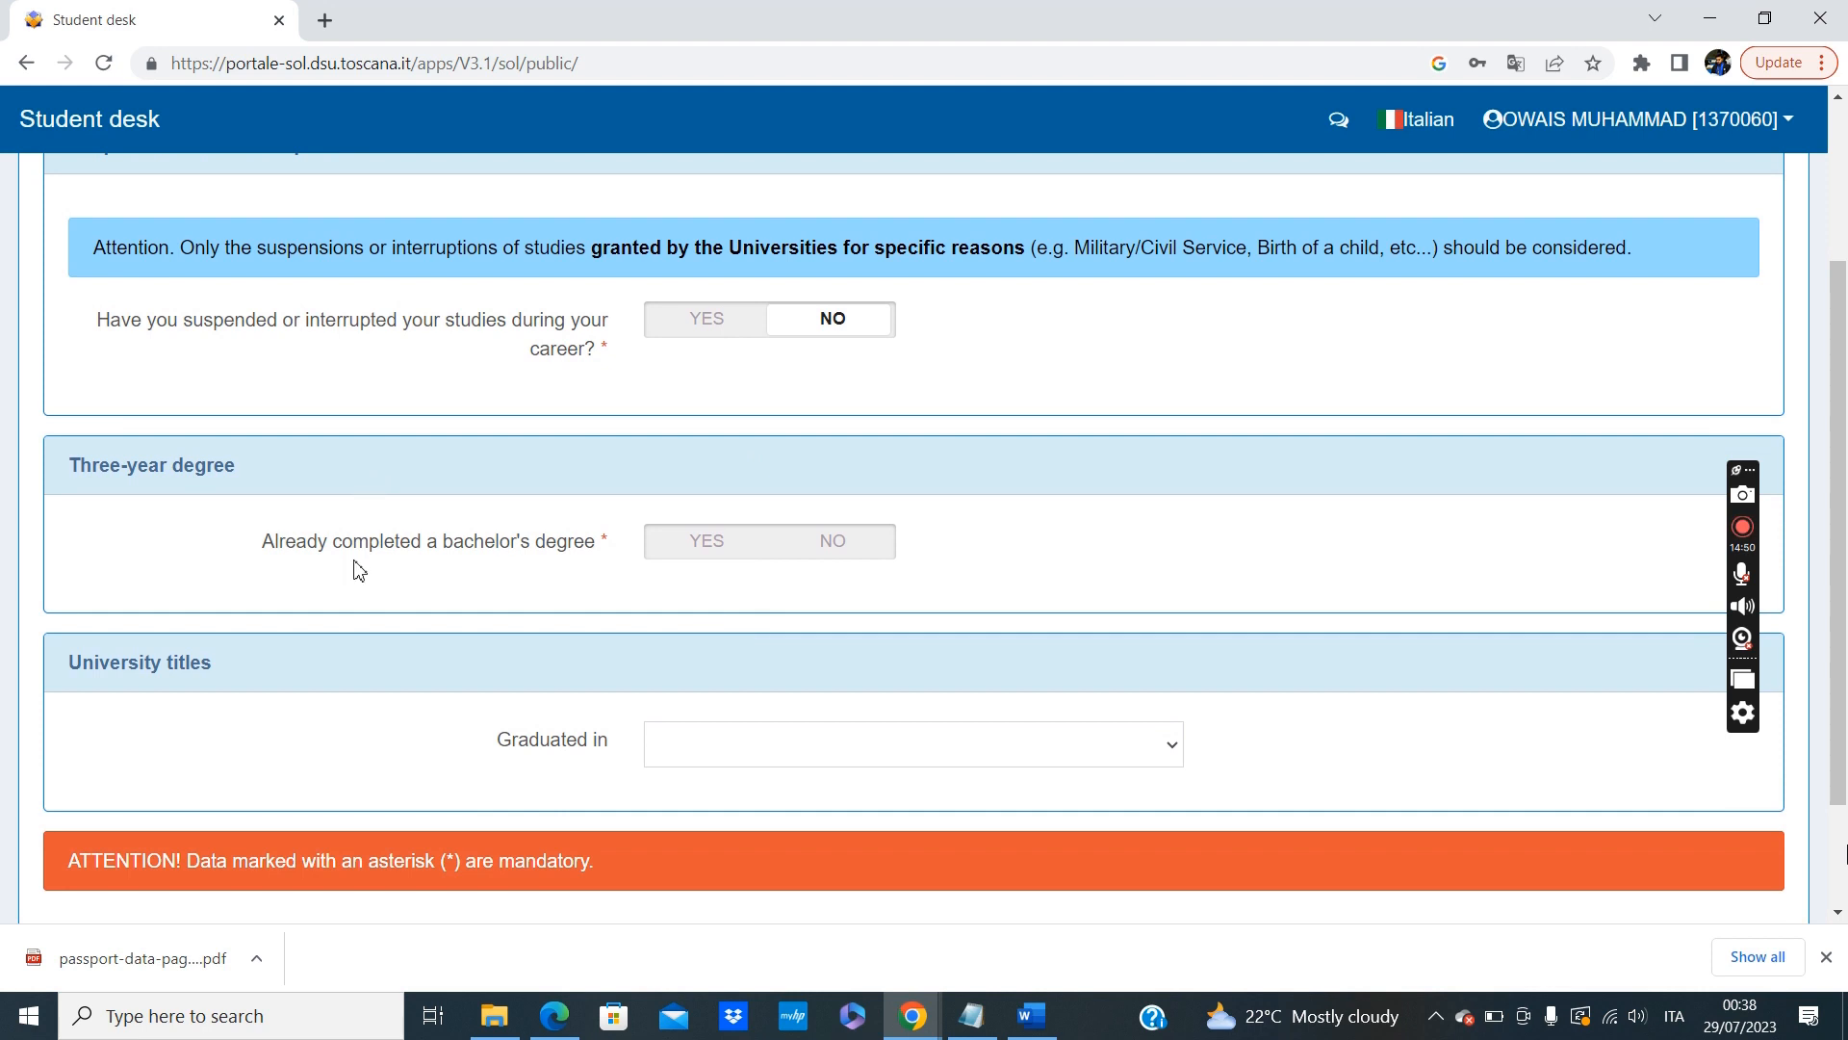
pyautogui.click(737, 539)
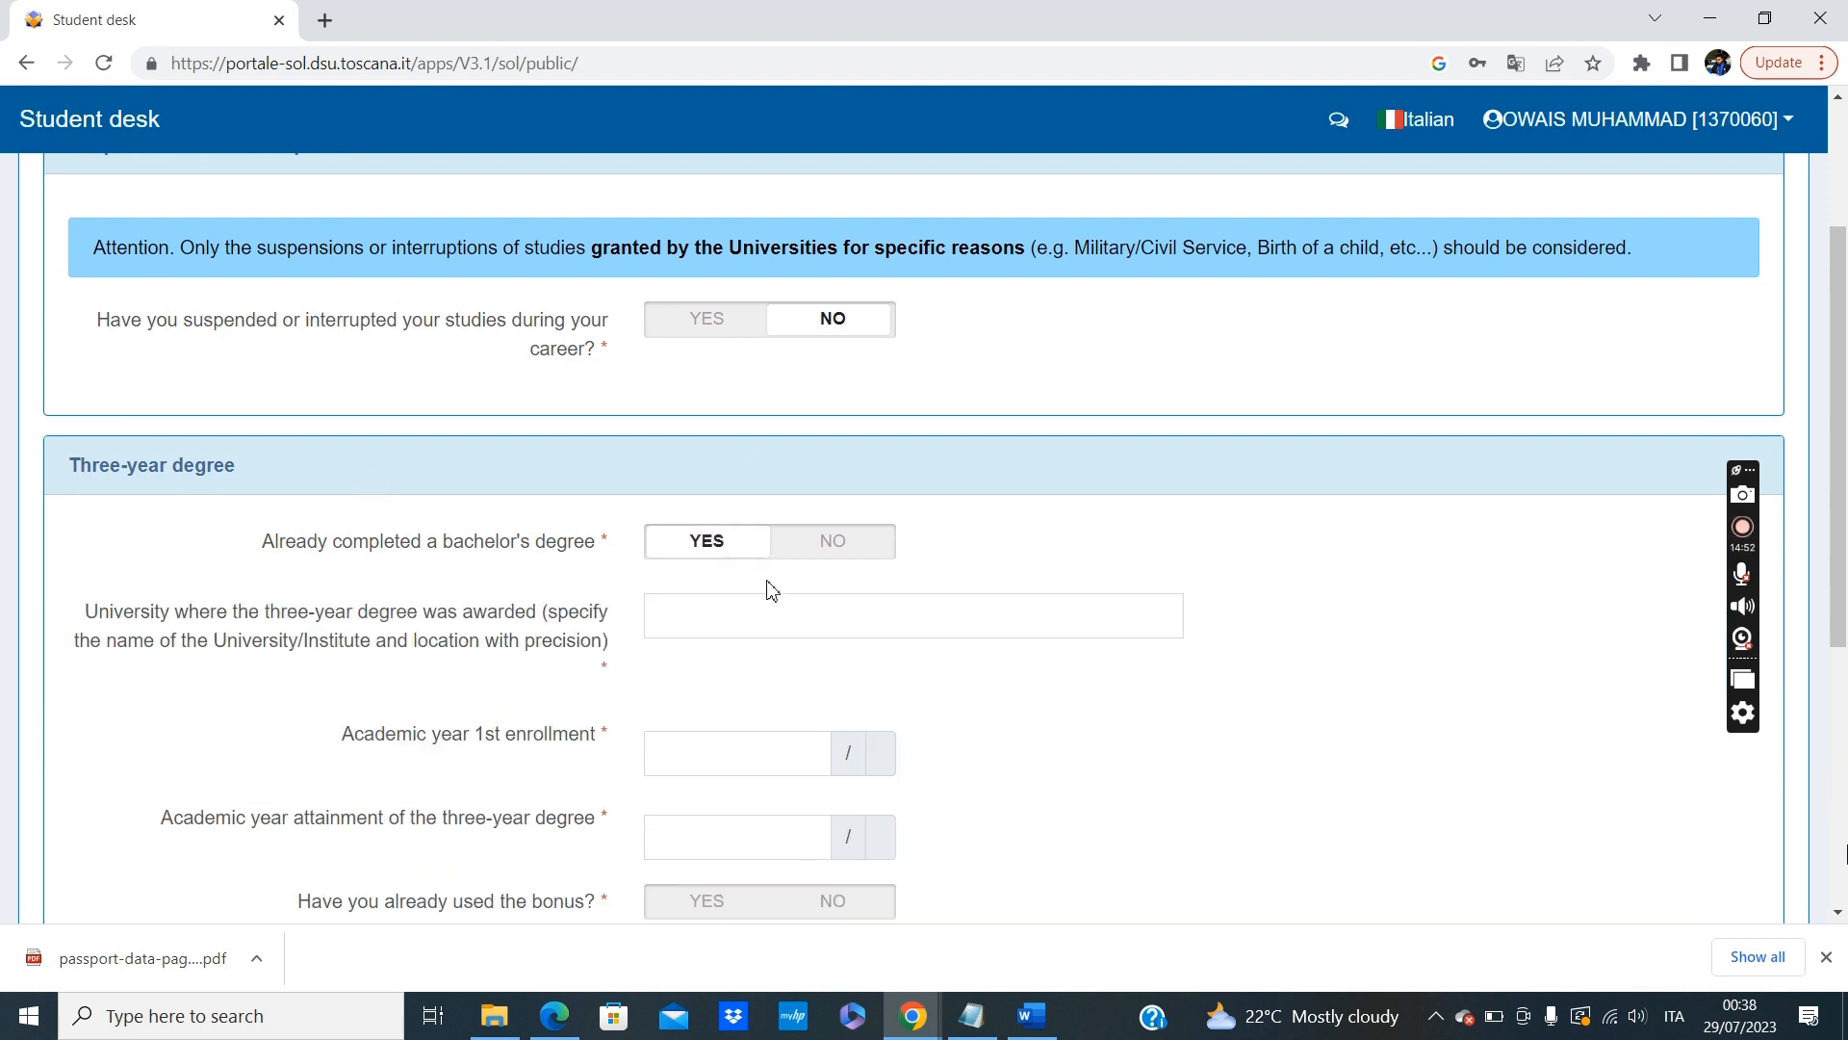
pyautogui.scroll(-1, 821, 668)
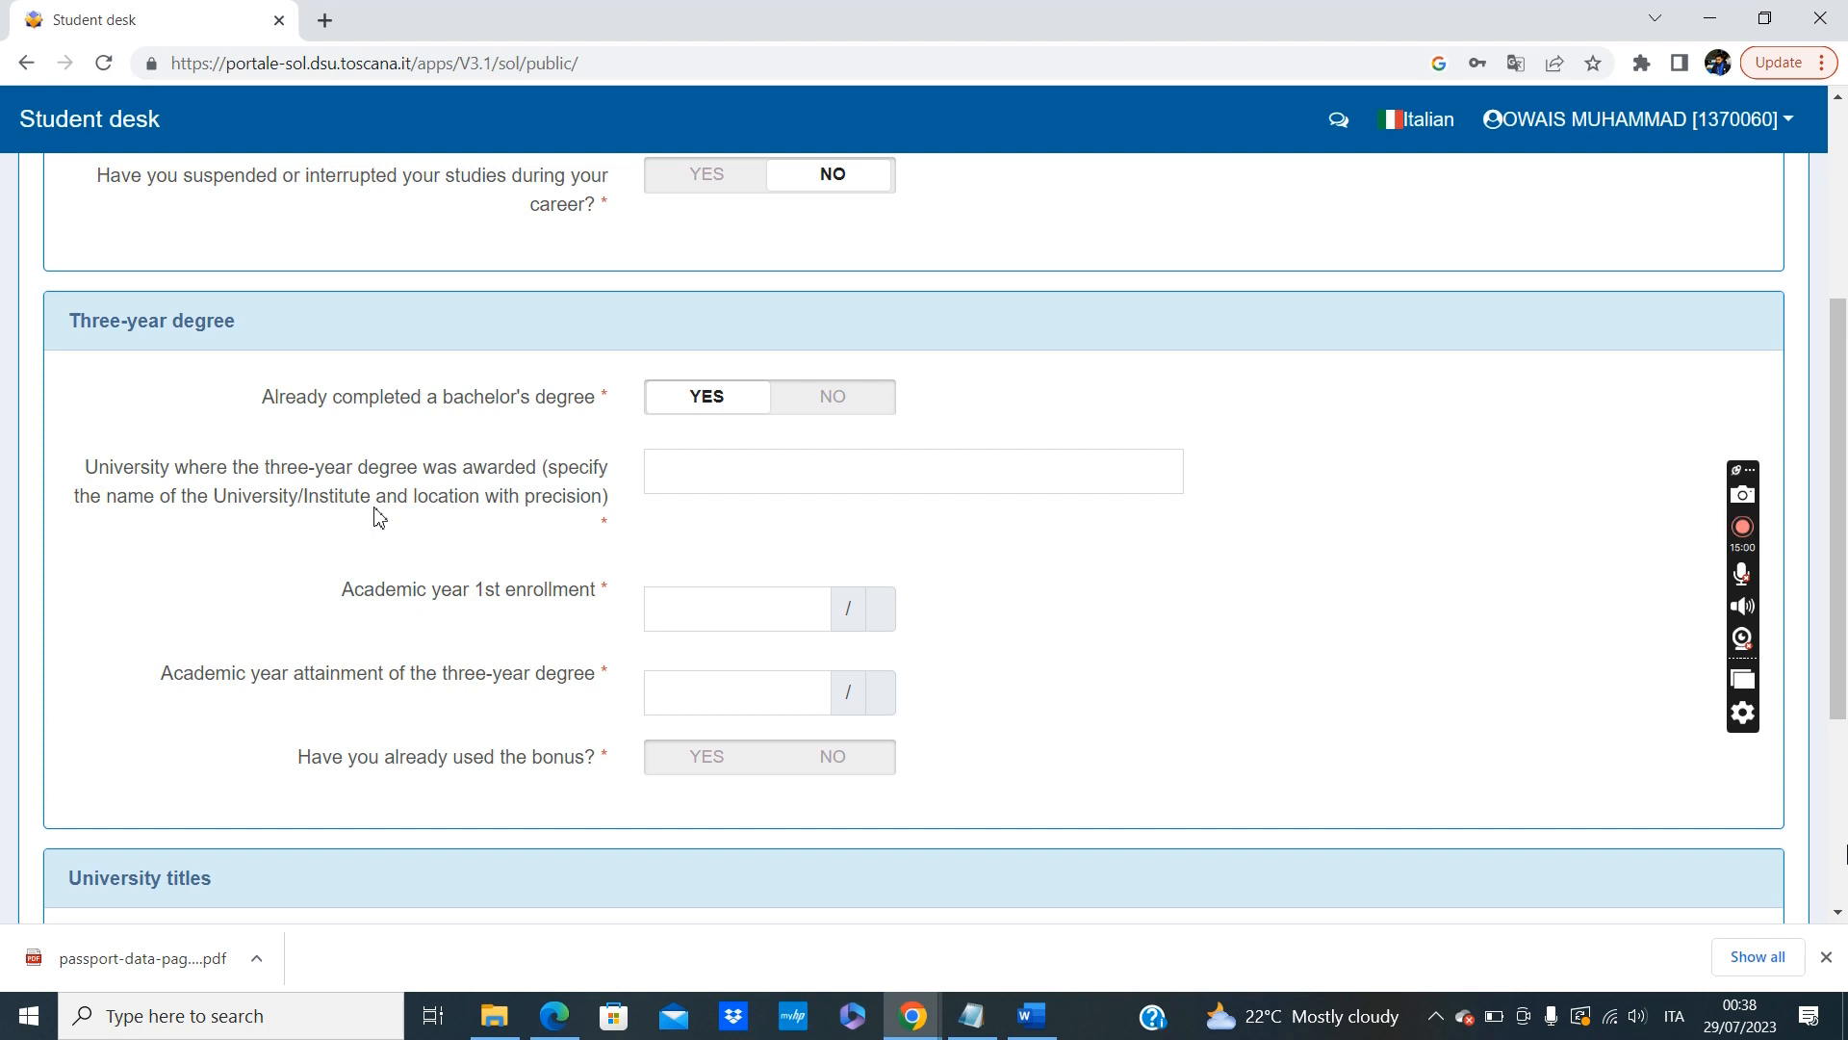
pyautogui.click(729, 467)
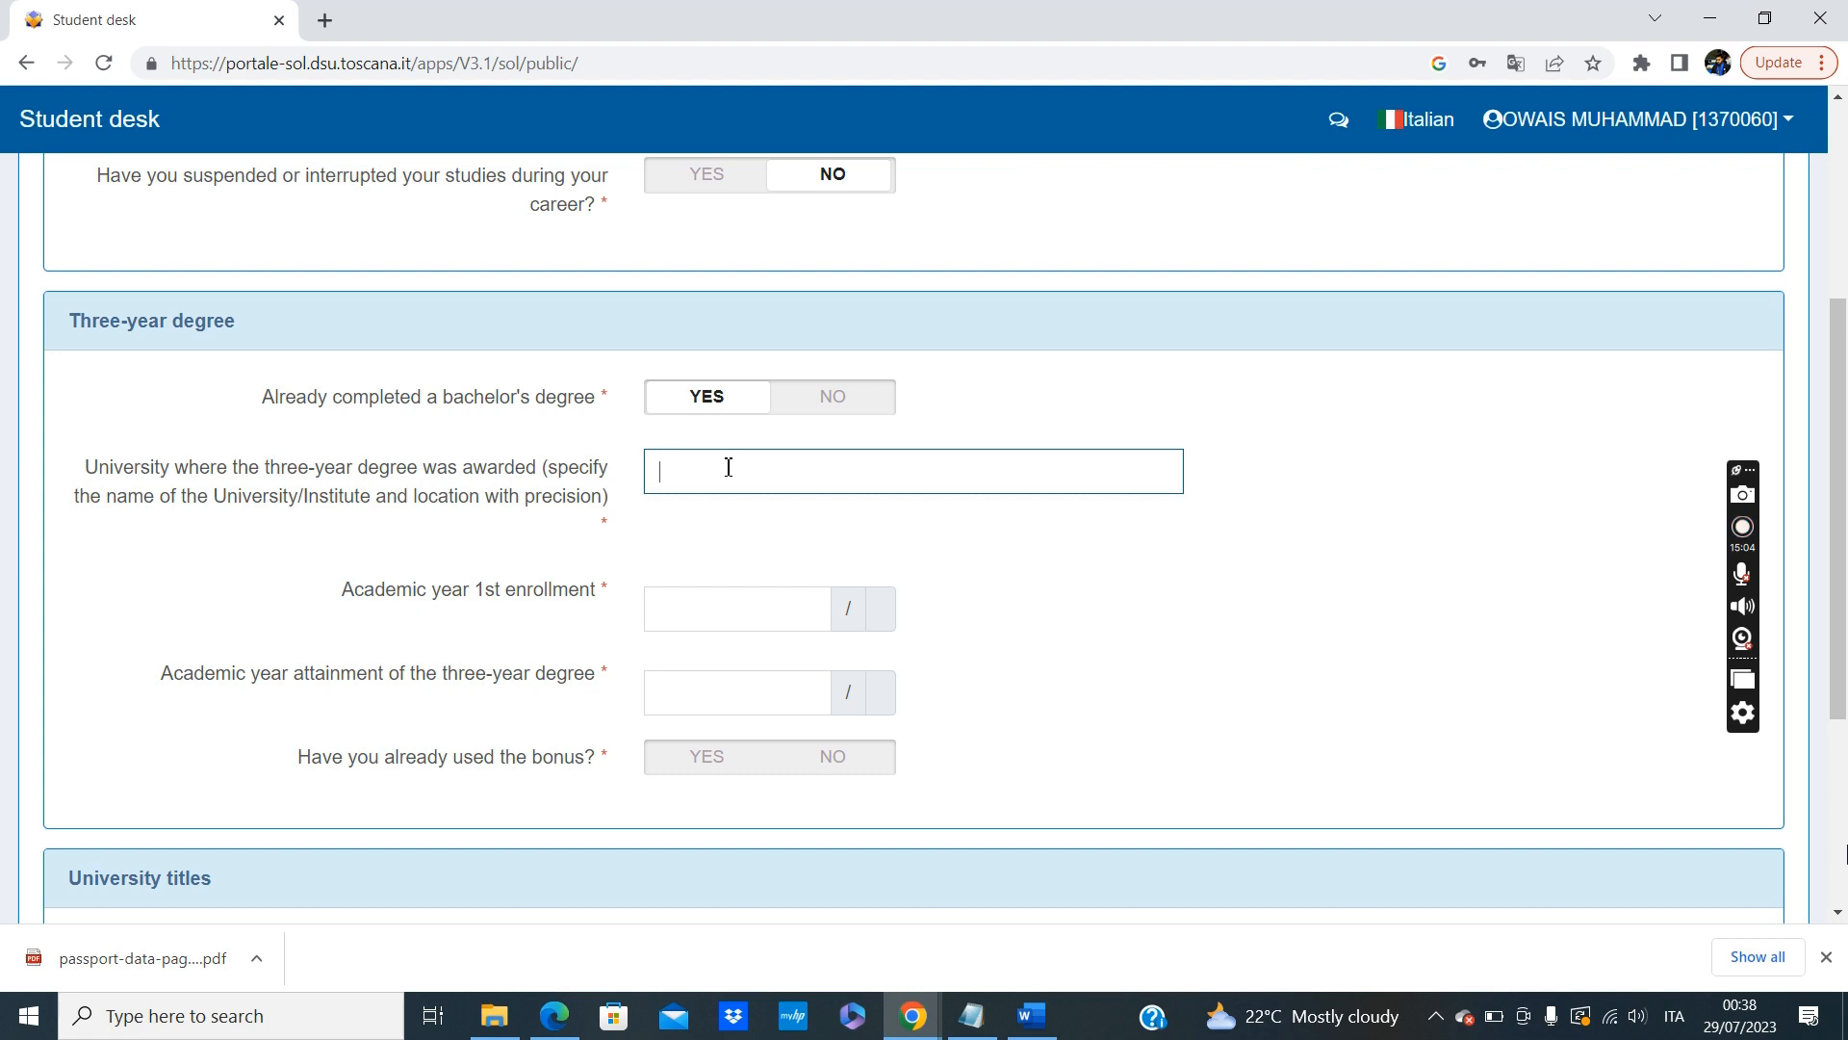
pyautogui.click(1206, 599)
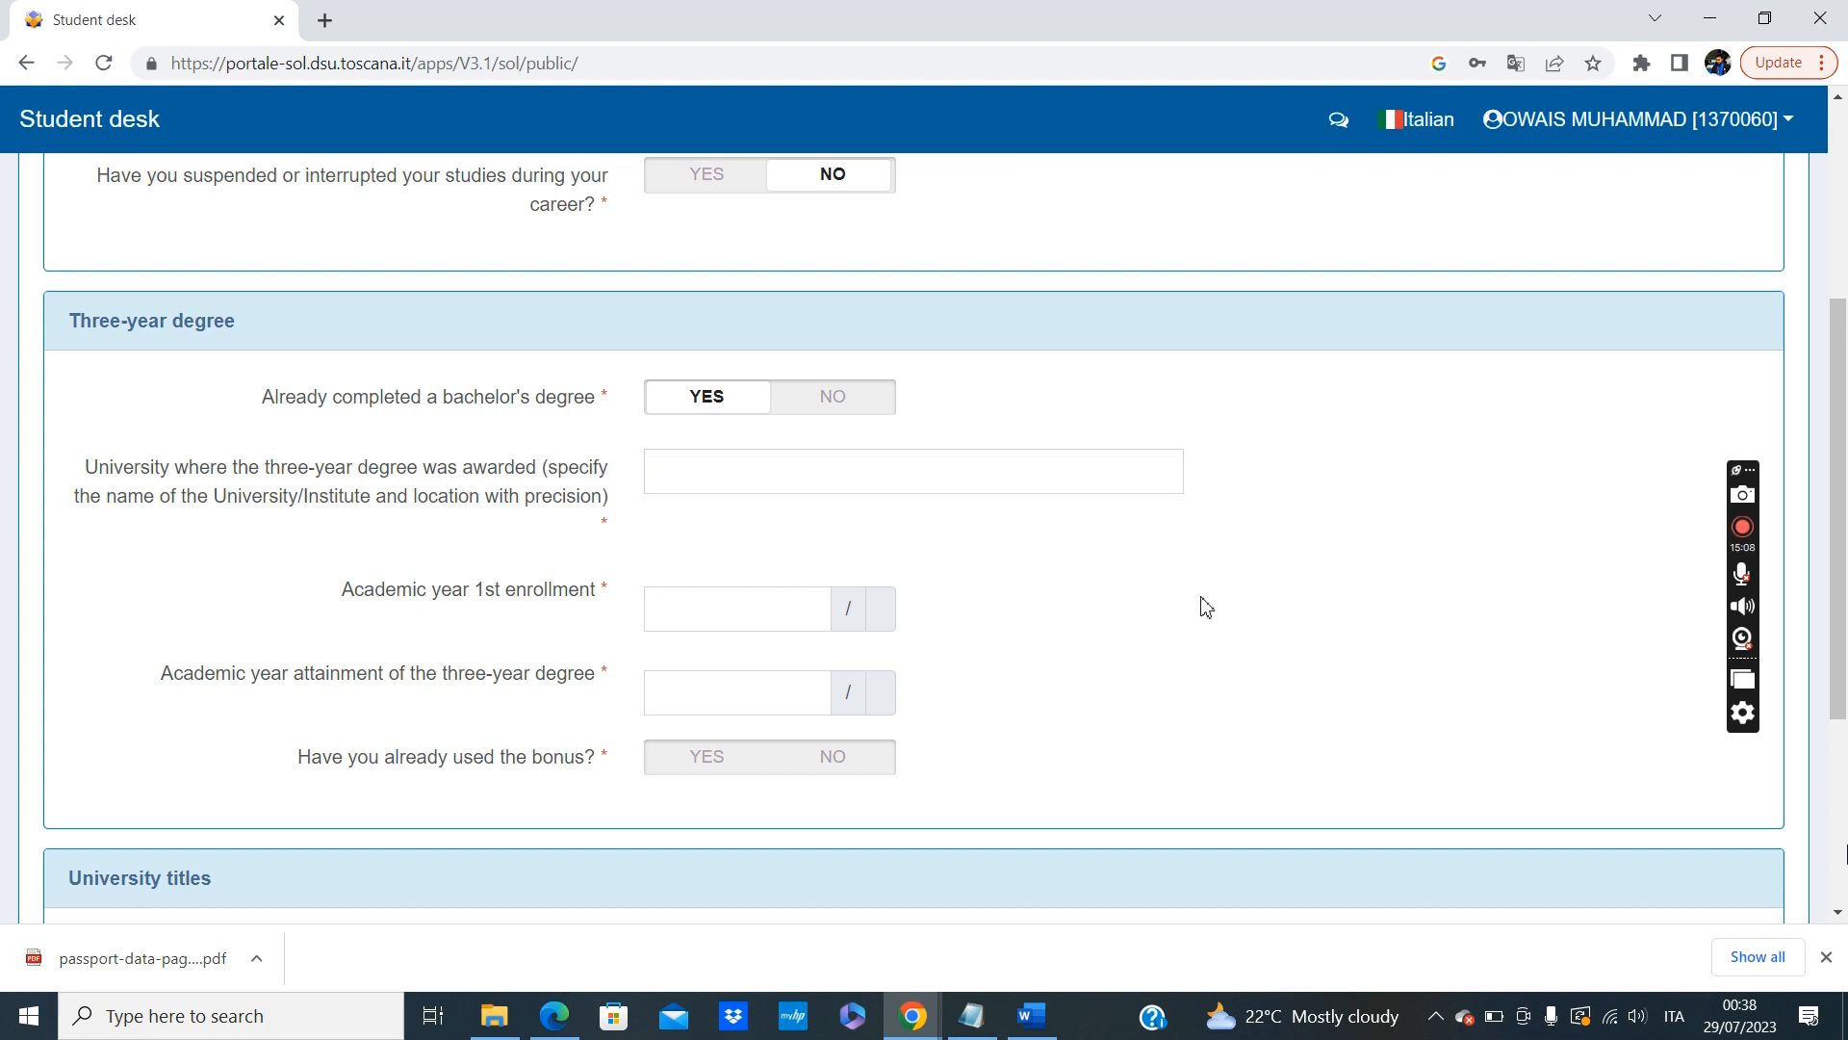
pyautogui.click(867, 454)
pyautogui.write('Unive')
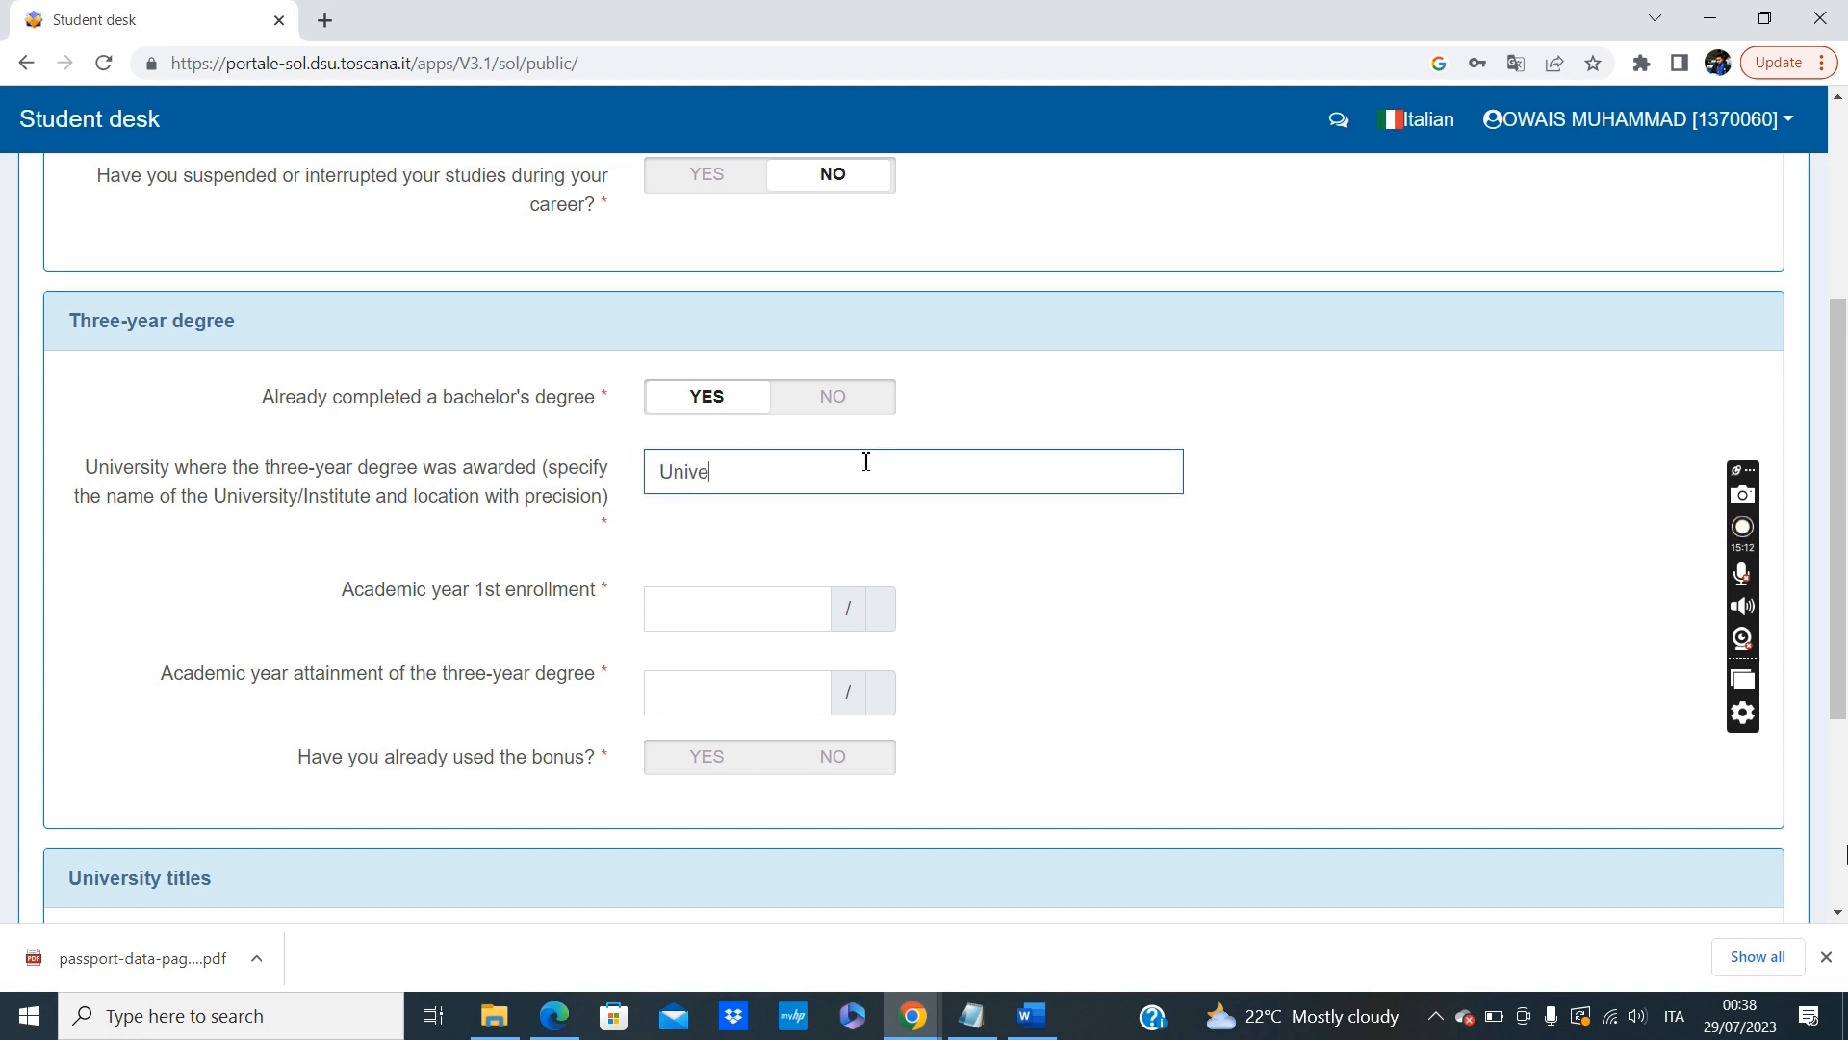
pyautogui.write('rsity of Karachi')
# For the three-year degree, enter 2017 as first enrollment year and 2021 as attainment year, and answer NO to having used the bonus.
pyautogui.click(695, 604)
pyautogui.write('2012')
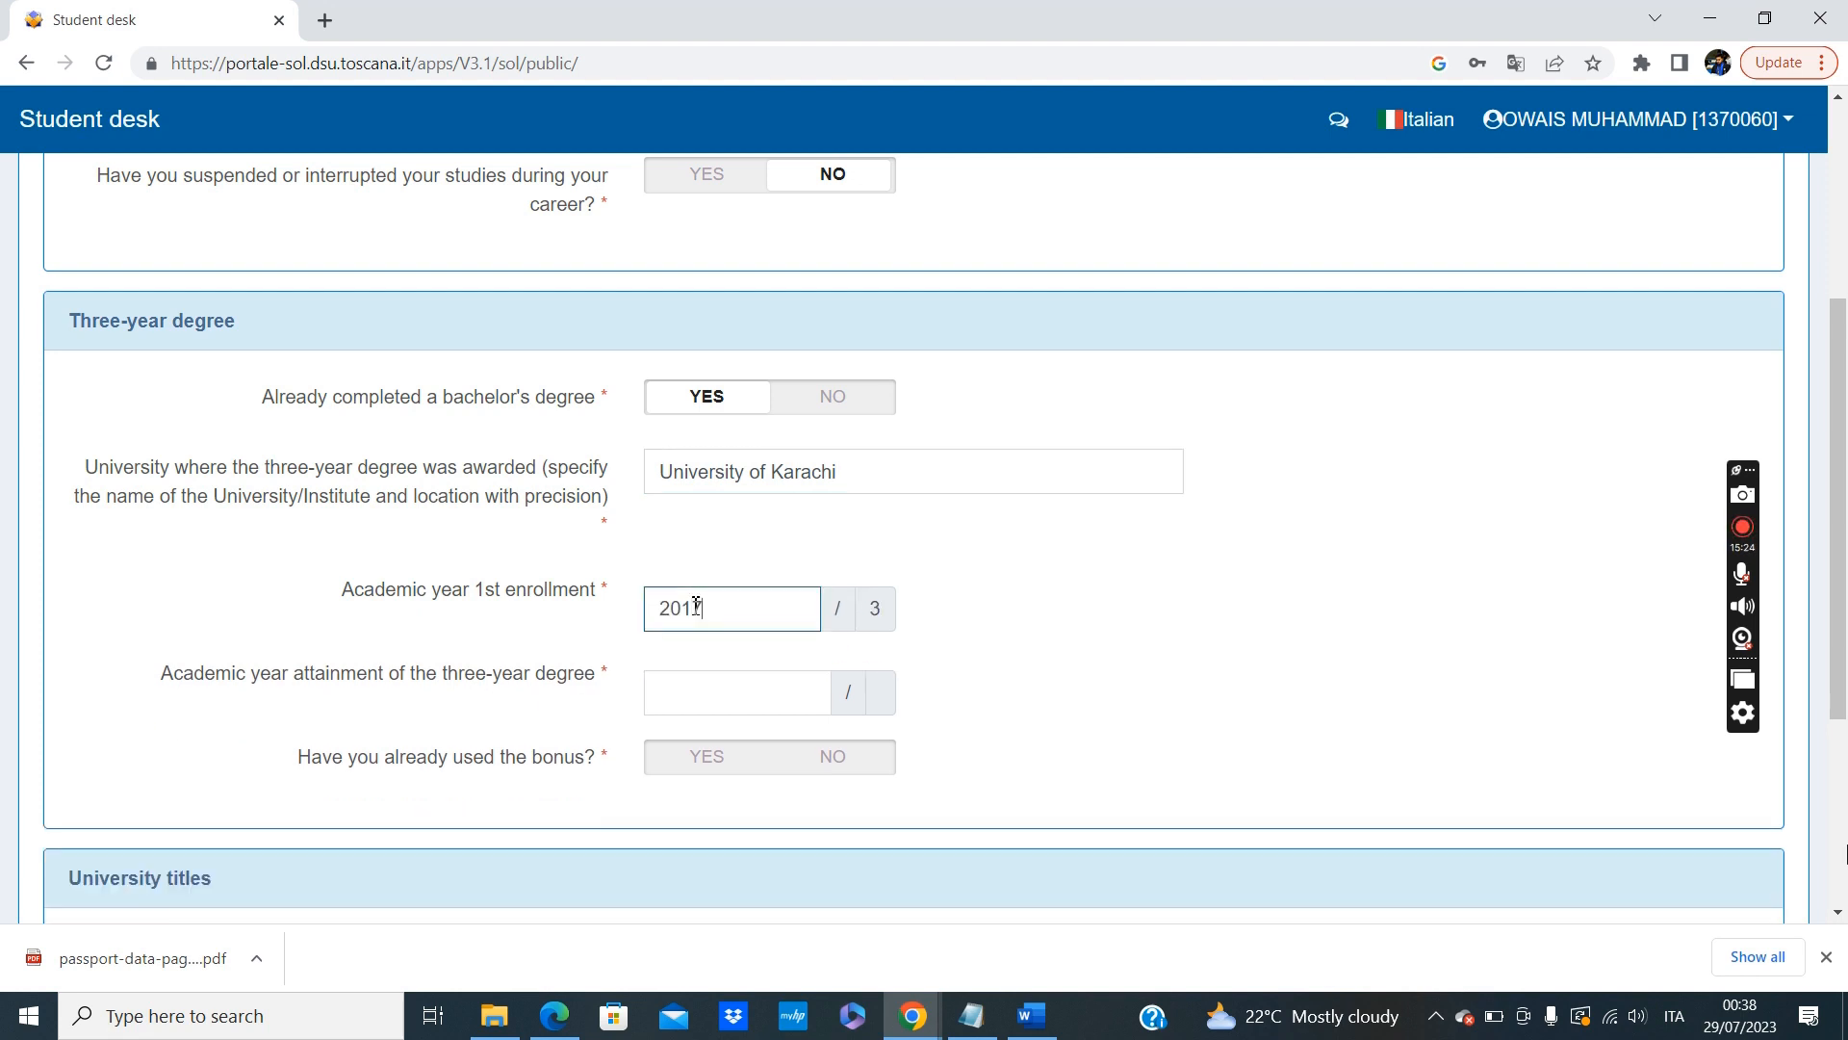
pyautogui.scroll(-1, 759, 648)
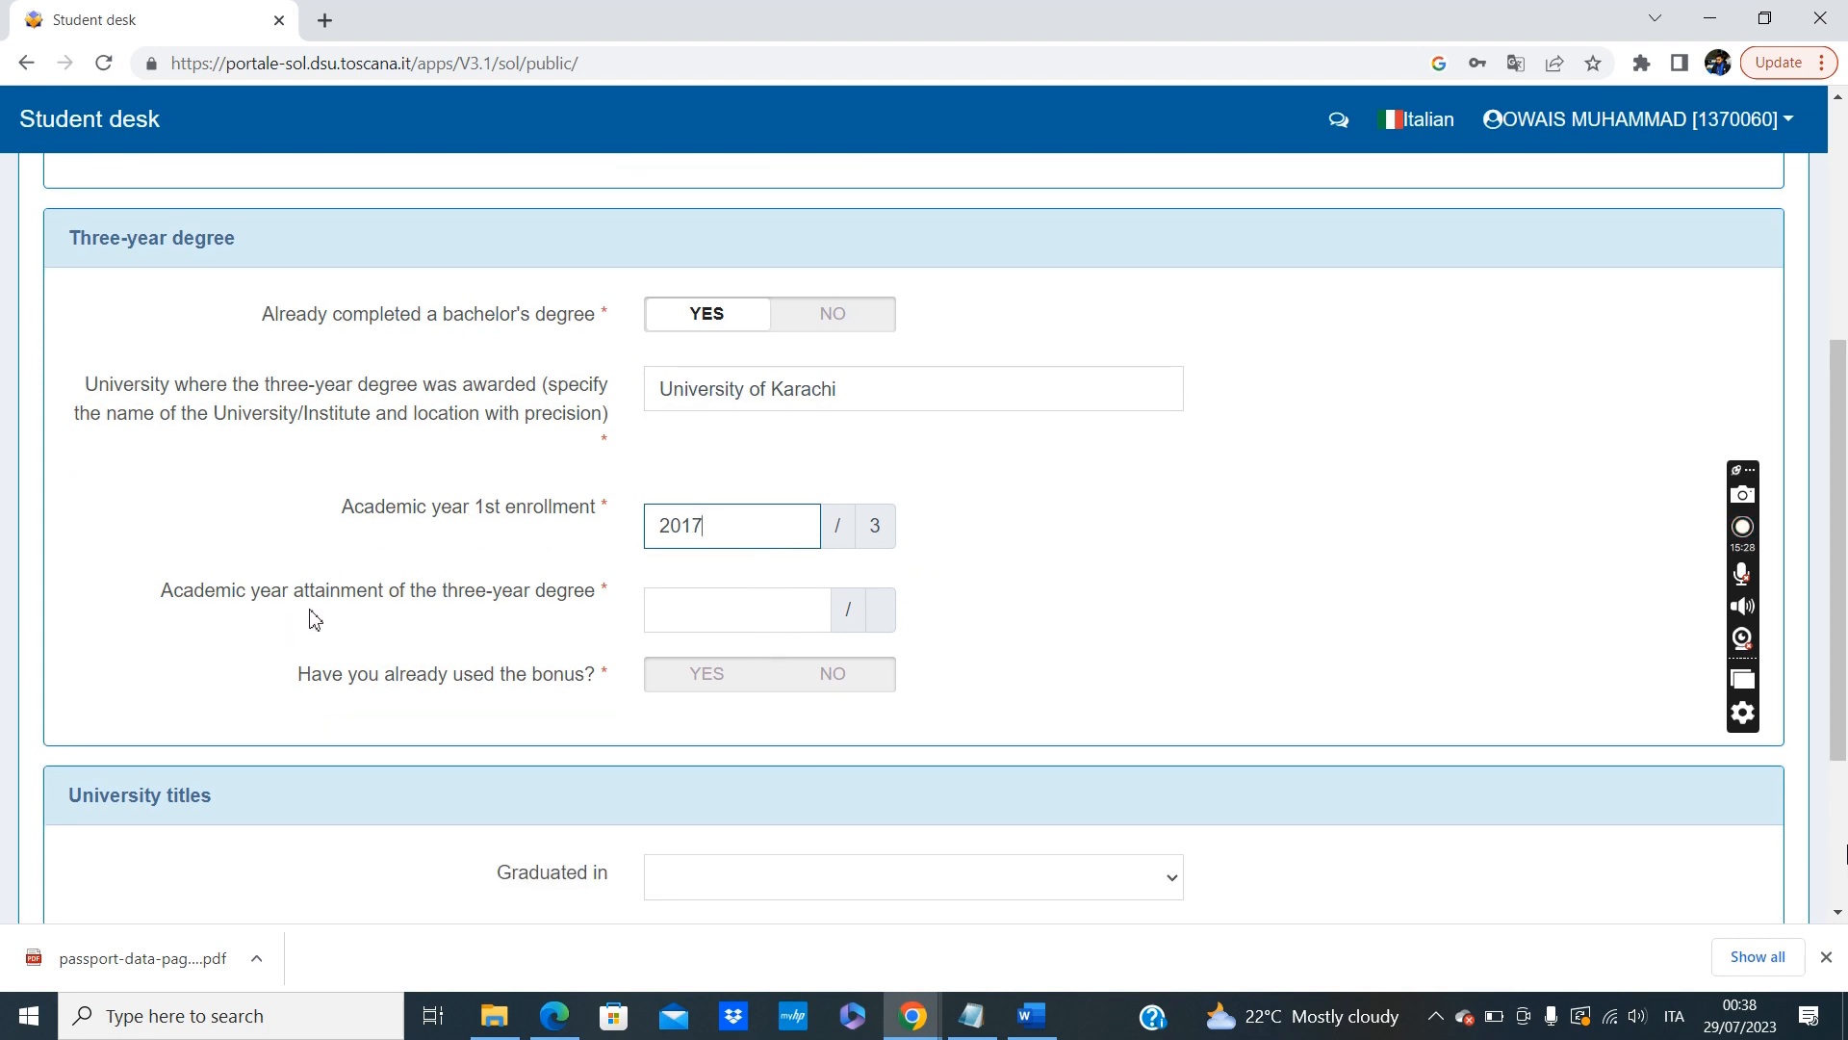
pyautogui.click(686, 614)
pyautogui.write('2021')
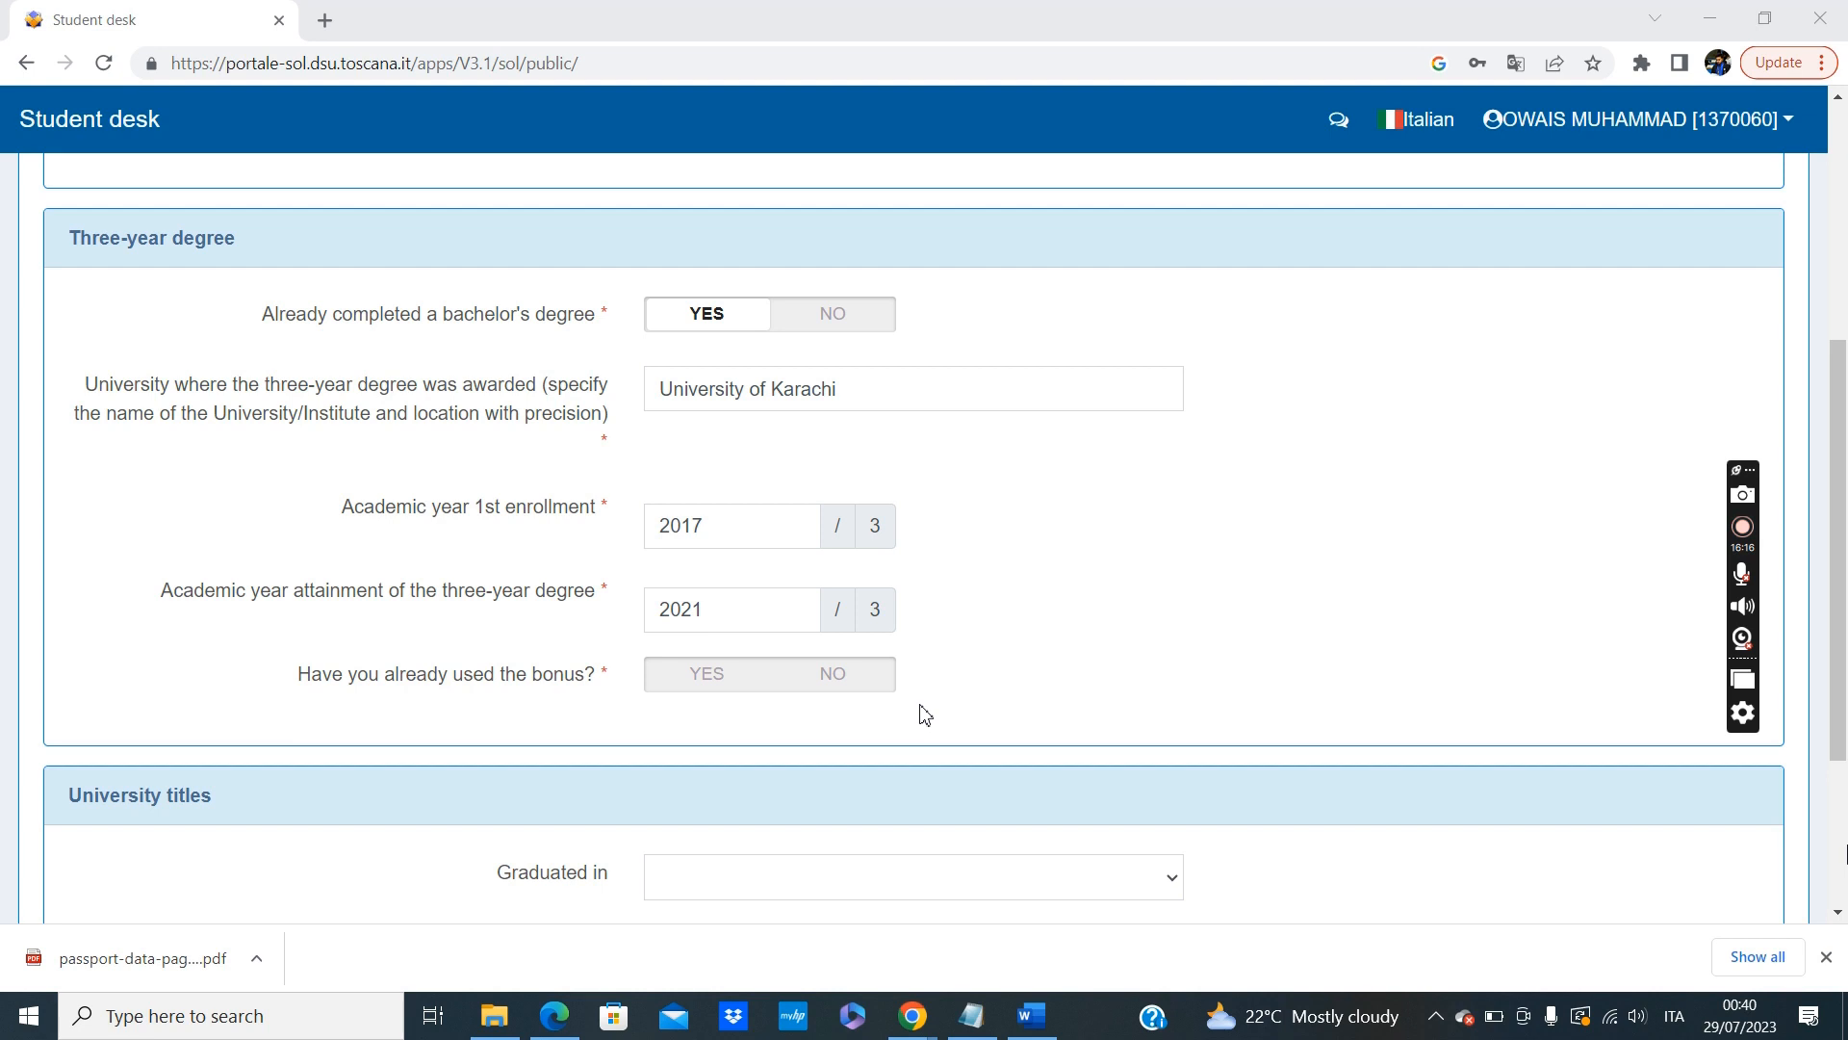
pyautogui.click(870, 690)
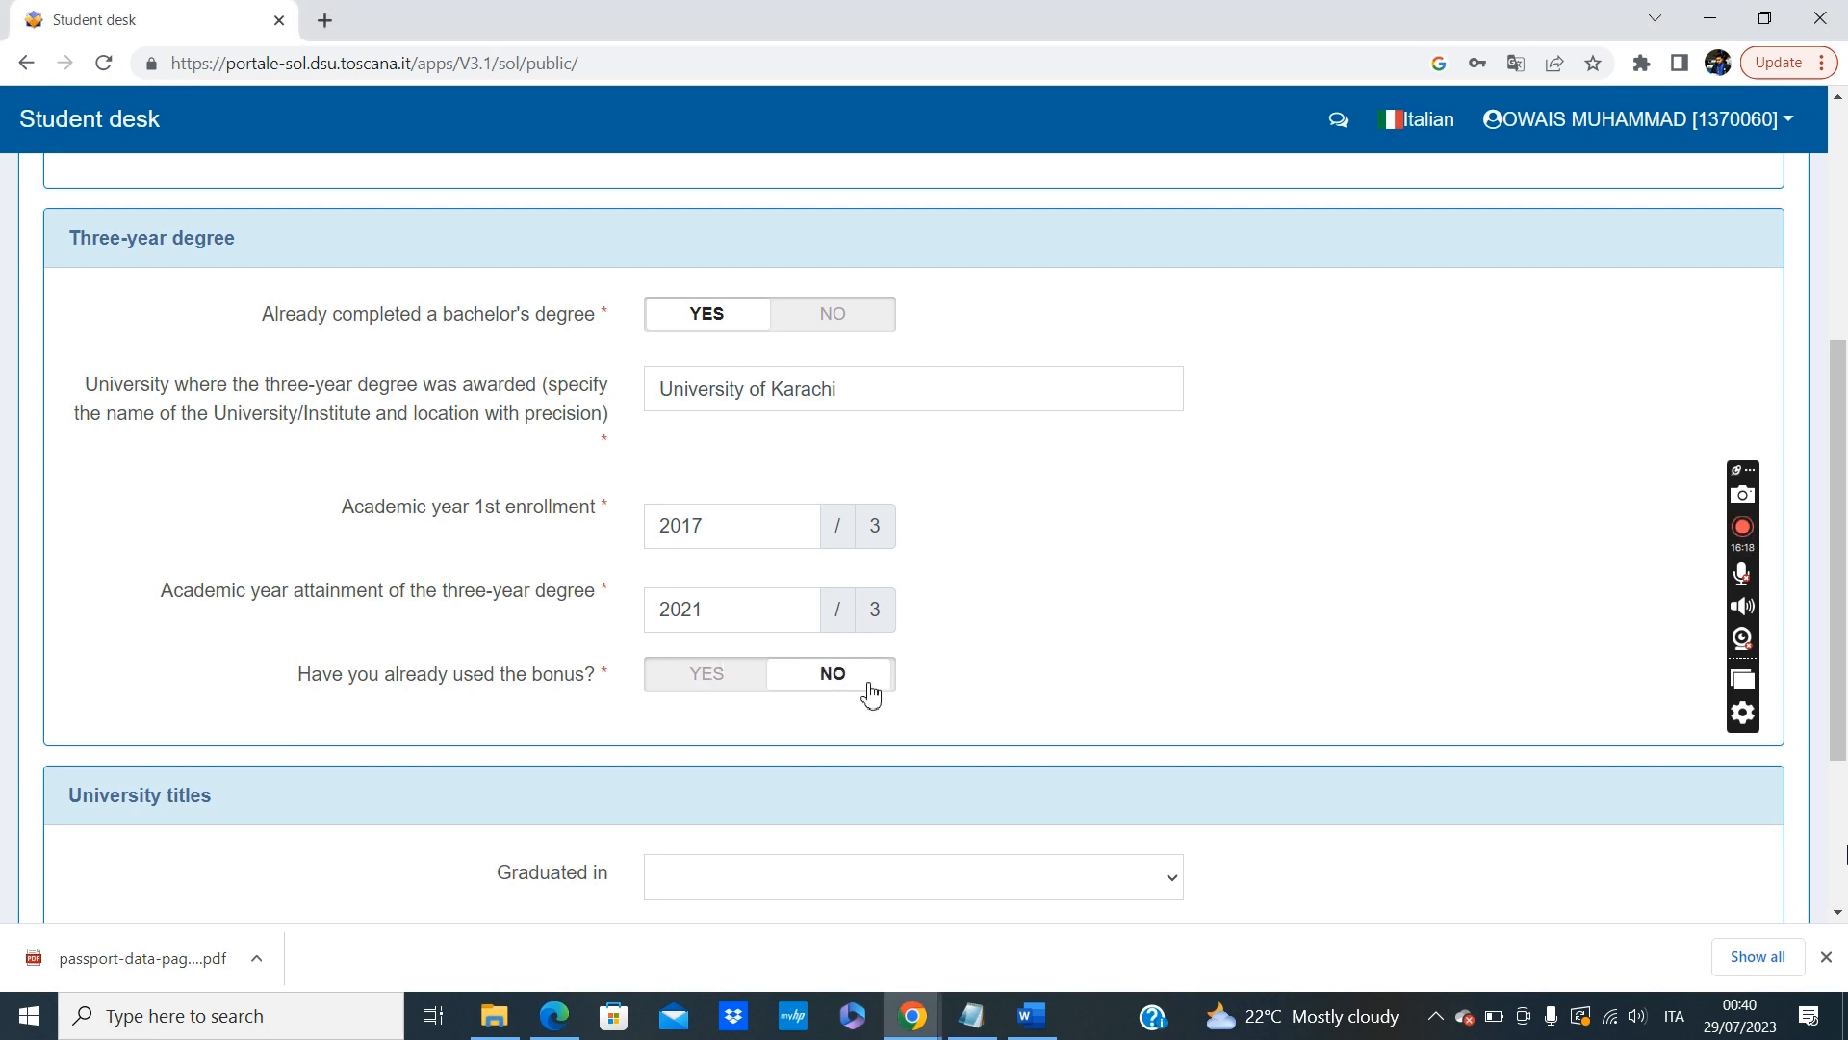
# Under University titles, set Graduated in to ABROAD and the type of degree obtained to First level/Bachelor.
pyautogui.scroll(-3, 1152, 677)
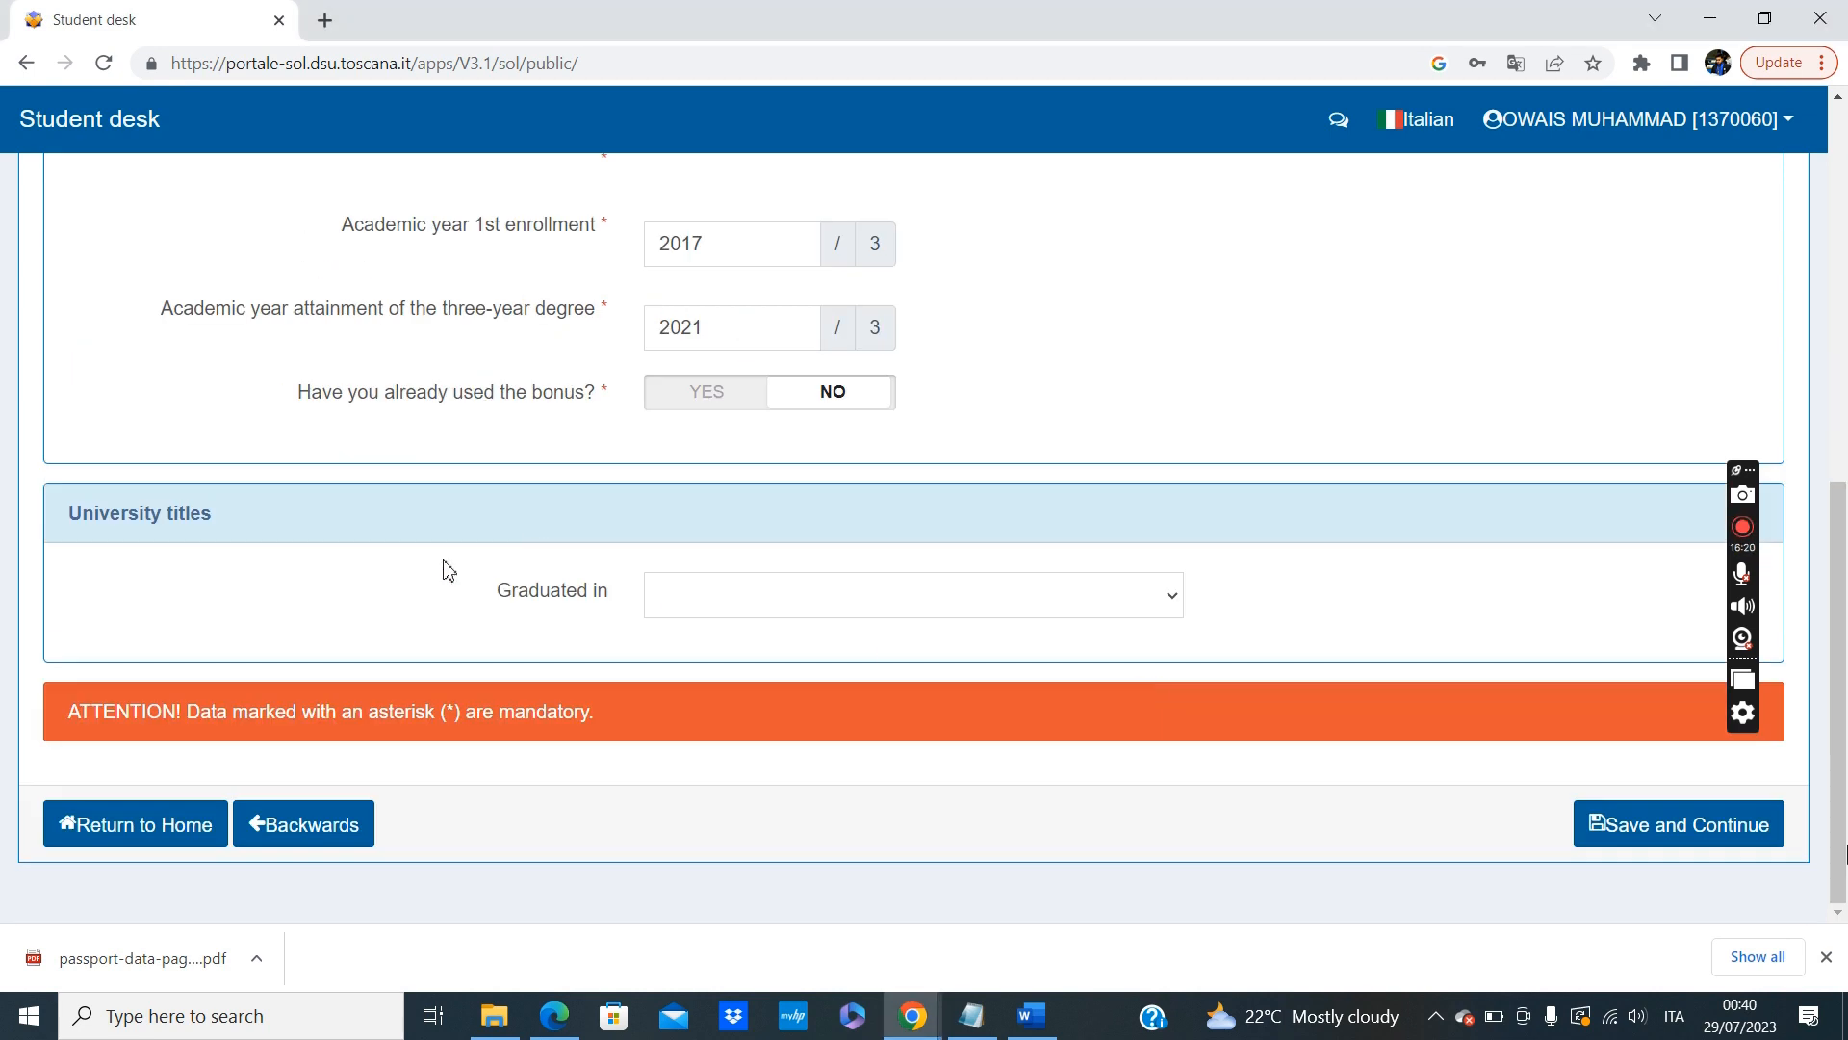
pyautogui.click(969, 616)
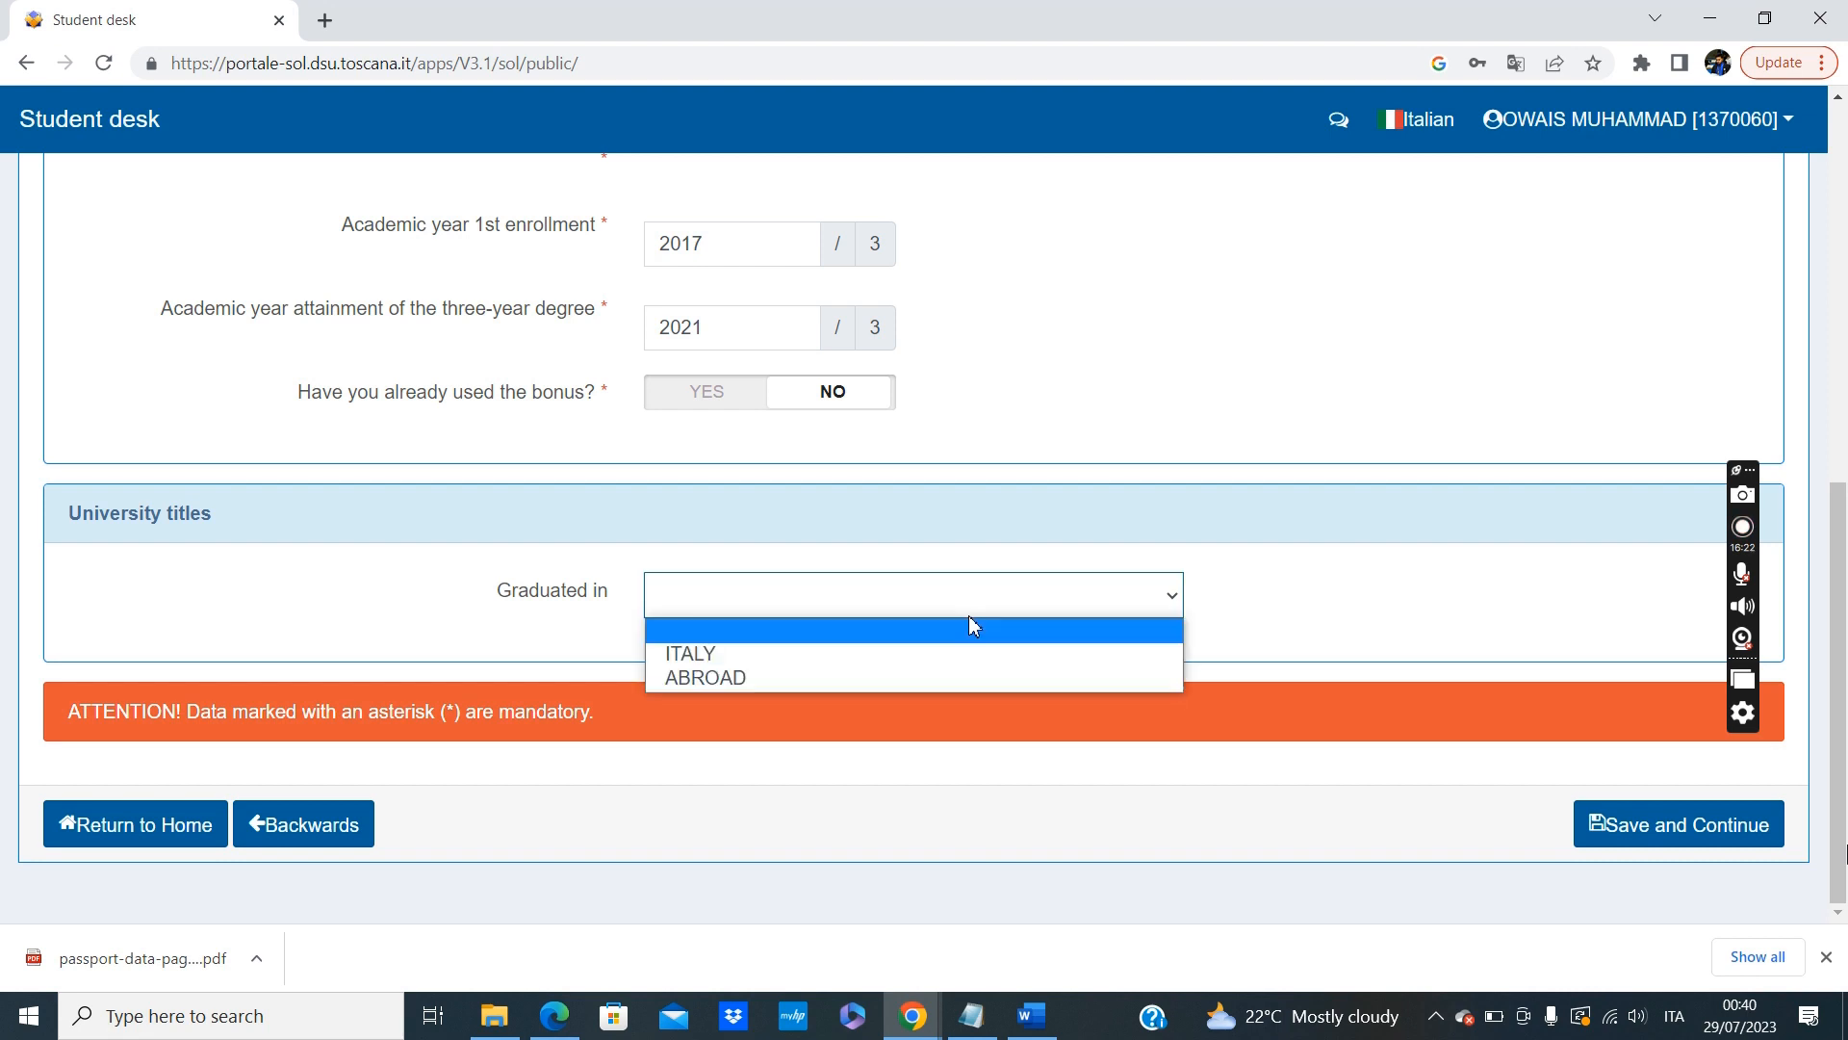
pyautogui.click(787, 681)
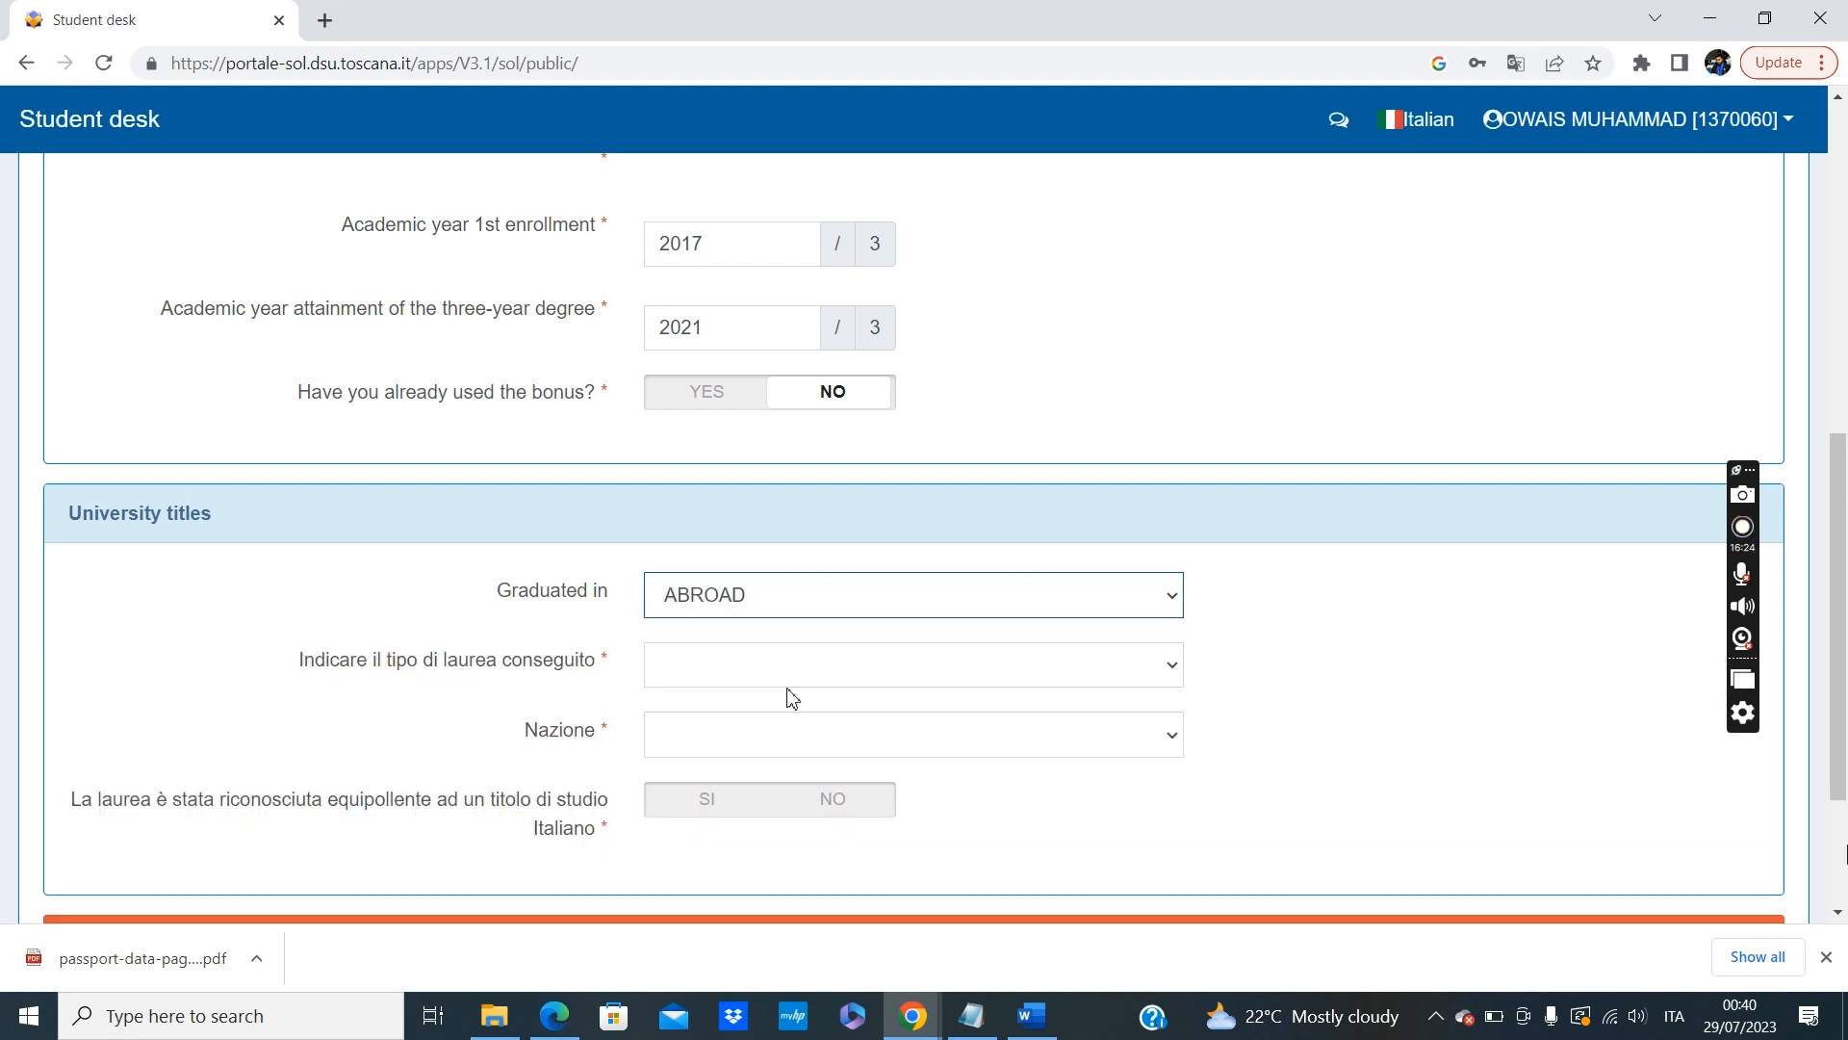
pyautogui.click(975, 614)
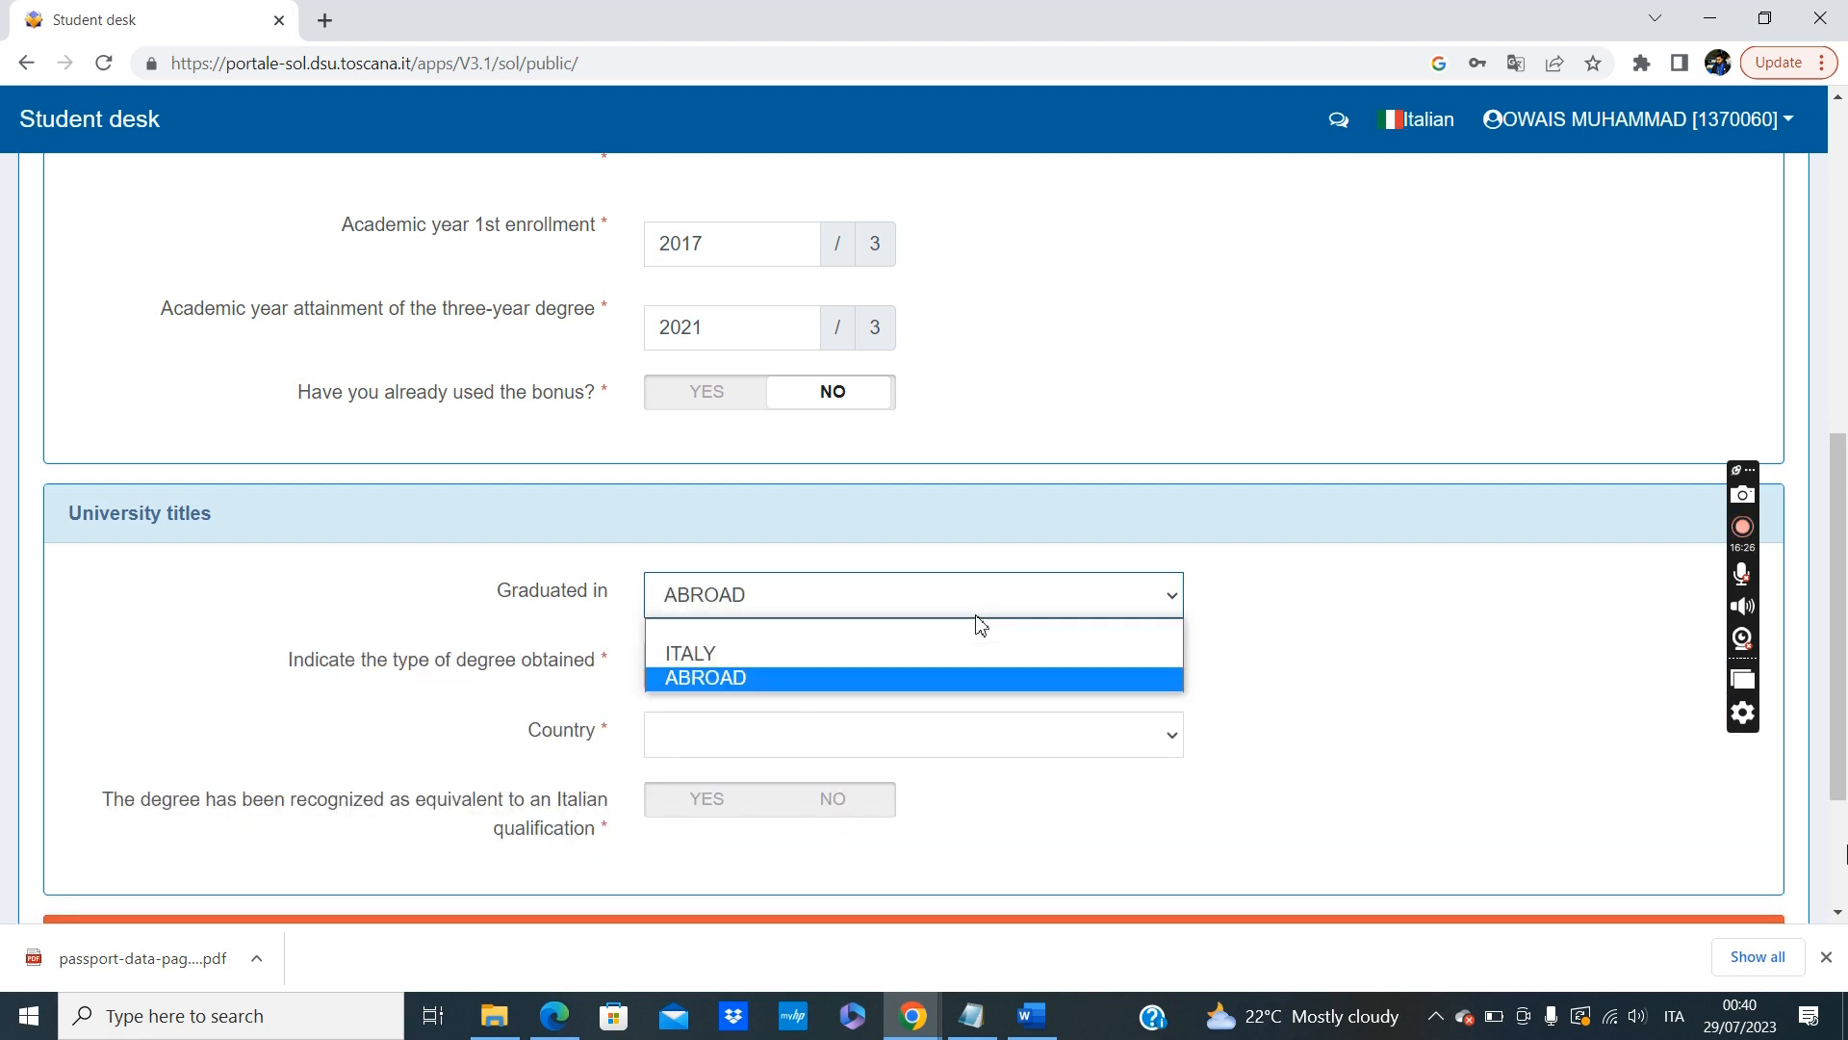
pyautogui.click(864, 685)
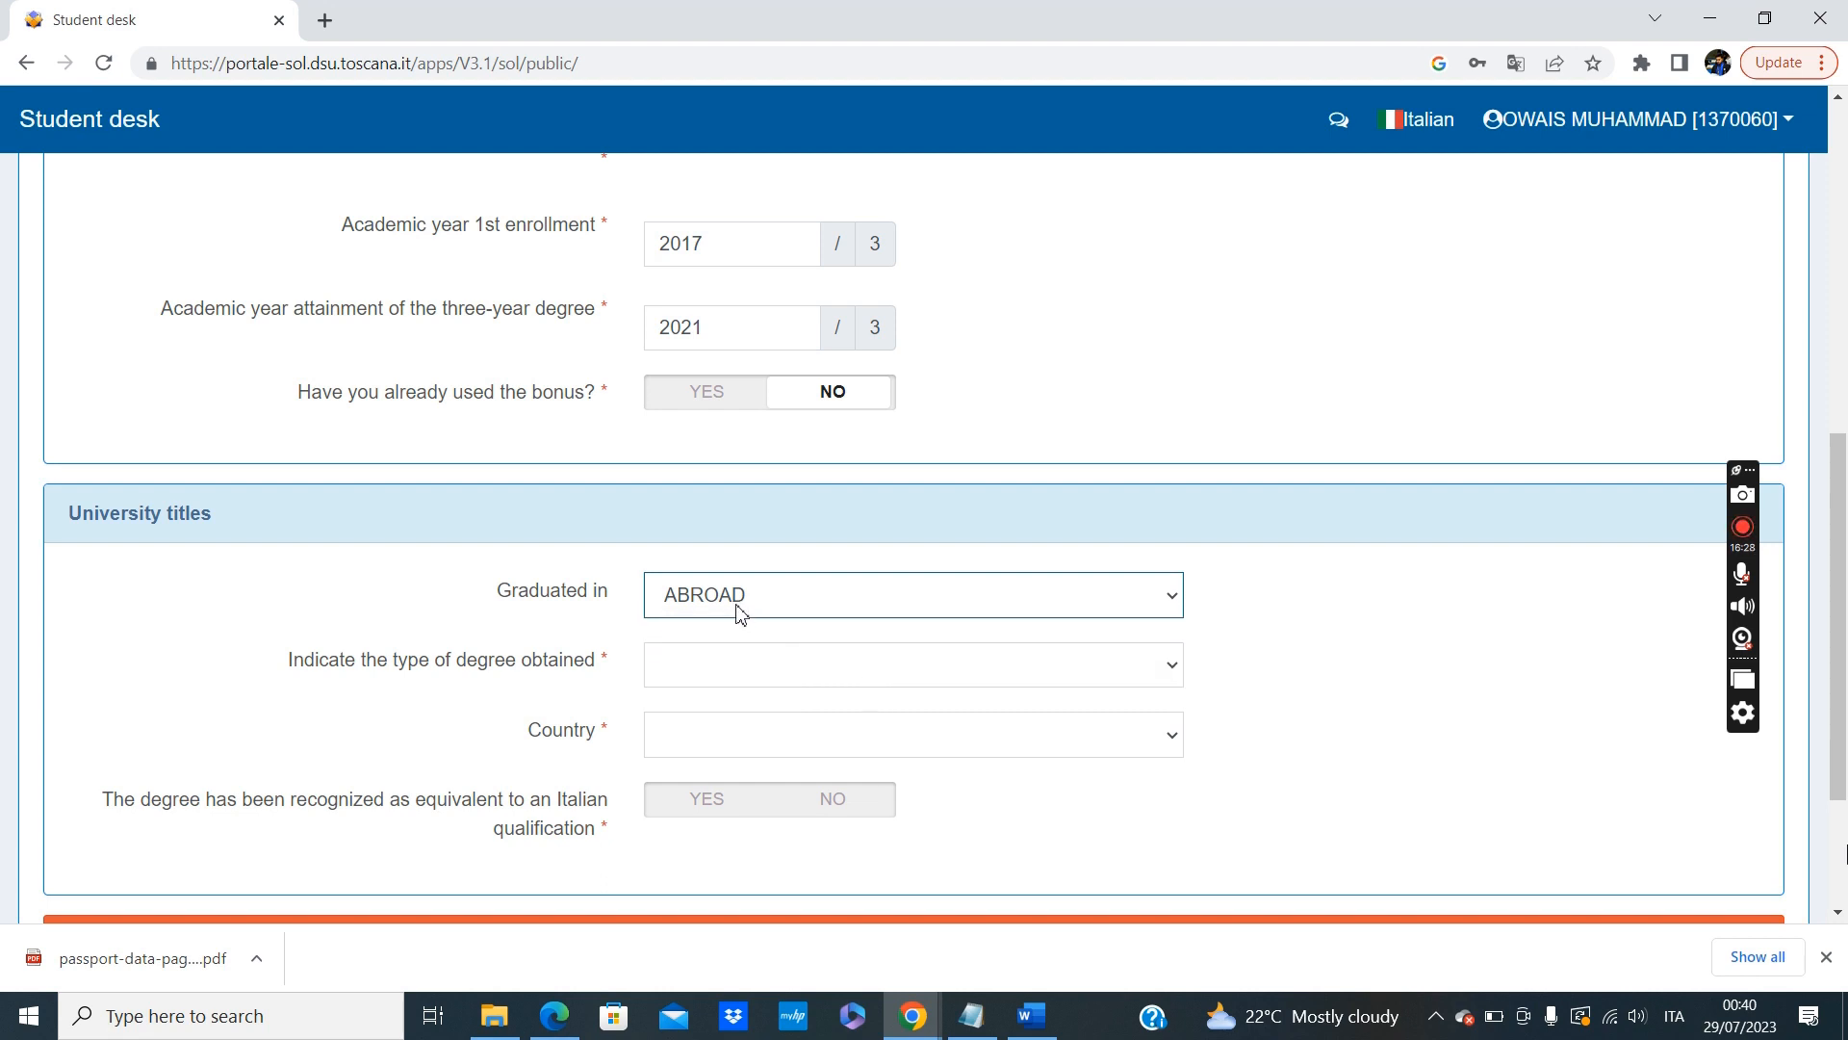
pyautogui.scroll(-1, 1076, 697)
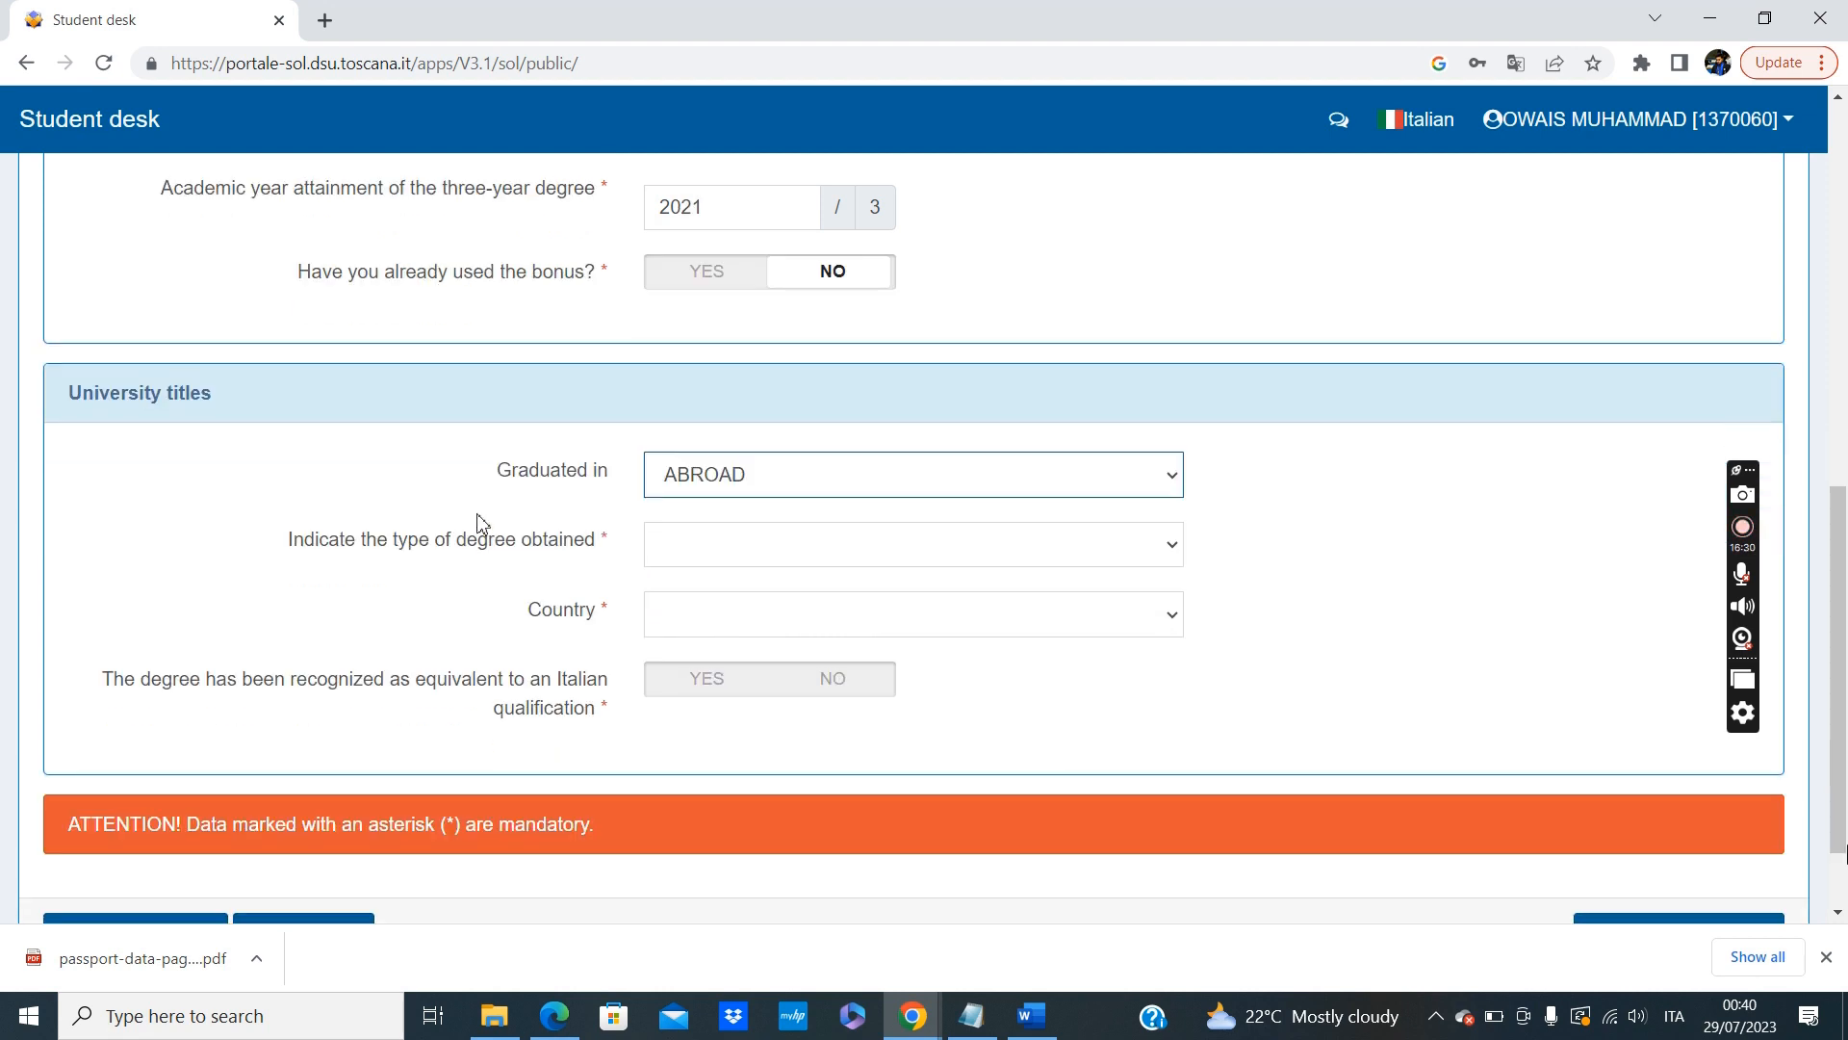
pyautogui.click(846, 556)
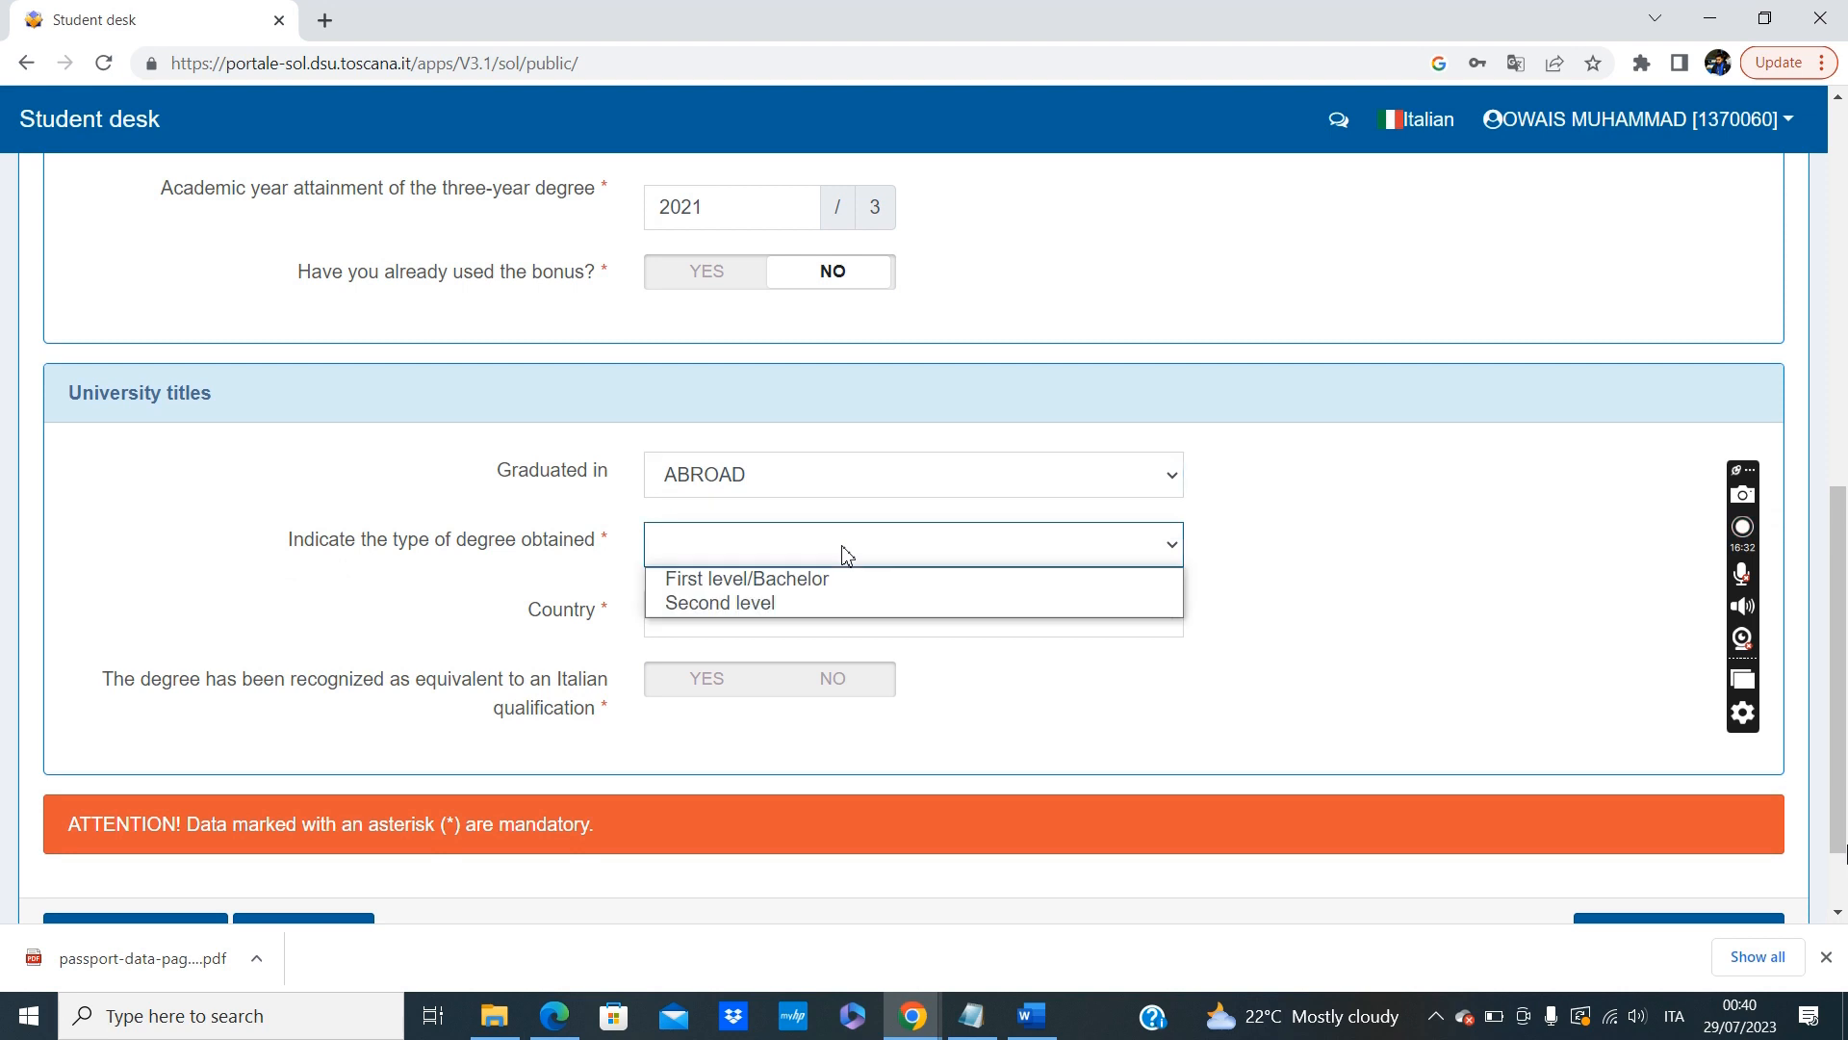
pyautogui.click(806, 581)
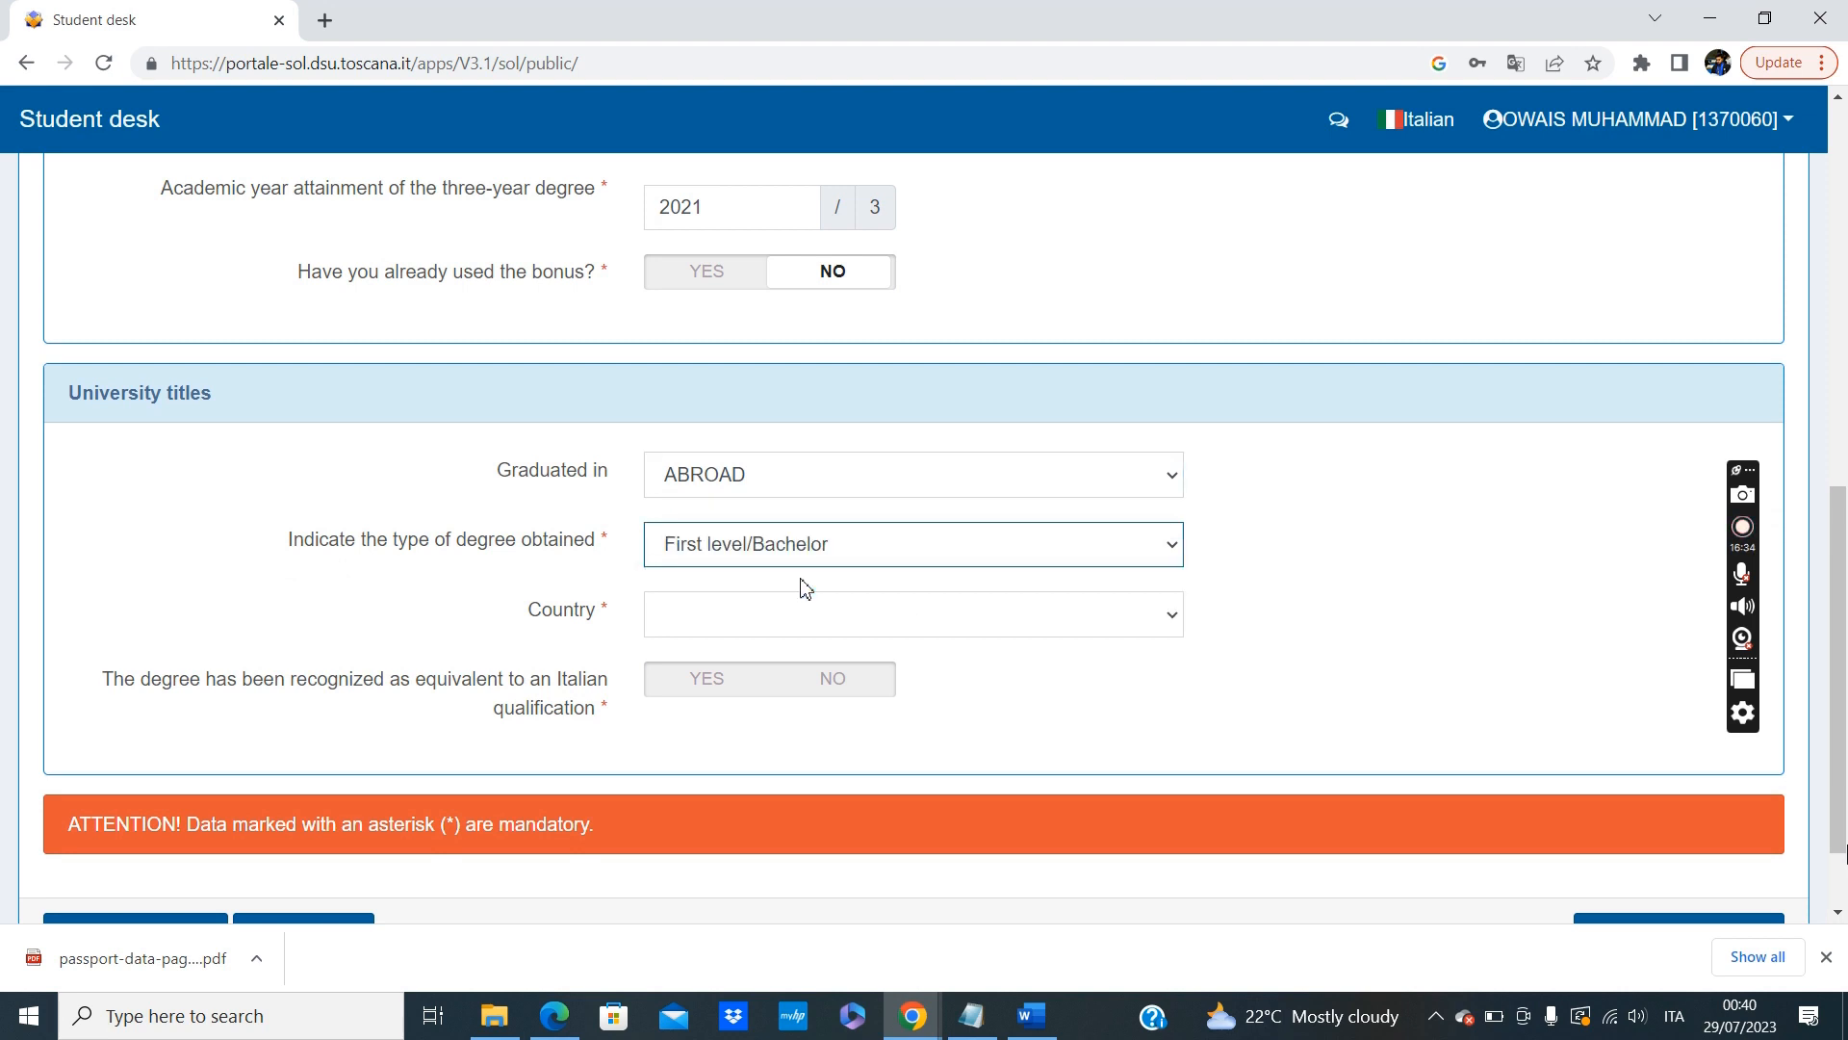
# Set the country of the foreign degree to PAKISTAN - Z236.
pyautogui.click(774, 615)
pyautogui.press('p')
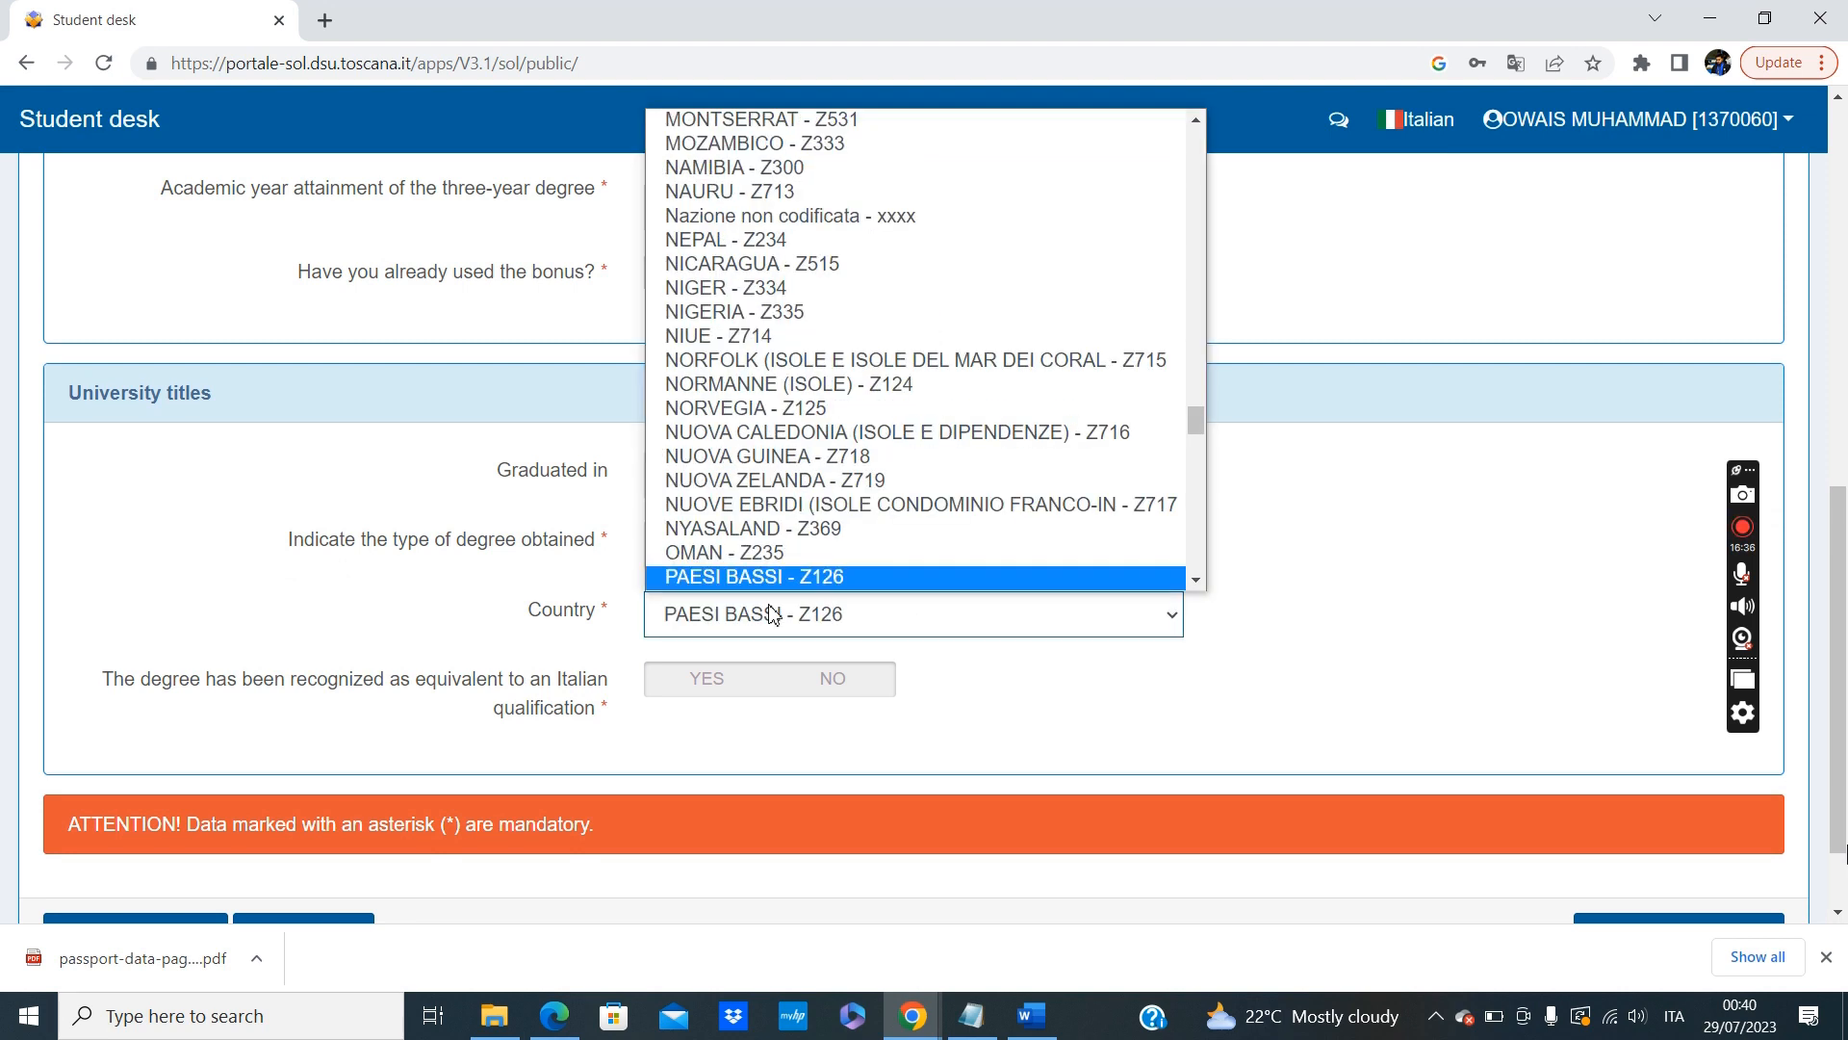
pyautogui.scroll(-2, 774, 536)
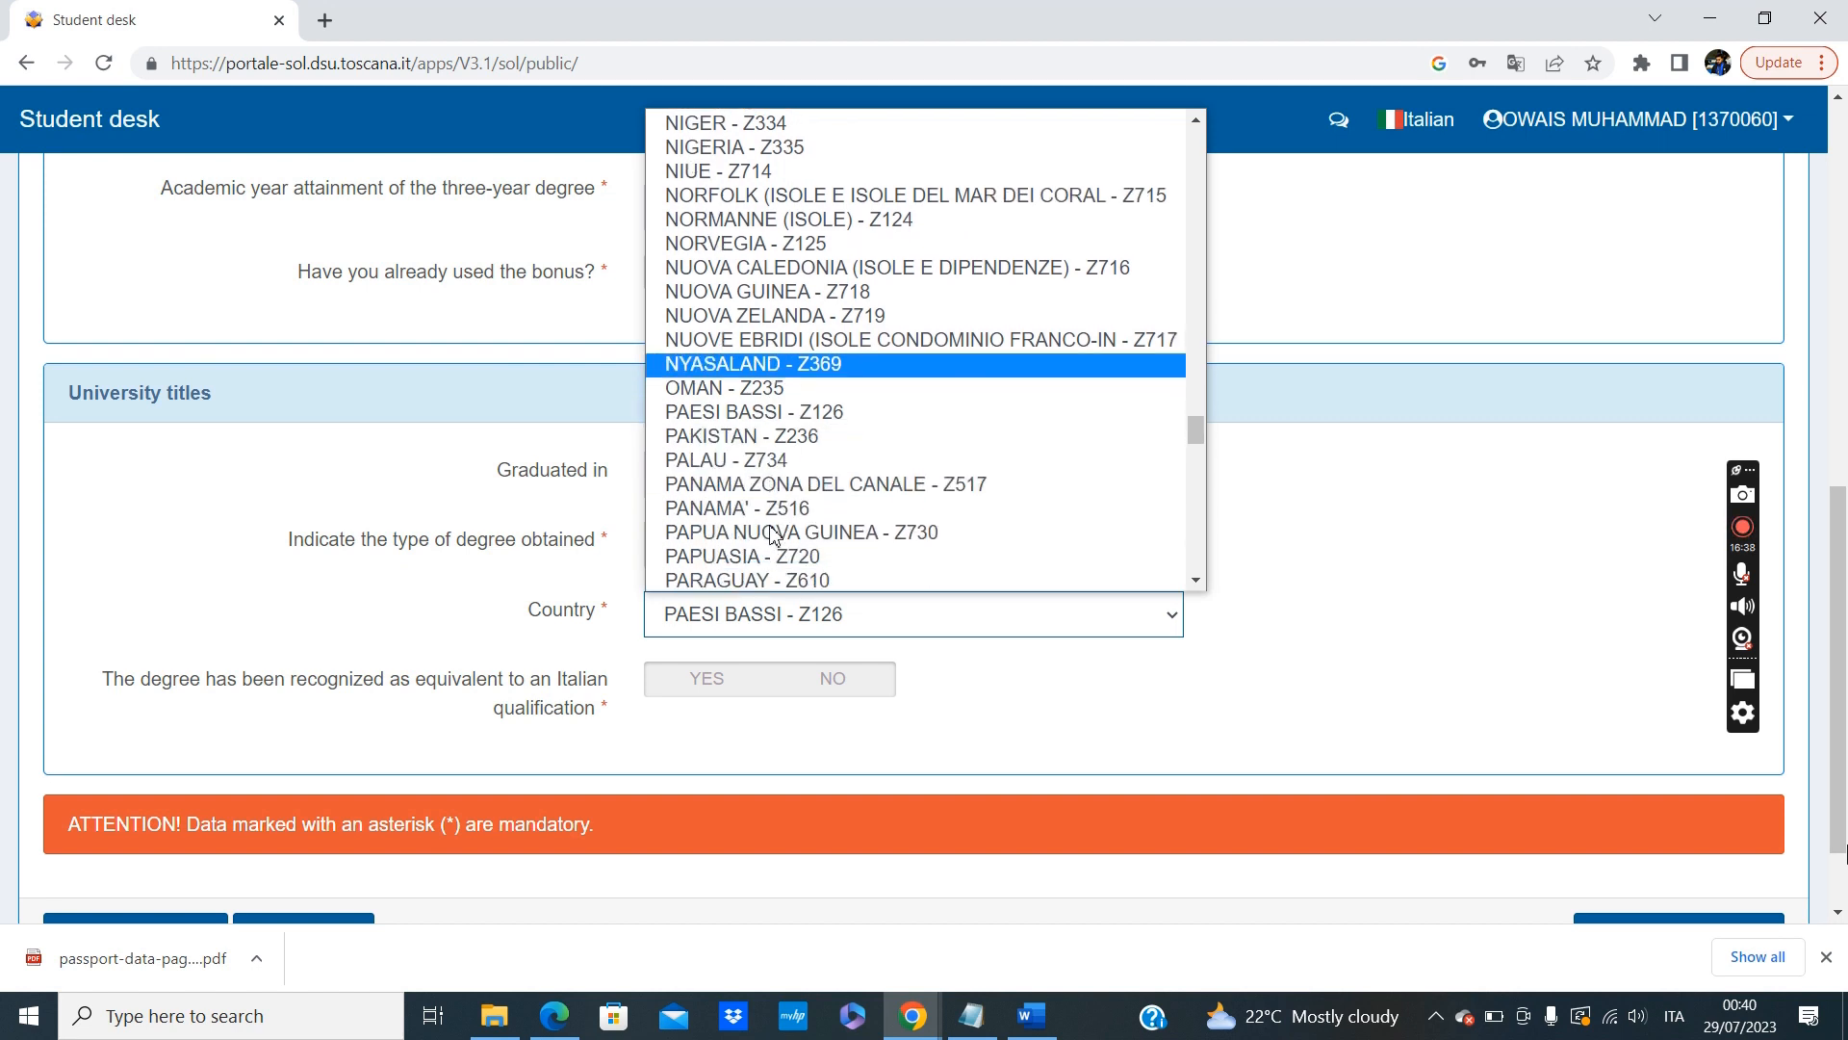
pyautogui.scroll(-1, 774, 535)
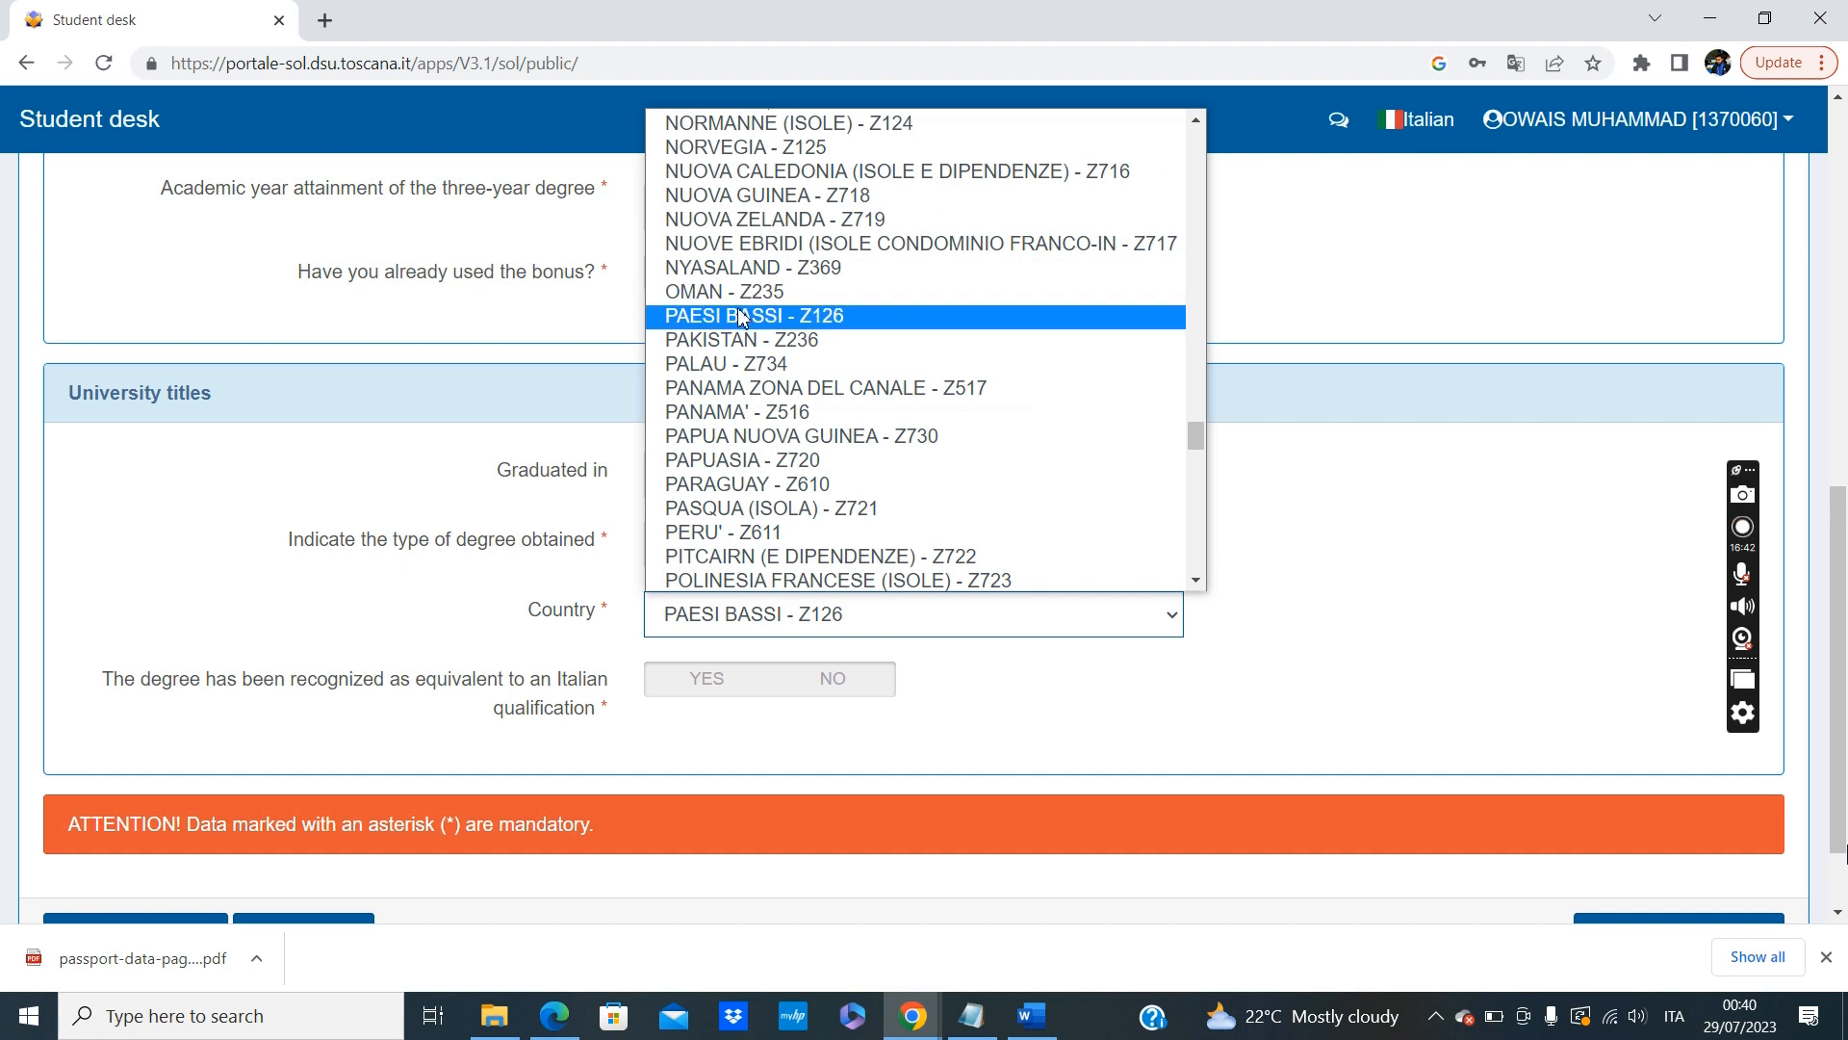
pyautogui.click(731, 340)
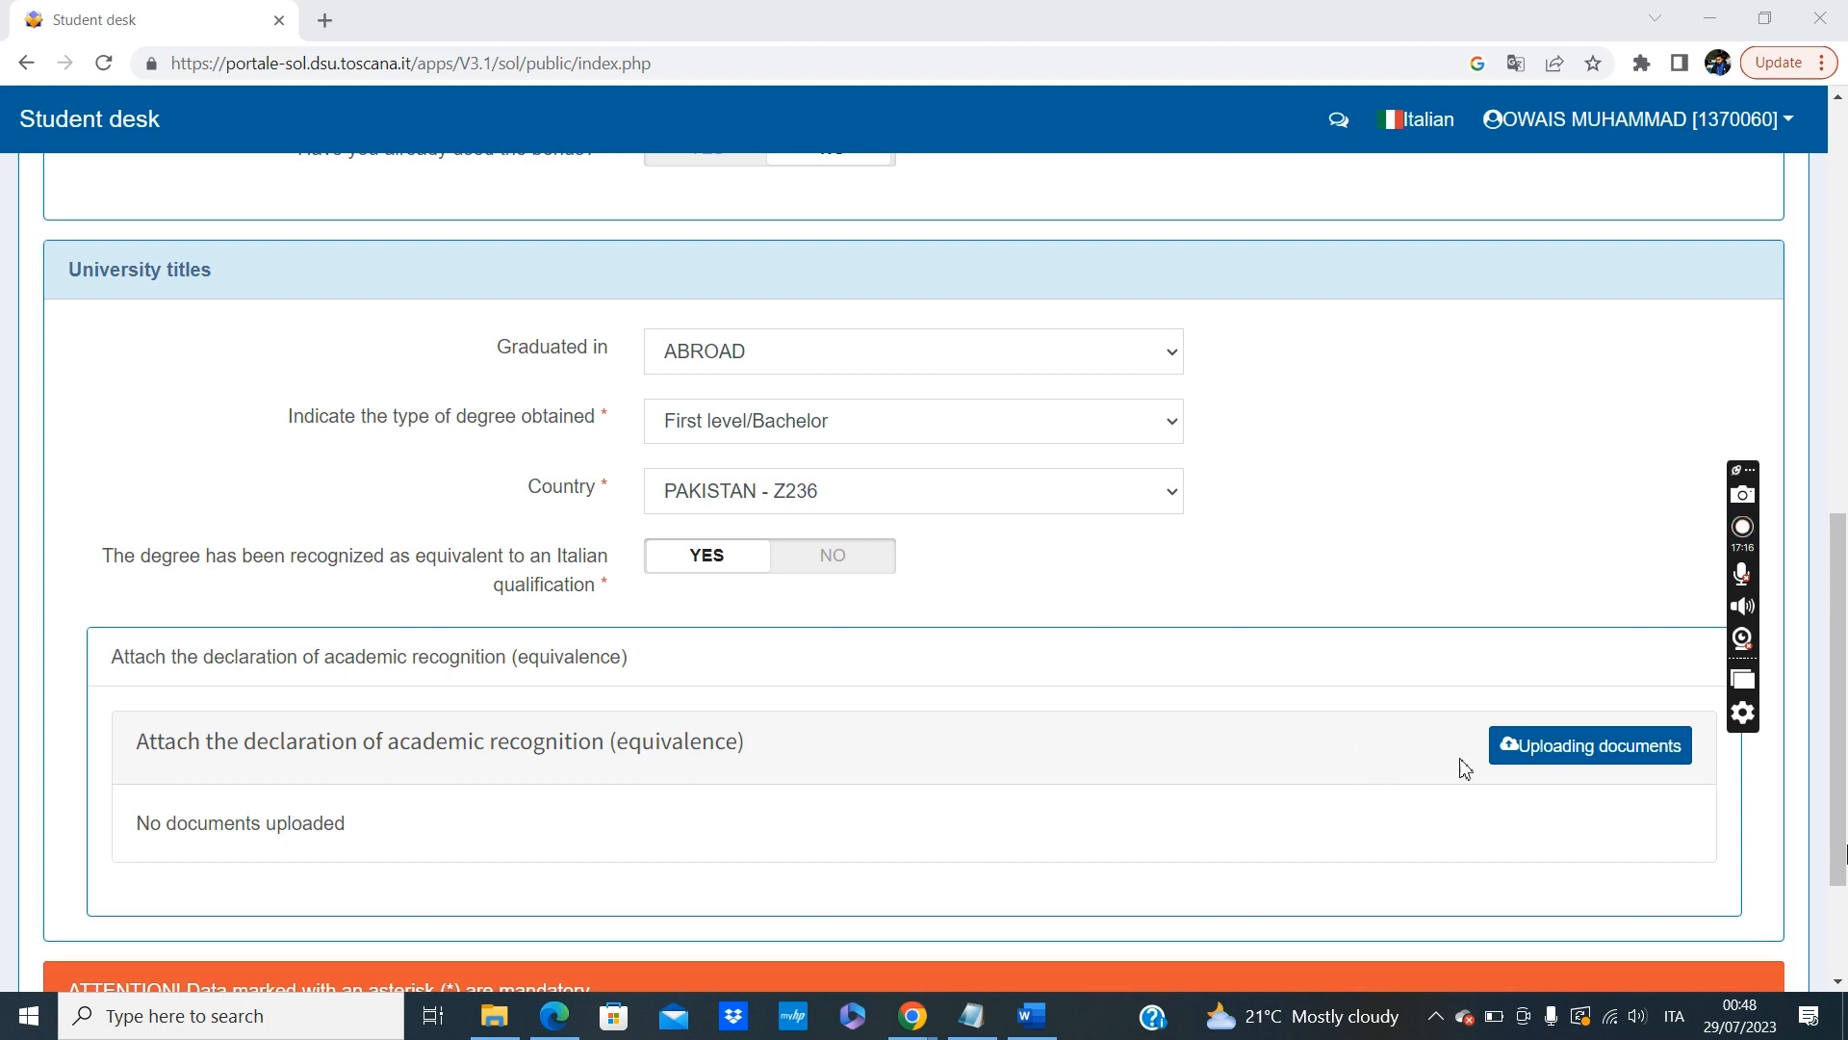
# Upload passport-data-page-large.pdf as the declaration of academic recognition (equivalence), confirm sending, and save the section to continue.
pyautogui.click(1575, 766)
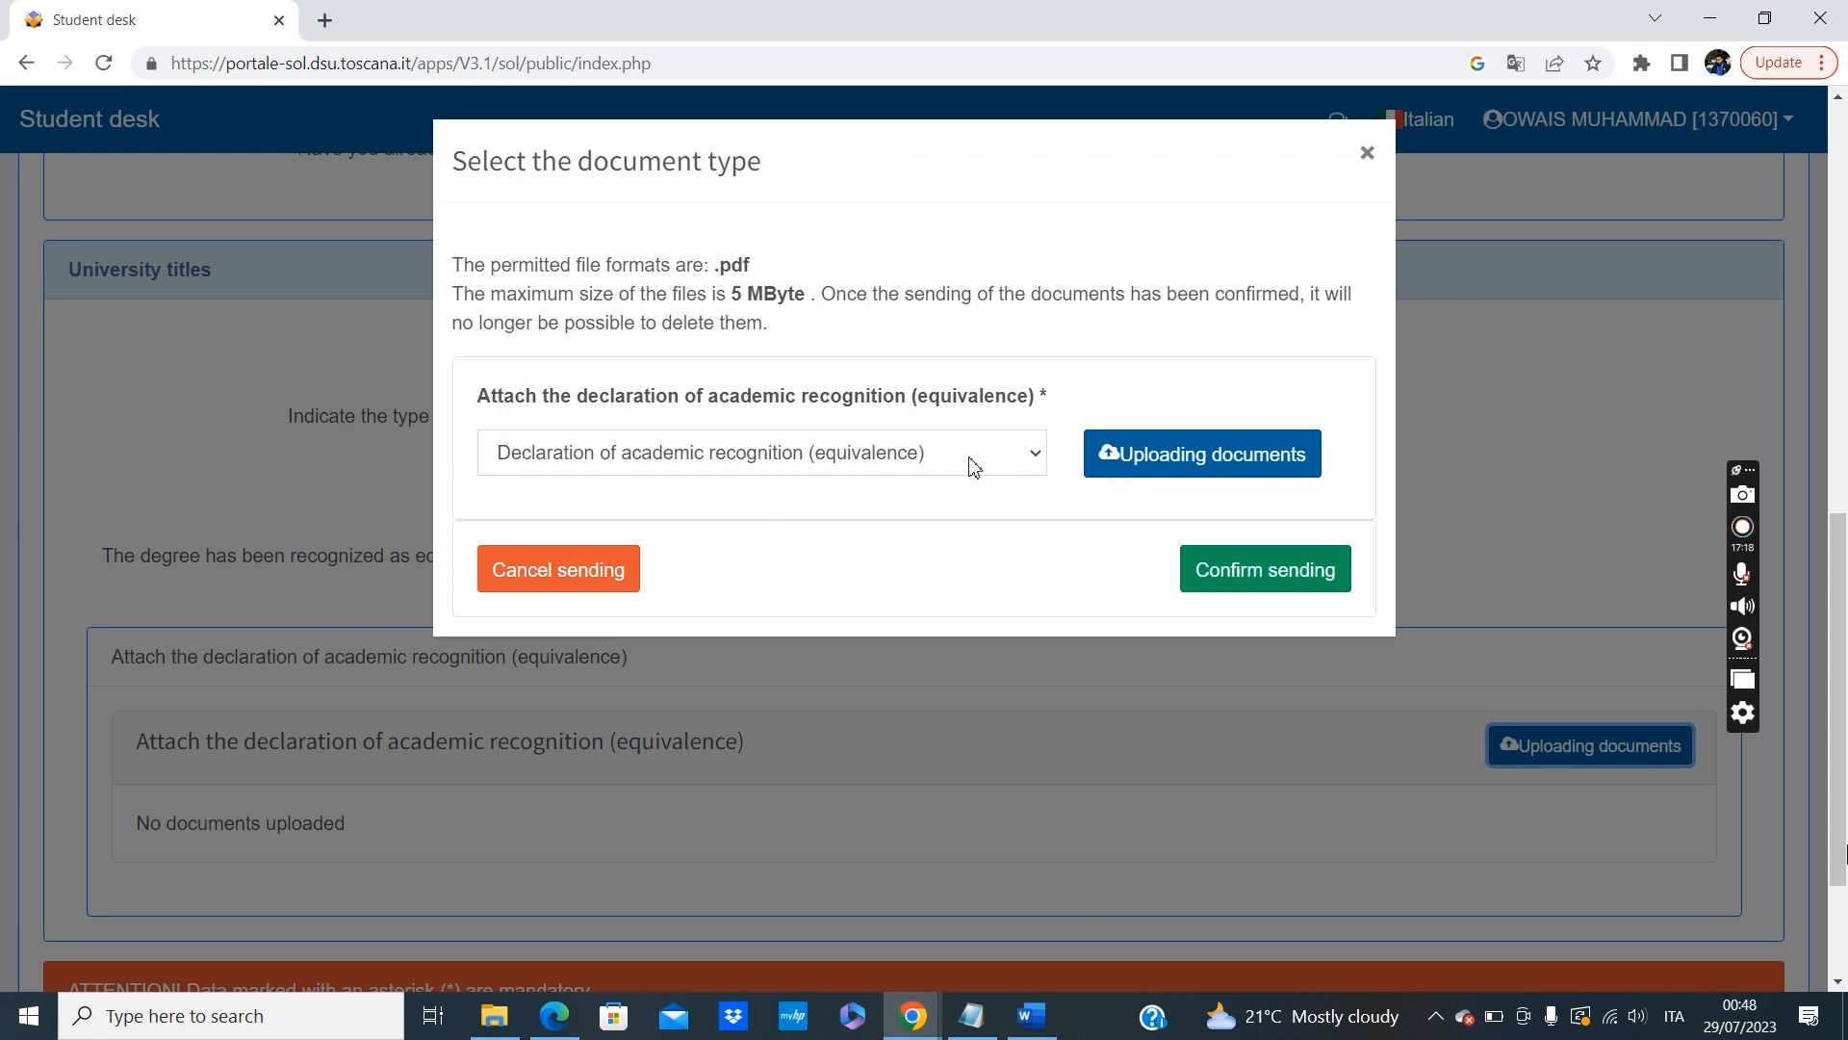
pyautogui.click(1031, 458)
pyautogui.click(1031, 458)
pyautogui.click(1136, 453)
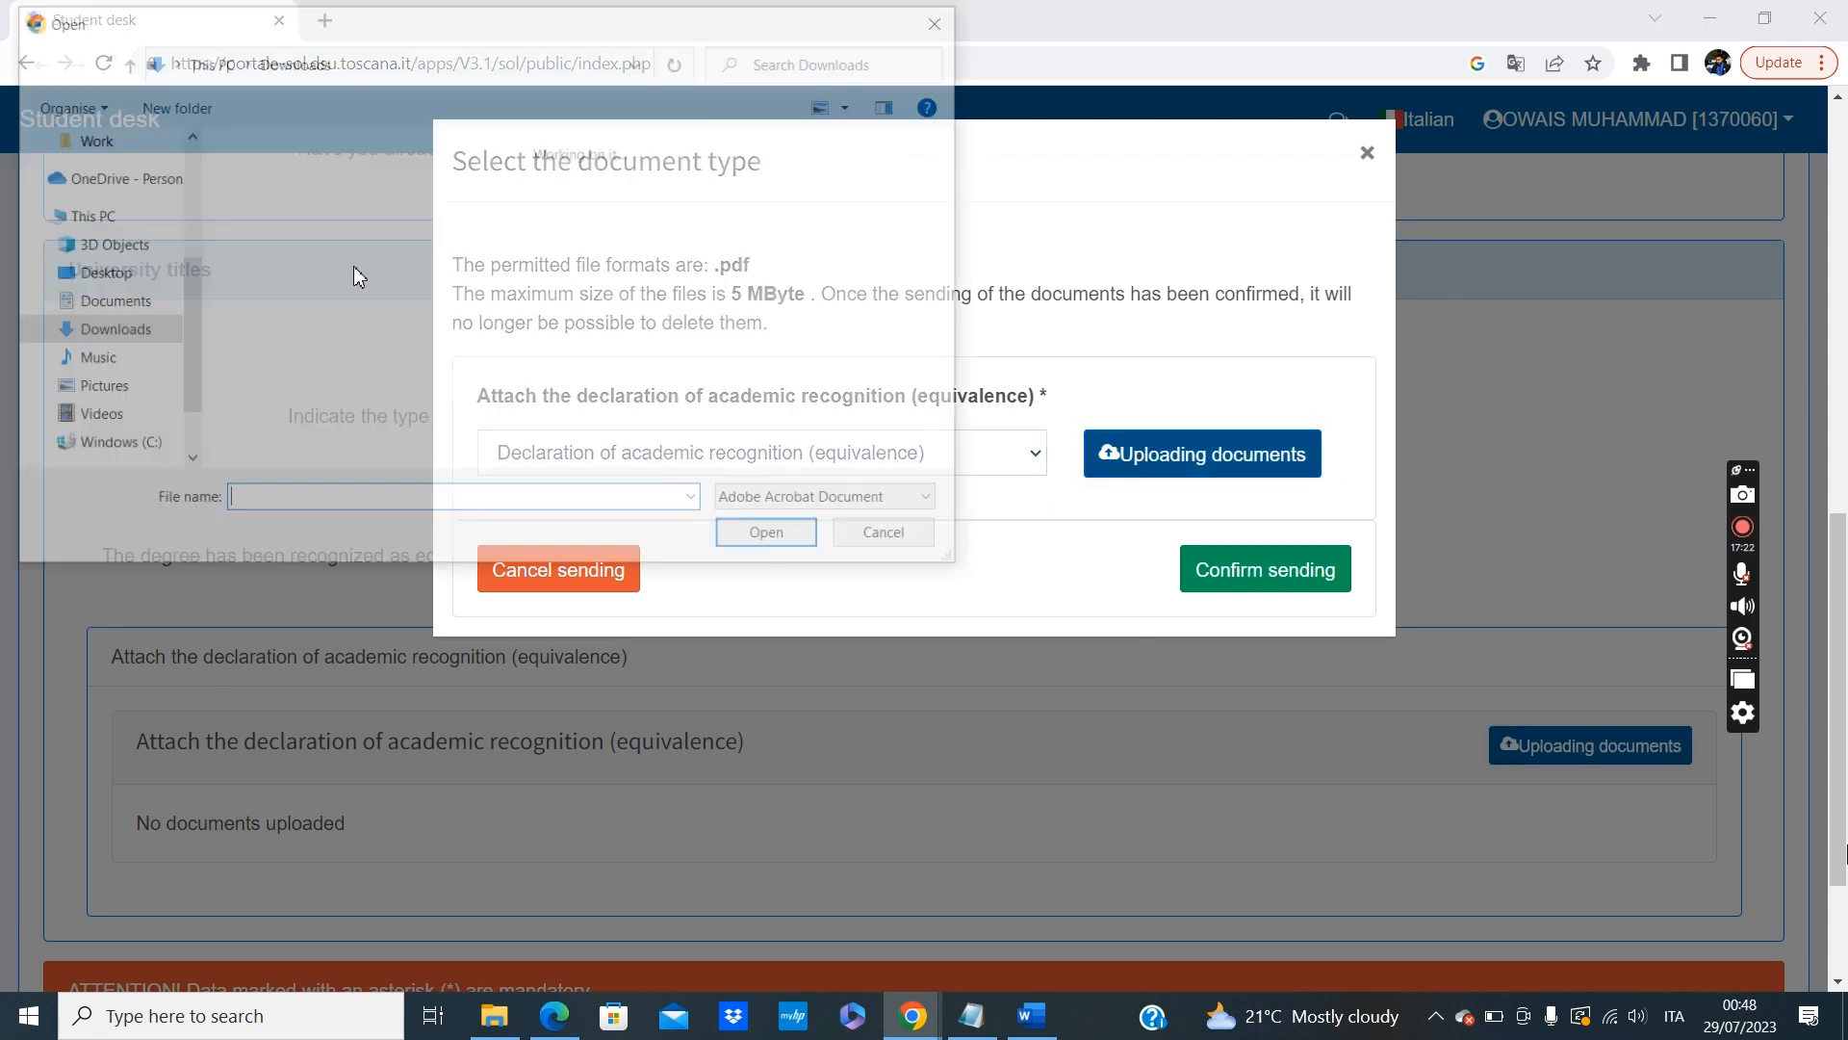
pyautogui.click(283, 249)
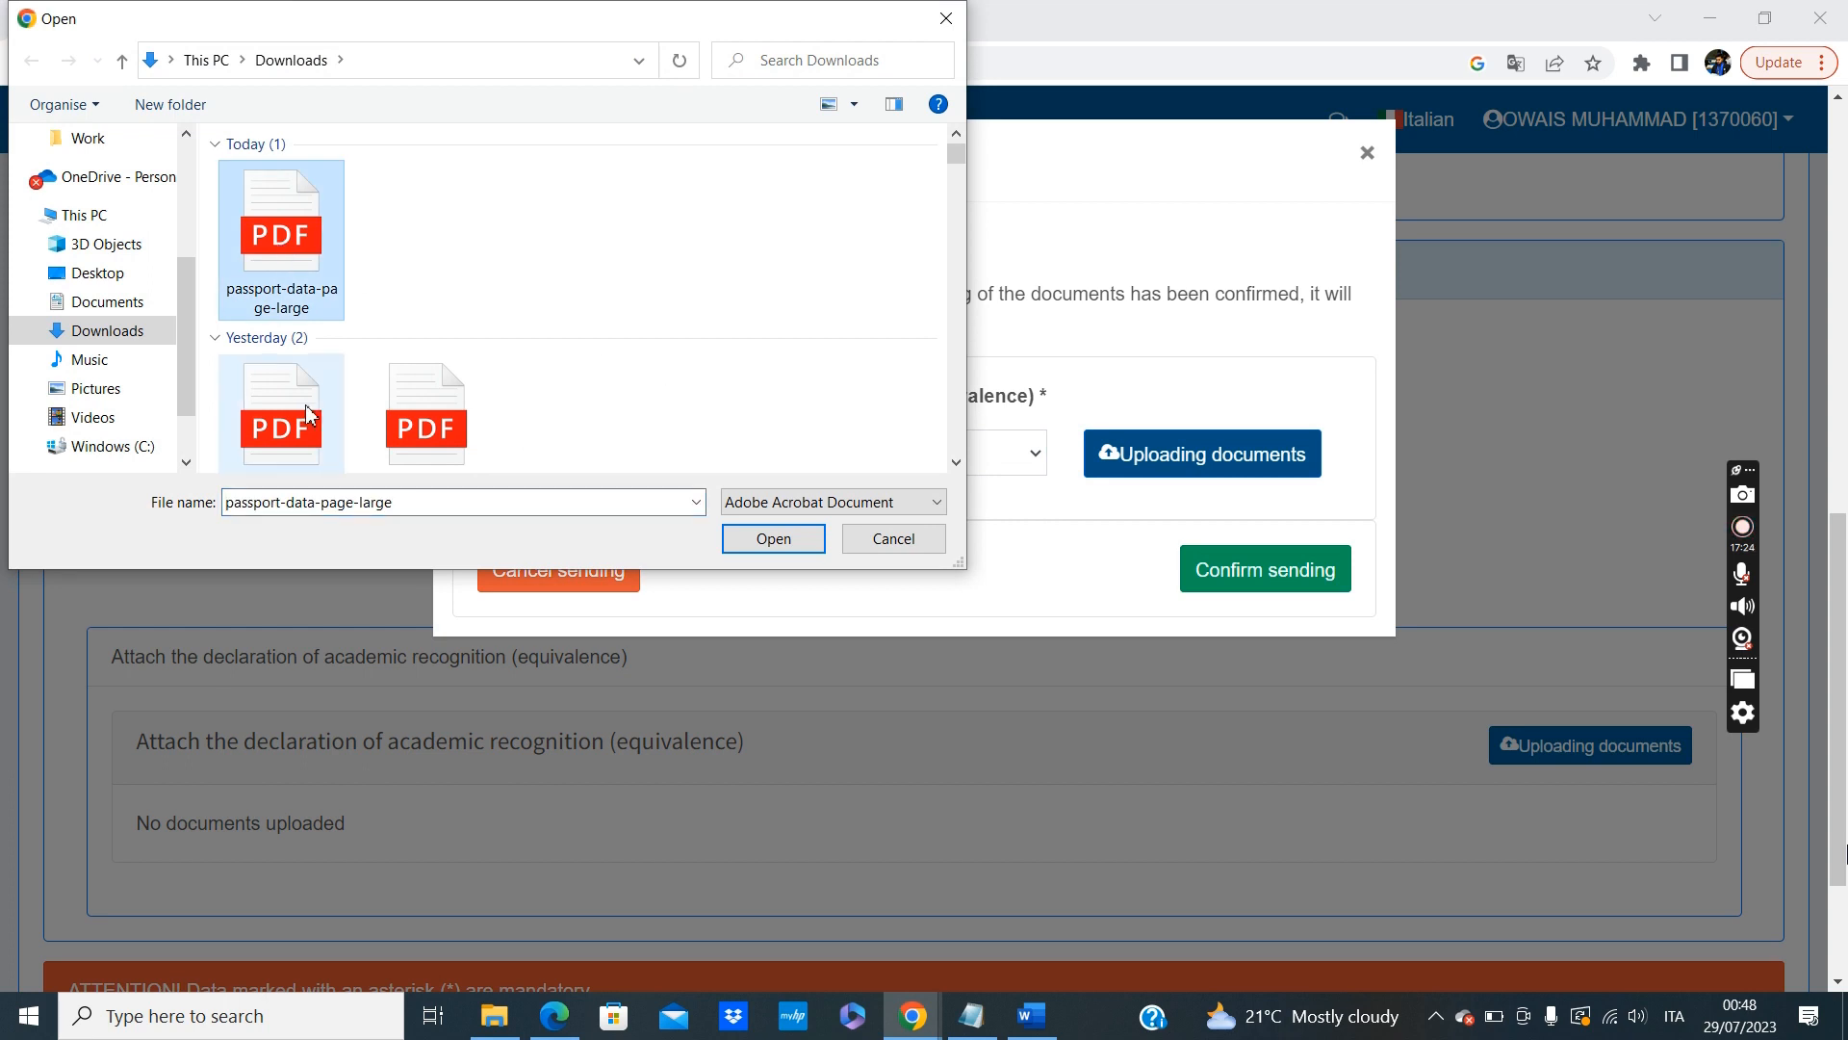
pyautogui.click(298, 414)
pyautogui.click(293, 217)
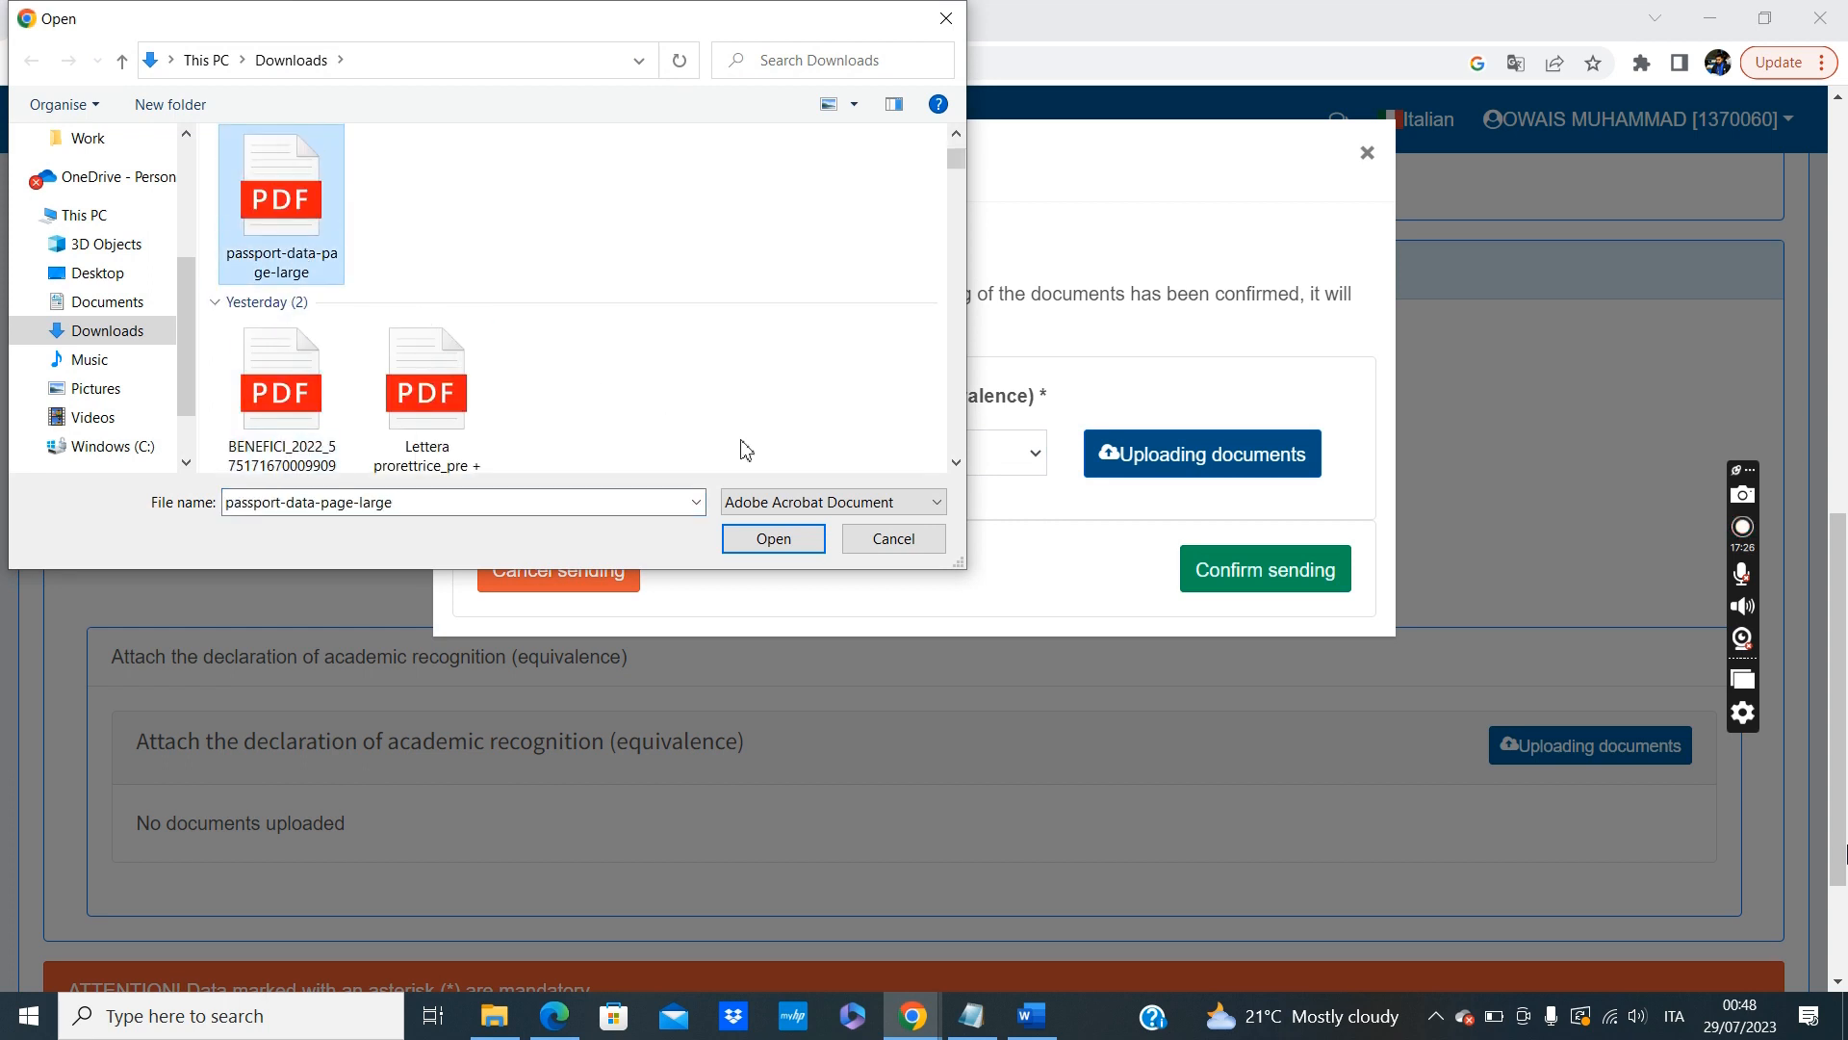
pyautogui.click(770, 541)
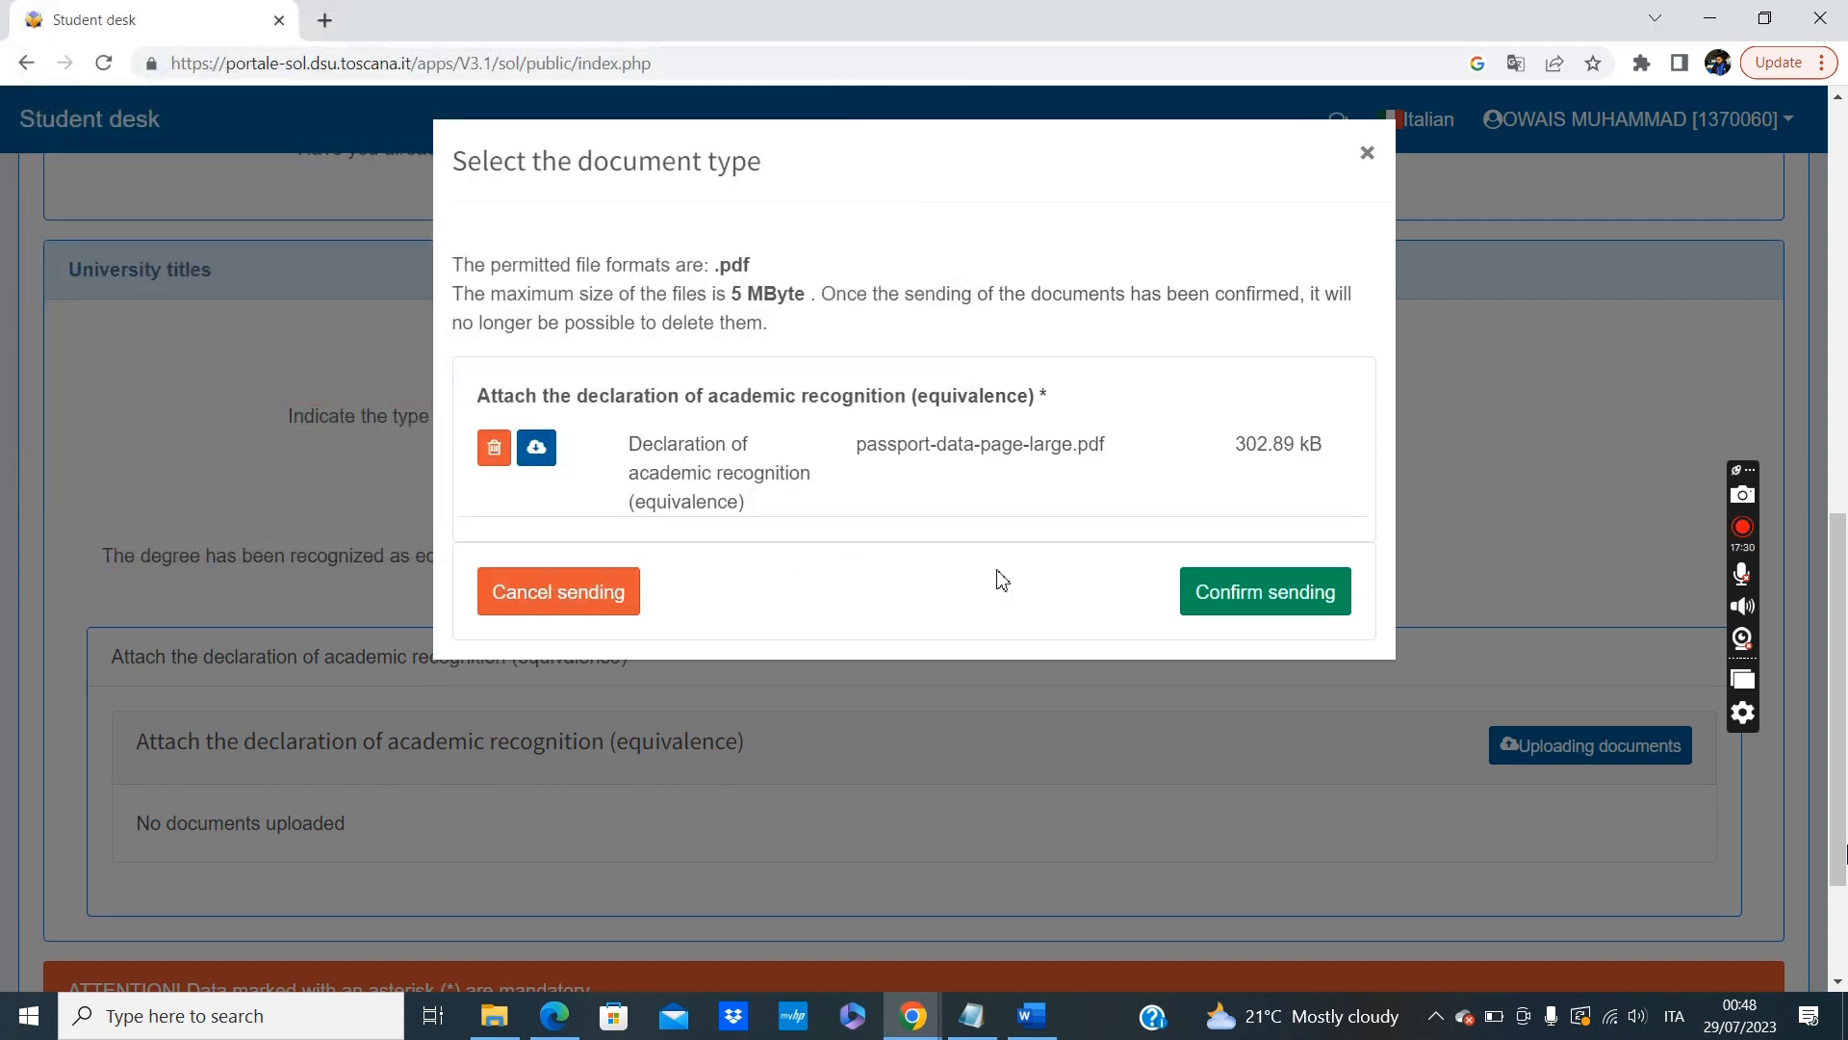
pyautogui.click(1238, 615)
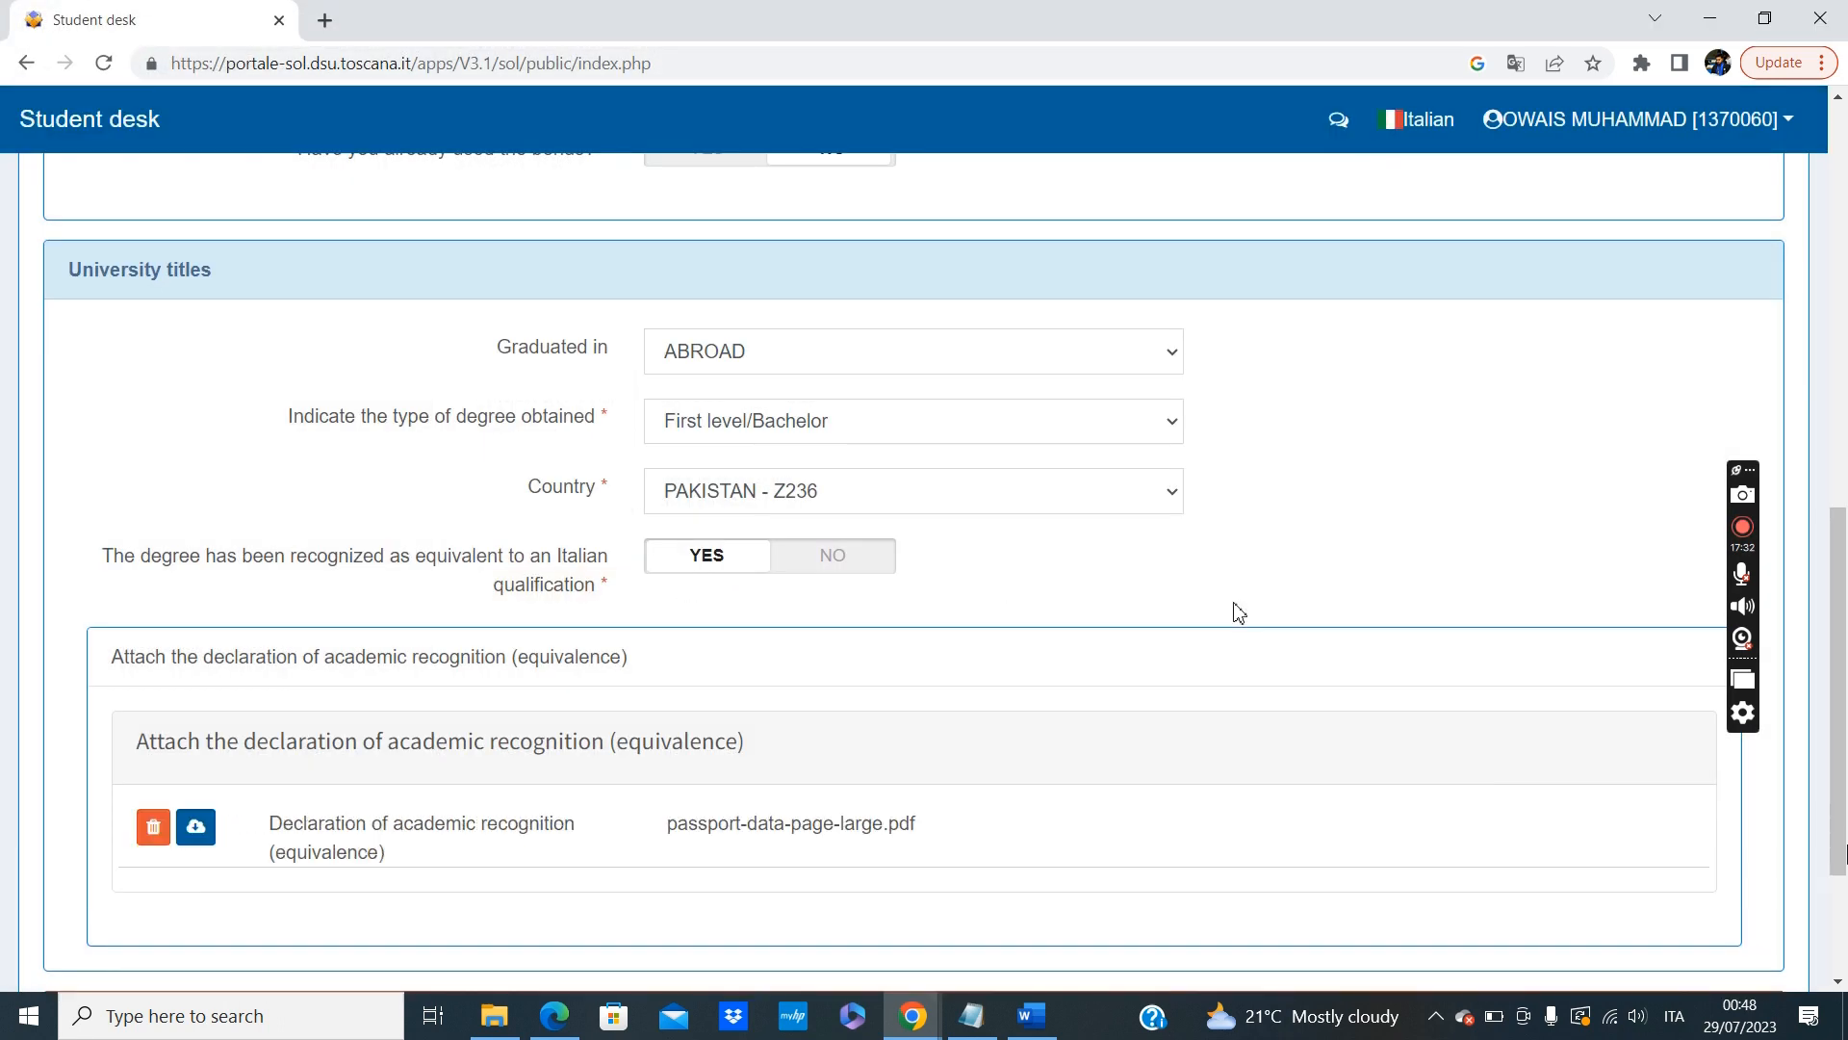
pyautogui.scroll(-3, 1242, 616)
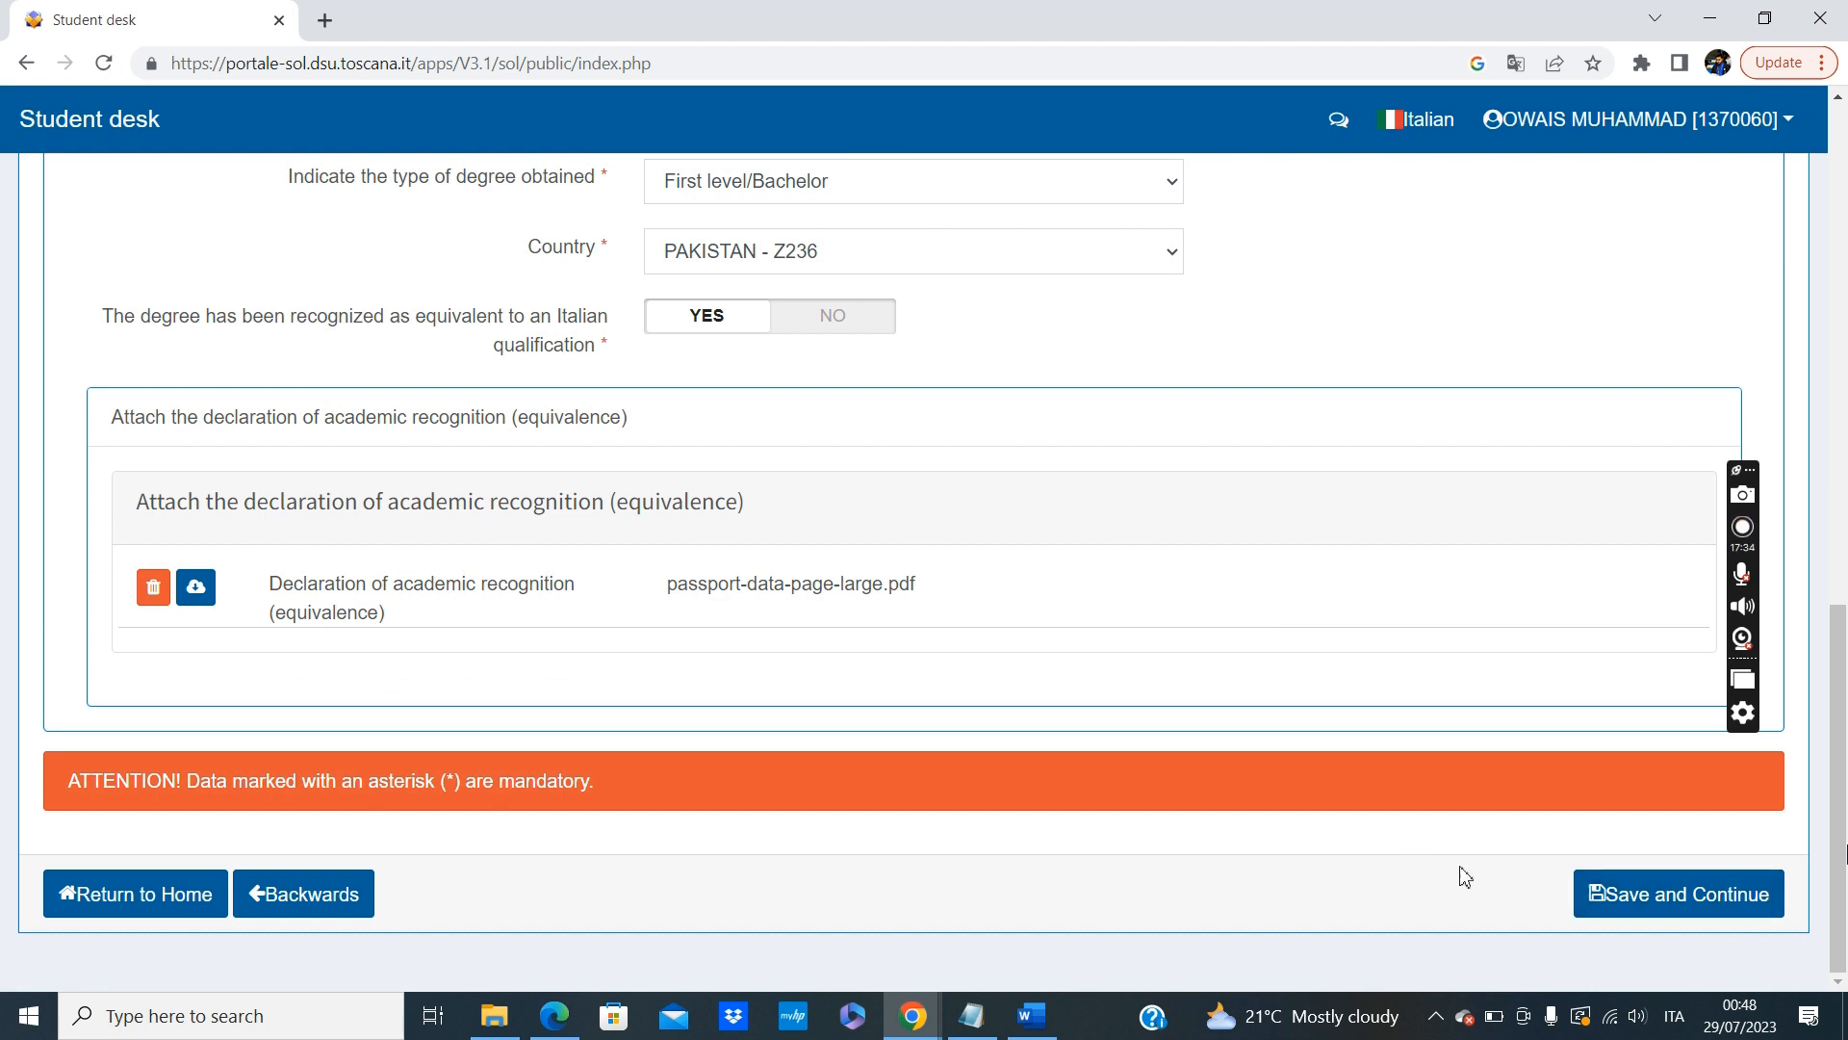
pyautogui.click(1644, 890)
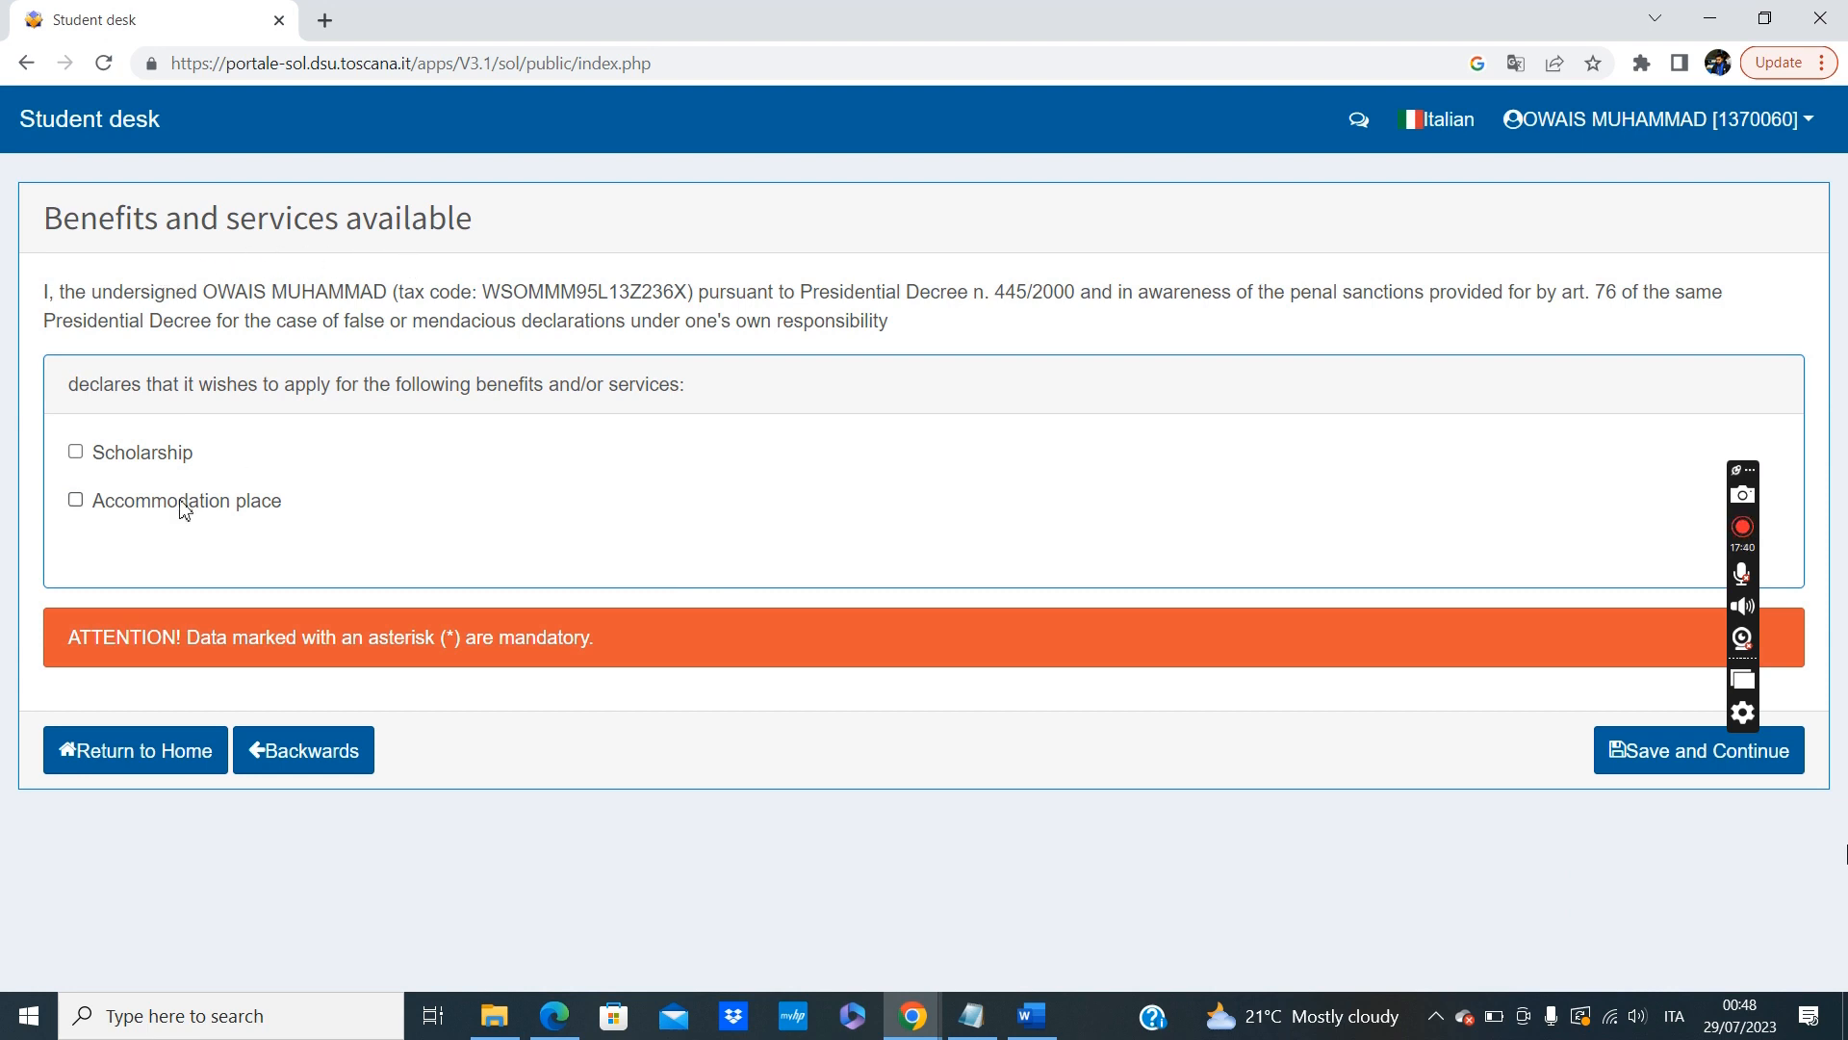
# Apply for Scholarship and Accommodation place, answer NO to sharing the apartment with students of different genders, and save to continue.
pyautogui.click(75, 455)
pyautogui.click(75, 500)
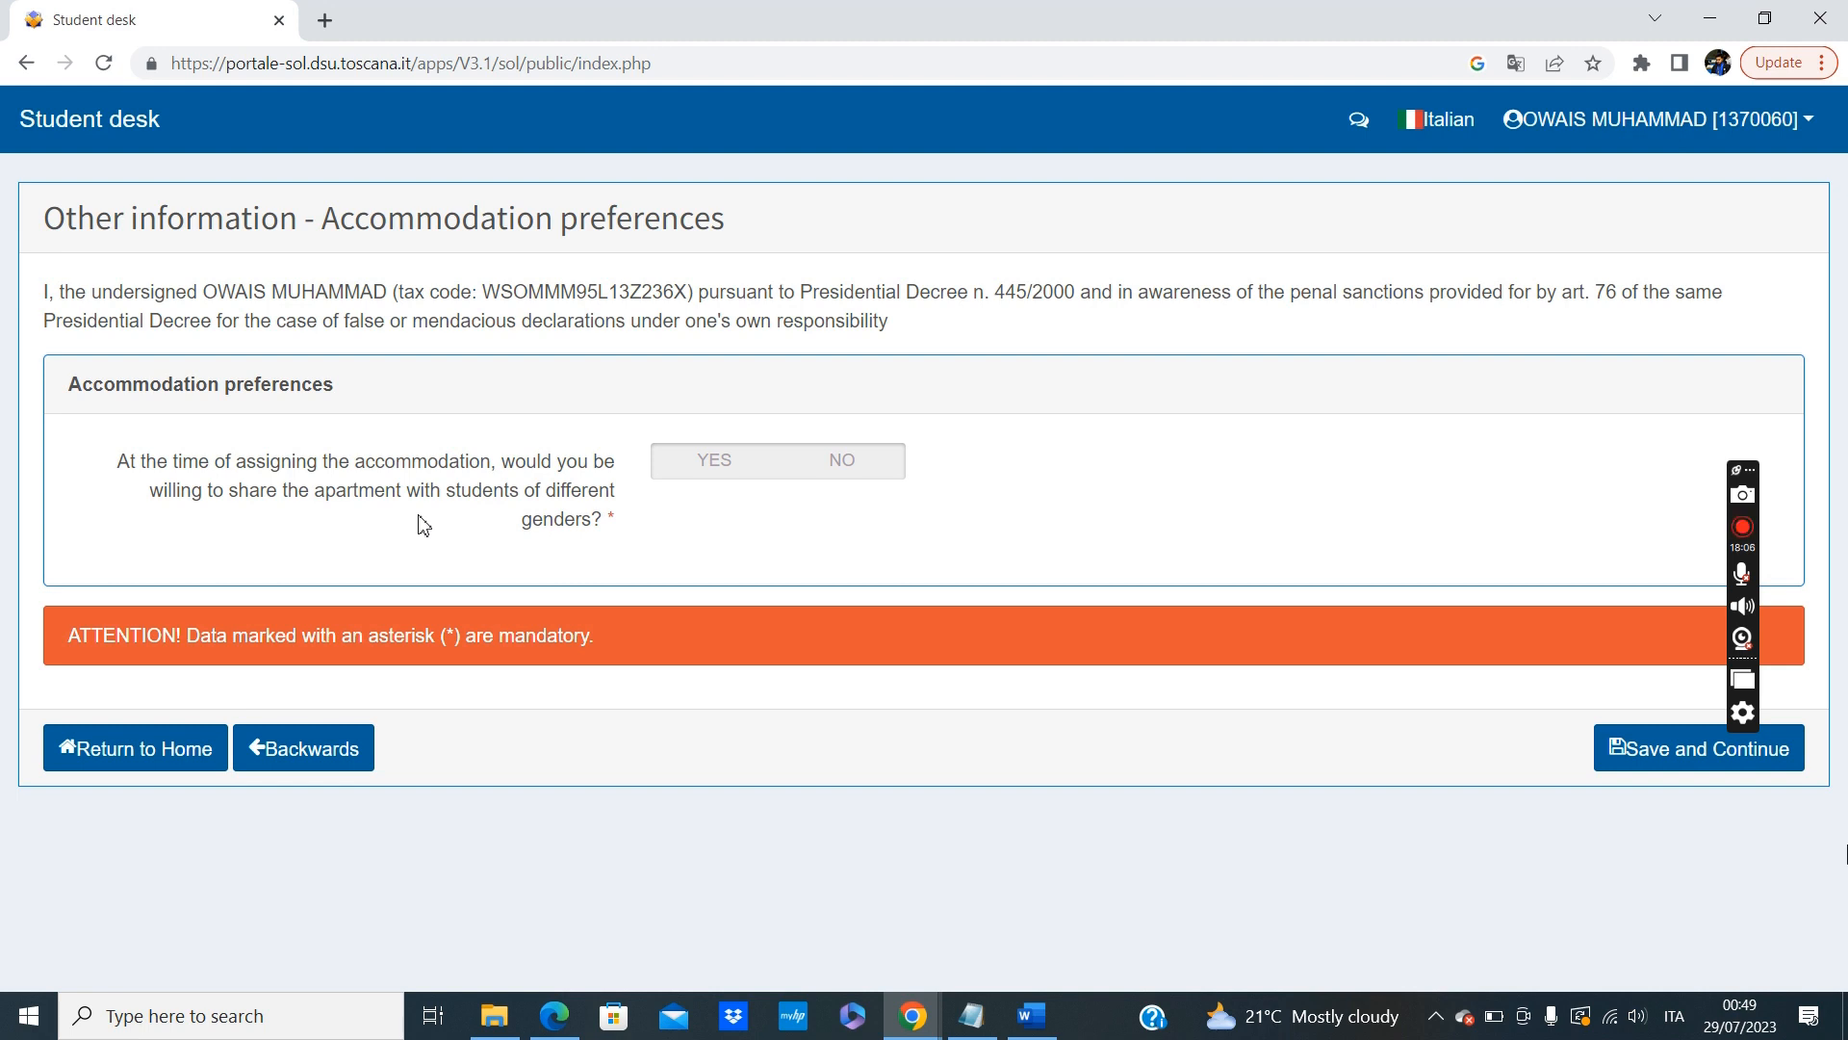
pyautogui.click(849, 467)
pyautogui.click(1648, 752)
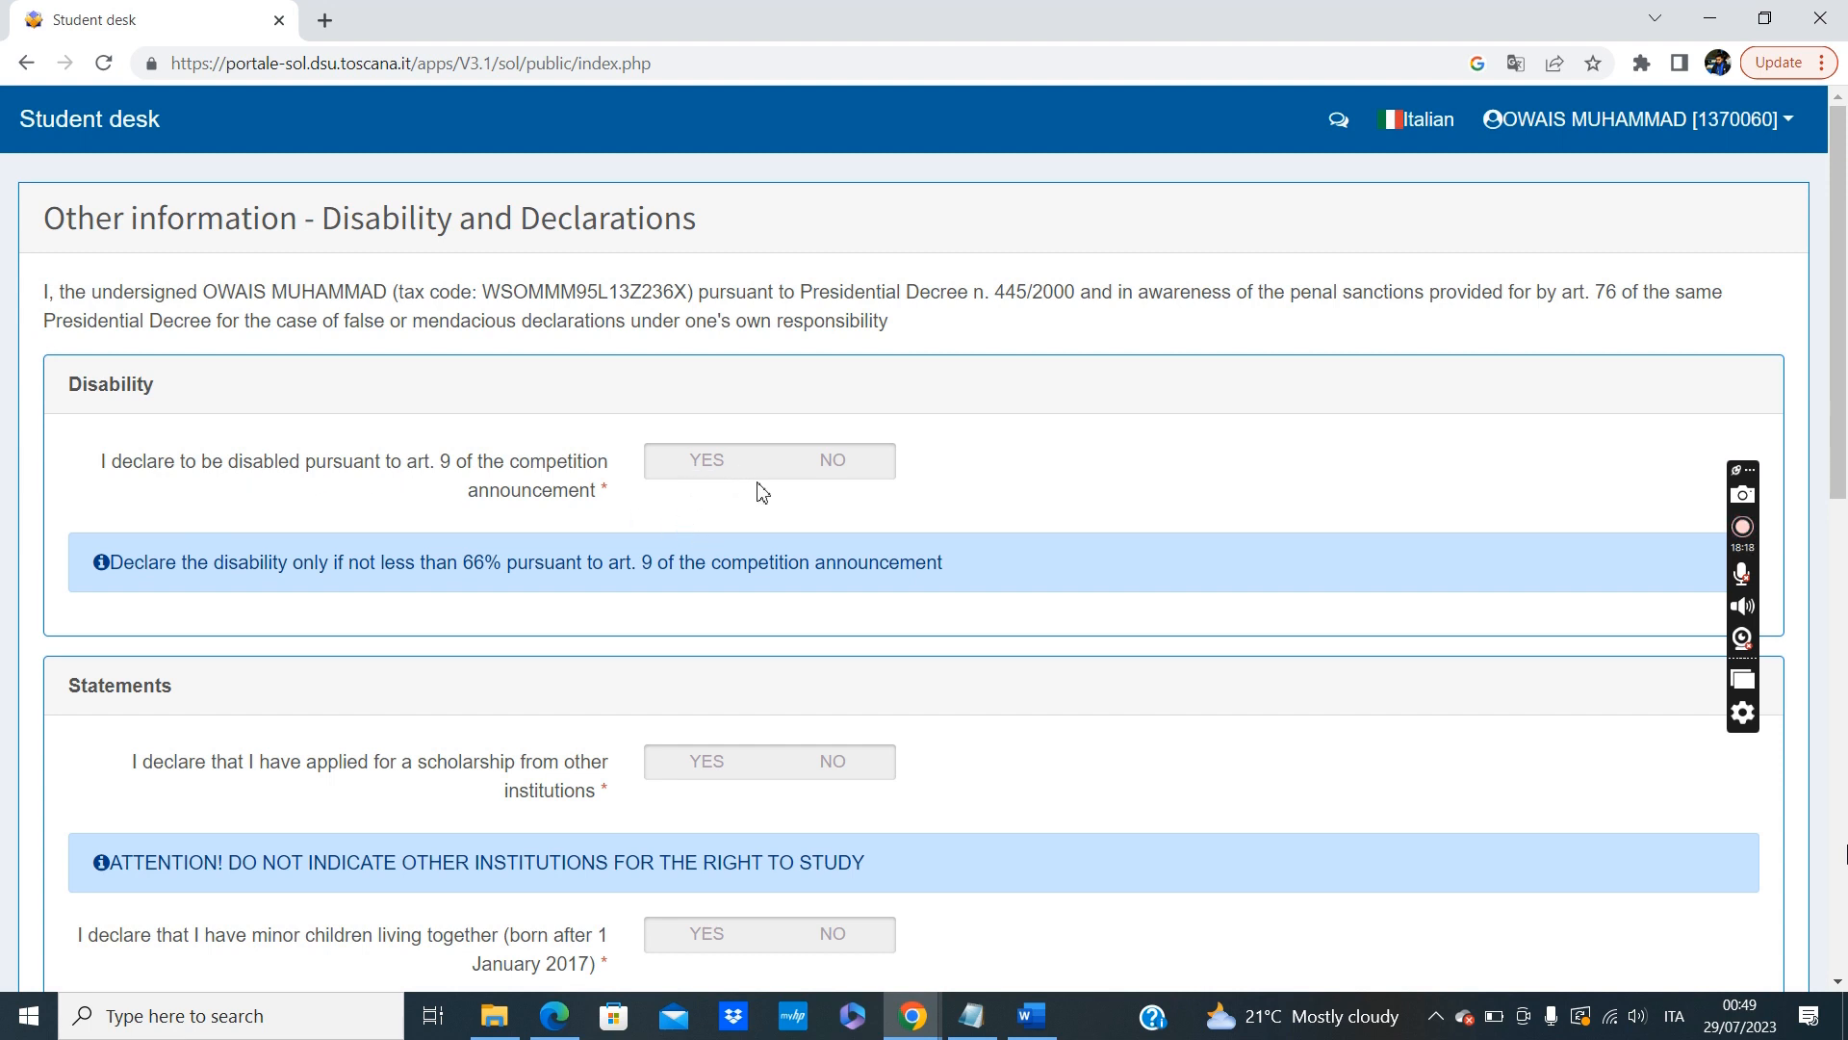
# Answer NO to the declarations on disability, scholarships from other institutions, cohabiting minor children, student athlete status, and being married.
pyautogui.click(832, 460)
pyautogui.scroll(-3, 986, 539)
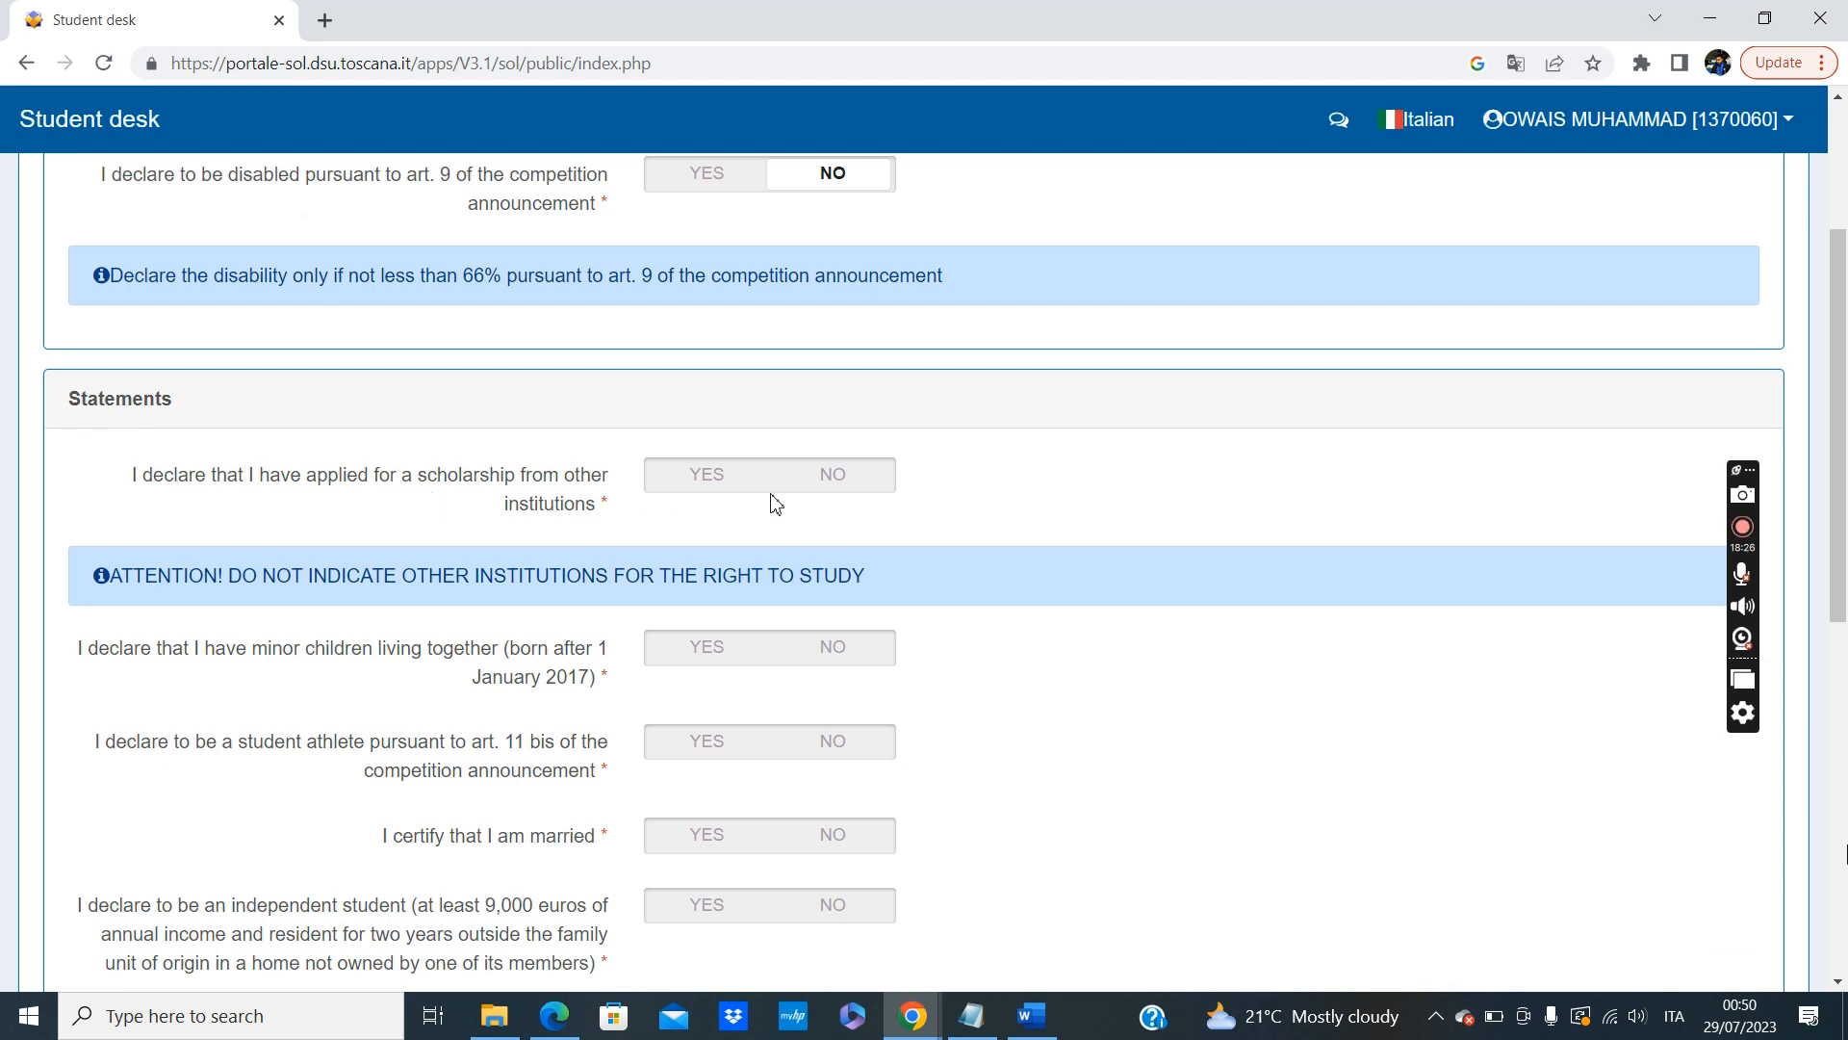
pyautogui.click(882, 499)
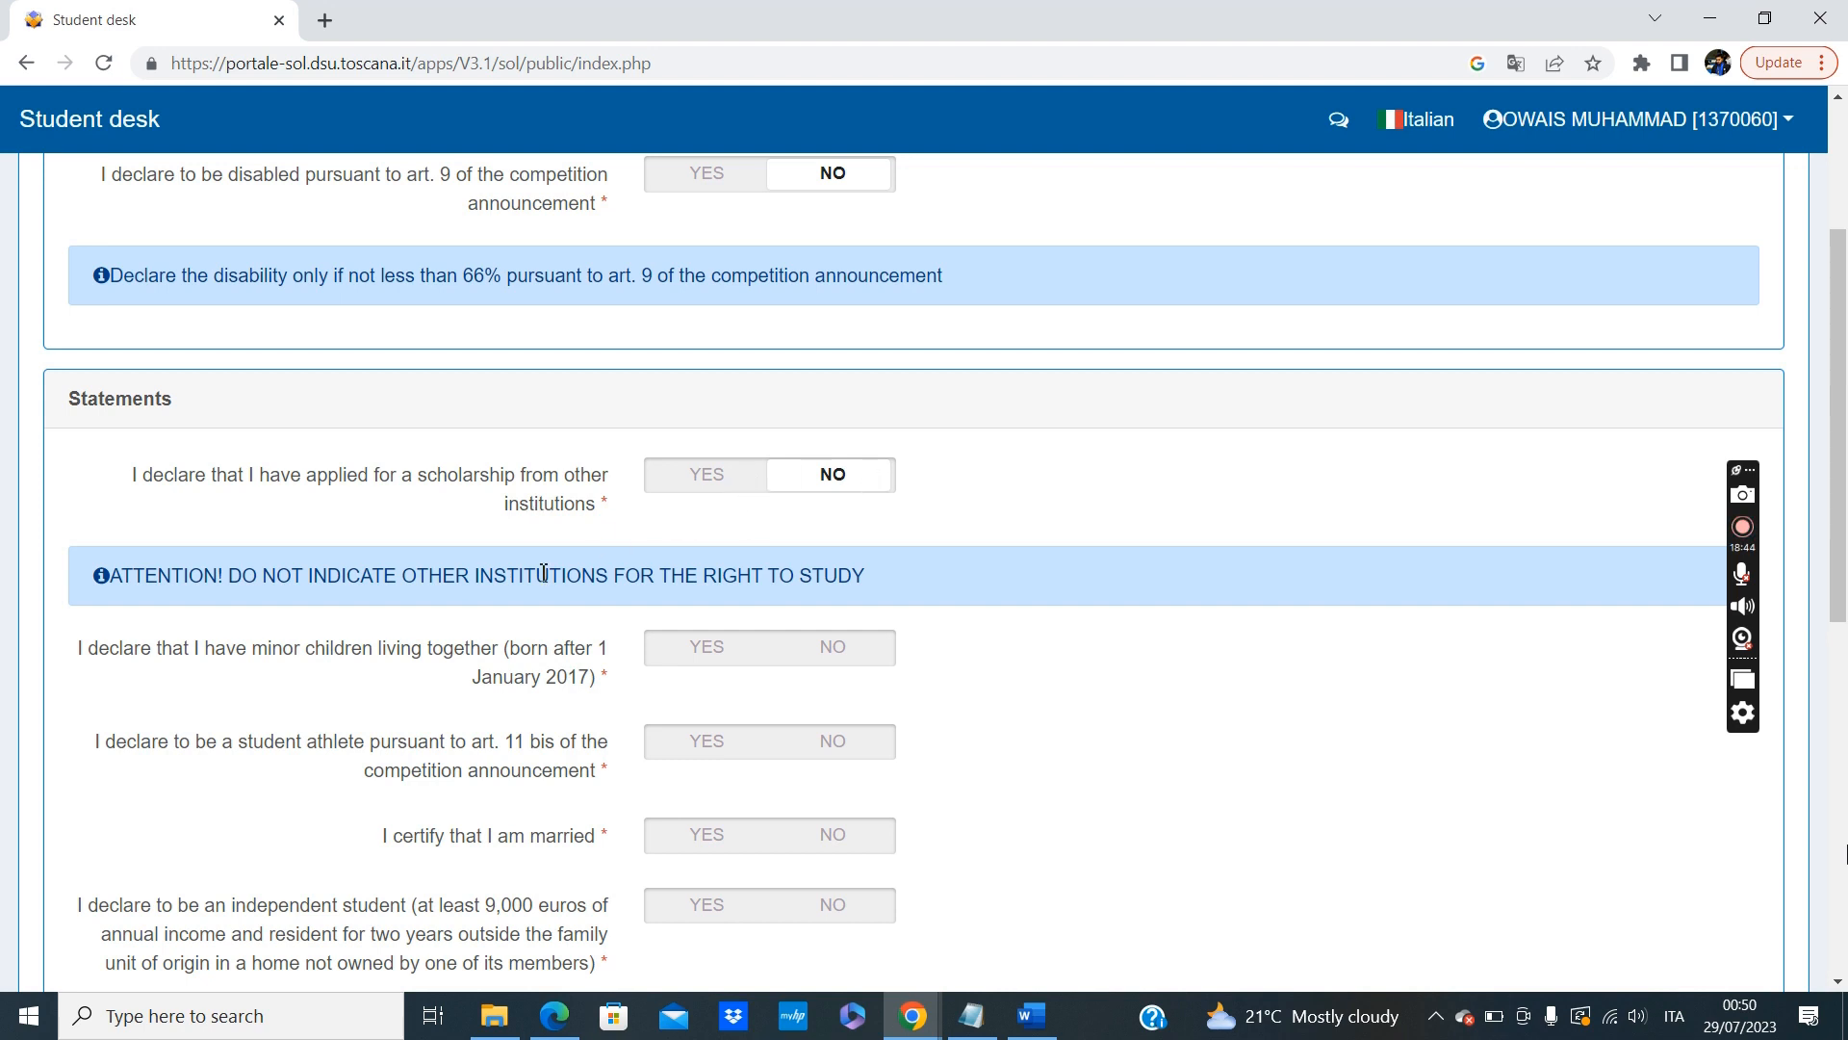
pyautogui.scroll(-2, 438, 610)
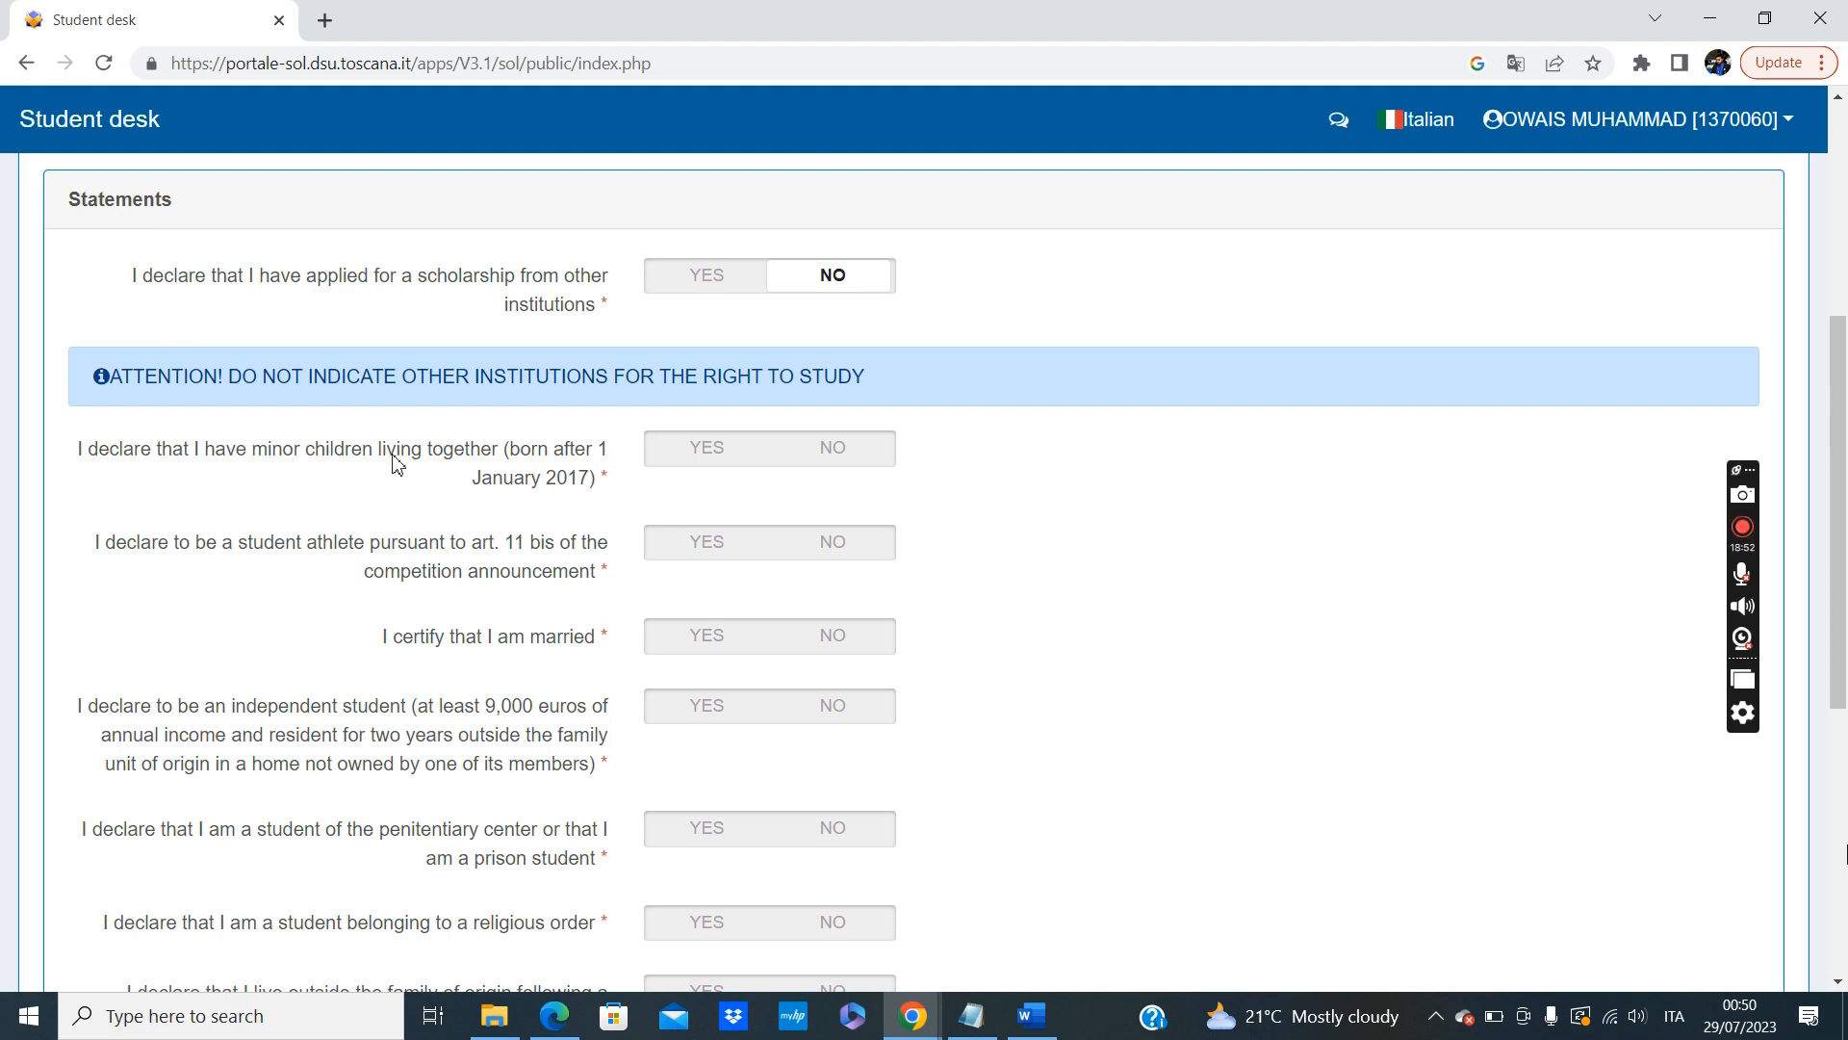
pyautogui.click(836, 458)
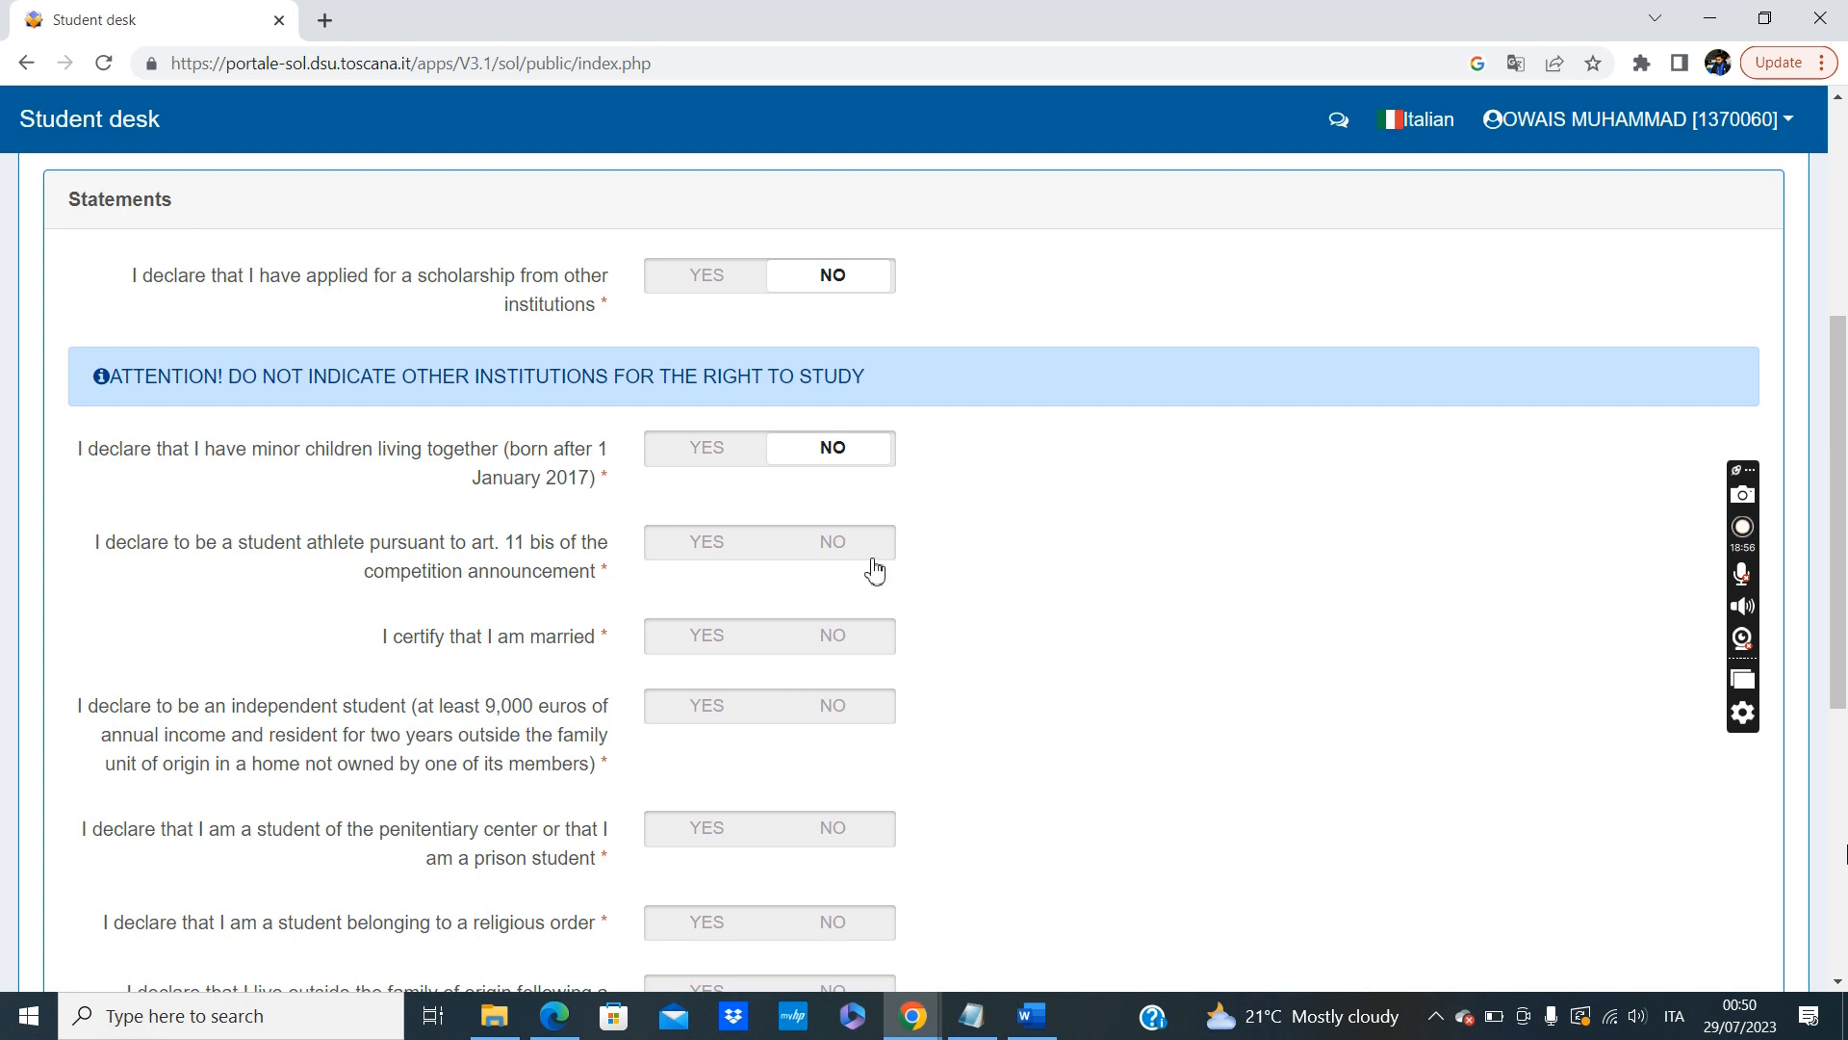
pyautogui.click(843, 549)
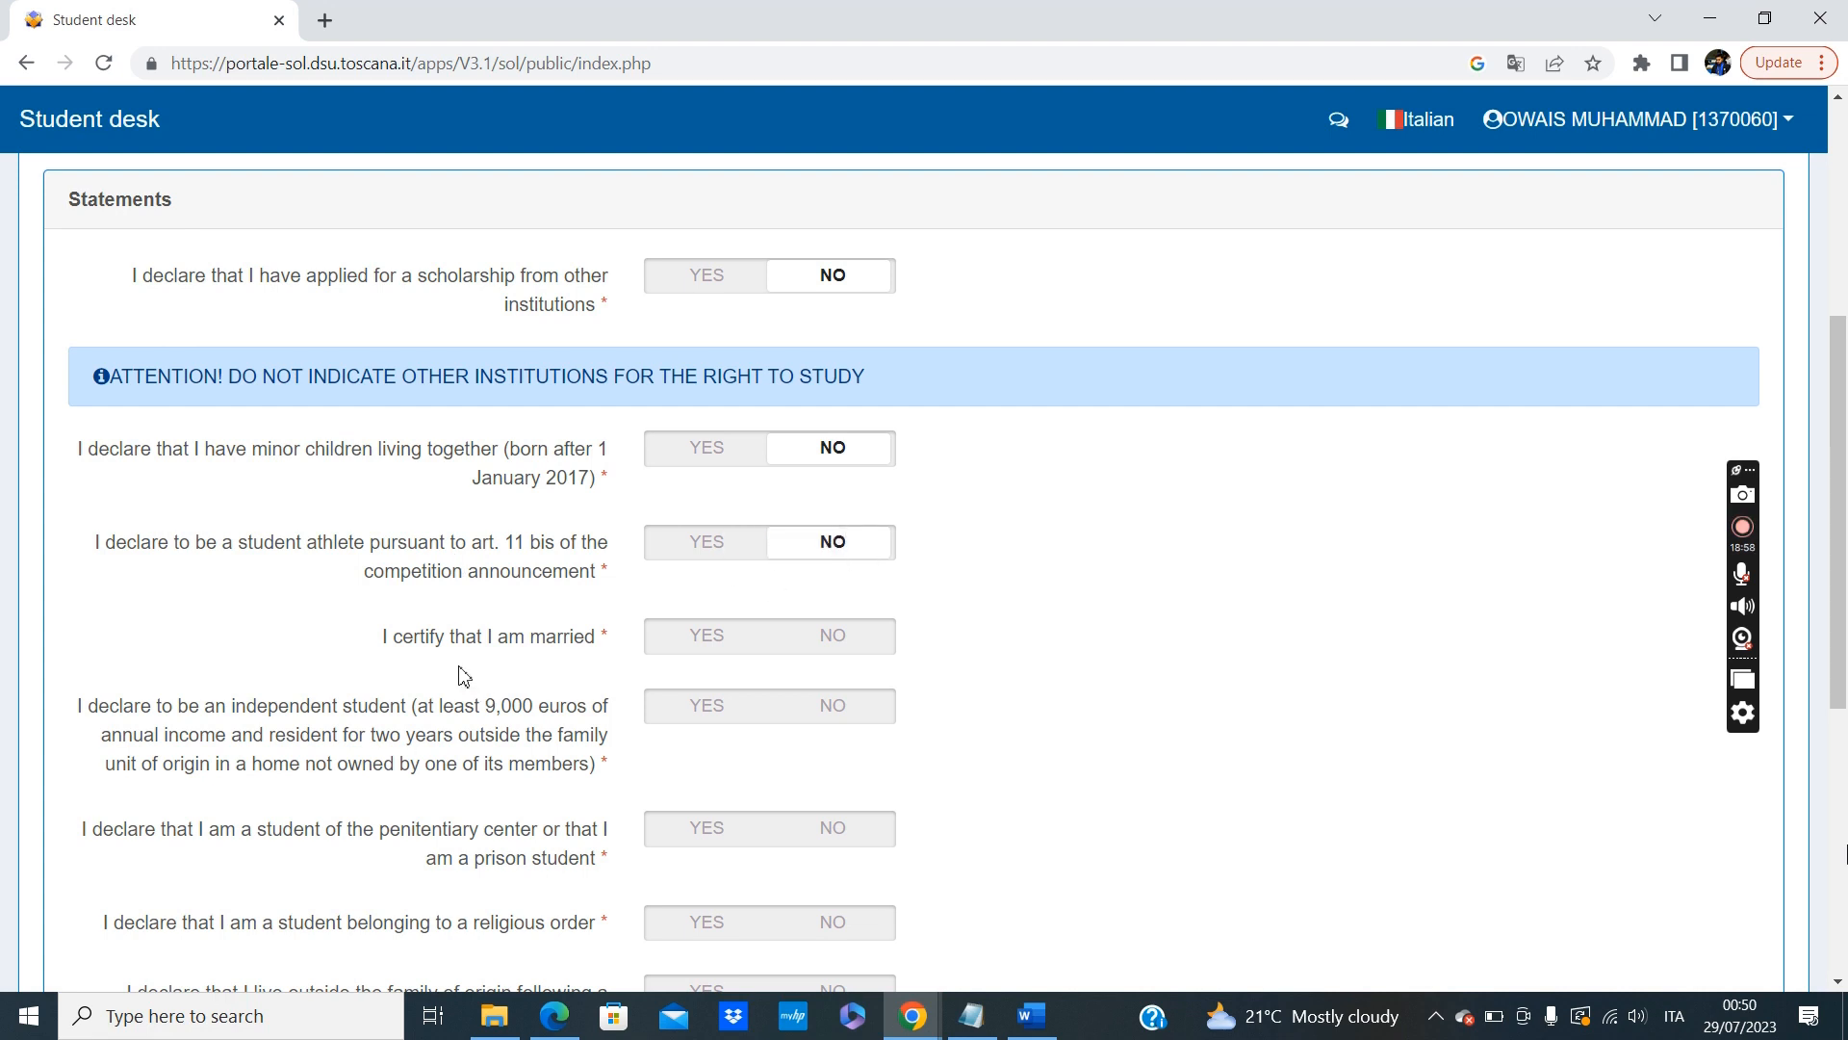
pyautogui.click(838, 635)
# Answer NO to being an independent student, a prison student, a religious order member, and living outside the family under a protective measure.
pyautogui.scroll(-2, 842, 635)
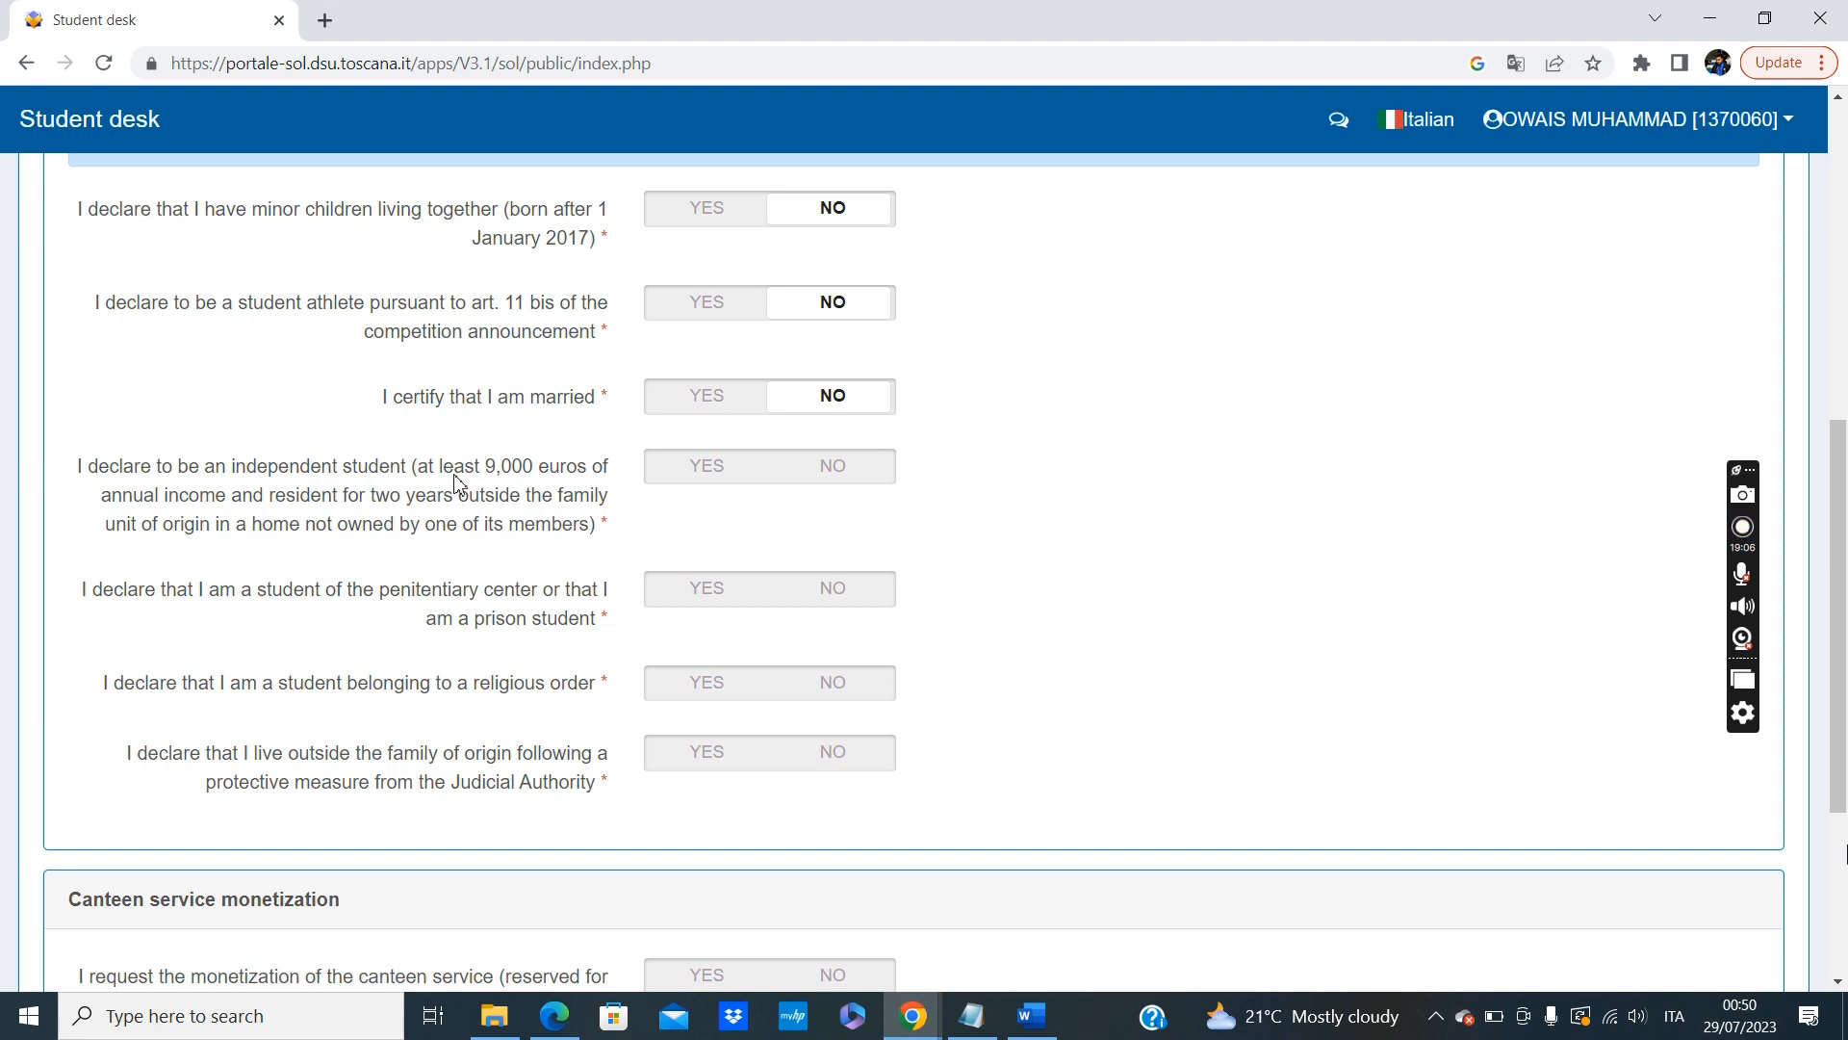
pyautogui.click(860, 472)
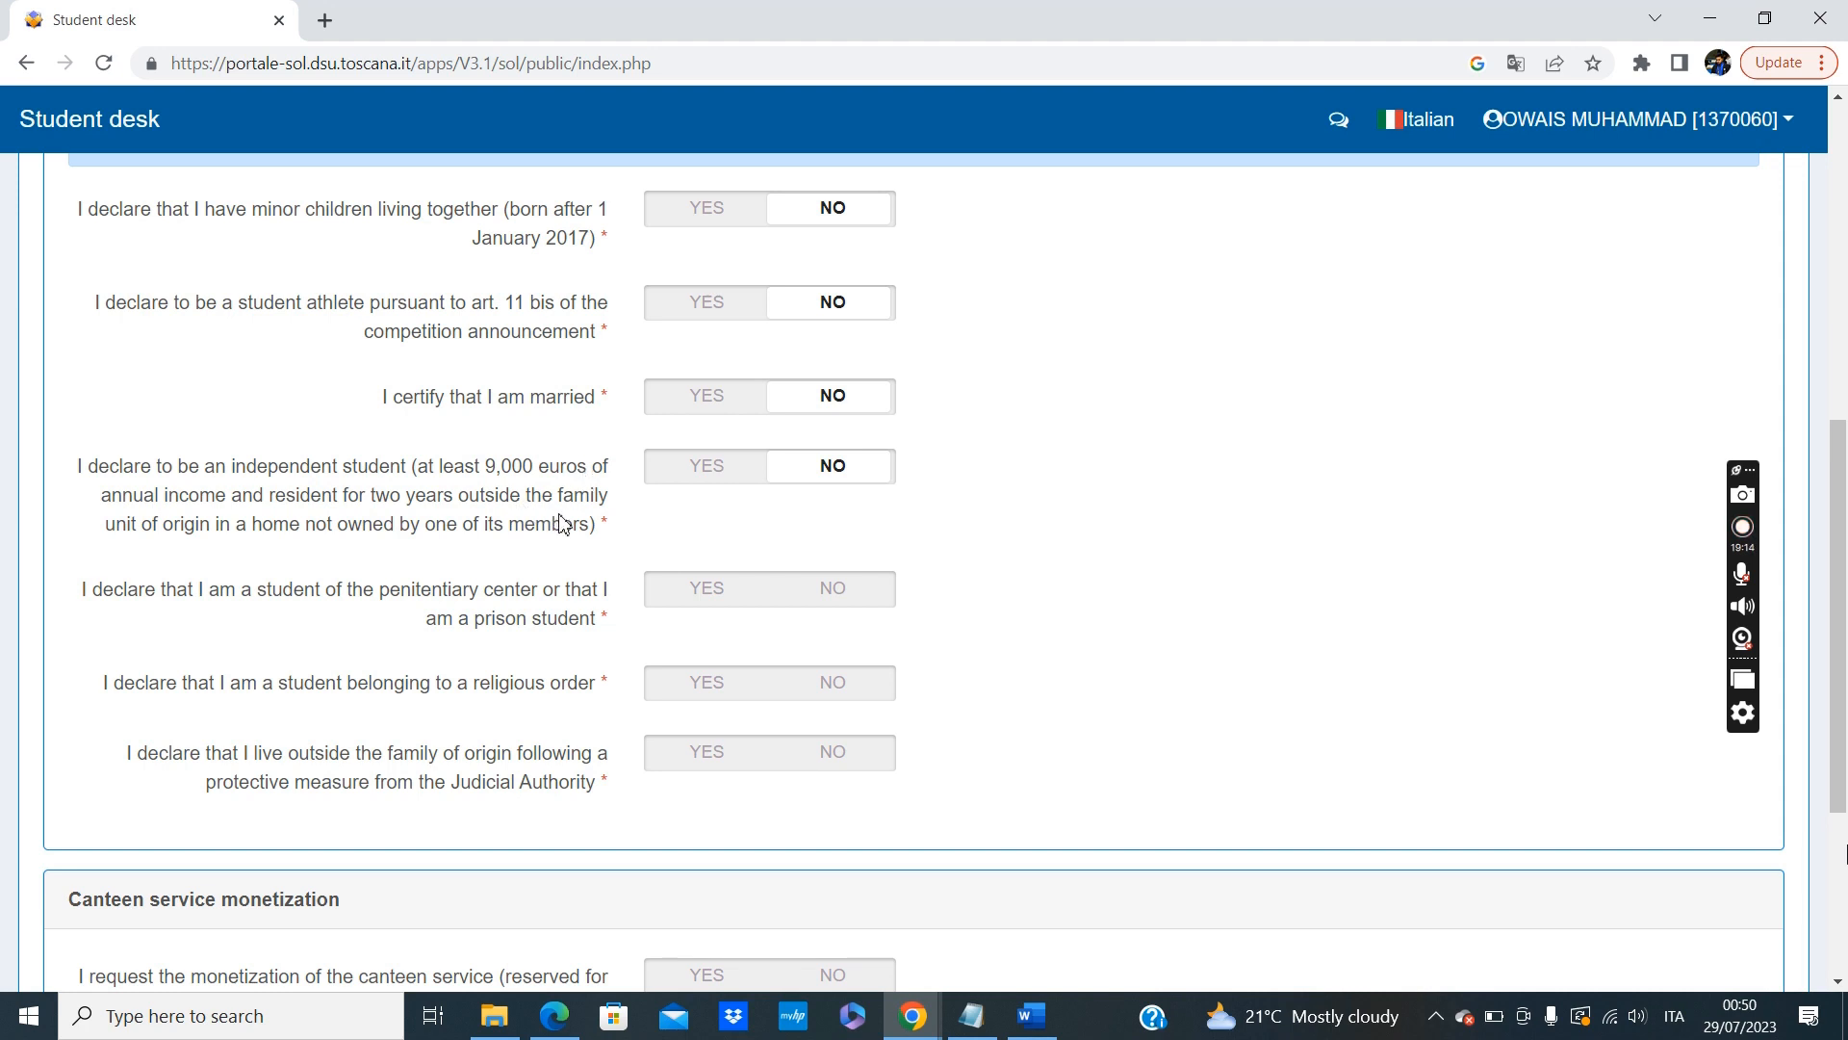
pyautogui.scroll(-1, 563, 525)
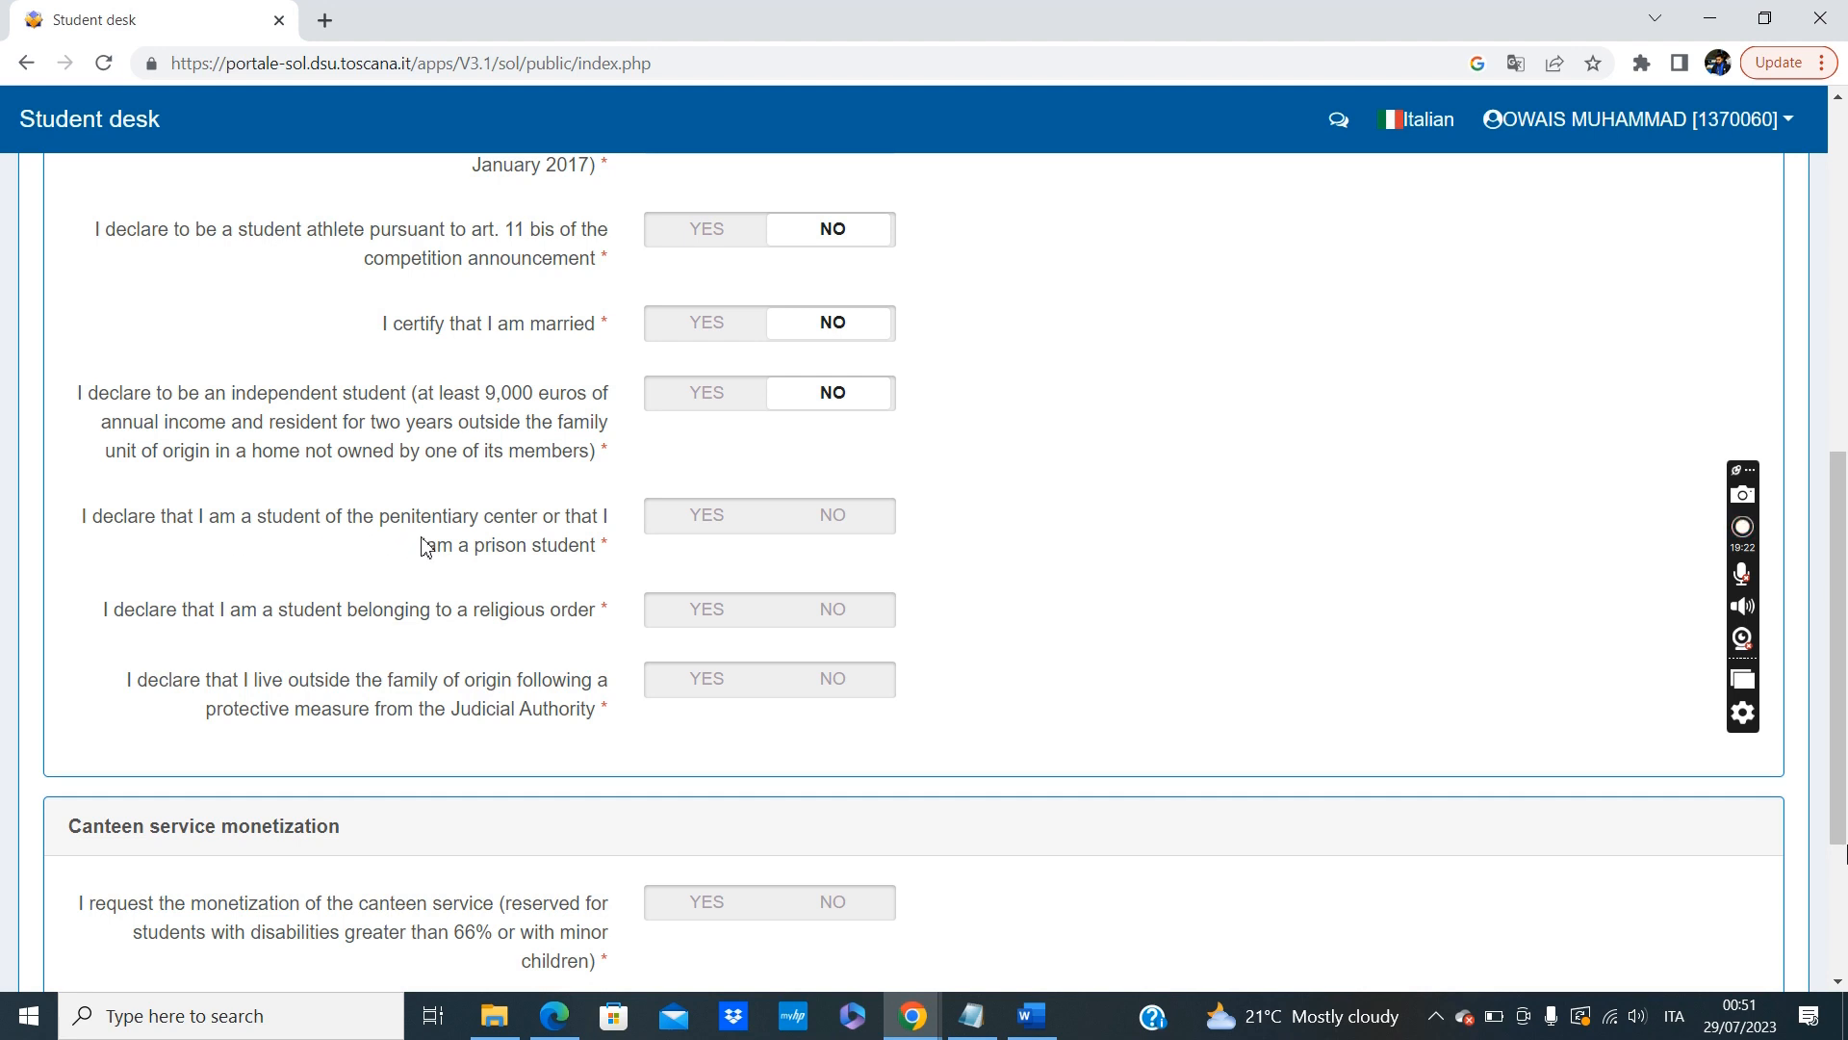
pyautogui.click(863, 528)
pyautogui.scroll(-1, 1107, 529)
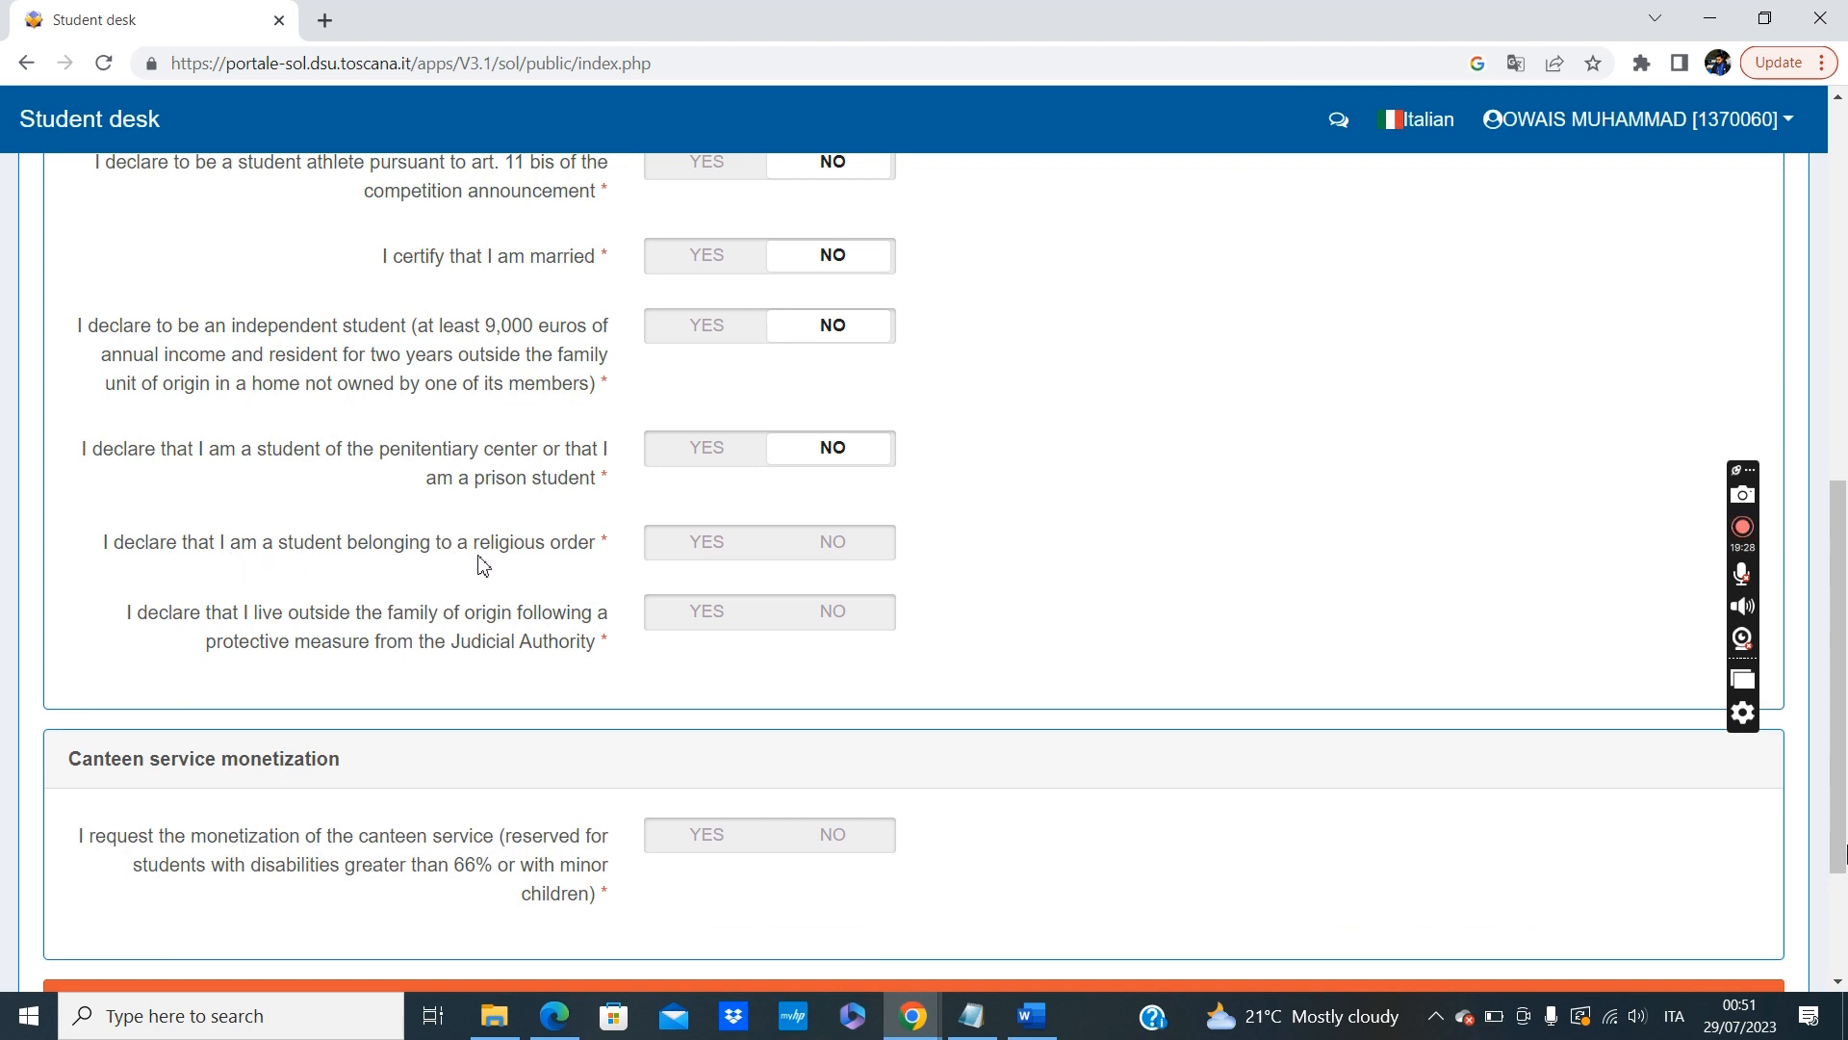
pyautogui.click(864, 553)
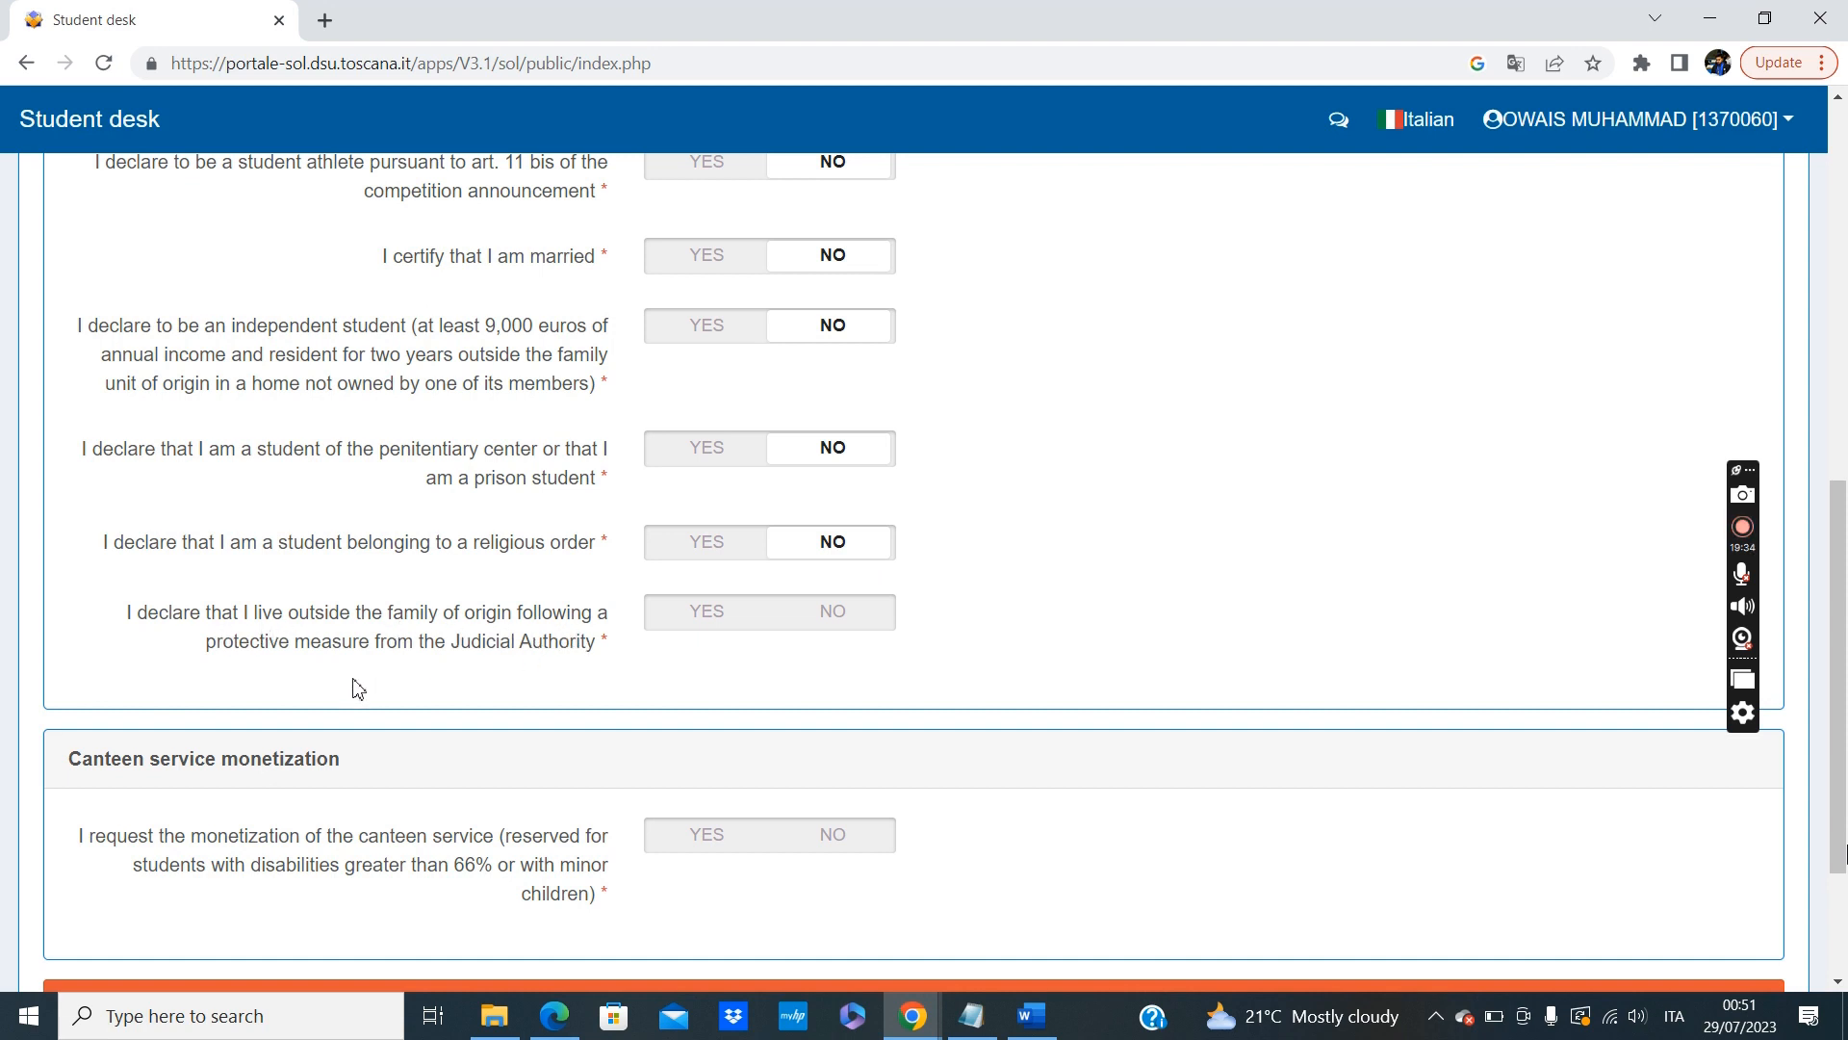
pyautogui.click(825, 618)
pyautogui.scroll(-3, 525, 735)
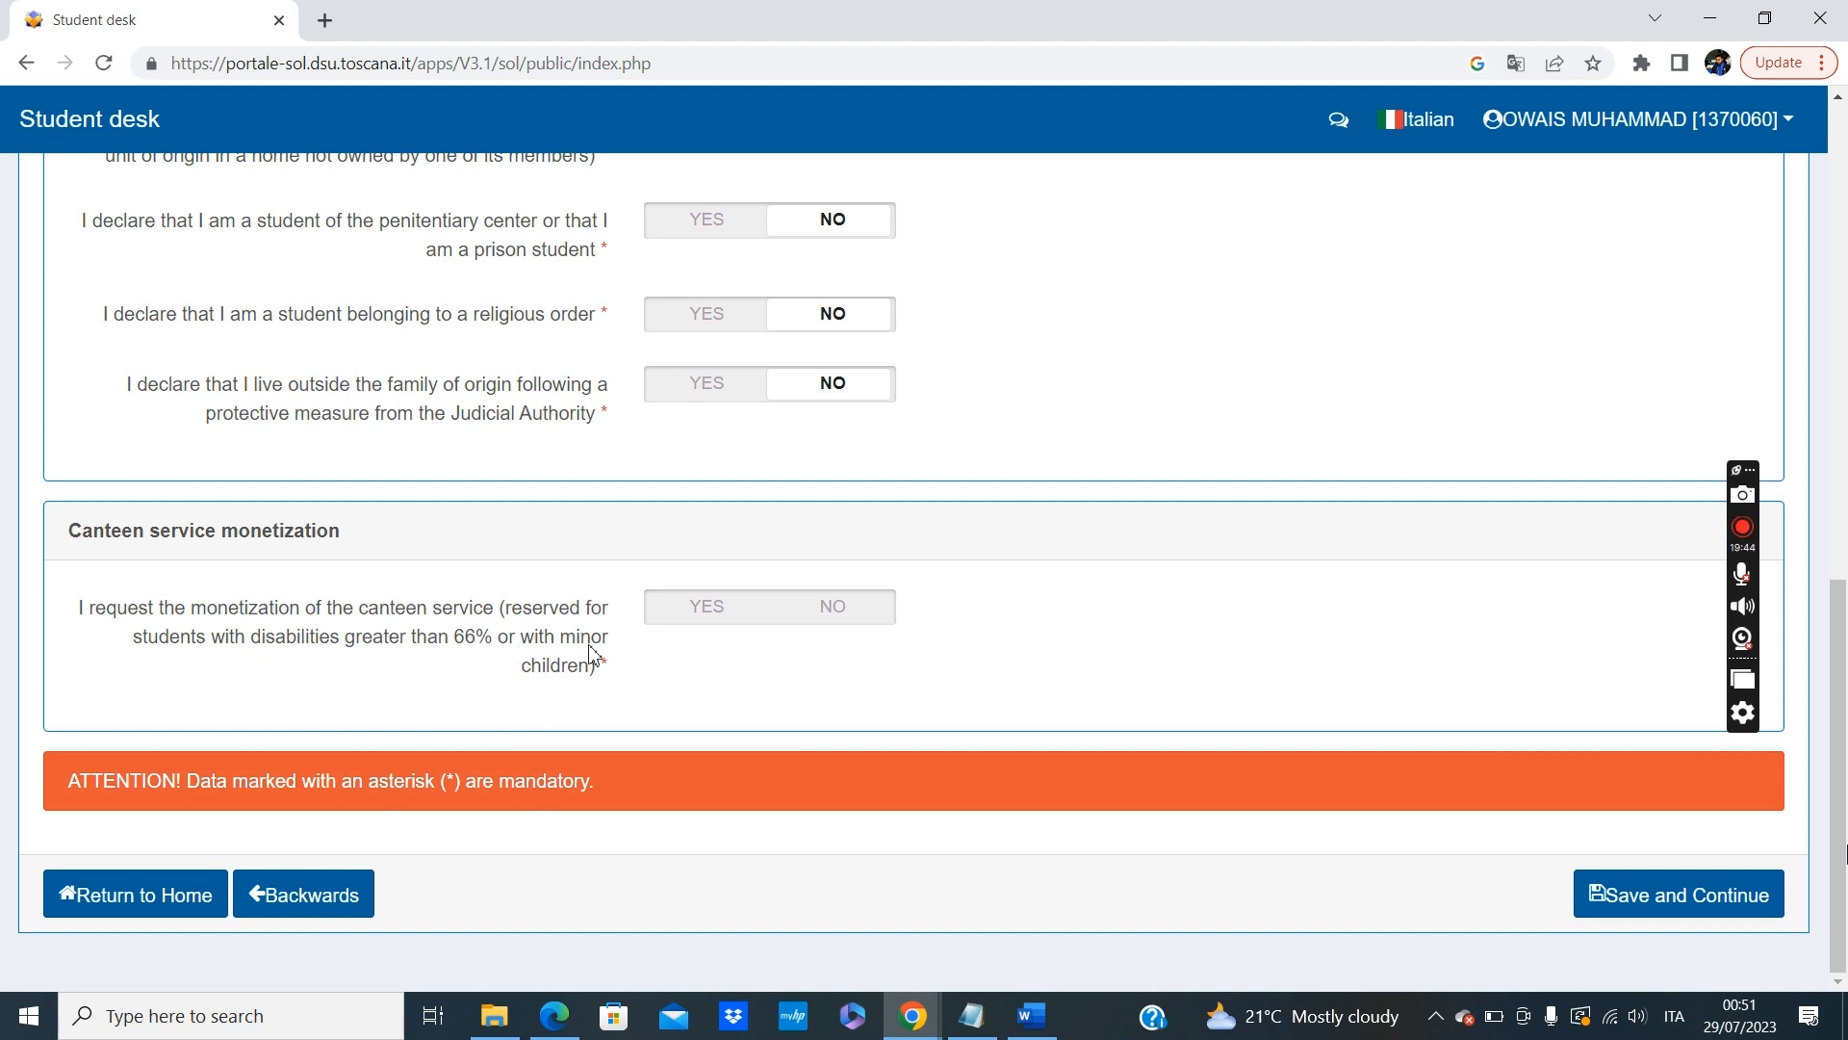
# Answer NO to the canteen service monetization request, check the declarations, and save the section to continue.
pyautogui.click(838, 612)
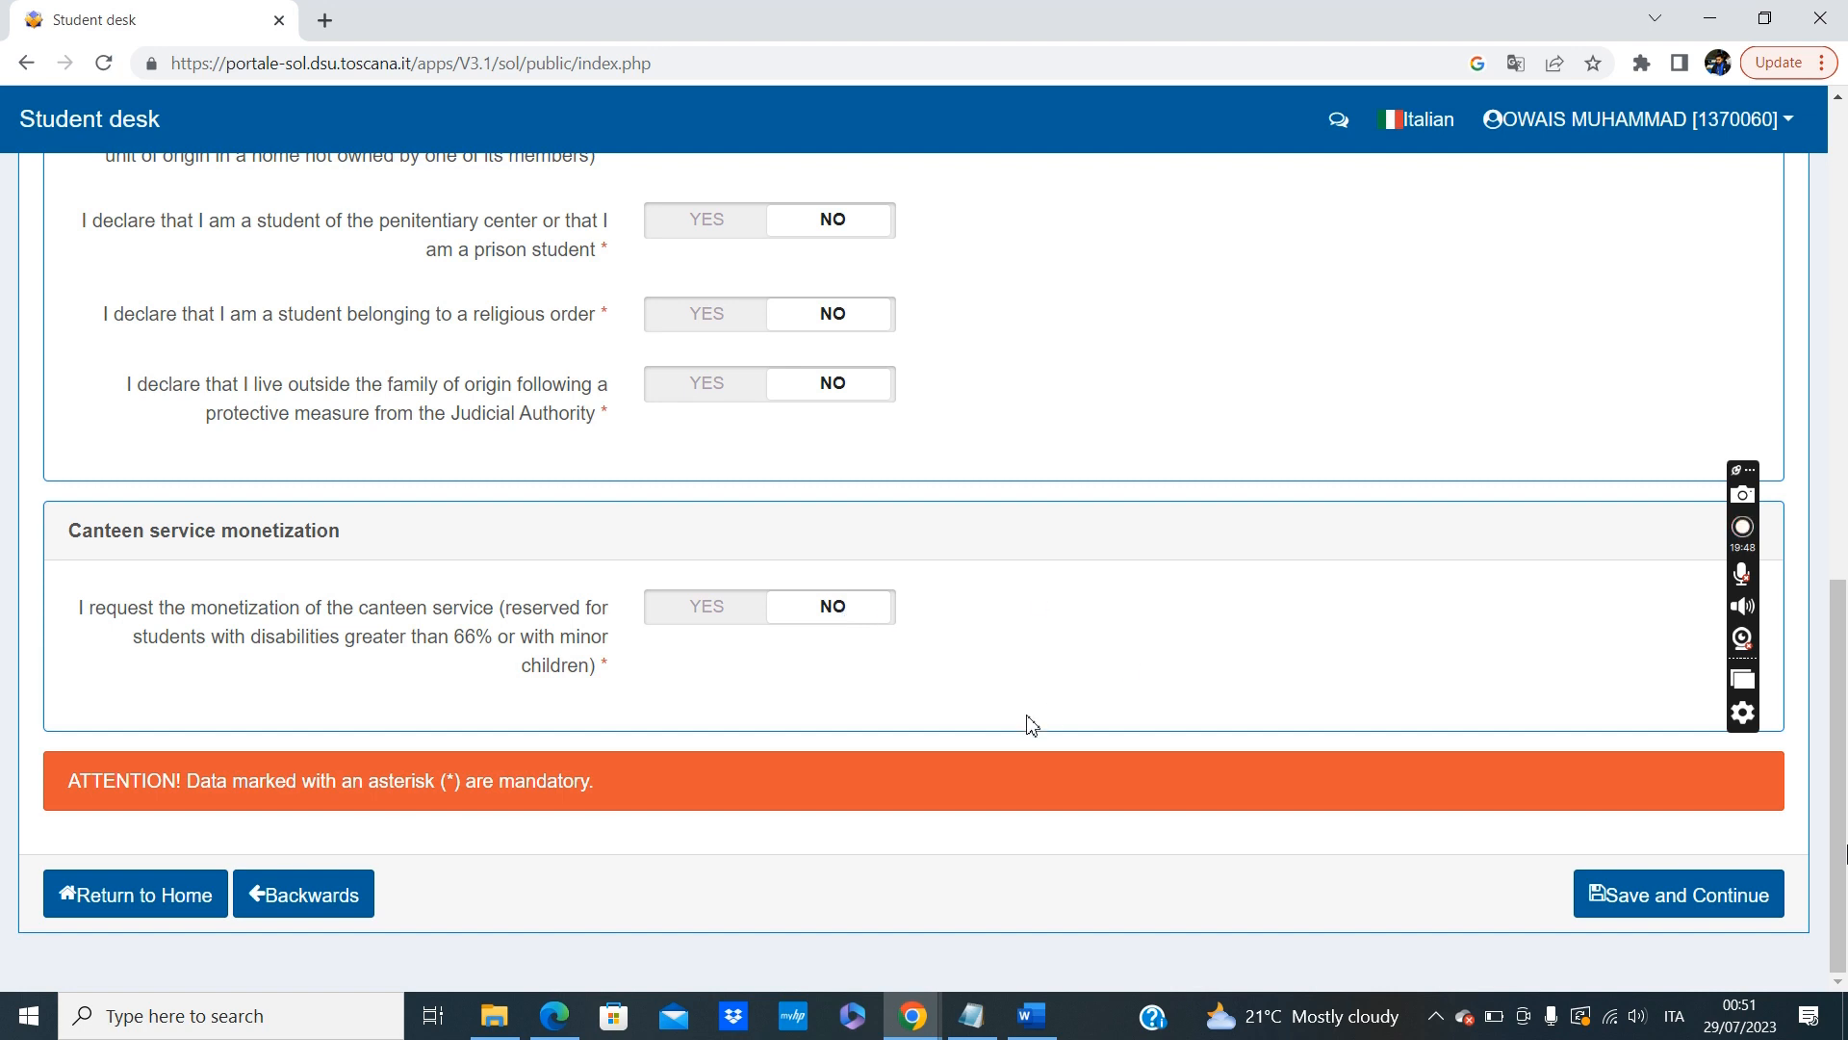
pyautogui.click(1652, 898)
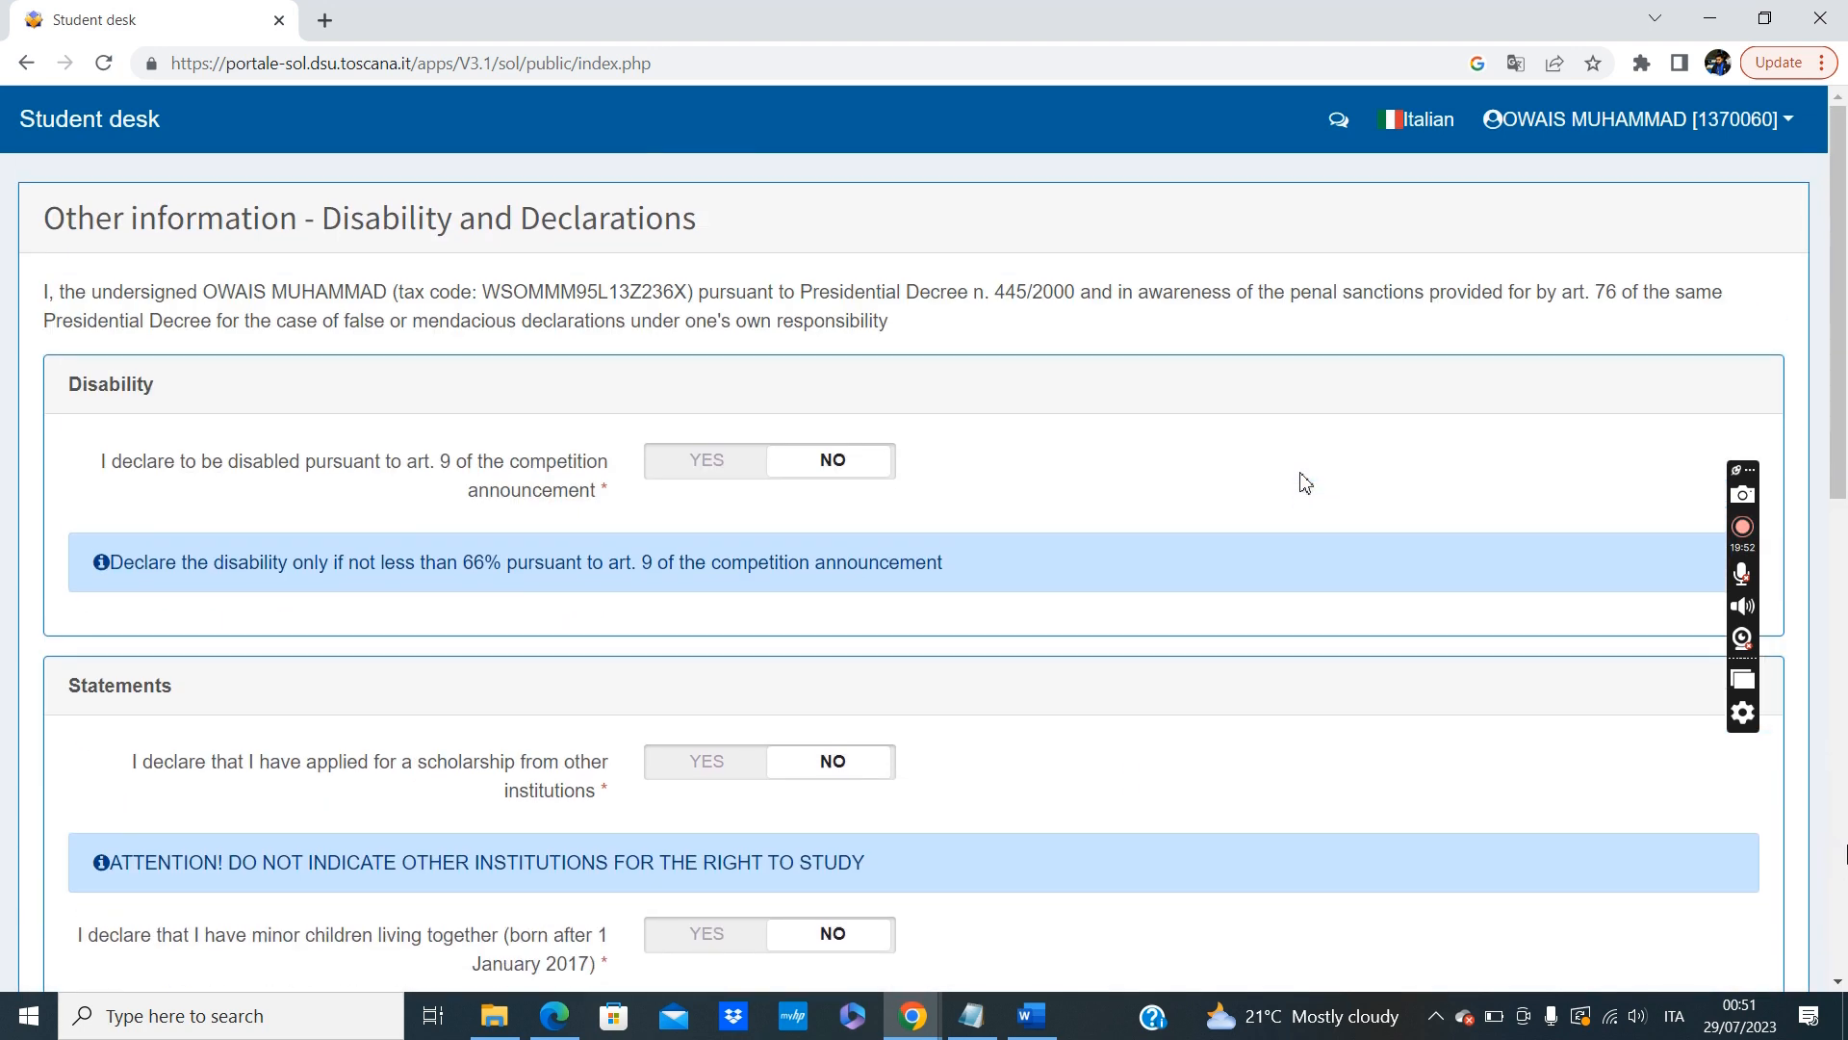
pyautogui.scroll(-15, 1305, 481)
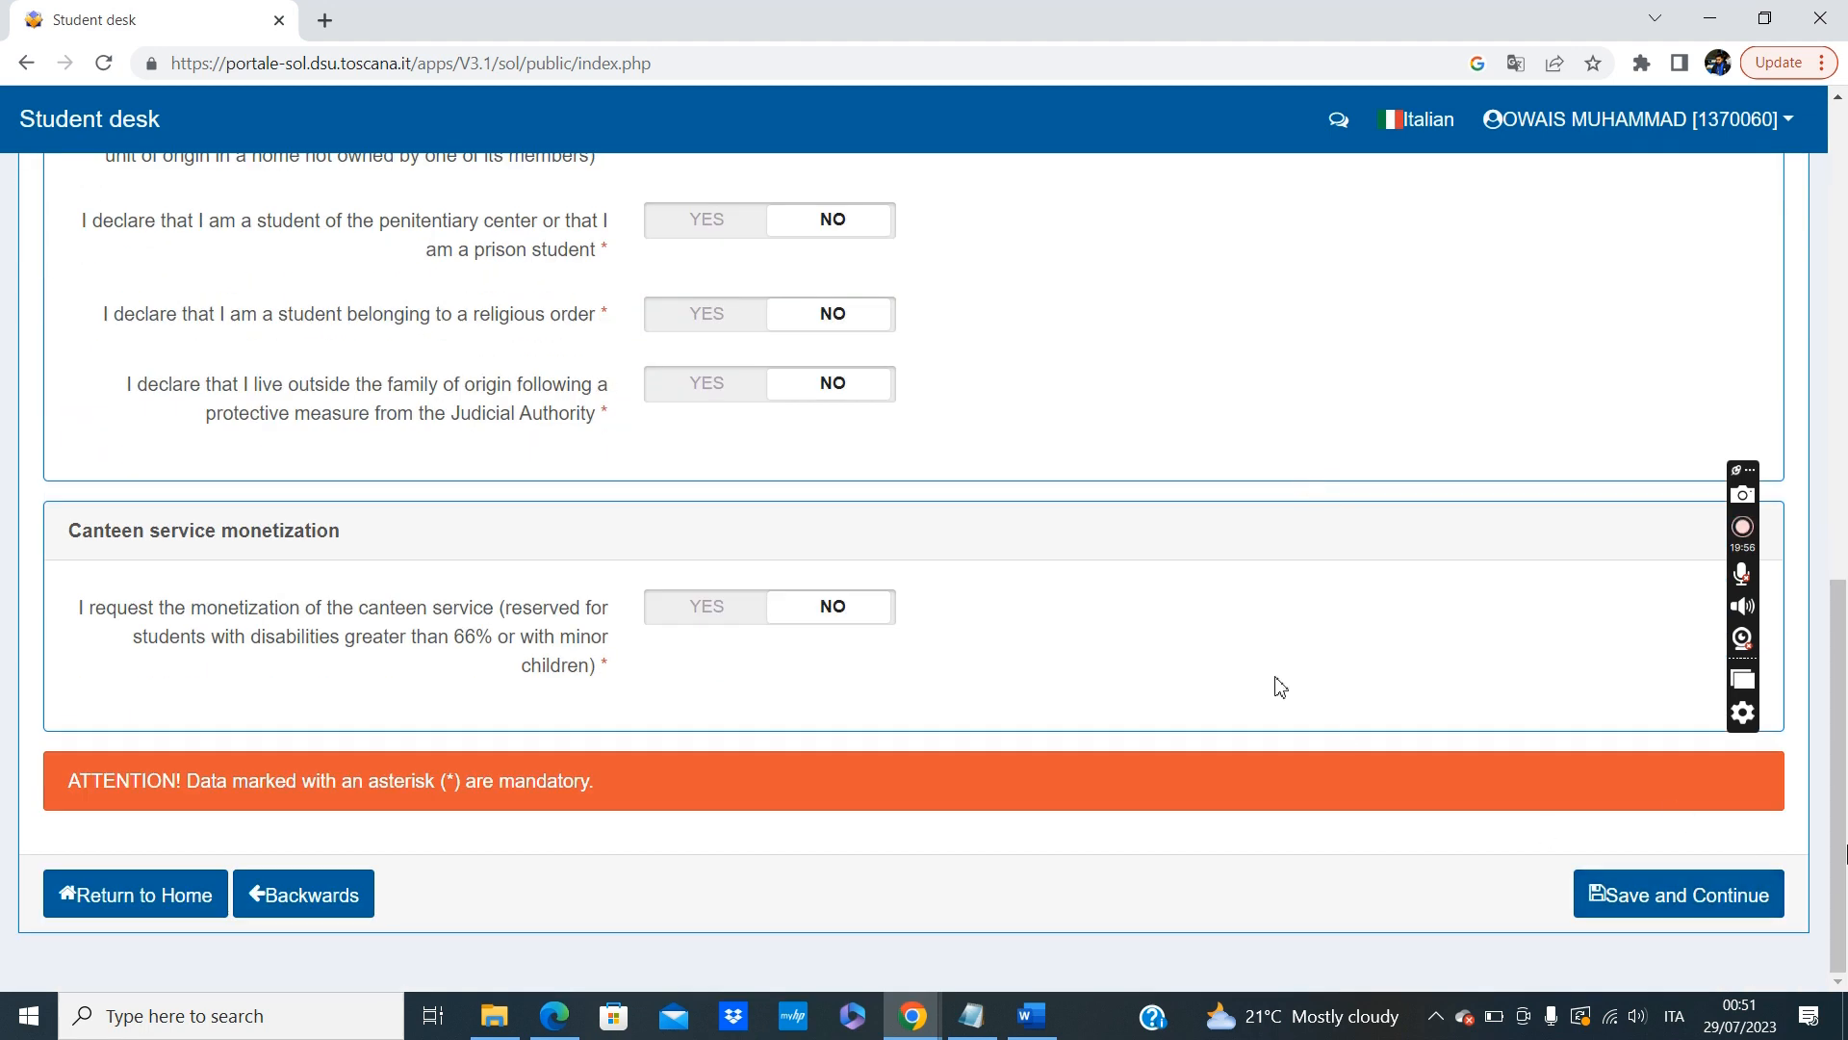
pyautogui.scroll(15, 1280, 687)
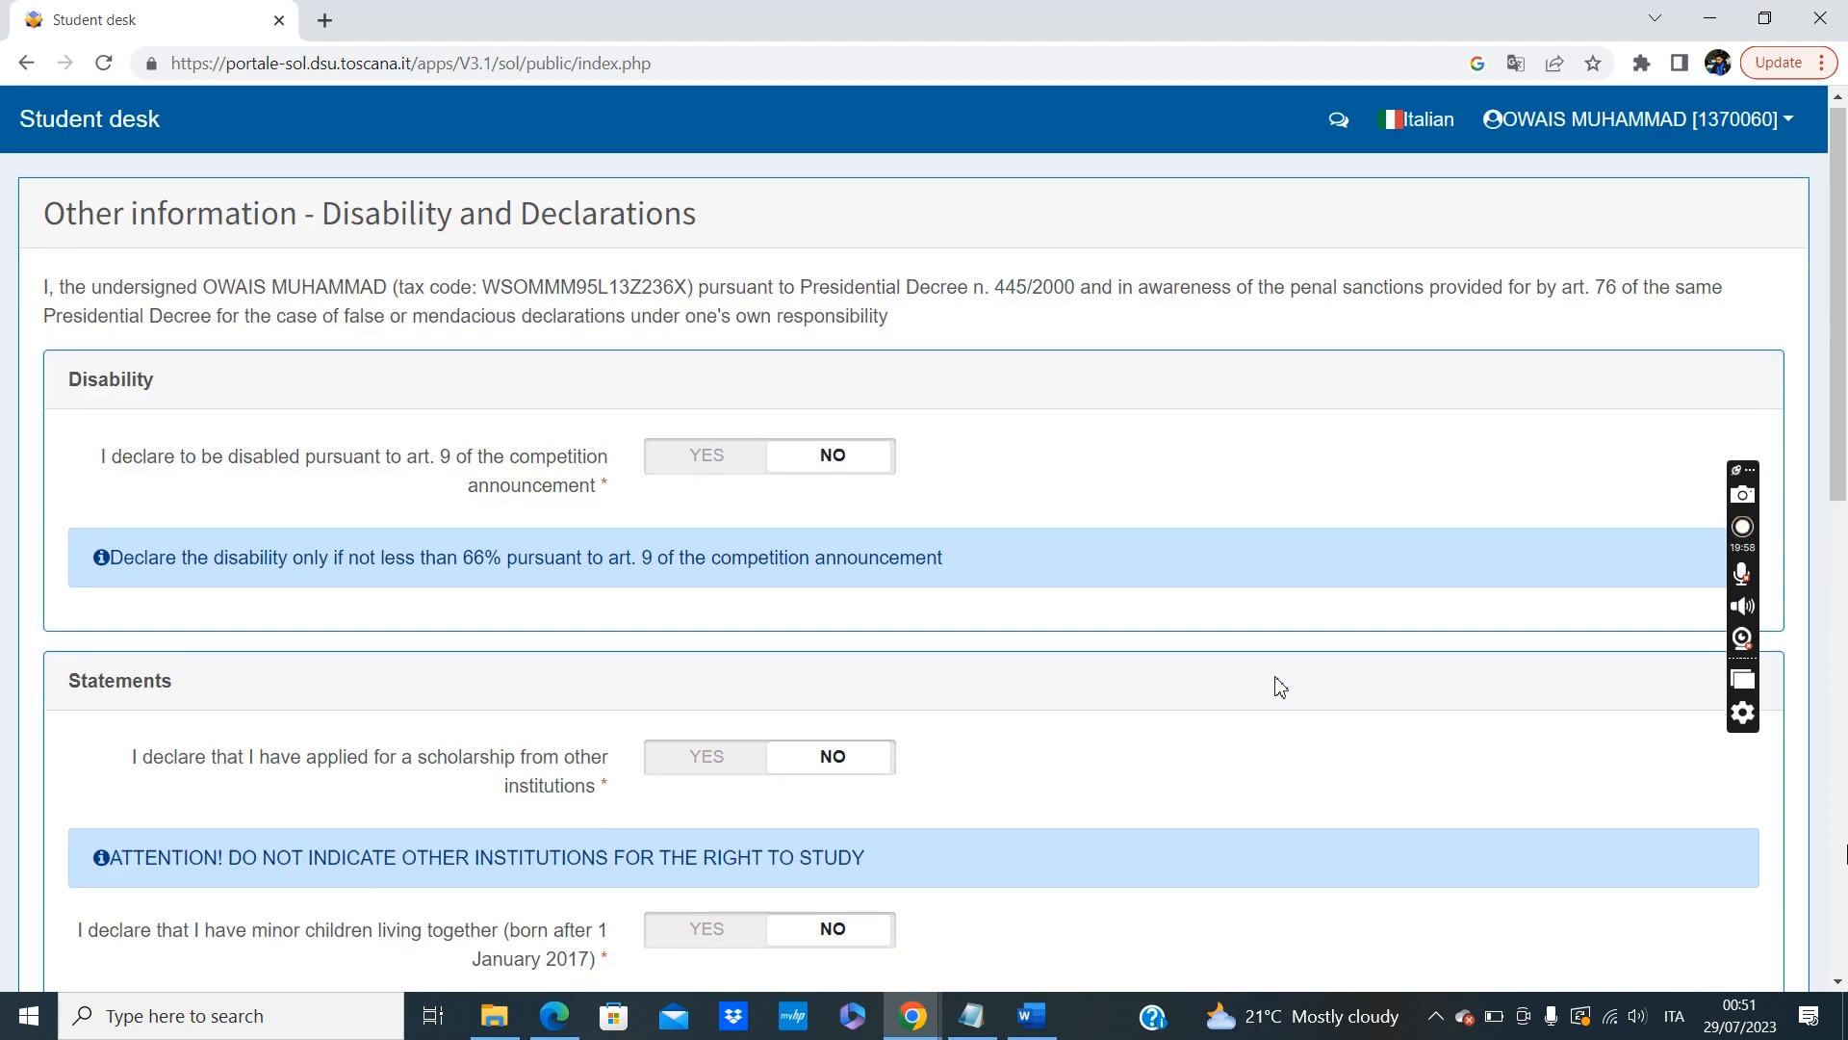
pyautogui.scroll(-15, 1279, 686)
pyautogui.scroll(15, 1279, 687)
pyautogui.scroll(-15, 1279, 686)
pyautogui.click(1686, 903)
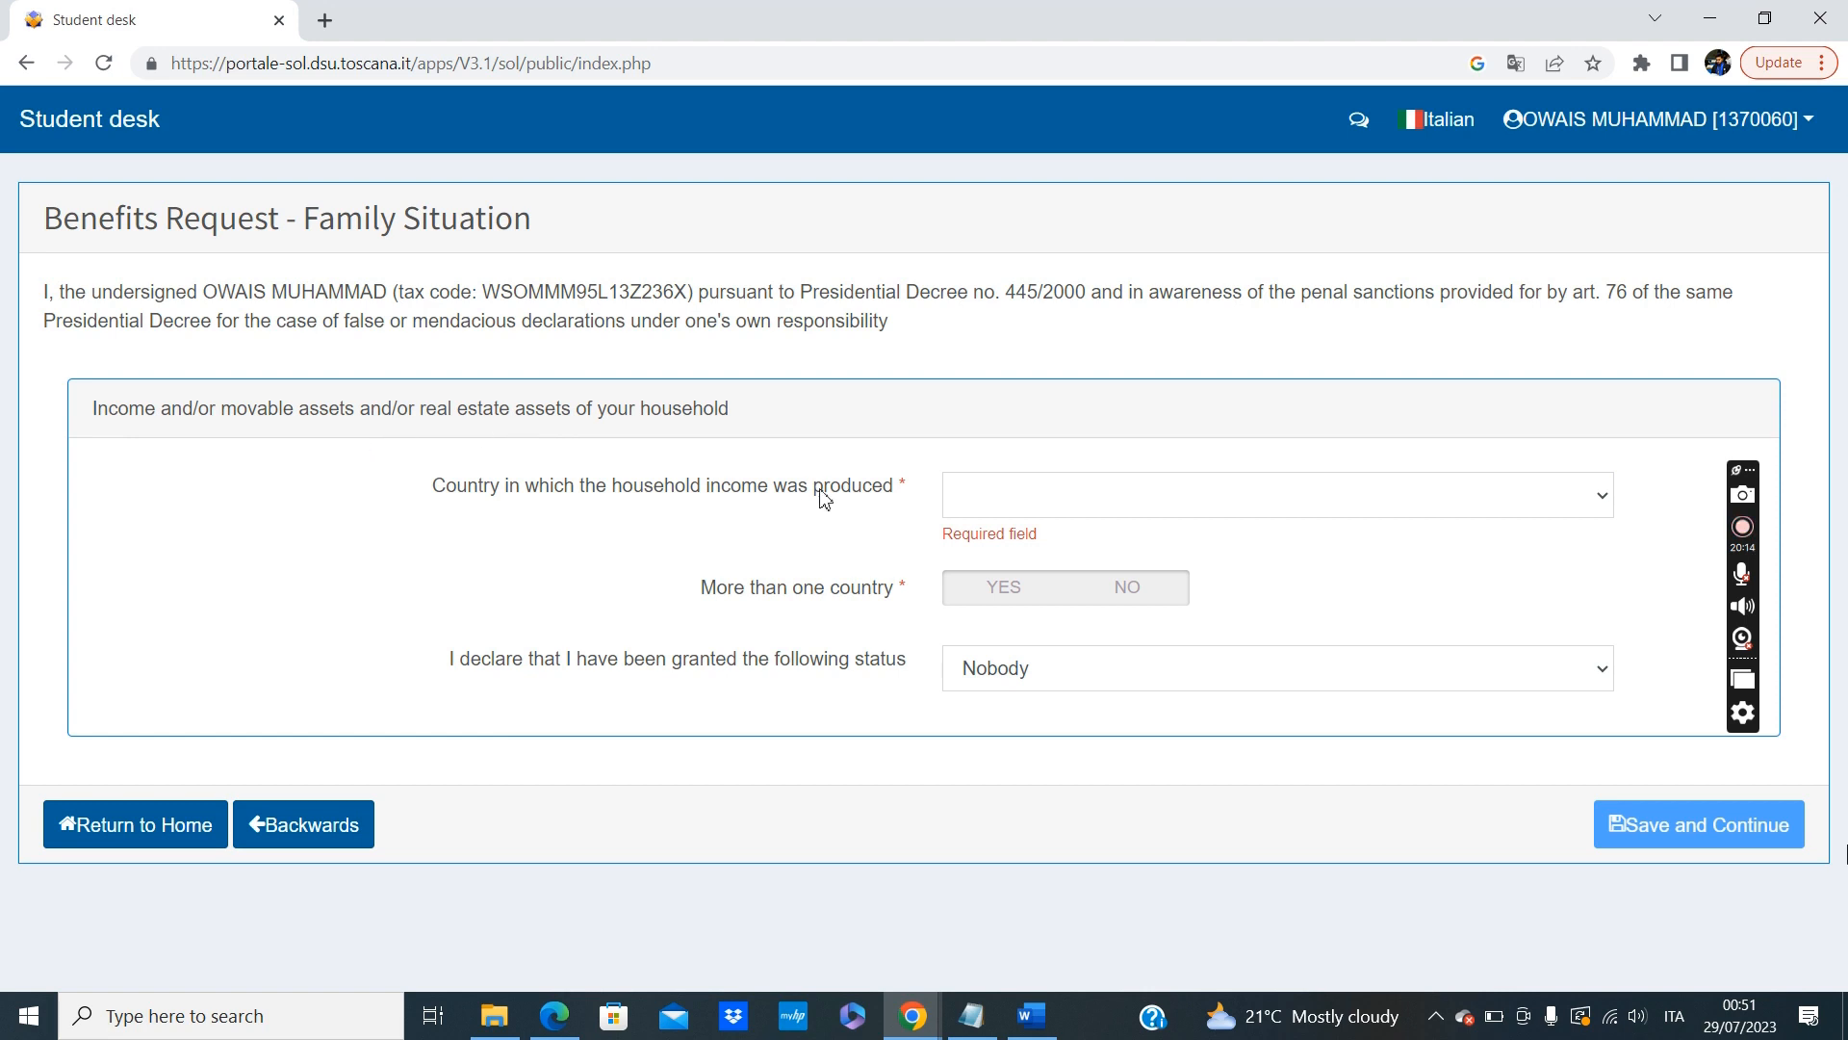
# In the Family Situation section, set the country in which the household income was produced to PAKISTAN - Z236.
pyautogui.click(1132, 502)
pyautogui.click(1132, 503)
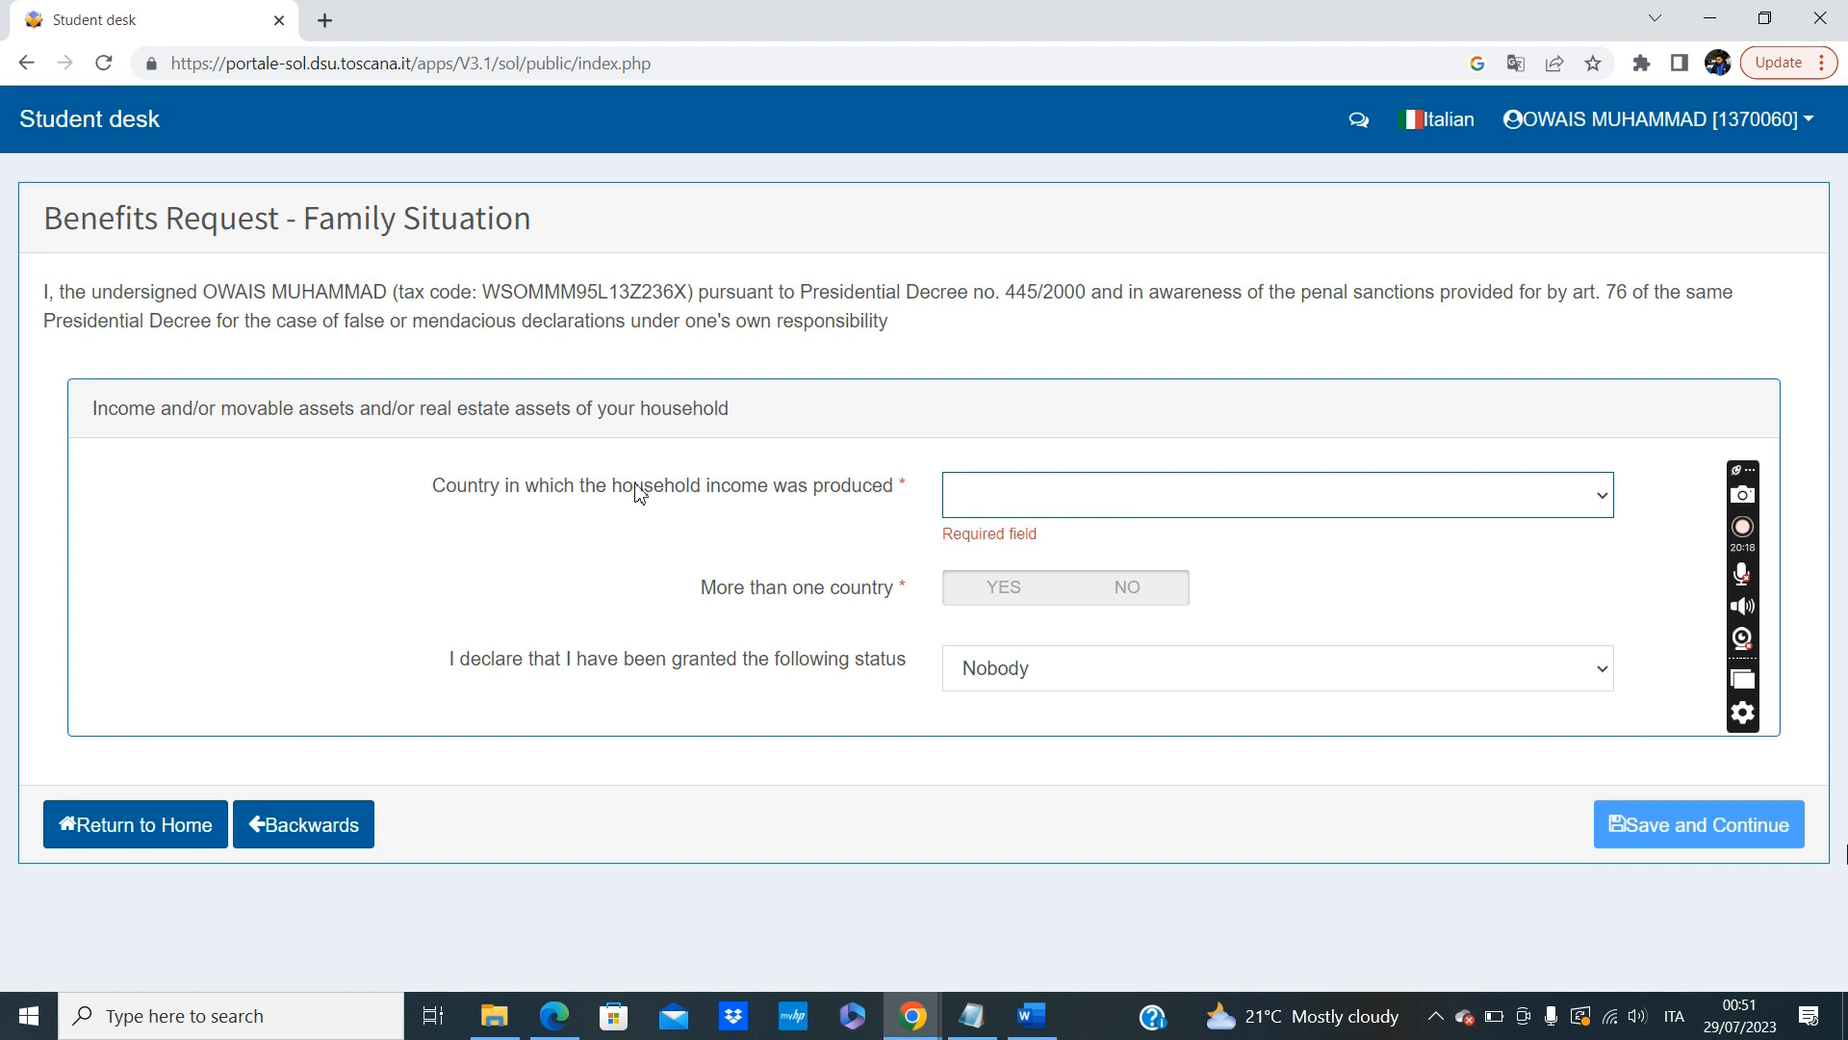
pyautogui.click(1062, 497)
pyautogui.press('p')
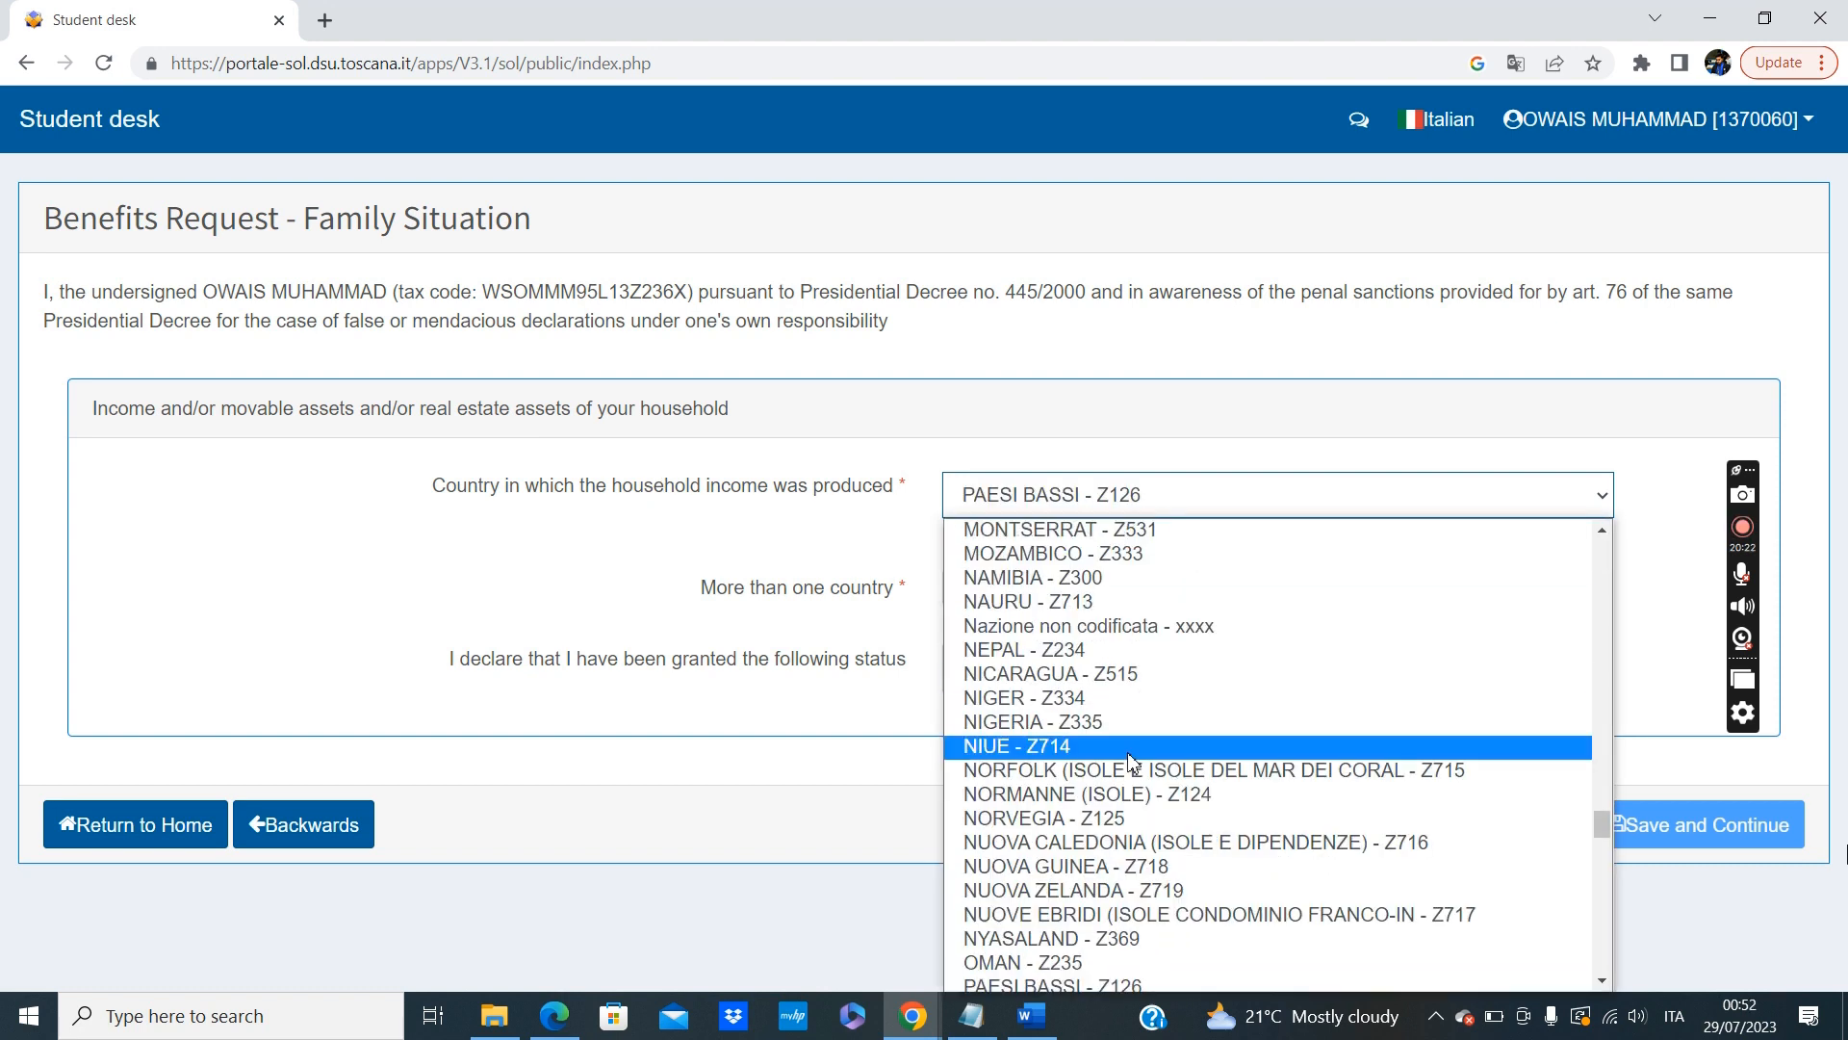
pyautogui.scroll(-2, 1059, 742)
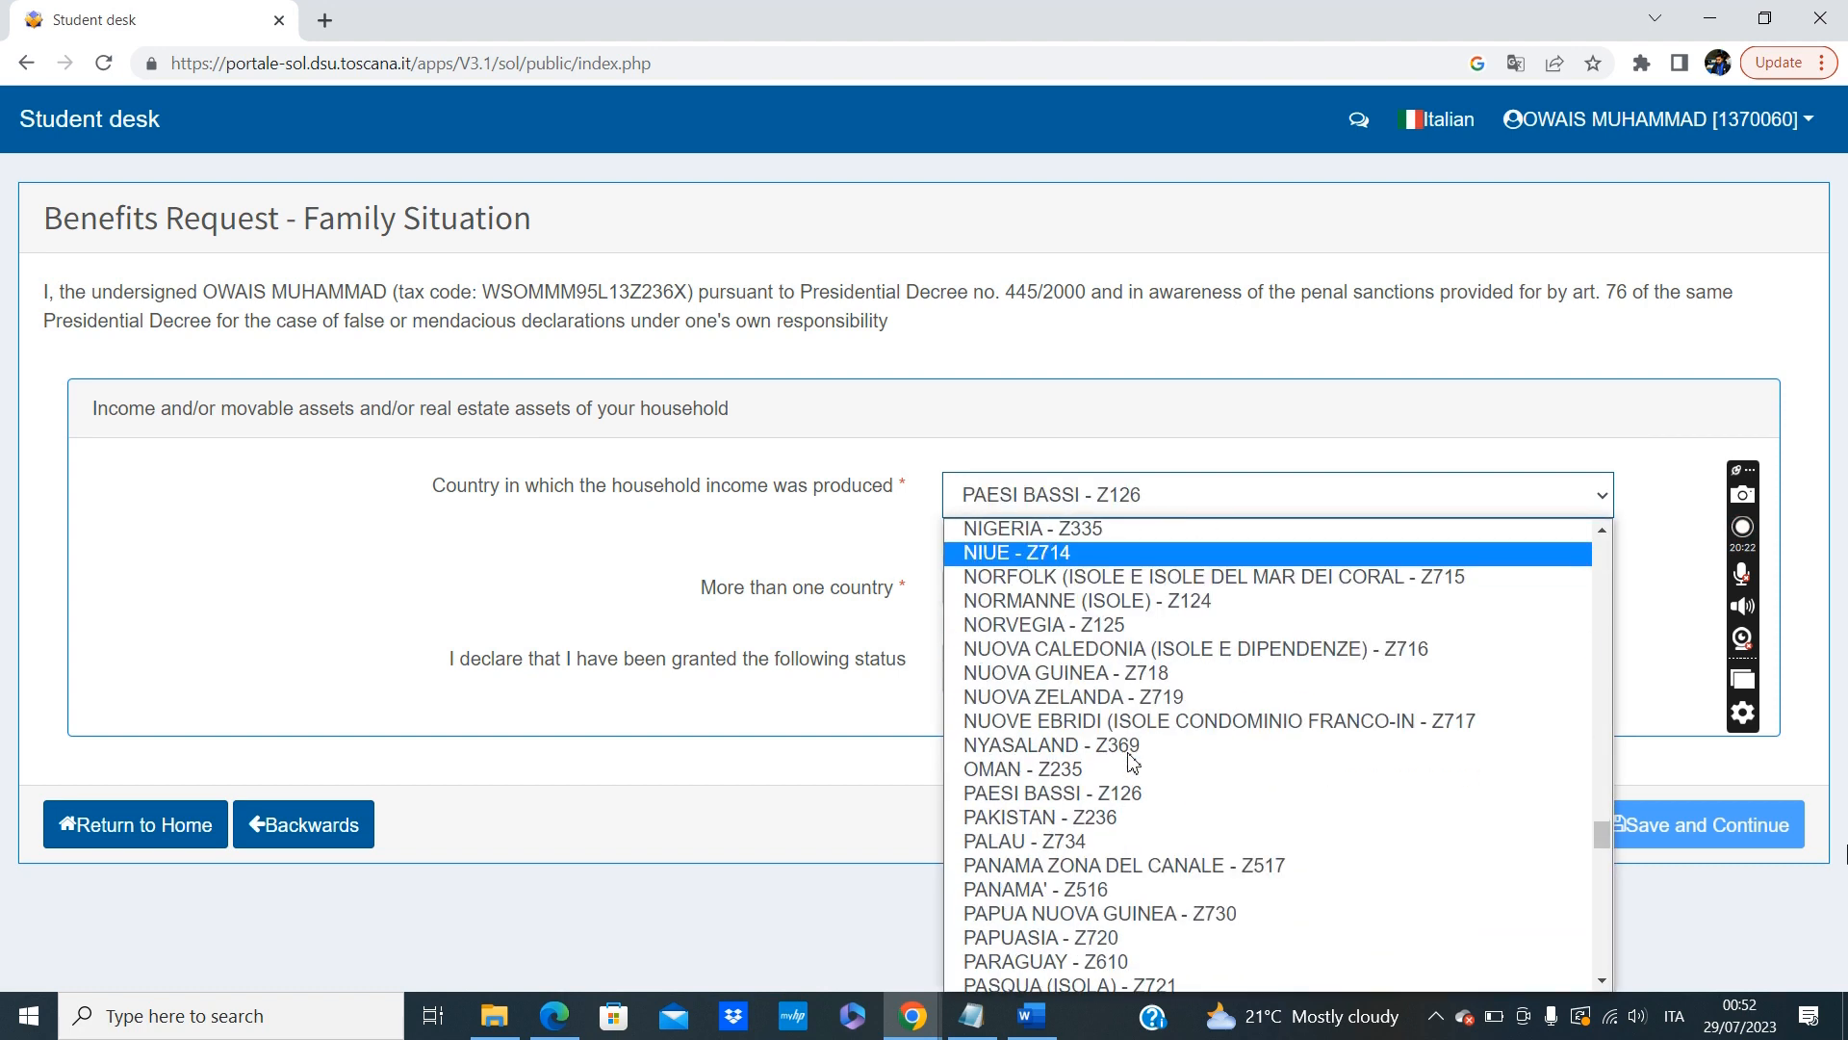
pyautogui.click(1085, 820)
# Answer NO to income from more than one country, keep the granted status as Nobody, and save the Family Situation section.
pyautogui.click(1126, 558)
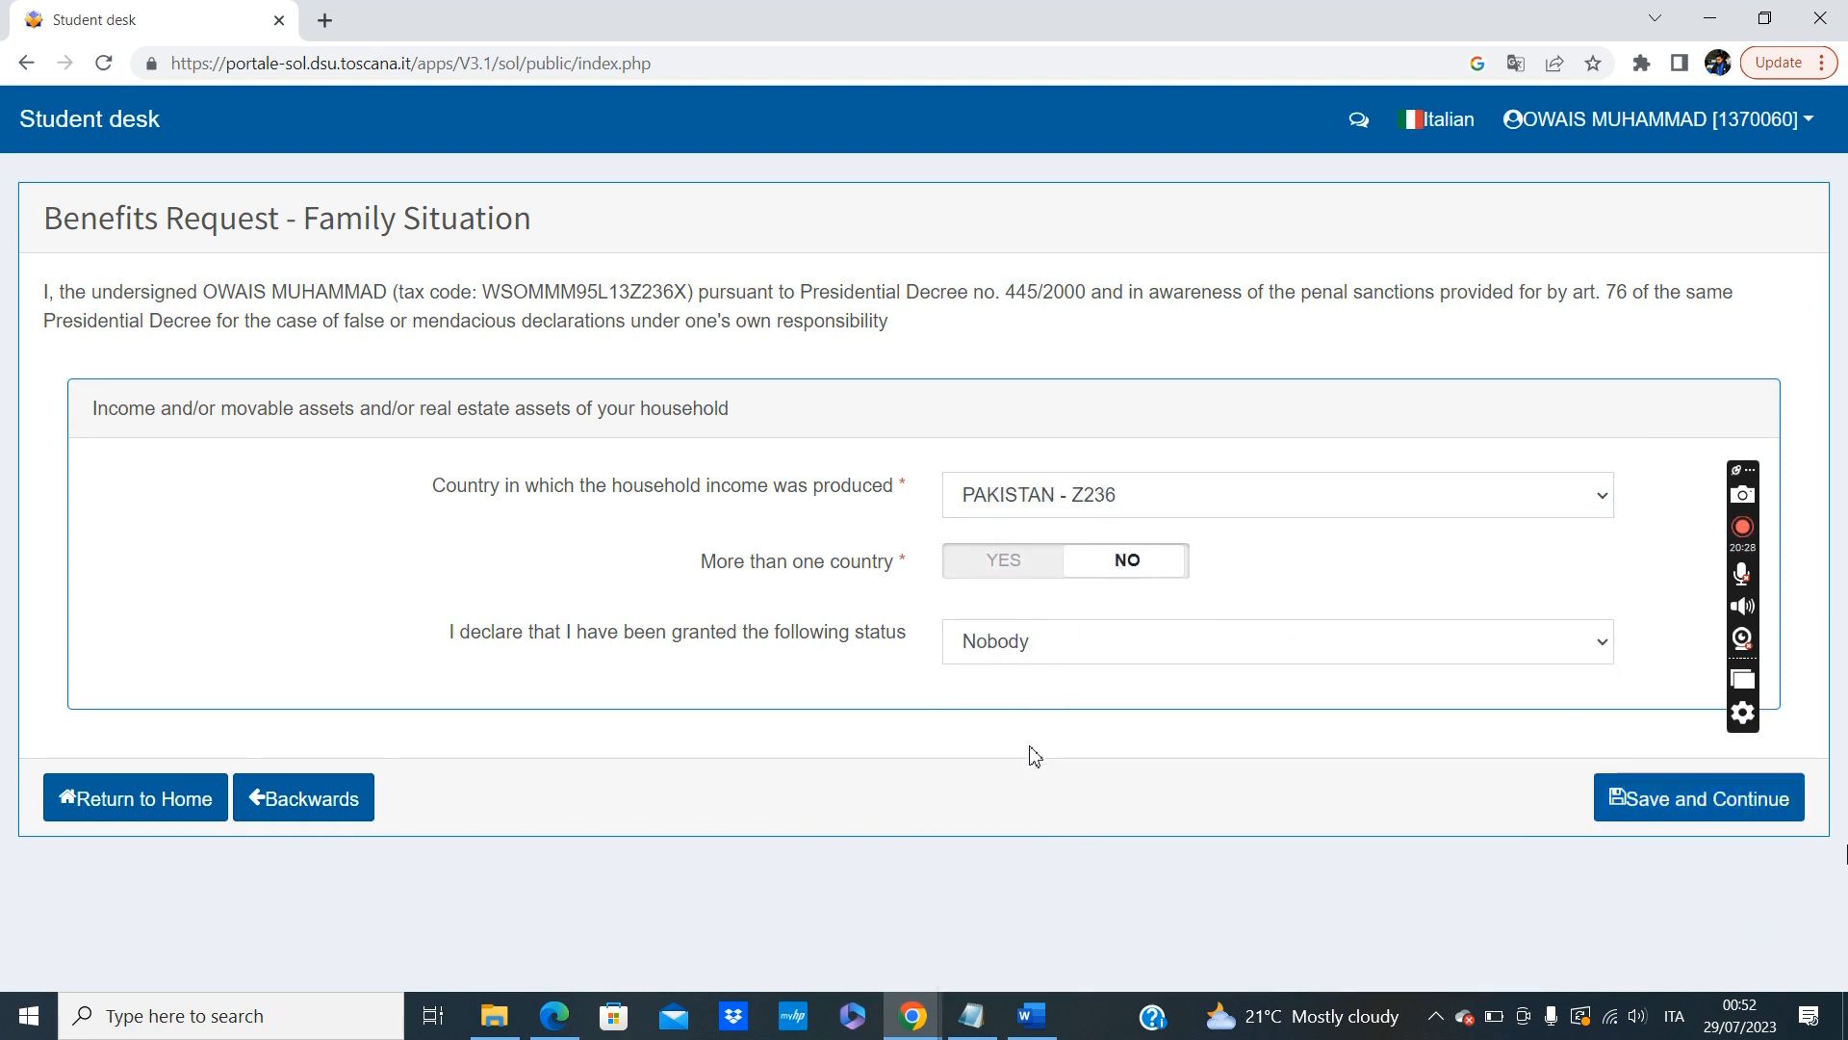
pyautogui.click(1016, 649)
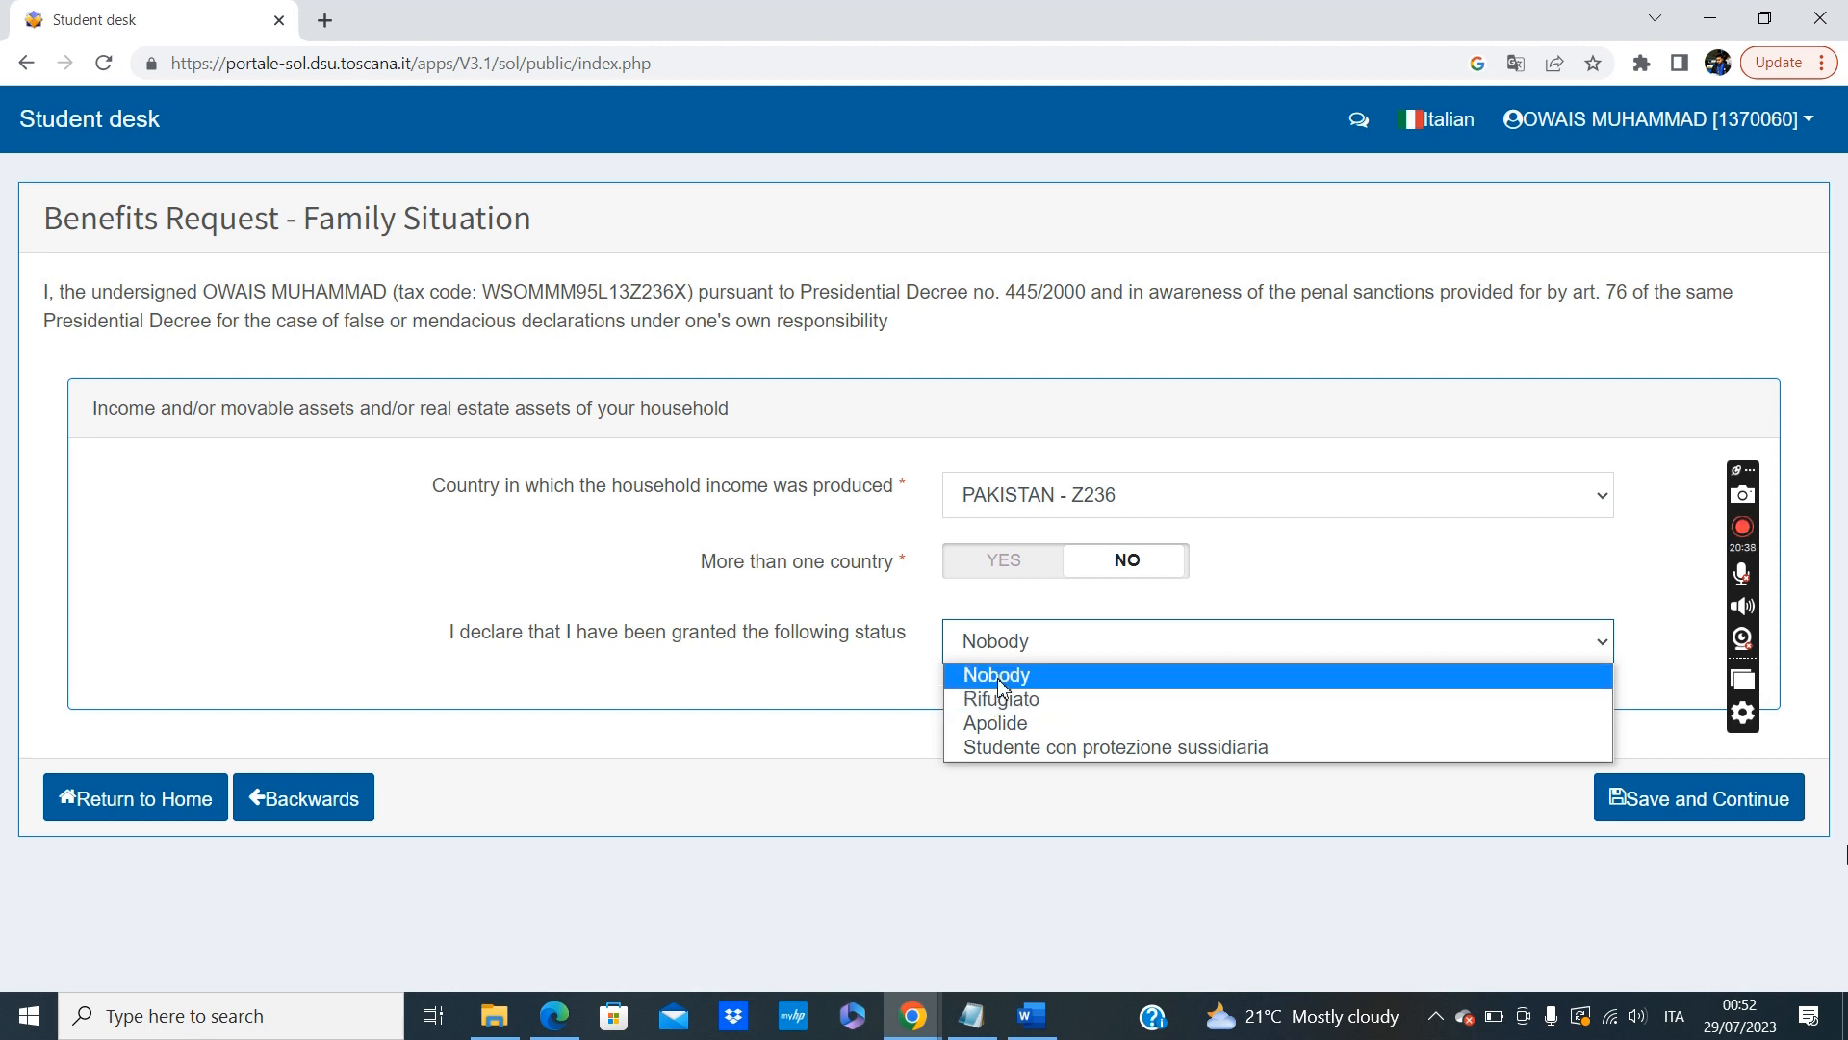
pyautogui.click(999, 686)
pyautogui.click(1722, 807)
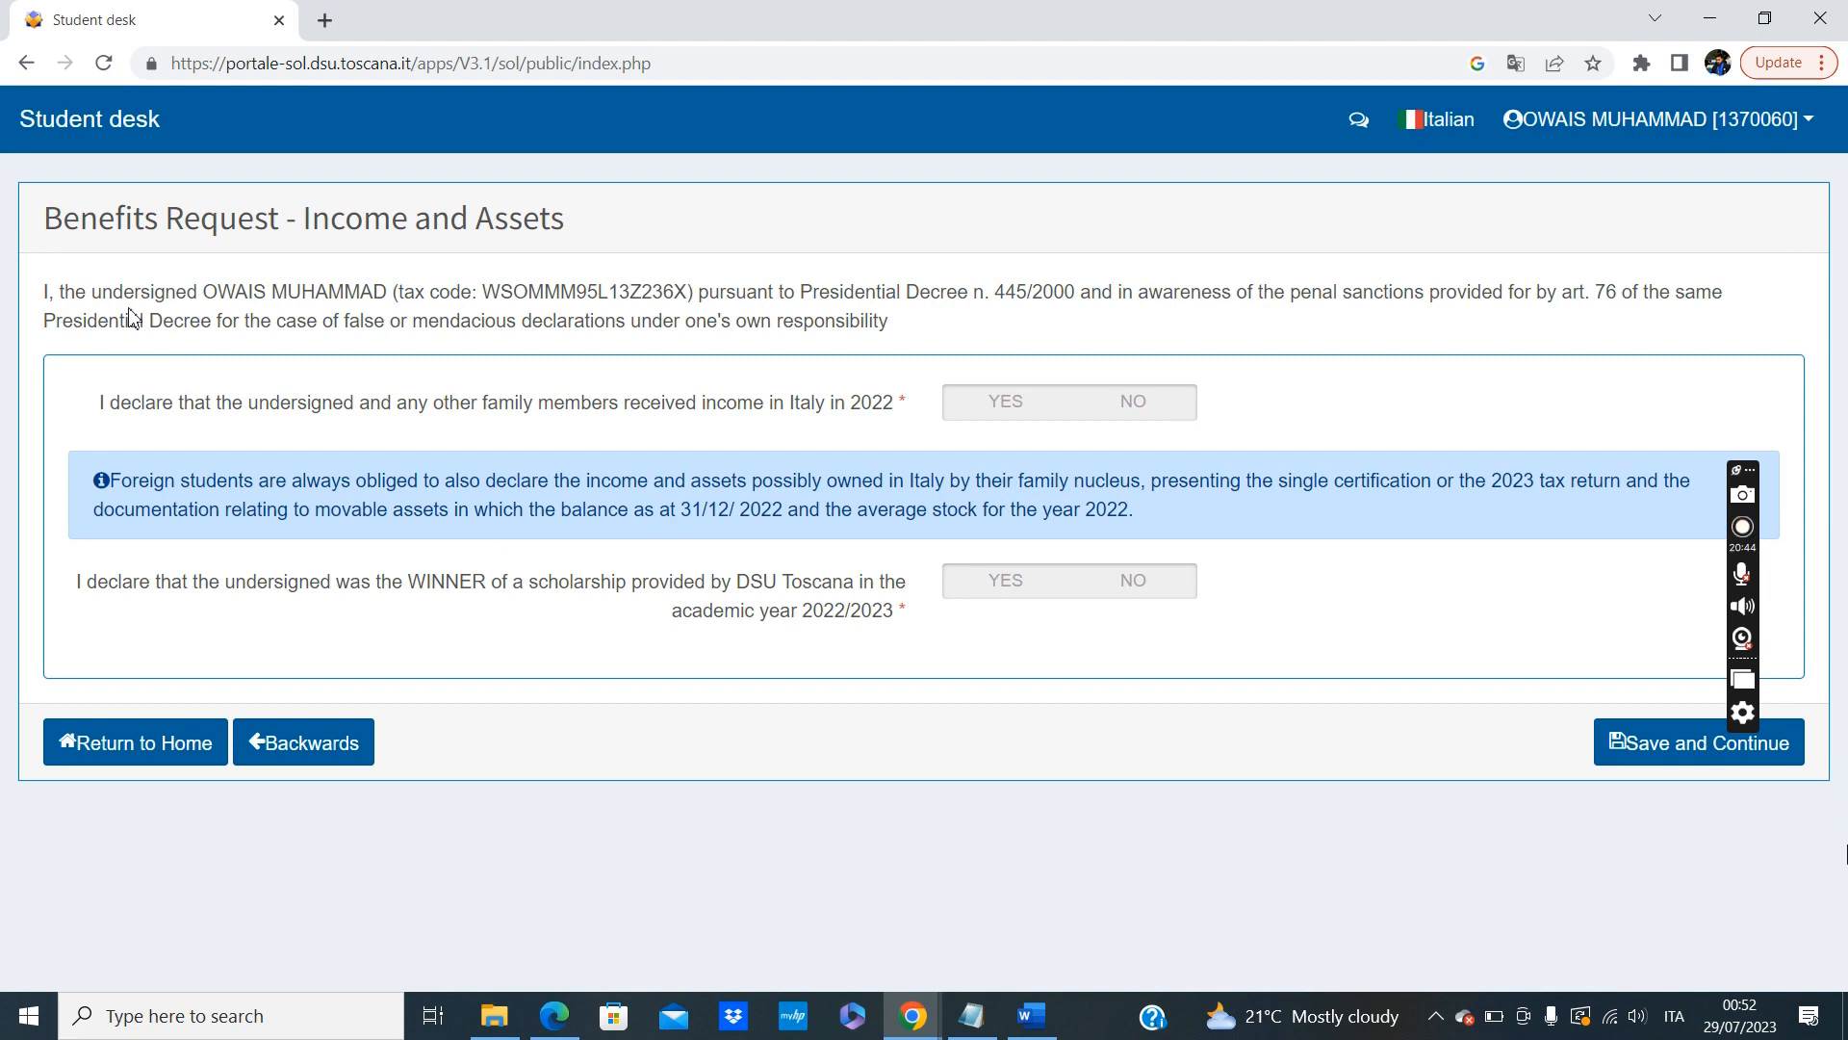
# Answer NO to income received in Italy in 2022 and to winning a DSU Toscana scholarship in 2022/2023, and save to continue.
pyautogui.click(1133, 402)
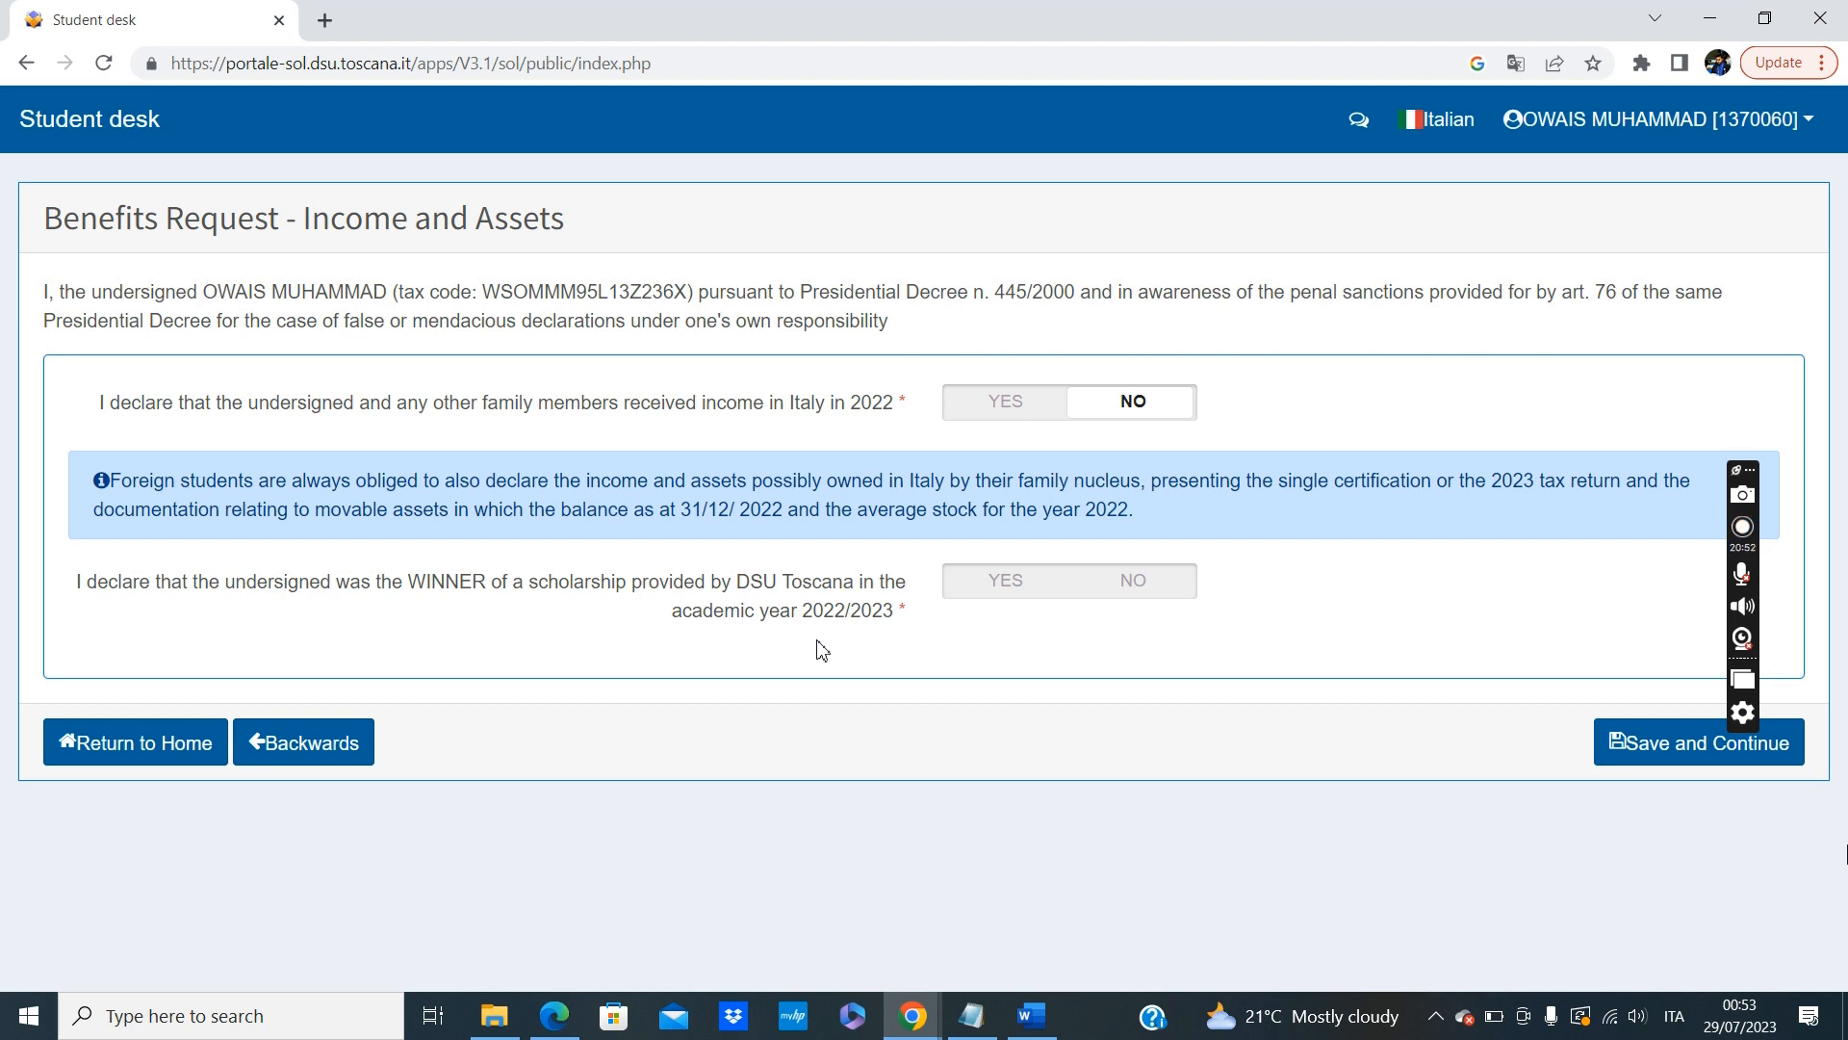
pyautogui.click(1123, 587)
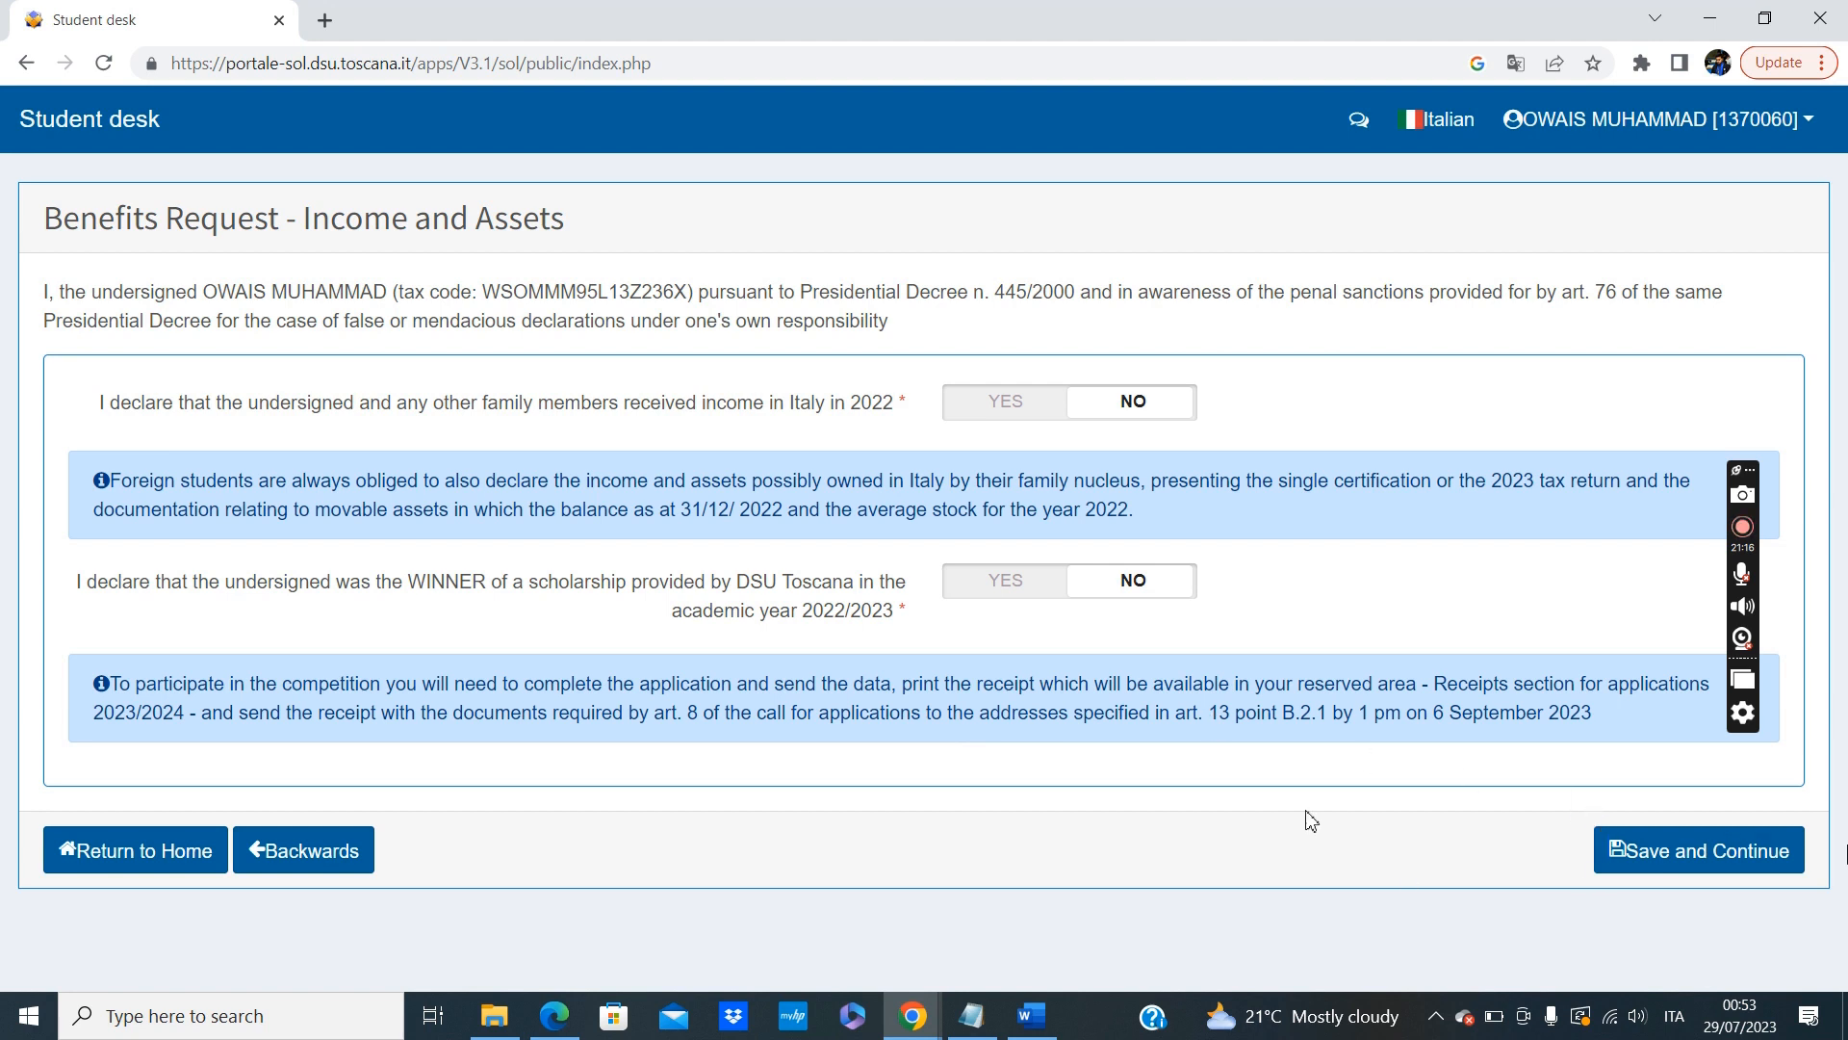
pyautogui.click(1687, 866)
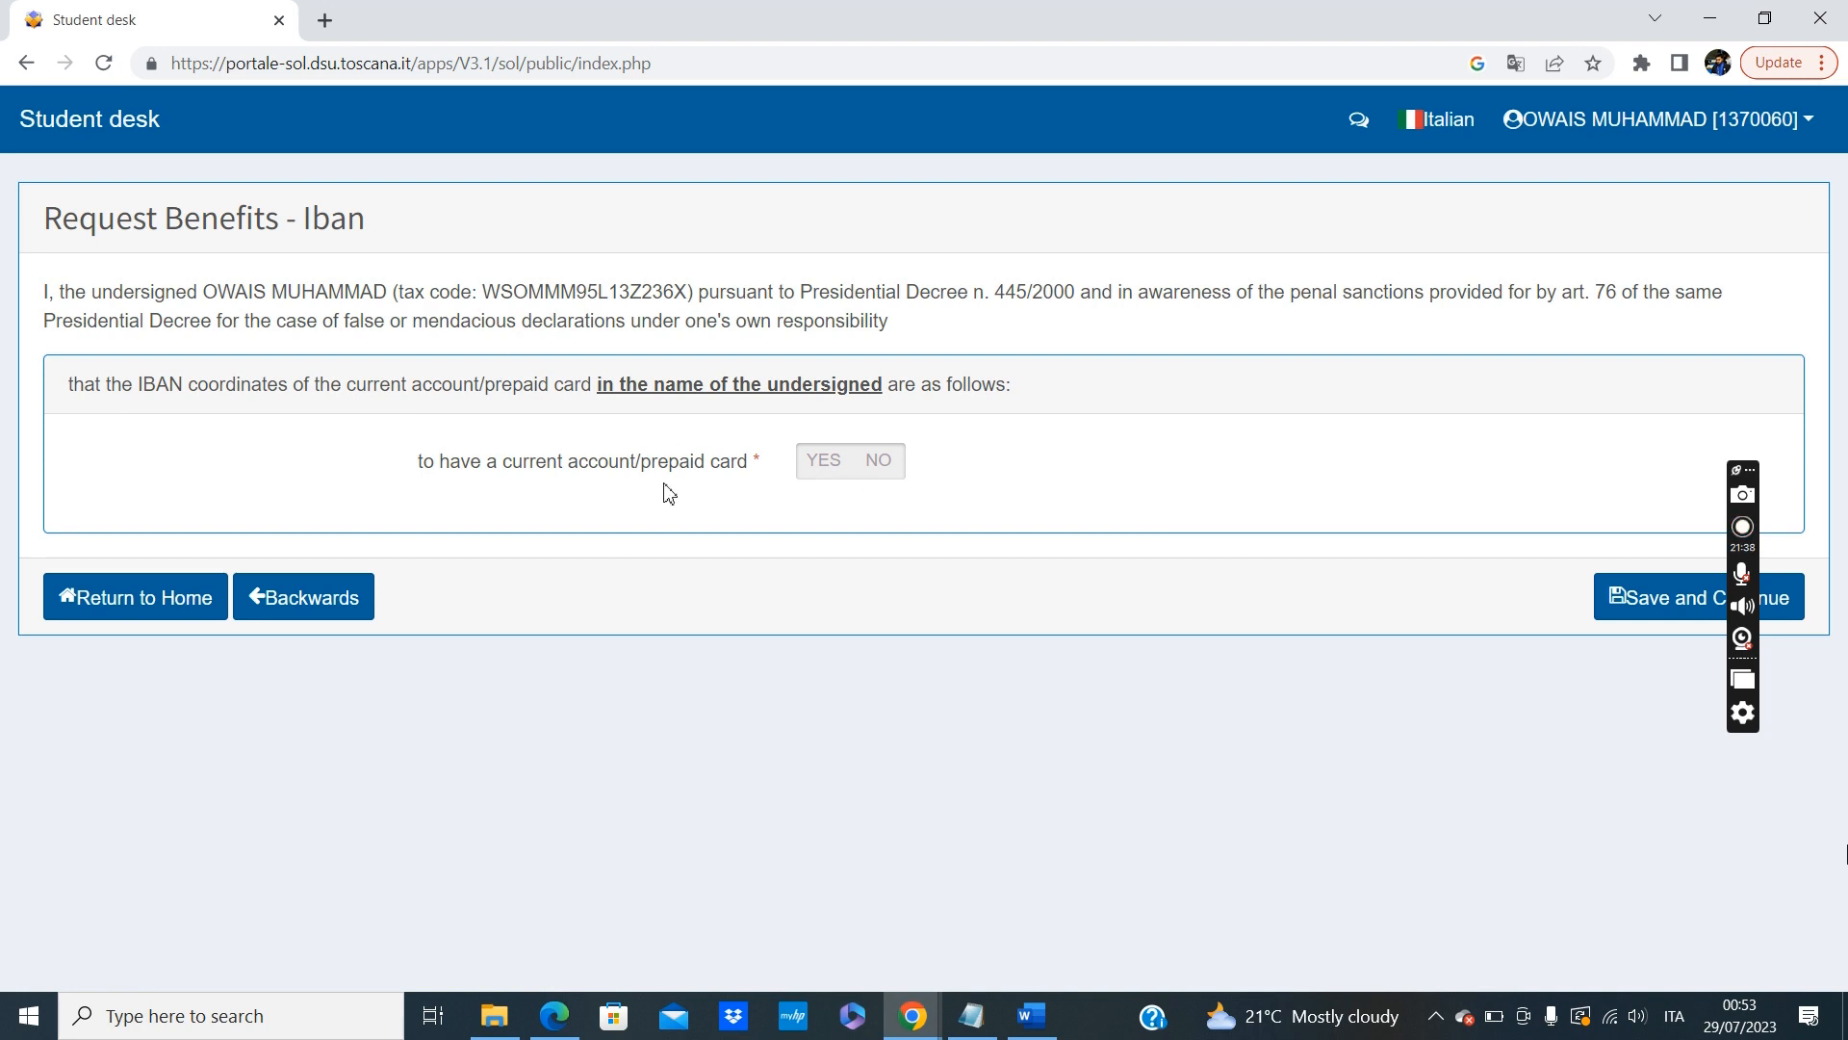
# In the Iban section, answer NO to having a current account/prepaid card and save to continue.
pyautogui.click(878, 470)
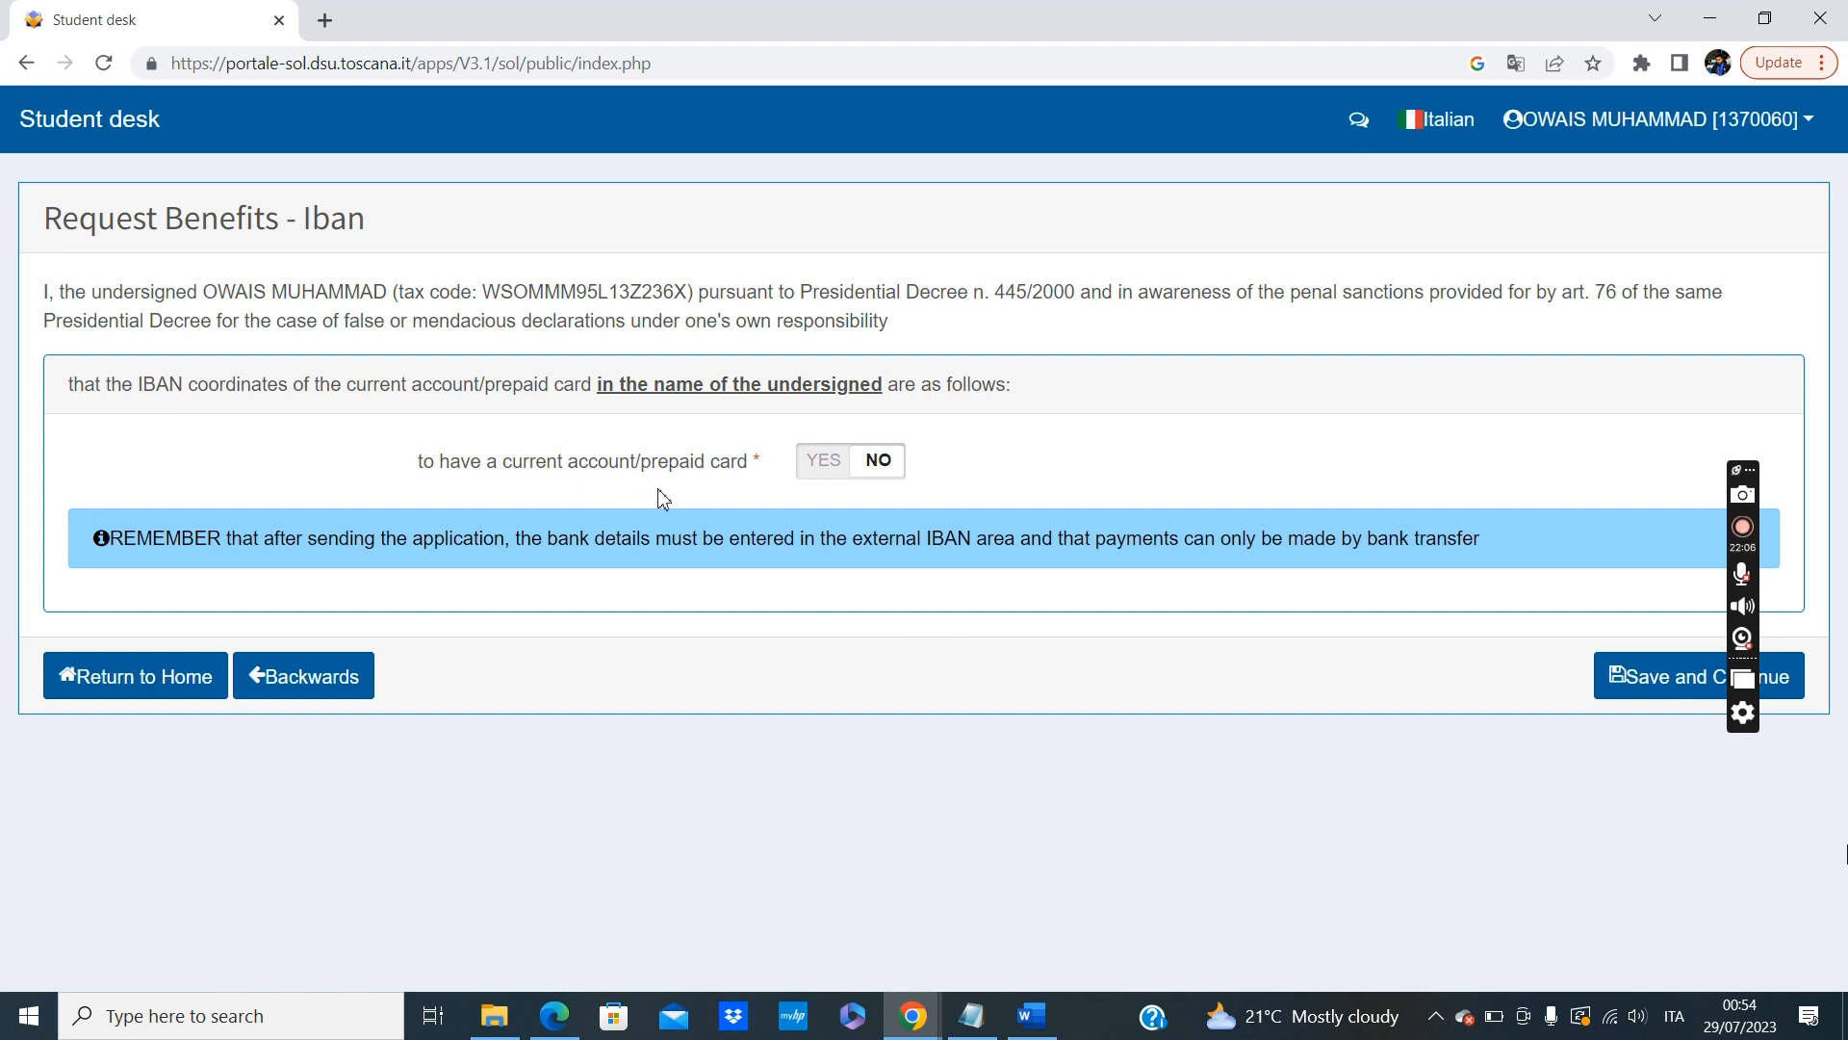
pyautogui.click(1652, 679)
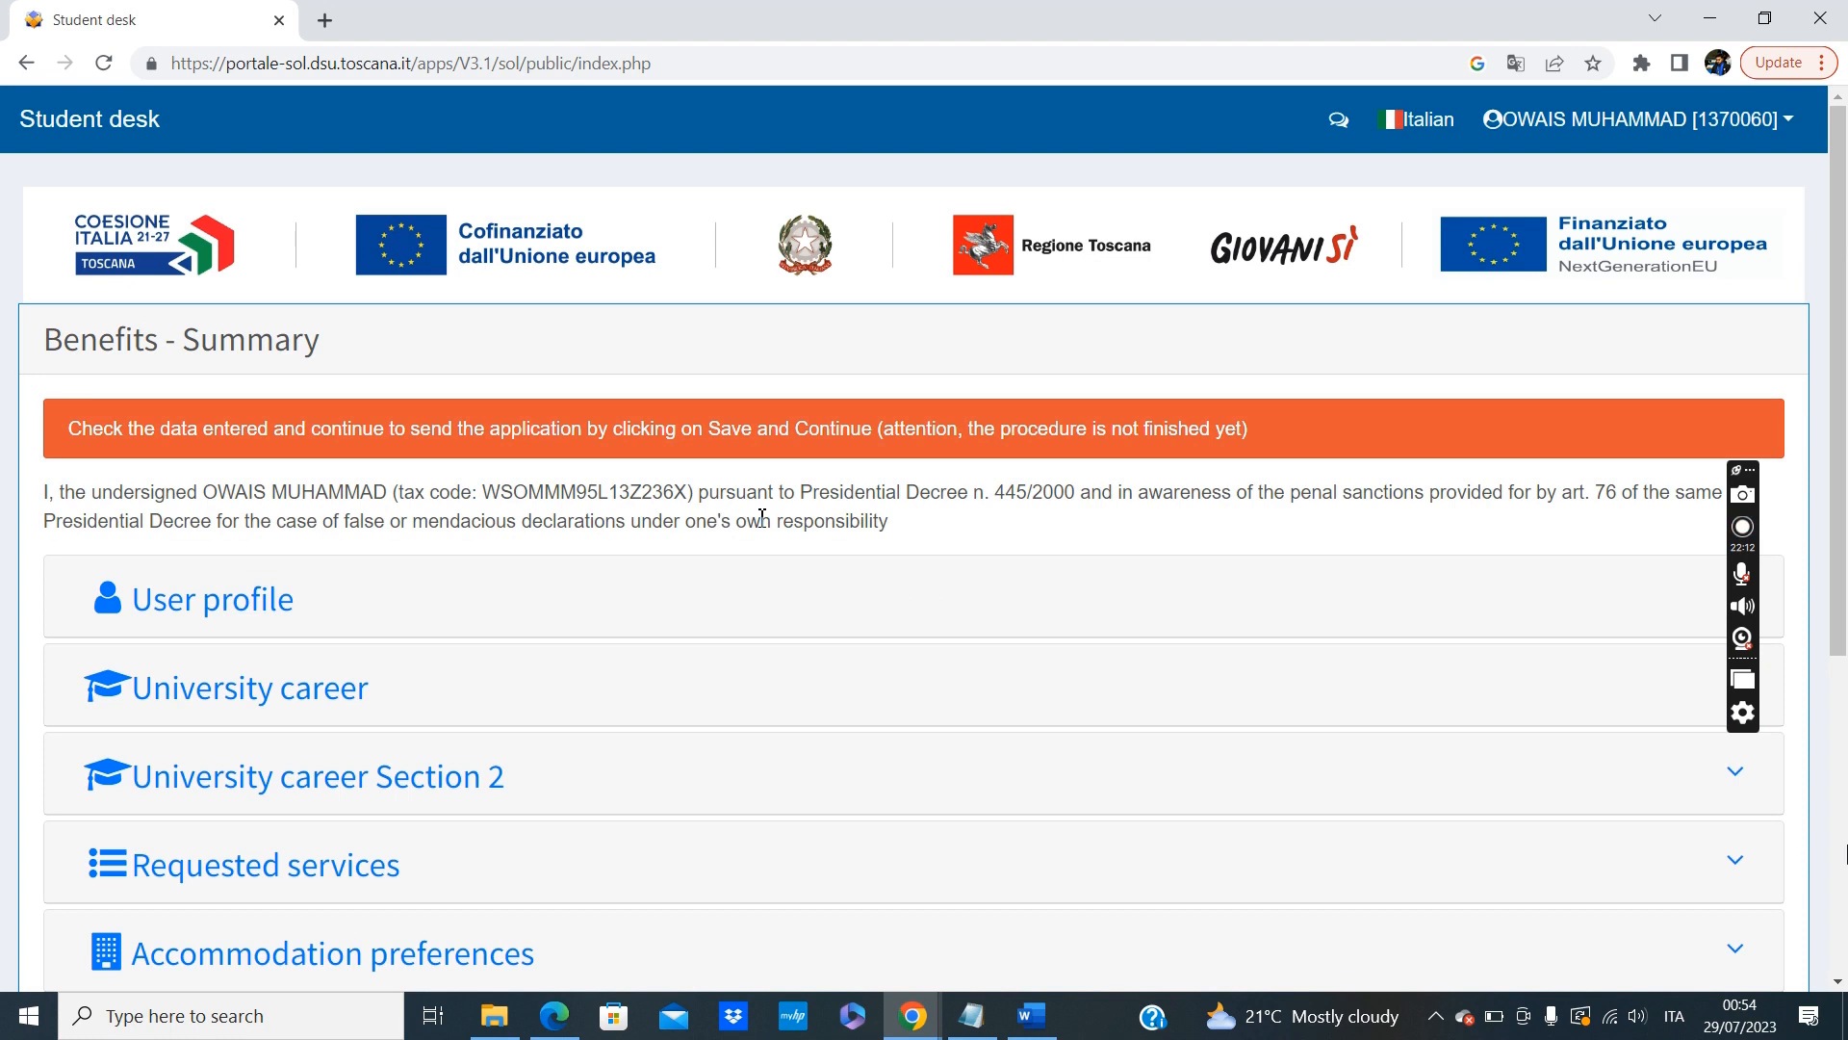
# Look over the Benefits Summary sections and review the User profile declarations, collapsing that section after reading.
pyautogui.scroll(-5, 632, 590)
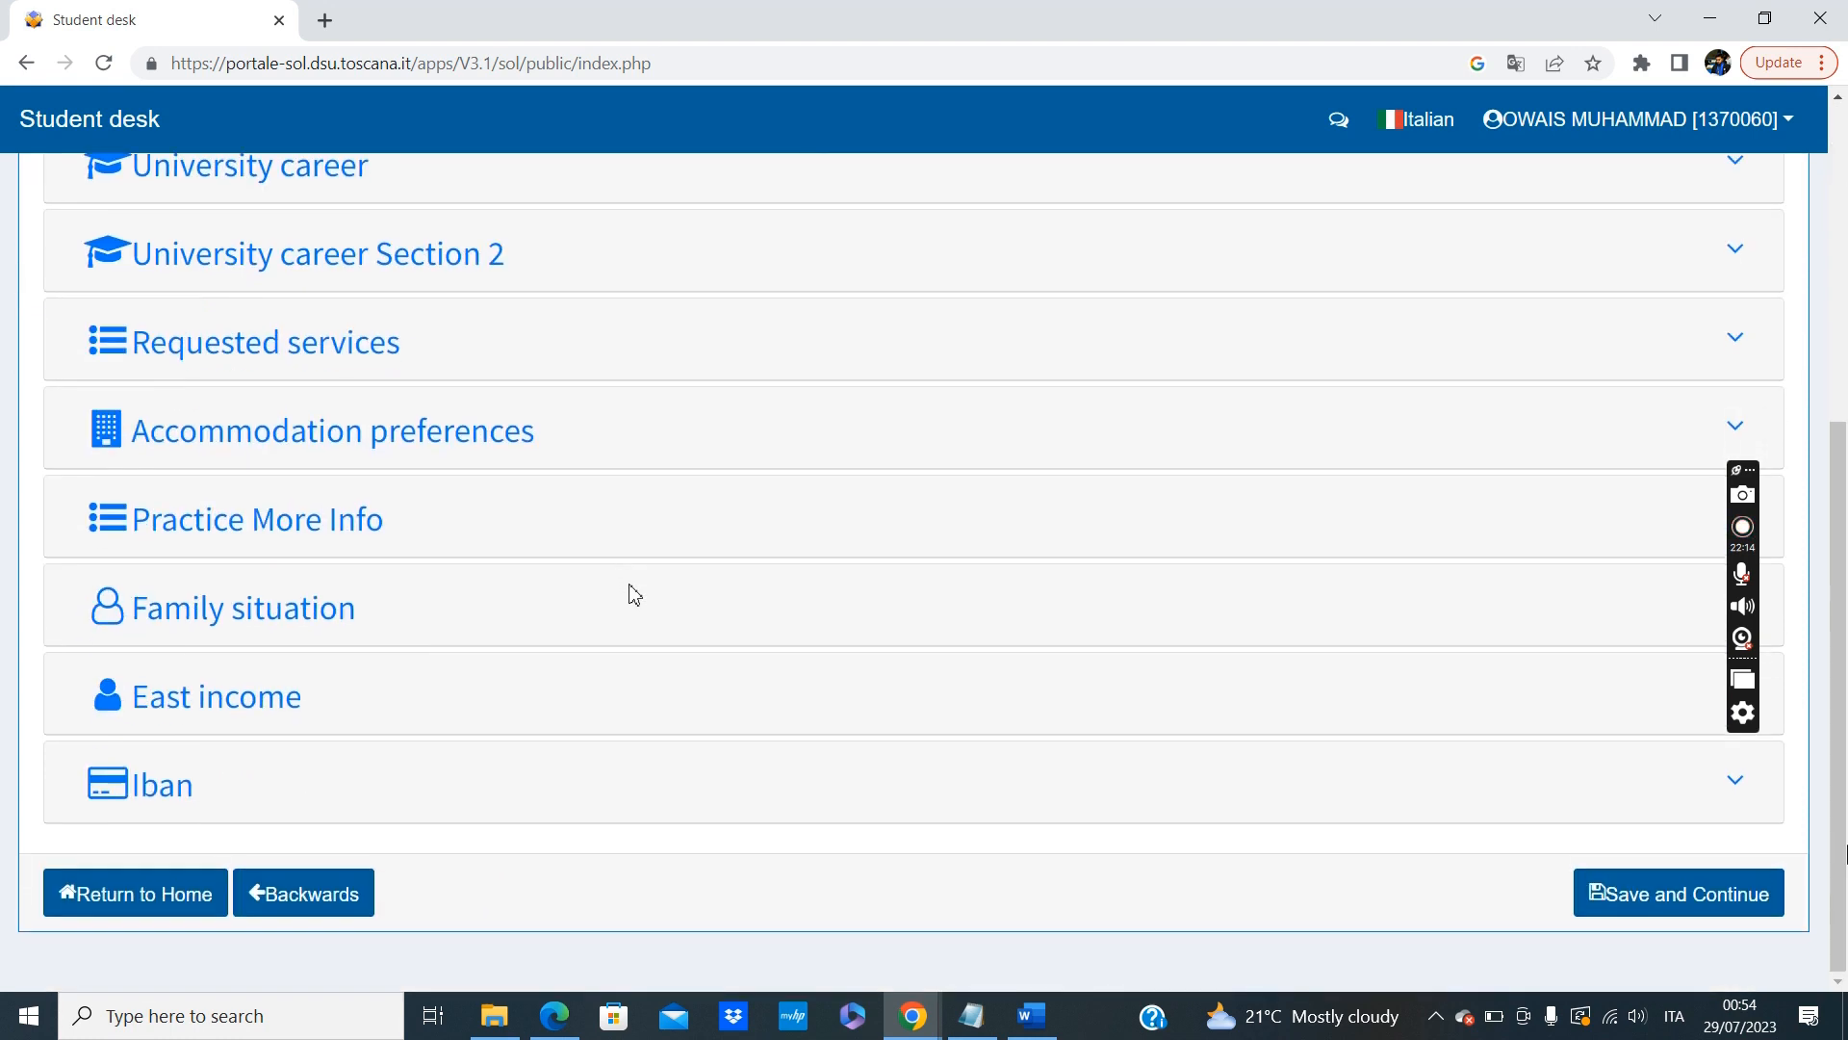
pyautogui.scroll(3, 632, 590)
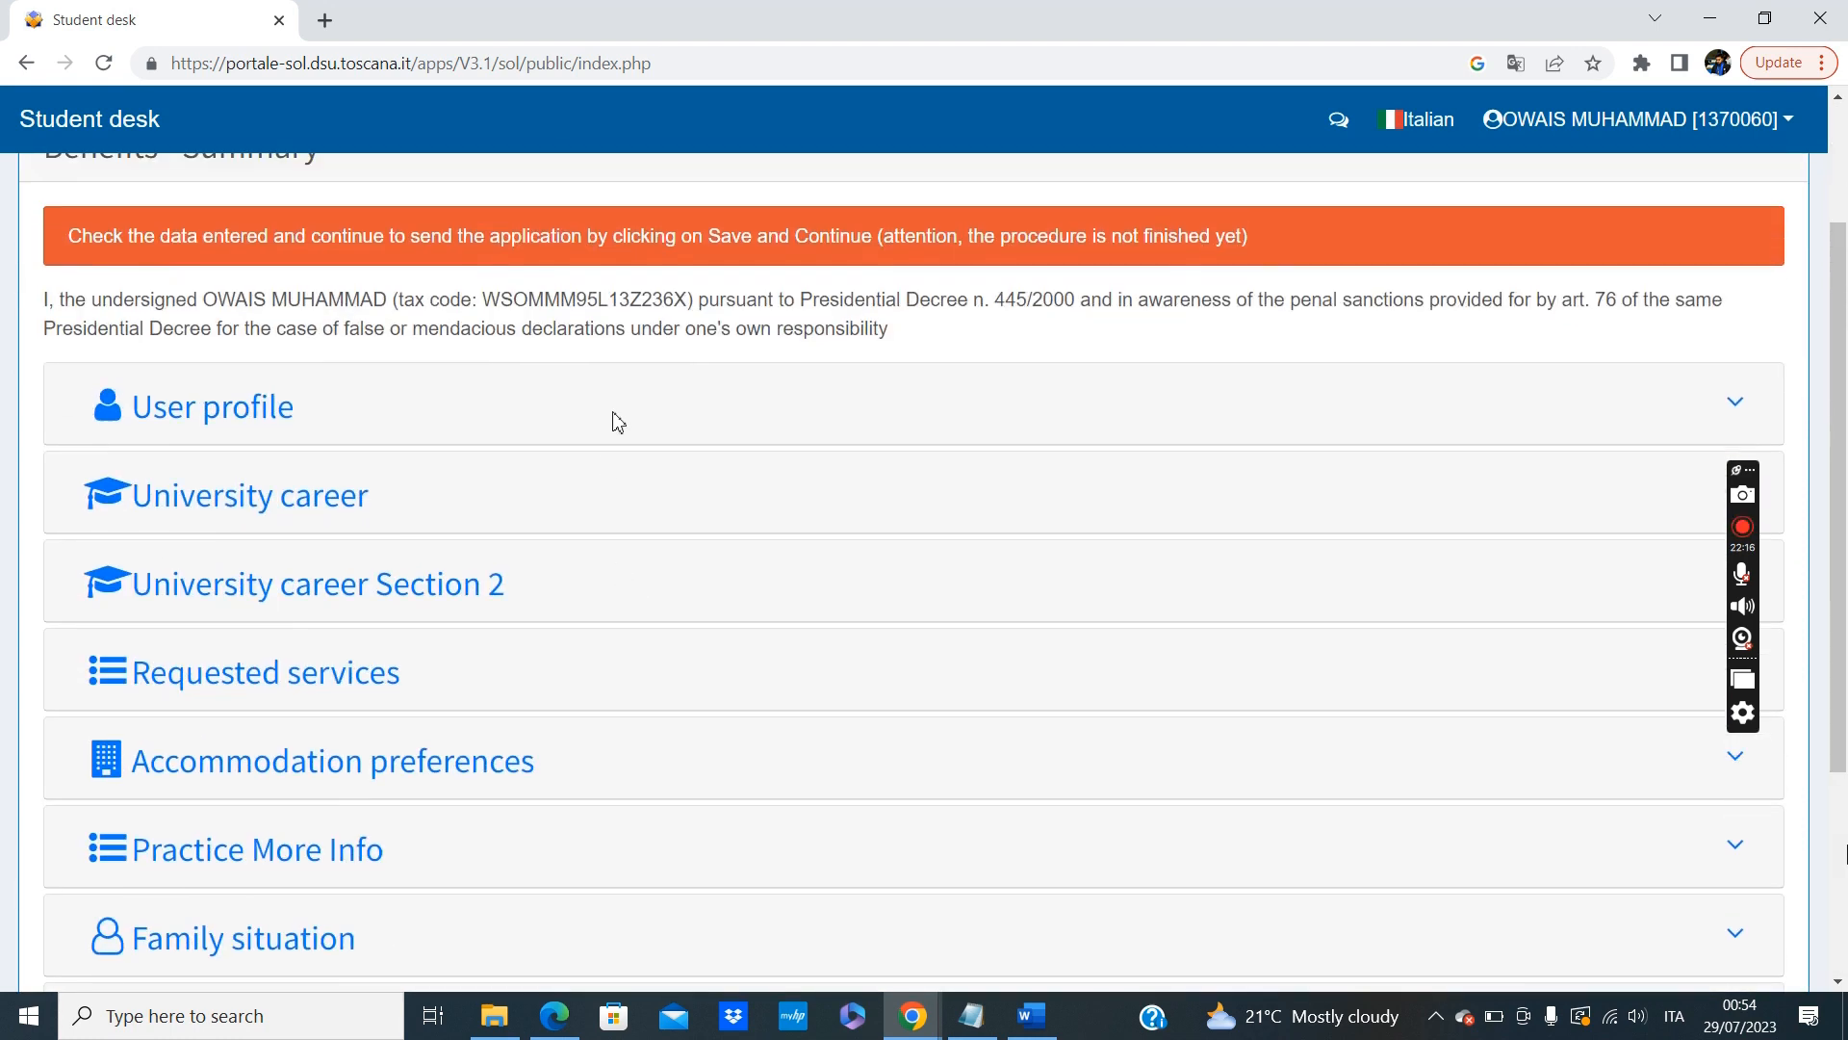
pyautogui.click(258, 411)
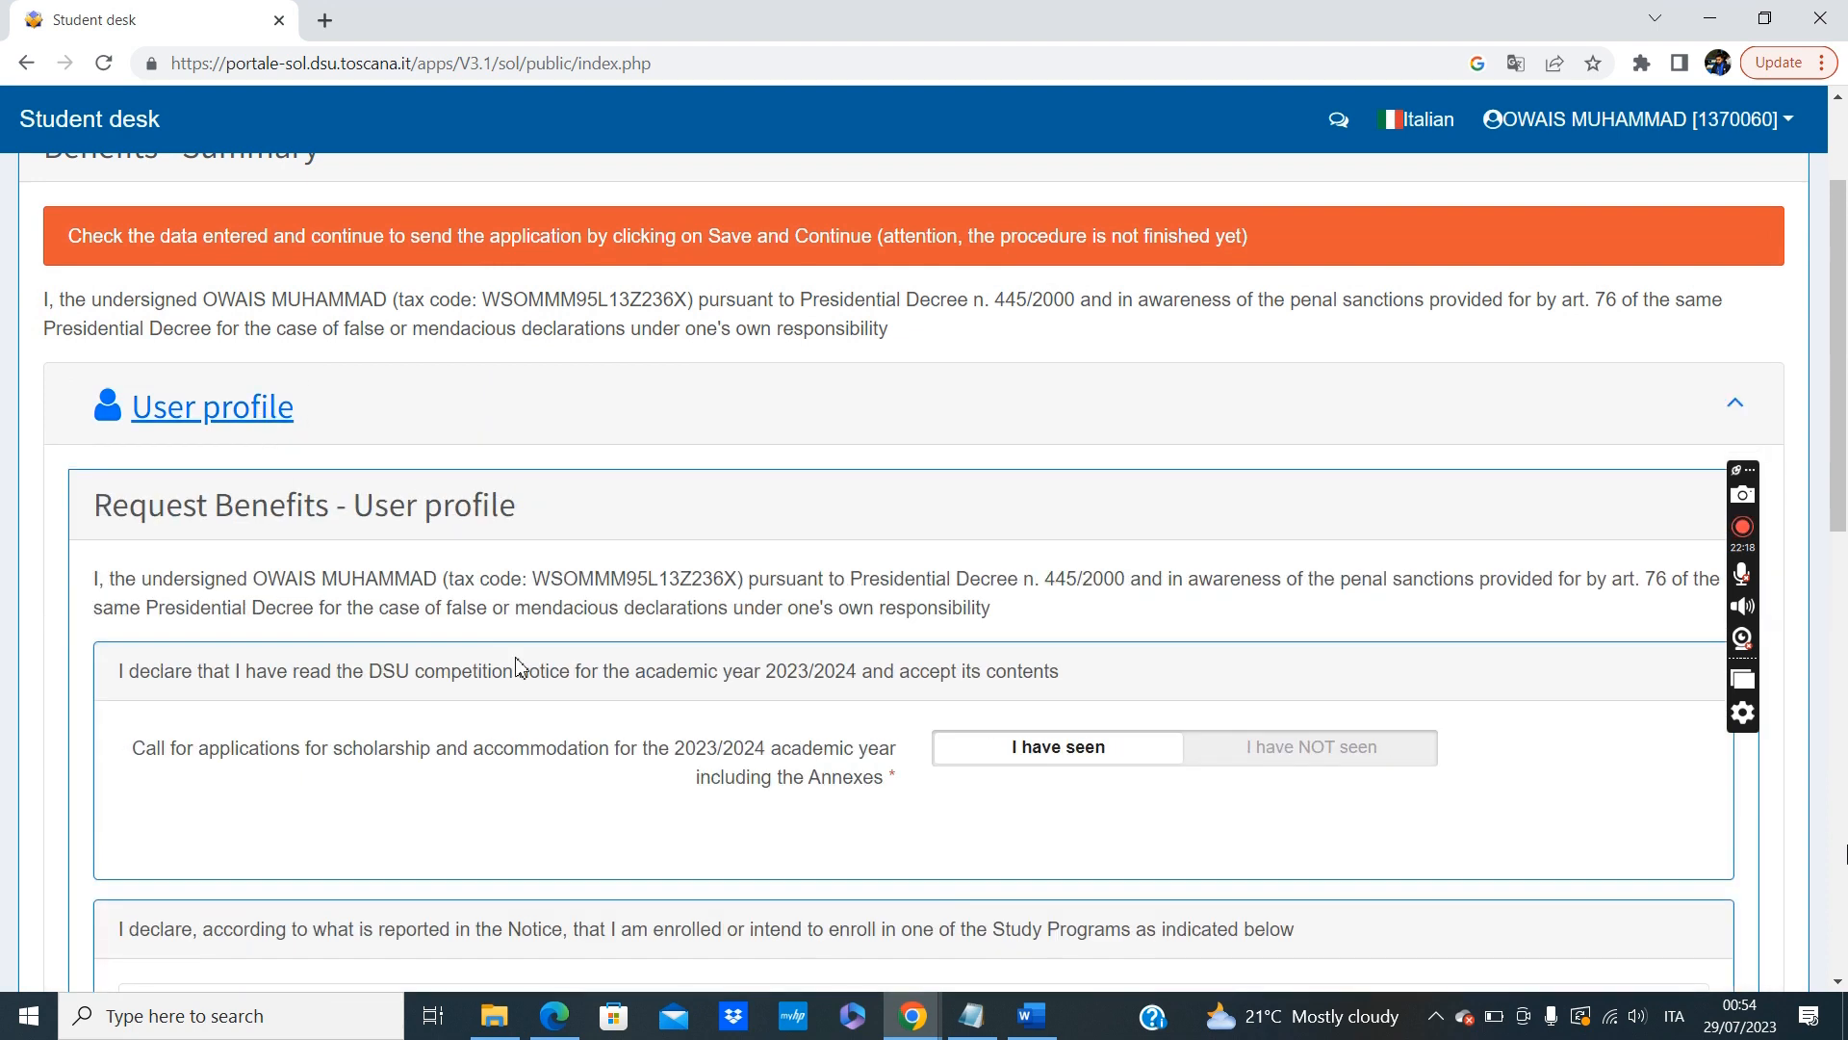
pyautogui.scroll(-10, 517, 664)
pyautogui.scroll(12, 517, 664)
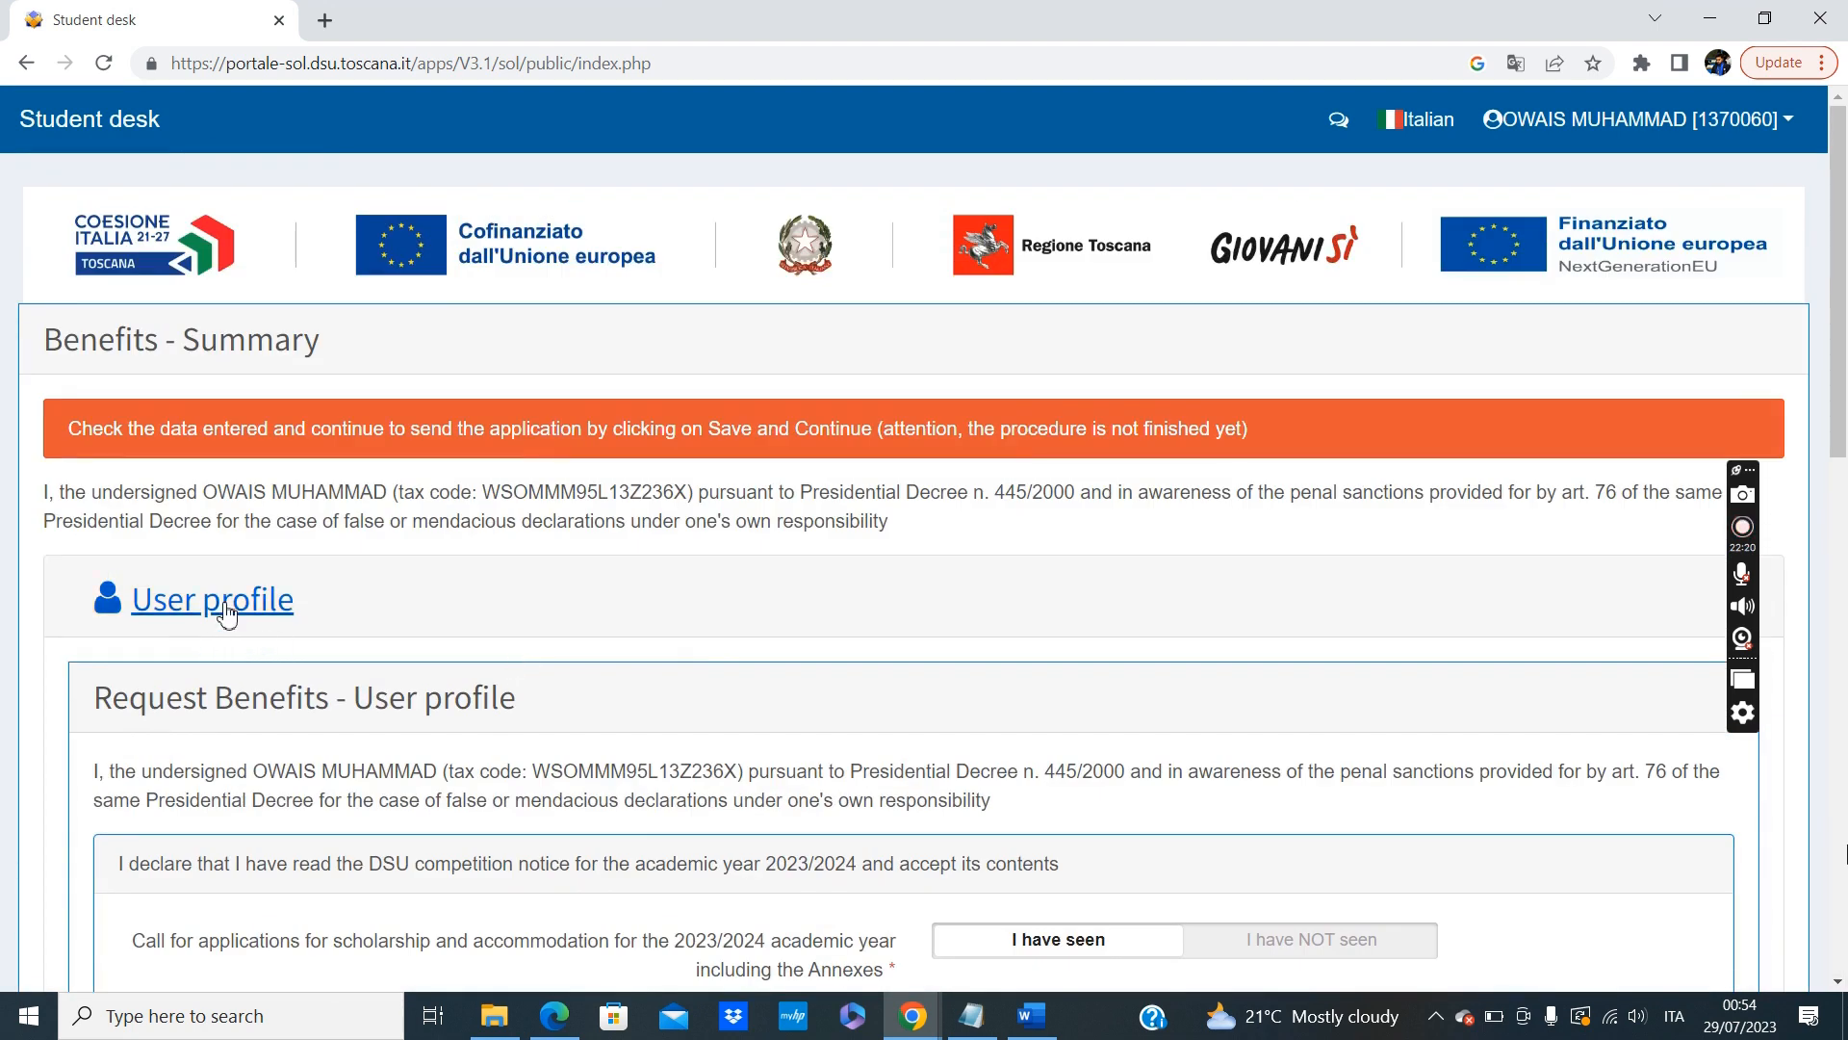
pyautogui.click(227, 606)
pyautogui.scroll(-2, 453, 624)
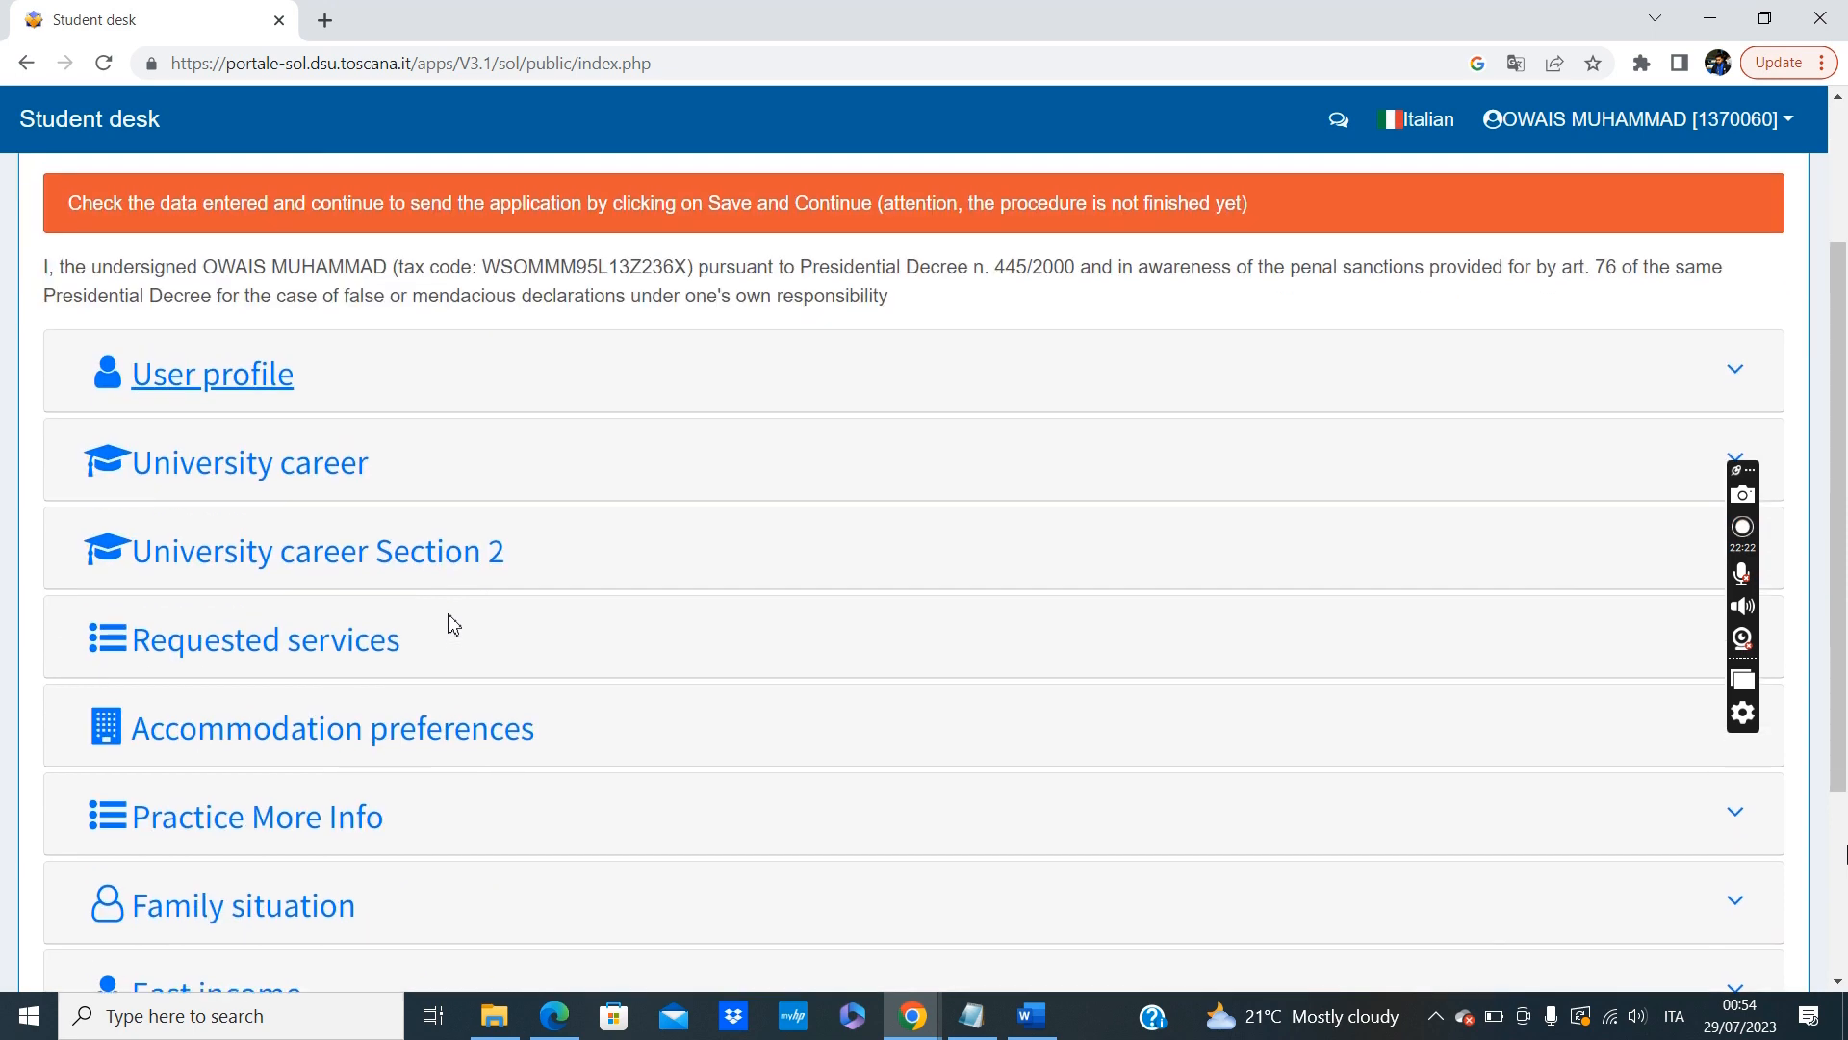
# Review the University career and University career Section 2 details in the summary, collapsing each section after reading.
pyautogui.click(293, 462)
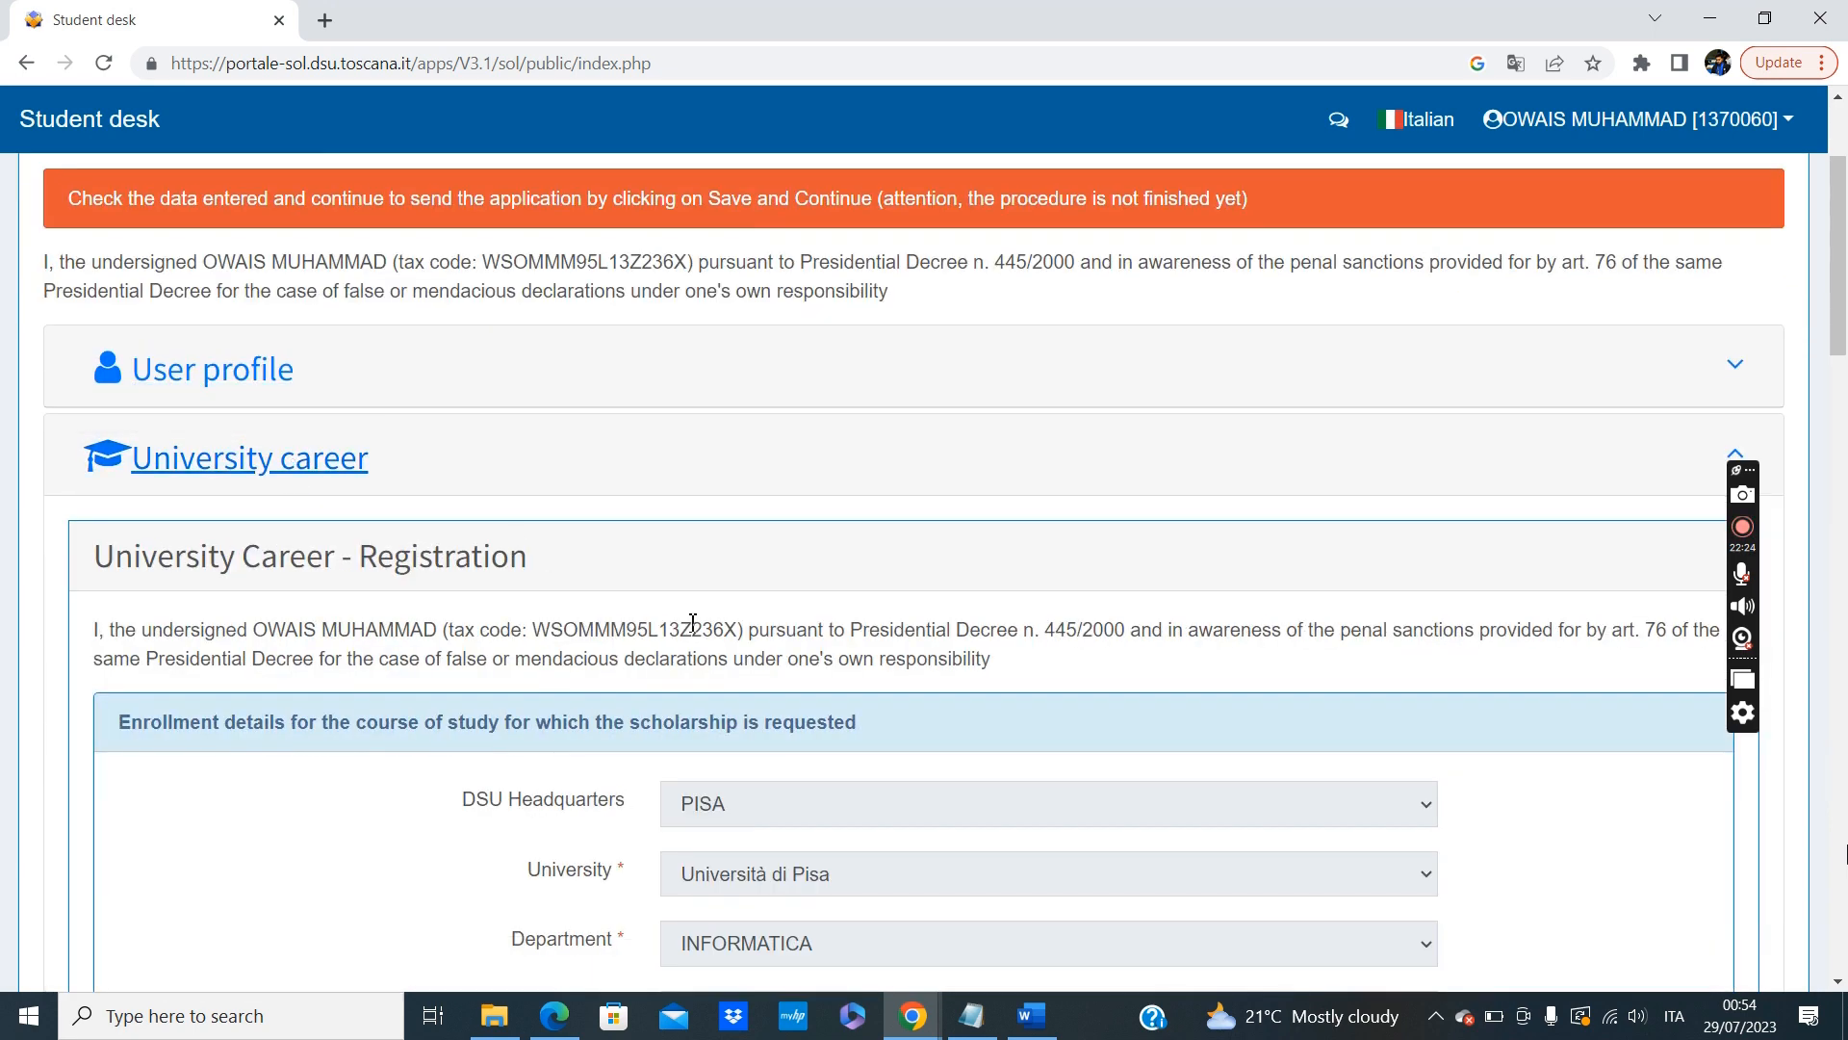
pyautogui.scroll(-15, 694, 624)
pyautogui.scroll(20, 689, 632)
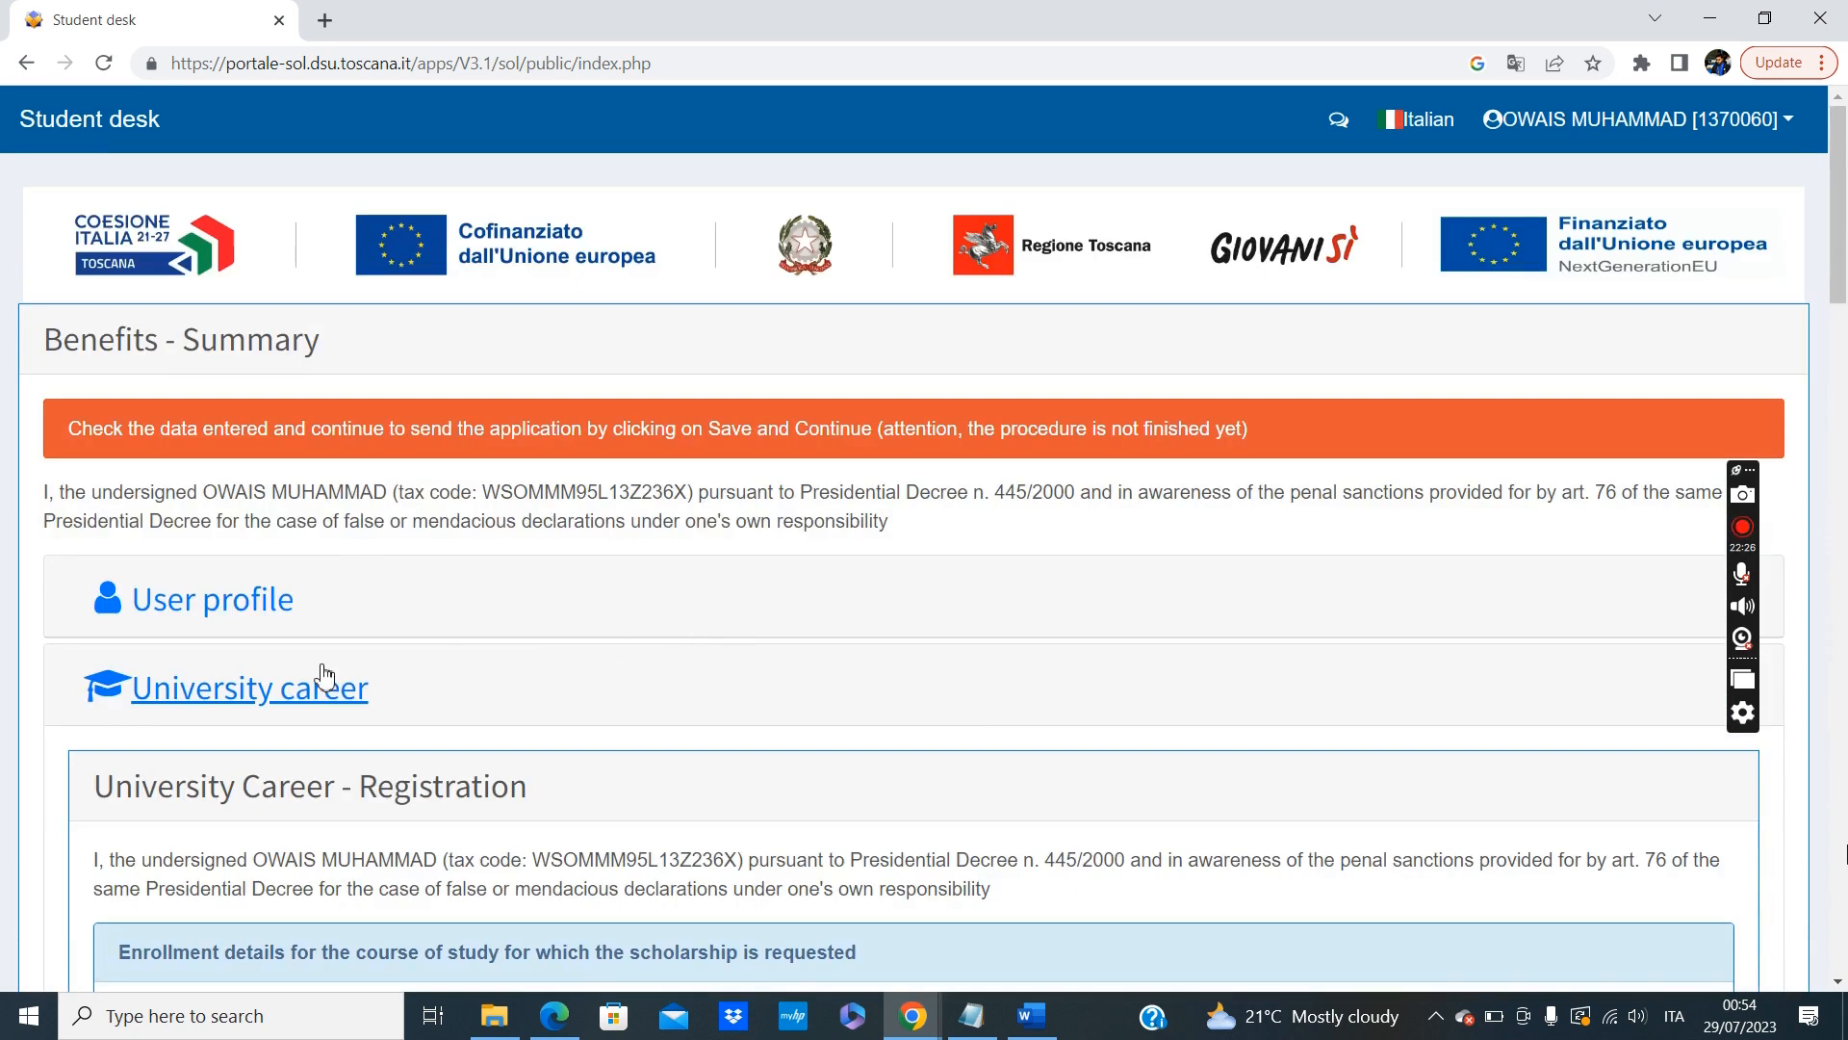
pyautogui.click(325, 683)
pyautogui.scroll(-4, 289, 689)
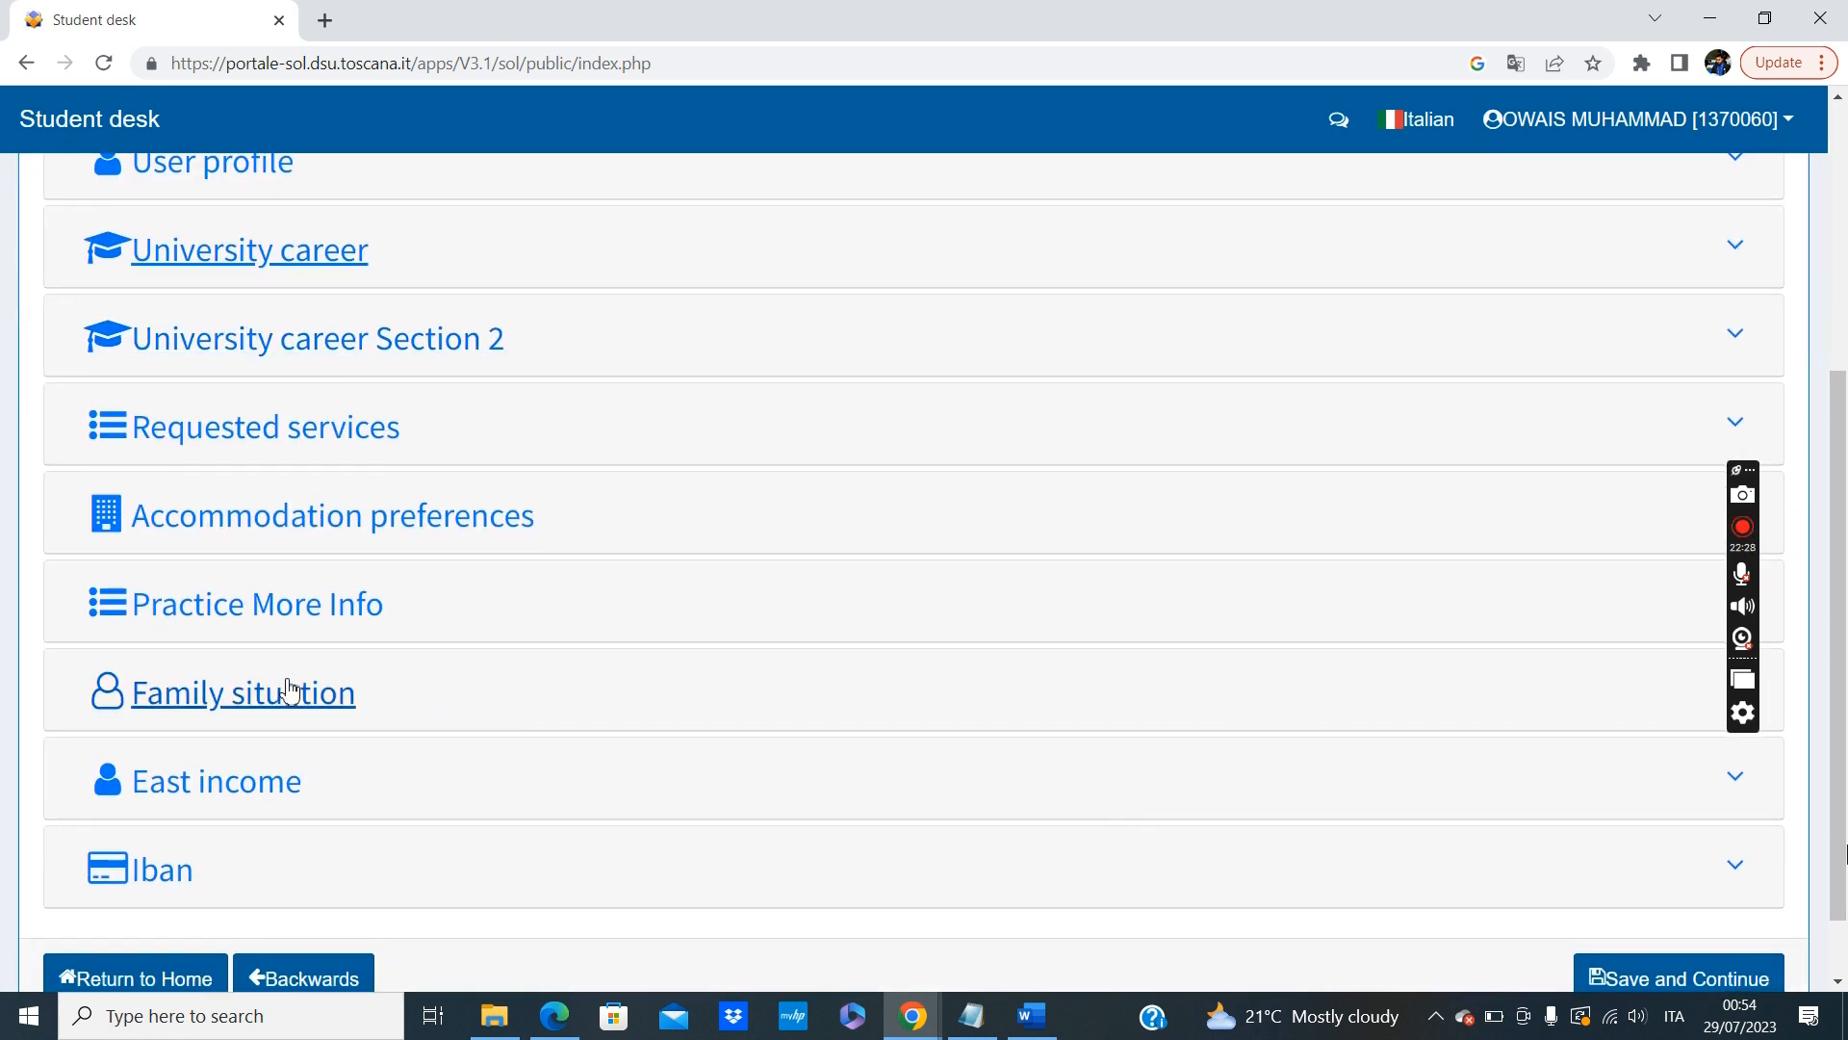
pyautogui.click(292, 344)
pyautogui.scroll(-15, 734, 620)
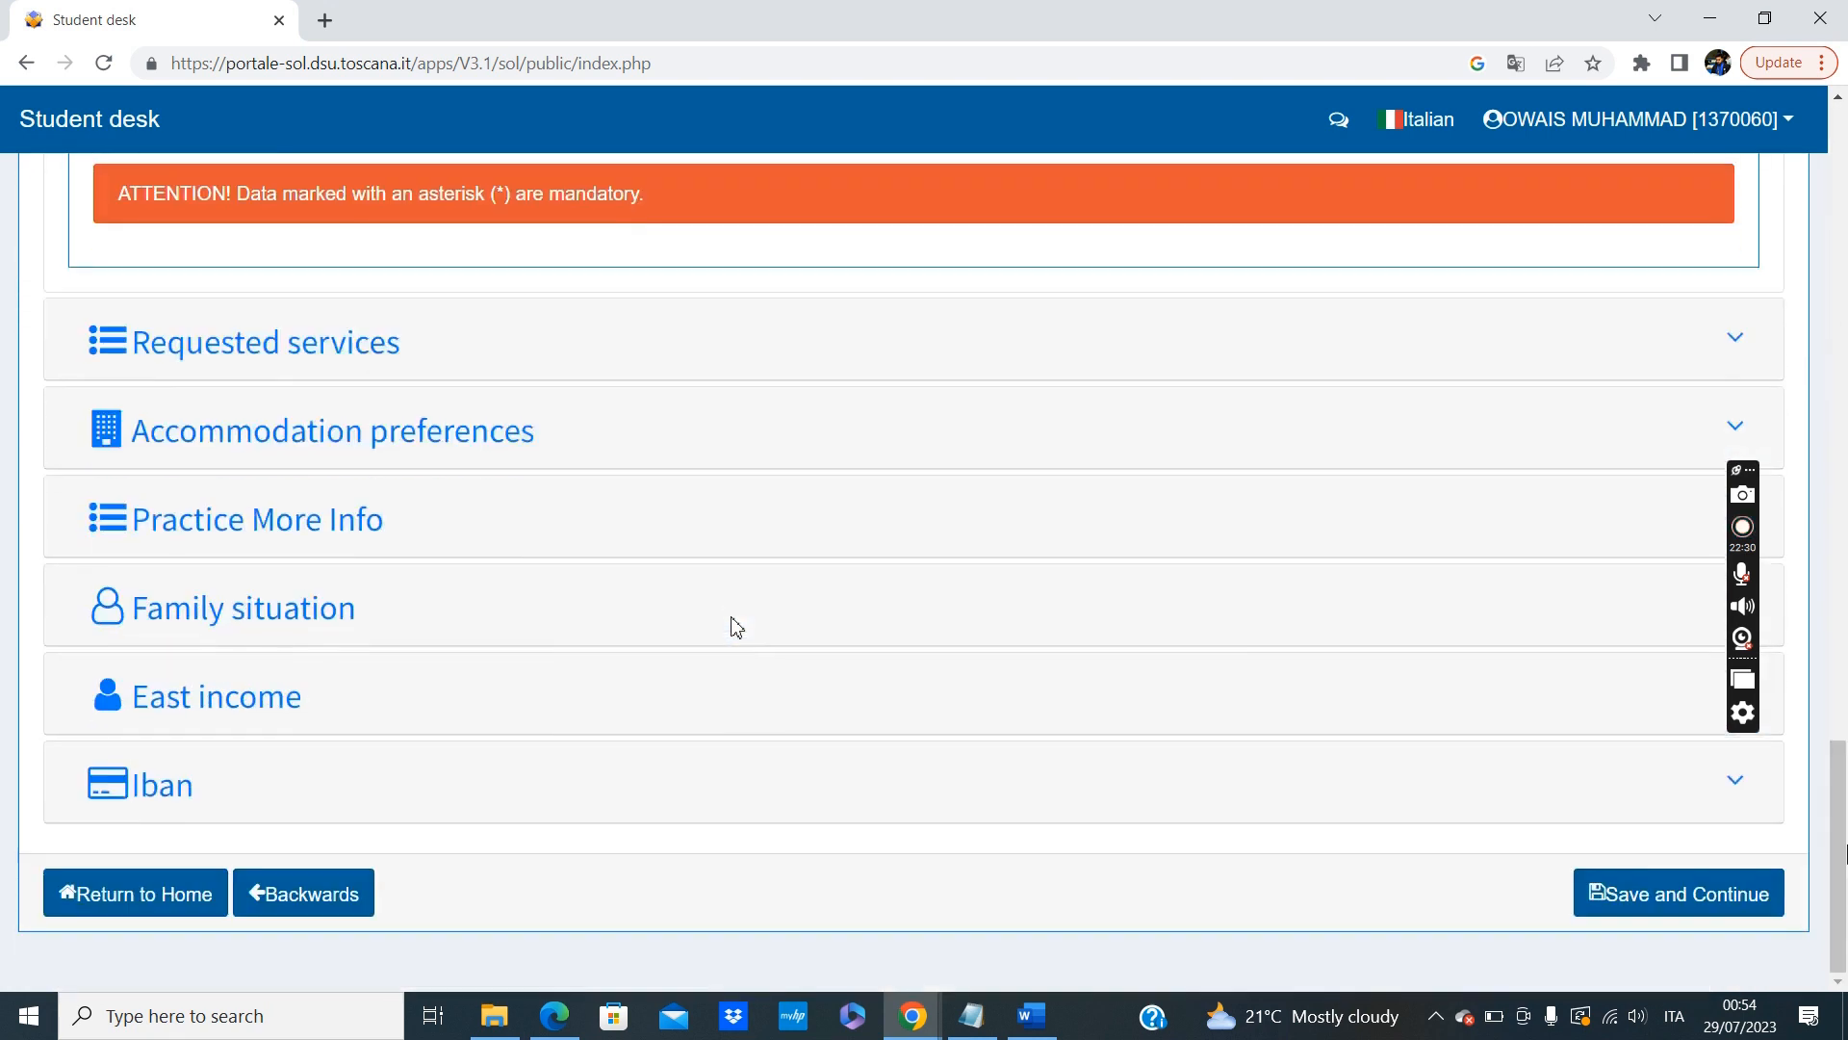
pyautogui.scroll(15, 734, 620)
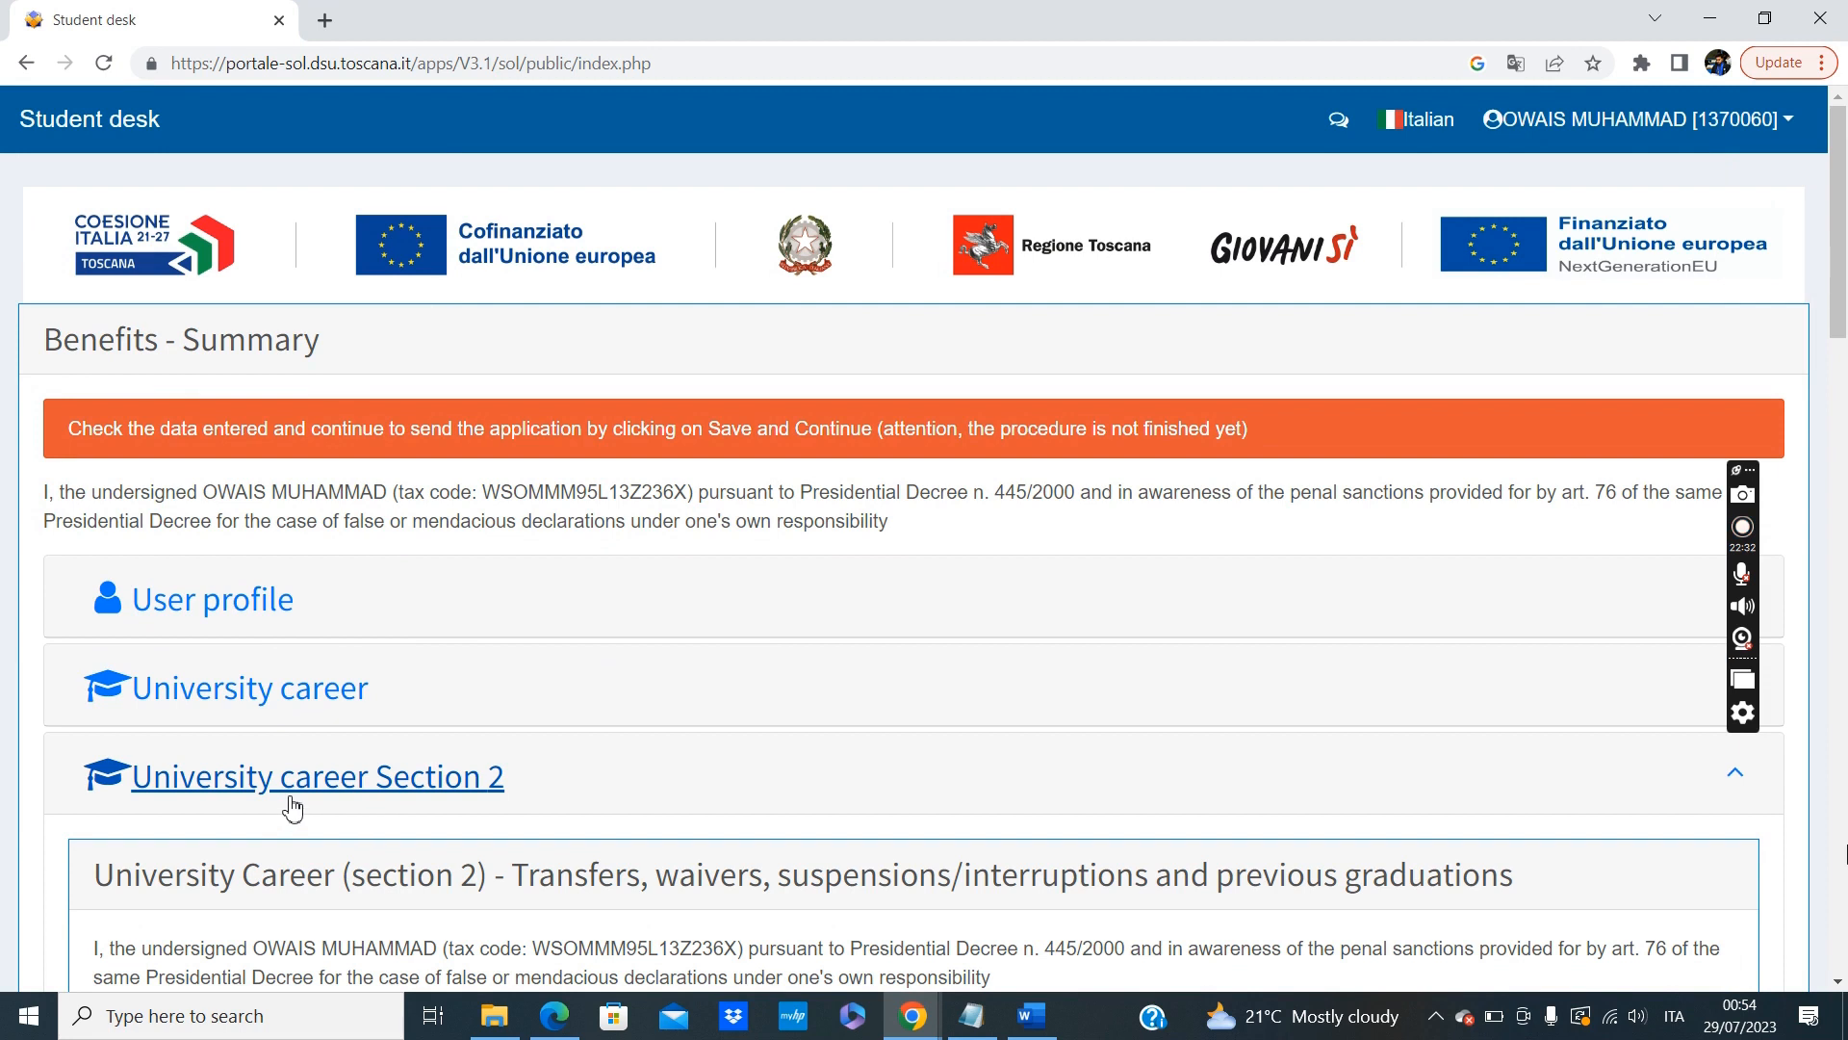
pyautogui.click(292, 807)
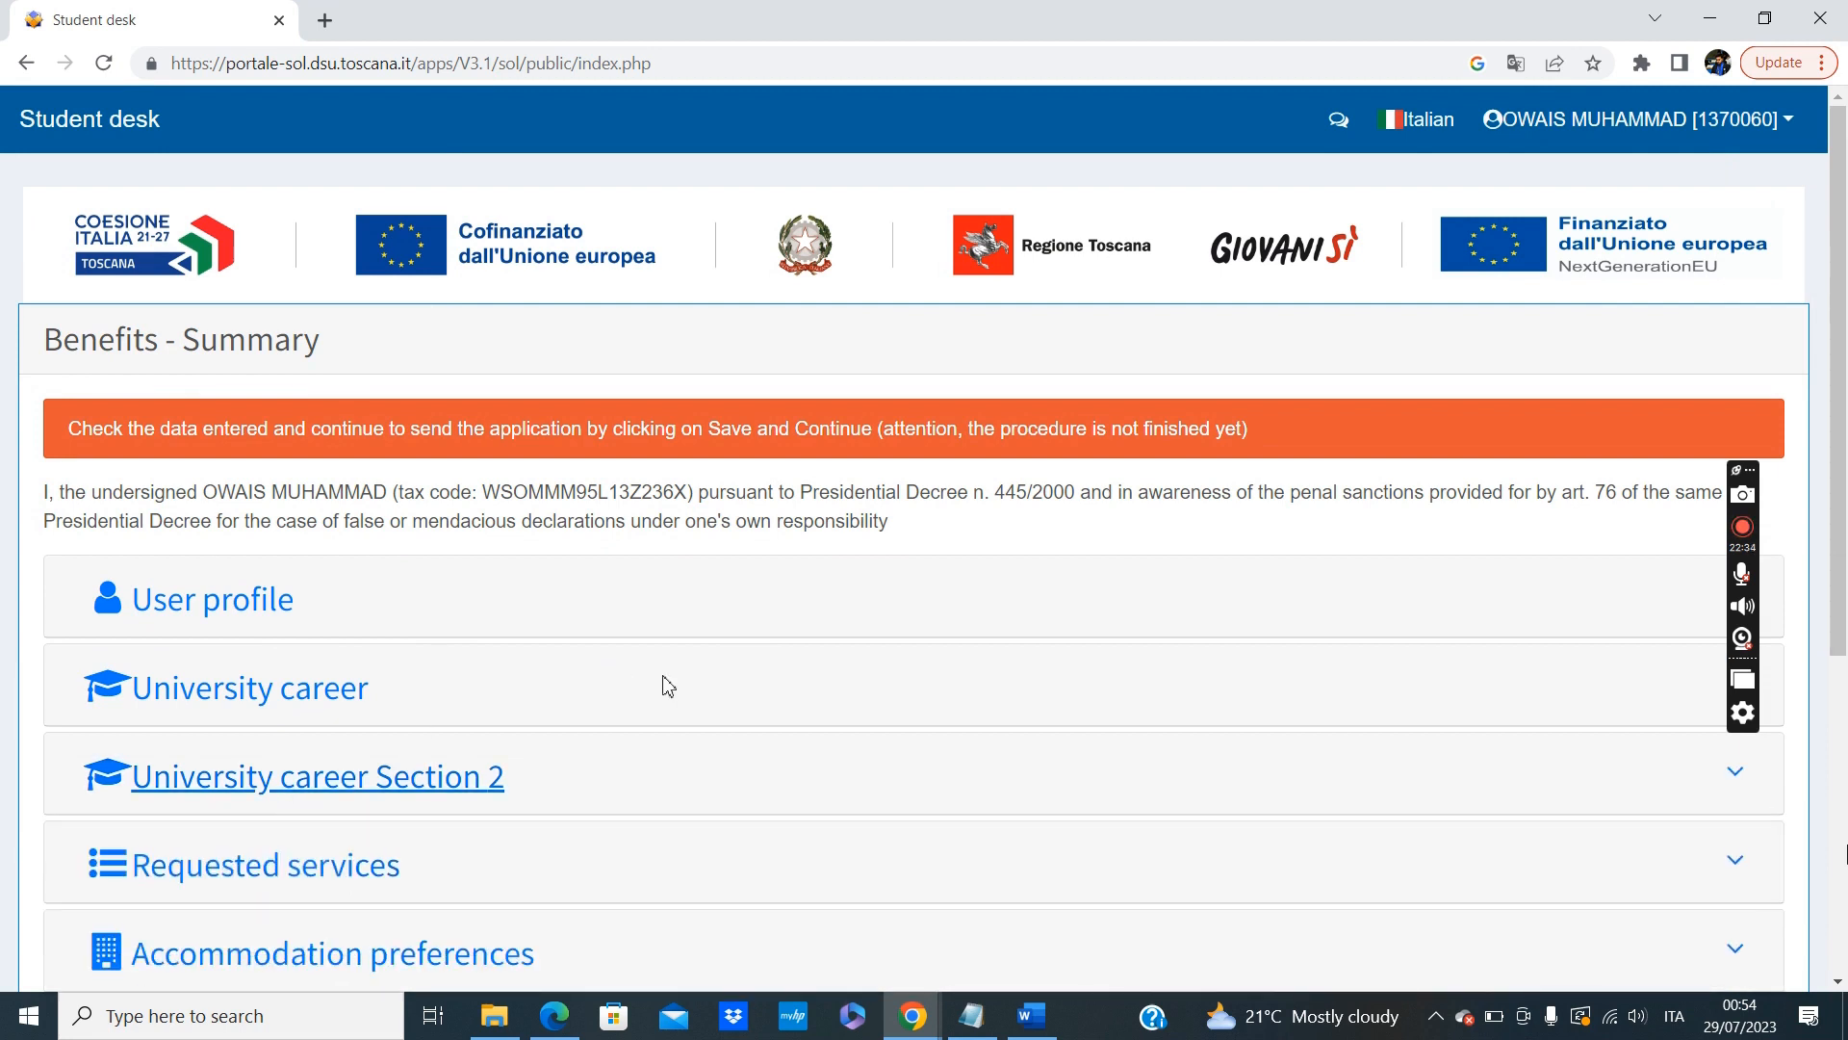
# Save the benefits summary, confirm and send the 2023/2024 benefits request, and return to the home page.
pyautogui.scroll(-5, 668, 686)
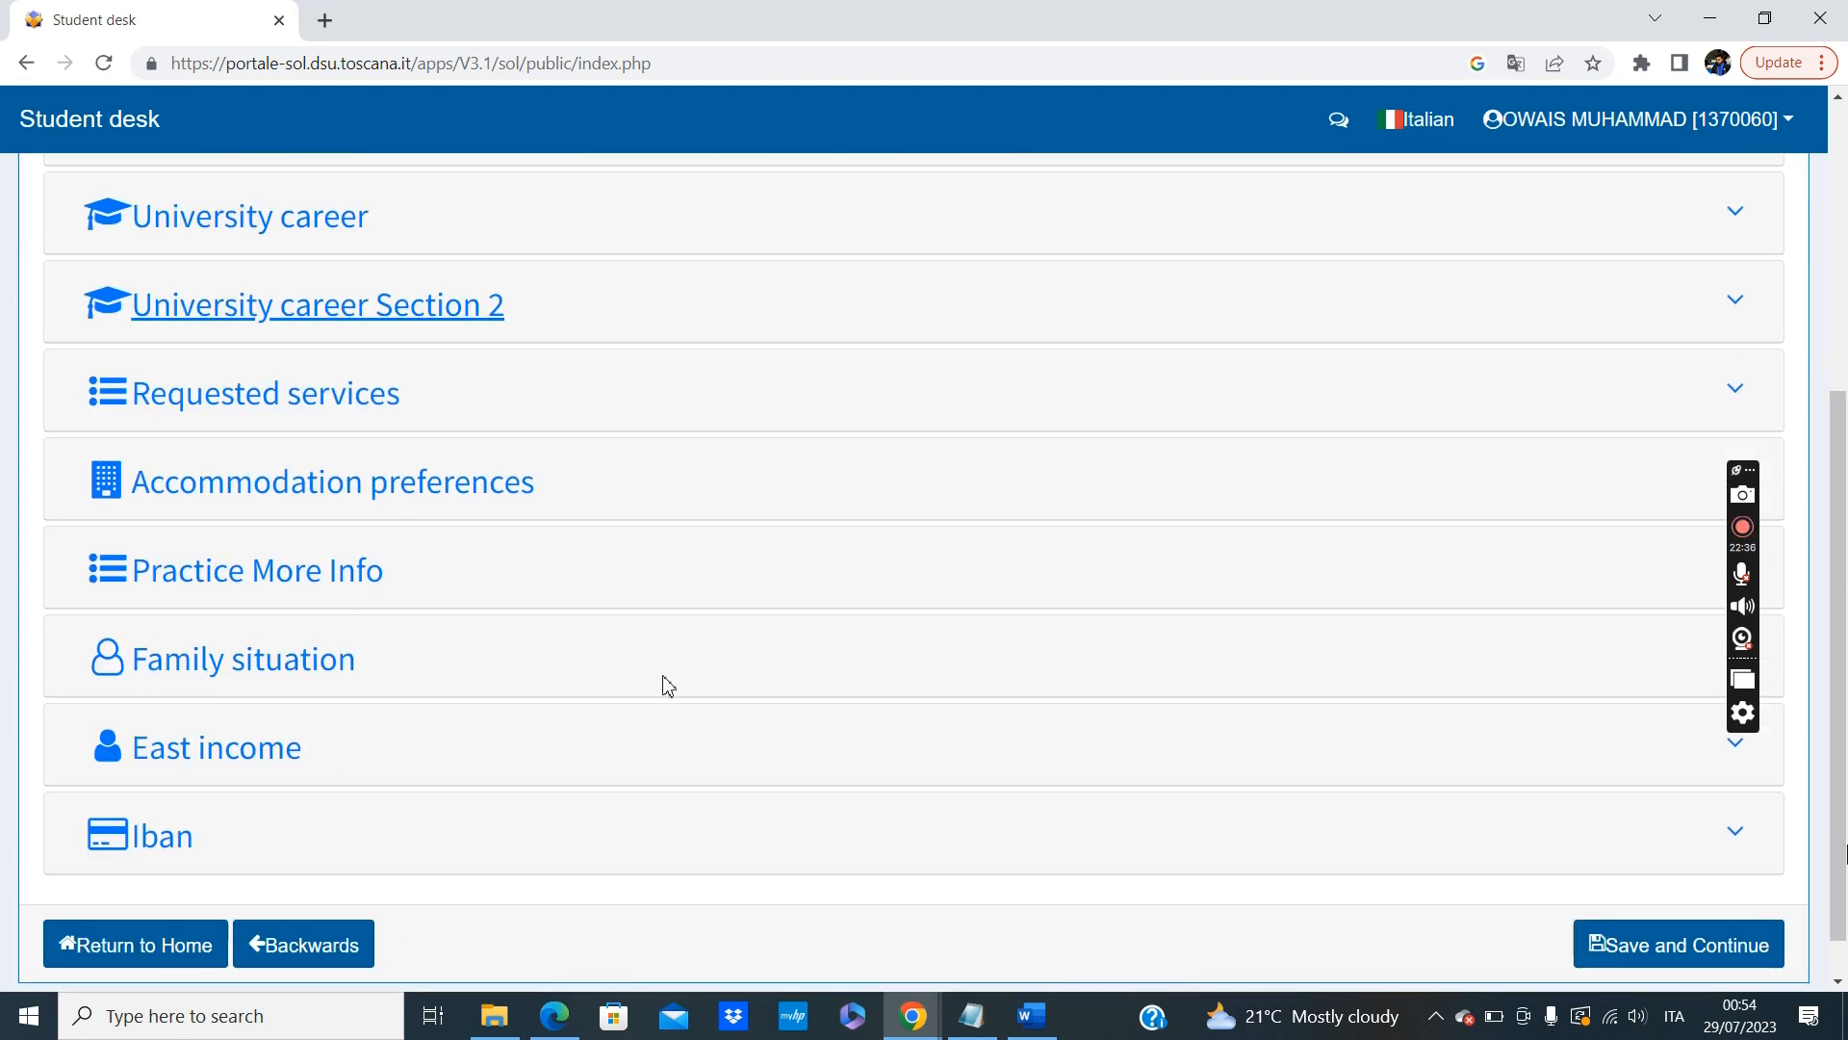
pyautogui.scroll(-1, 389, 743)
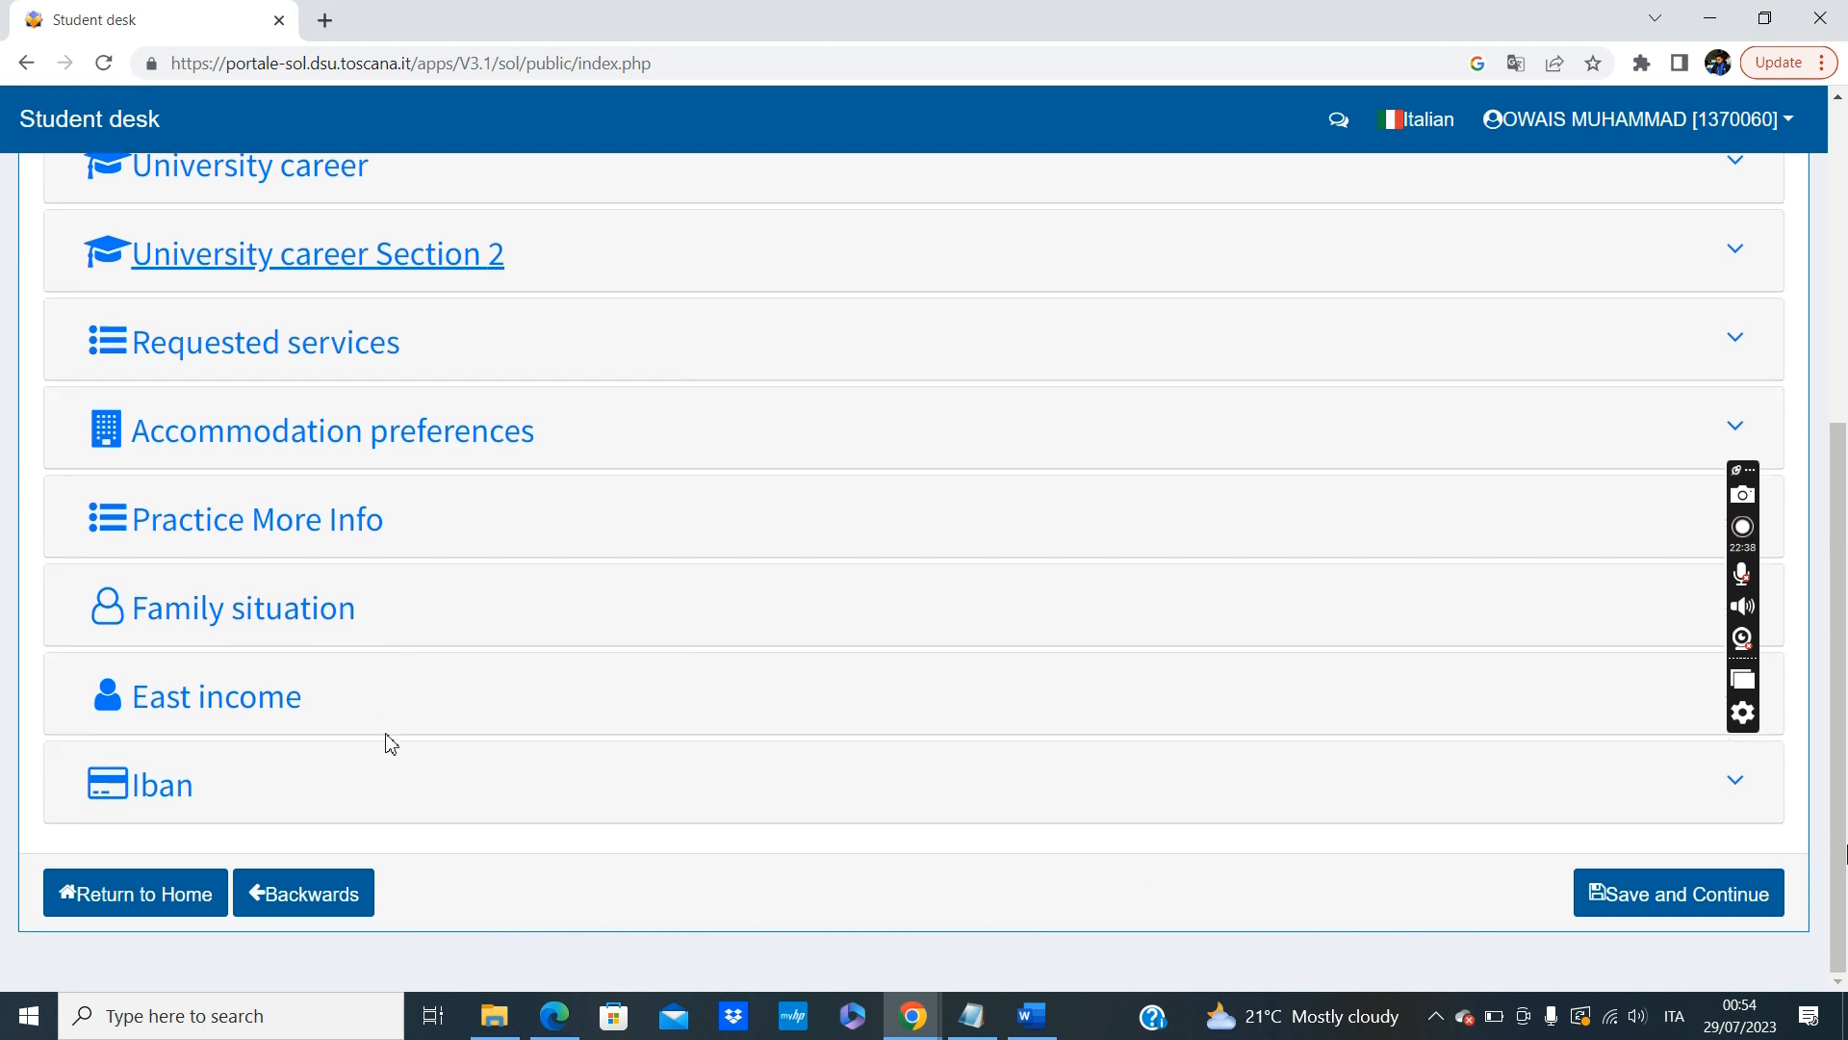
pyautogui.click(1705, 910)
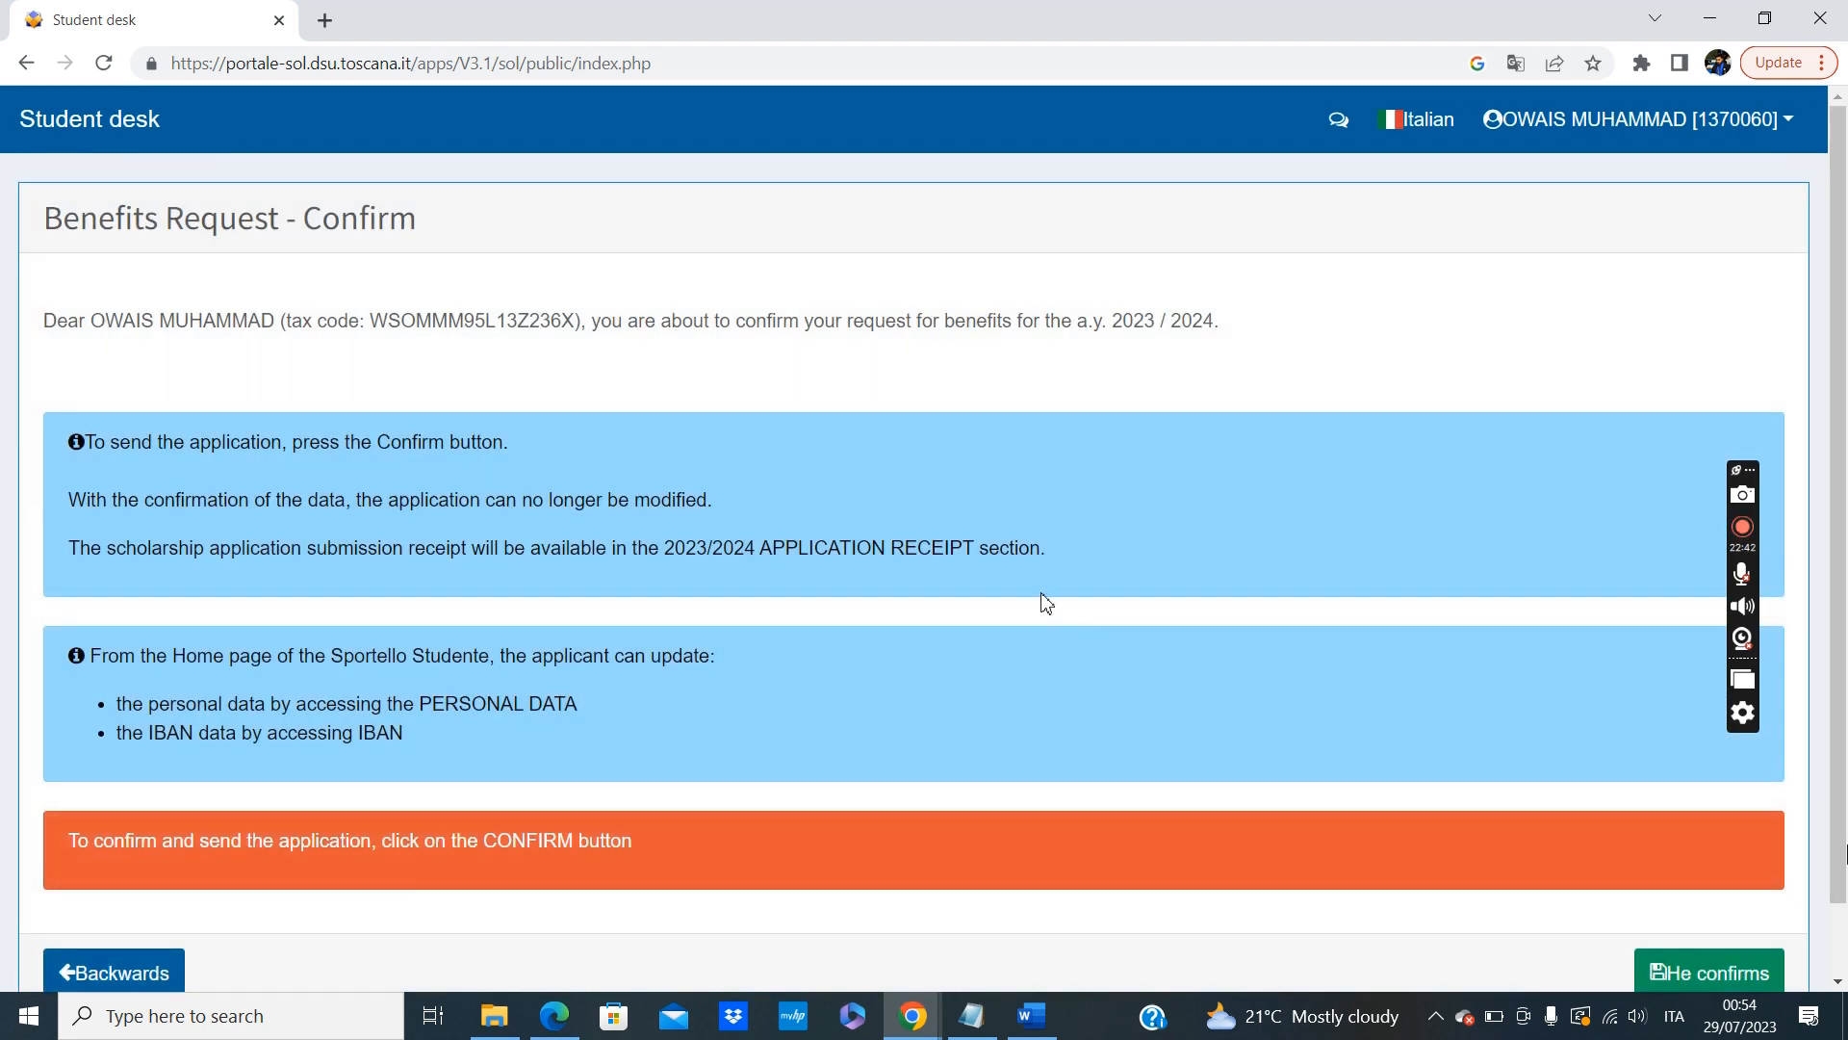
pyautogui.scroll(-1, 721, 570)
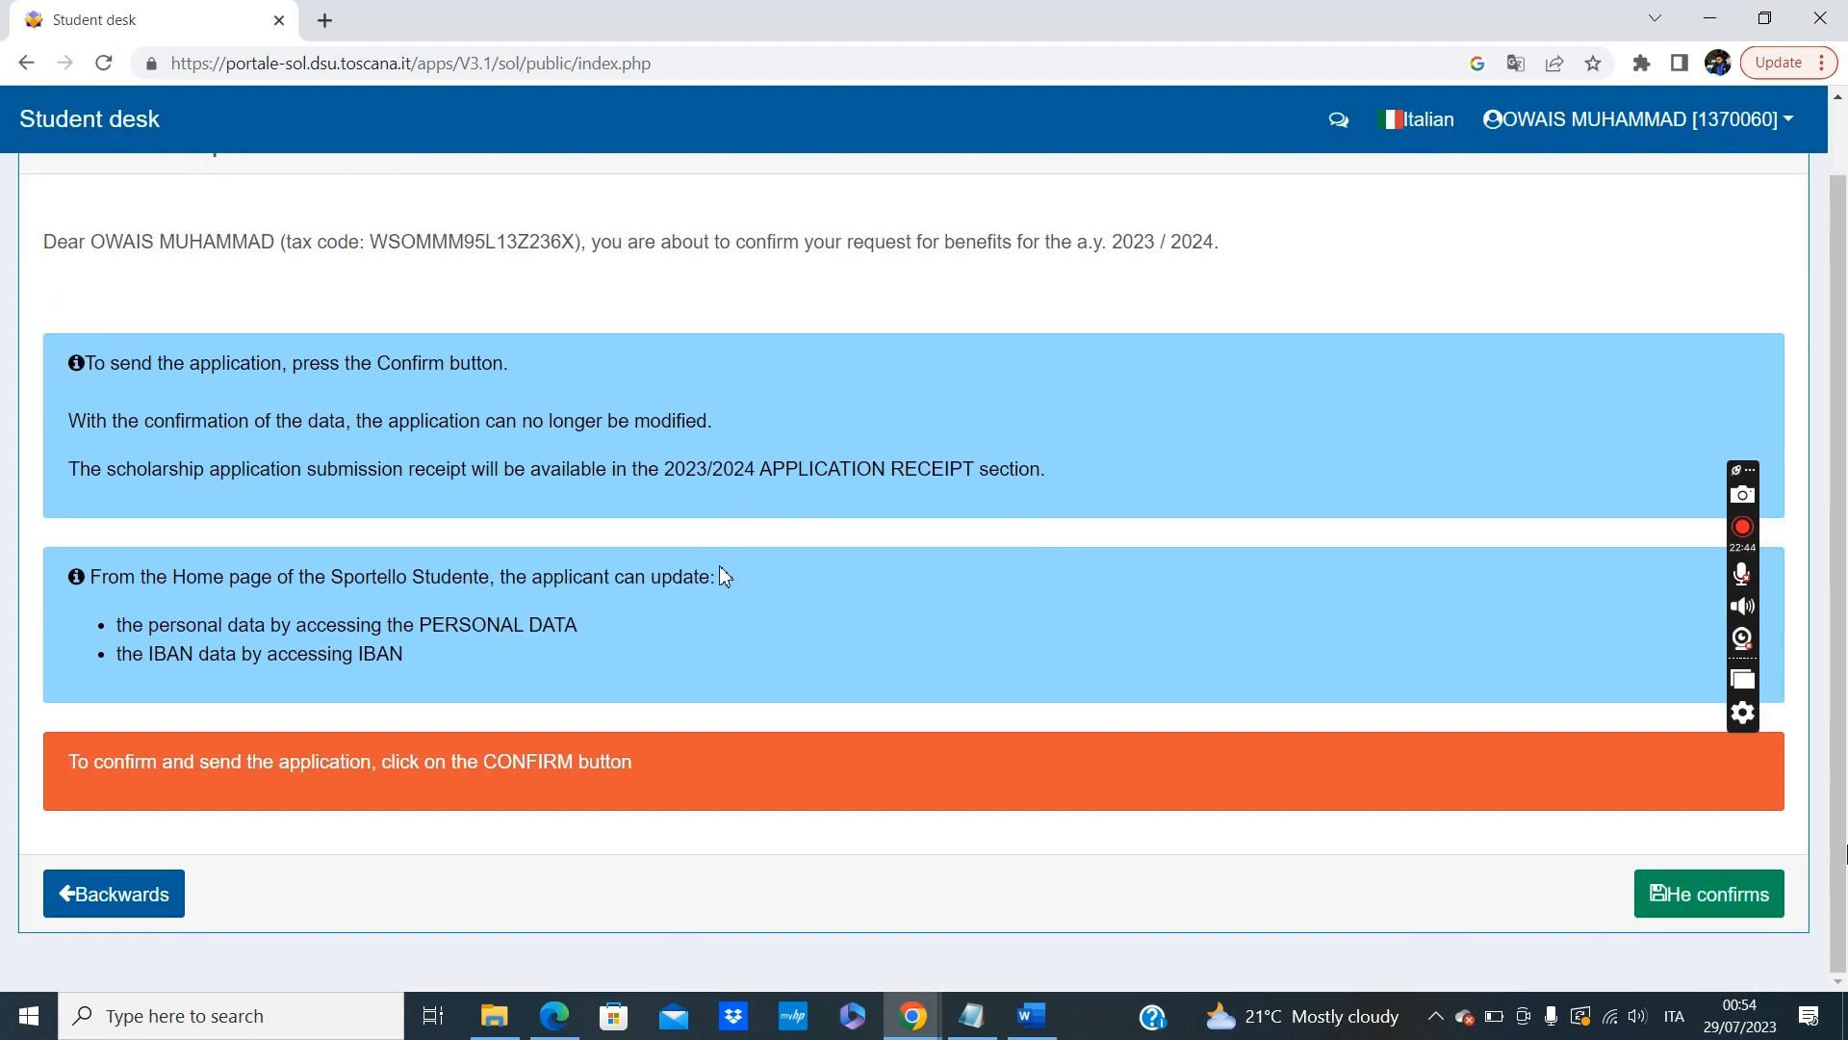
pyautogui.click(1710, 892)
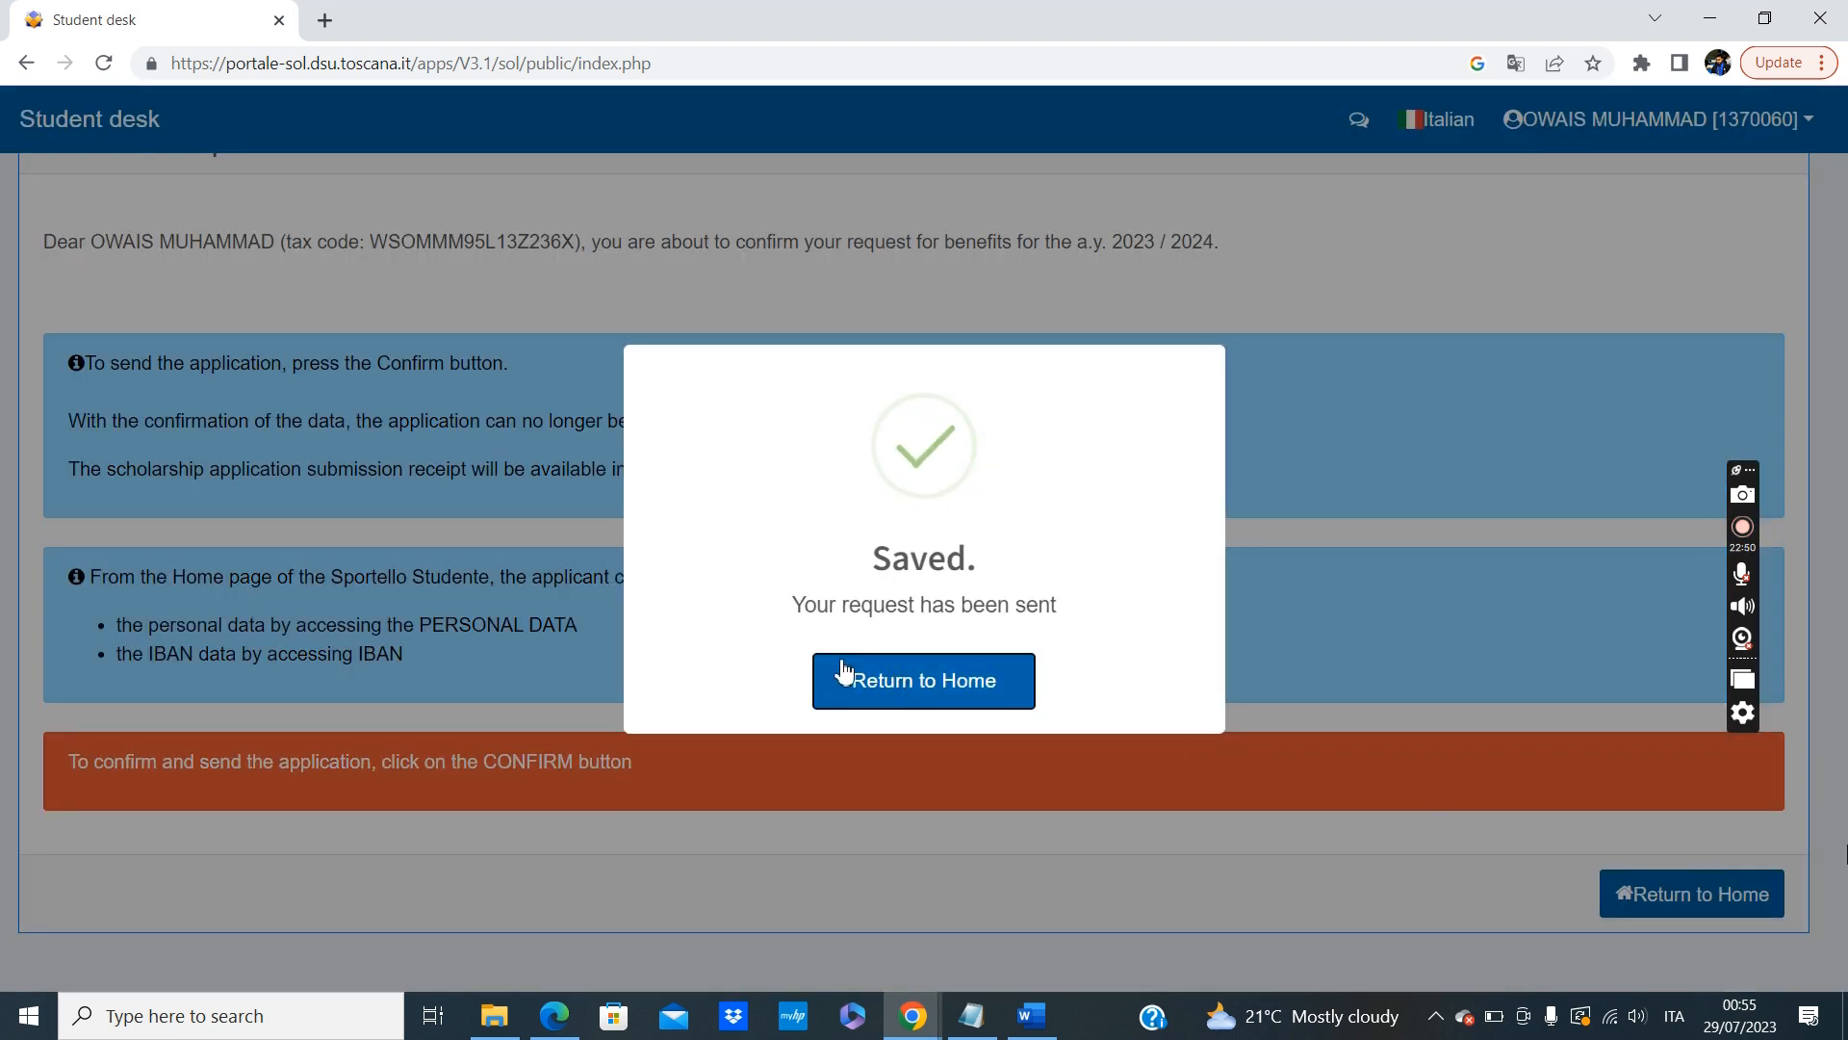
pyautogui.click(920, 684)
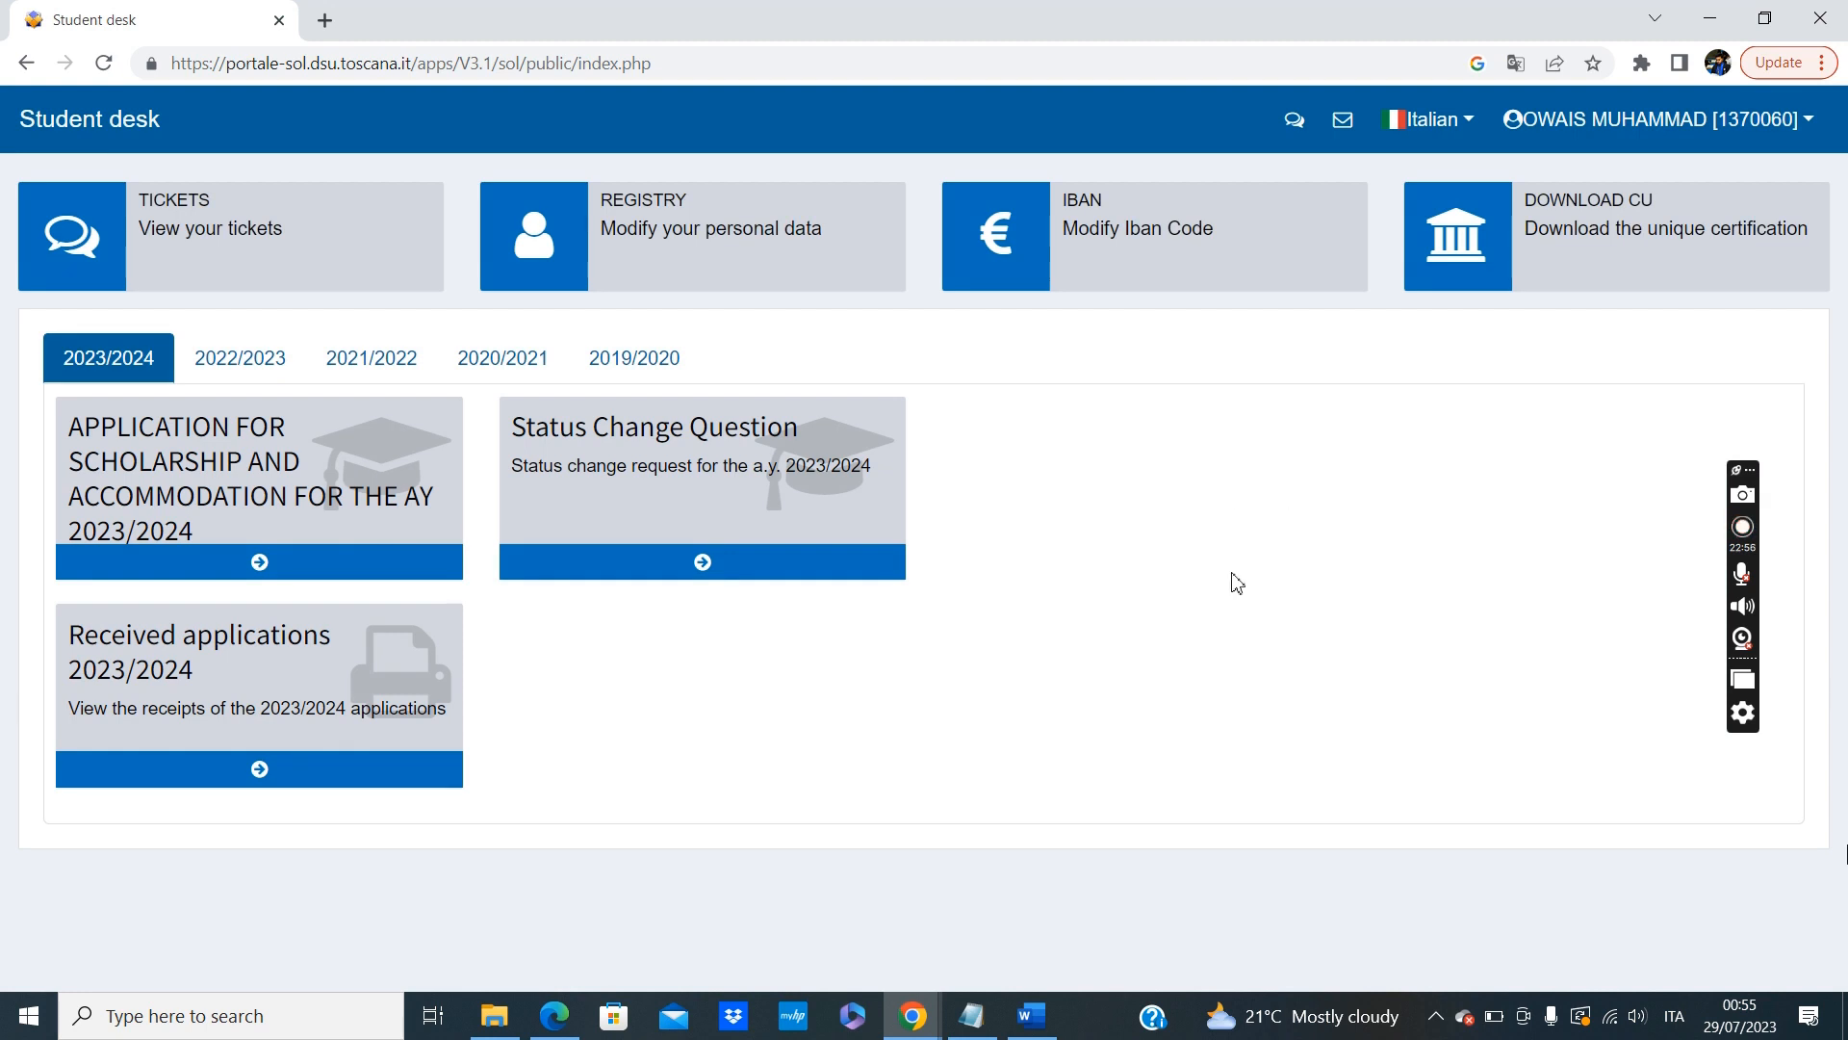
# Try to reopen the 2023/2024 scholarship and accommodation application, and download the Request Services receipt from the 2023/2024 received applications.
pyautogui.click(251, 495)
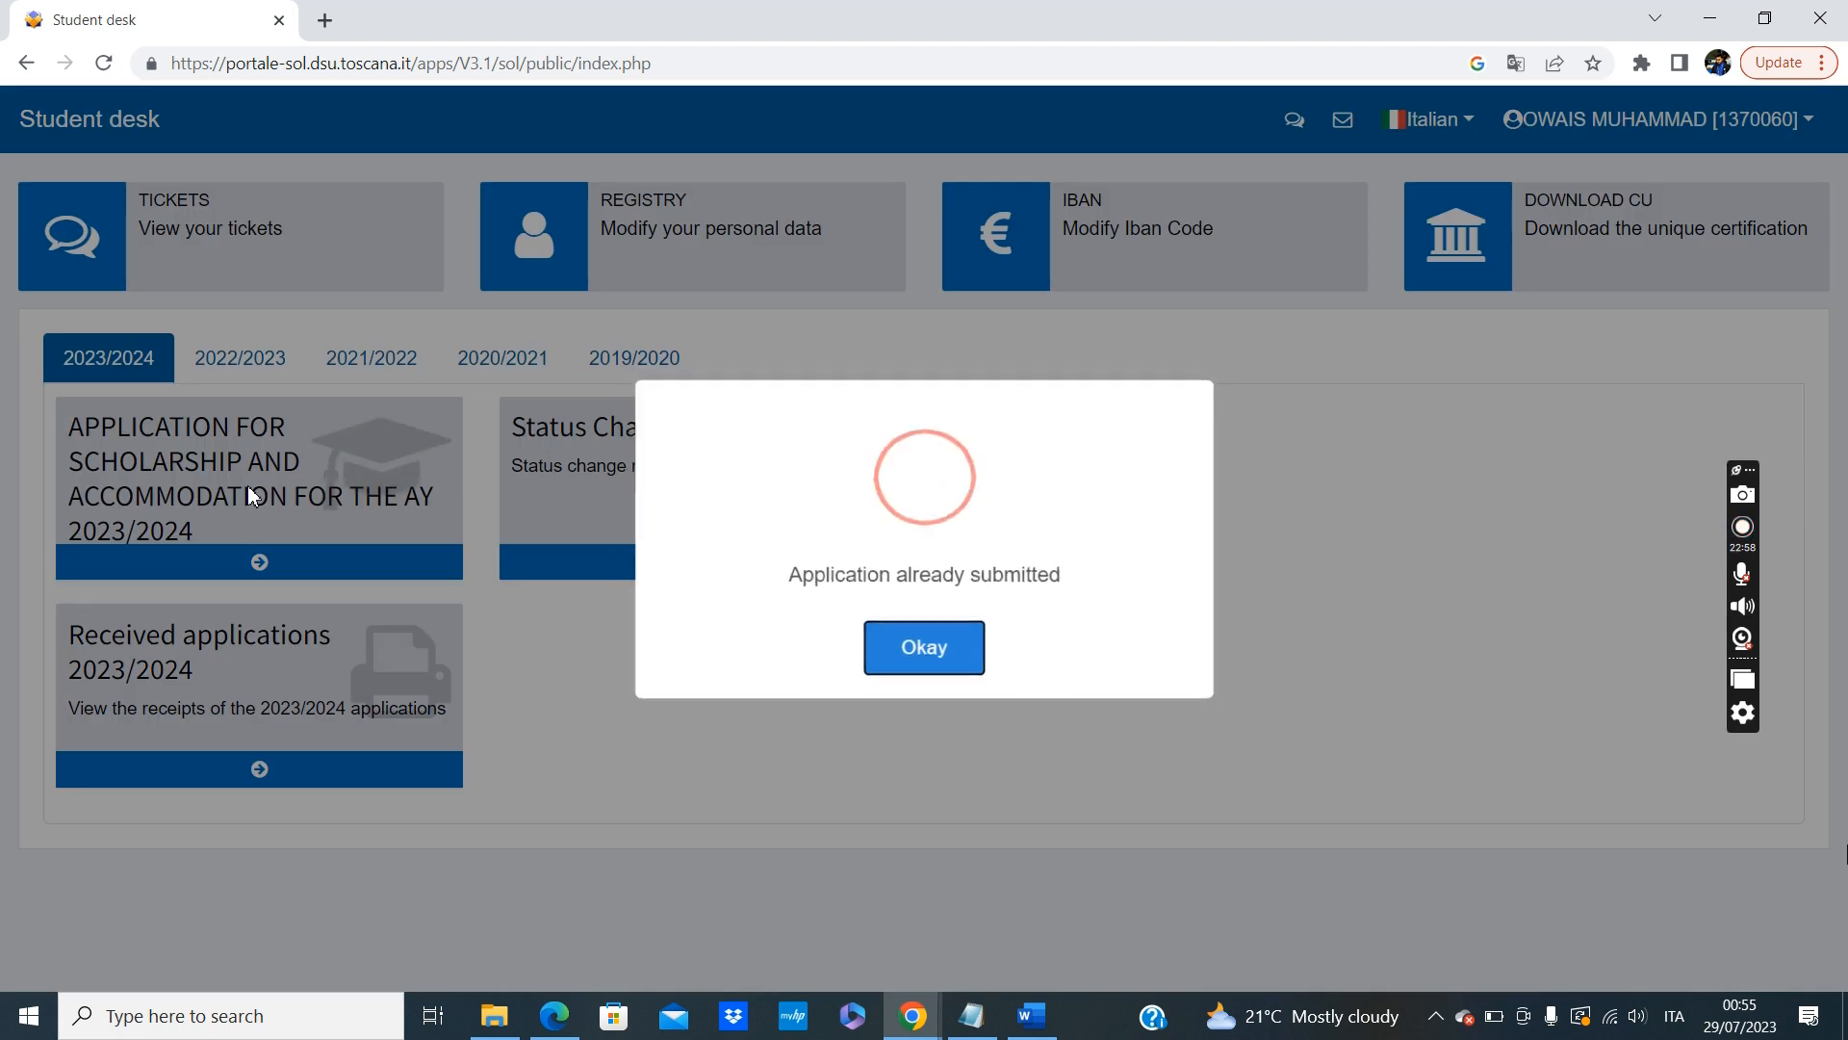
pyautogui.click(936, 655)
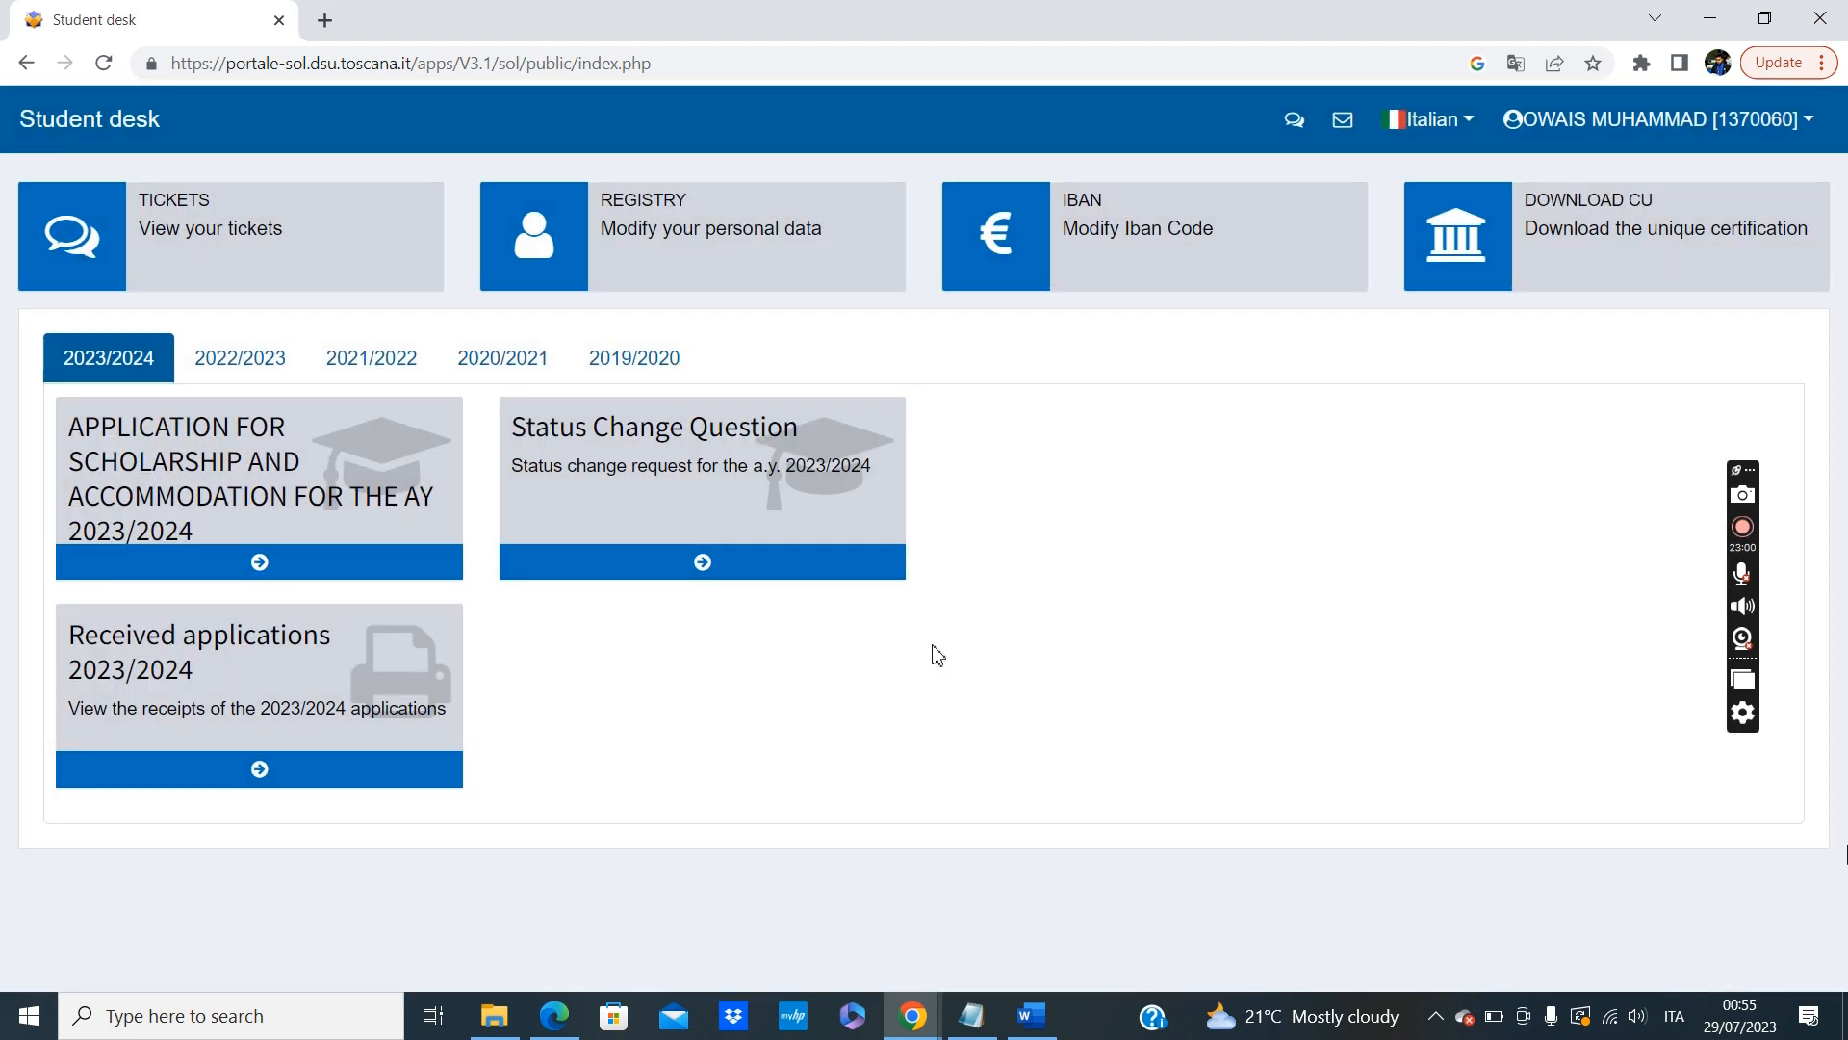
pyautogui.click(352, 695)
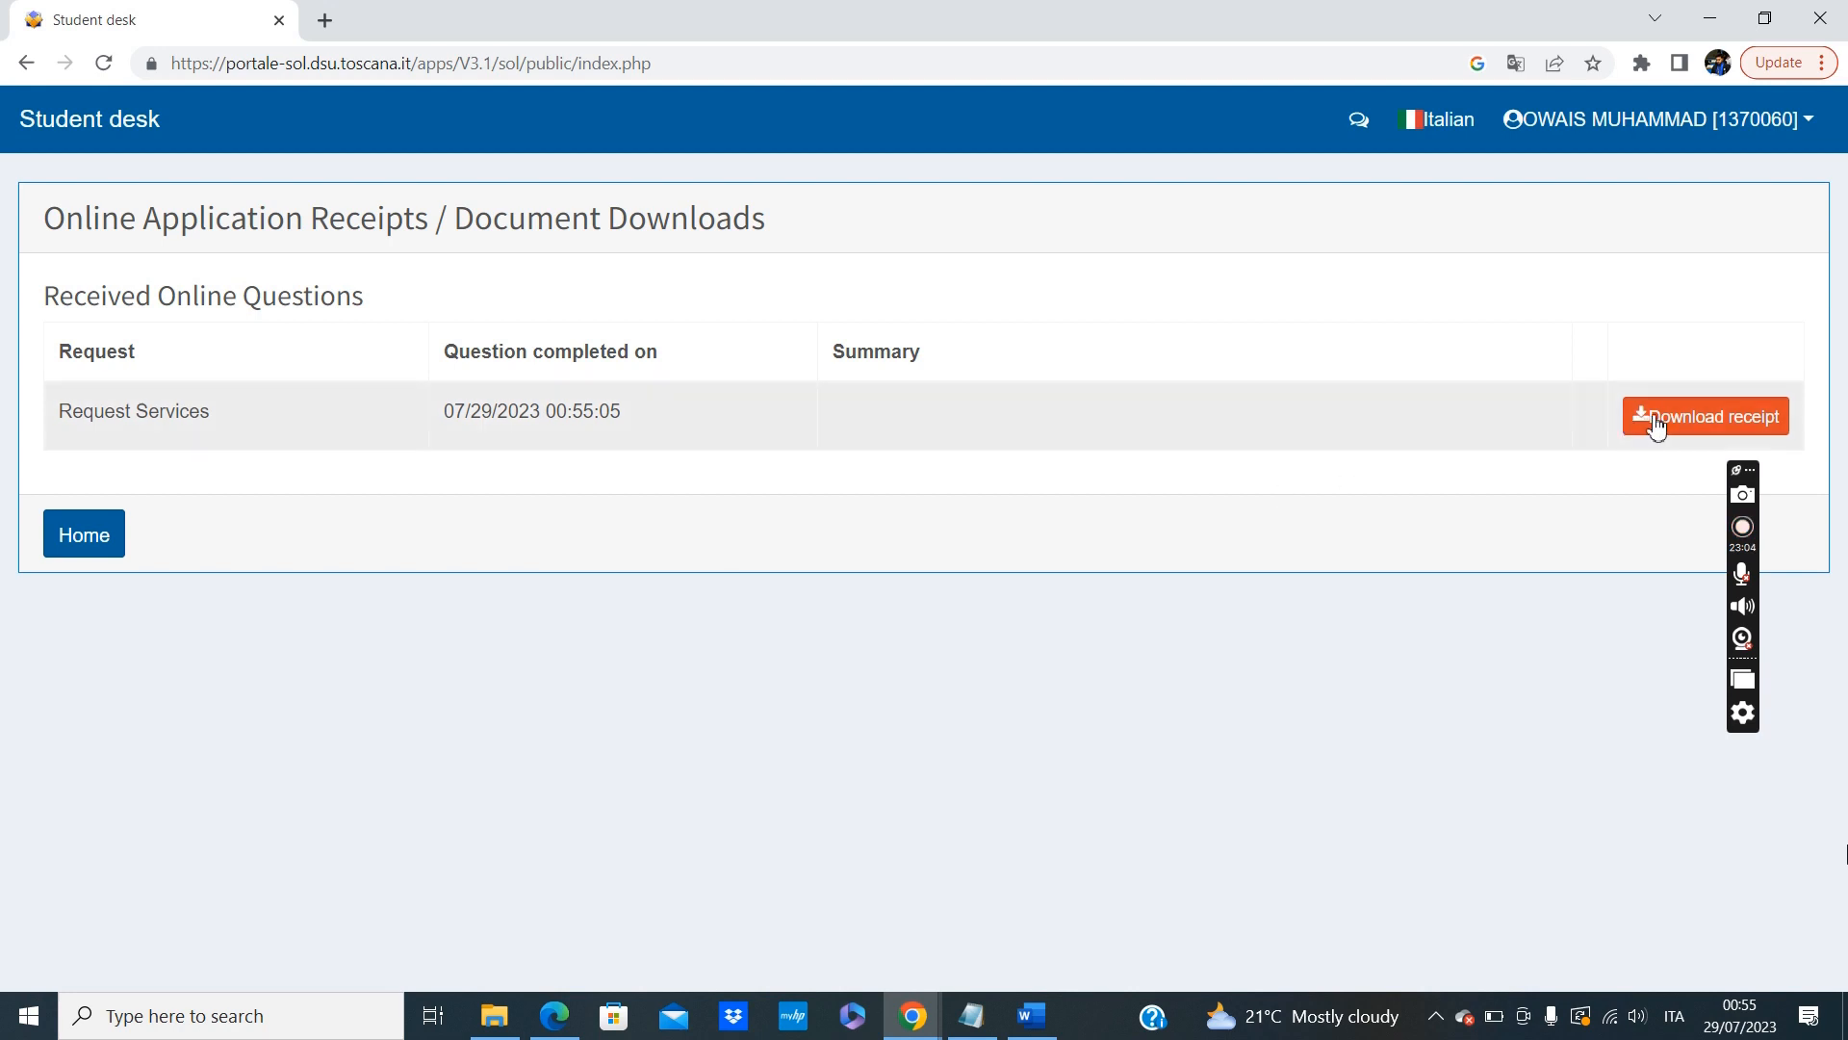
pyautogui.click(1654, 420)
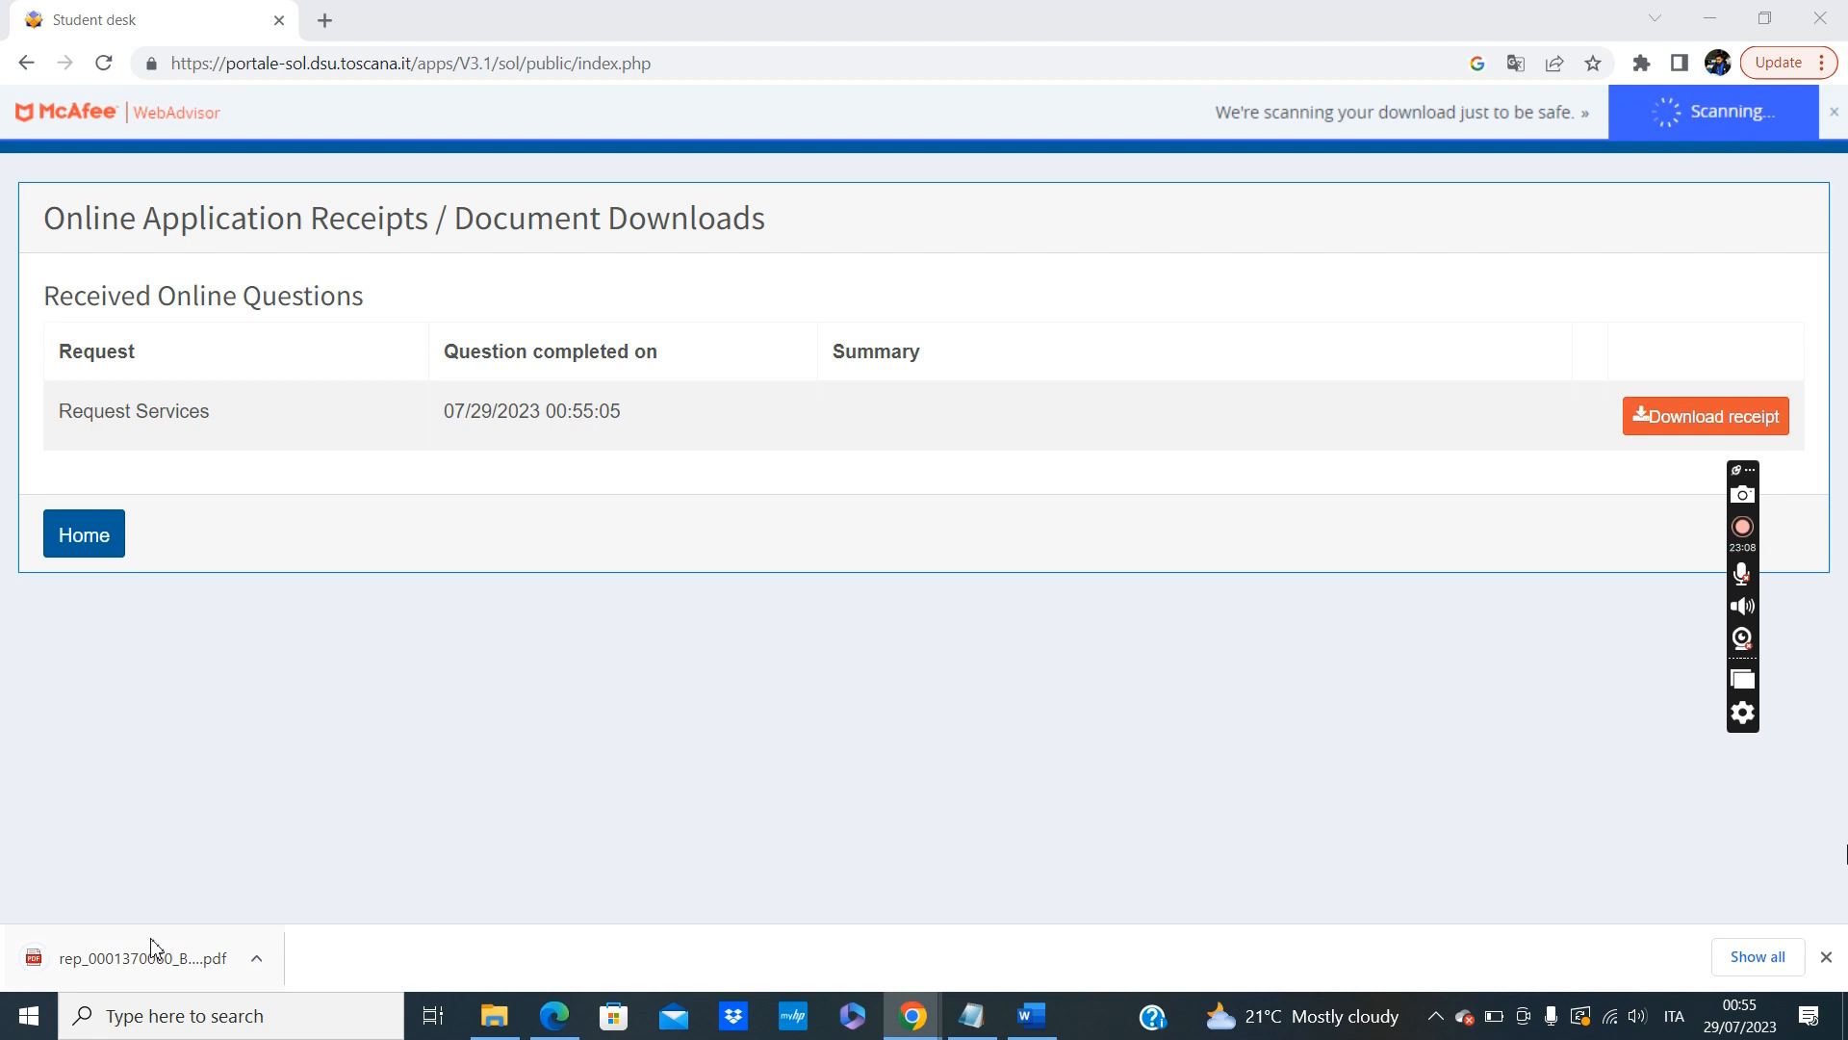
# Open the downloaded receipt PDF, read through it, and return to the Student desk receipts page.
pyautogui.click(169, 958)
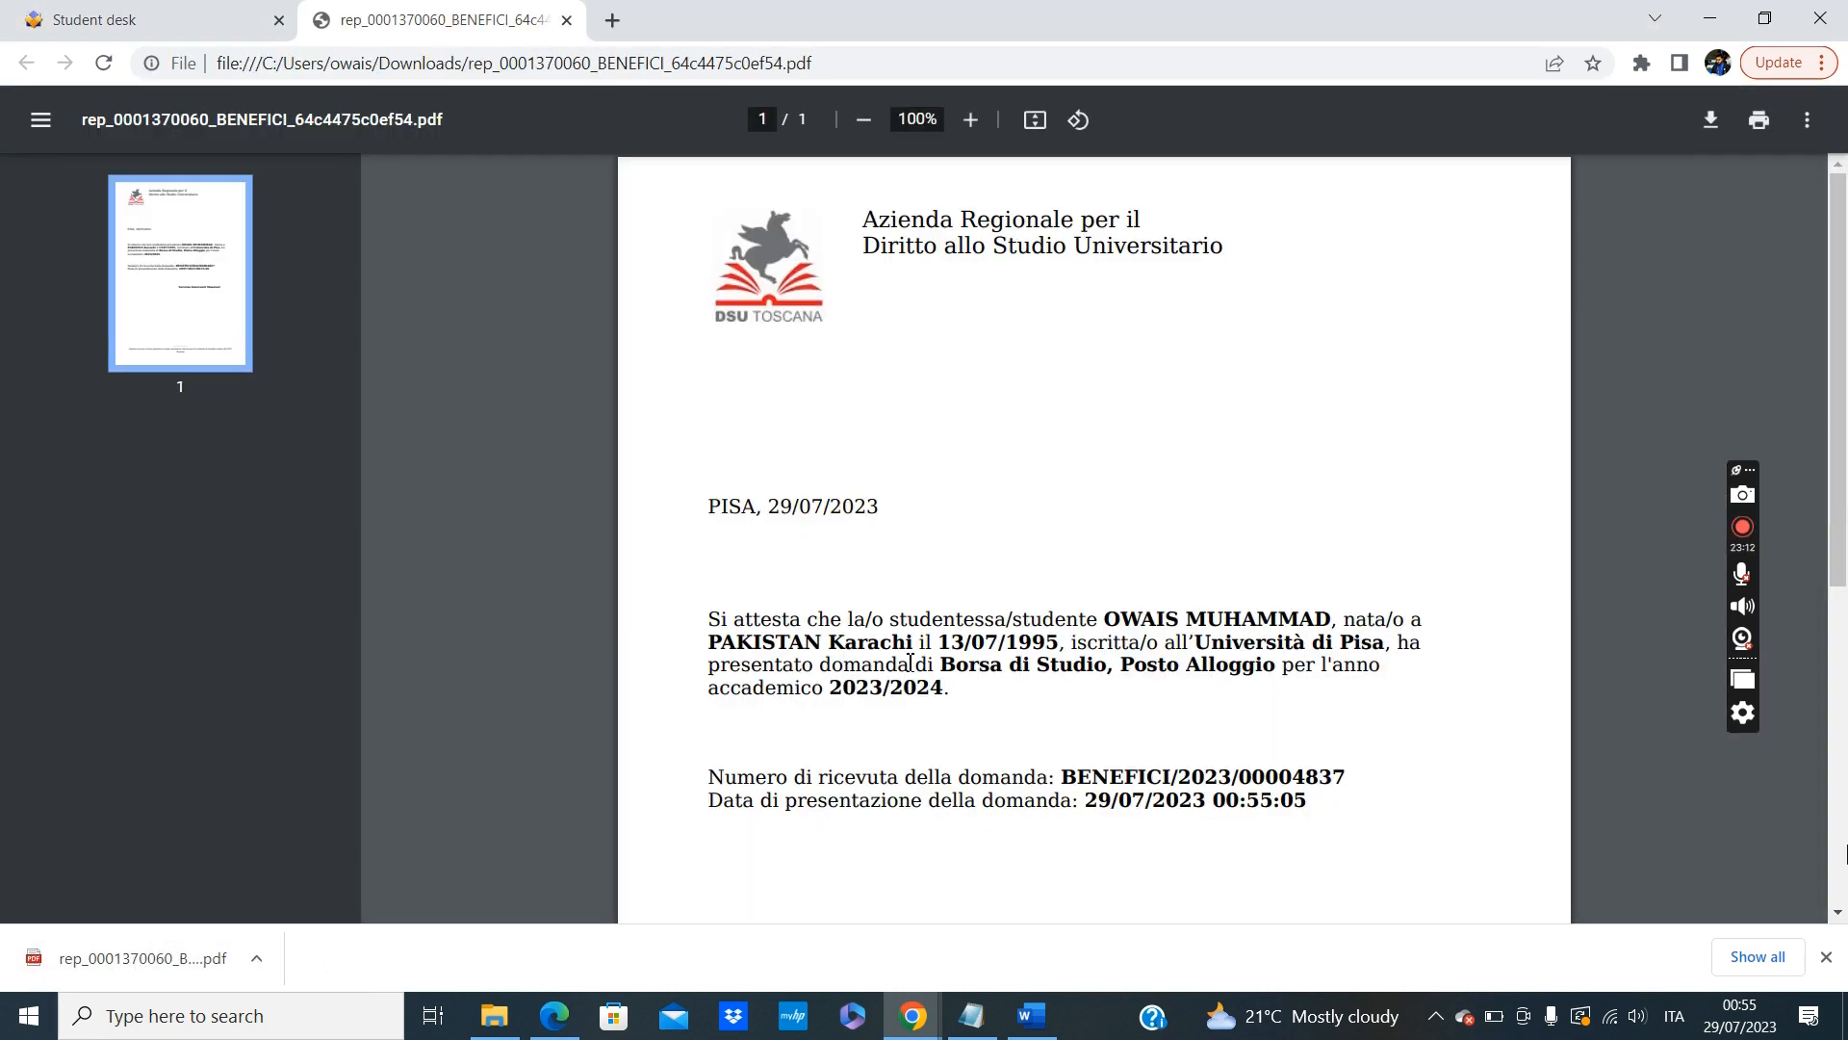
pyautogui.scroll(-5, 910, 663)
pyautogui.scroll(4, 909, 662)
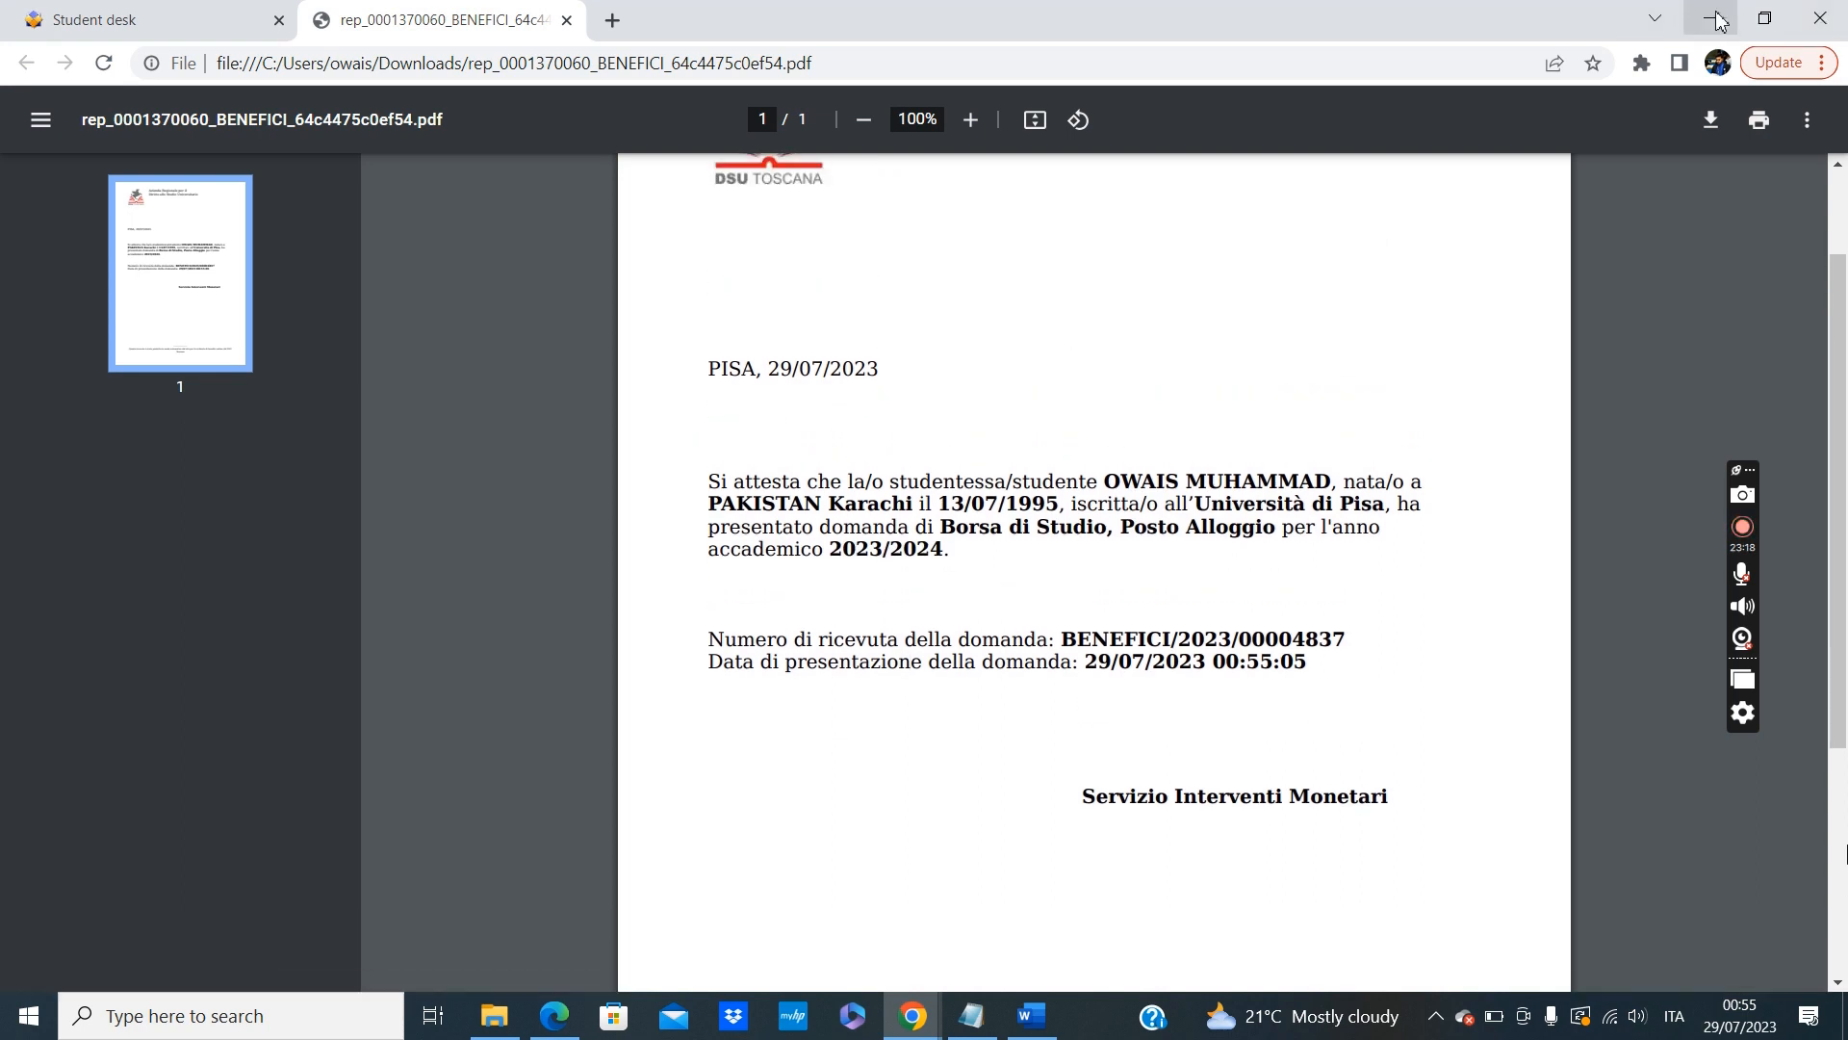
pyautogui.click(223, 9)
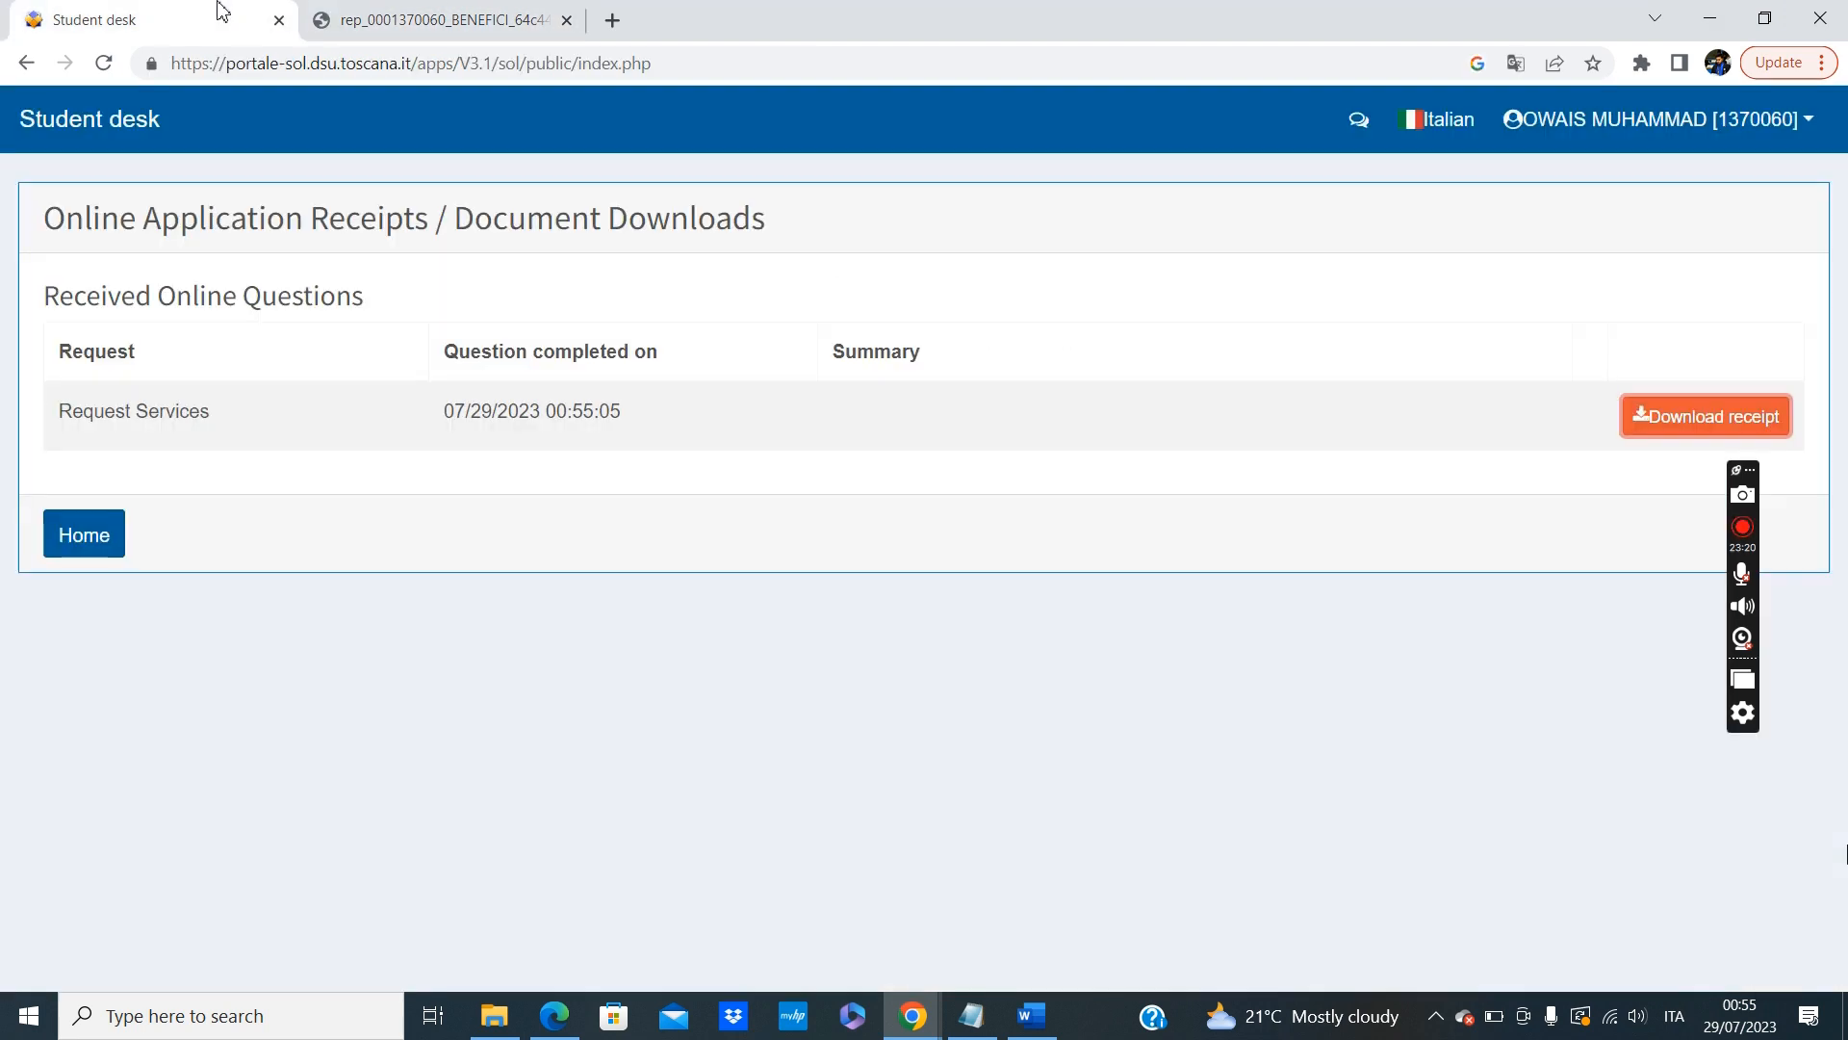